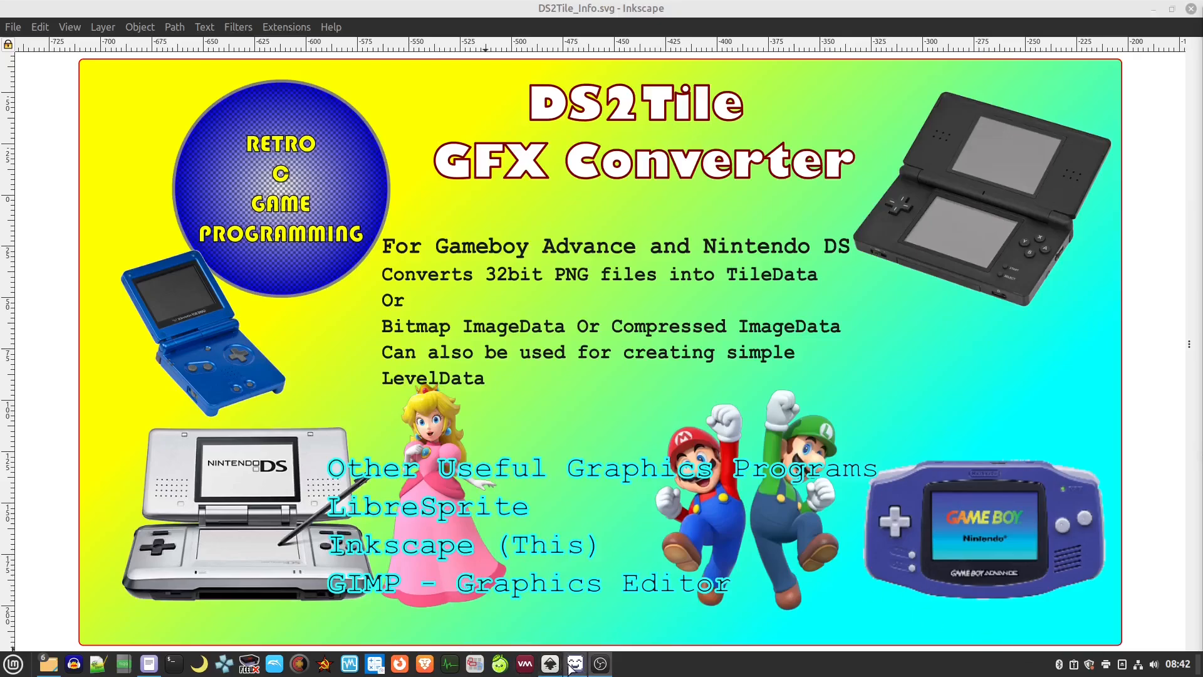
Drag the LibreSprite window into view and maximize it
{"action": "mouse_move", "coordinate": [569, 665]}
{"action": "left_click_drag", "start_coordinate": [1202, 130], "coordinate": [658, 108]}
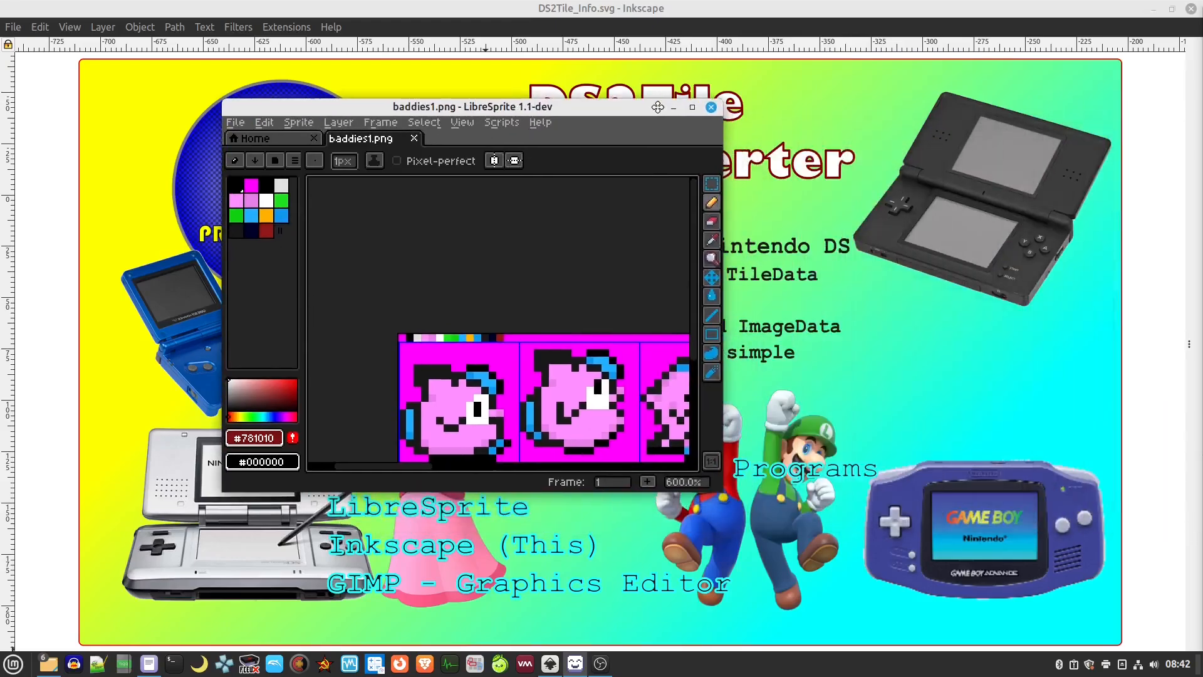
{"action": "left_click", "coordinate": [692, 107]}
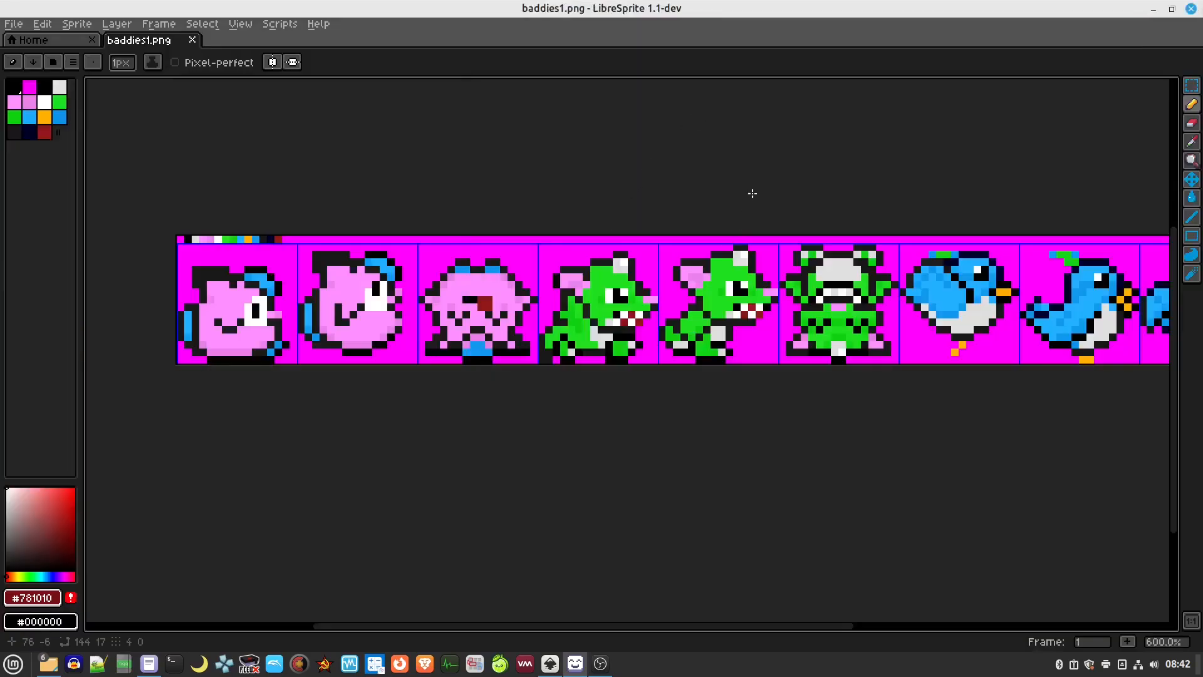
Zoom and pan across baddies1.png's strip of pink, green and blue enemy sprites
{"action": "scroll", "coordinate": [723, 175], "scroll_direction": "right", "scroll_amount": 1}
{"action": "left_click_drag", "start_coordinate": [722, 175], "coordinate": [718, 175]}
{"action": "scroll", "coordinate": [719, 175], "scroll_direction": "down", "scroll_amount": 1}
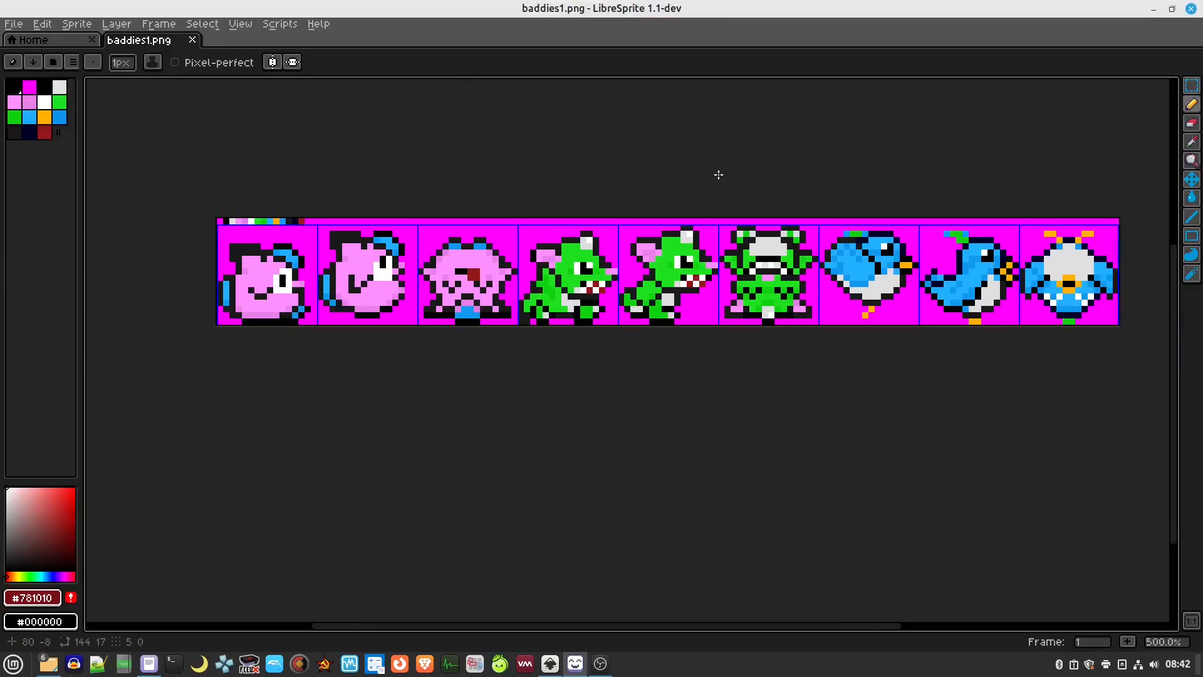
{"action": "left_click_drag", "start_coordinate": [828, 156], "coordinate": [787, 158]}
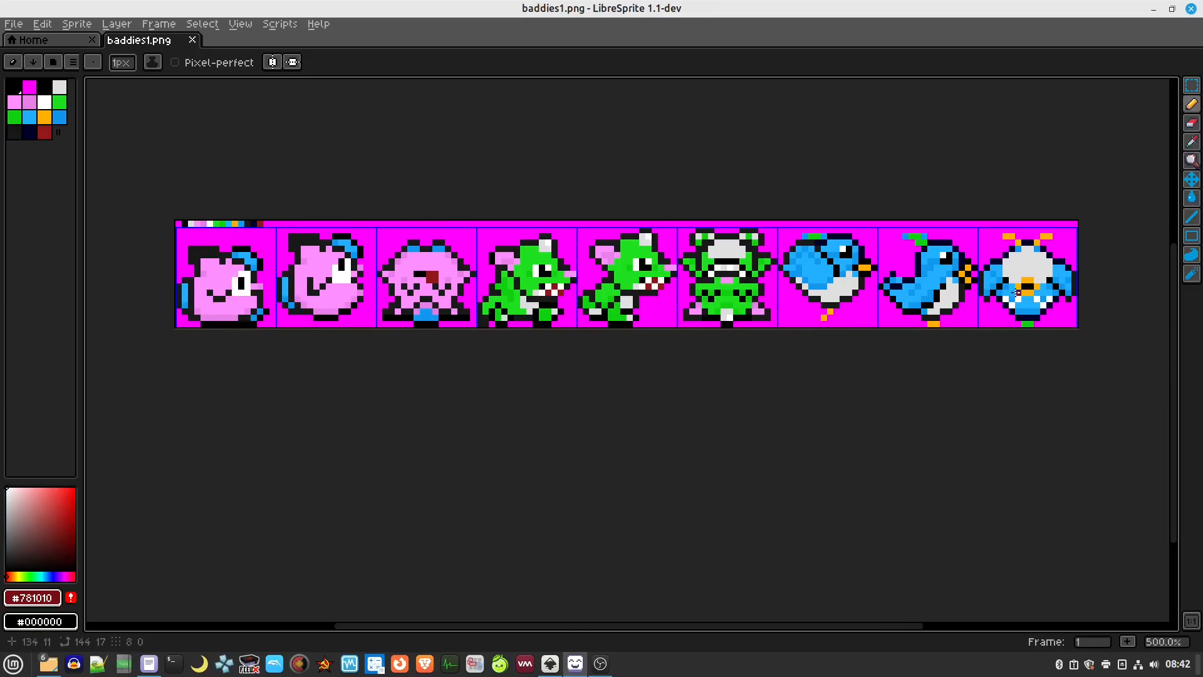
{"action": "scroll", "coordinate": [198, 251], "scroll_direction": "up", "scroll_amount": 2}
{"action": "scroll", "coordinate": [198, 251], "scroll_direction": "up", "scroll_amount": 1}
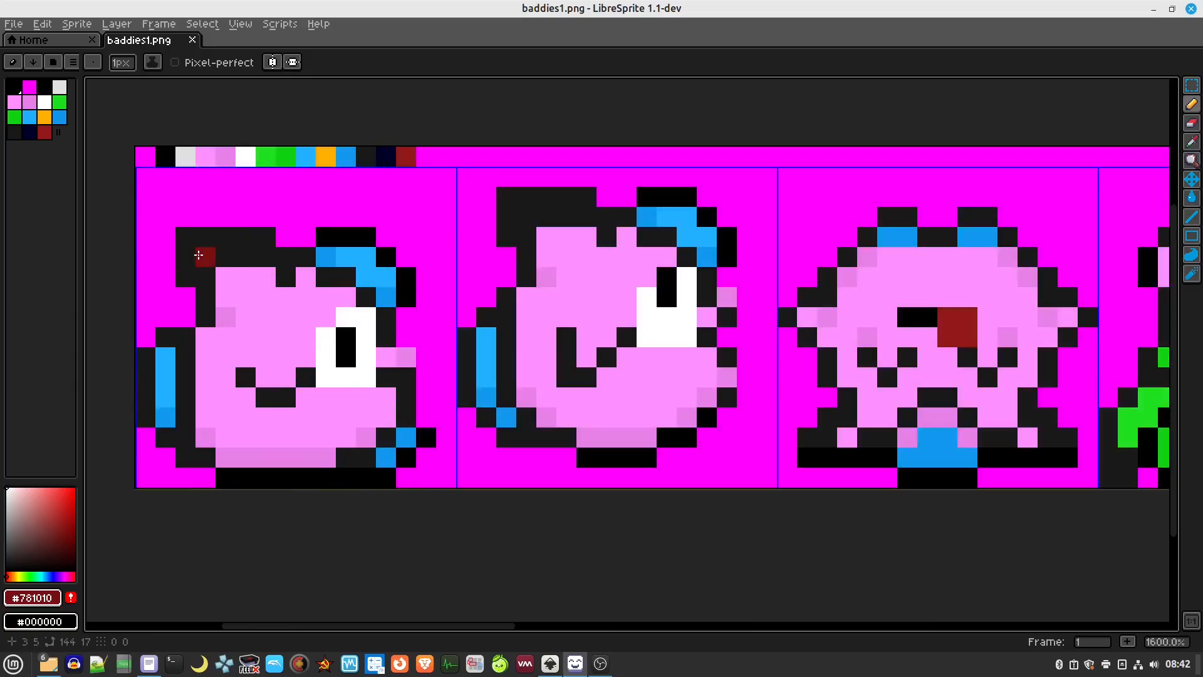
{"action": "scroll", "coordinate": [276, 207], "scroll_direction": "up", "scroll_amount": 1}
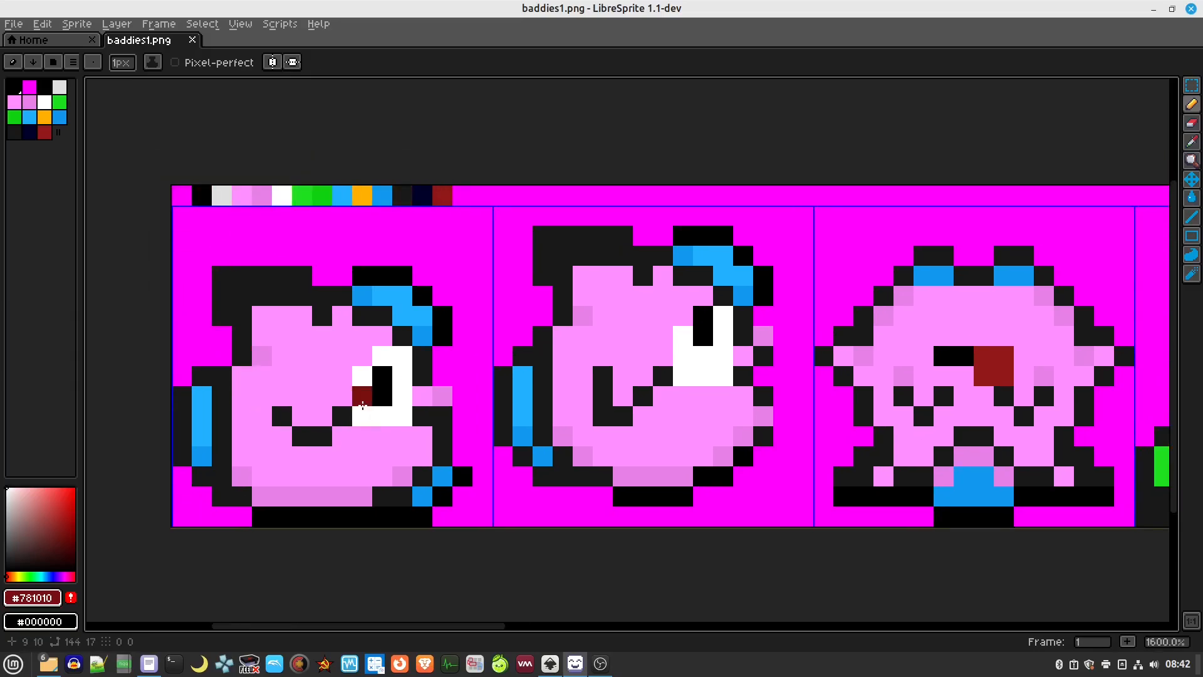
{"action": "scroll", "coordinate": [361, 395], "scroll_direction": "down", "scroll_amount": 3}
{"action": "left_click_drag", "start_coordinate": [721, 565], "coordinate": [564, 524]}
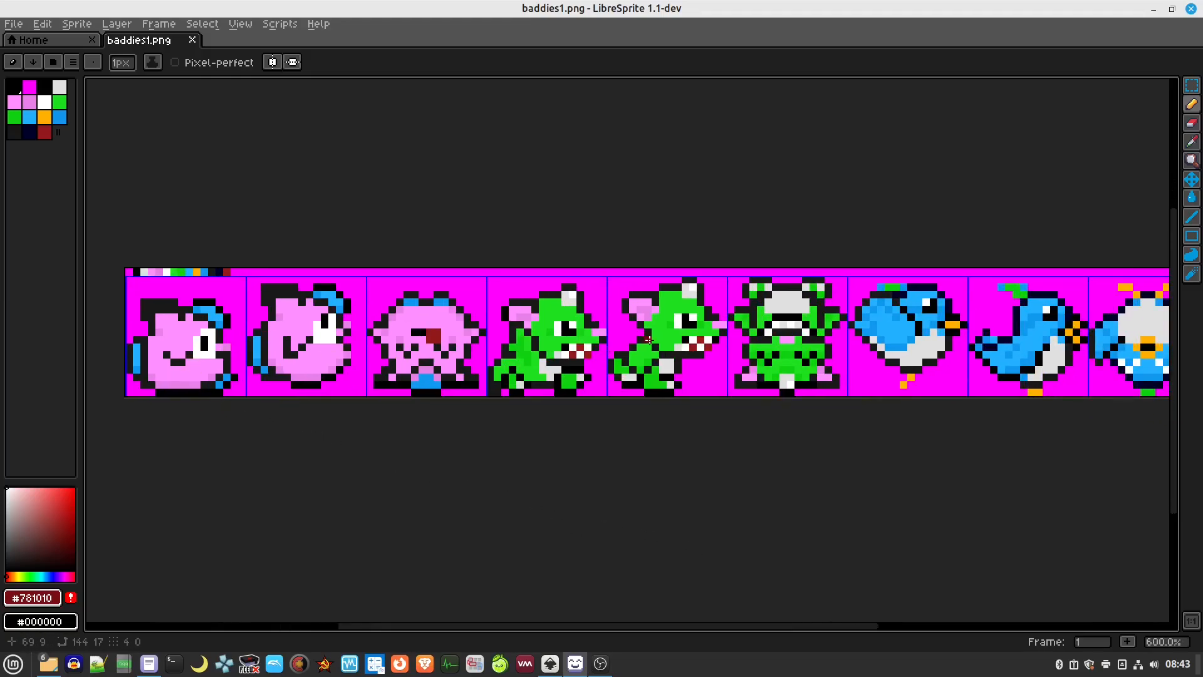
{"action": "left_click_drag", "start_coordinate": [954, 388], "coordinate": [597, 379]}
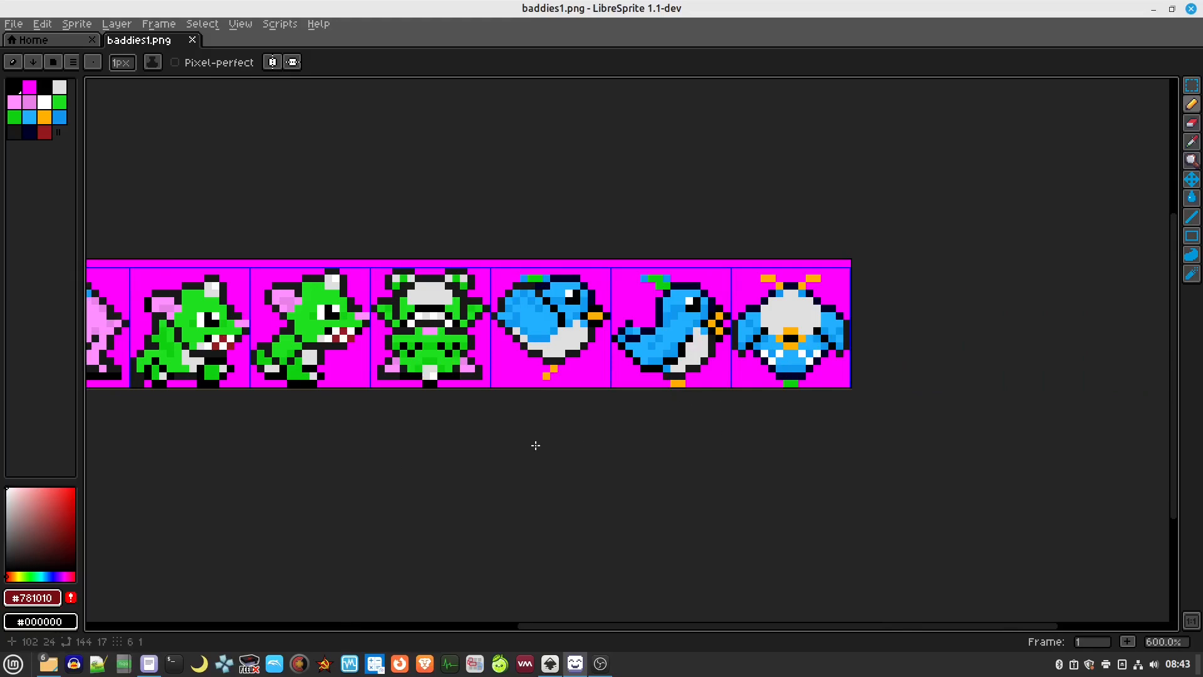
{"action": "left_click_drag", "start_coordinate": [537, 443], "coordinate": [607, 476]}
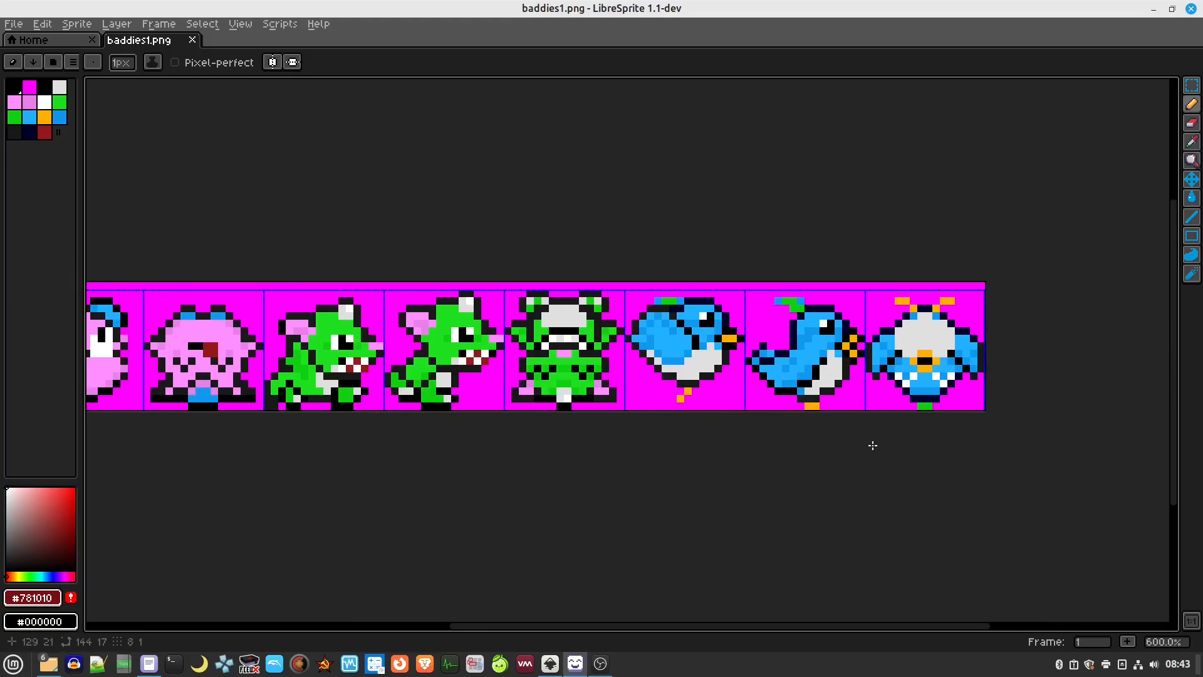
{"action": "scroll", "coordinate": [482, 469], "scroll_direction": "left", "scroll_amount": 5}
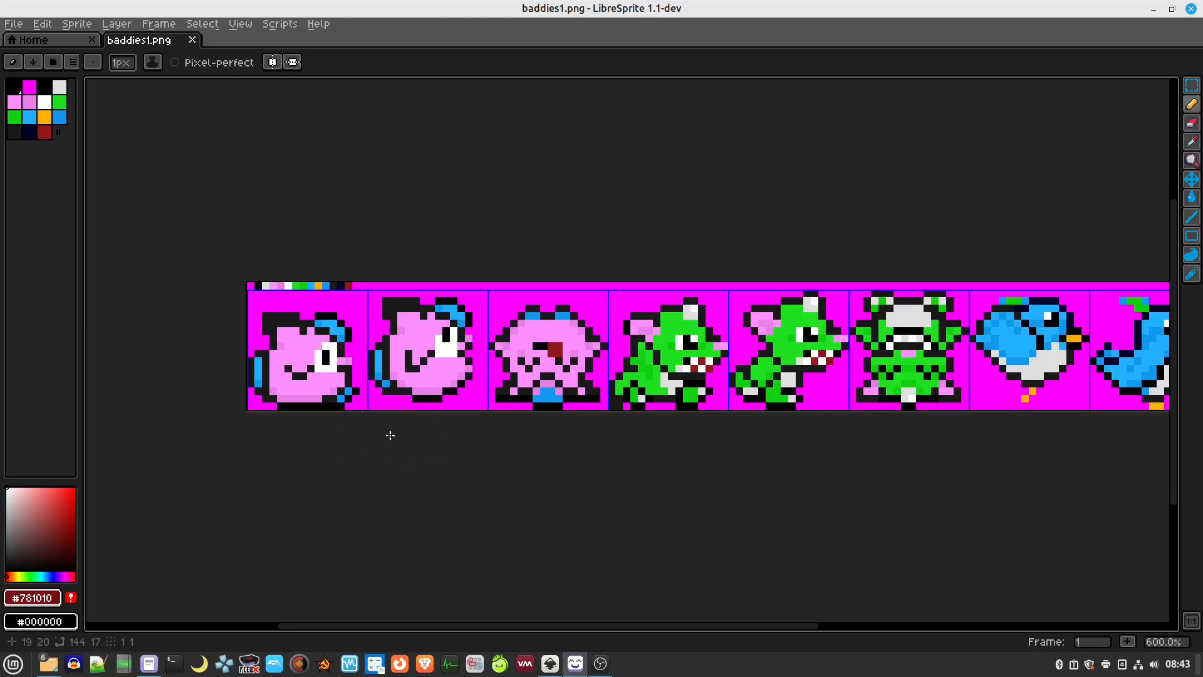
Restore LibreSprite to a floating window over the Inkscape slide and zoom in on the first sprite
{"action": "double_click", "coordinate": [451, 8]}
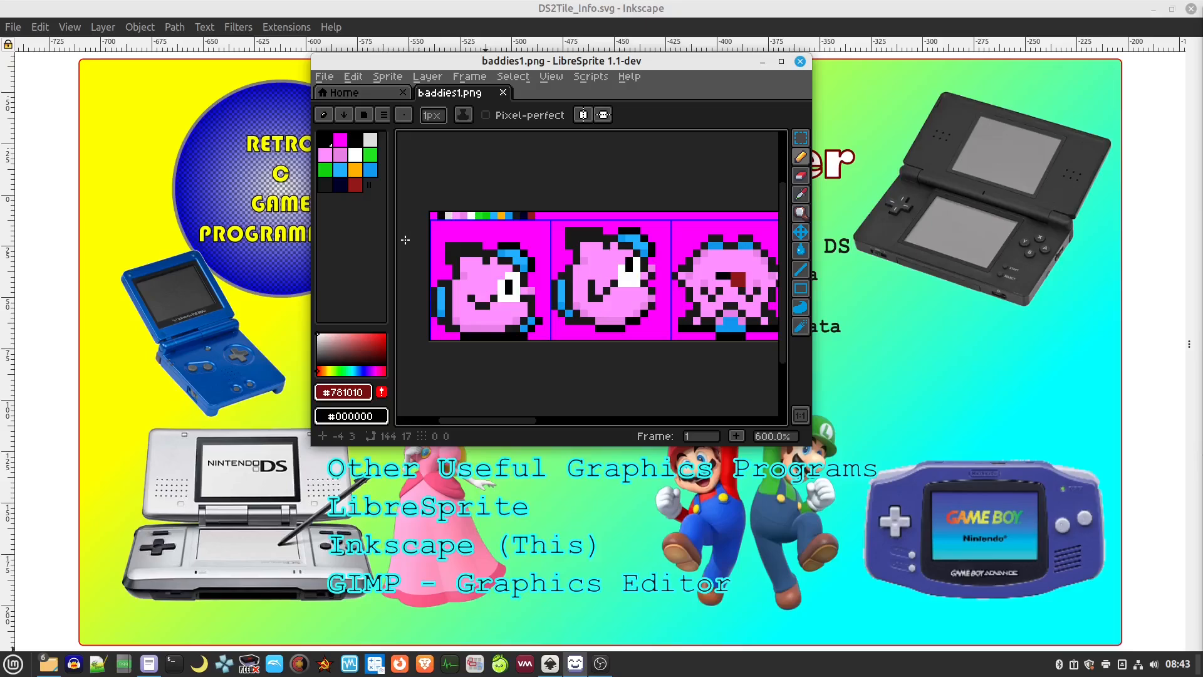
{"action": "scroll", "coordinate": [432, 238], "scroll_direction": "up", "scroll_amount": 3}
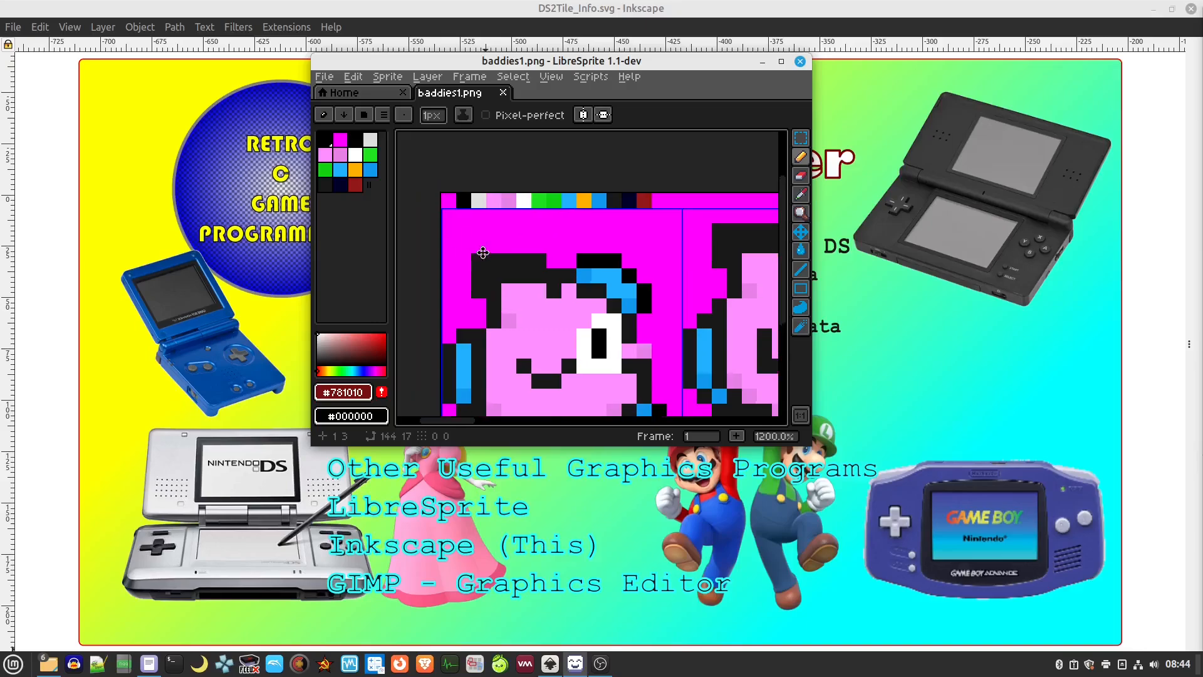
Sample the magenta background and replace it with transparency across the sheet
{"action": "key", "text": "i"}
{"action": "left_click", "coordinate": [474, 283]}
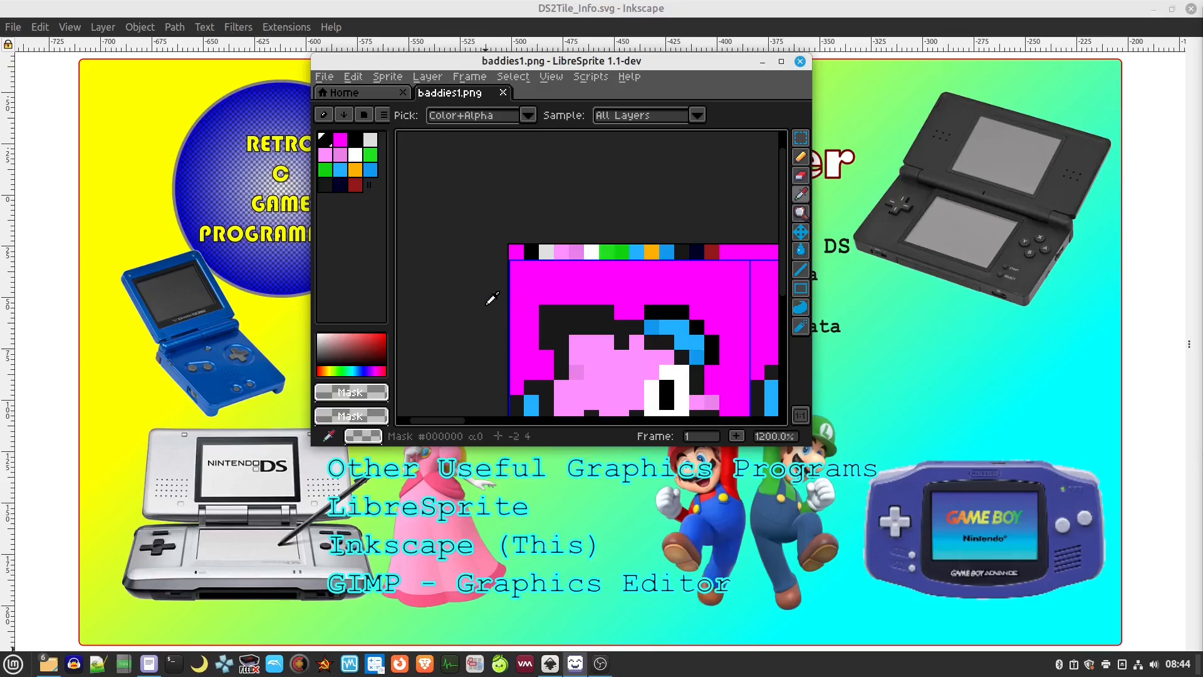
{"action": "left_click", "coordinate": [533, 278]}
{"action": "key", "text": "shift+r"}
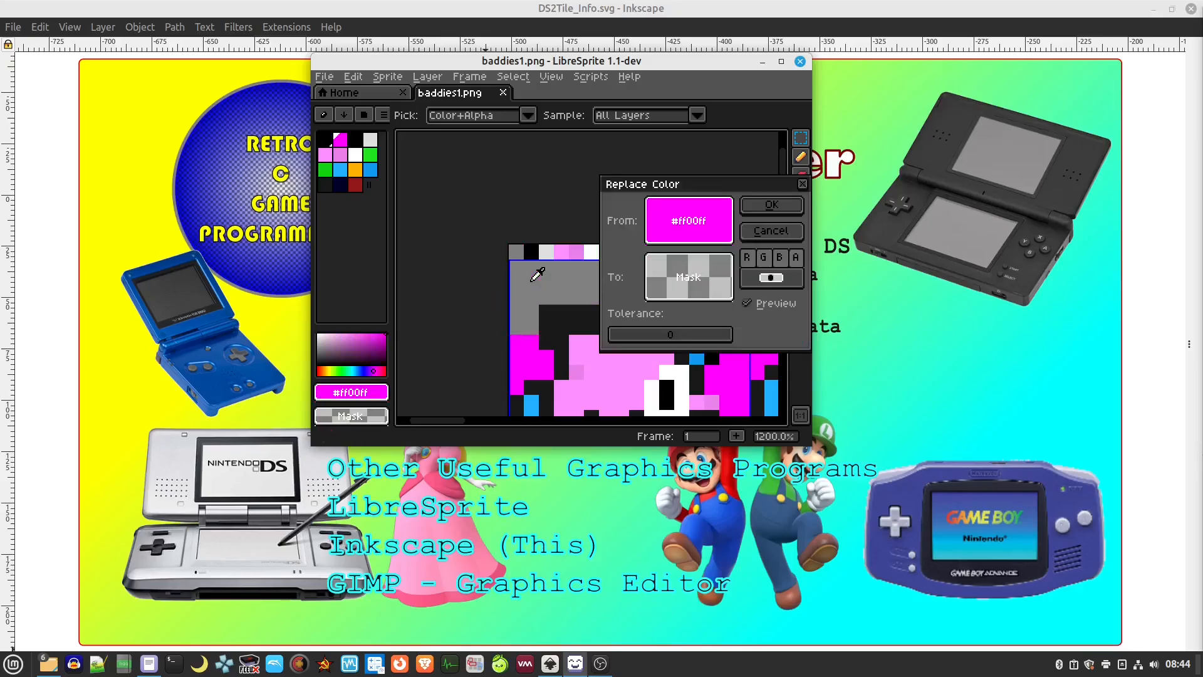
{"action": "left_click", "coordinate": [780, 208]}
Marquee-select the first 16×16 pink enemy sprite frame
{"action": "left_click_drag", "start_coordinate": [678, 304], "coordinate": [572, 181]}
{"action": "scroll", "coordinate": [592, 365], "scroll_direction": "down", "scroll_amount": 3}
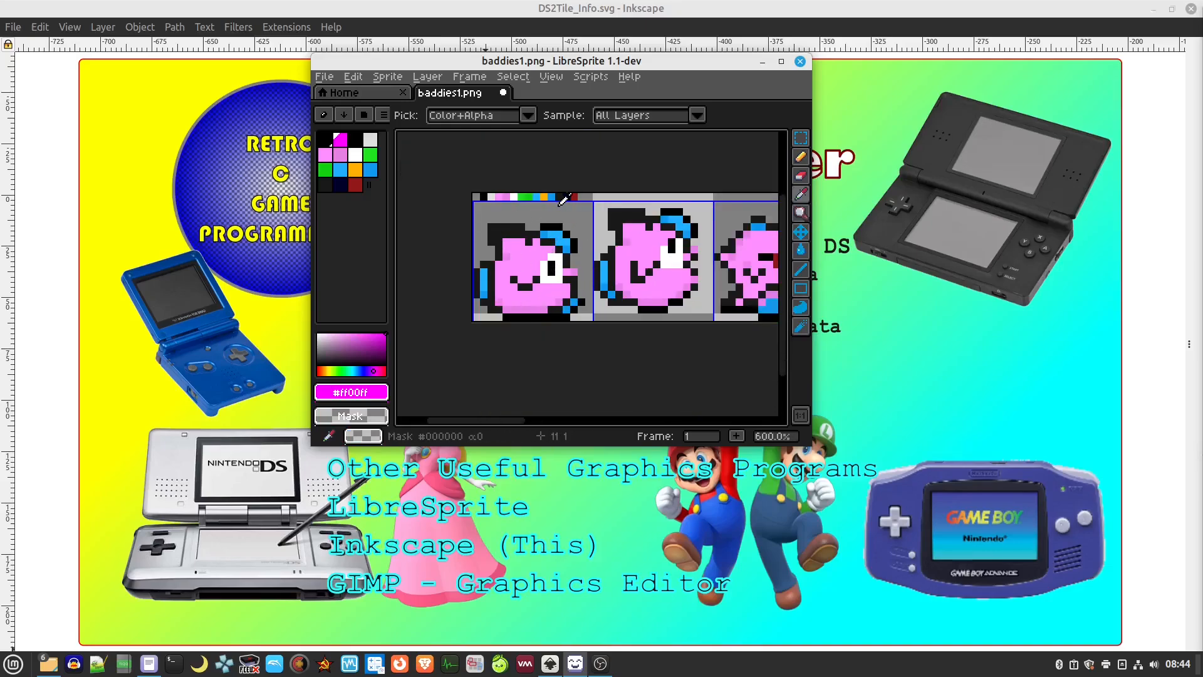
{"action": "left_click_drag", "start_coordinate": [556, 215], "coordinate": [508, 187]}
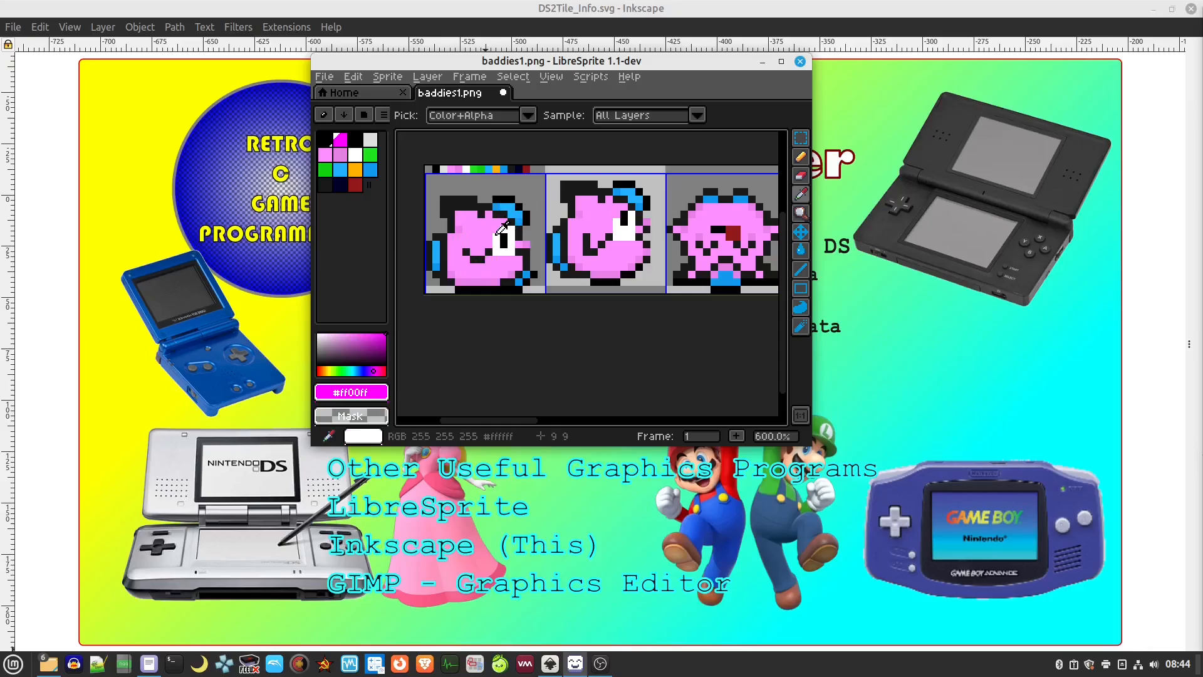
{"action": "key", "text": "m"}
{"action": "left_click_drag", "start_coordinate": [426, 178], "coordinate": [541, 290]}
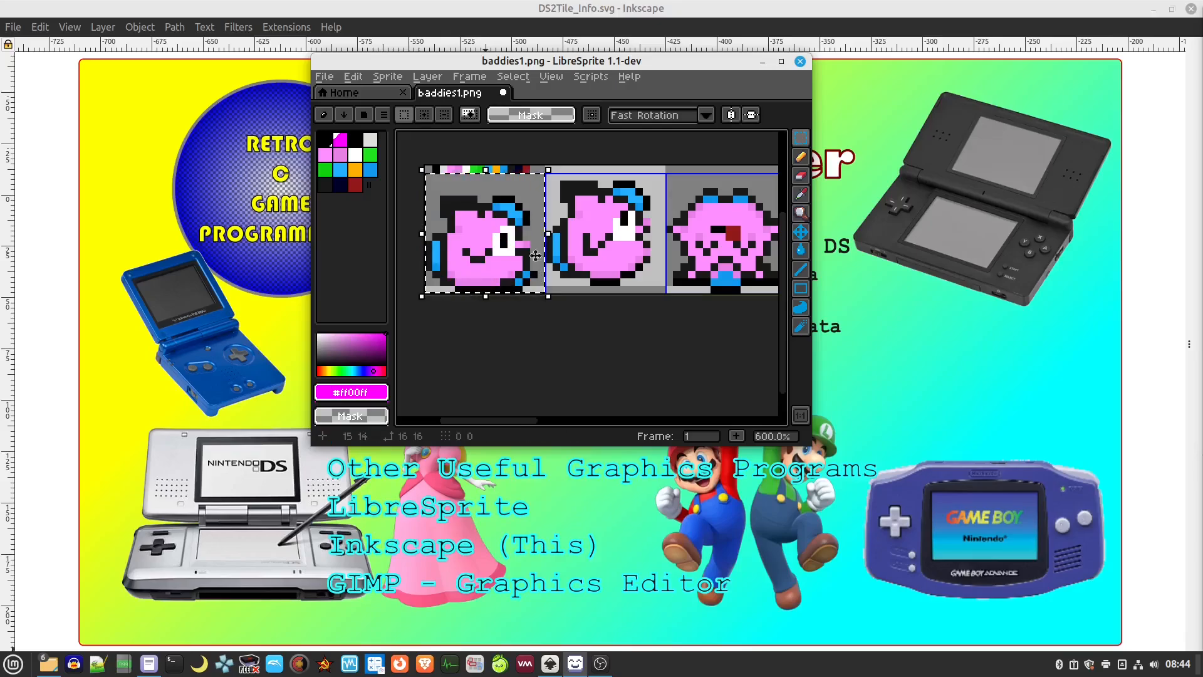
Paste the pink sprite onto the Inkscape slide, enlarge and move it, then delete it
{"action": "left_click", "coordinate": [148, 137]}
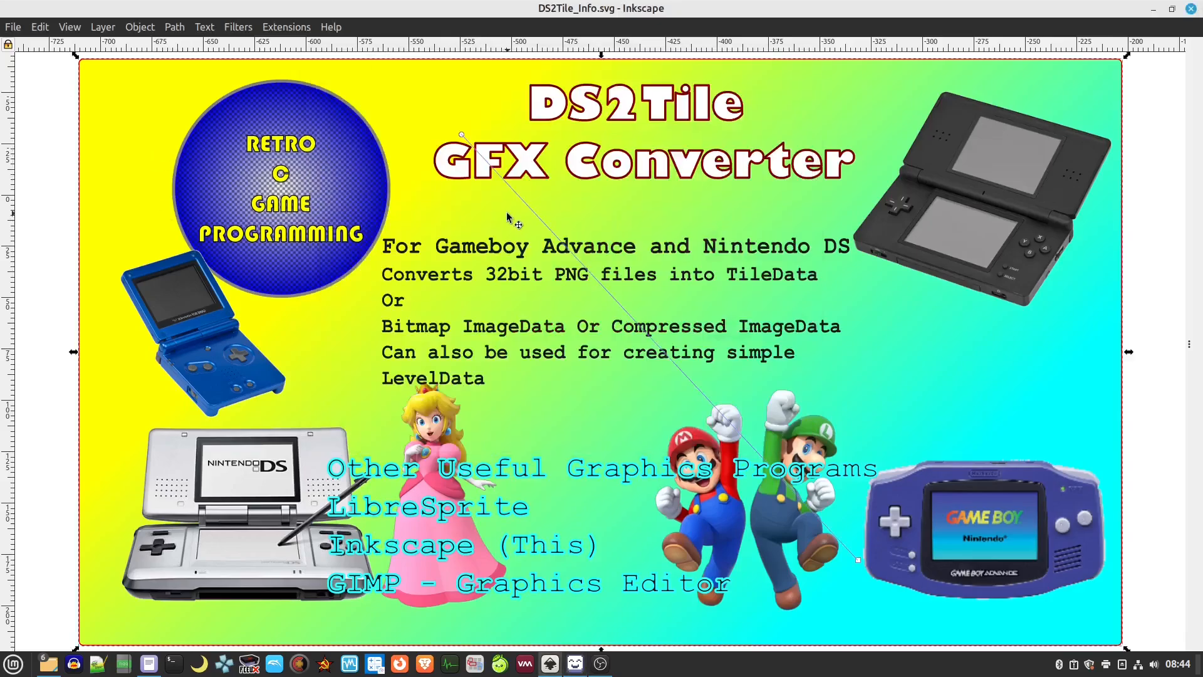
{"action": "key", "text": "ctrl+v"}
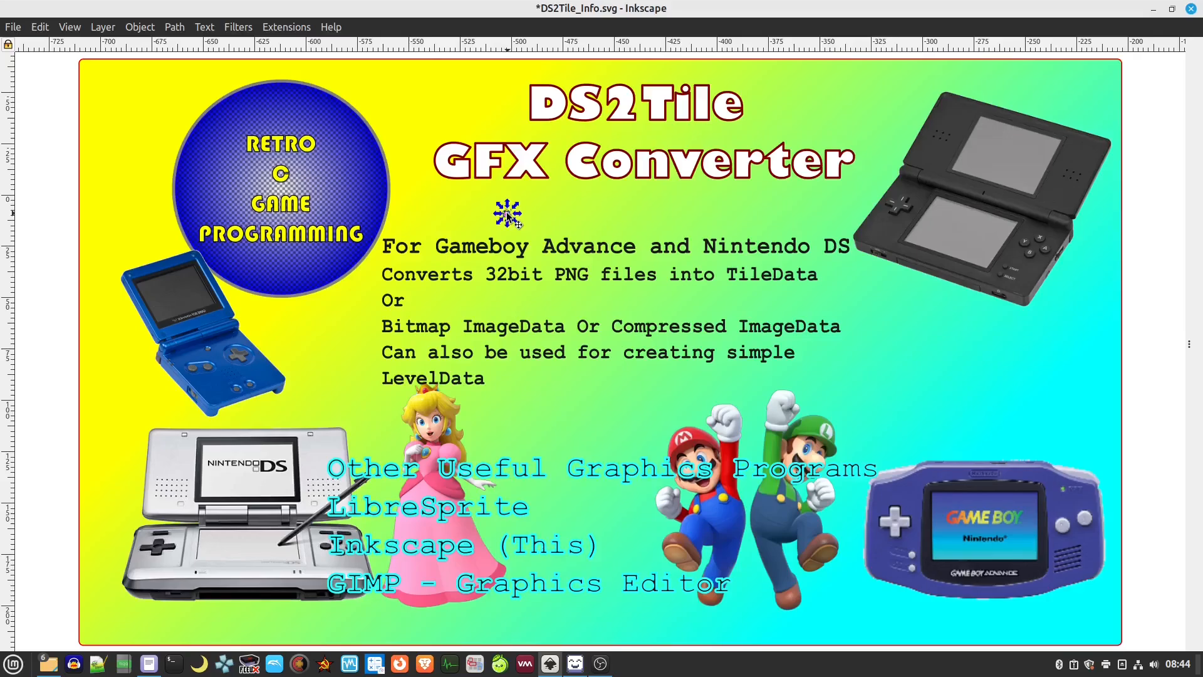
{"action": "left_click_drag", "start_coordinate": [513, 220], "coordinate": [652, 333]}
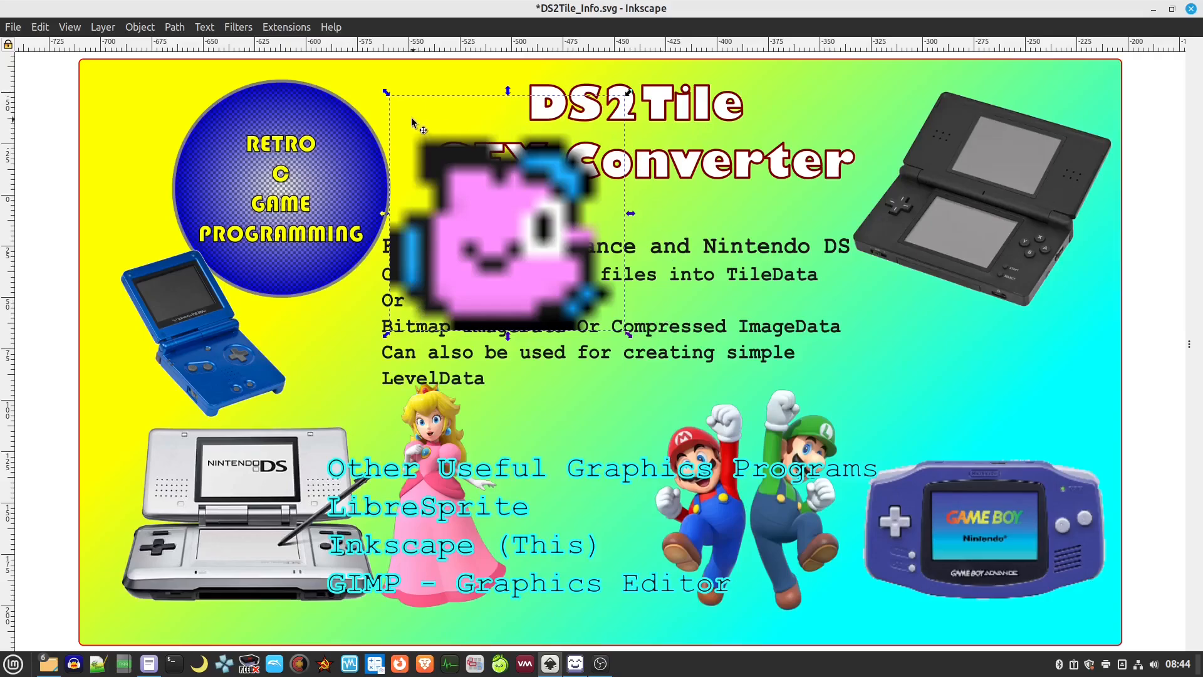
{"action": "left_click_drag", "start_coordinate": [479, 214], "coordinate": [545, 241]}
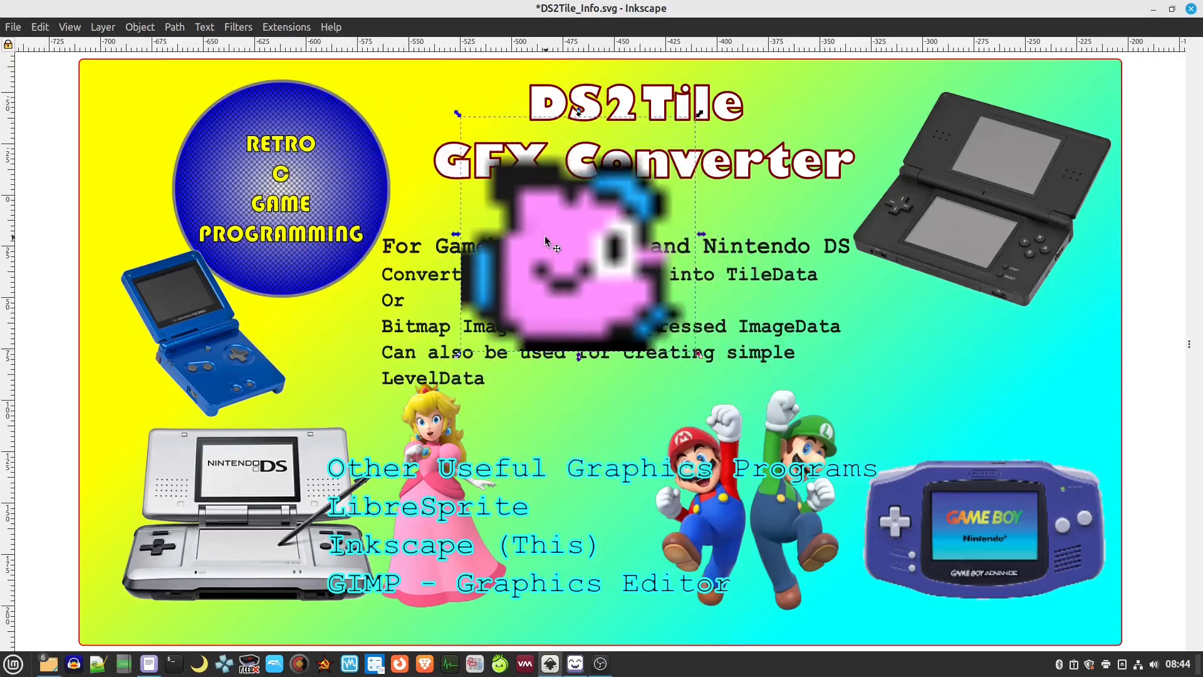
{"action": "key", "text": "Delete"}
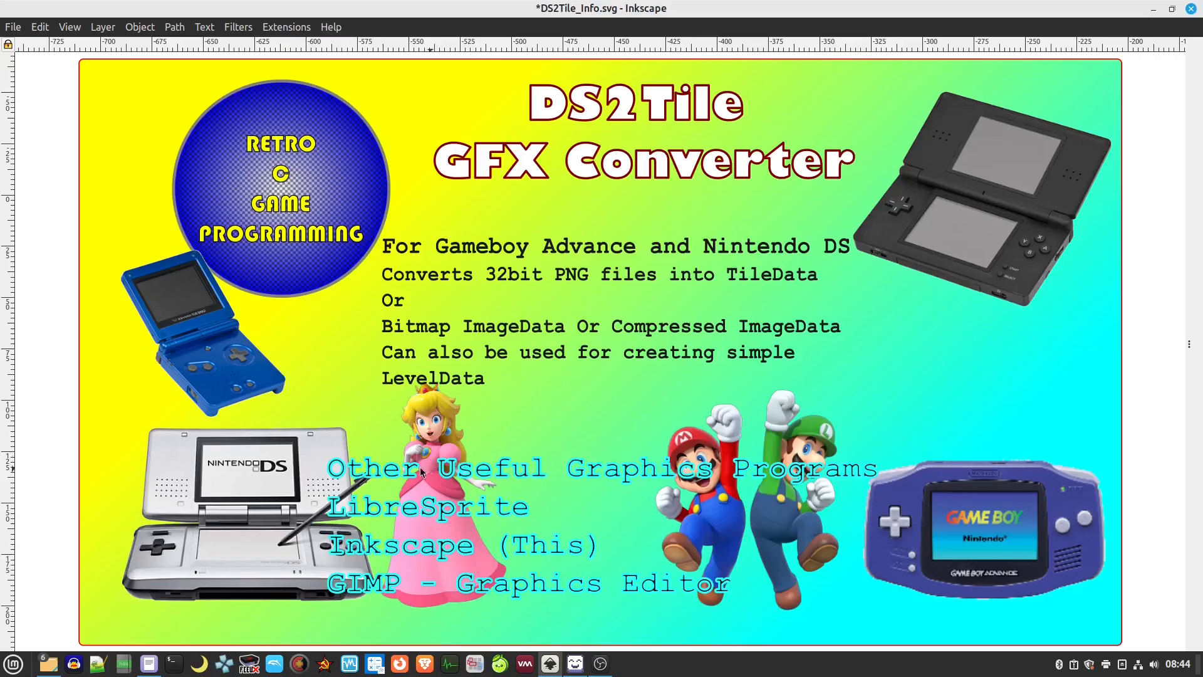
{"action": "left_click", "coordinate": [575, 663]}
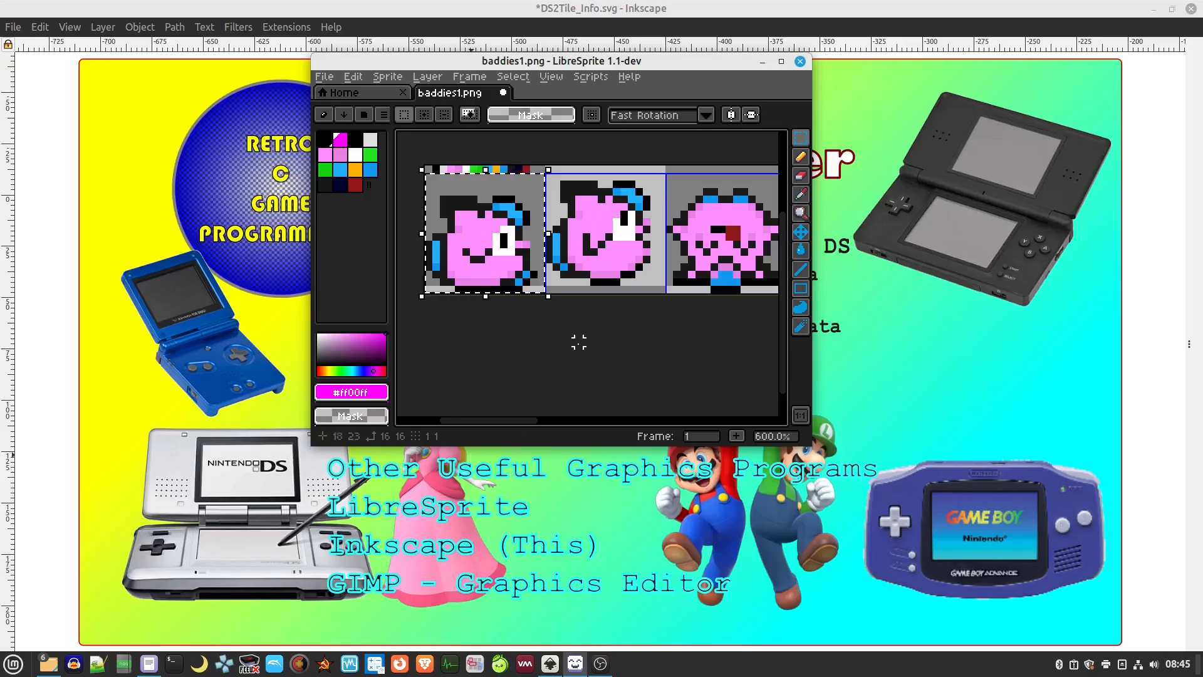
{"action": "left_click", "coordinate": [782, 62]}
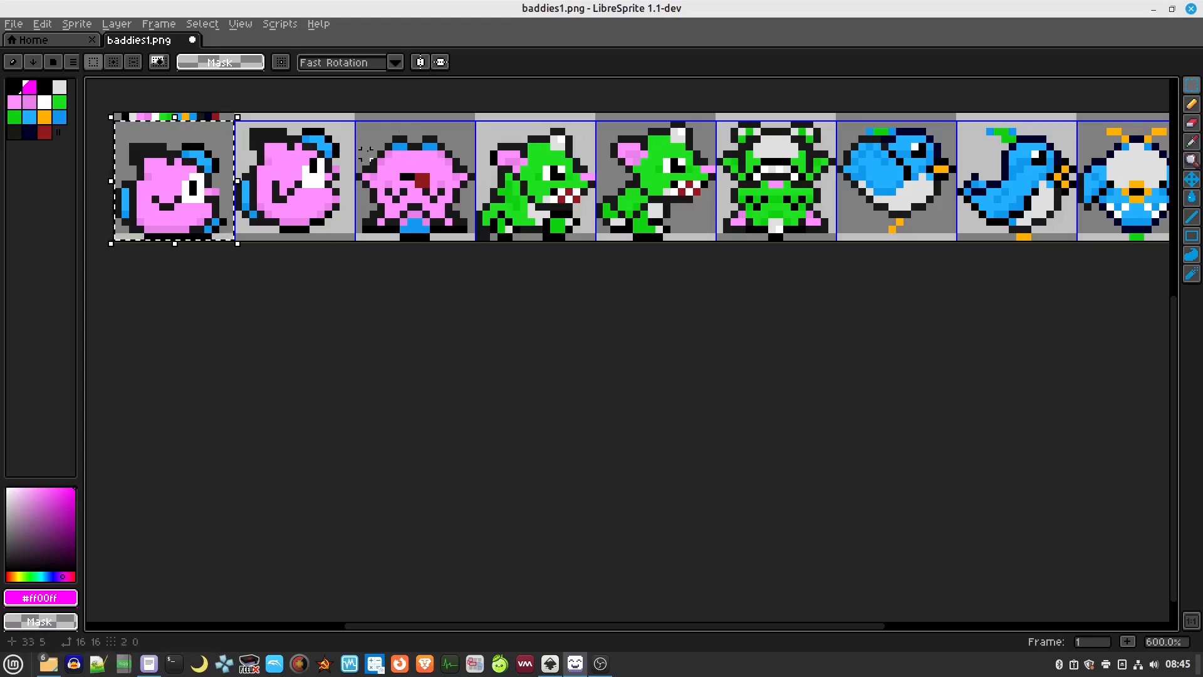
{"action": "key", "text": "alt+Tab"}
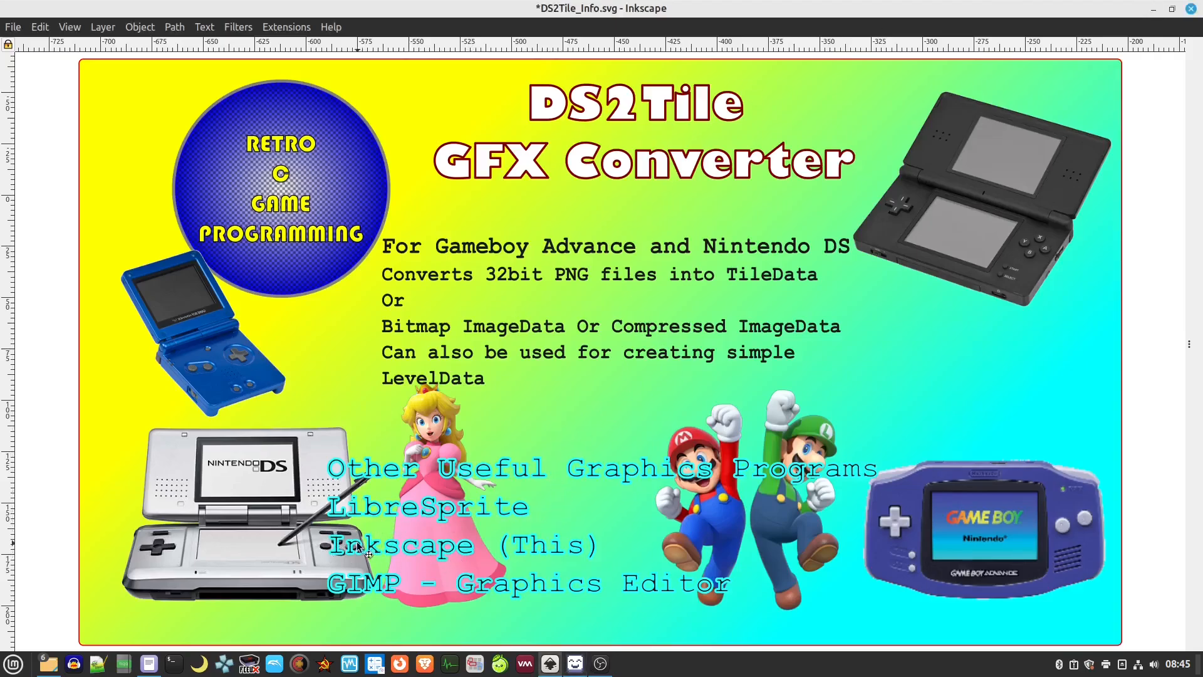
Select the DS2Tile GFX Converter title group on the slide and open the File menu
{"action": "left_click", "coordinate": [946, 362]}
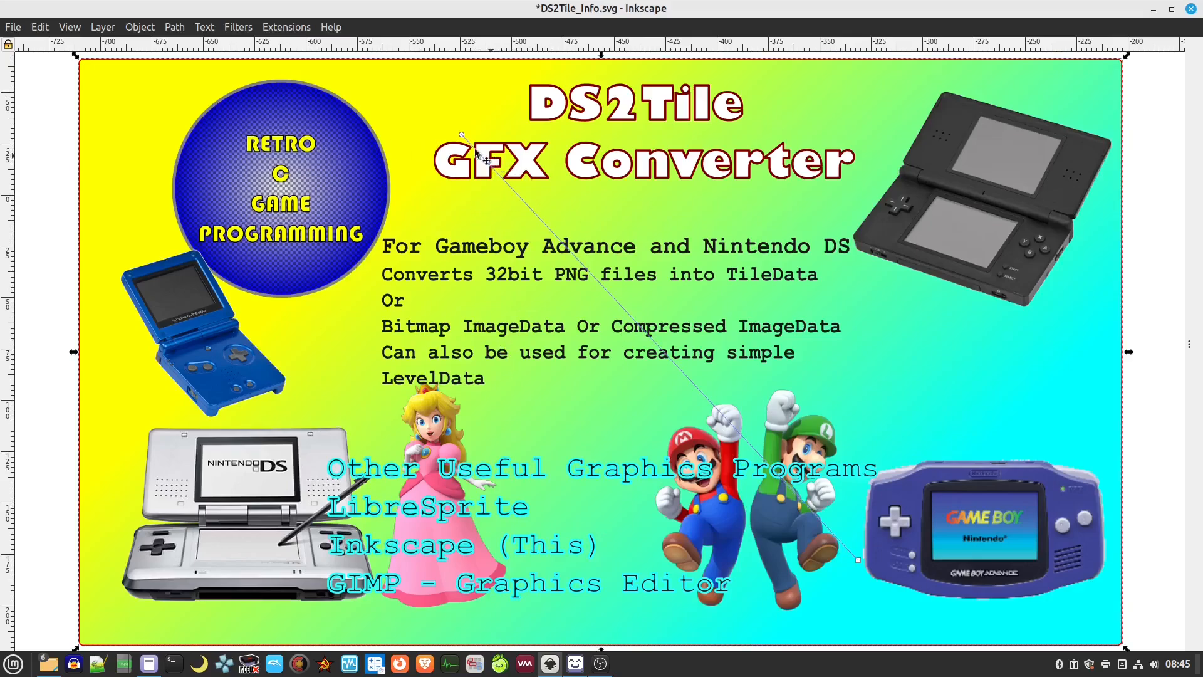
{"action": "left_click", "coordinate": [370, 148]}
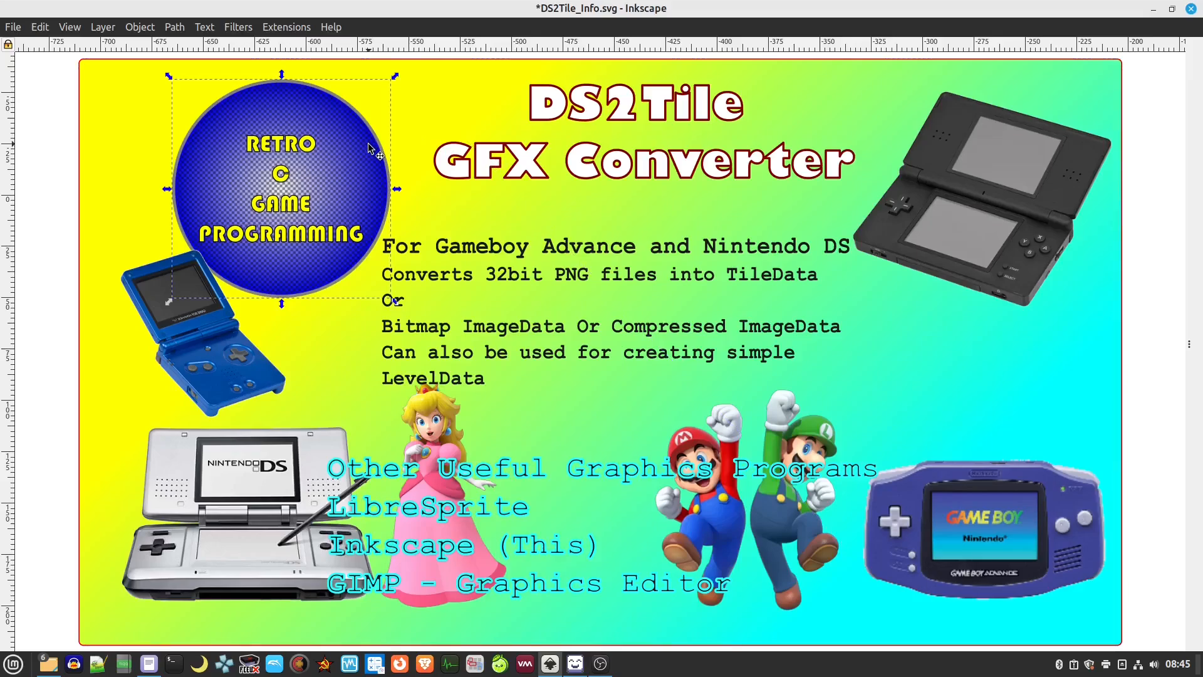
{"action": "left_click", "coordinate": [488, 201]}
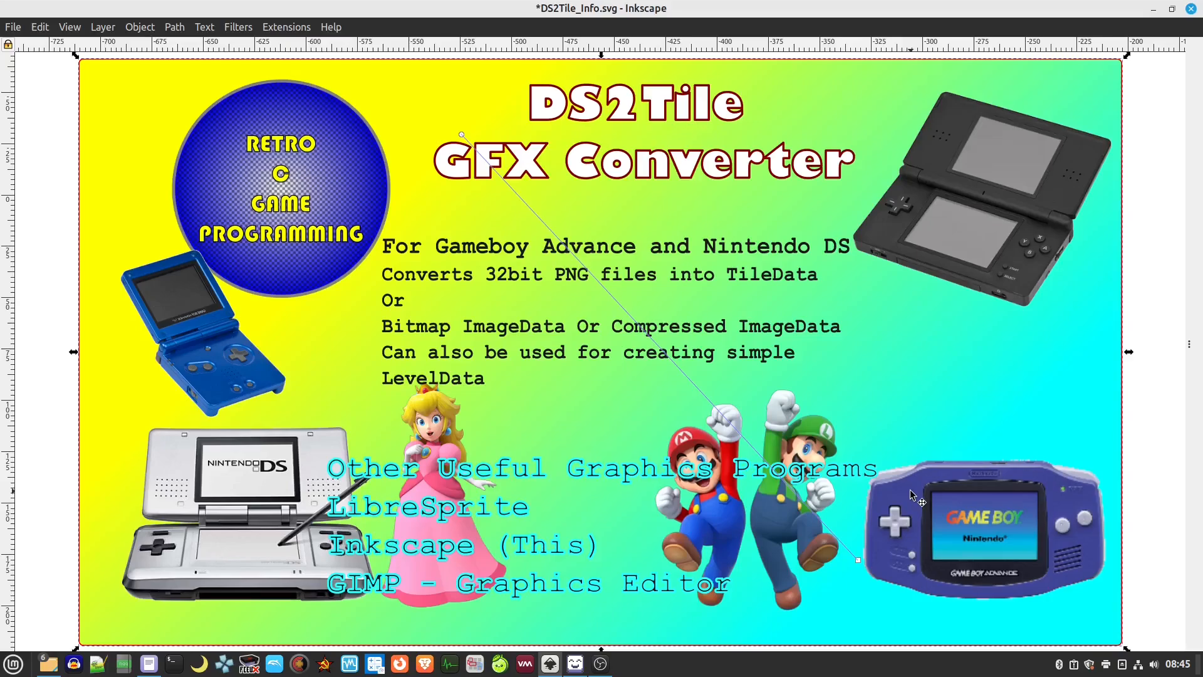
{"action": "left_click", "coordinate": [533, 110]}
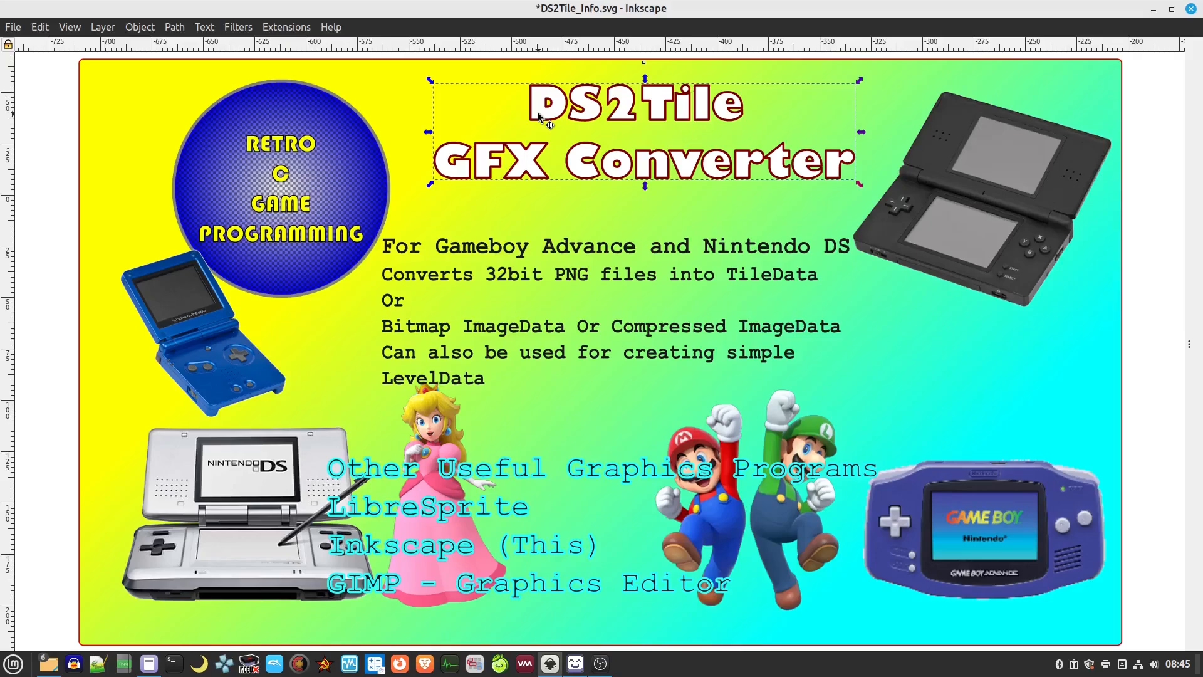
{"action": "left_click", "coordinate": [13, 27]}
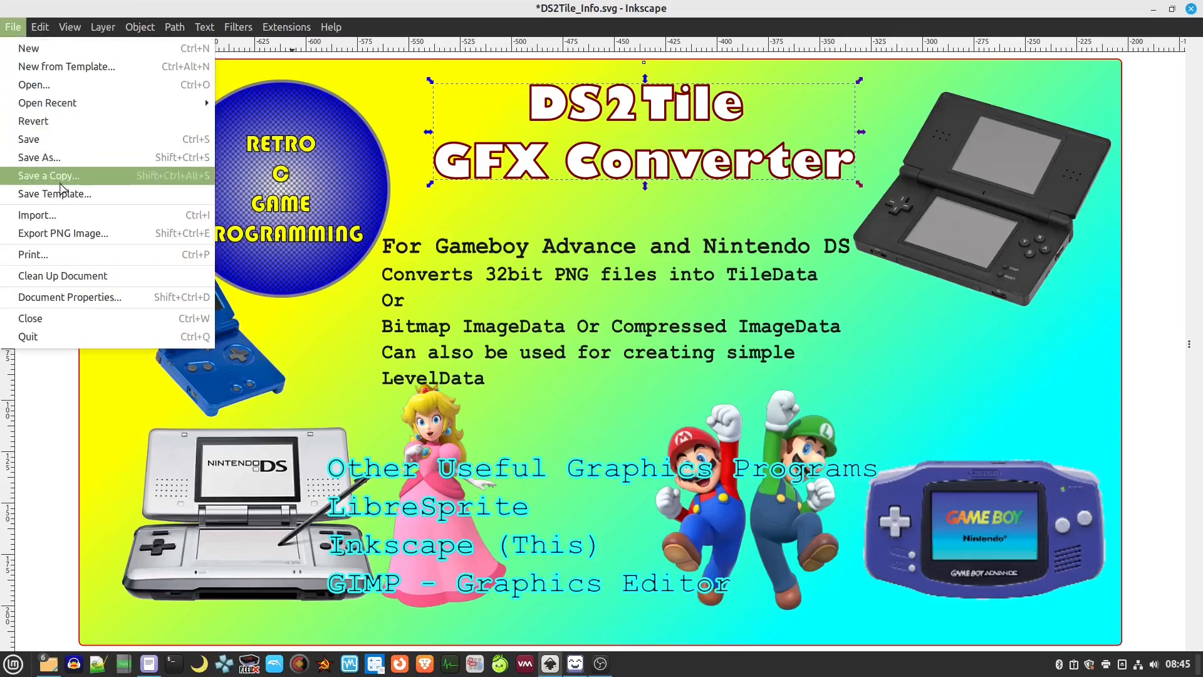
Set the PNG export to px units with CAIRO_ANTIALIAS_NONE antialiasing, then choose Export As
{"action": "left_click", "coordinate": [86, 239]}
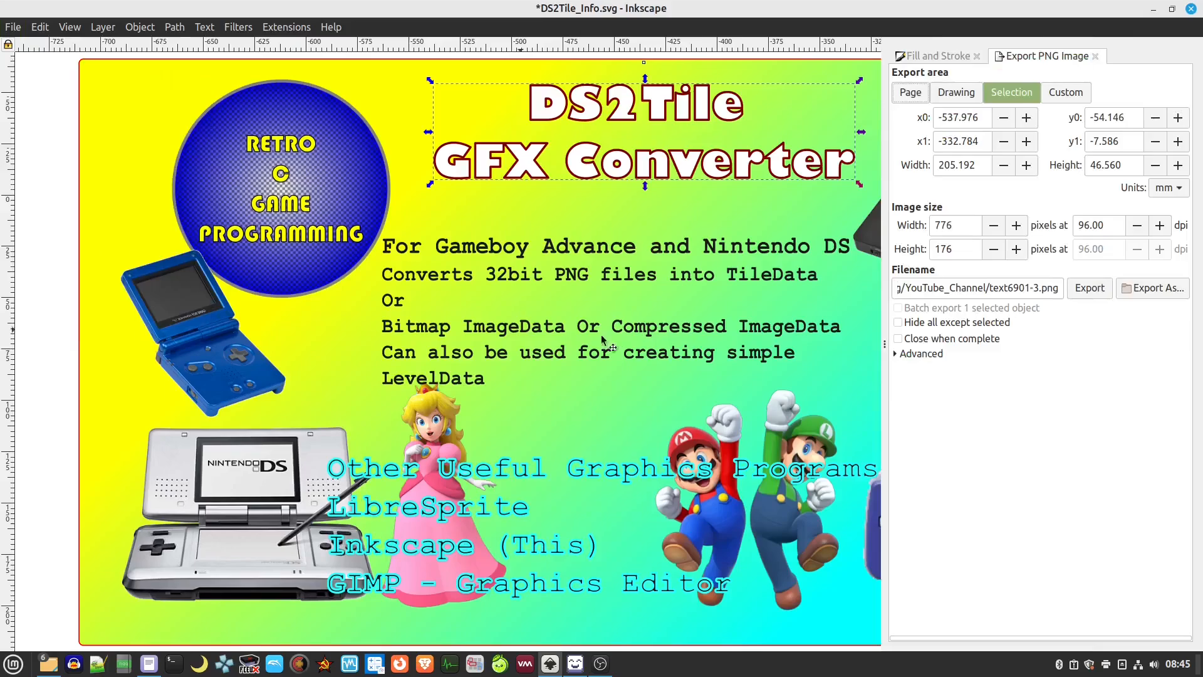
{"action": "left_click", "coordinate": [1169, 188]}
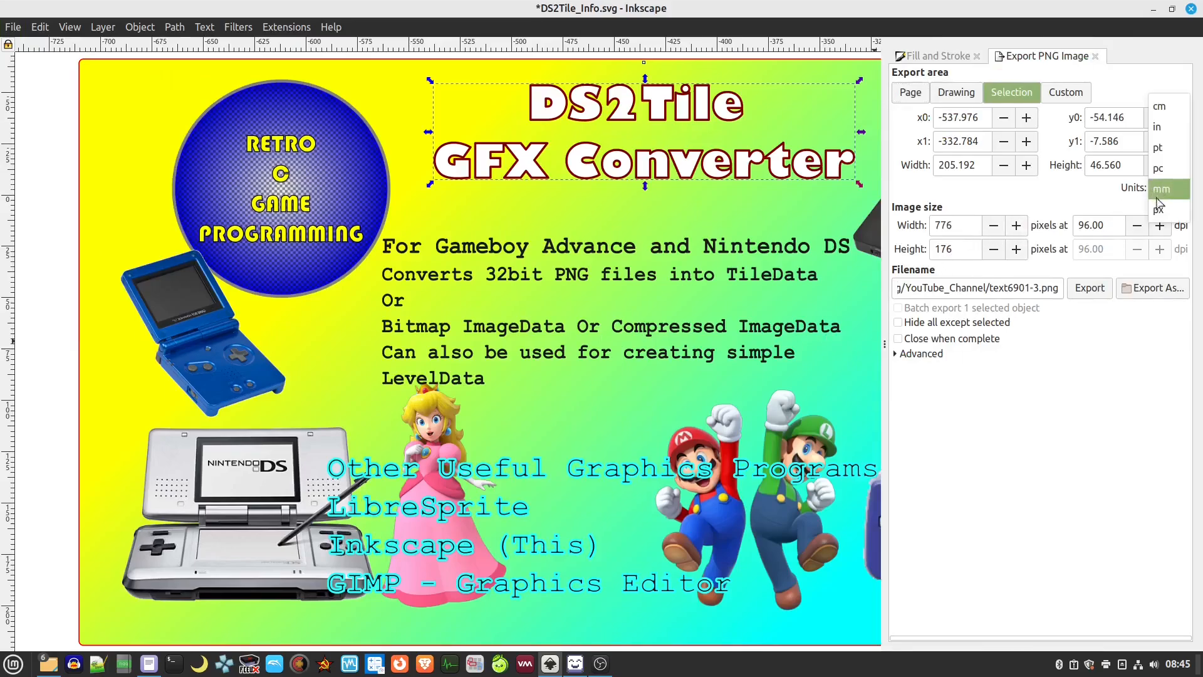
{"action": "left_click", "coordinate": [1165, 144]}
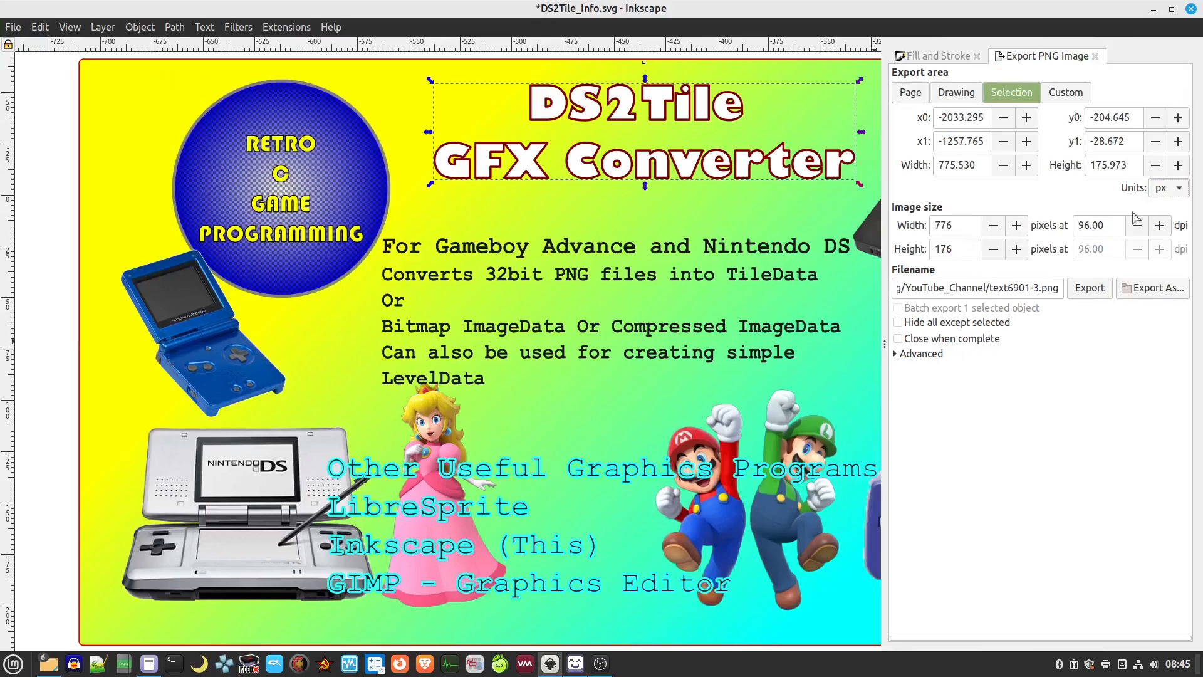
{"action": "left_click", "coordinate": [896, 356]}
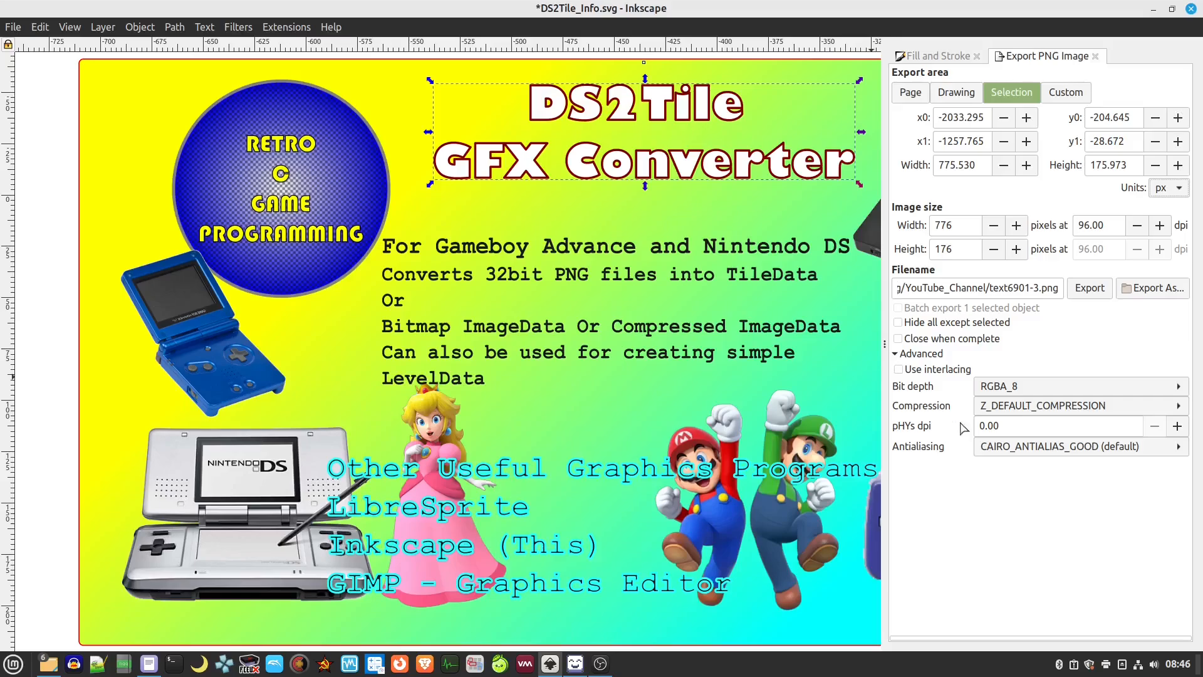
{"action": "left_click", "coordinate": [1110, 448]}
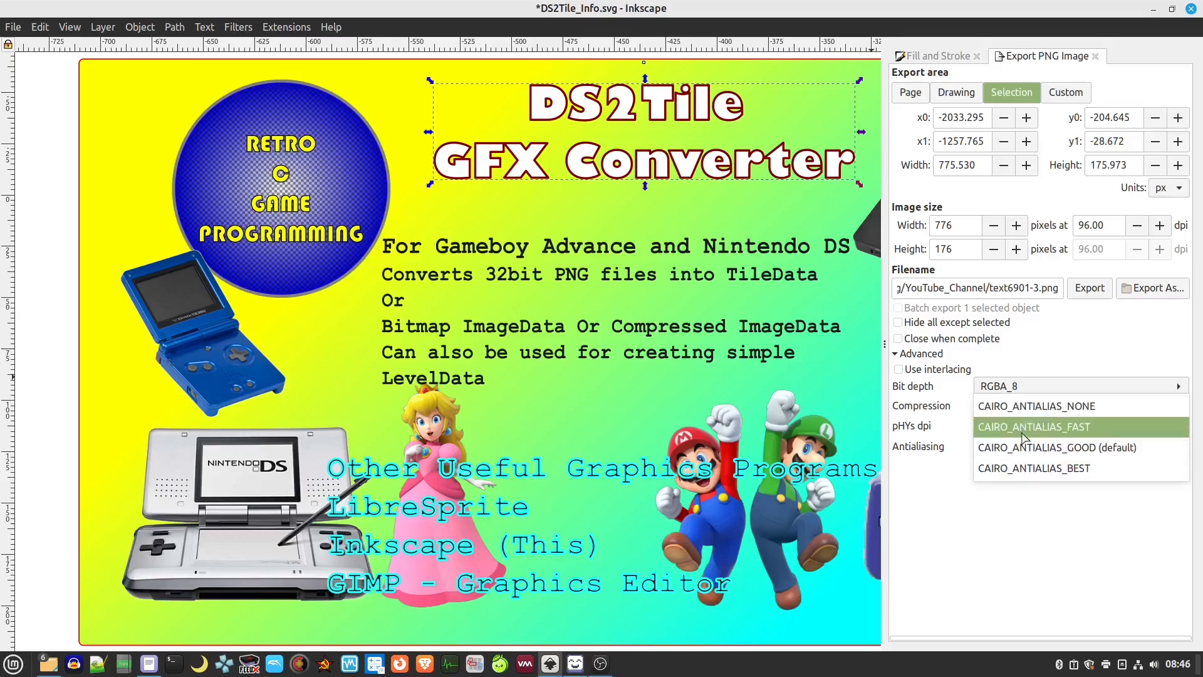
{"action": "left_click", "coordinate": [1027, 407]}
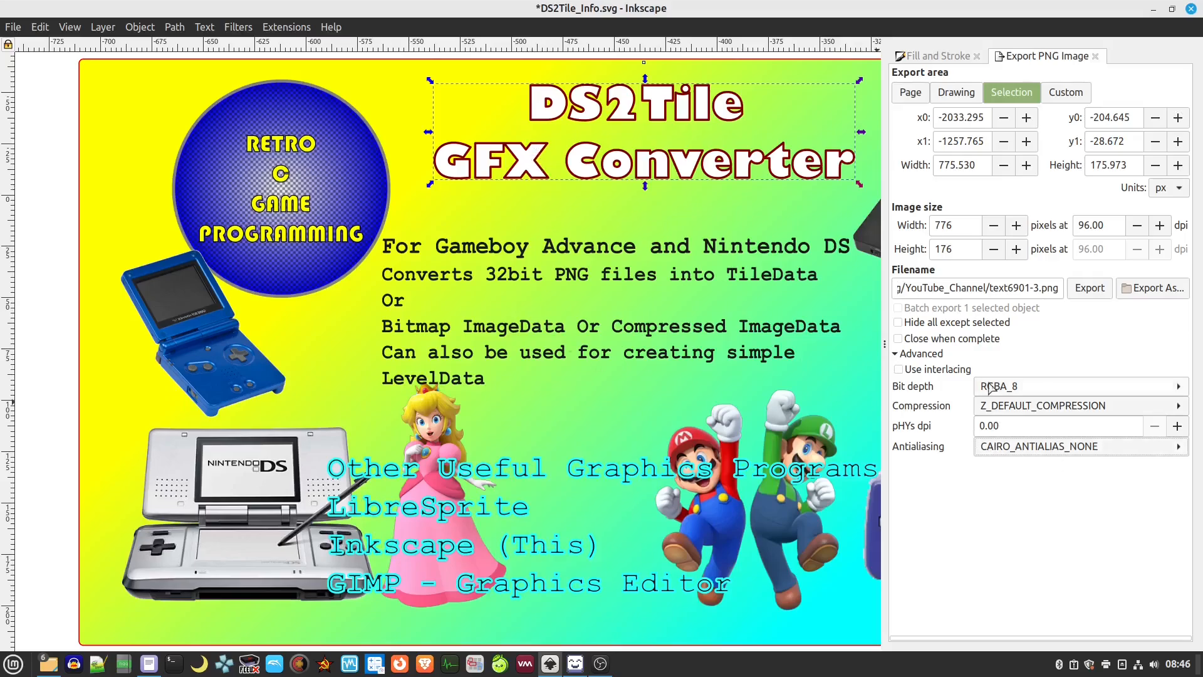
{"action": "left_click", "coordinate": [1150, 288]}
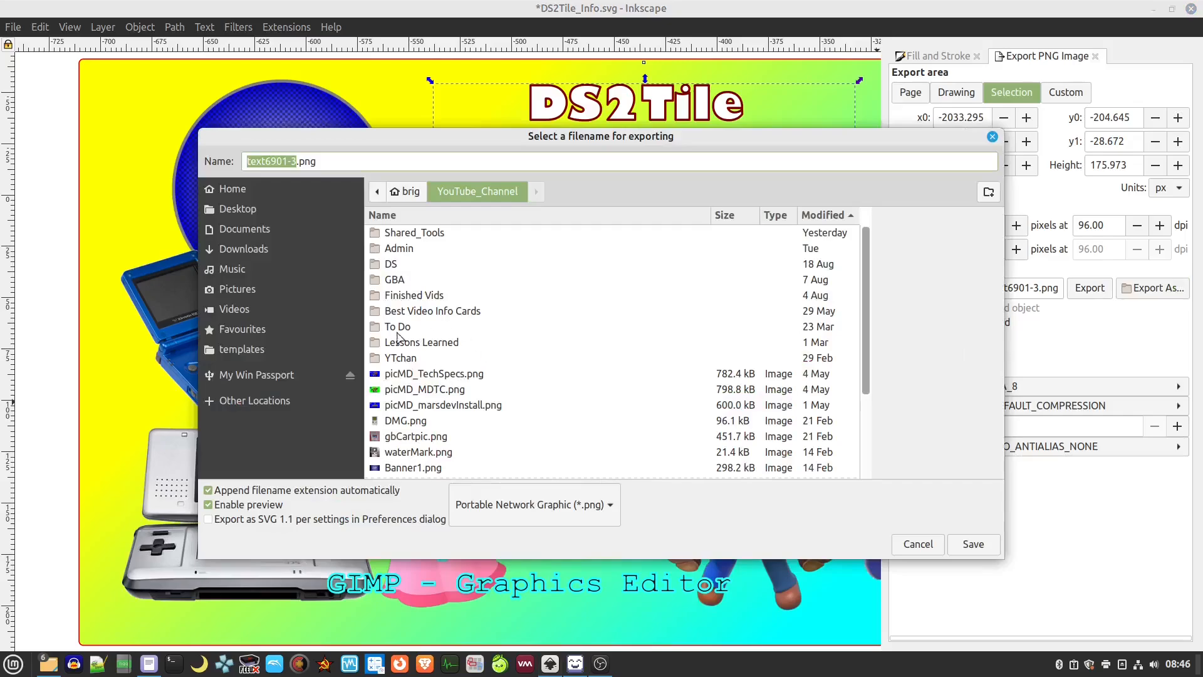
Save the banner export as text6901-3.png in the Pictures/GBA folder
{"action": "left_click", "coordinate": [242, 289]}
{"action": "double_click", "coordinate": [422, 236]}
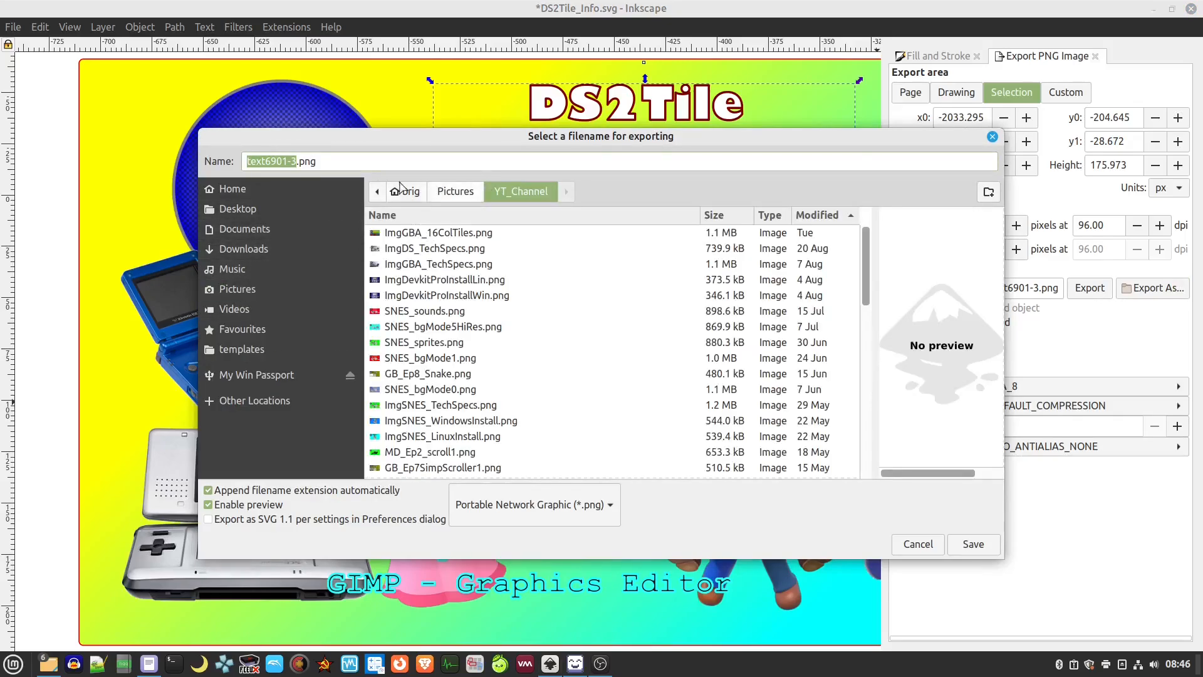
{"action": "left_click", "coordinate": [462, 196]}
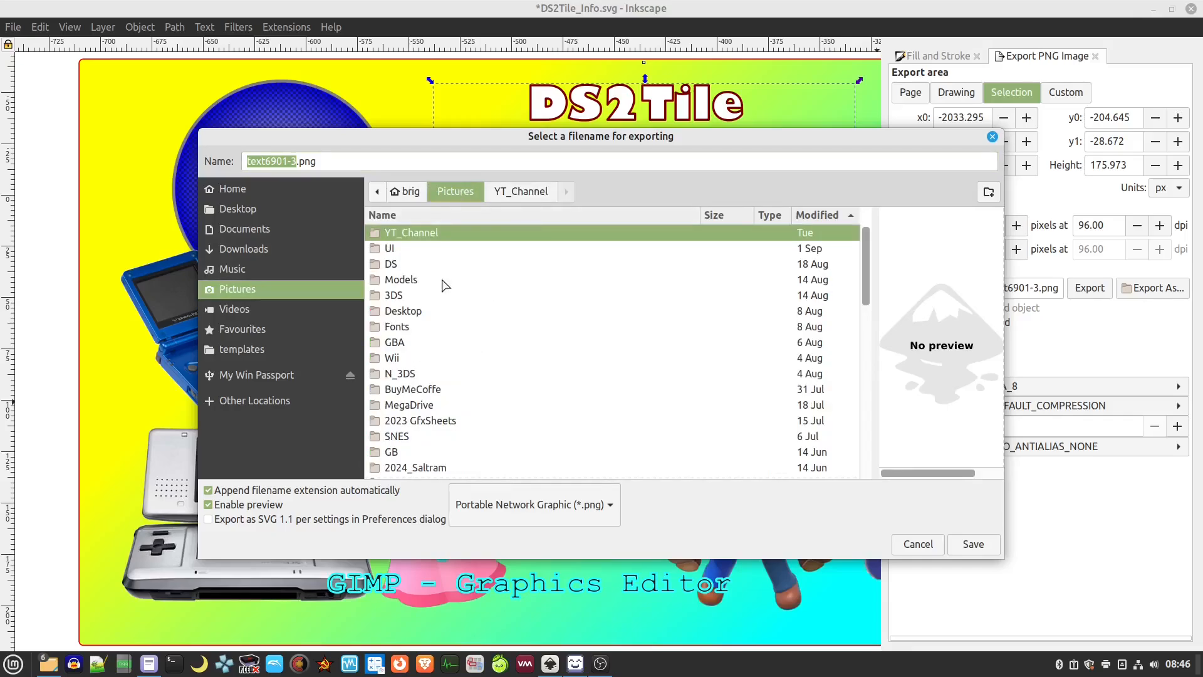
{"action": "double_click", "coordinate": [408, 341]}
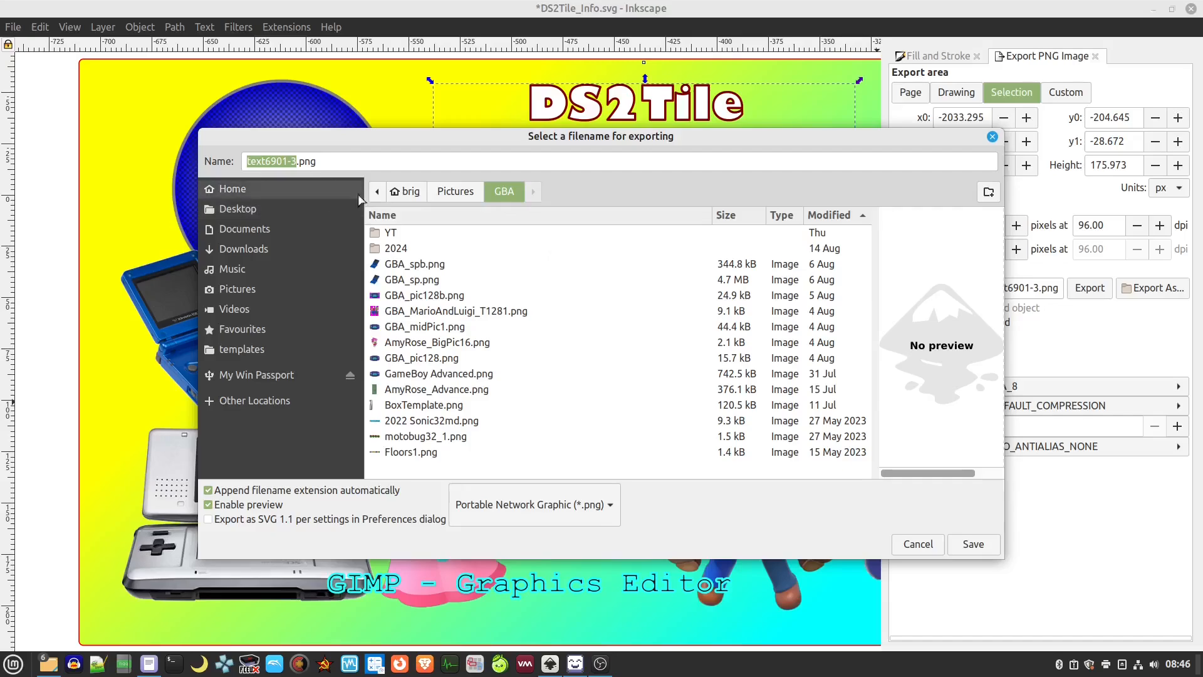
{"action": "left_click", "coordinate": [970, 547]}
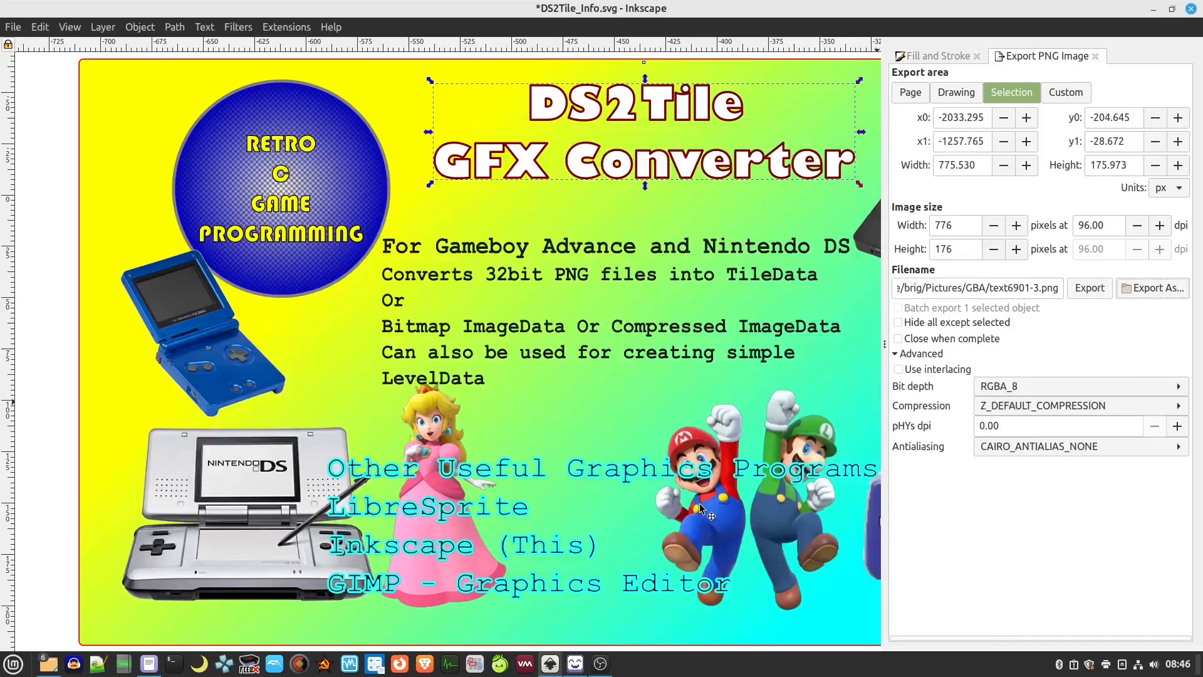
Browse to Pictures/GBA in the file manager and open text6901-3.png with LibreSprite
{"action": "right_click", "coordinate": [47, 668]}
{"action": "left_click", "coordinate": [70, 480]}
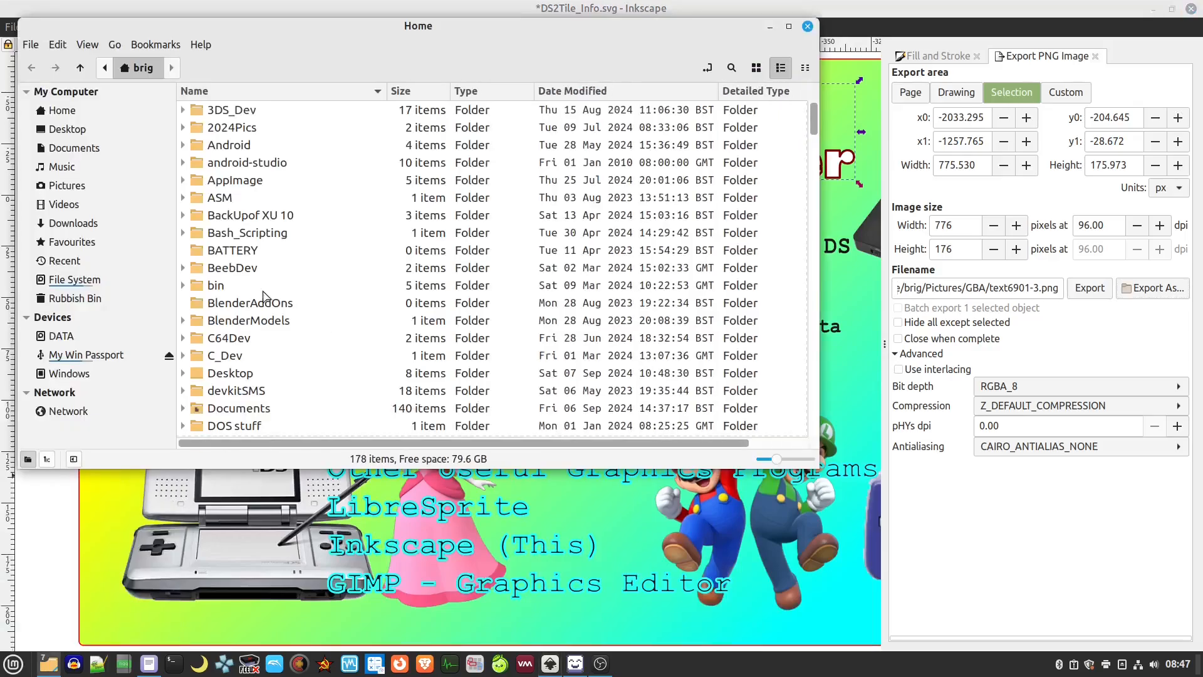
{"action": "left_click", "coordinate": [68, 186]}
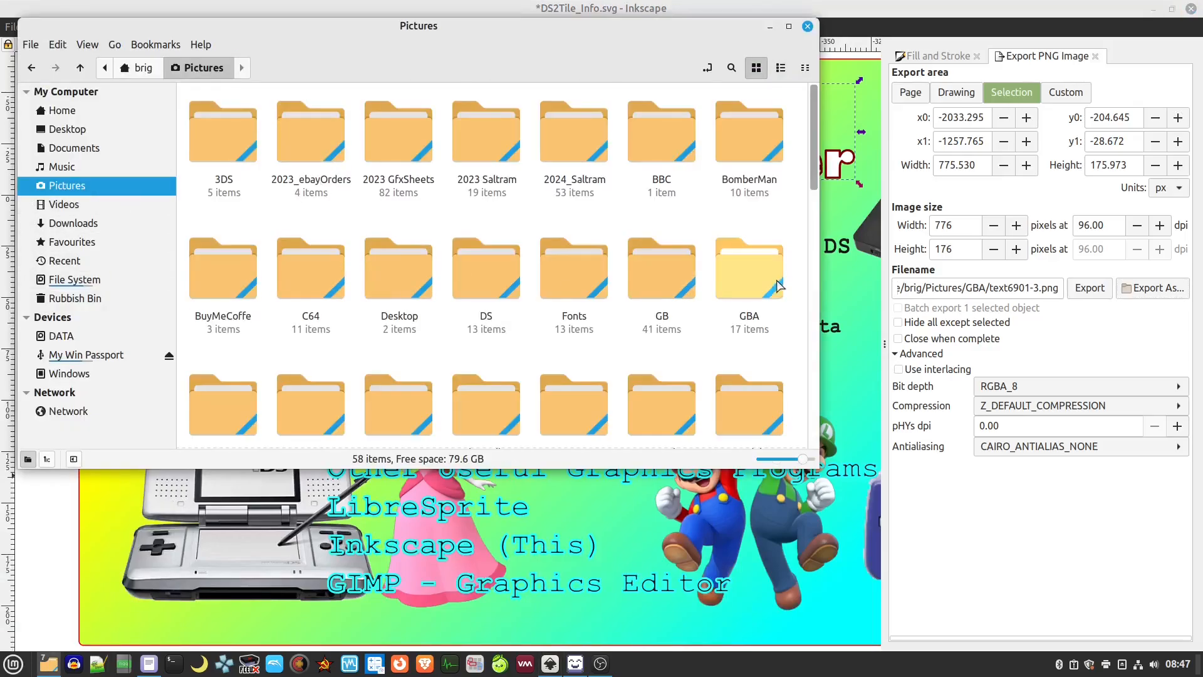
{"action": "double_click", "coordinate": [777, 285]}
{"action": "scroll", "coordinate": [401, 293], "scroll_direction": "down", "scroll_amount": 3}
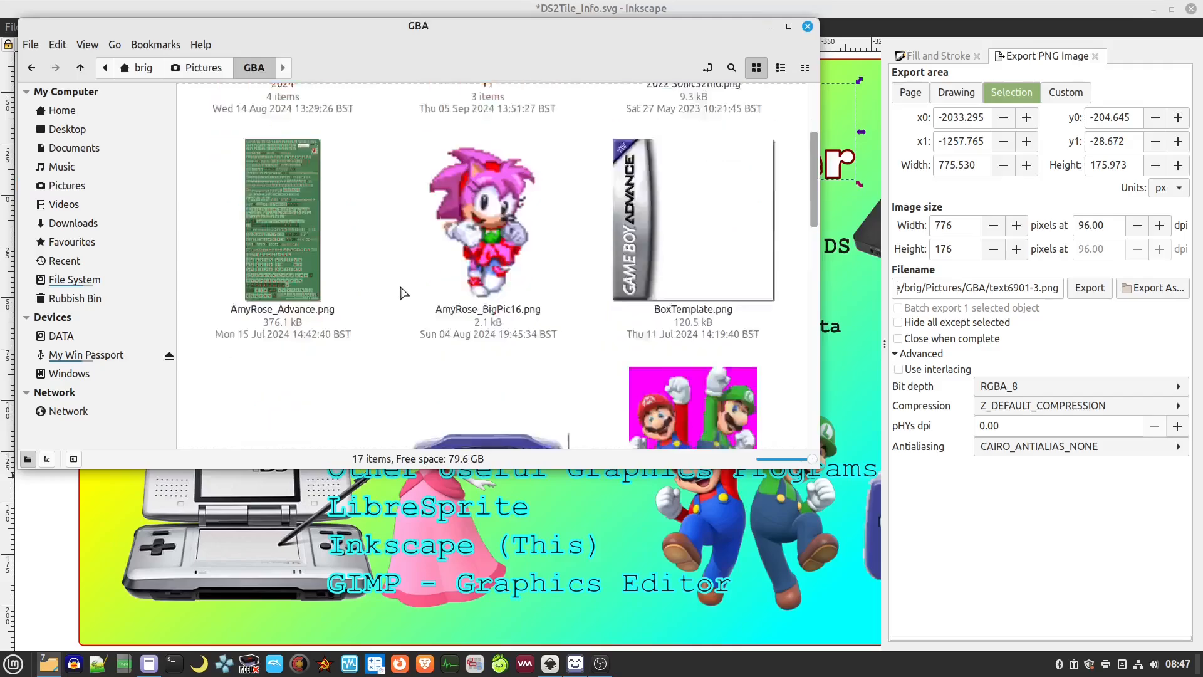
{"action": "scroll", "coordinate": [403, 293], "scroll_direction": "down", "scroll_amount": 10}
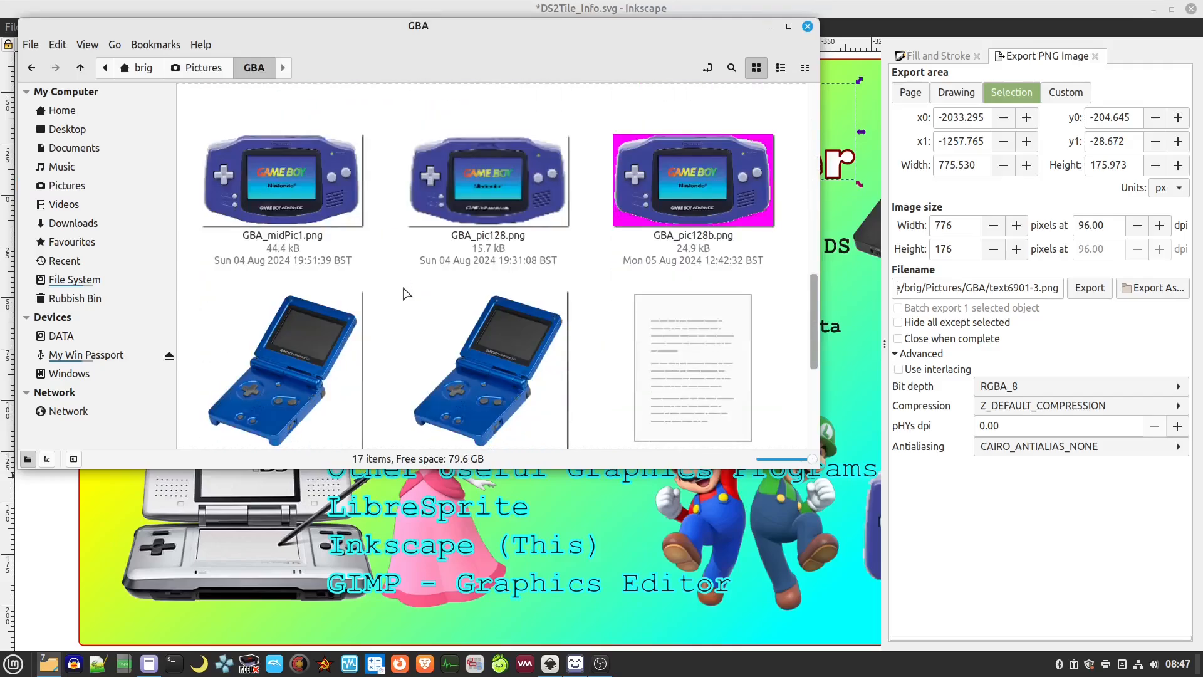
{"action": "scroll", "coordinate": [407, 293], "scroll_direction": "down", "scroll_amount": 5}
{"action": "left_click", "coordinate": [434, 364]}
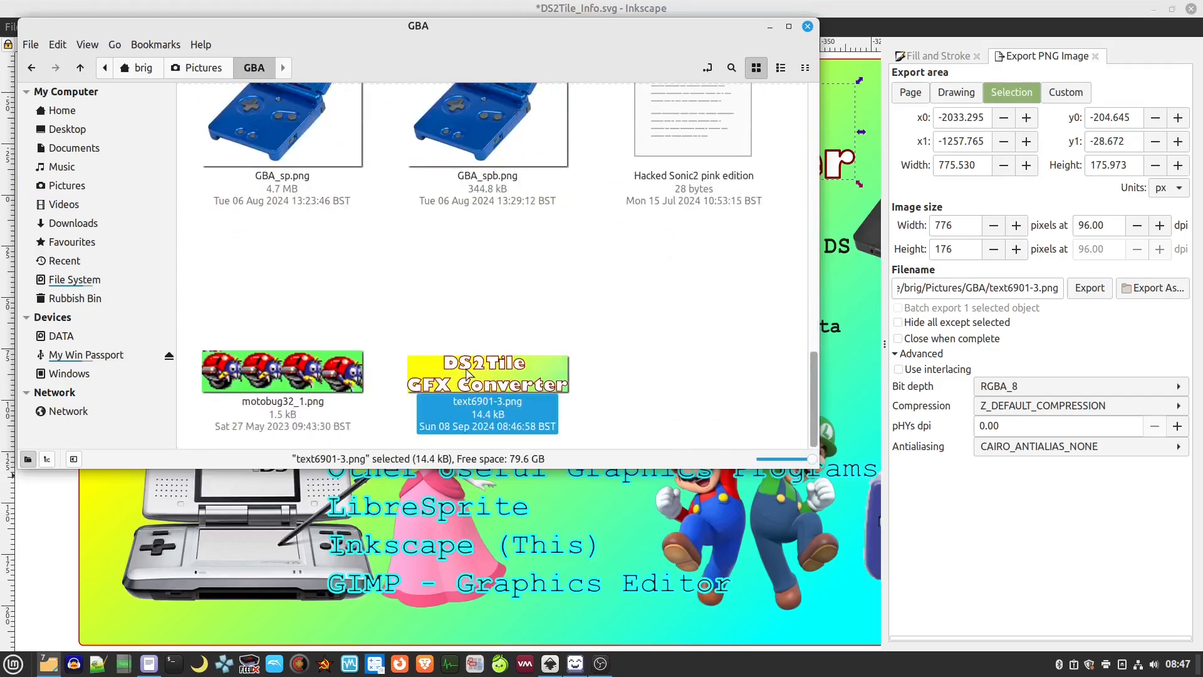
{"action": "right_click", "coordinate": [467, 371]}
{"action": "mouse_move", "coordinate": [535, 412]}
{"action": "left_click", "coordinate": [652, 473]}
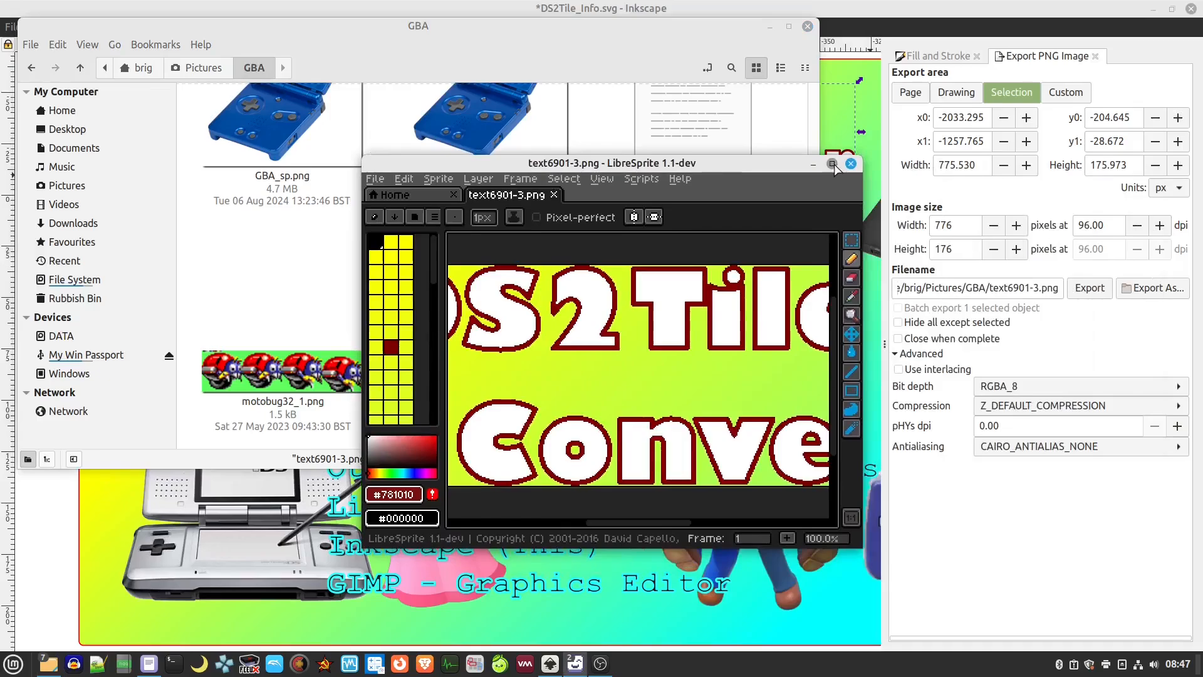
Resize the banner from 776×176 to 240×54 with locked ratio, then select the whole image
{"action": "left_click", "coordinate": [833, 164]}
{"action": "left_click_drag", "start_coordinate": [403, 188], "coordinate": [717, 262]}
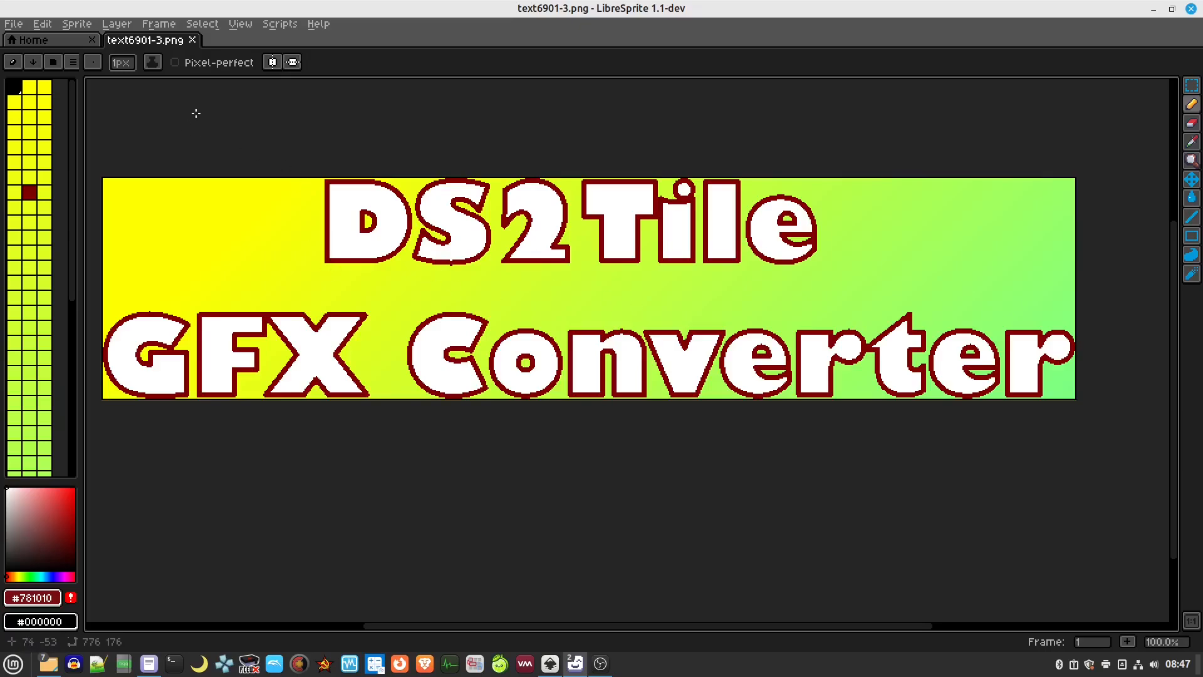
{"action": "left_click", "coordinate": [77, 24]}
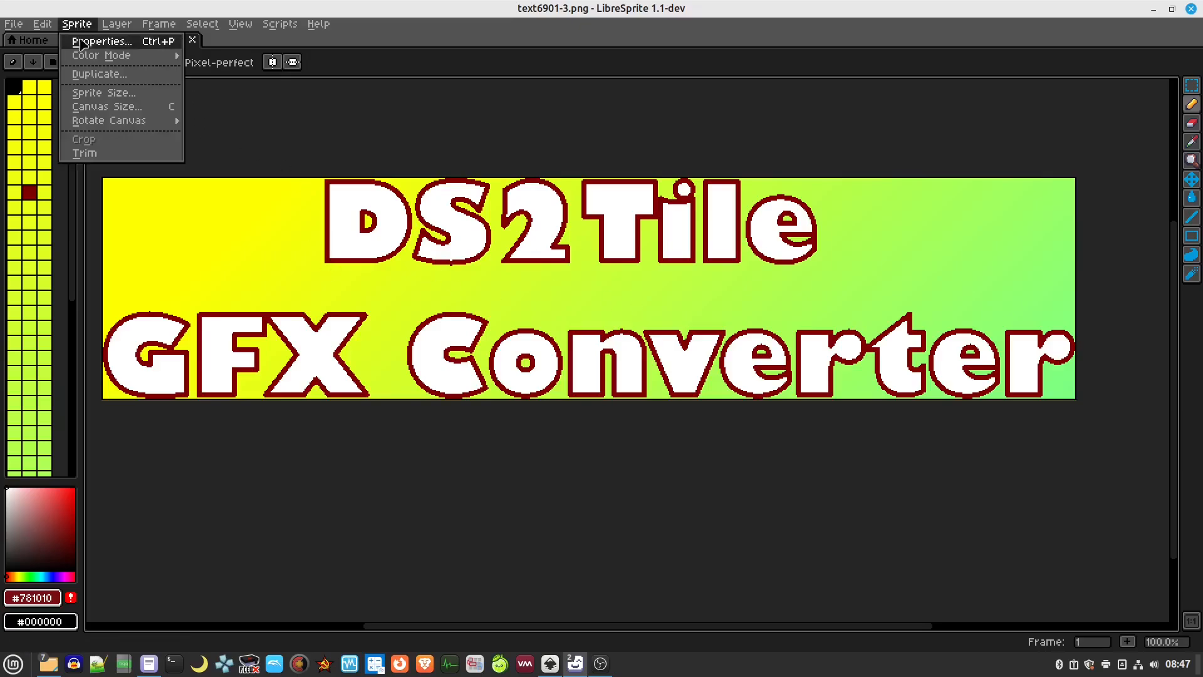
{"action": "left_click", "coordinate": [86, 96]}
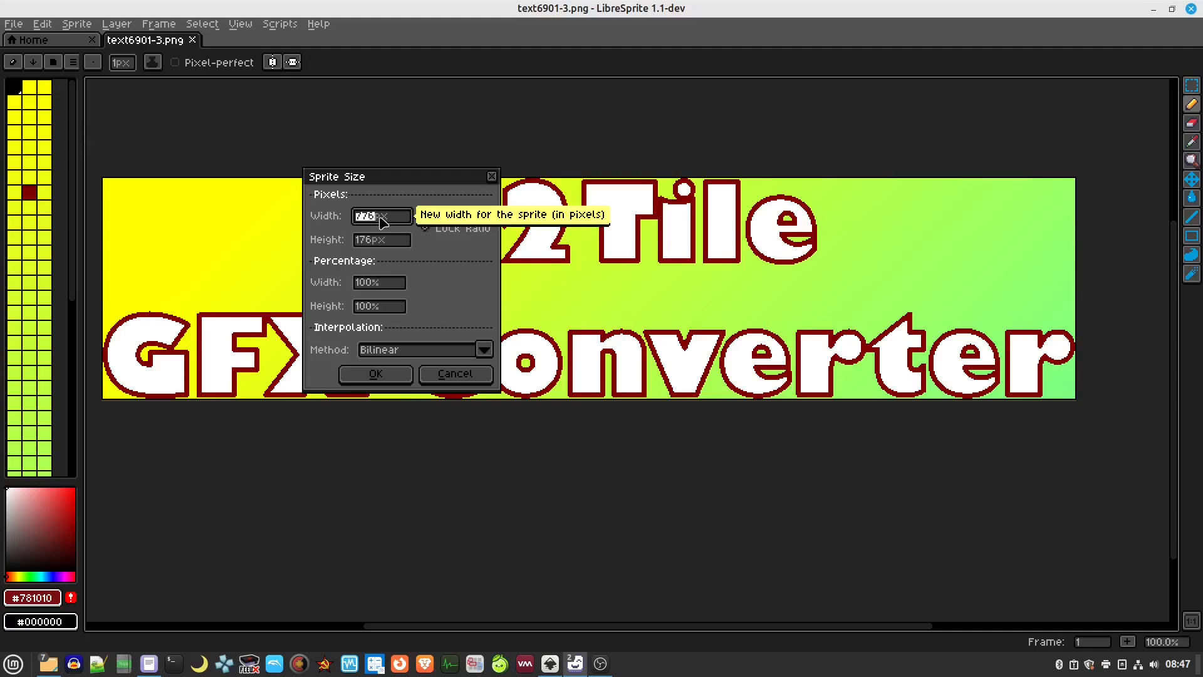
{"action": "type", "text": "240"}
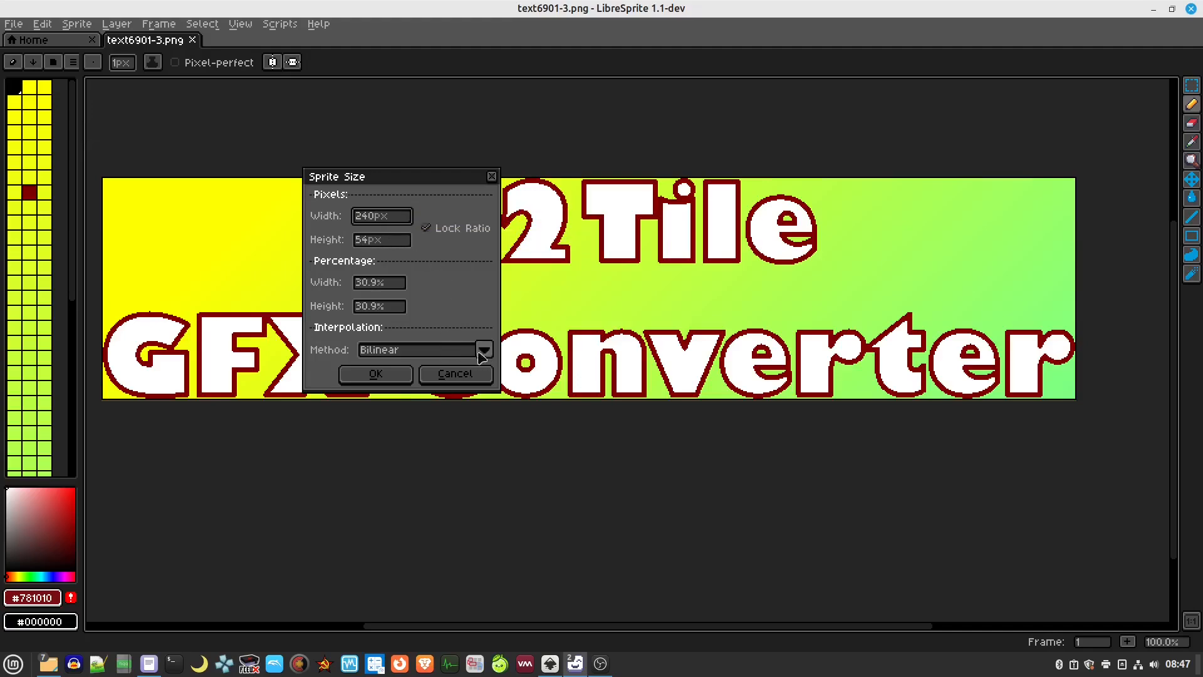
{"action": "left_click", "coordinate": [382, 373]}
{"action": "scroll", "coordinate": [460, 376], "scroll_direction": "up", "scroll_amount": 2}
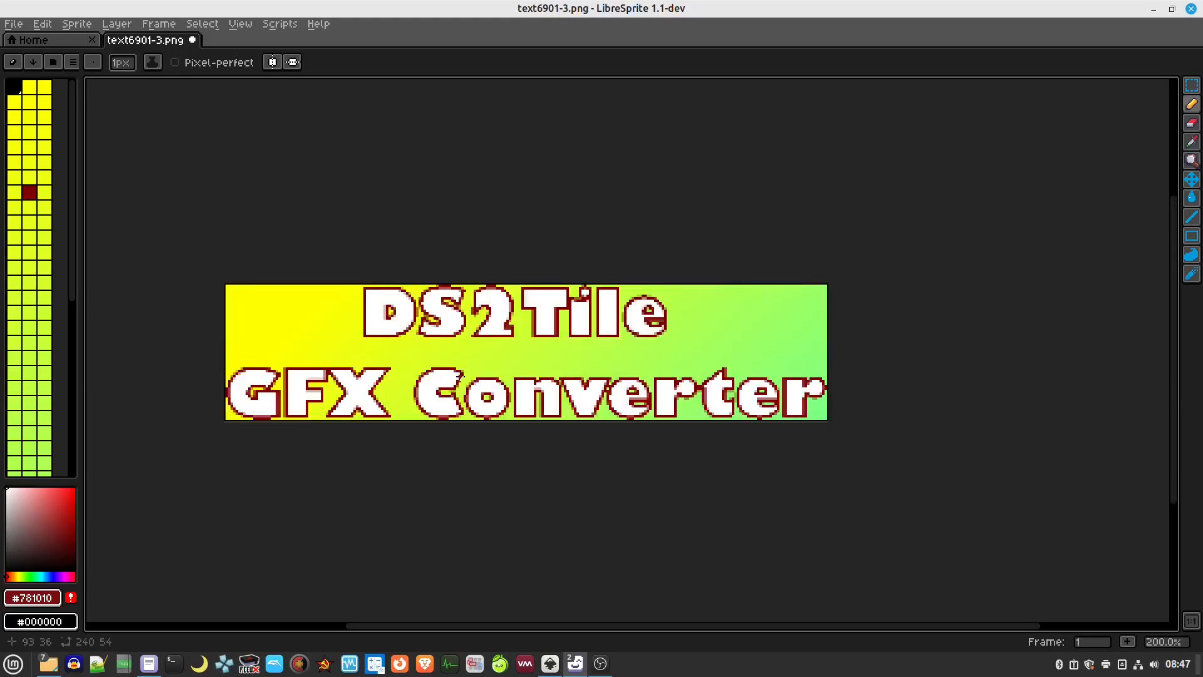
{"action": "left_click_drag", "start_coordinate": [436, 339], "coordinate": [462, 260]}
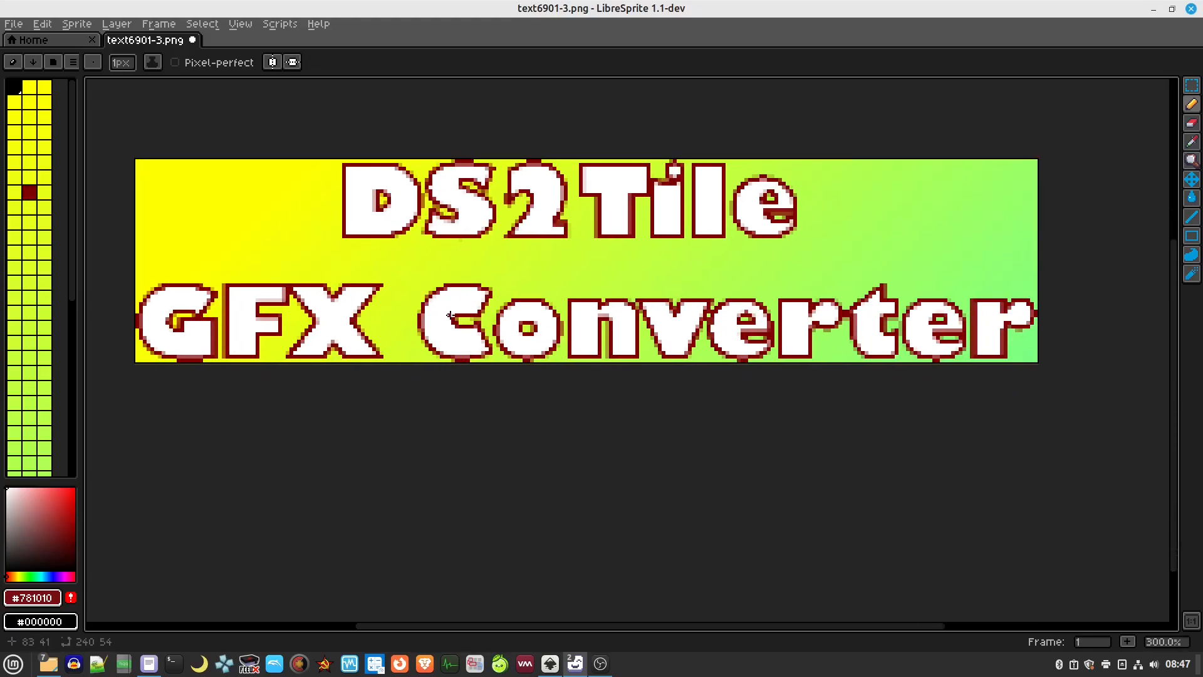
{"action": "key", "text": "ctrl+a"}
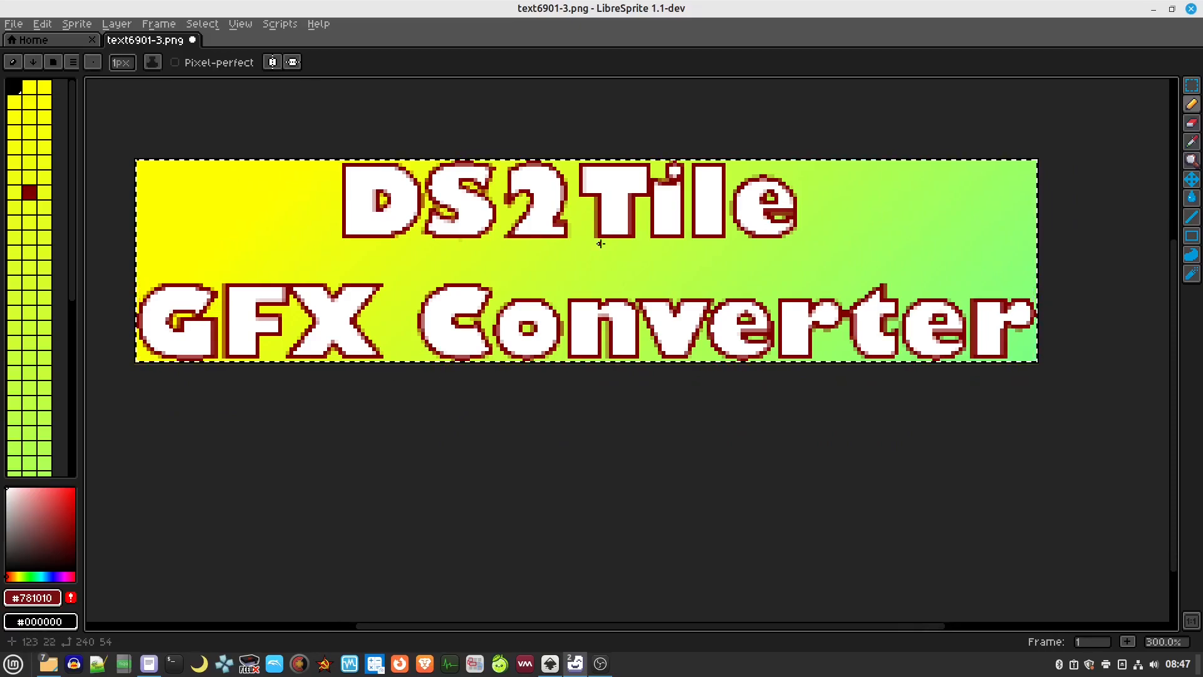
Launch GIMP from the Mint application menu
{"action": "left_click", "coordinate": [13, 667]}
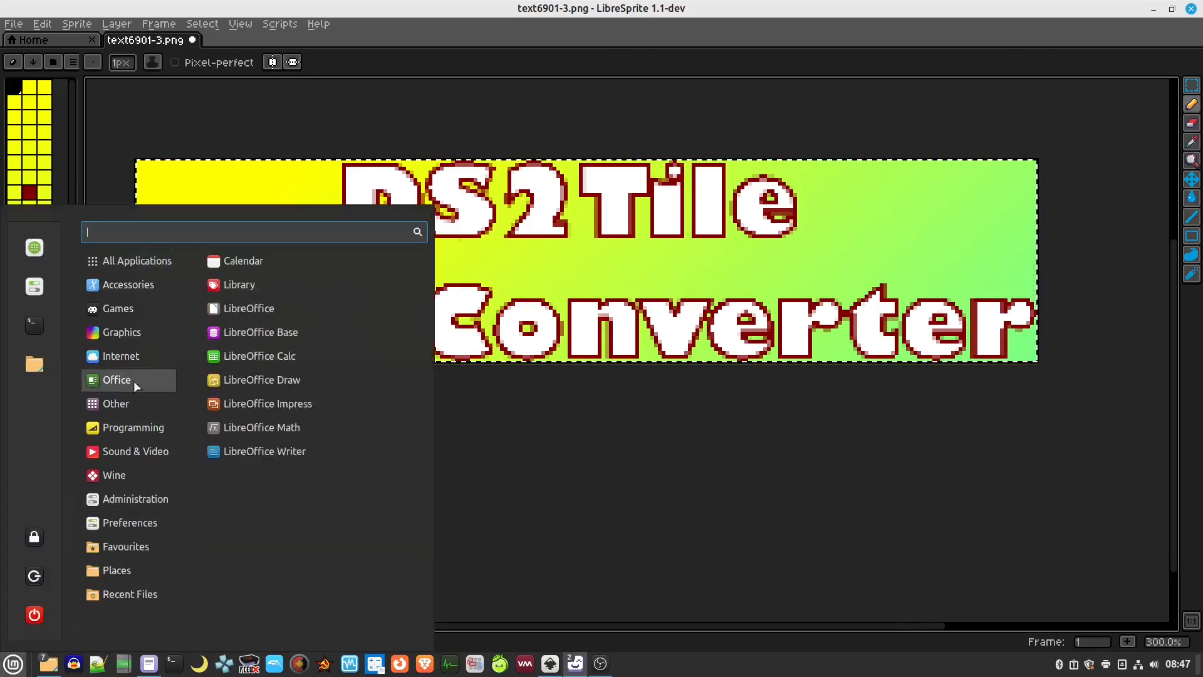
{"action": "mouse_move", "coordinate": [145, 330]}
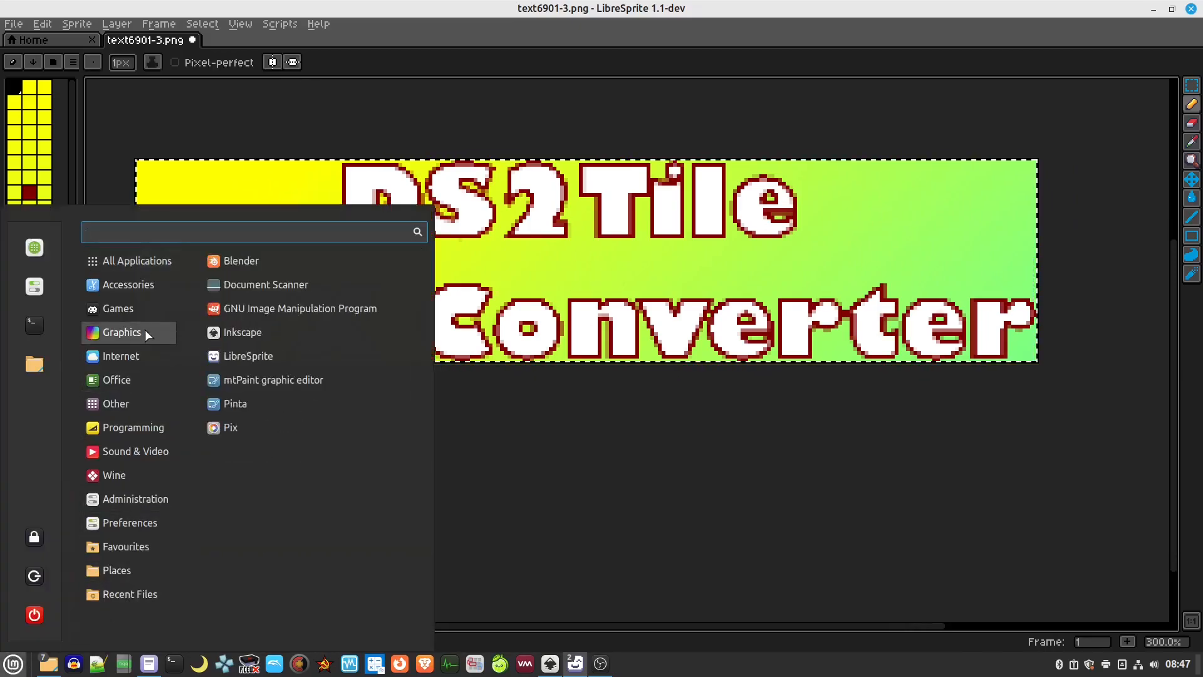
{"action": "left_click", "coordinate": [312, 310]}
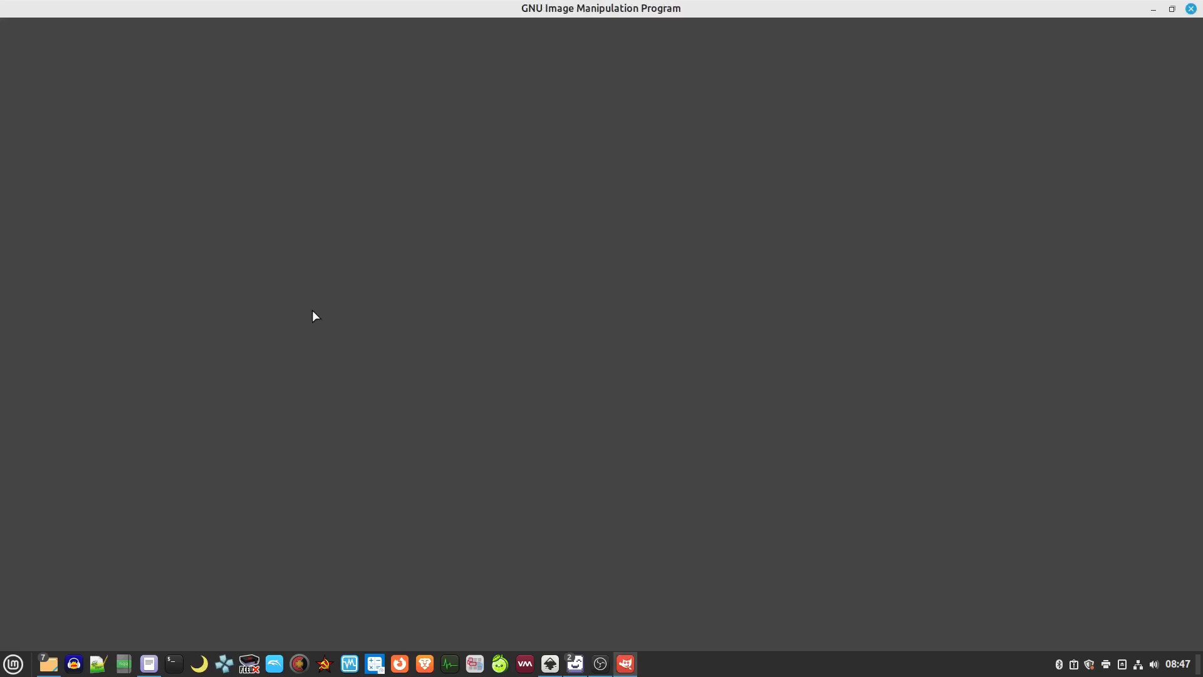
Paste the copied banner as a new 240×54 image and zoom in on it
{"action": "right_click", "coordinate": [393, 235]}
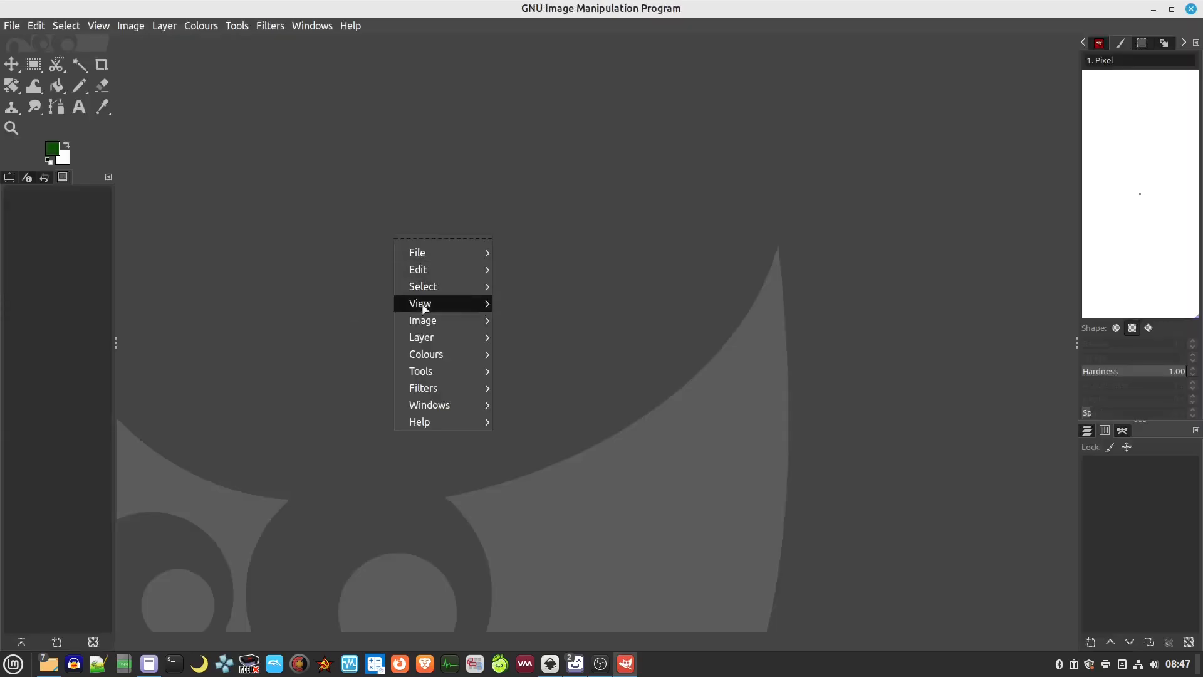
{"action": "left_click", "coordinate": [254, 242]}
{"action": "left_click", "coordinate": [36, 27]}
{"action": "mouse_move", "coordinate": [58, 27]}
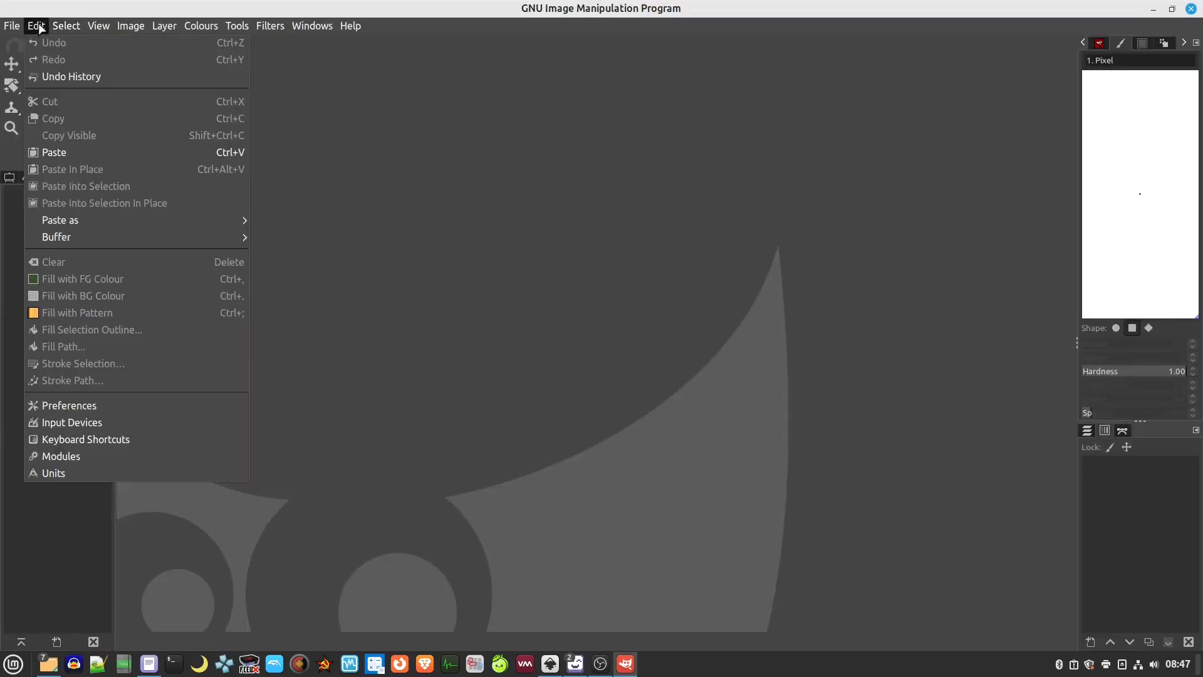
{"action": "mouse_move", "coordinate": [114, 220]}
{"action": "left_click", "coordinate": [351, 254]}
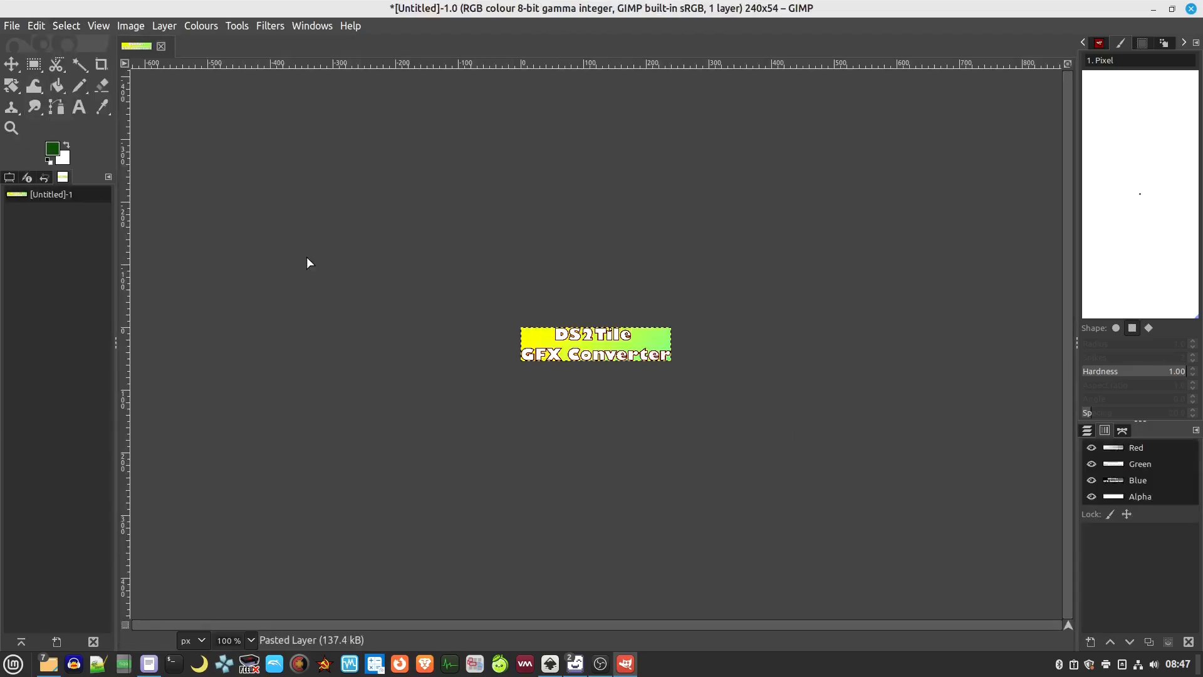
{"action": "scroll", "coordinate": [630, 362], "scroll_direction": "up", "scroll_amount": 5}
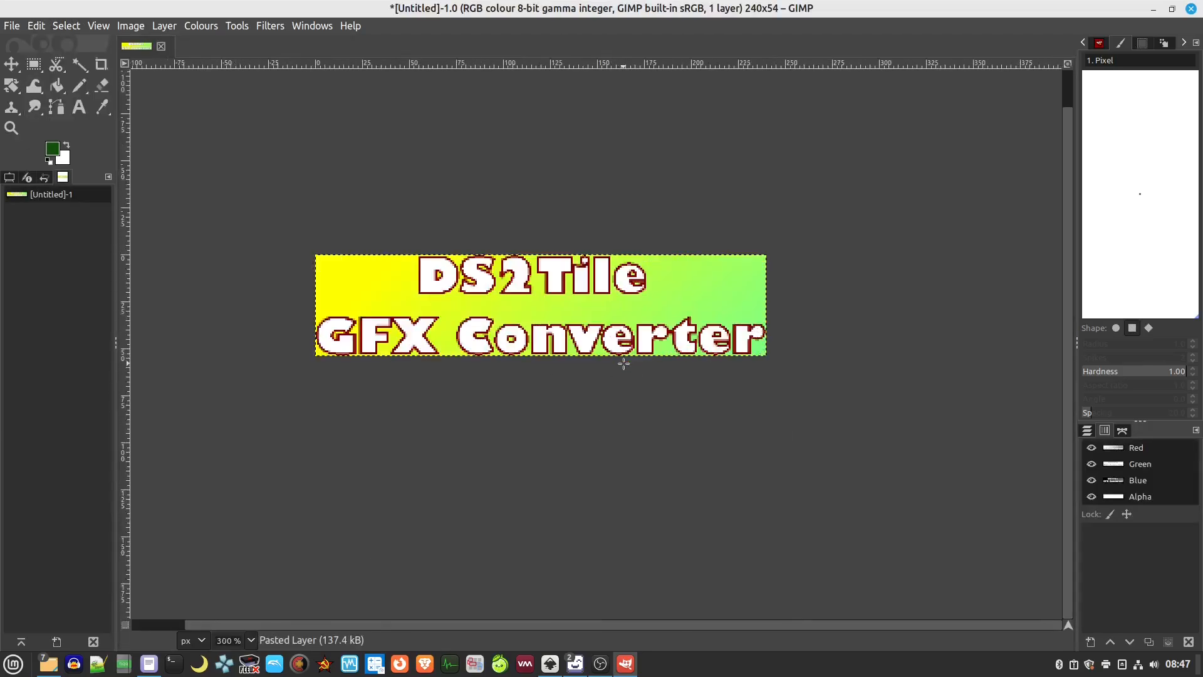
{"action": "left_click_drag", "start_coordinate": [598, 427], "coordinate": [641, 437]}
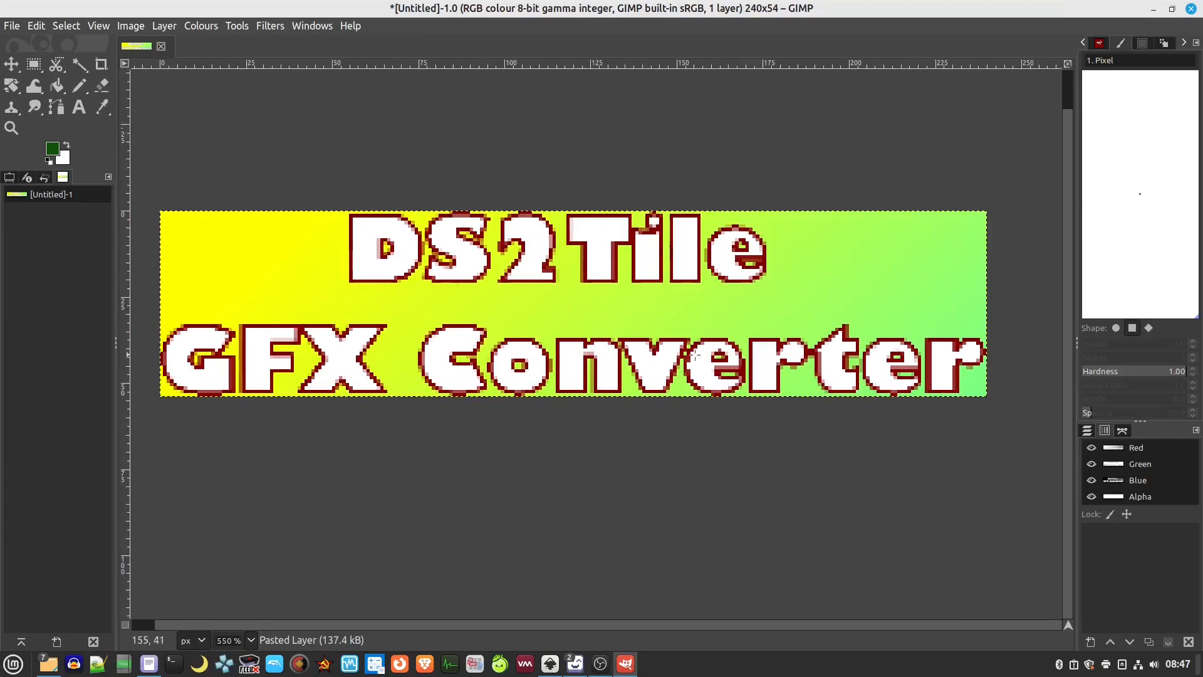
{"action": "left_click", "coordinate": [131, 27]}
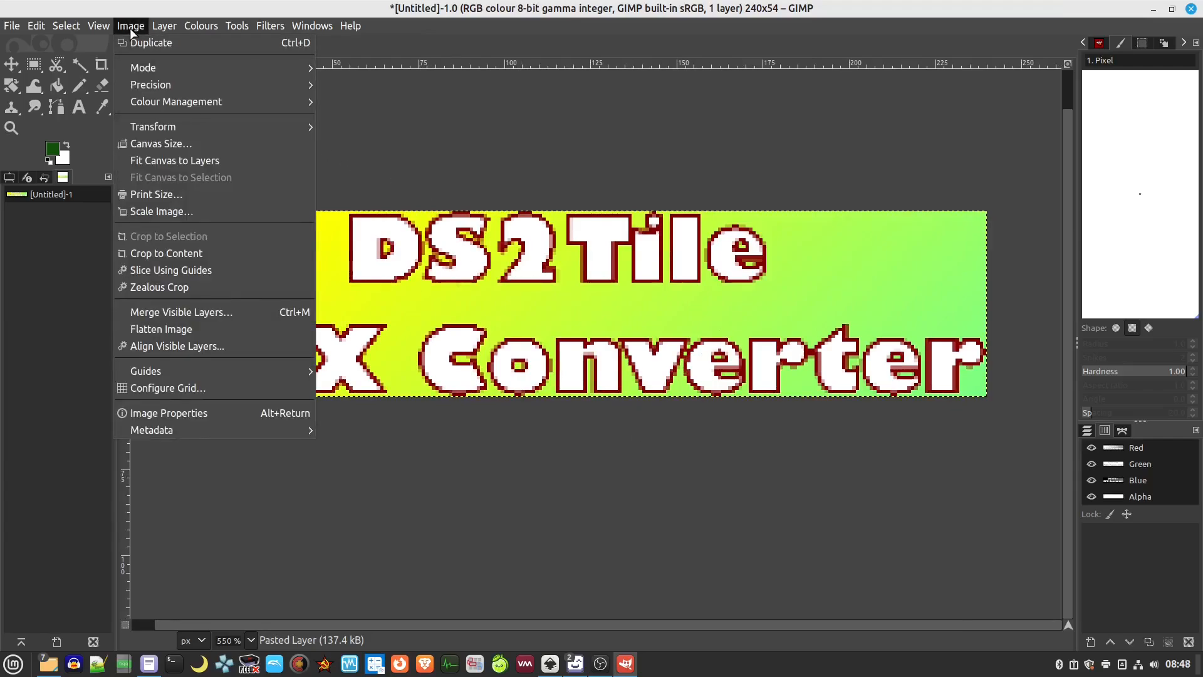
Convert the banner to indexed mode with a maximum of 16 colours
{"action": "mouse_move", "coordinate": [143, 69]}
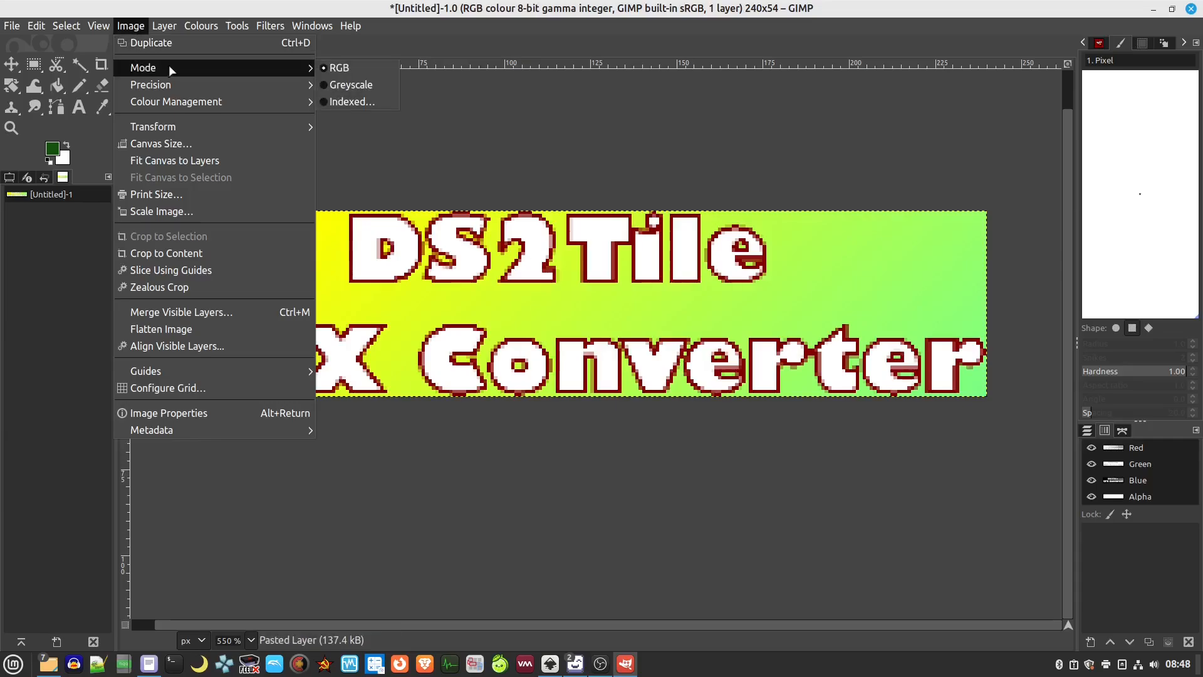
{"action": "left_click", "coordinate": [349, 102]}
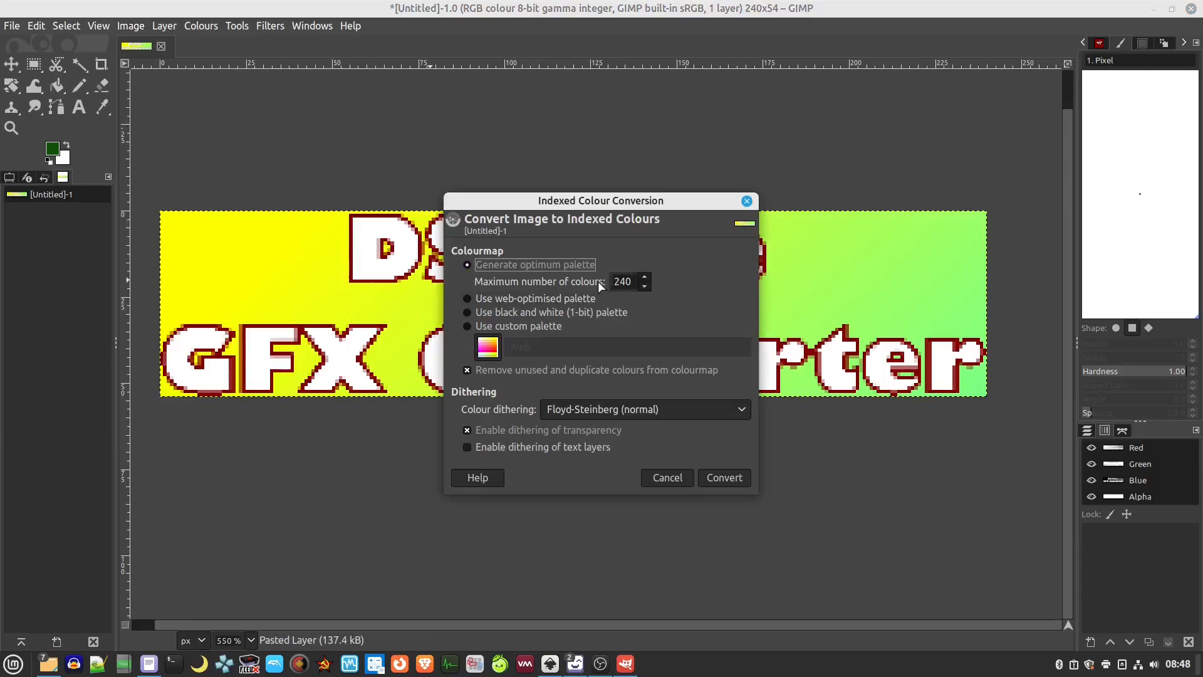
{"action": "key", "text": "Tab"}
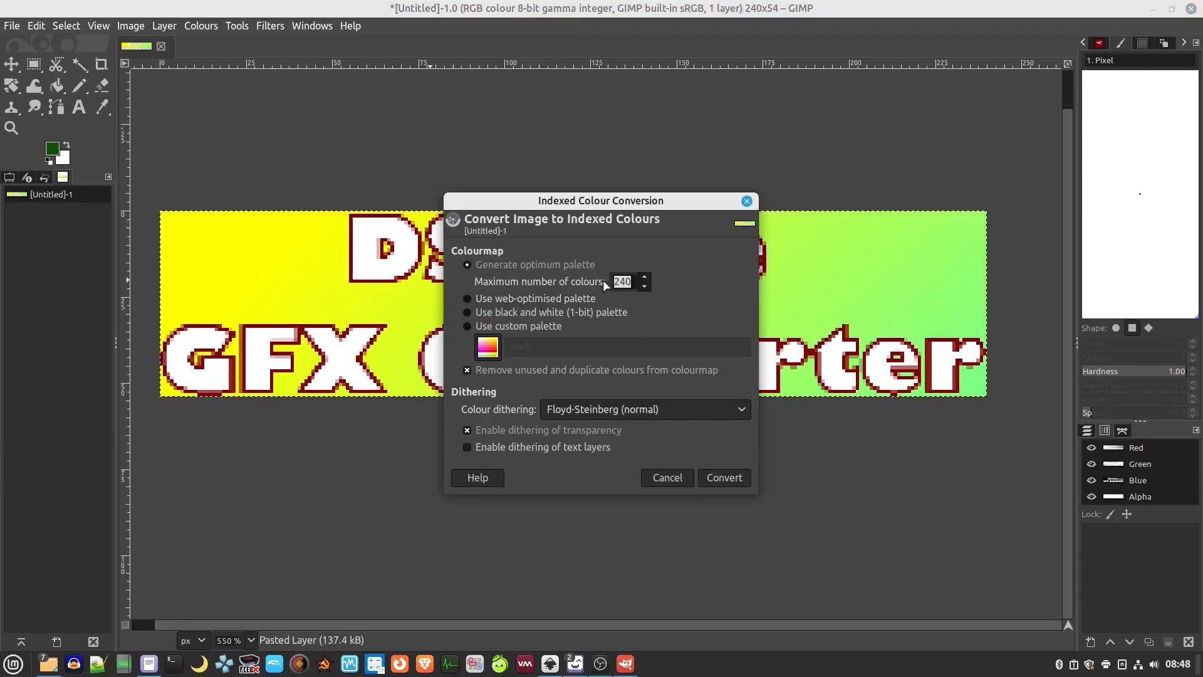
{"action": "type", "text": "16"}
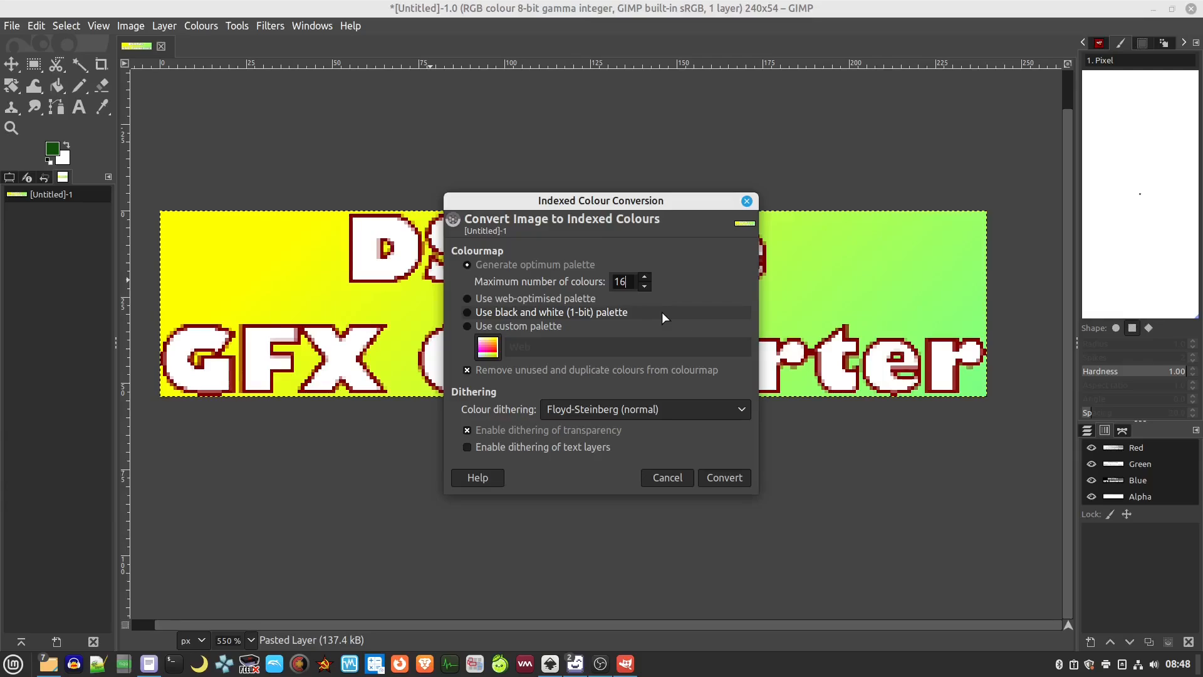
{"action": "left_click", "coordinate": [717, 474]}
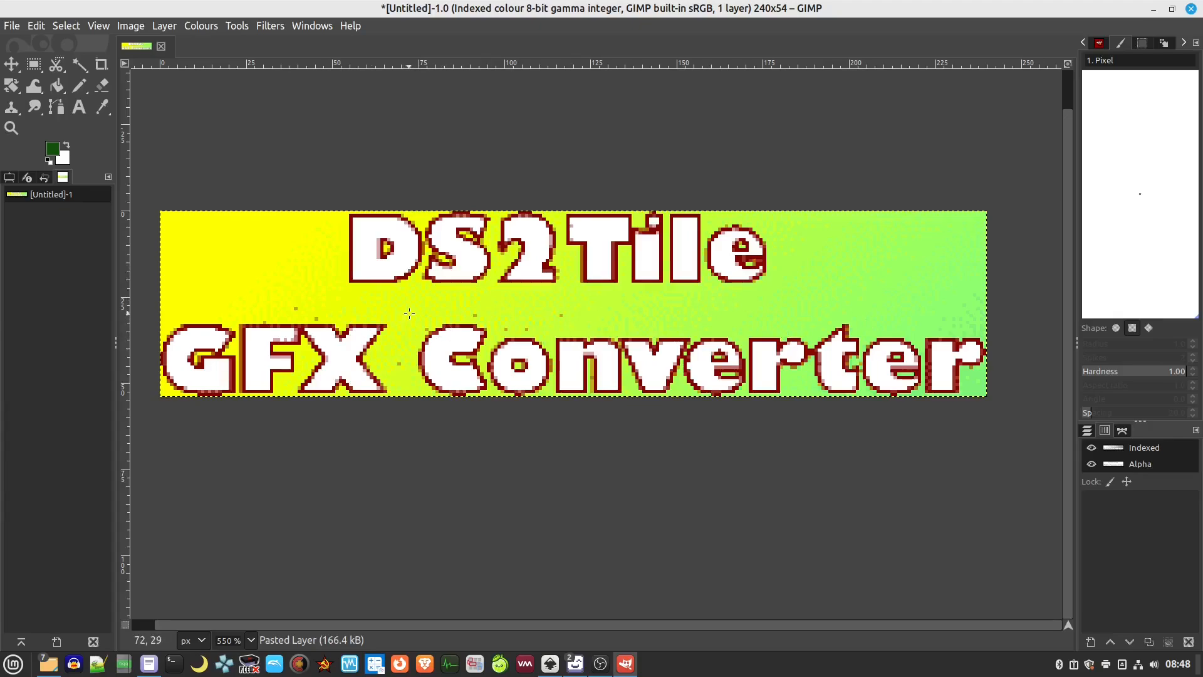
Zoom and pan across the indexed banner to inspect the DS2Tile GFX lettering pixels
{"action": "scroll", "coordinate": [409, 313], "scroll_direction": "up", "scroll_amount": 3, "text": "ctrl"}
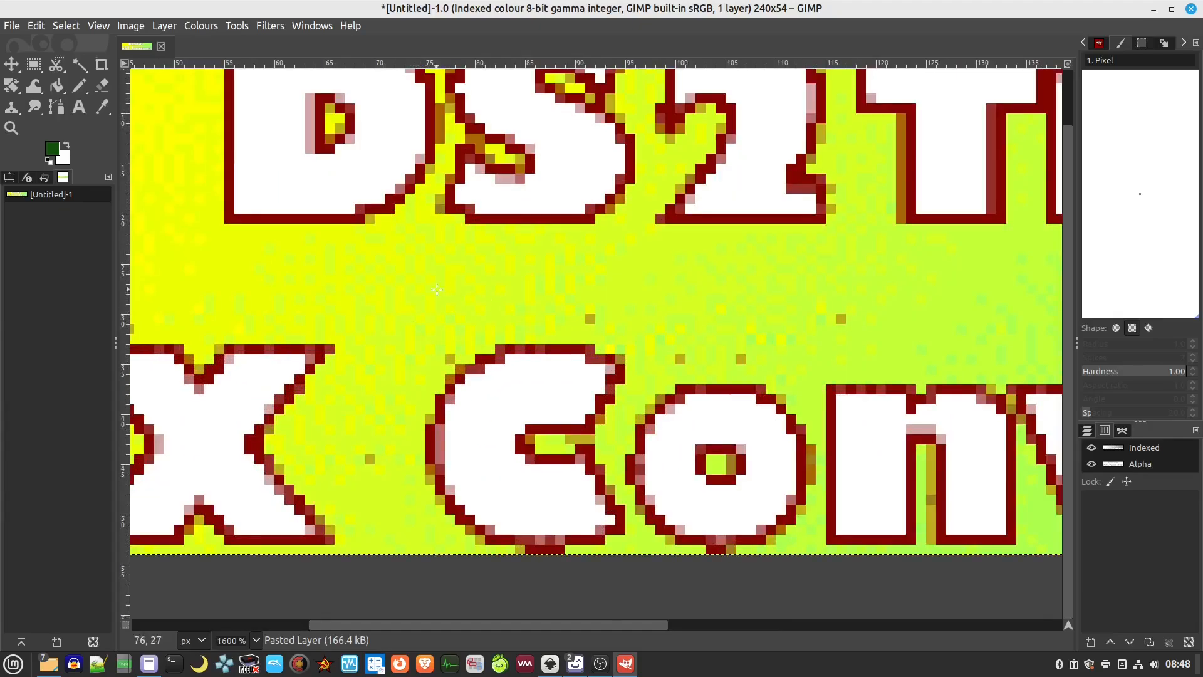
{"action": "scroll", "coordinate": [437, 289], "scroll_direction": "left", "scroll_amount": 6}
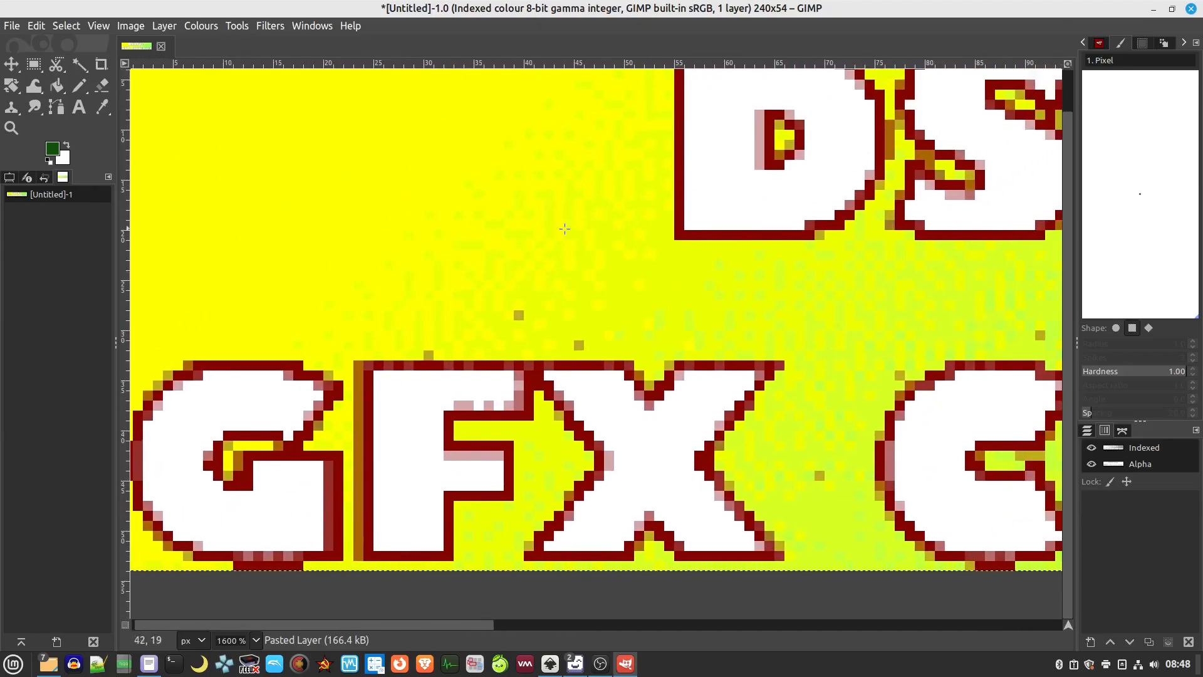
{"action": "left_click_drag", "start_coordinate": [565, 229], "coordinate": [365, 301]}
{"action": "scroll", "coordinate": [695, 395], "scroll_direction": "up", "scroll_amount": 2, "text": "ctrl"}
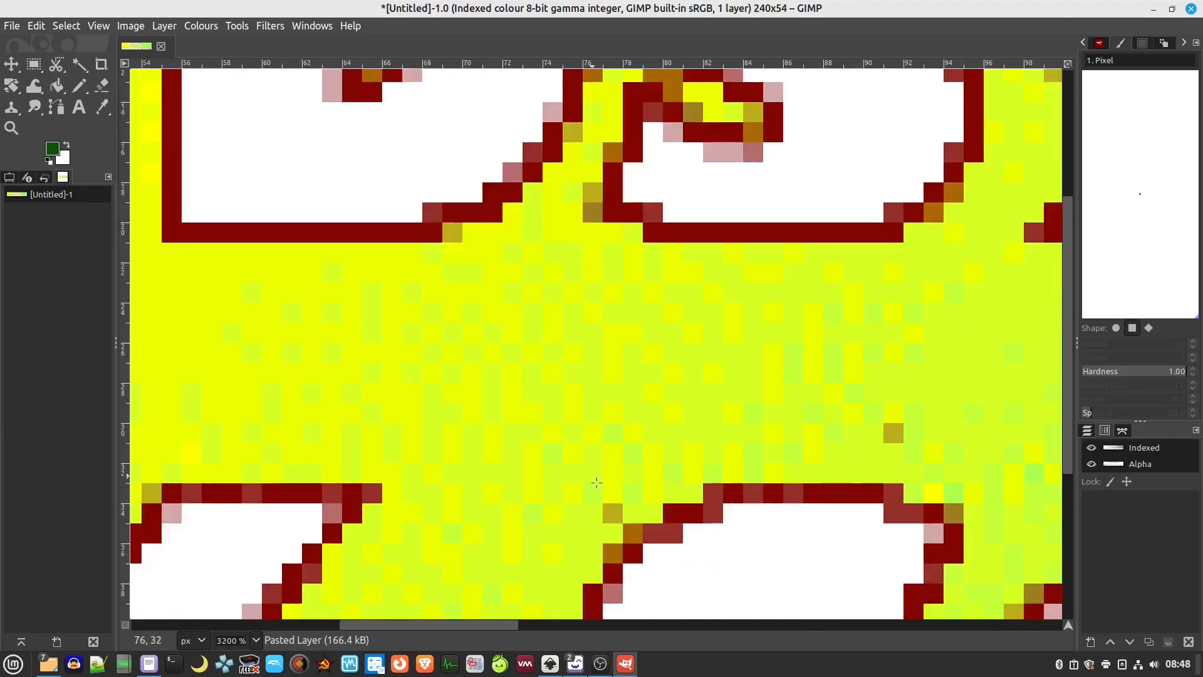
{"action": "scroll", "coordinate": [868, 350], "scroll_direction": "down", "scroll_amount": 3, "text": "ctrl"}
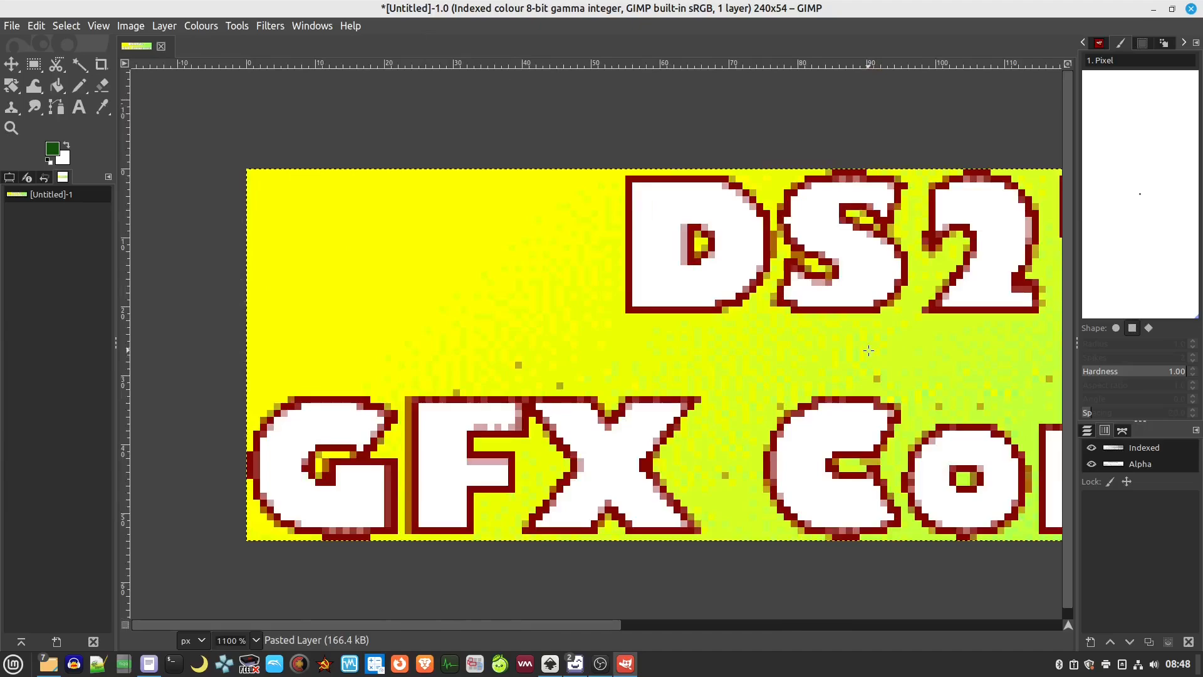
{"action": "scroll", "coordinate": [896, 344], "scroll_direction": "down", "scroll_amount": 1, "text": "ctrl"}
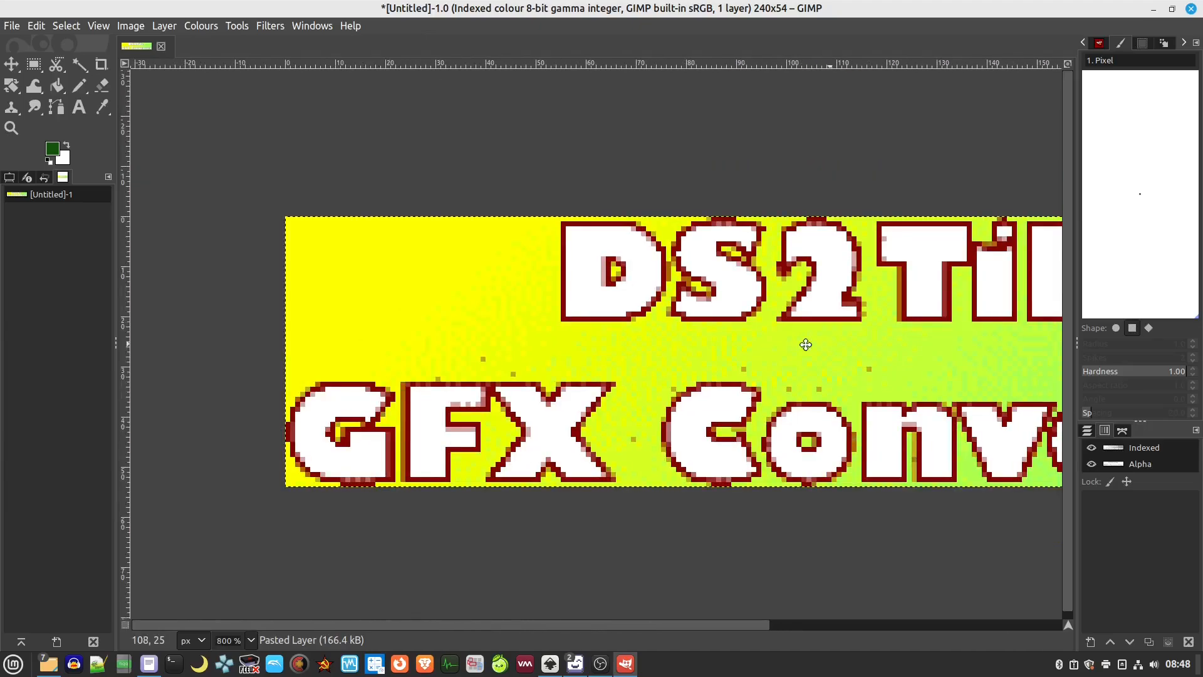
{"action": "left_click_drag", "start_coordinate": [805, 345], "coordinate": [720, 345]}
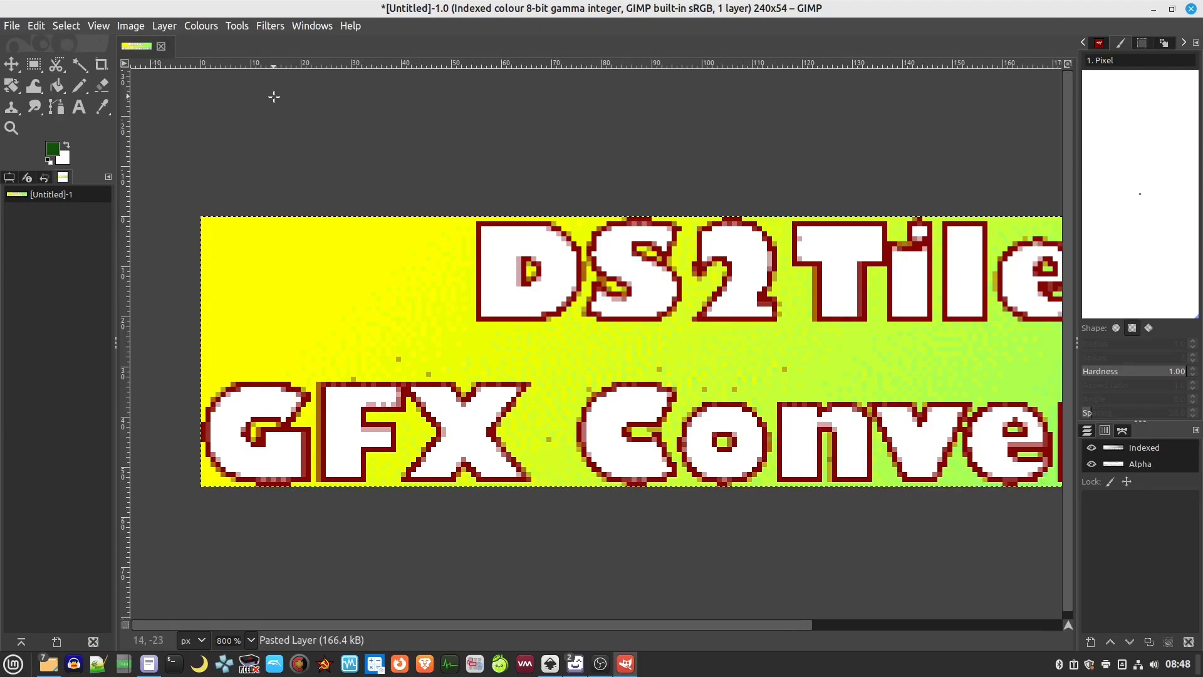
Undo the conversion and redo the 16-colour indexed conversion with colour dithering set to None
{"action": "key", "text": "ctrl+z"}
{"action": "left_click", "coordinate": [200, 25]}
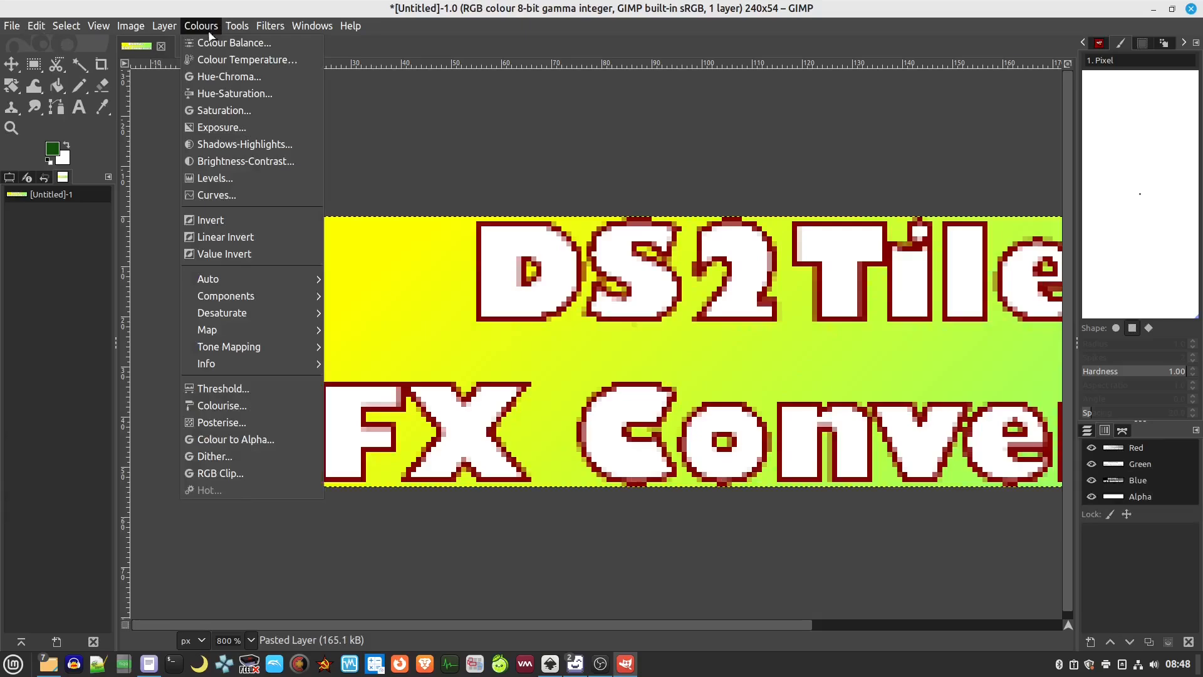
{"action": "mouse_move", "coordinate": [130, 25]}
{"action": "mouse_move", "coordinate": [282, 68]}
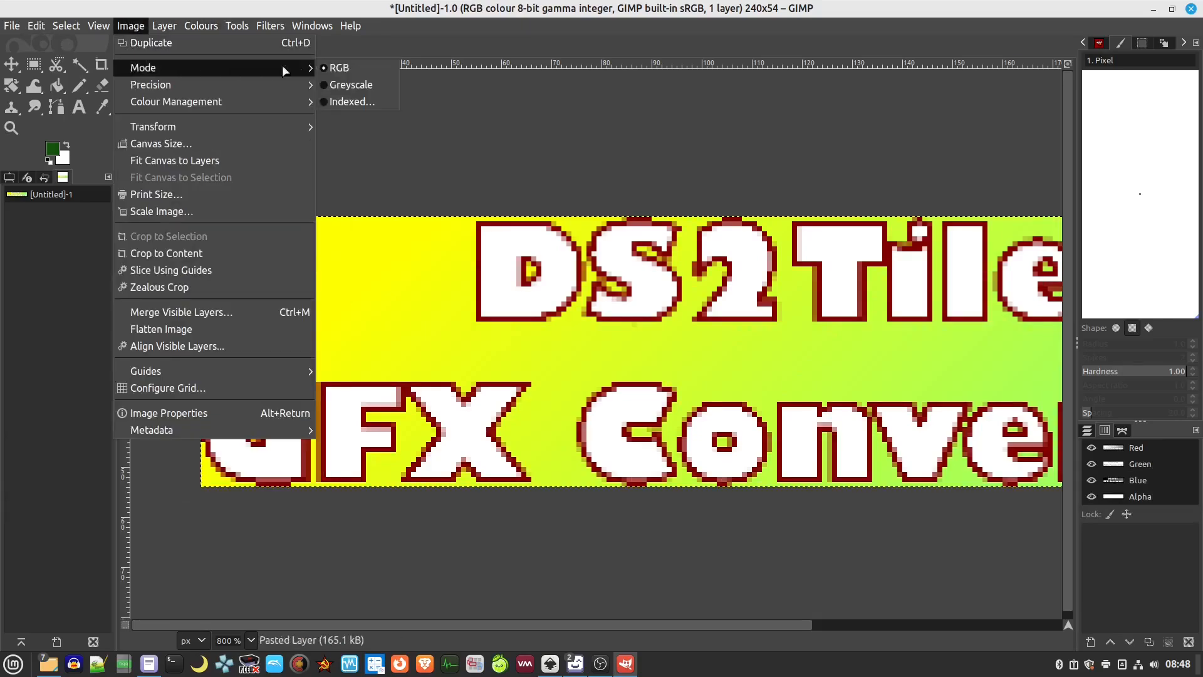
{"action": "left_click", "coordinate": [348, 101]}
{"action": "left_click", "coordinate": [638, 408]}
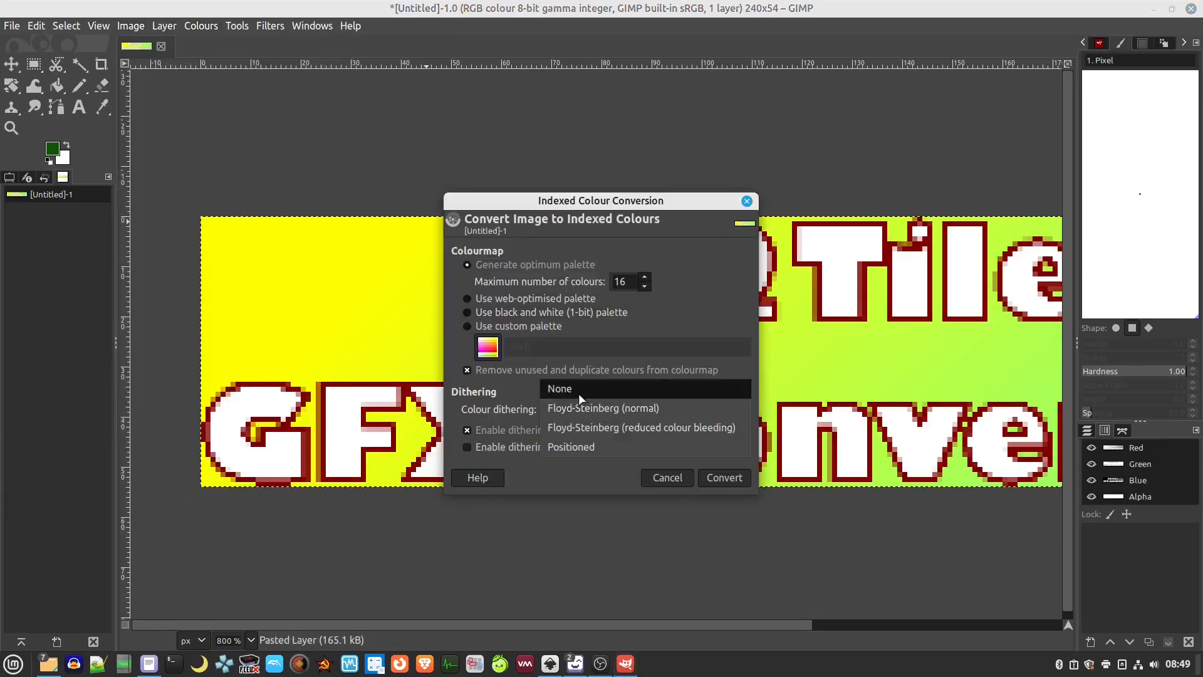
{"action": "left_click", "coordinate": [651, 388]}
{"action": "left_click", "coordinate": [722, 479]}
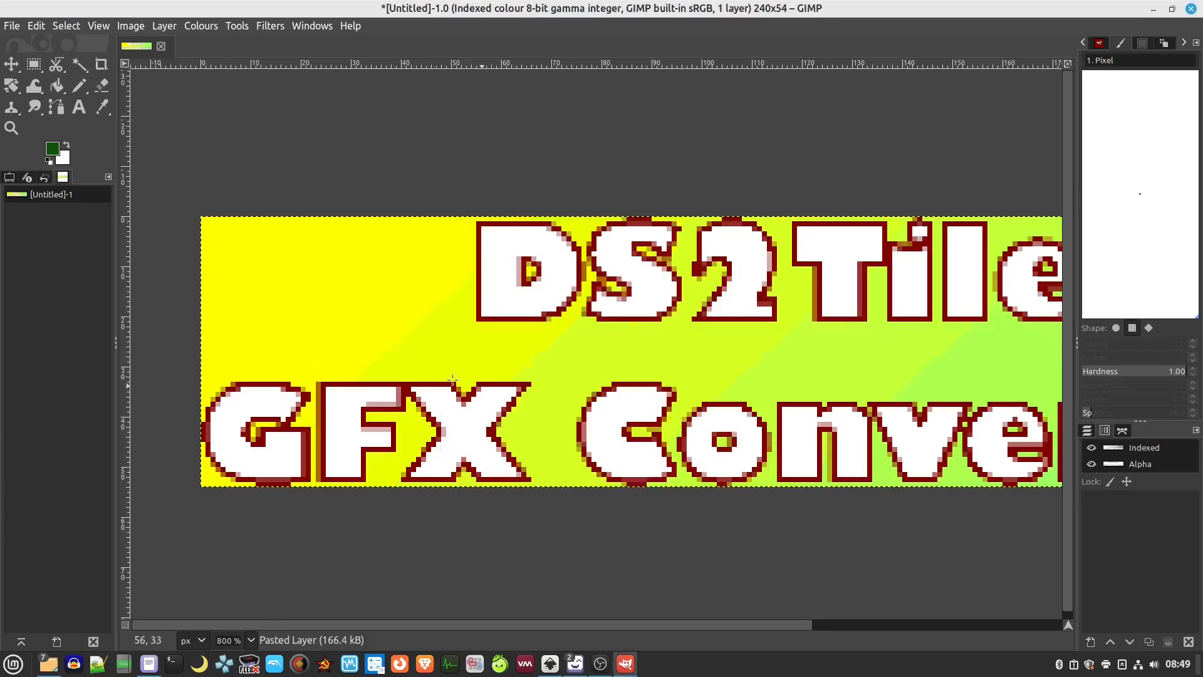
Recentre the undithered banner and copy it to the clipboard
{"action": "scroll", "coordinate": [374, 318], "scroll_direction": "up", "scroll_amount": 4}
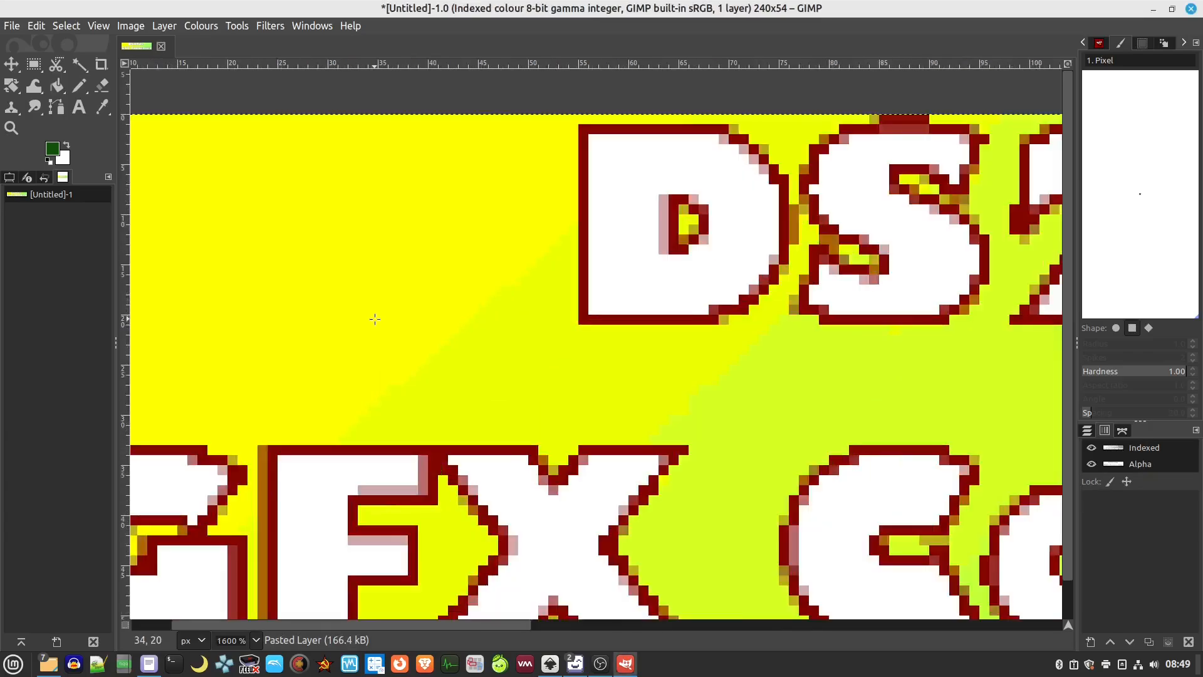
{"action": "scroll", "coordinate": [377, 321], "scroll_direction": "down", "scroll_amount": 5}
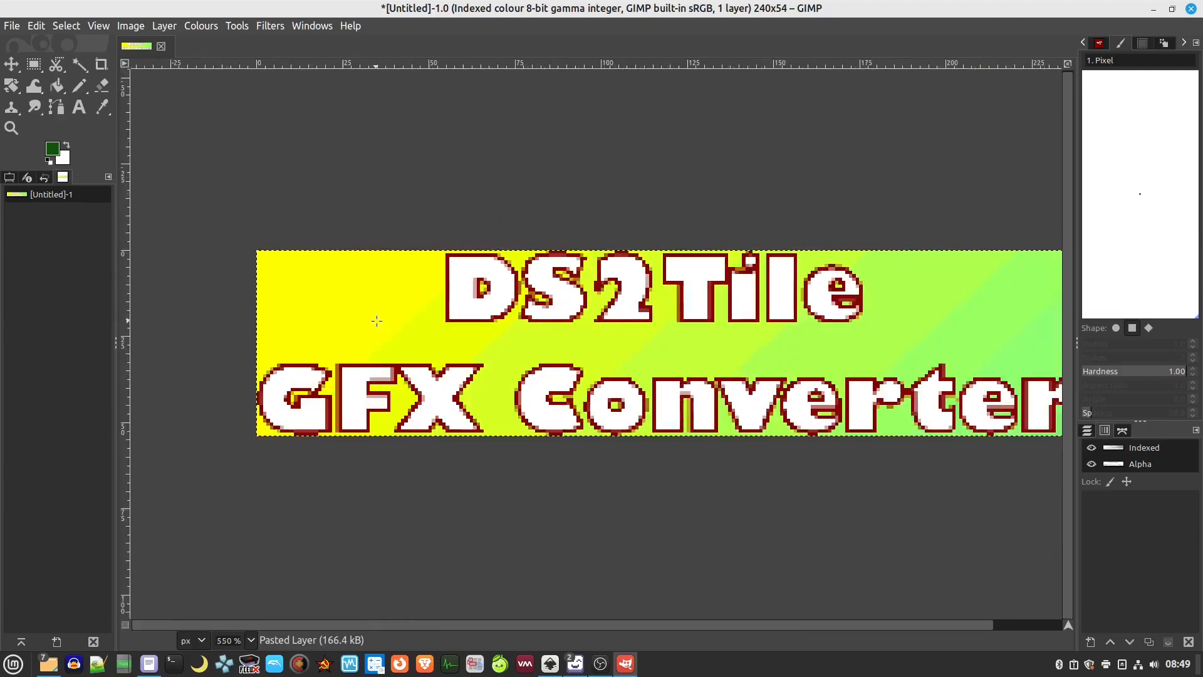
{"action": "left_click_drag", "start_coordinate": [755, 352], "coordinate": [521, 352]}
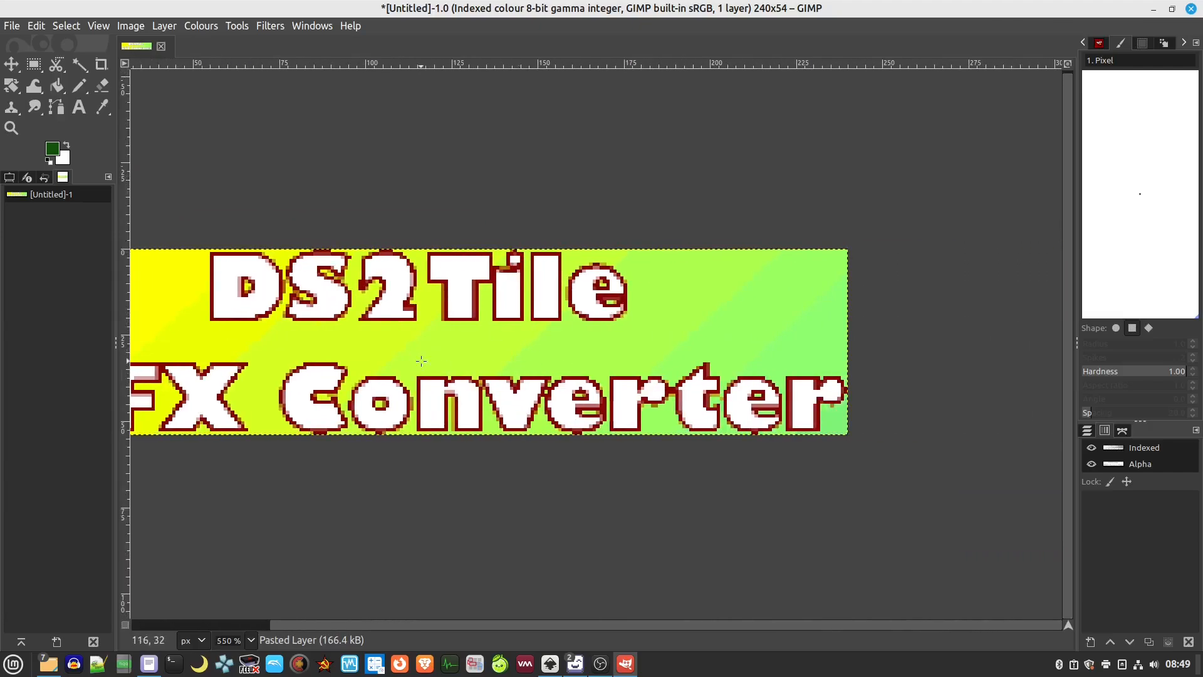
{"action": "left_click_drag", "start_coordinate": [422, 362], "coordinate": [579, 340]}
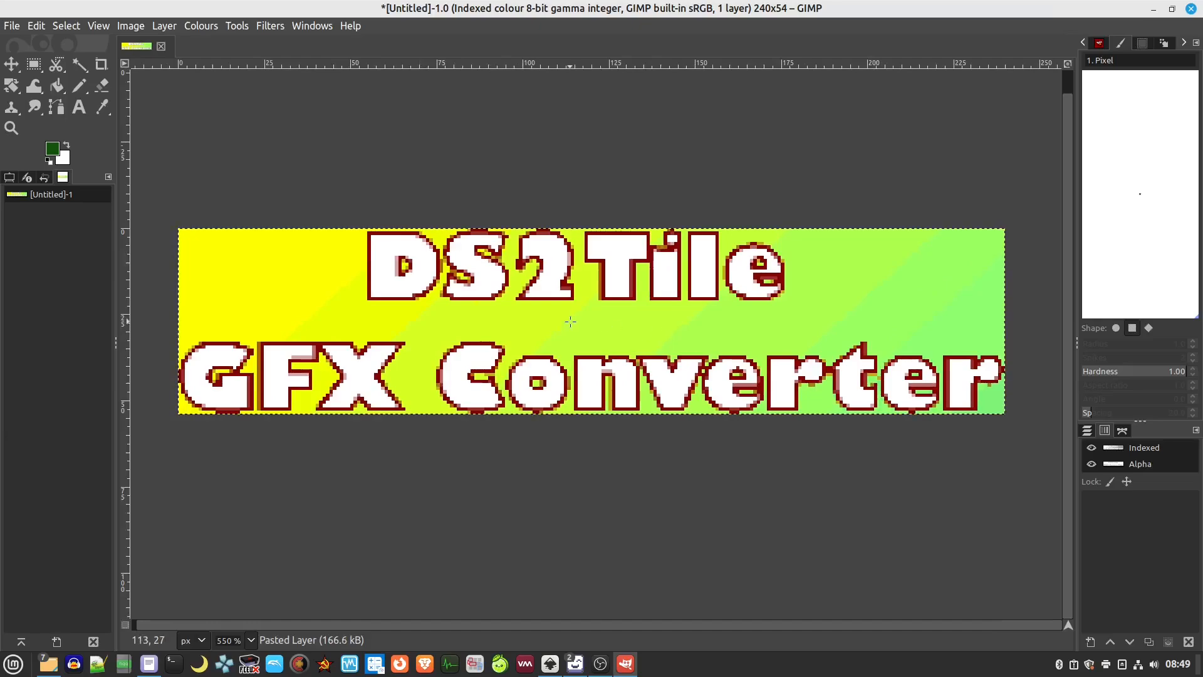
{"action": "key", "text": "ctrl+c"}
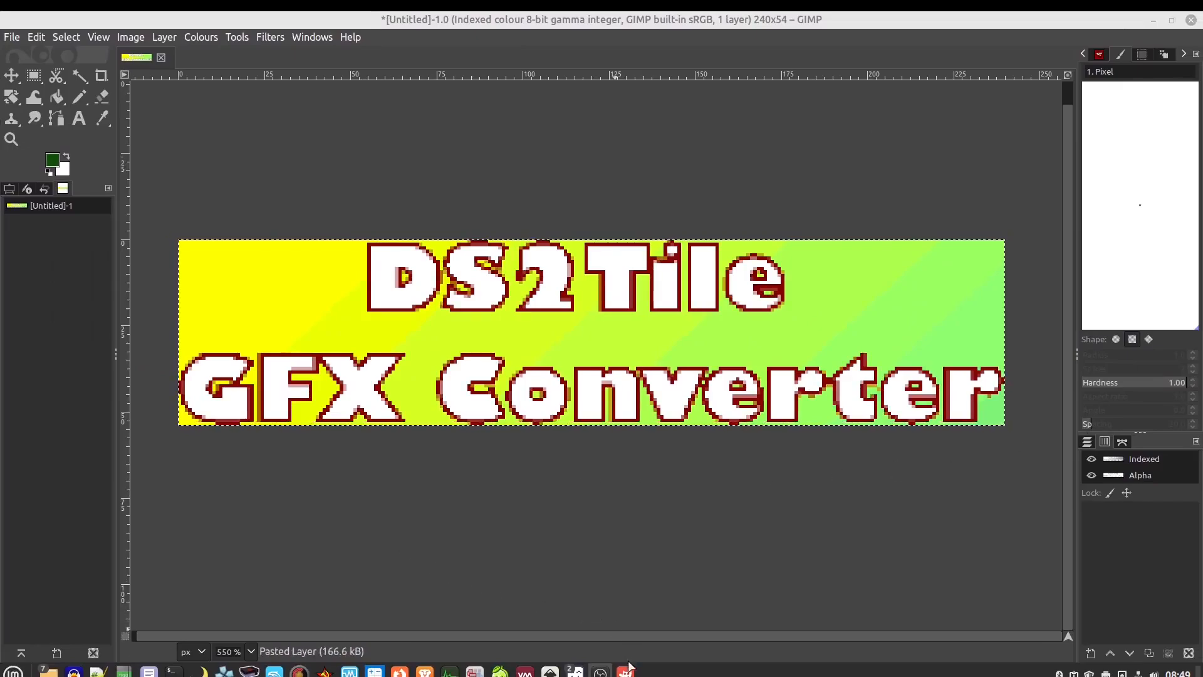
Paste the reduced banner onto text6901-3.png in LibreSprite to compare it
{"action": "mouse_move", "coordinate": [576, 672]}
{"action": "left_click", "coordinate": [648, 611]}
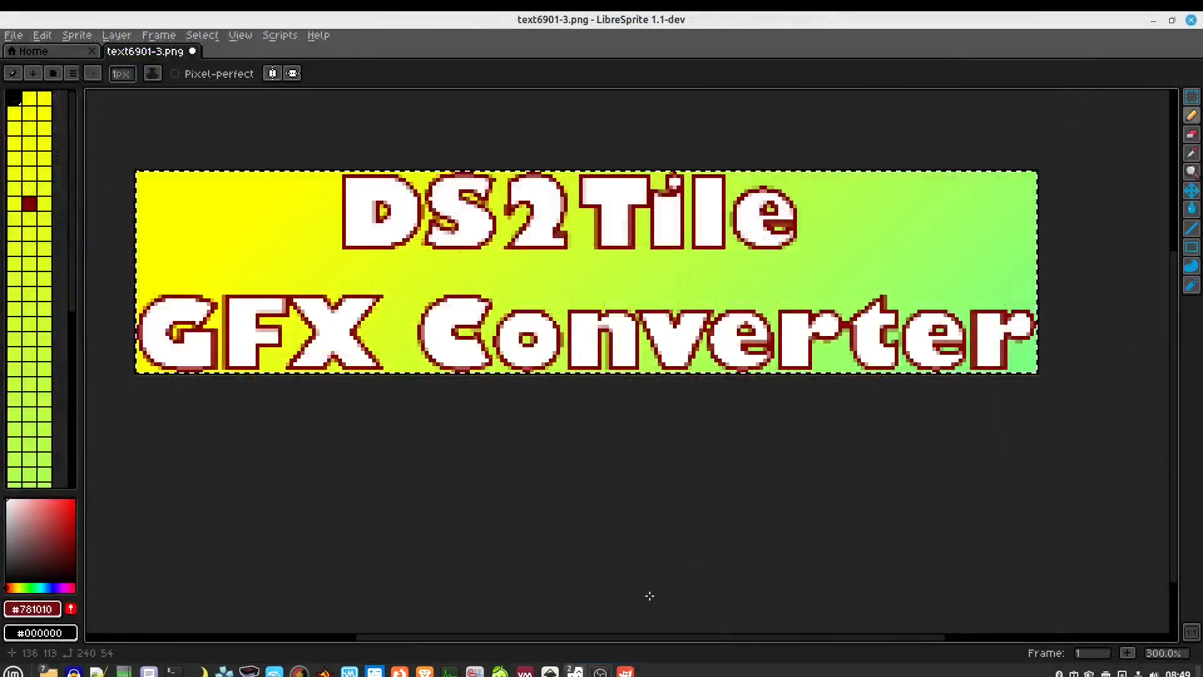
{"action": "key", "text": "ctrl+v"}
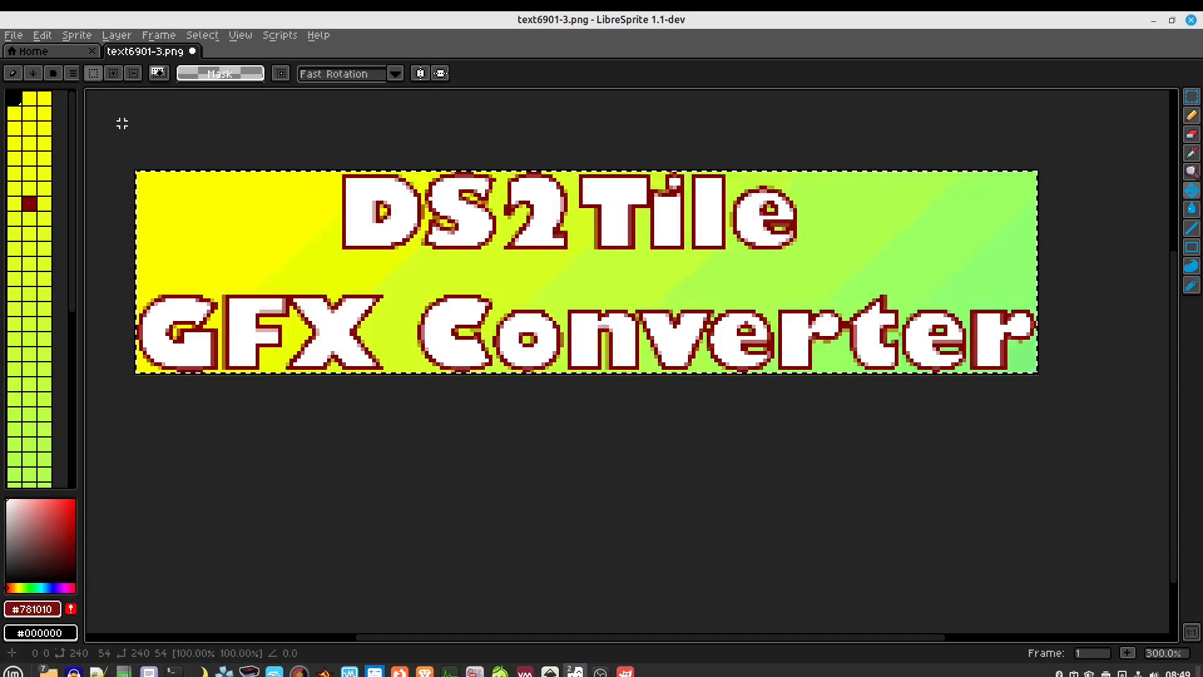
{"action": "left_click", "coordinate": [629, 398]}
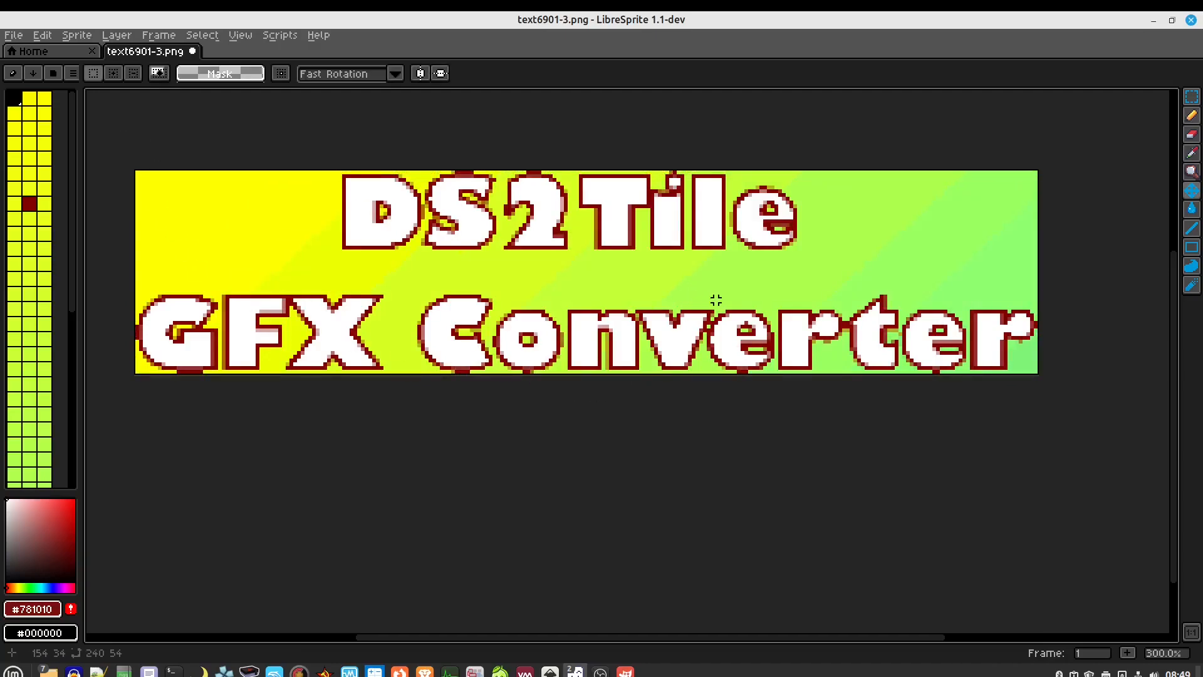
{"action": "scroll", "coordinate": [870, 295], "scroll_direction": "up", "scroll_amount": 2}
{"action": "scroll", "coordinate": [787, 291], "scroll_direction": "down", "scroll_amount": 1}
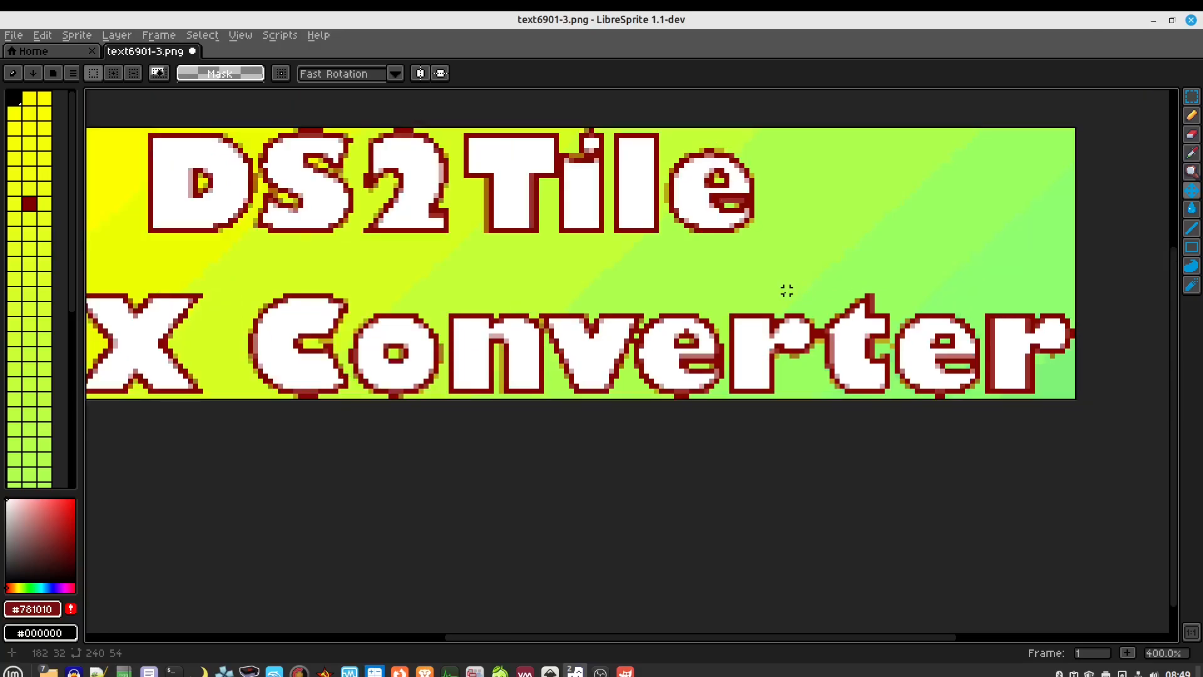
{"action": "scroll", "coordinate": [787, 291], "scroll_direction": "down", "scroll_amount": 1}
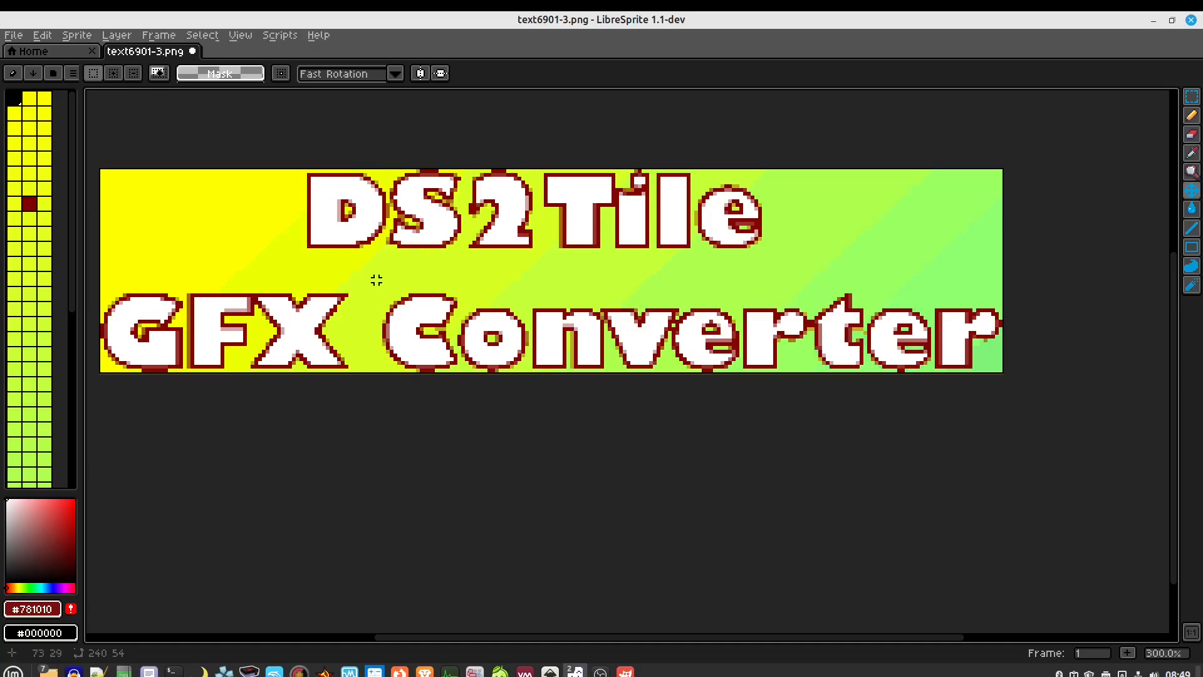
{"action": "left_click", "coordinate": [42, 35]}
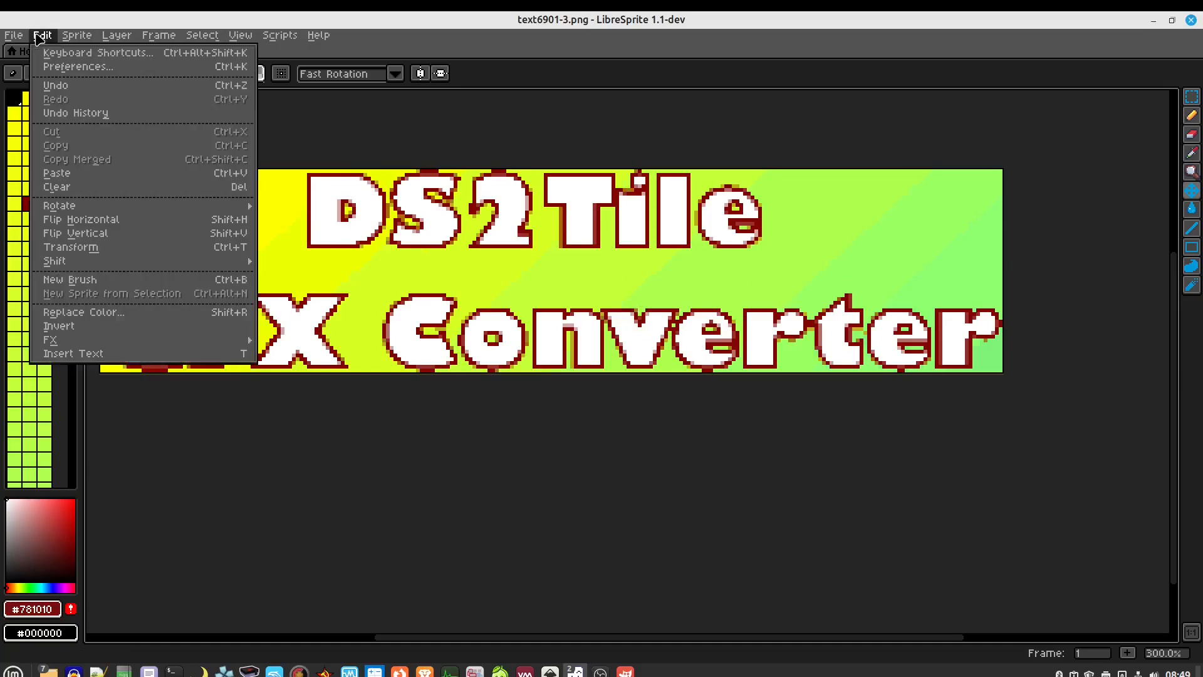
{"action": "left_click", "coordinate": [63, 173]}
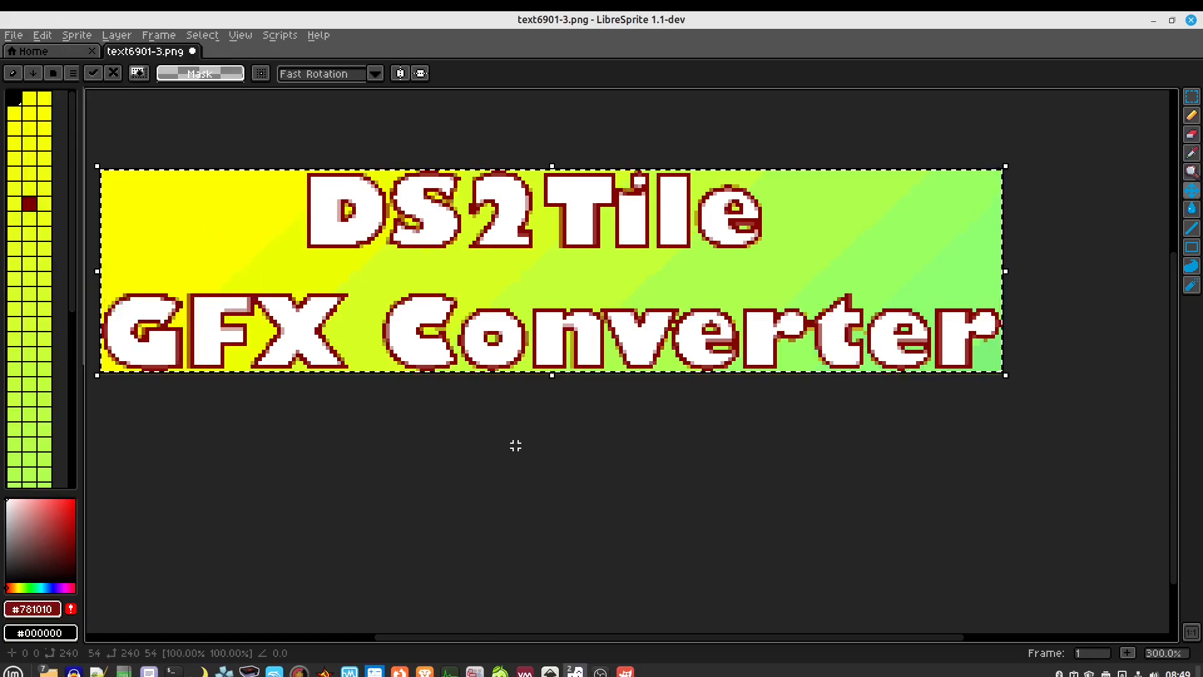
{"action": "left_click_drag", "start_coordinate": [516, 446], "coordinate": [559, 421]}
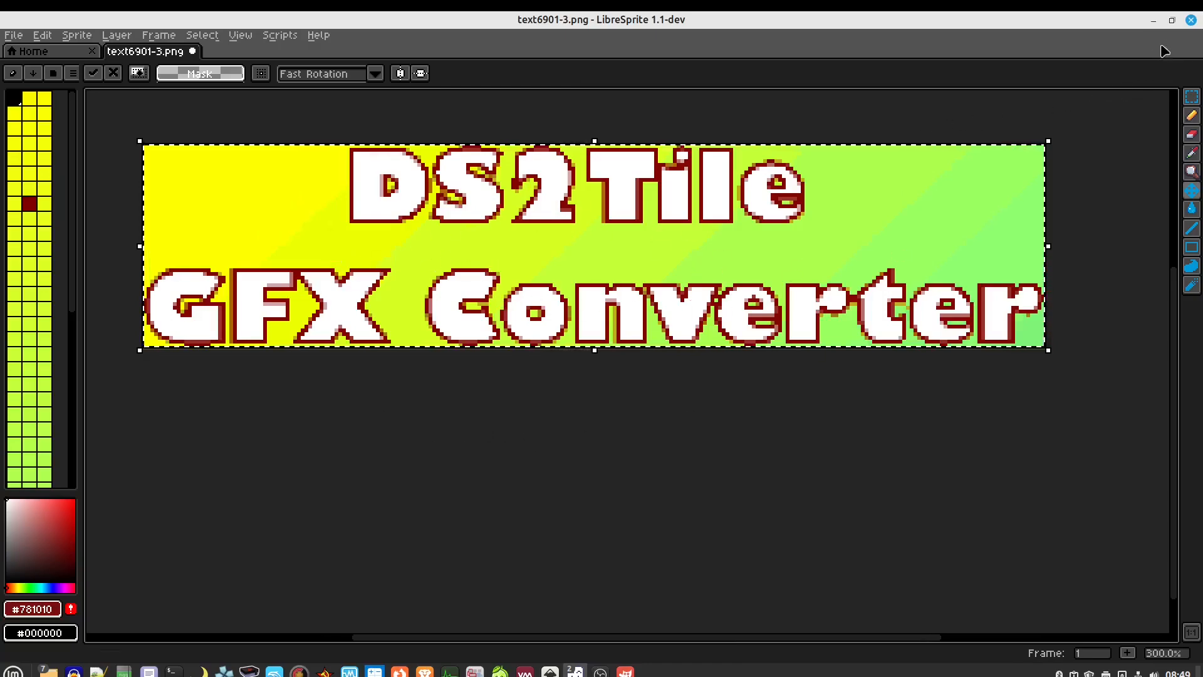
Quit LibreSprite without saving and discard the untitled GIMP banner image
{"action": "left_click", "coordinate": [1190, 19]}
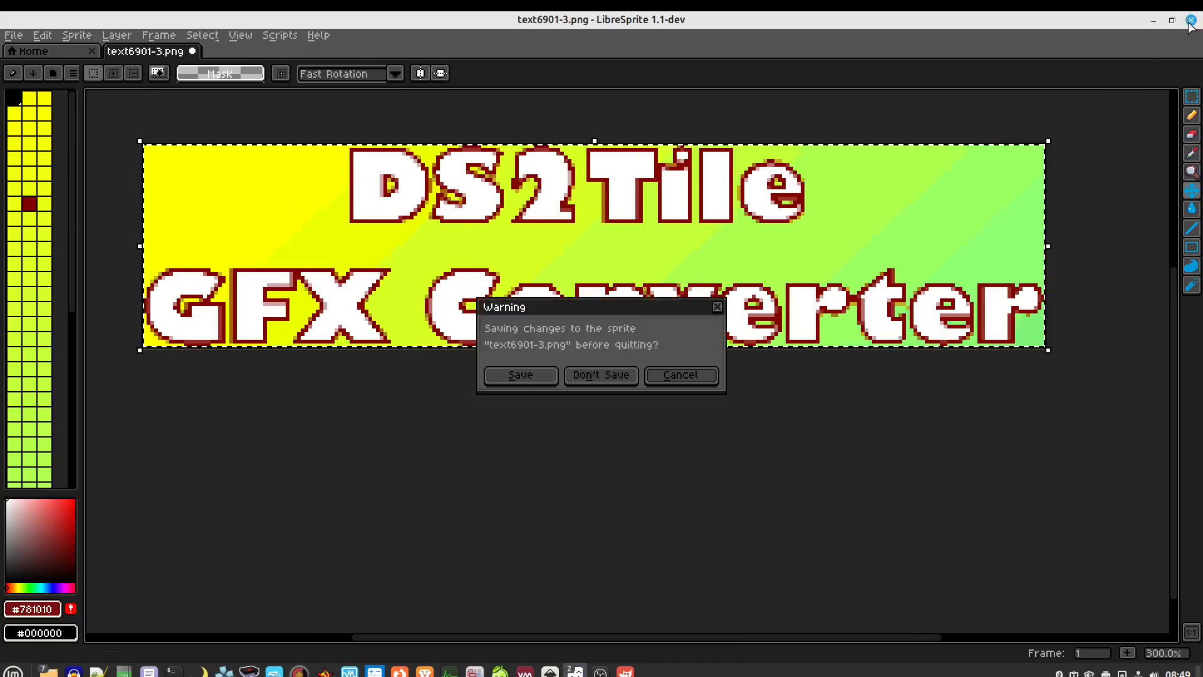
{"action": "left_click", "coordinate": [594, 376]}
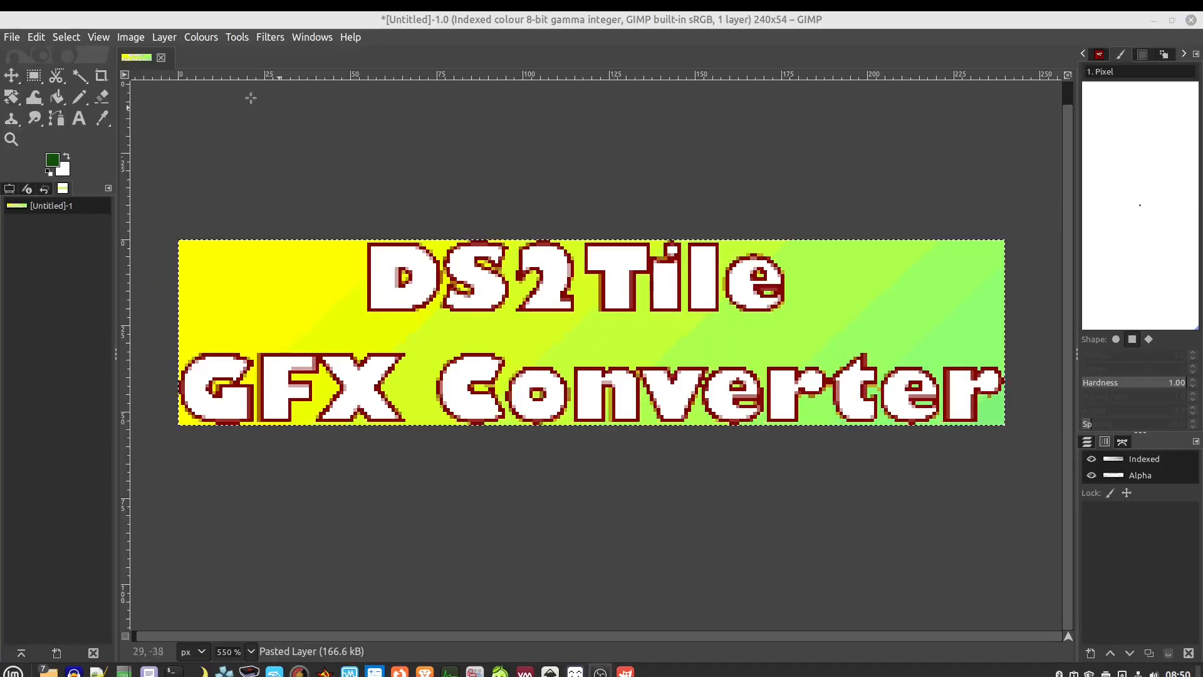
{"action": "left_click", "coordinate": [161, 57]}
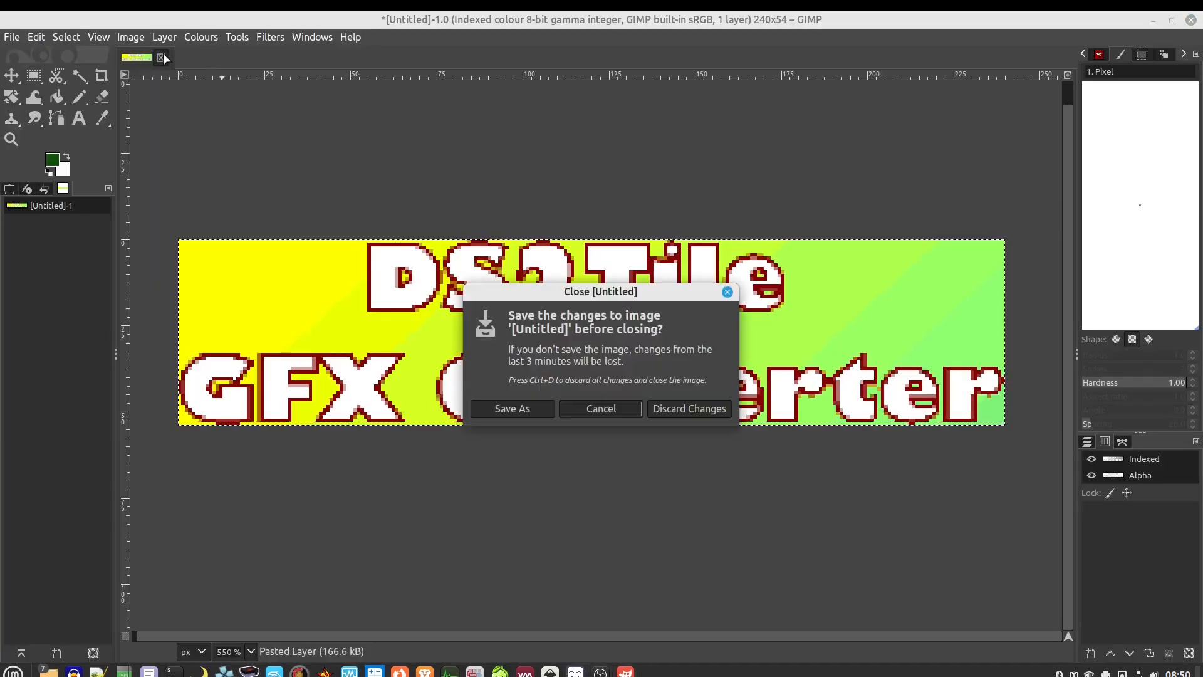
{"action": "left_click", "coordinate": [690, 408]}
Pick AmyRose_BigPic16.png in the GBA folder window and open it with LibreSprite
{"action": "mouse_move", "coordinate": [49, 670]}
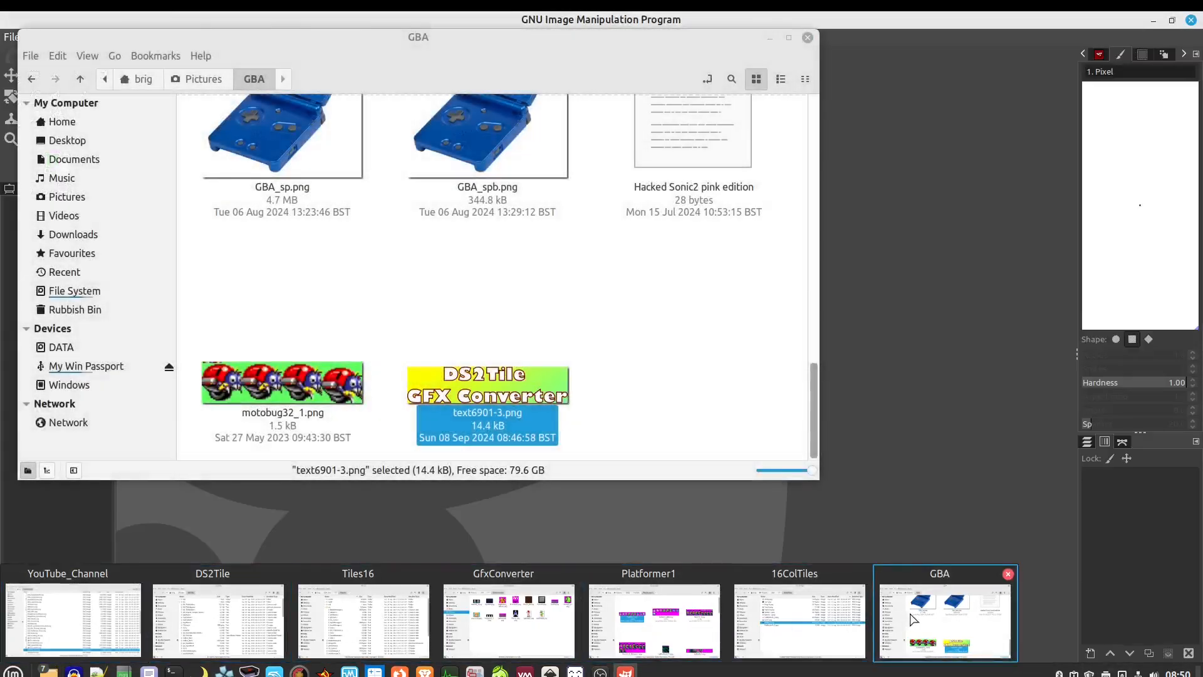
{"action": "left_click", "coordinate": [940, 620]}
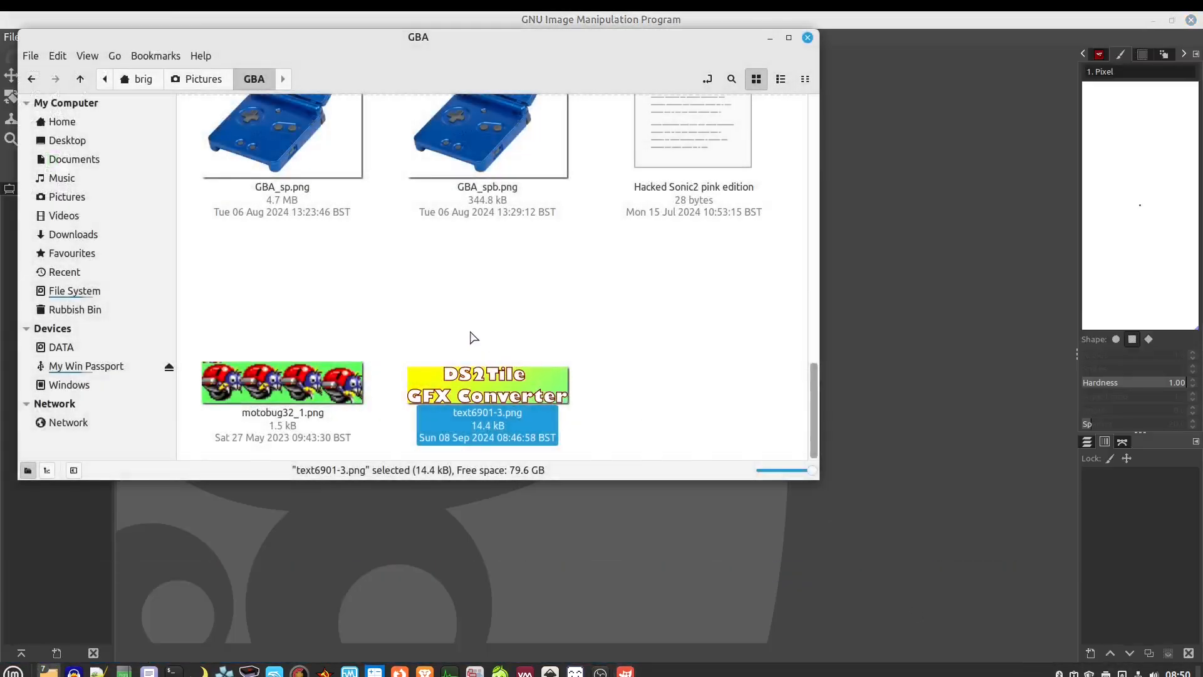
{"action": "scroll", "coordinate": [473, 337], "scroll_direction": "up", "scroll_amount": 10}
{"action": "scroll", "coordinate": [477, 344], "scroll_direction": "up", "scroll_amount": 3}
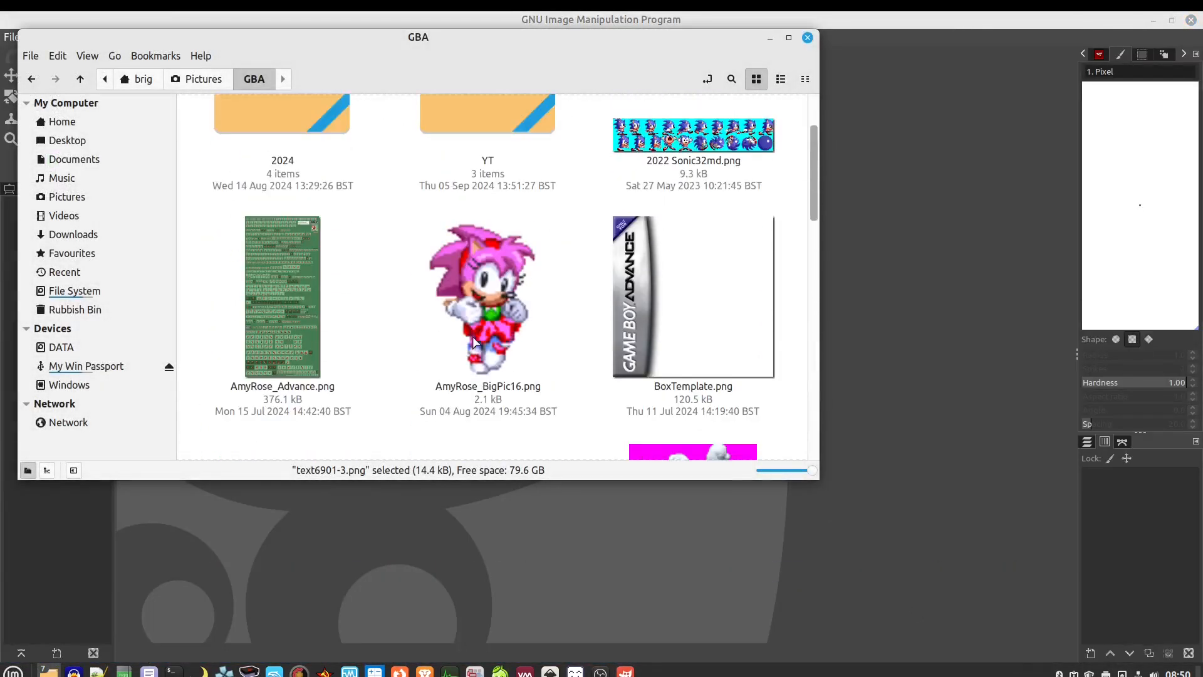
{"action": "left_click", "coordinate": [478, 316]}
{"action": "right_click", "coordinate": [478, 315]}
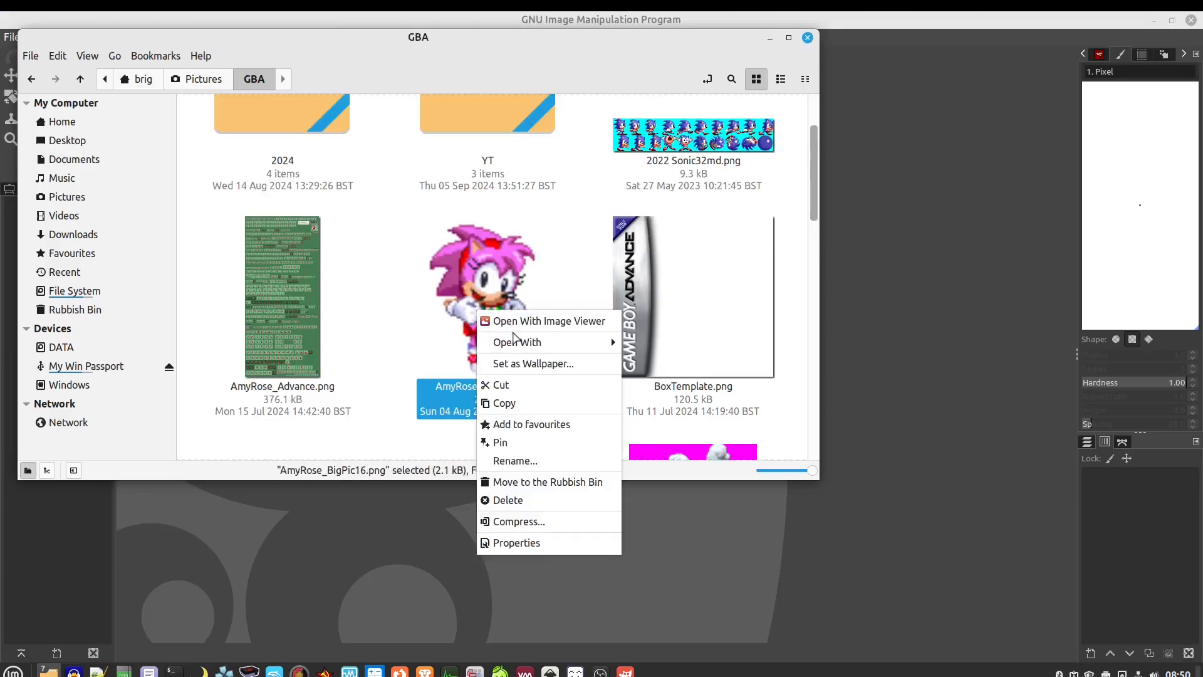
{"action": "mouse_move", "coordinate": [510, 341]}
{"action": "left_click", "coordinate": [688, 414]}
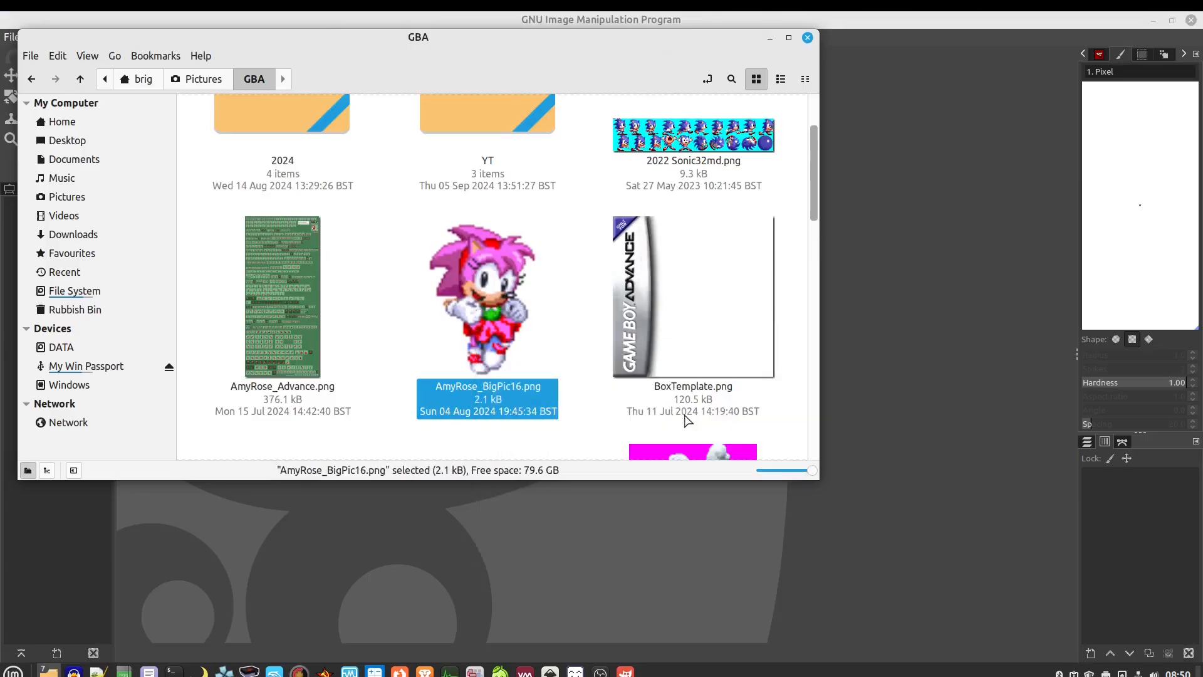
{"action": "scroll", "coordinate": [688, 421], "scroll_direction": "up", "scroll_amount": 6}
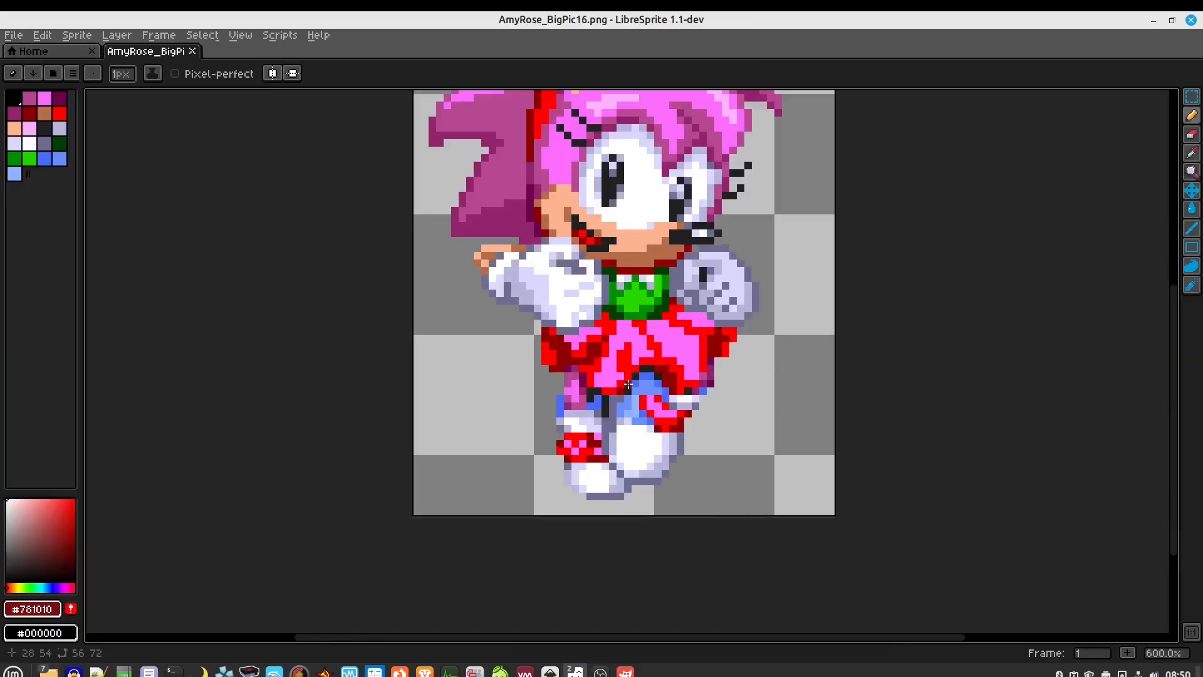
Recentre the Amy Rose sprite and select the whole canvas for copying
{"action": "scroll", "coordinate": [664, 337], "scroll_direction": "down", "scroll_amount": 1}
{"action": "left_click_drag", "start_coordinate": [751, 232], "coordinate": [728, 333]}
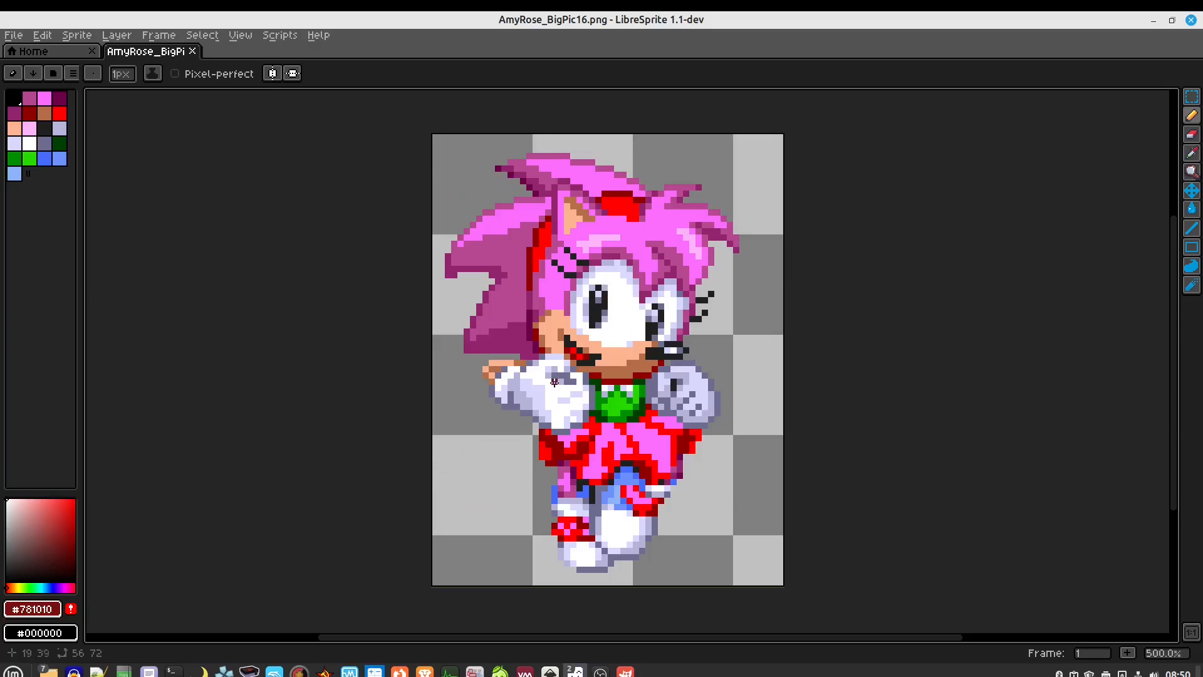
{"action": "key", "text": "ctrl+a"}
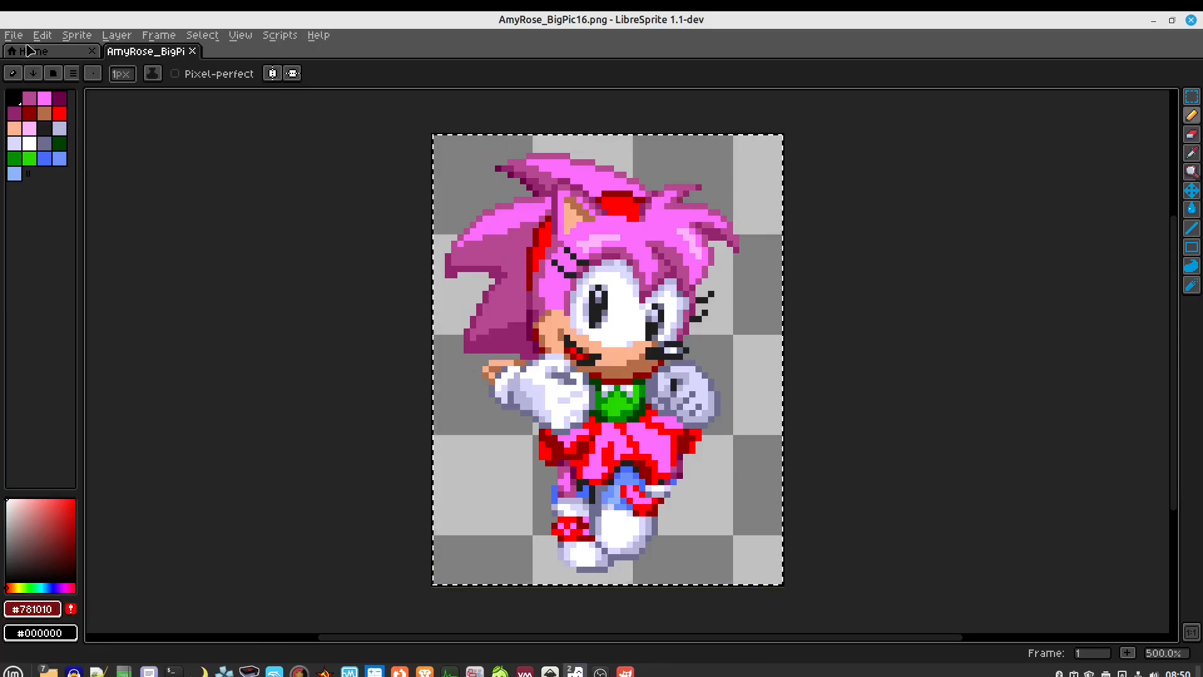
{"action": "left_click", "coordinate": [42, 35]}
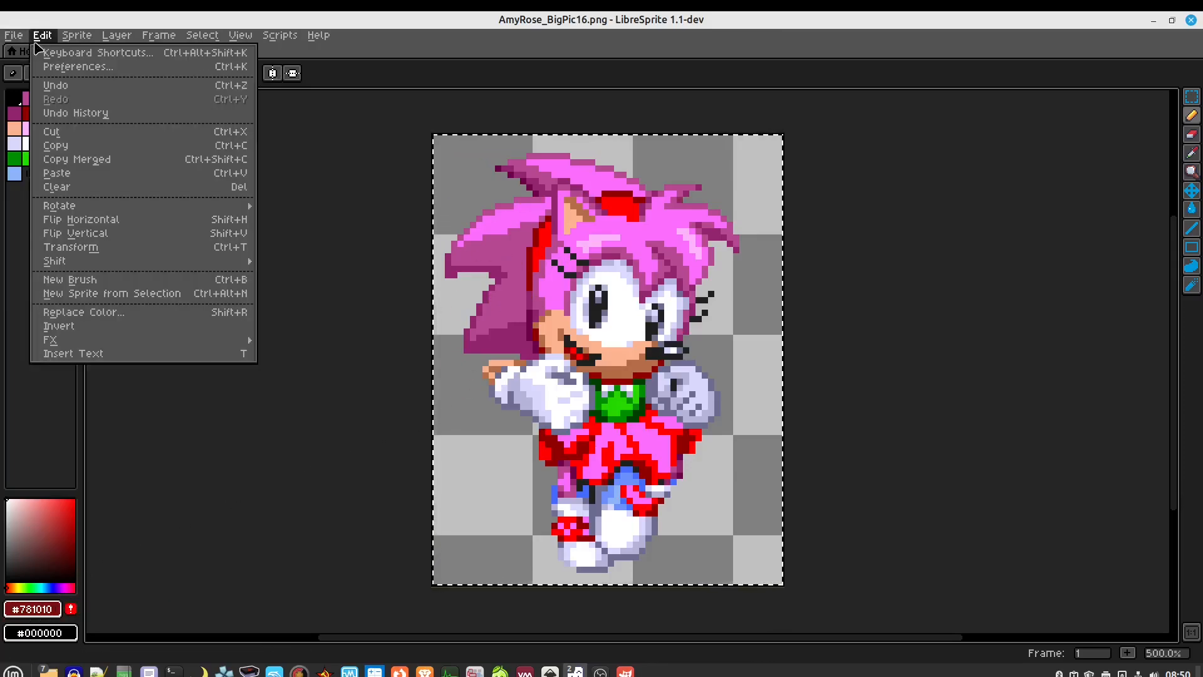
Create a blank 56×72 sprite and set the foreground colour to magenta (255, 0, 255)
{"action": "left_click", "coordinate": [25, 52]}
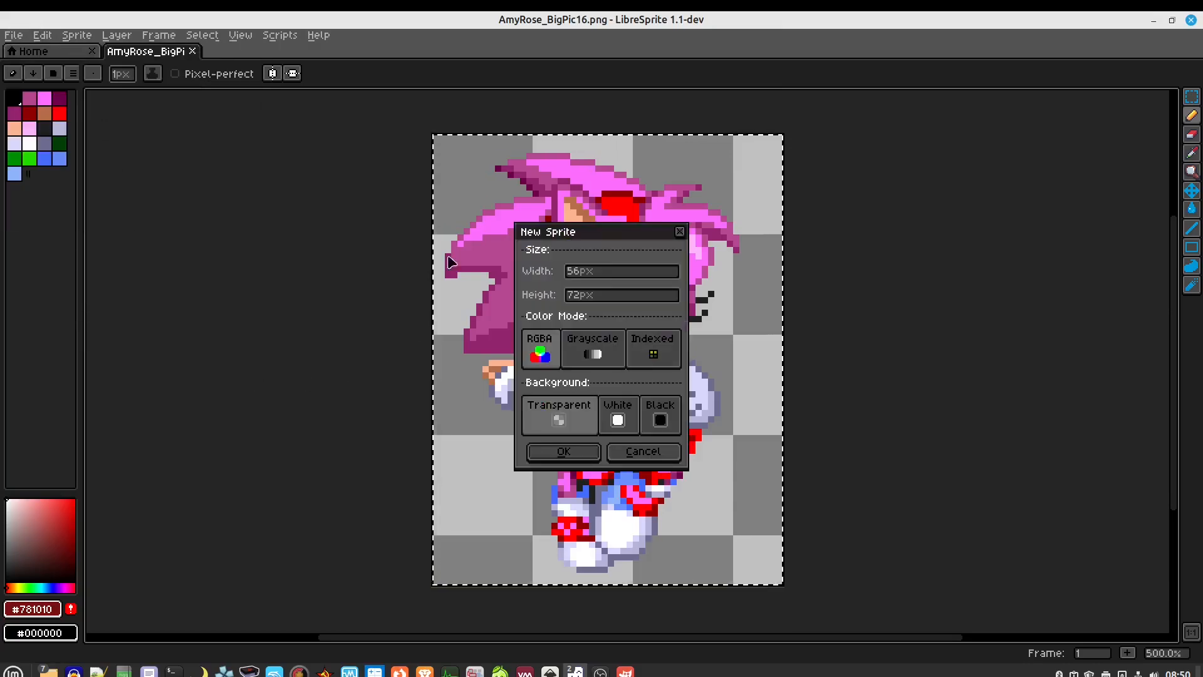
{"action": "left_click", "coordinate": [560, 452]}
{"action": "scroll", "coordinate": [634, 325], "scroll_direction": "up", "scroll_amount": 3}
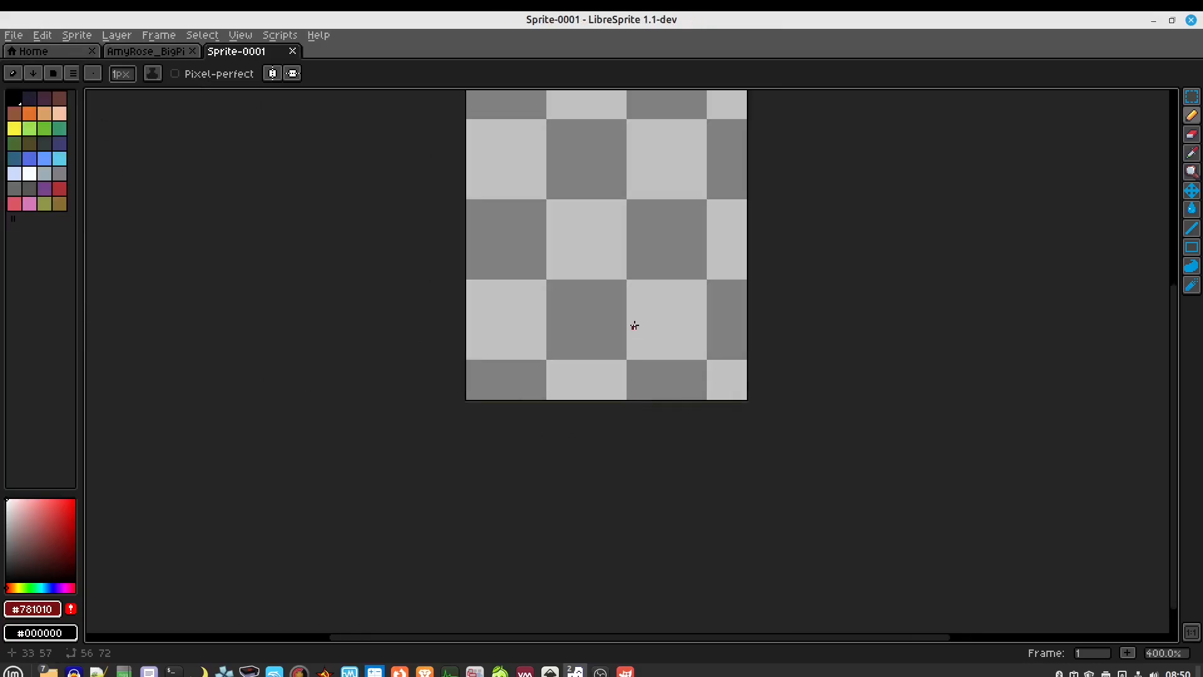
{"action": "left_click", "coordinate": [33, 609]}
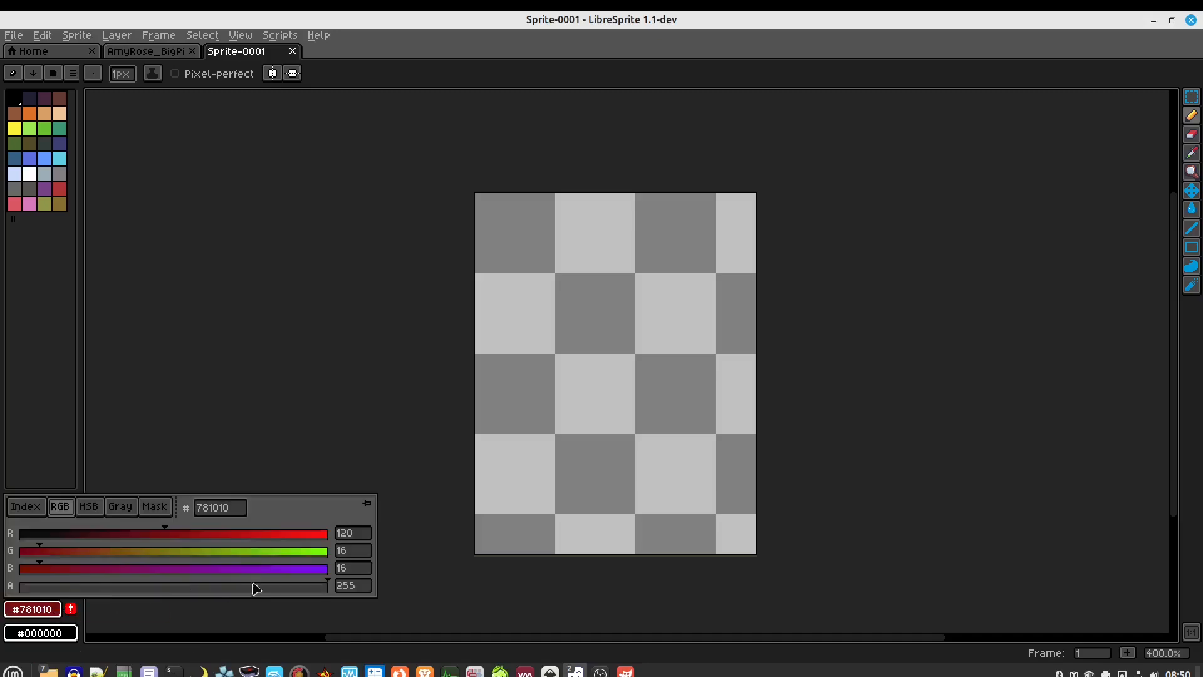
{"action": "left_click", "coordinate": [360, 533]}
{"action": "type", "text": "255"}
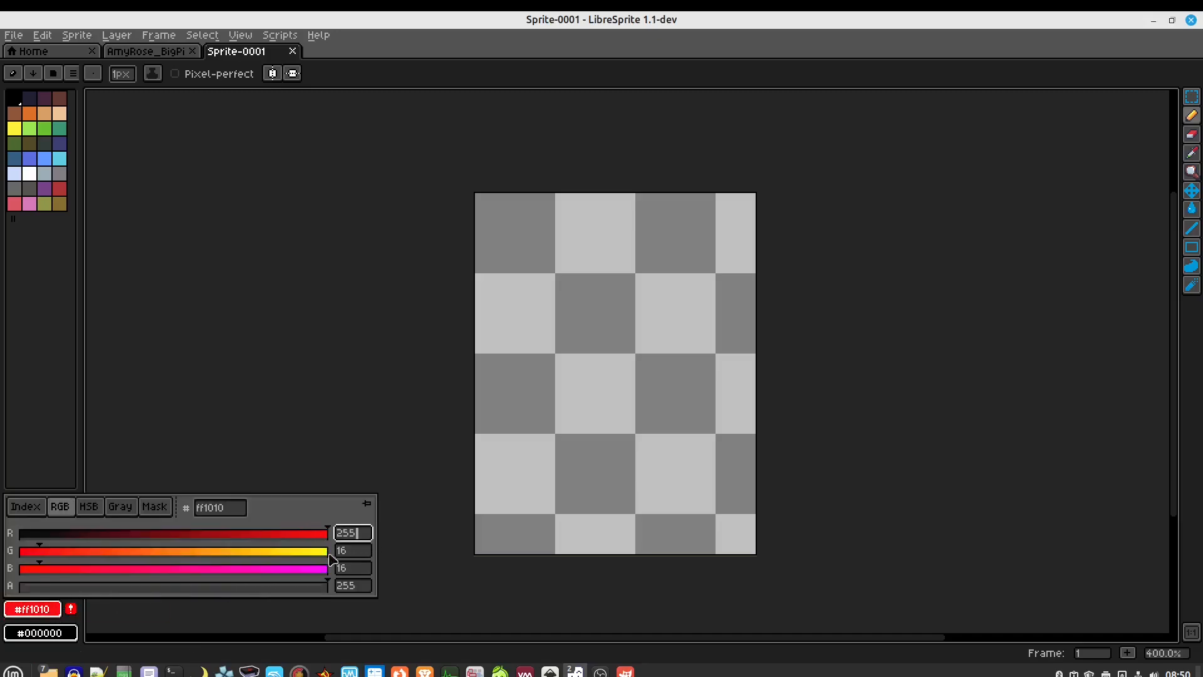
{"action": "key", "text": "Tab"}
{"action": "type", "text": "0"}
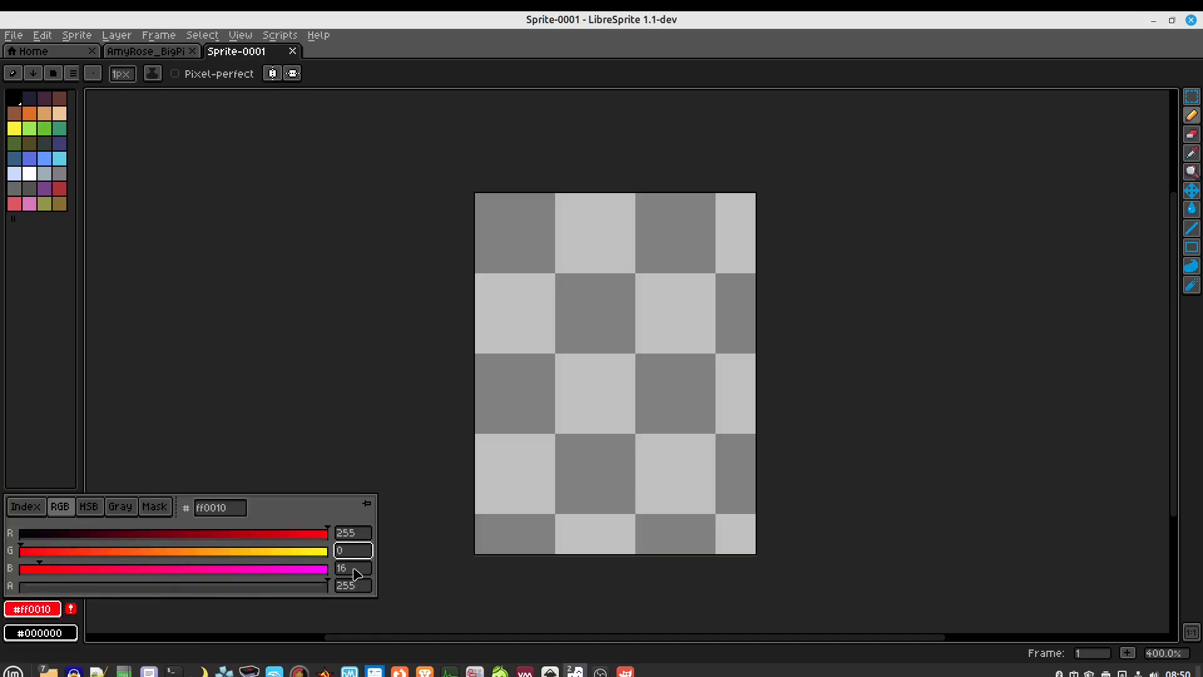
{"action": "key", "text": "Tab"}
{"action": "type", "text": "255"}
{"action": "left_click", "coordinate": [304, 333]}
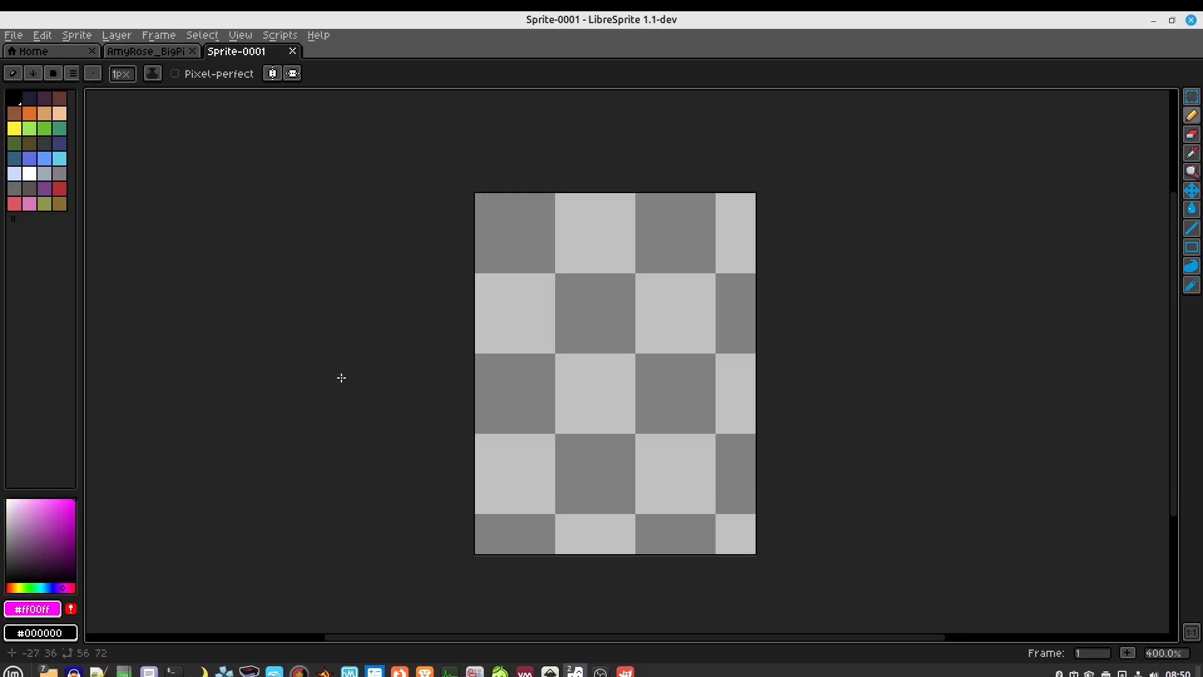
Fill the canvas with magenta and paste the Amy Rose sprite over it
{"action": "key", "text": "g"}
{"action": "left_click", "coordinate": [531, 349]}
{"action": "key", "text": "ctrl+v"}
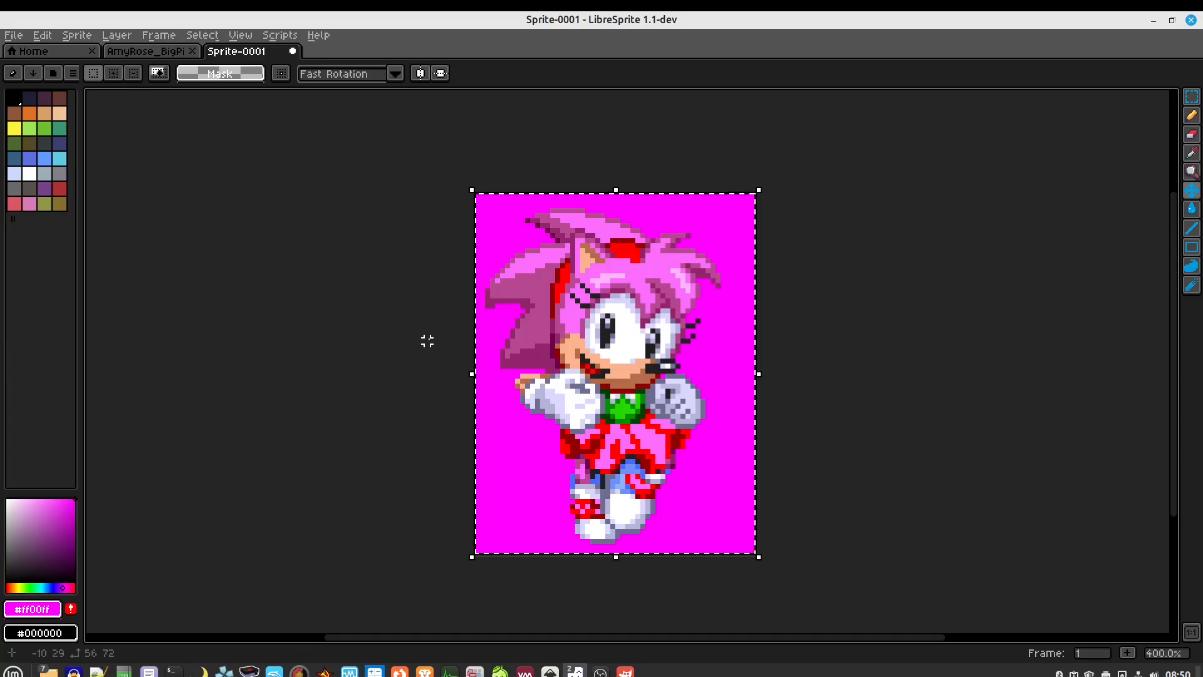
In GIMP, paste the magenta Amy Rose sprite as a new 56×72 image
{"action": "left_click", "coordinate": [628, 670]}
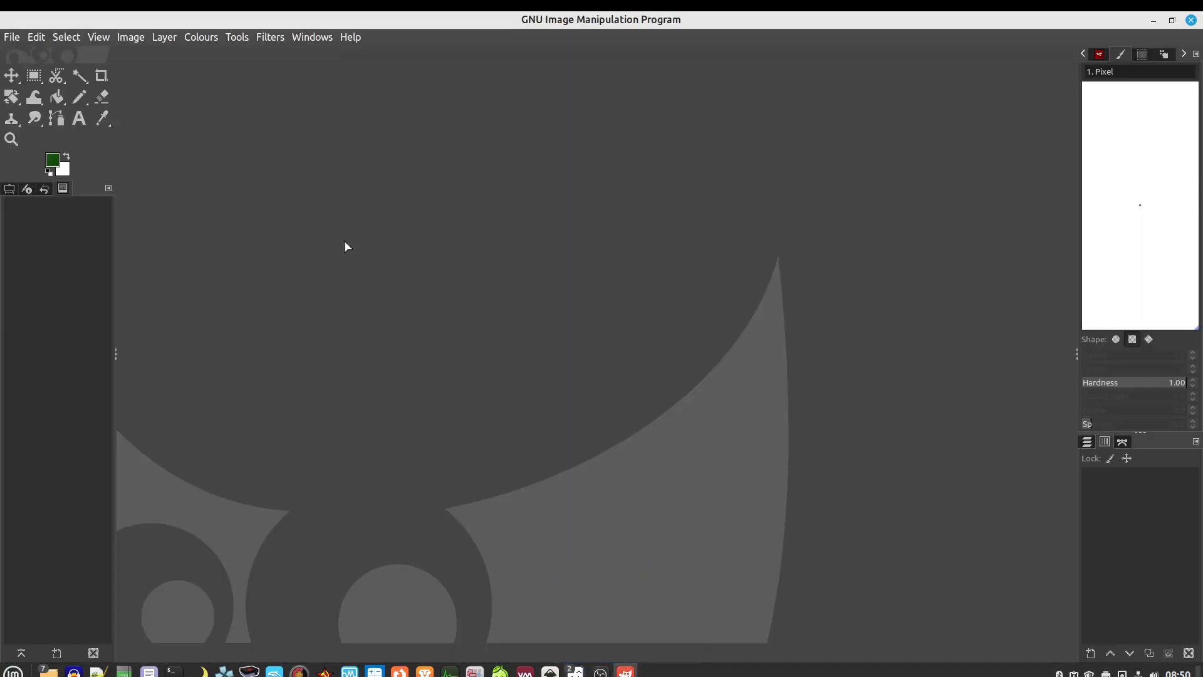
{"action": "left_click", "coordinate": [36, 37]}
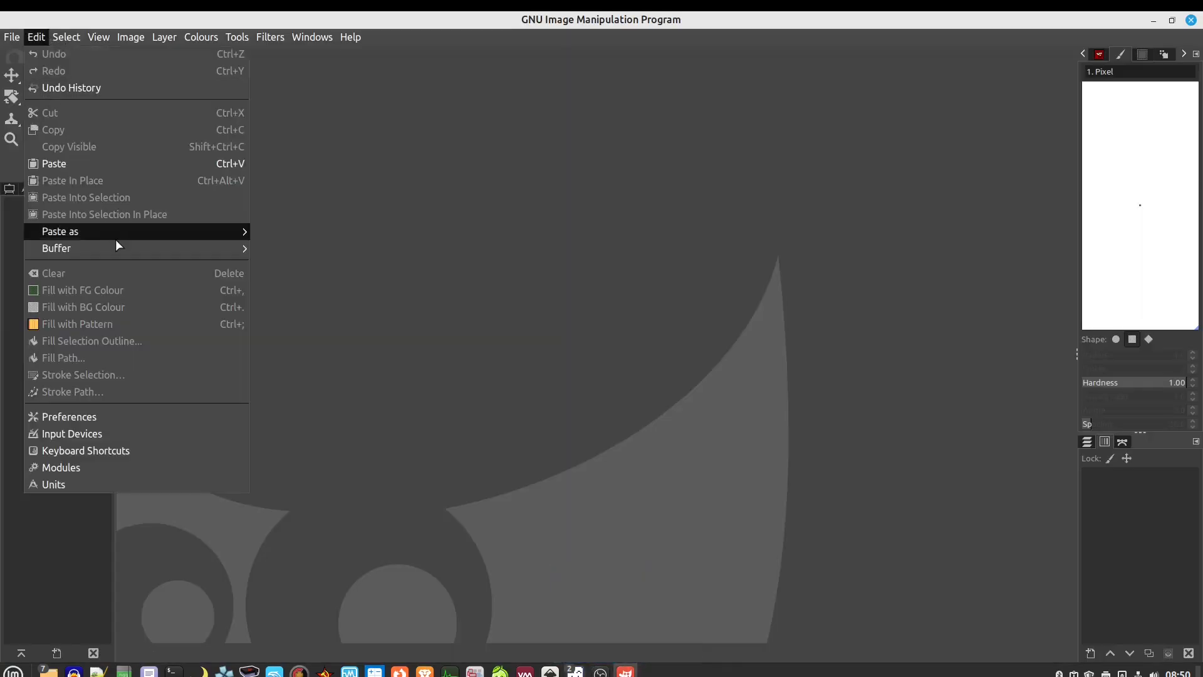
{"action": "mouse_move", "coordinate": [115, 235]}
{"action": "left_click", "coordinate": [354, 265]}
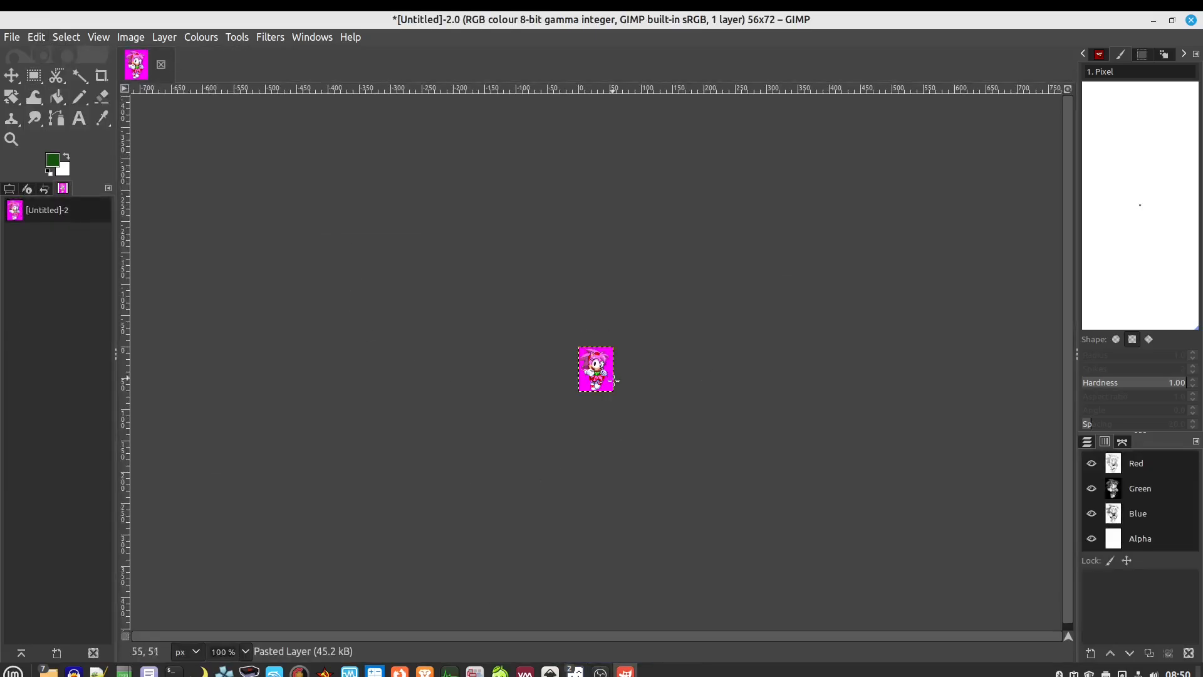
{"action": "scroll", "coordinate": [621, 398], "scroll_direction": "up", "scroll_amount": 6}
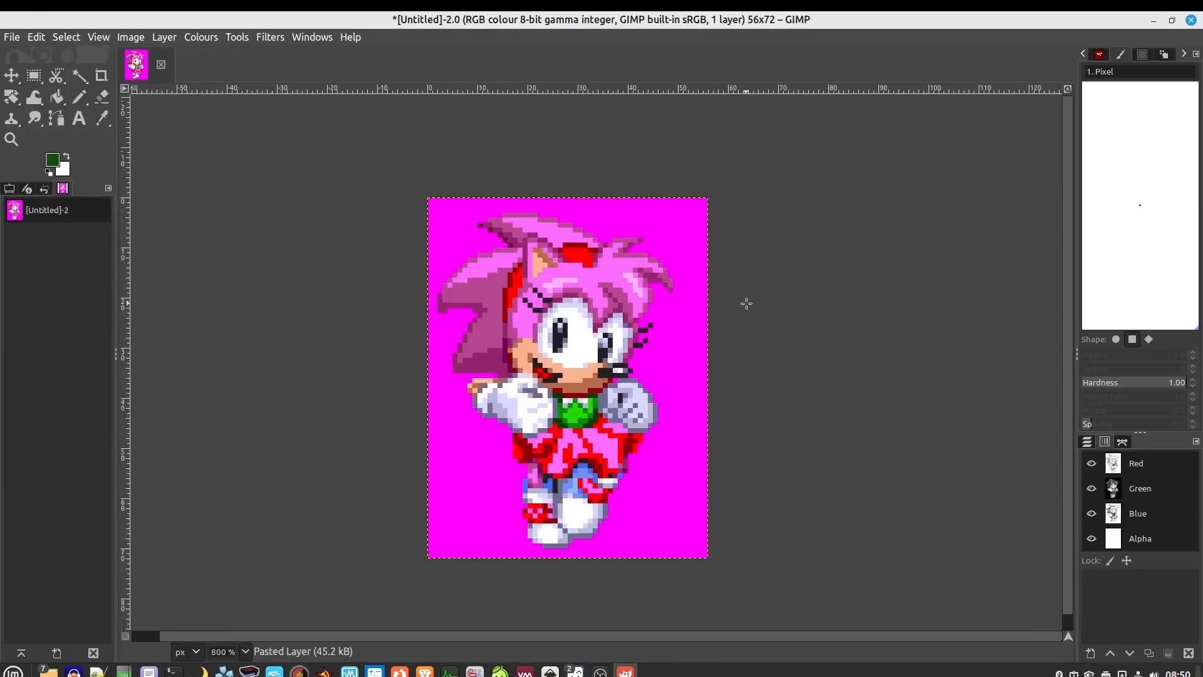
Convert the image to a 16-colour indexed palette and copy it
{"action": "left_click", "coordinate": [129, 37]}
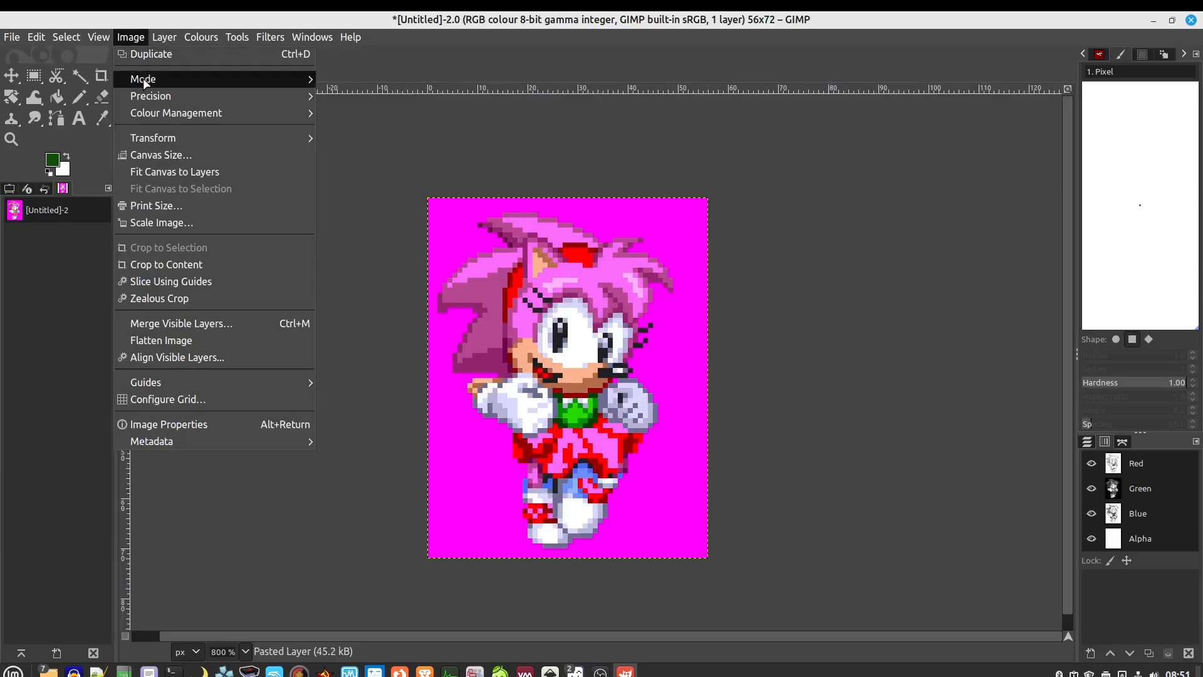
{"action": "mouse_move", "coordinate": [157, 79]}
{"action": "left_click", "coordinate": [380, 112]}
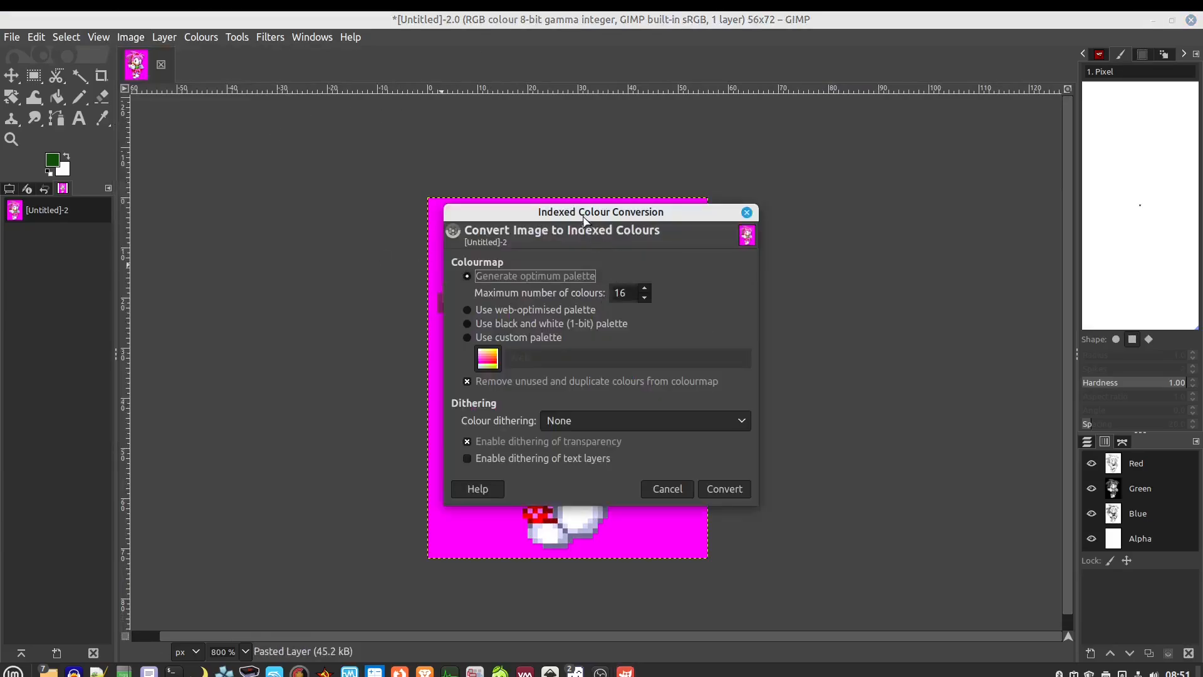
{"action": "left_click_drag", "start_coordinate": [583, 219], "coordinate": [771, 95]}
{"action": "left_click", "coordinate": [903, 361]}
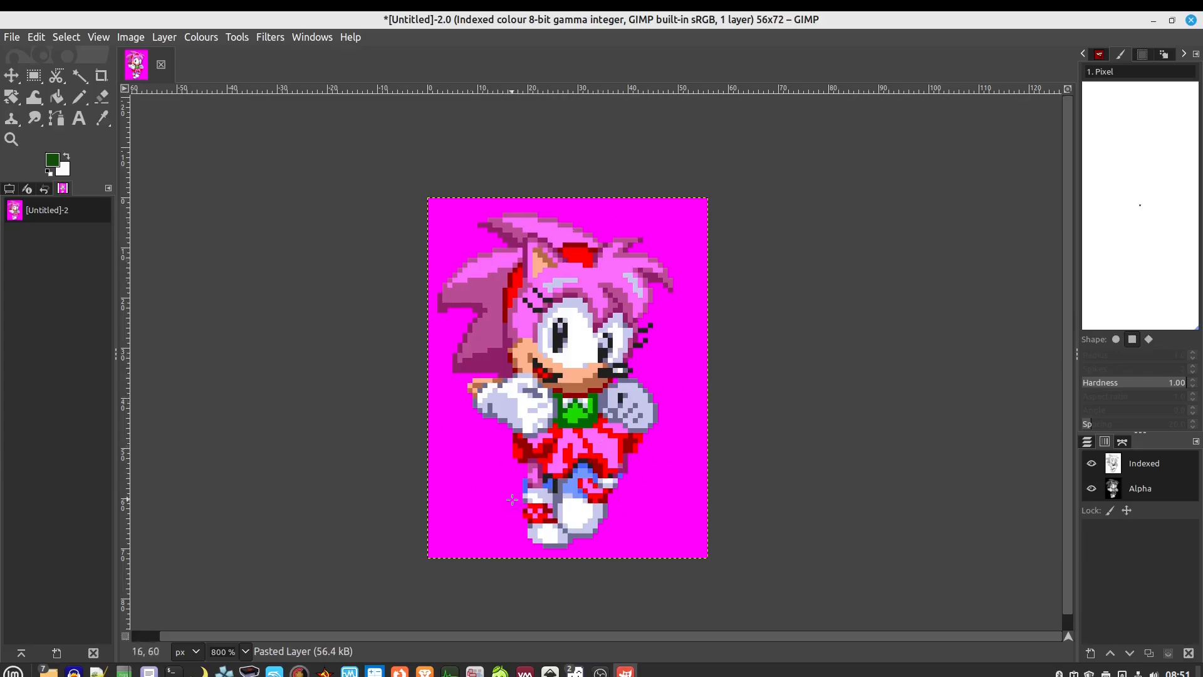
{"action": "key", "text": "ctrl+c"}
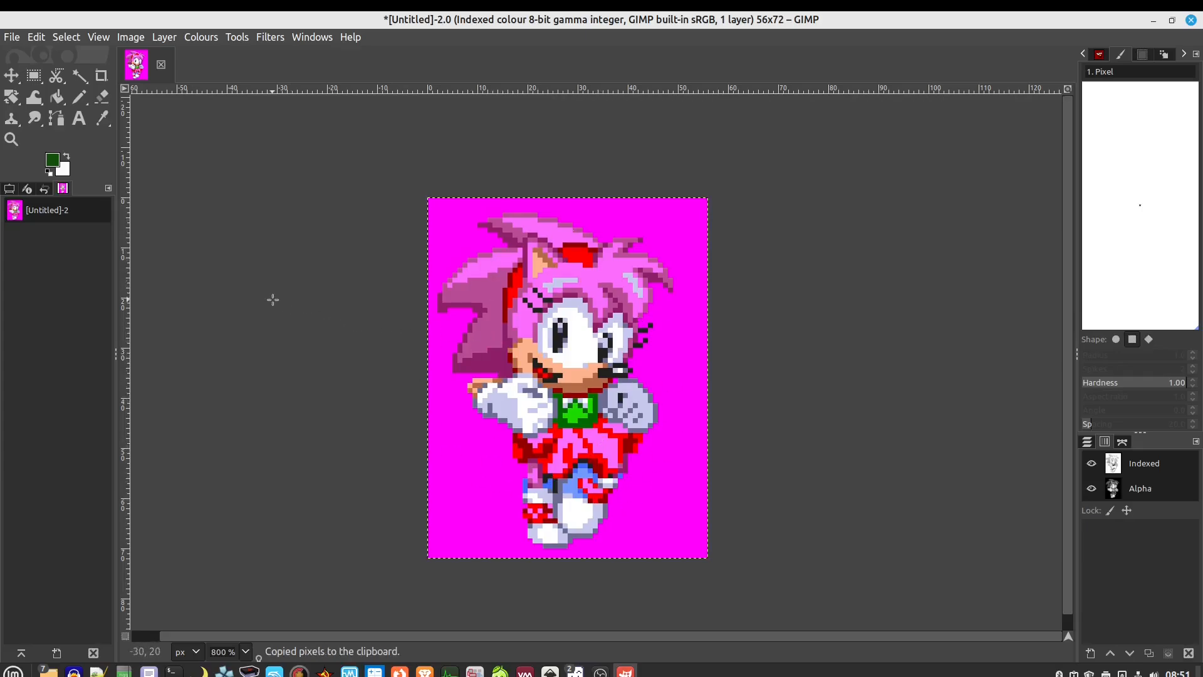
Create Sprite-0002 at 56×72 with a transparent background and paste the 16-colour Amy Rose into it
{"action": "mouse_move", "coordinate": [573, 670]}
{"action": "left_click", "coordinate": [621, 621]}
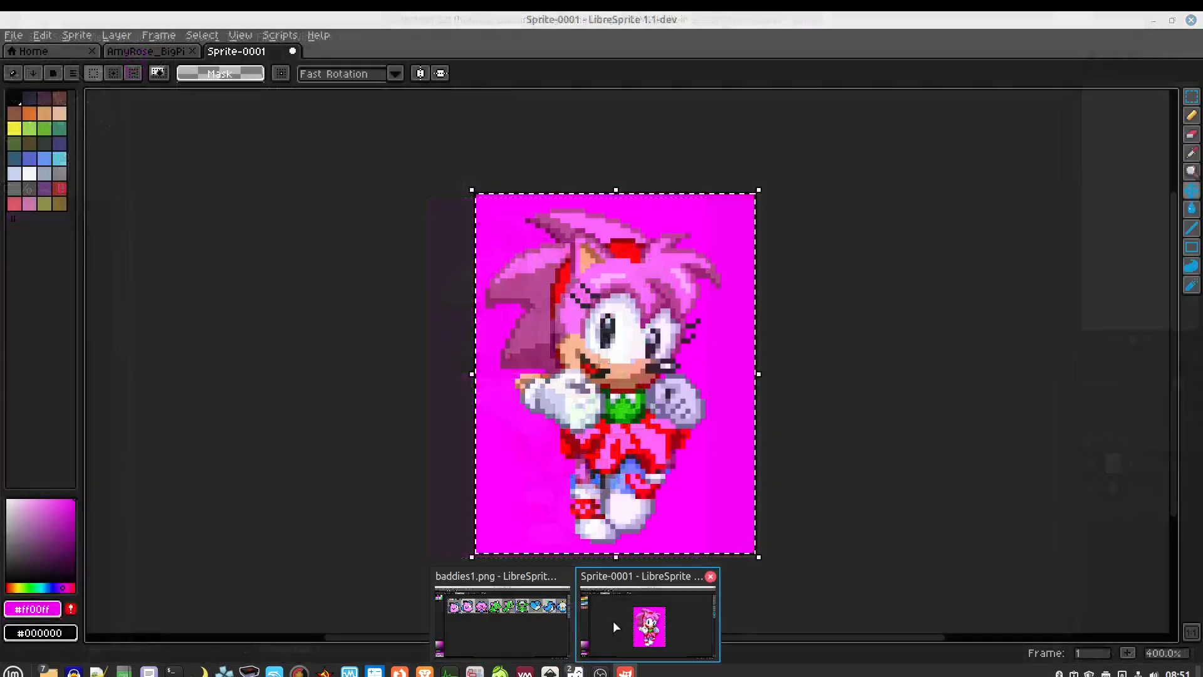
{"action": "left_click", "coordinate": [42, 35]}
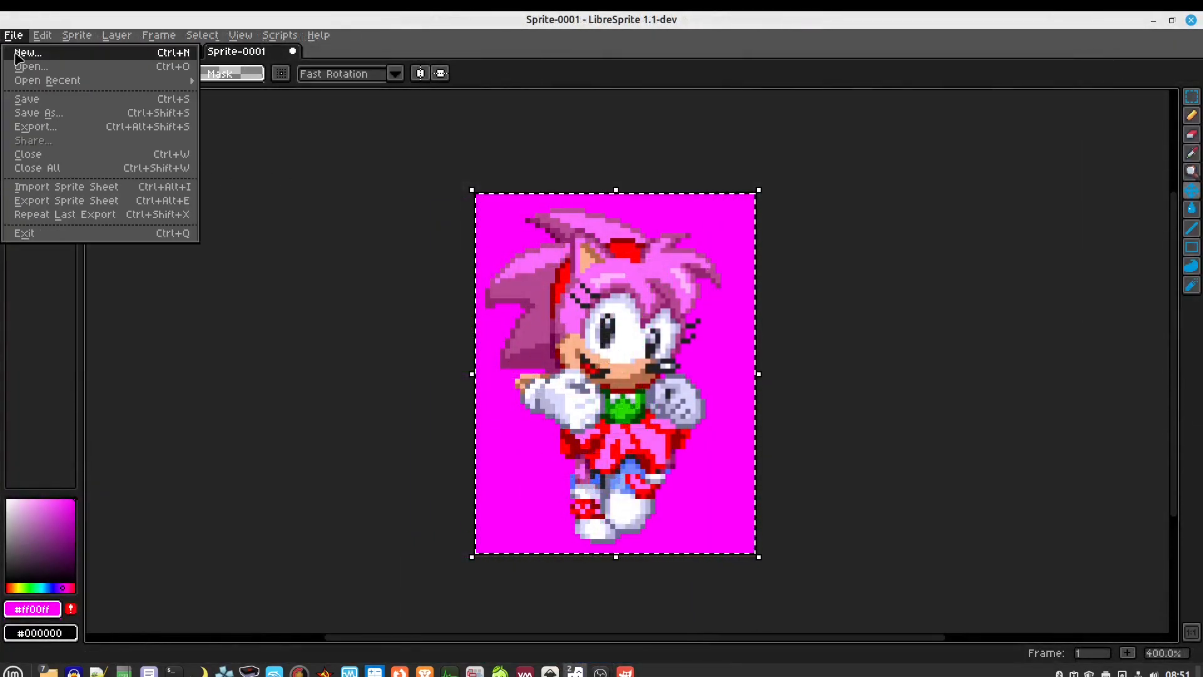
{"action": "left_click", "coordinate": [25, 52]}
{"action": "left_click", "coordinate": [590, 430]}
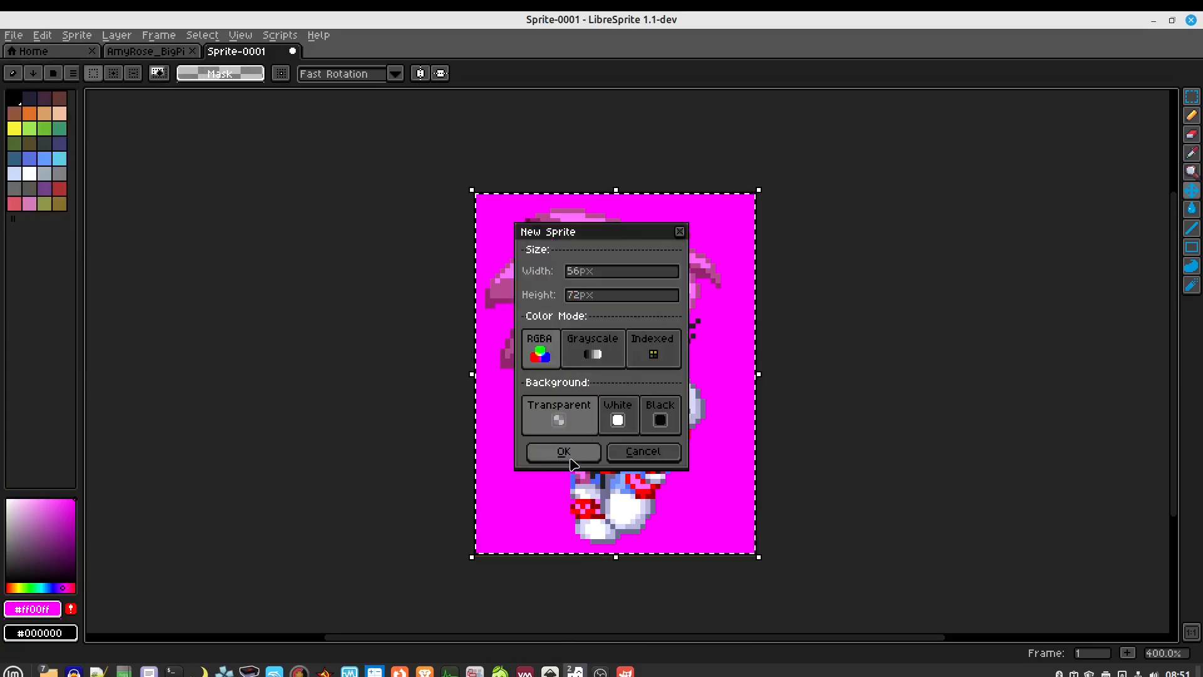
{"action": "left_click", "coordinate": [564, 451]}
{"action": "scroll", "coordinate": [588, 413], "scroll_direction": "up", "scroll_amount": 3}
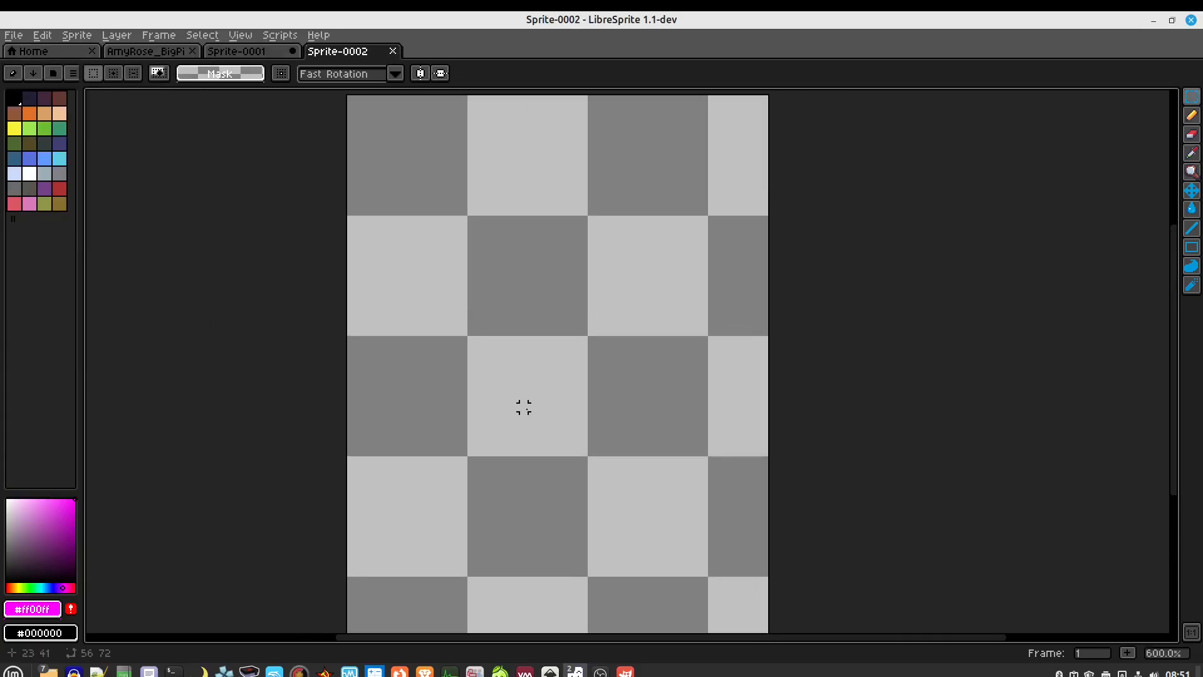
{"action": "key", "text": "ctrl+v"}
{"action": "scroll", "coordinate": [527, 408], "scroll_direction": "down", "scroll_amount": 1}
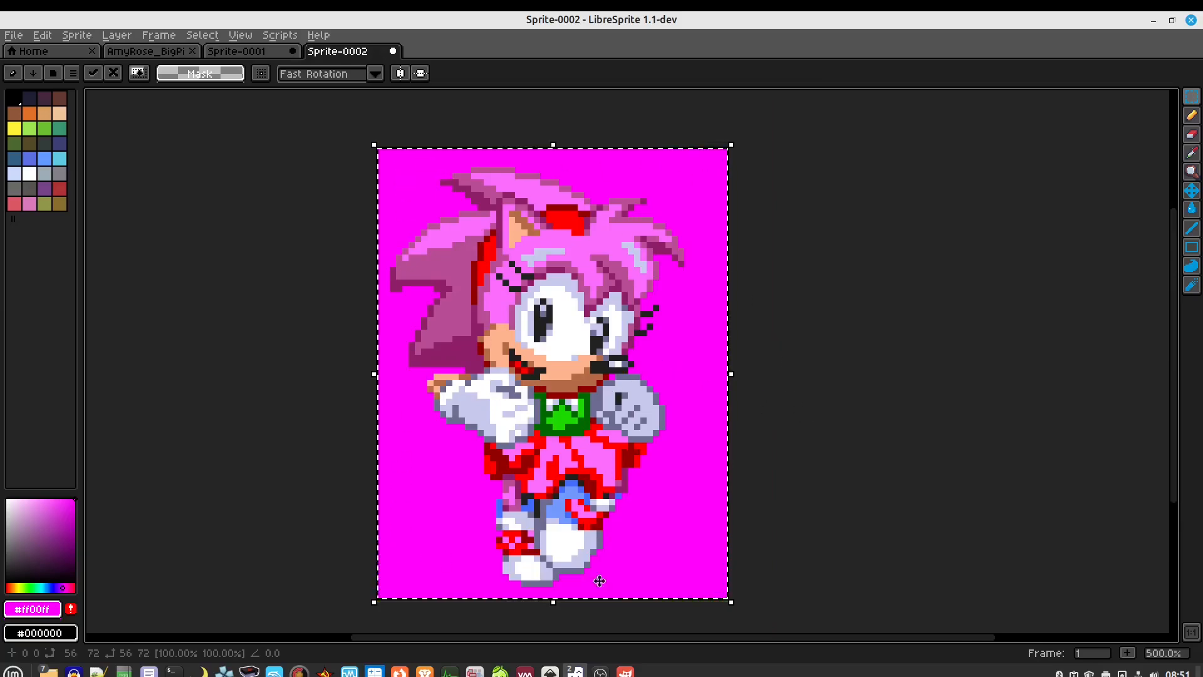
Set the grid width and height to 8 pixels in Grid Settings and apply it
{"action": "left_click", "coordinate": [240, 35]}
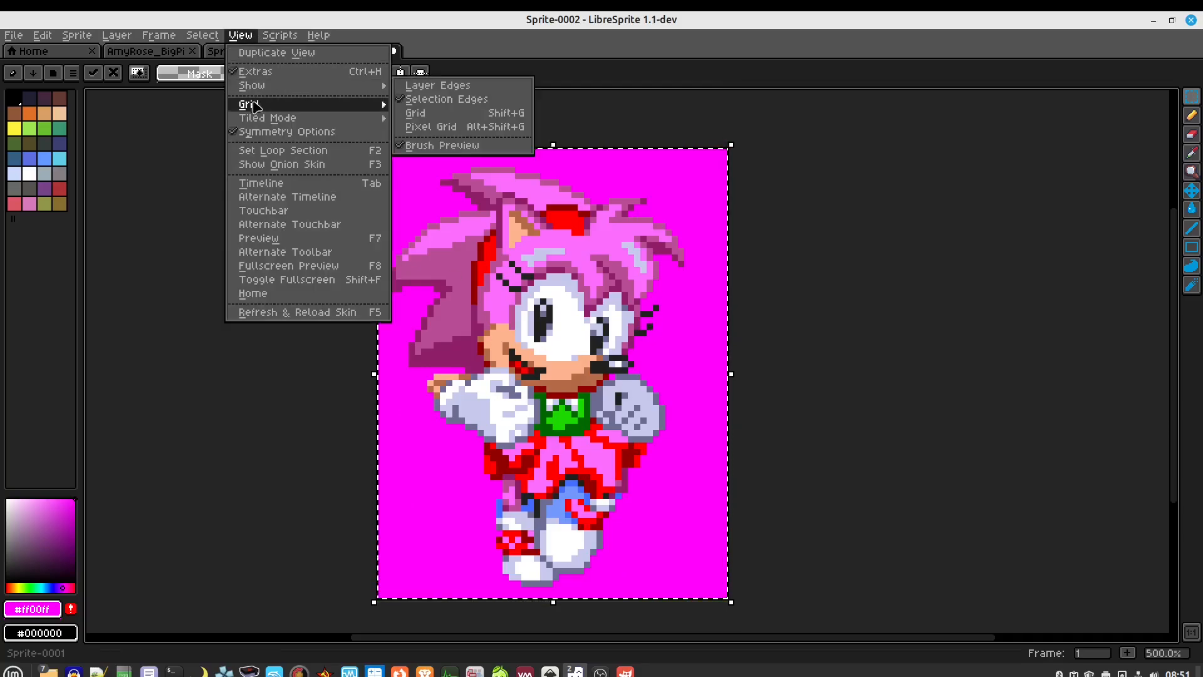
{"action": "left_click", "coordinate": [321, 106]}
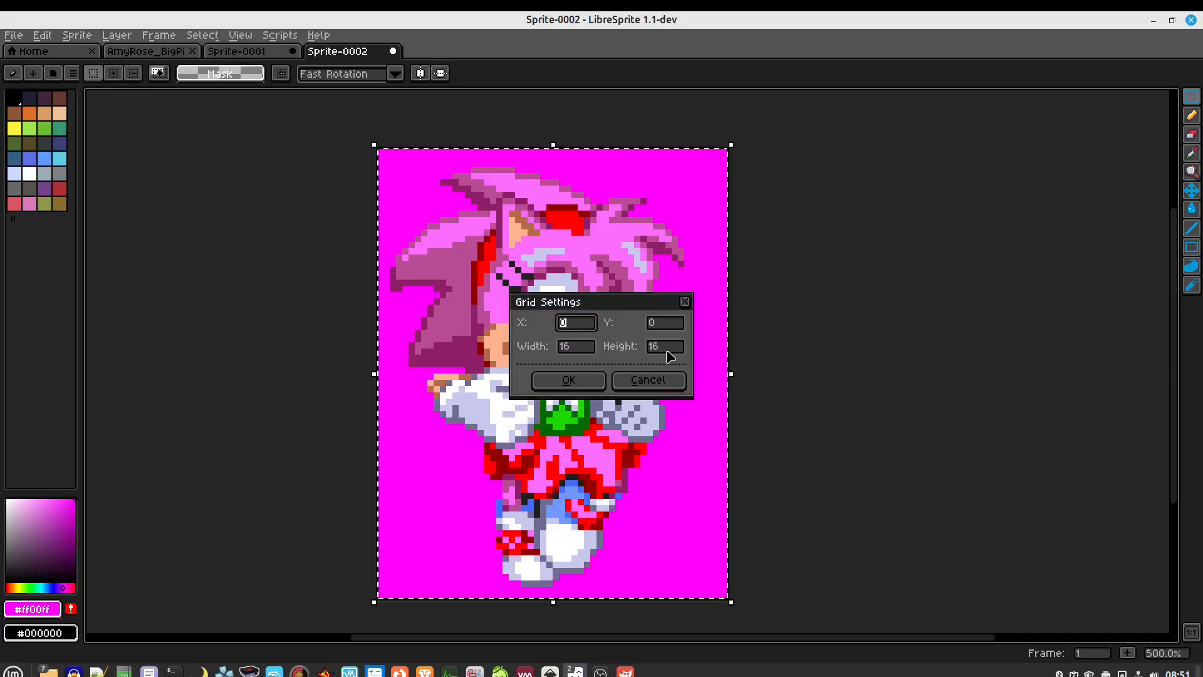
{"action": "left_click_drag", "start_coordinate": [577, 349], "coordinate": [554, 349]}
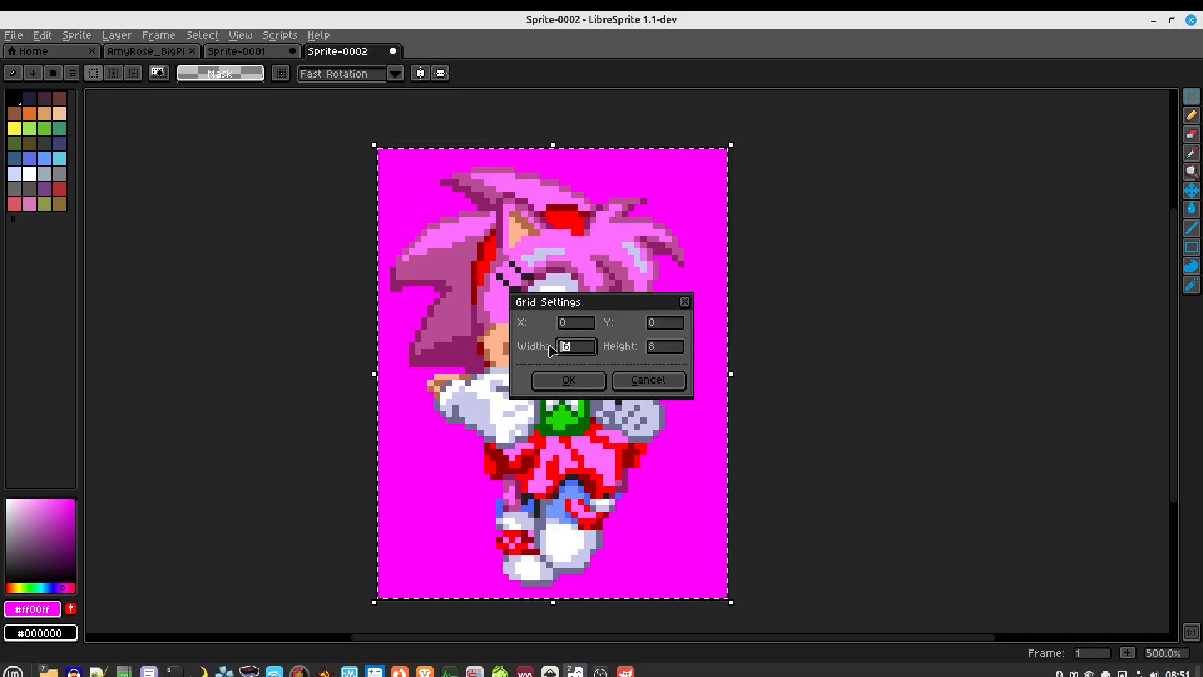
{"action": "type", "text": "8"}
{"action": "left_click", "coordinate": [547, 381]}
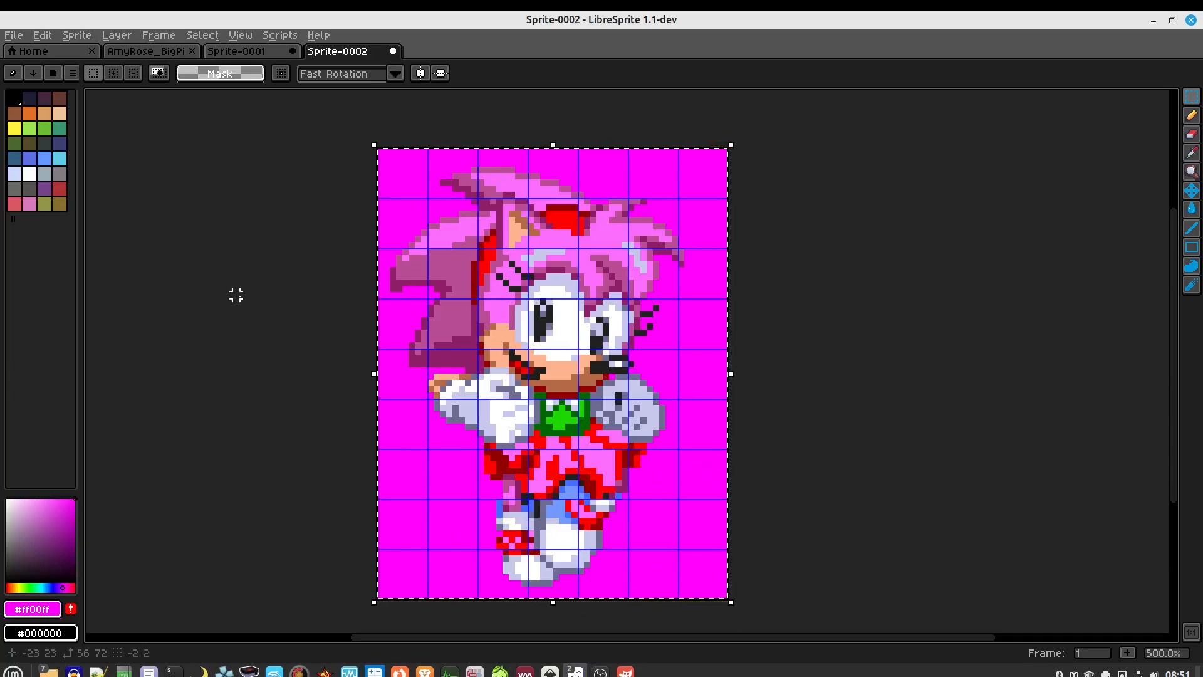
Start Save As and navigate up to Pictures, then into the GBA folder
{"action": "left_click", "coordinate": [13, 35]}
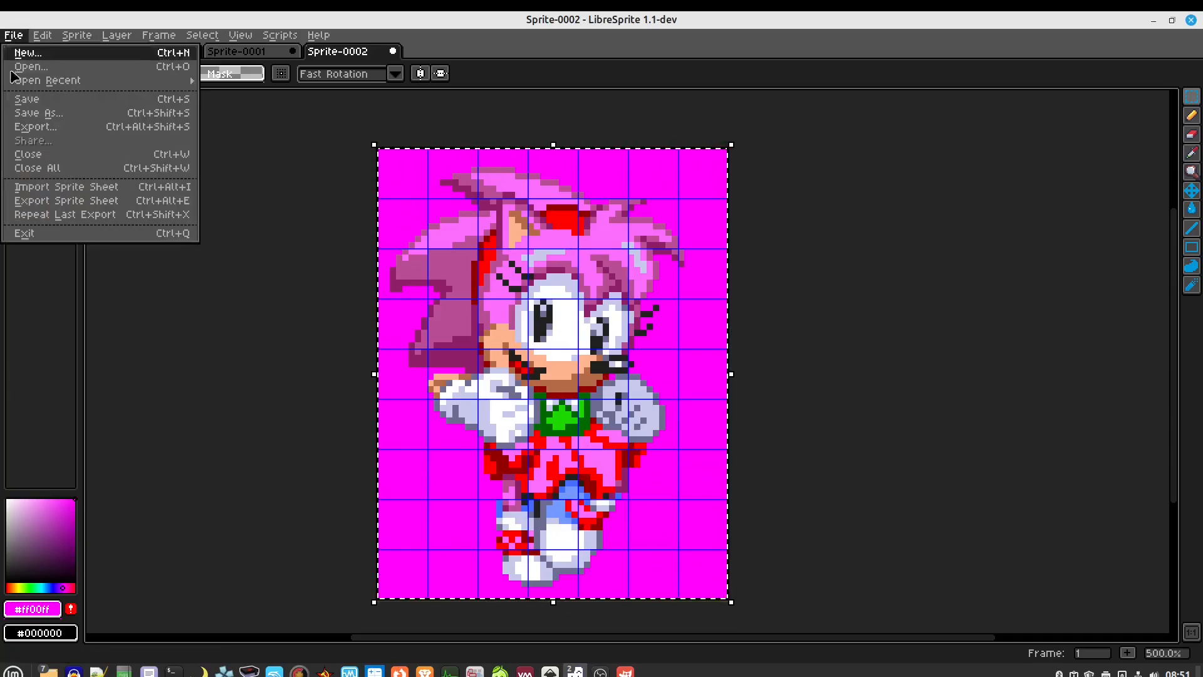
{"action": "left_click", "coordinate": [35, 114]}
{"action": "left_click", "coordinate": [124, 97]}
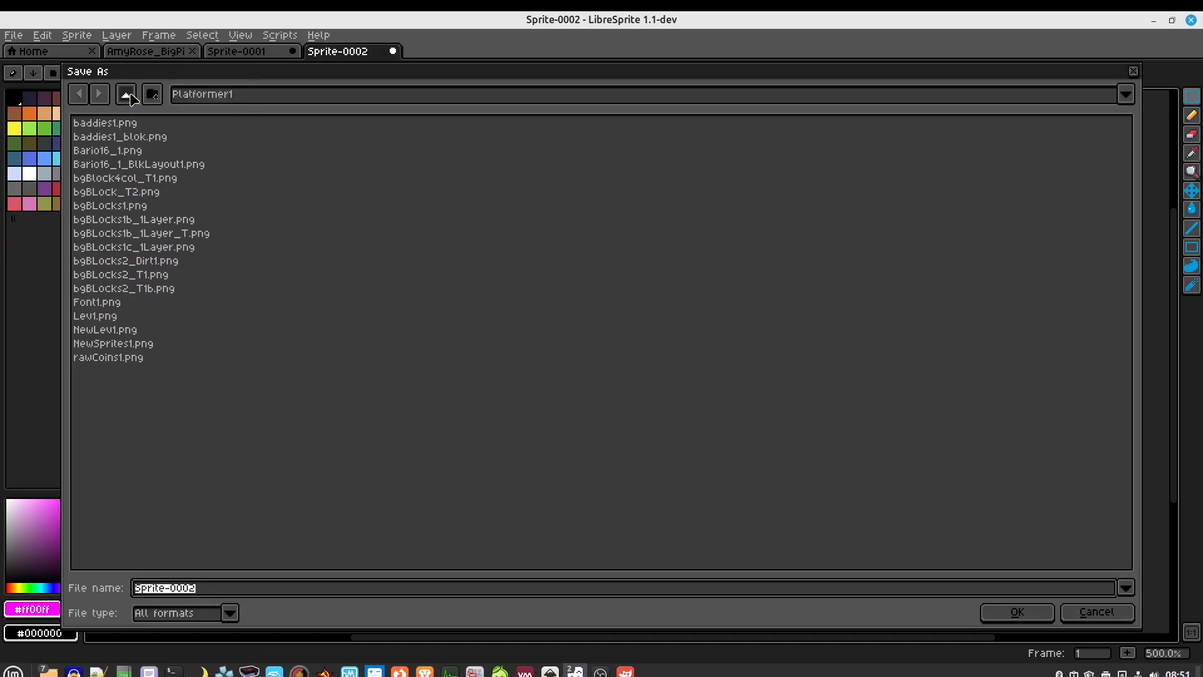
{"action": "left_click", "coordinate": [127, 97]}
{"action": "left_click", "coordinate": [131, 98]}
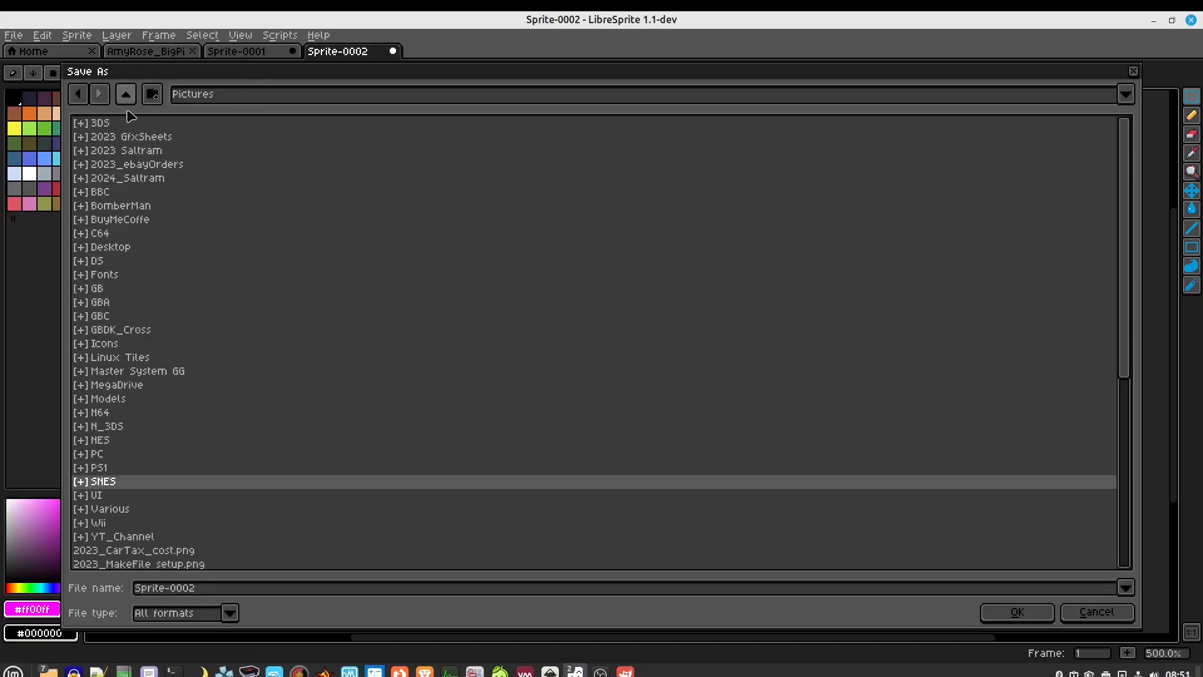
{"action": "double_click", "coordinate": [107, 304]}
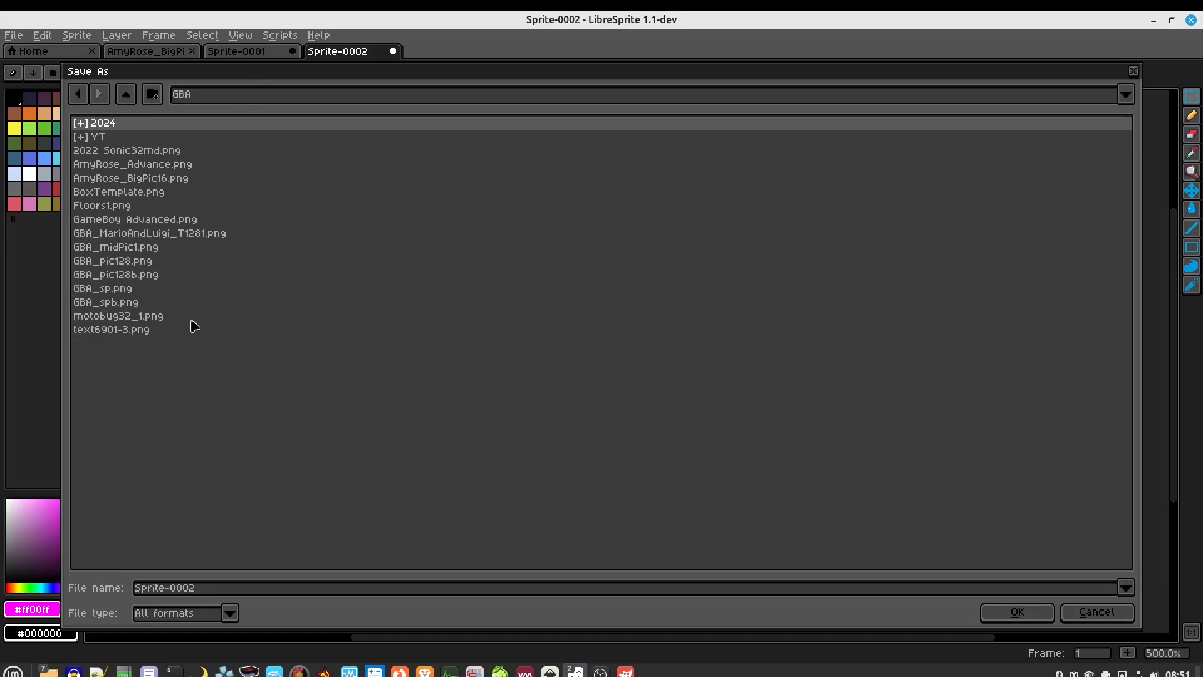
Name the file demo16_1.png and save it
{"action": "left_click", "coordinate": [253, 592]}
{"action": "key", "text": "ctrl+a"}
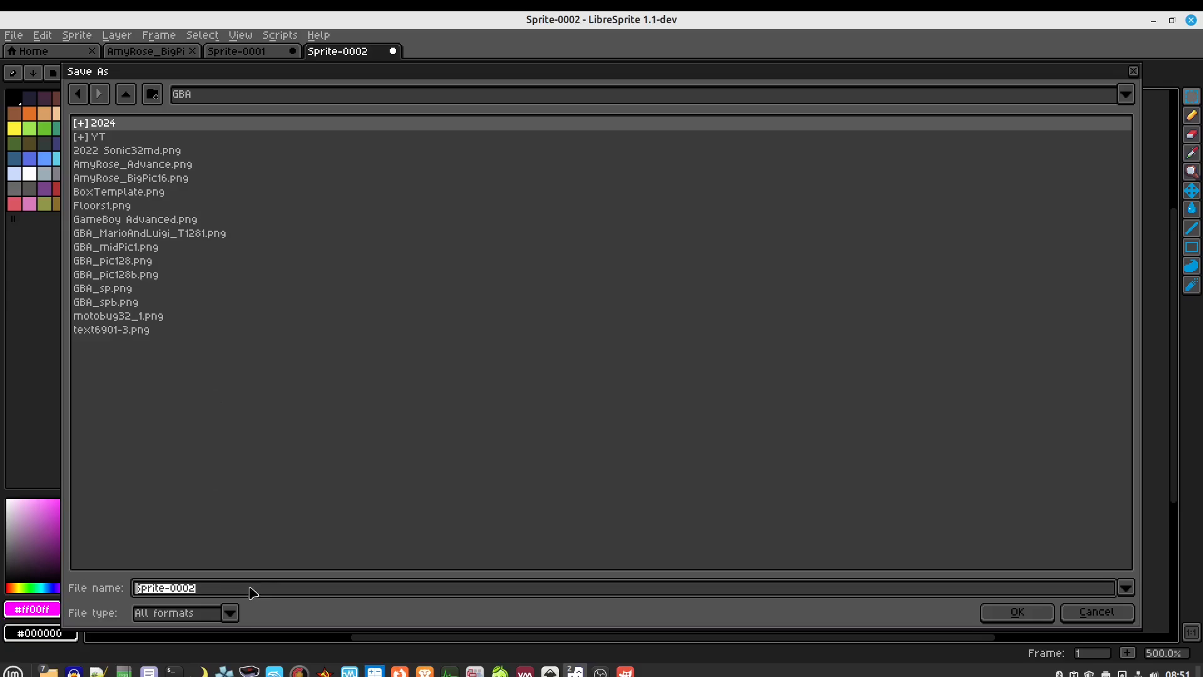
{"action": "type", "text": "demo16_1.png"}
{"action": "key", "text": "Return"}
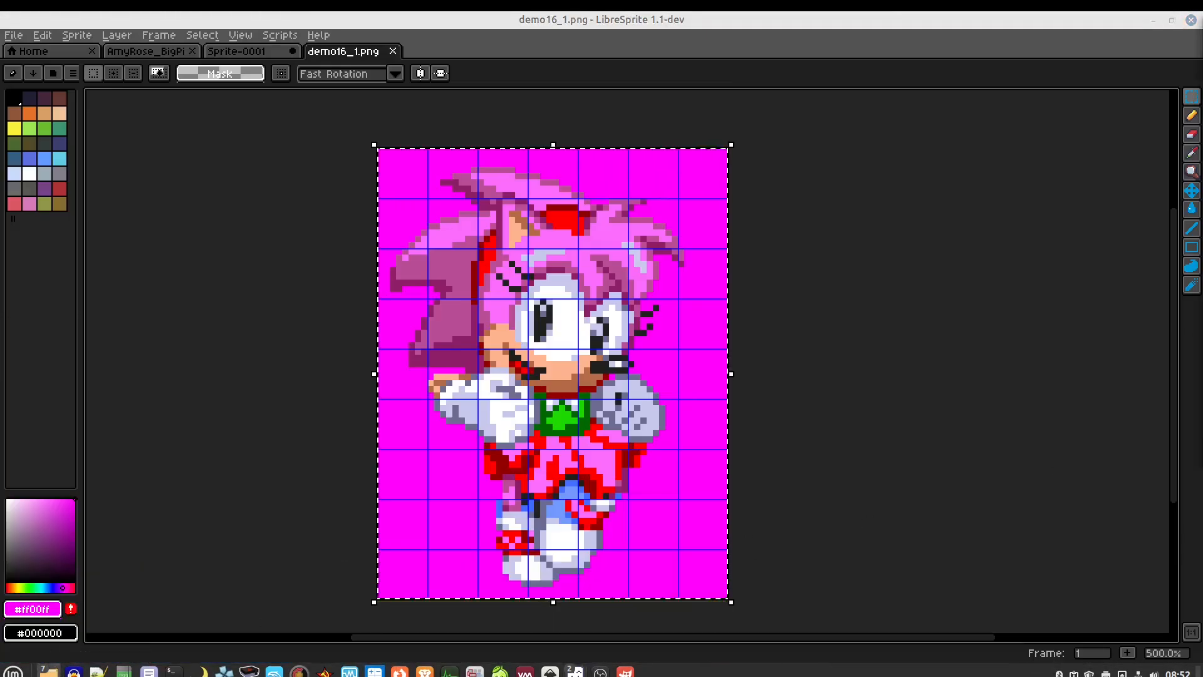
{"action": "left_click_drag", "start_coordinate": [1202, 169], "coordinate": [653, 93]}
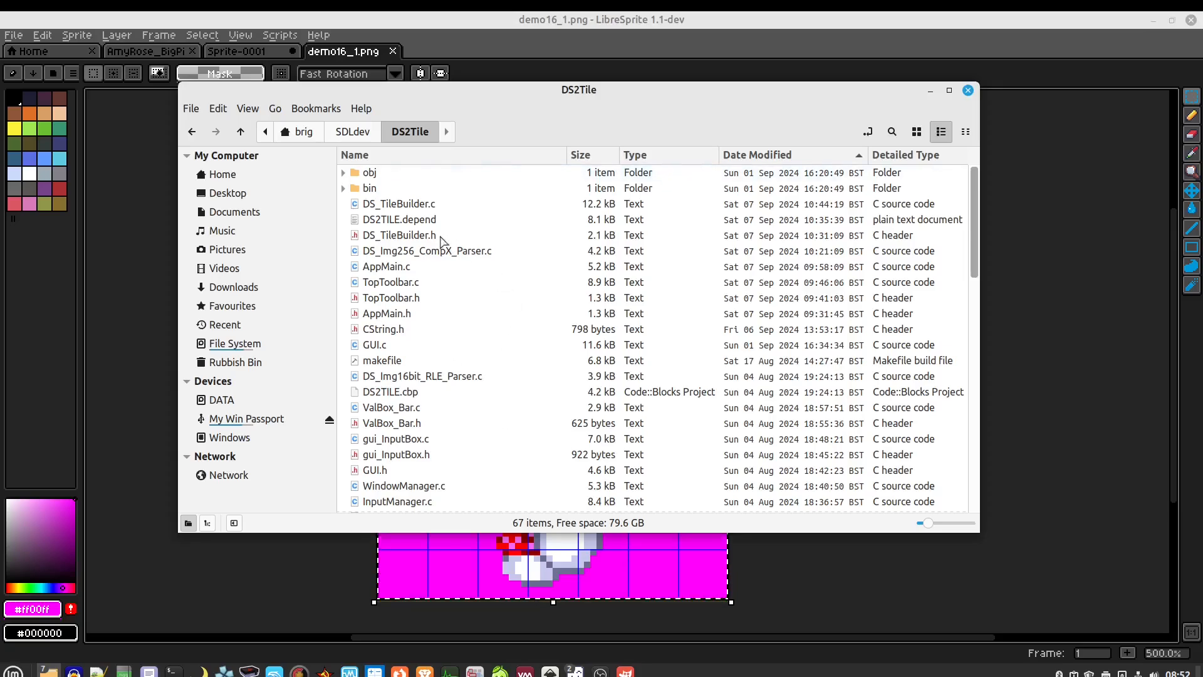
Expand bin and Release in the DS2Tile folder and run the DS2Tile executable
{"action": "left_click", "coordinate": [343, 190]}
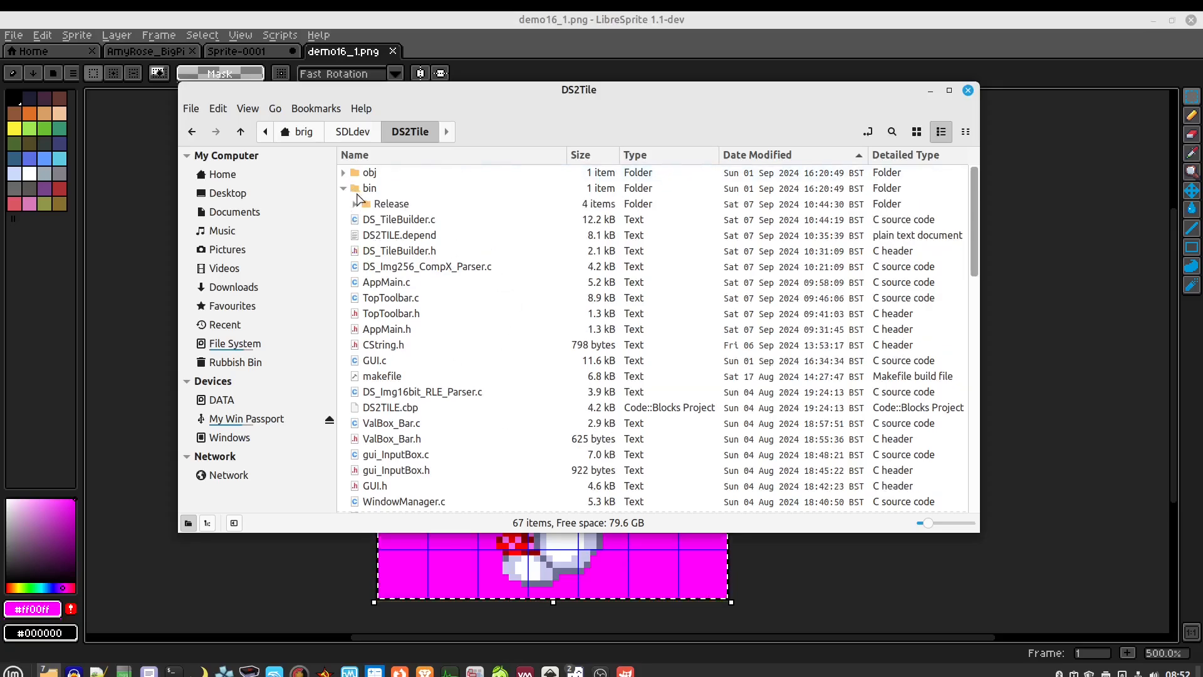
{"action": "left_click", "coordinate": [355, 205]}
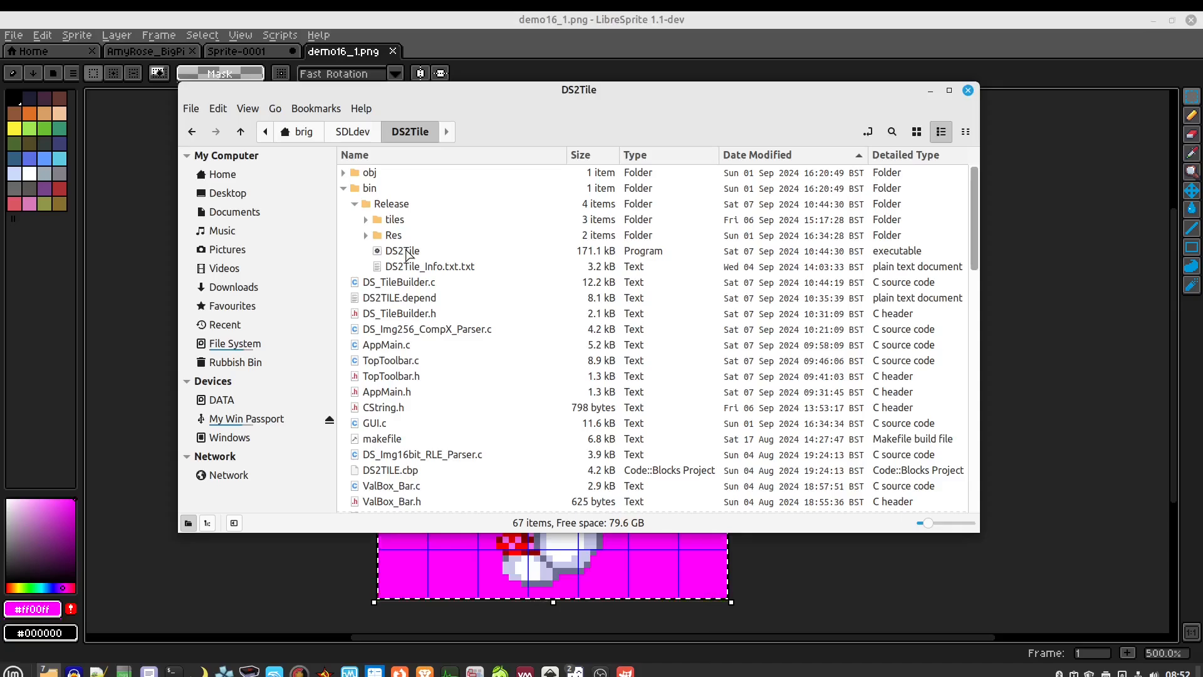
{"action": "double_click", "coordinate": [404, 251]}
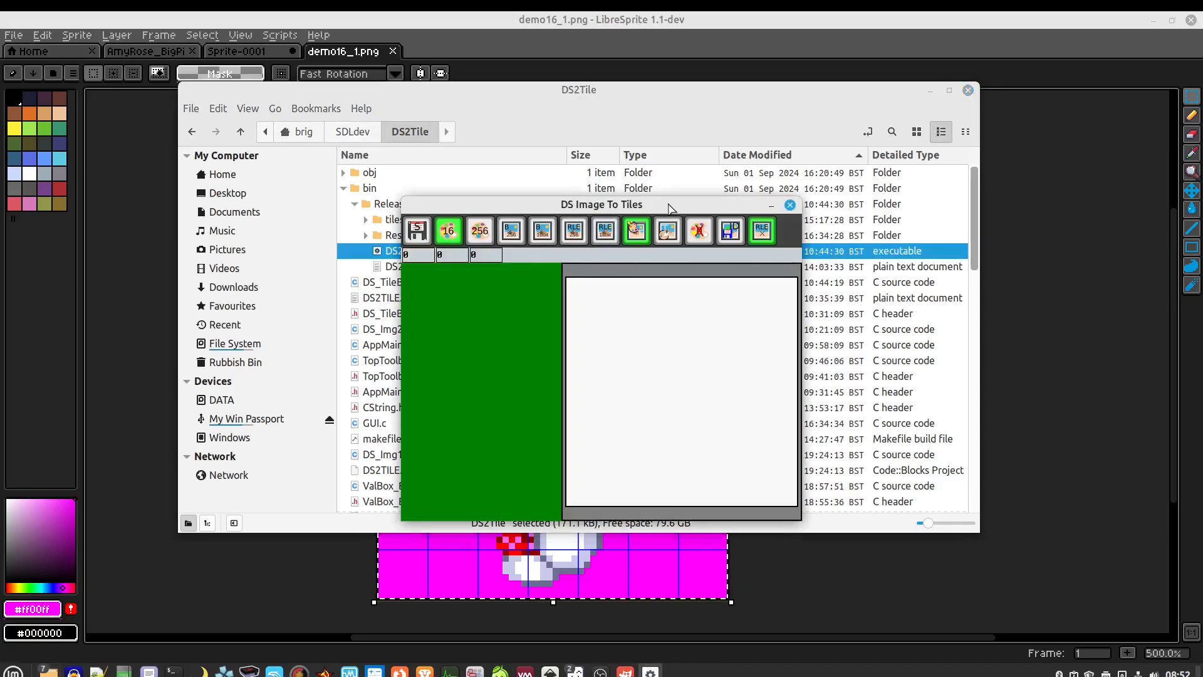
Move the DS Image To Tiles window to the top left and bring the GfxConverter folder window beside it
{"action": "left_click_drag", "start_coordinate": [668, 203], "coordinate": [286, 51]}
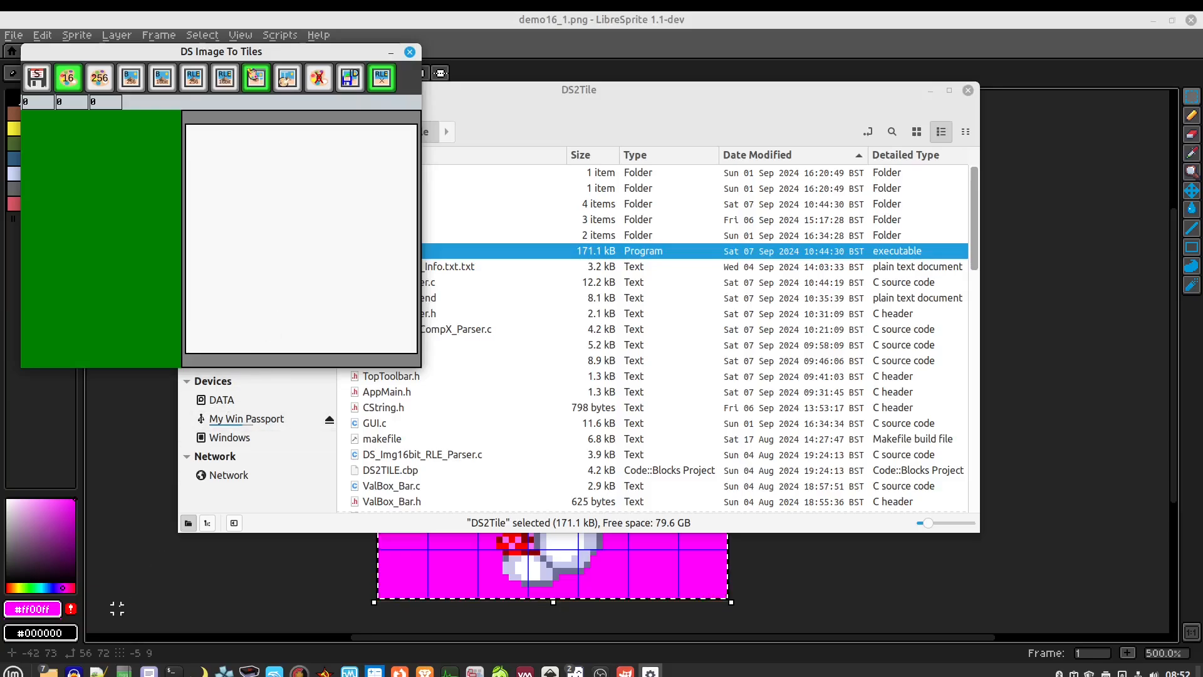
{"action": "mouse_move", "coordinate": [50, 670]}
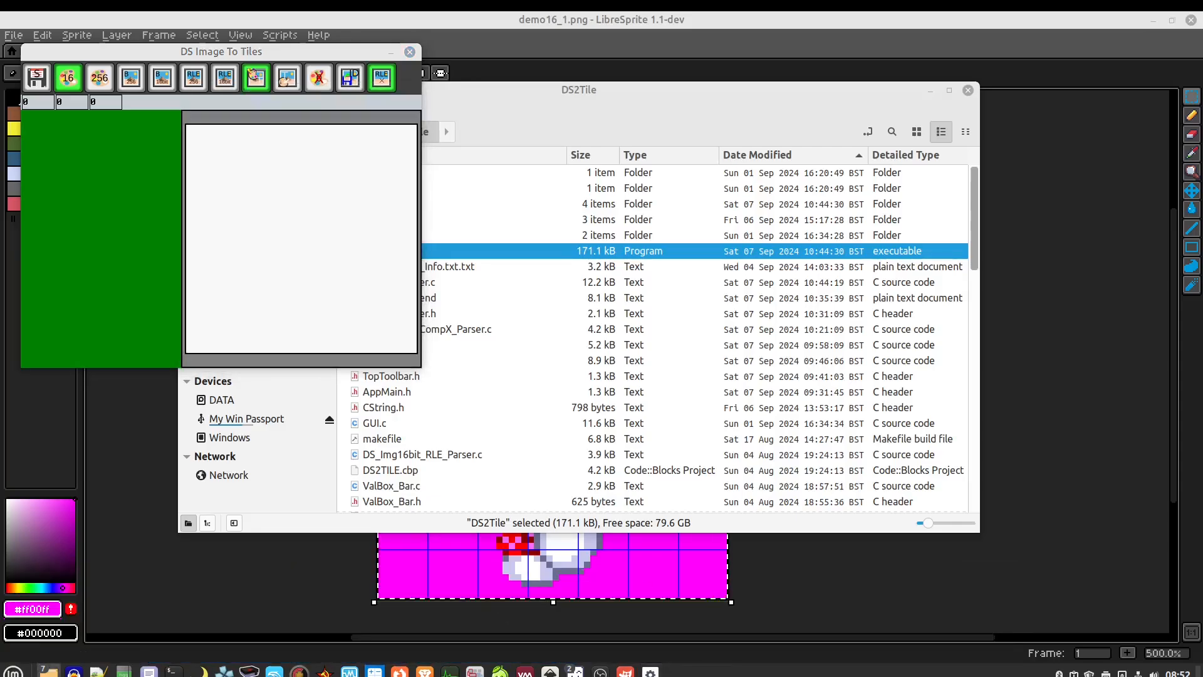
{"action": "left_click_drag", "start_coordinate": [1202, 94], "coordinate": [835, 44]}
Snap the folder window to the top-right quarter, go up to GBA and select demo16_1.png
{"action": "key", "text": "super+Right"}
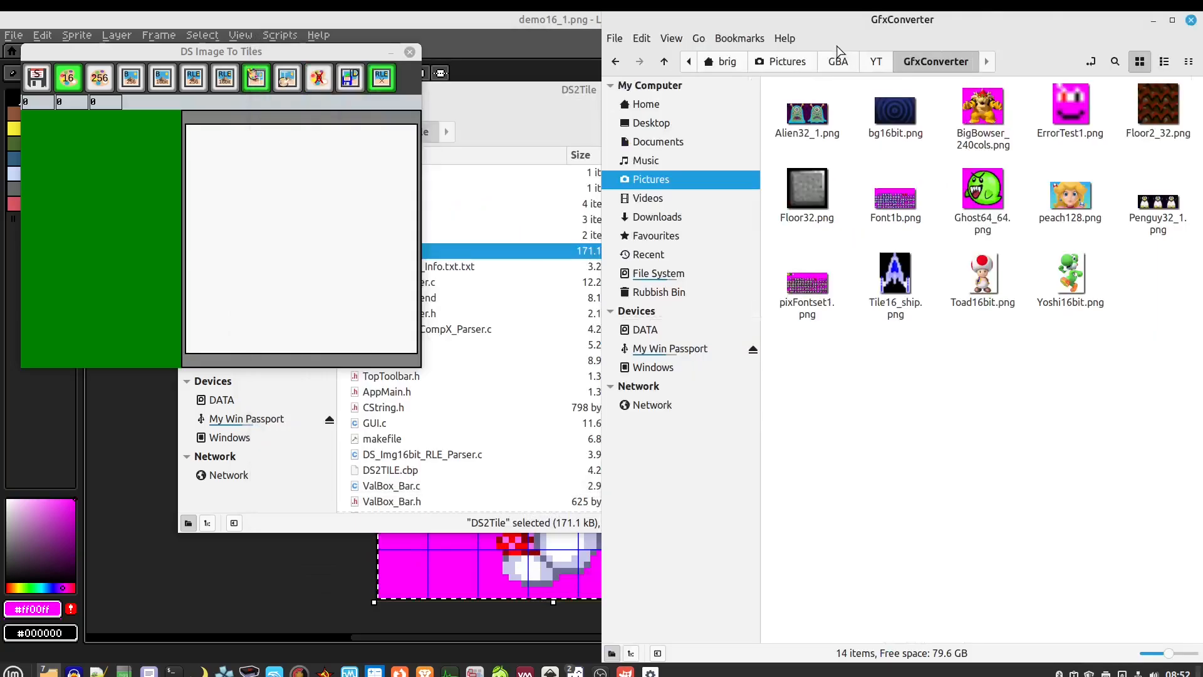
{"action": "key", "text": "super+Up"}
{"action": "left_click", "coordinate": [876, 61]}
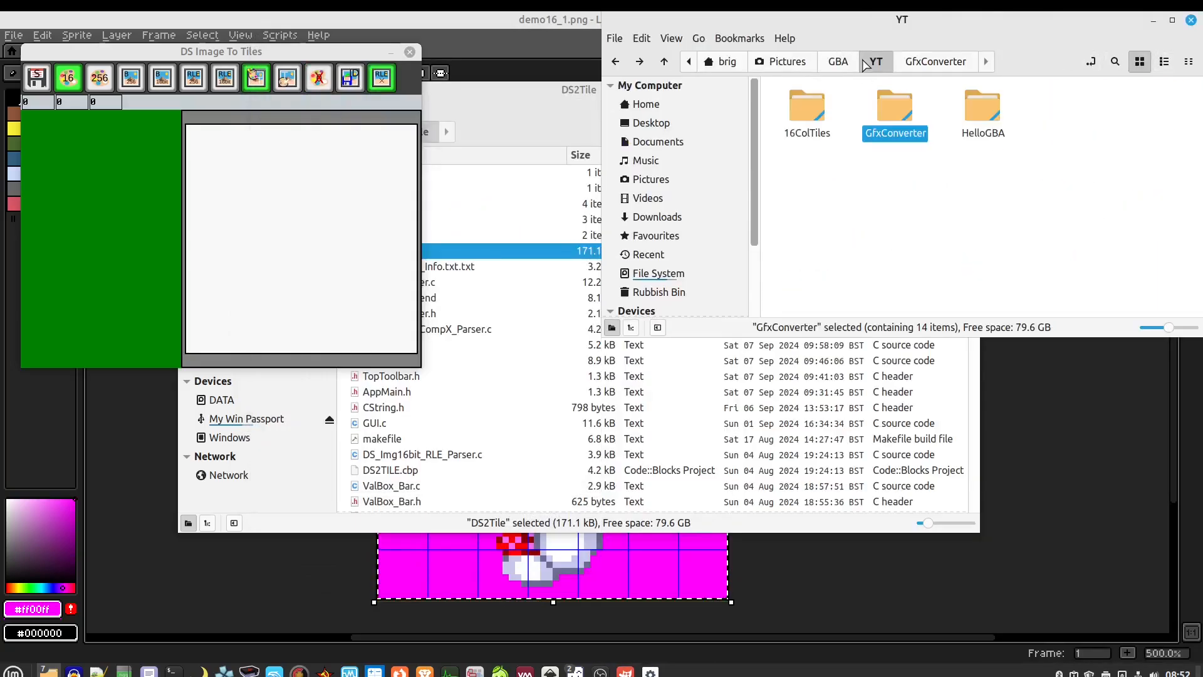
{"action": "left_click", "coordinate": [838, 62]}
{"action": "scroll", "coordinate": [934, 213], "scroll_direction": "down", "scroll_amount": 5}
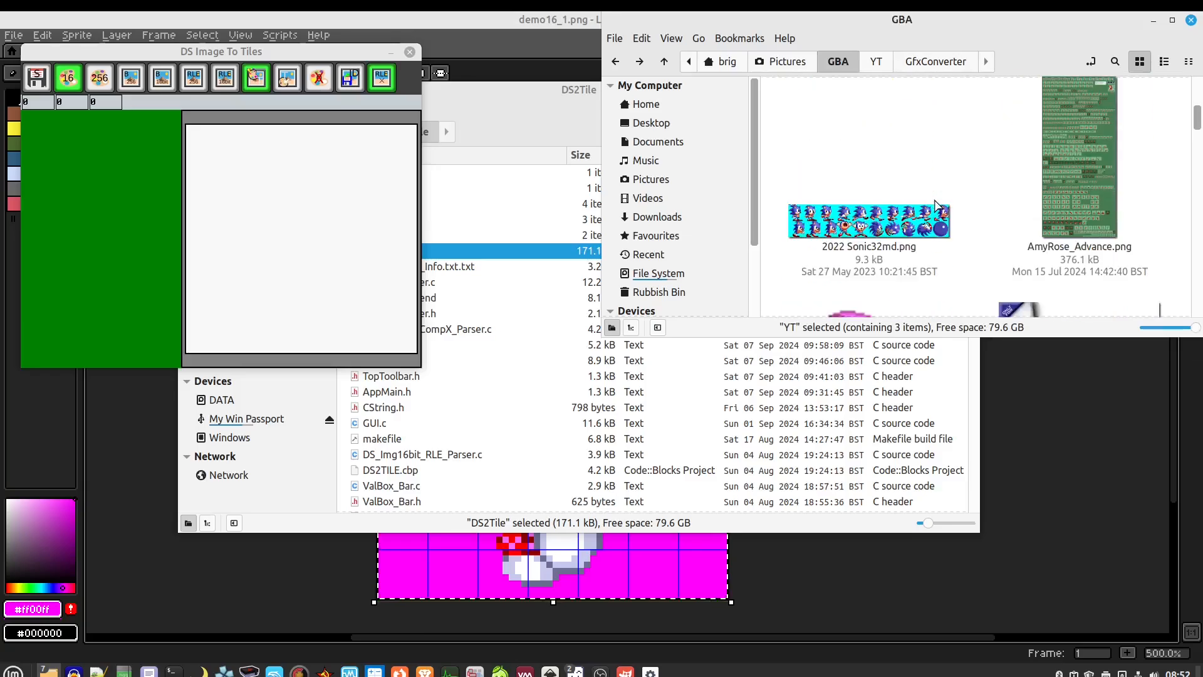
{"action": "scroll", "coordinate": [903, 191], "scroll_direction": "down", "scroll_amount": 3}
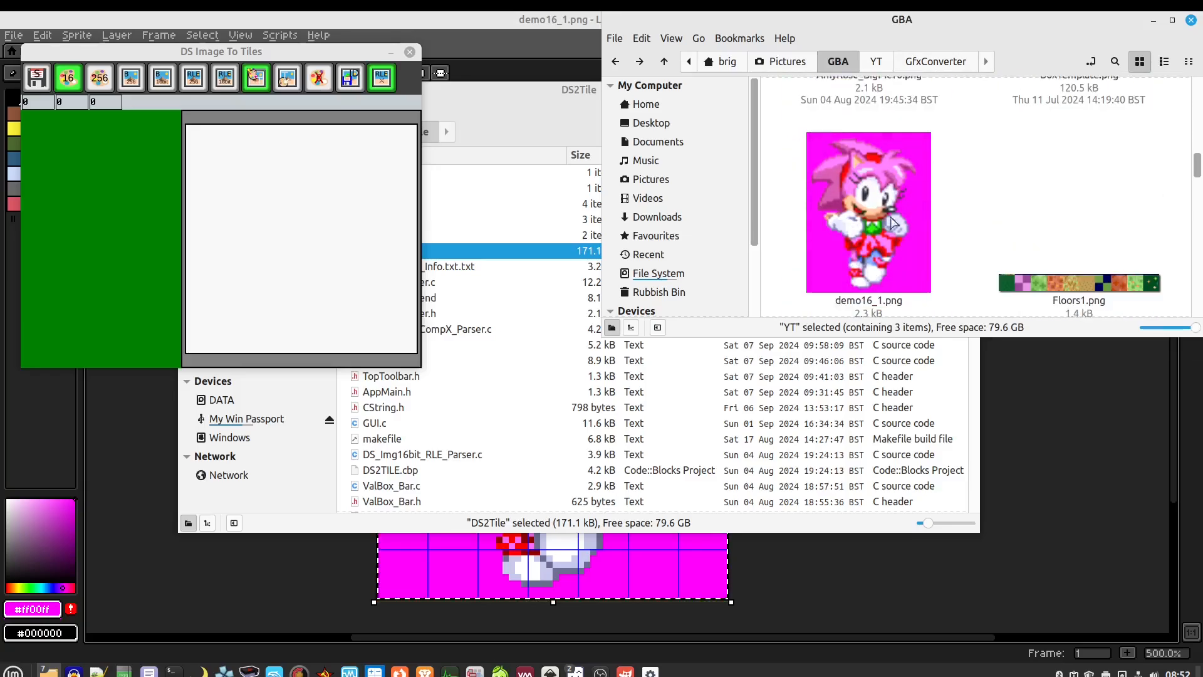
{"action": "left_click", "coordinate": [897, 168]}
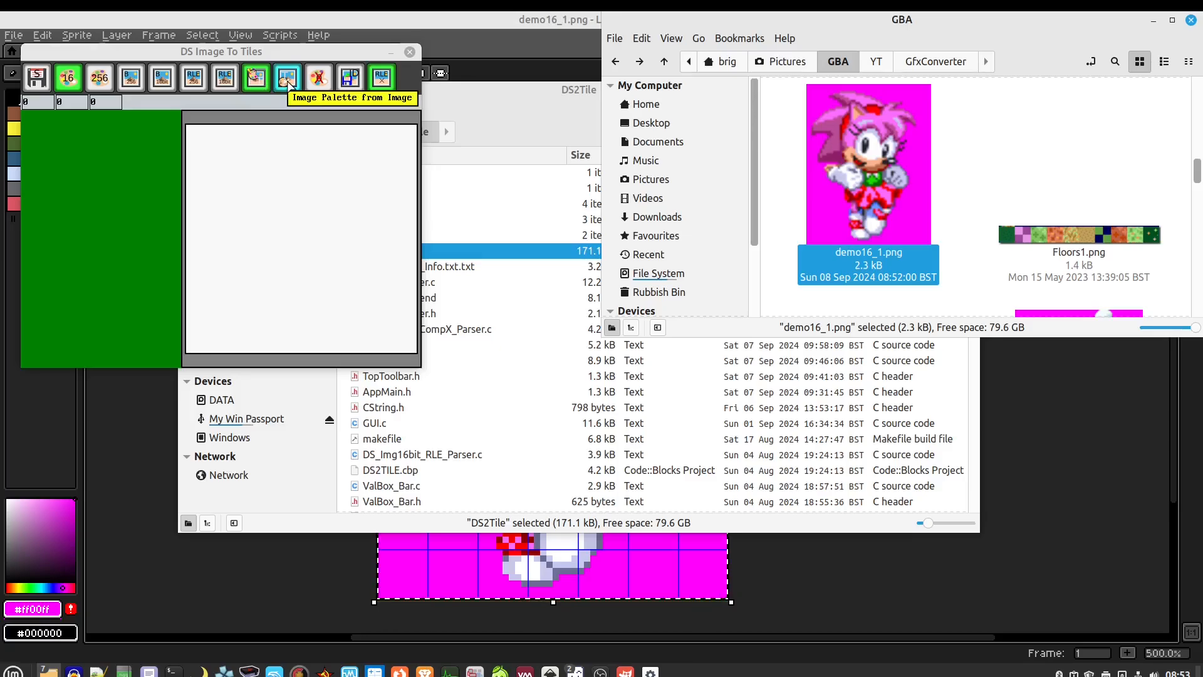
Switch to an image-derived palette, load demo16_1.png (16 colours found) and zoom the preview to 2x
{"action": "left_click", "coordinate": [287, 81]}
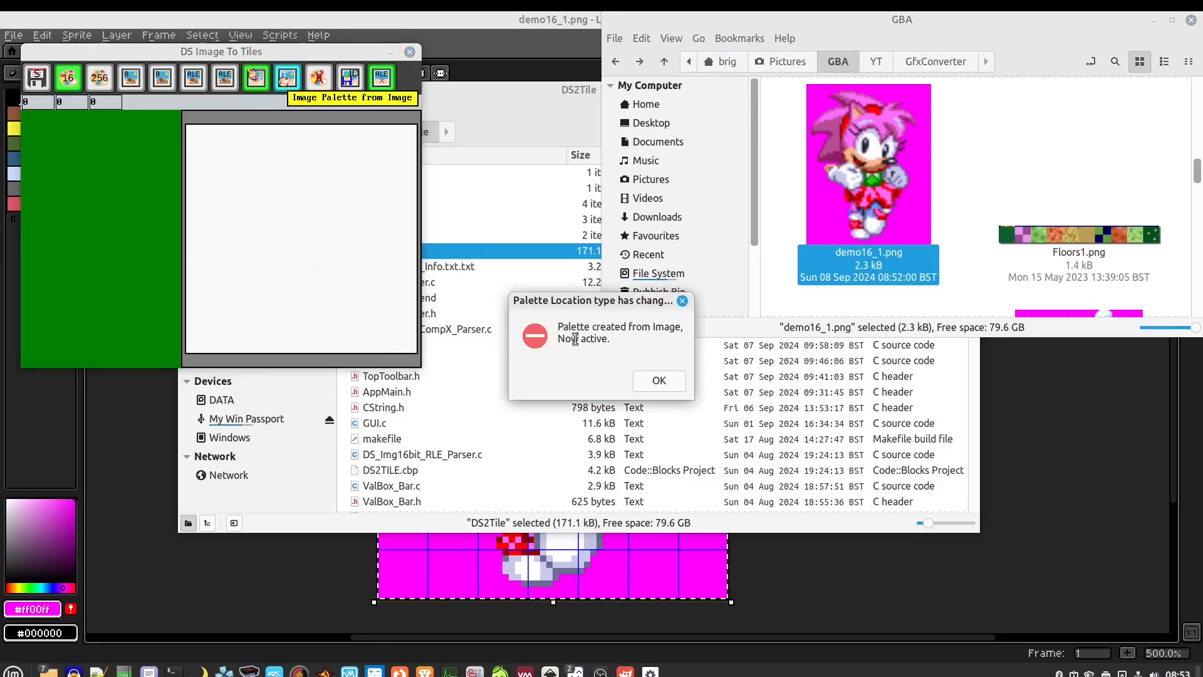
{"action": "left_click", "coordinate": [657, 380]}
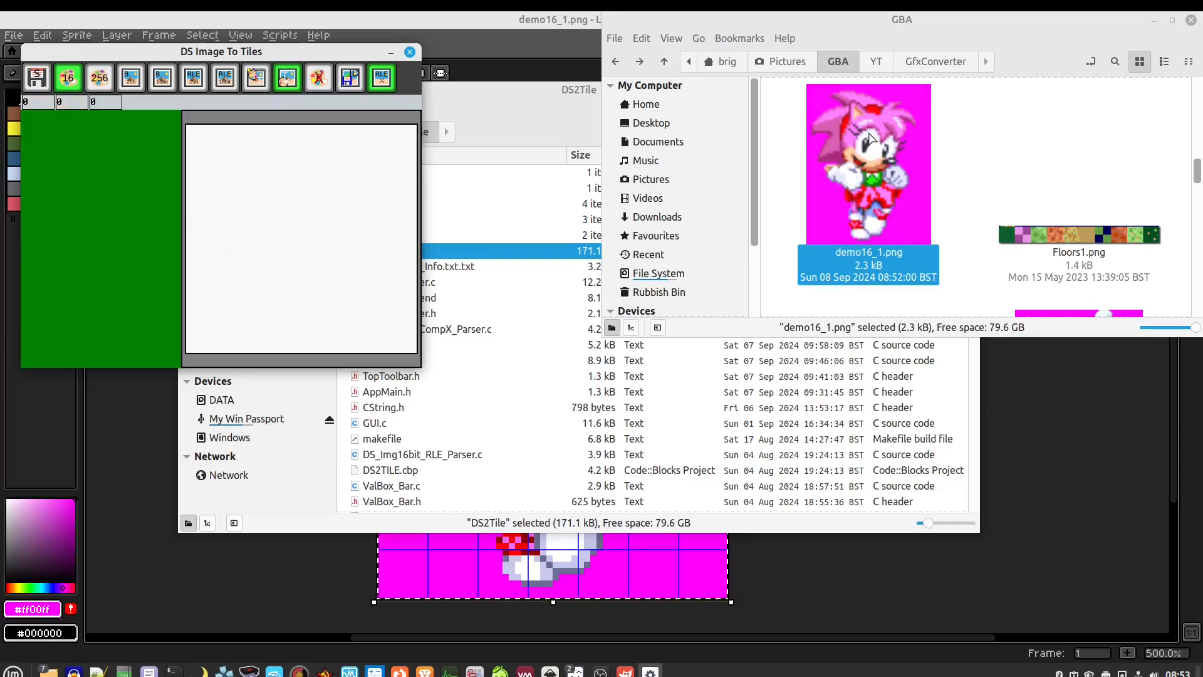
{"action": "left_click_drag", "start_coordinate": [869, 138], "coordinate": [290, 182]}
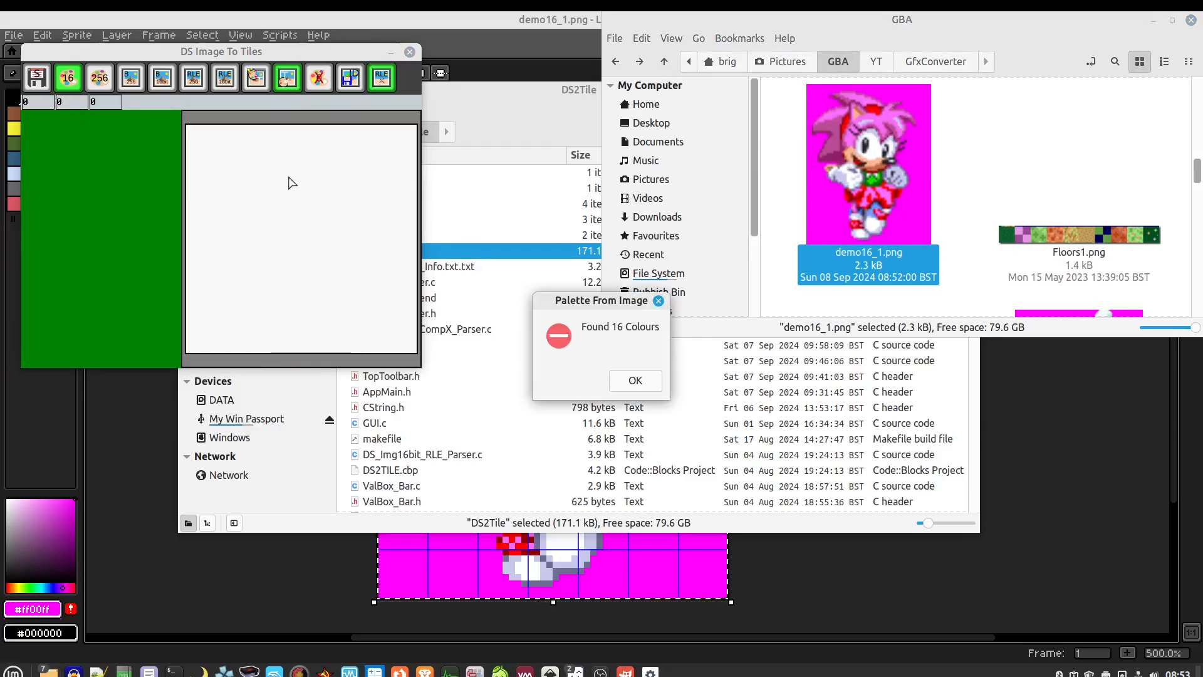
{"action": "left_click", "coordinate": [635, 382]}
{"action": "left_click", "coordinate": [307, 247]}
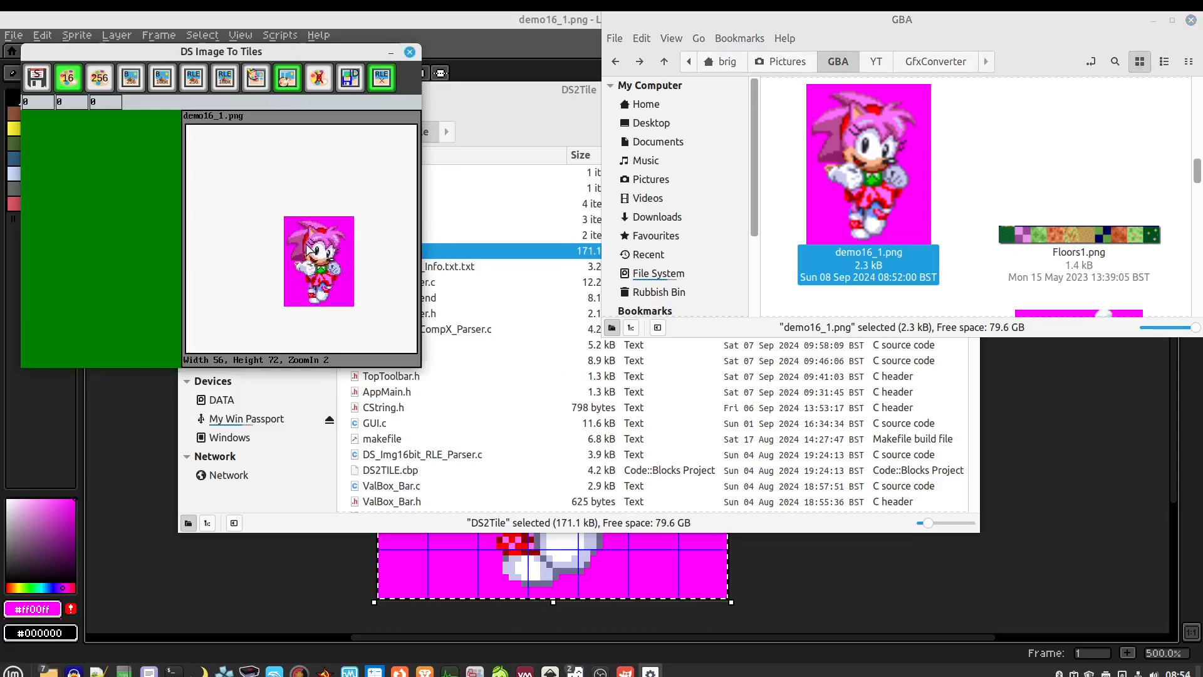
Zoom the sprite preview to 3x, pan the sprite into place, and start saving the tiles
{"action": "left_click", "coordinate": [307, 247]}
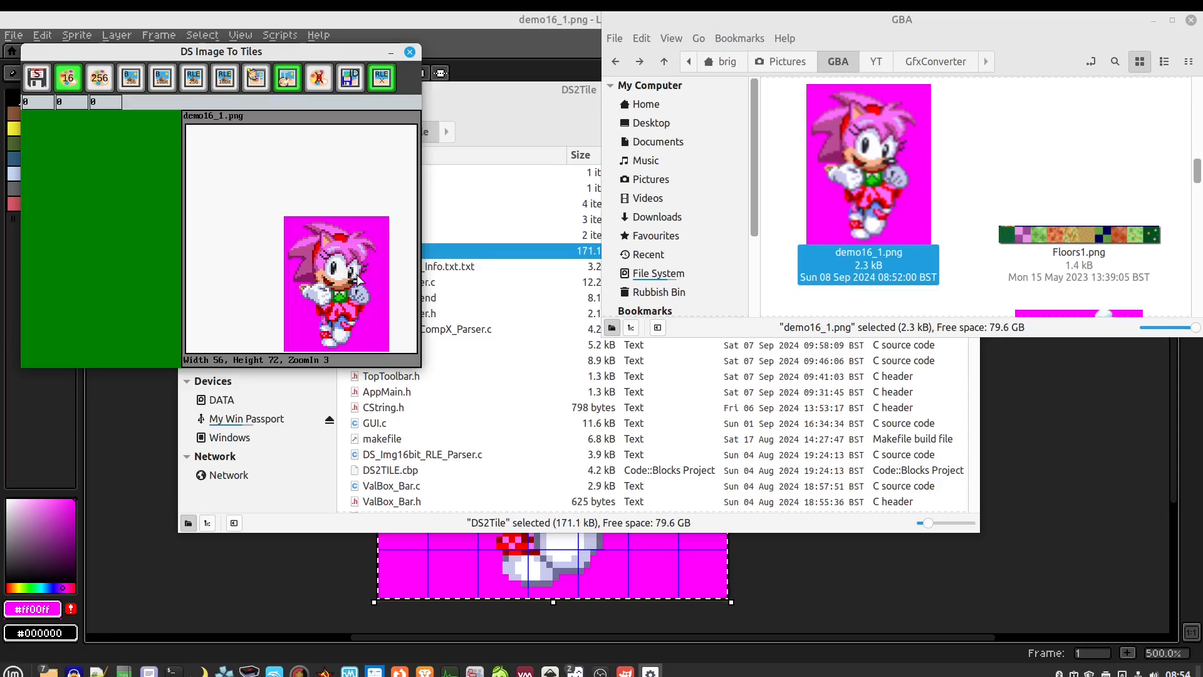
{"action": "left_click_drag", "start_coordinate": [359, 278], "coordinate": [306, 218]}
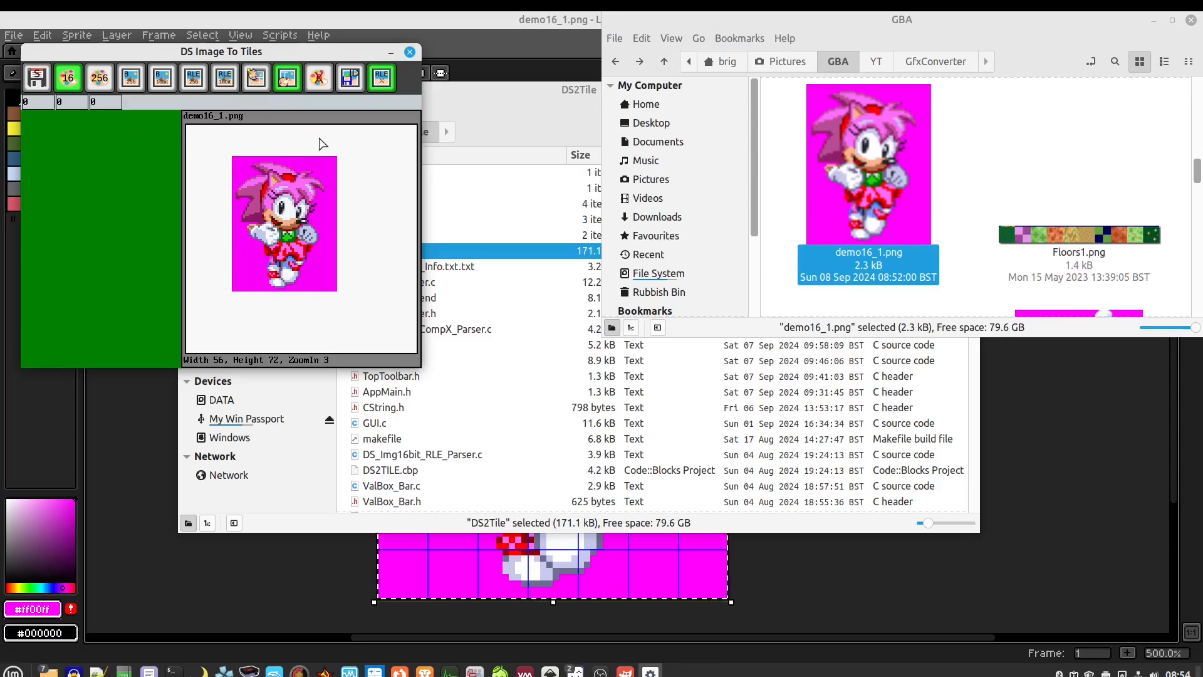
{"action": "left_click", "coordinate": [37, 78]}
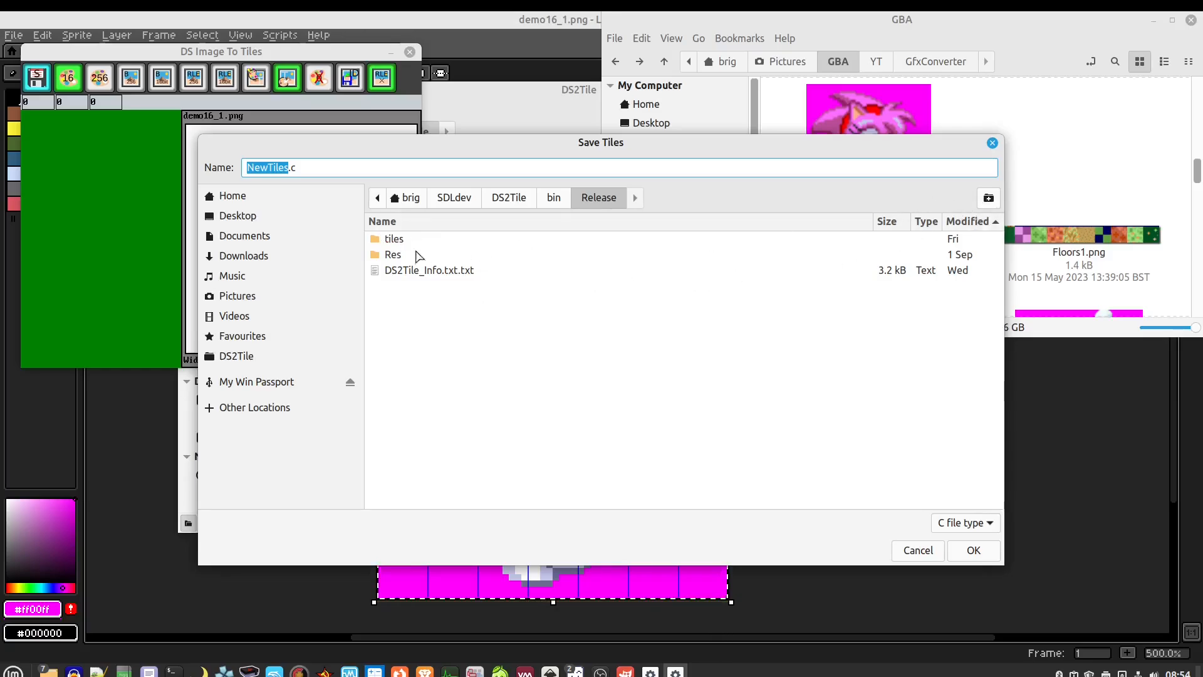
Save the tiles as BigImg16.c in the tiles/GBA folder, confirming the 63 tiles saved
{"action": "double_click", "coordinate": [396, 240]}
{"action": "double_click", "coordinate": [396, 240]}
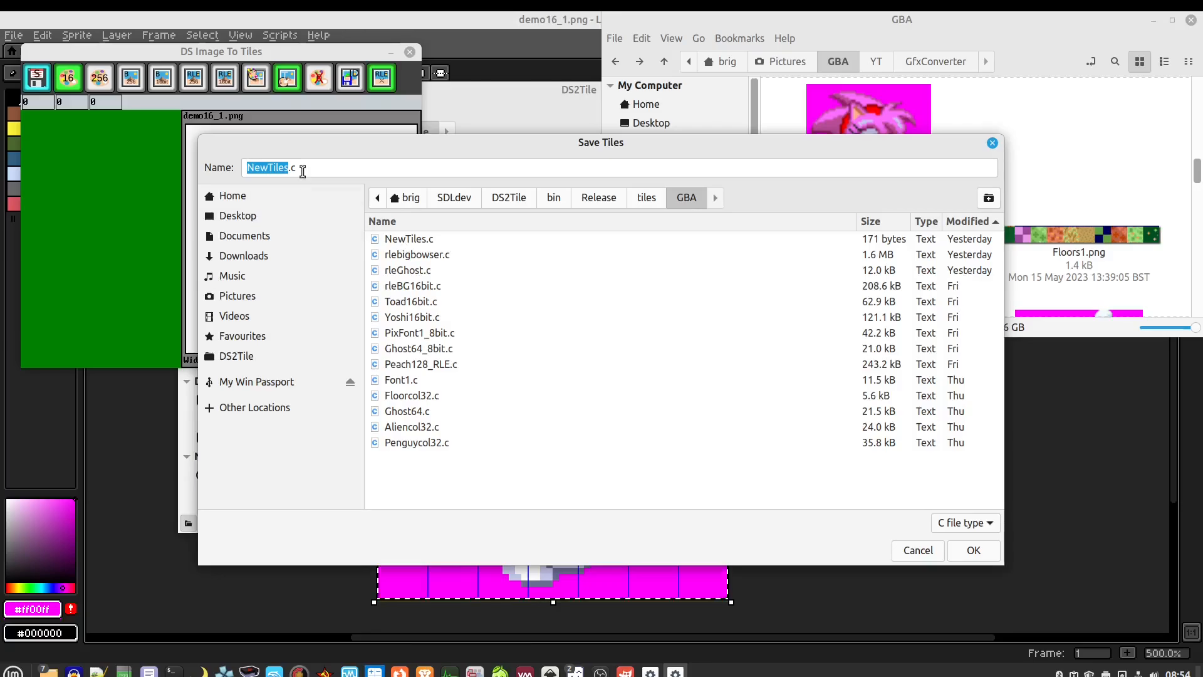
{"action": "left_click_drag", "start_coordinate": [303, 172], "coordinate": [240, 169]}
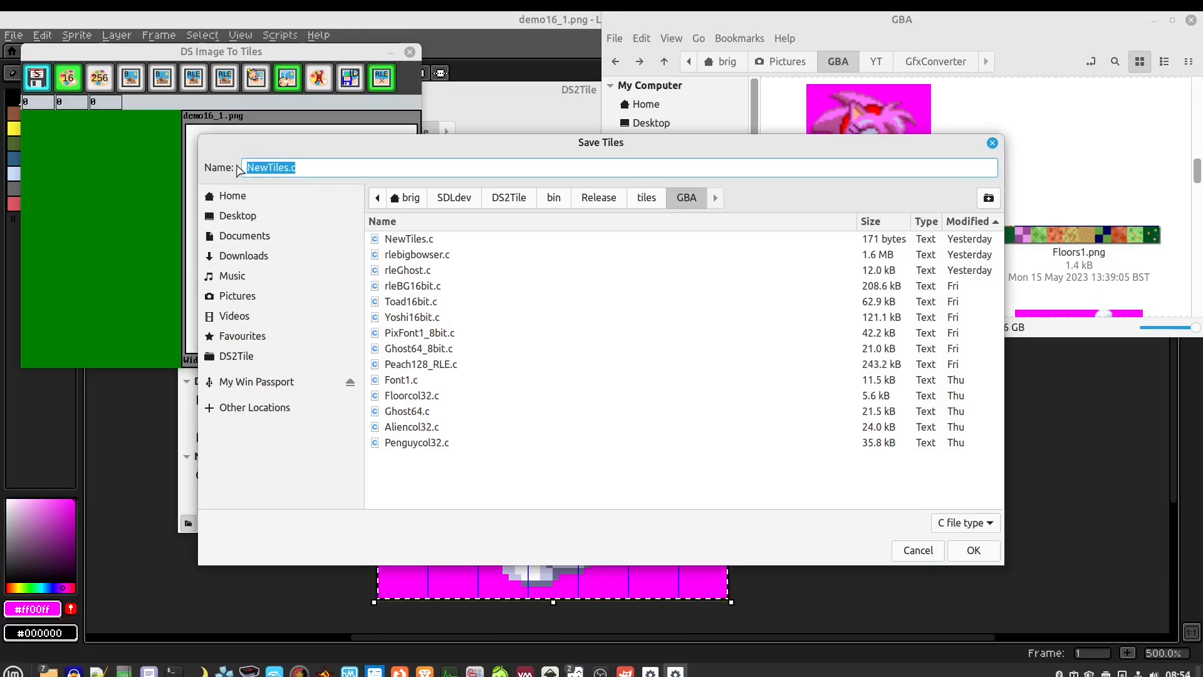
{"action": "type", "text": "BigImg16"}
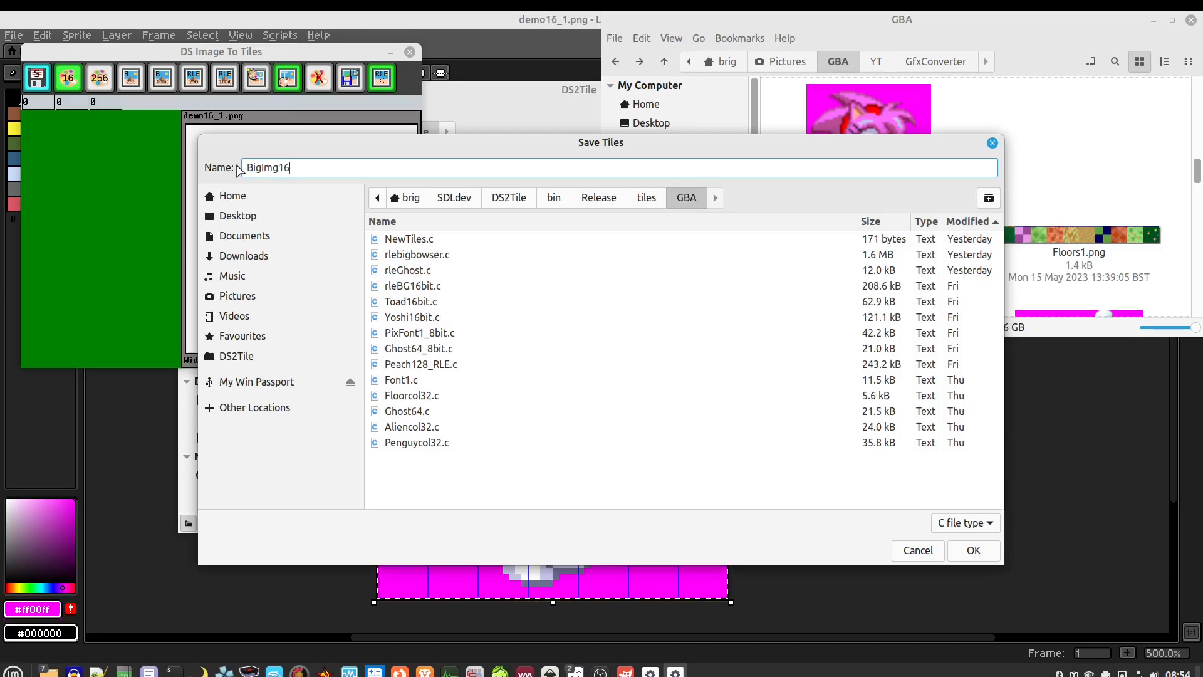
{"action": "type", "text": ".c"}
{"action": "left_click", "coordinate": [974, 551]}
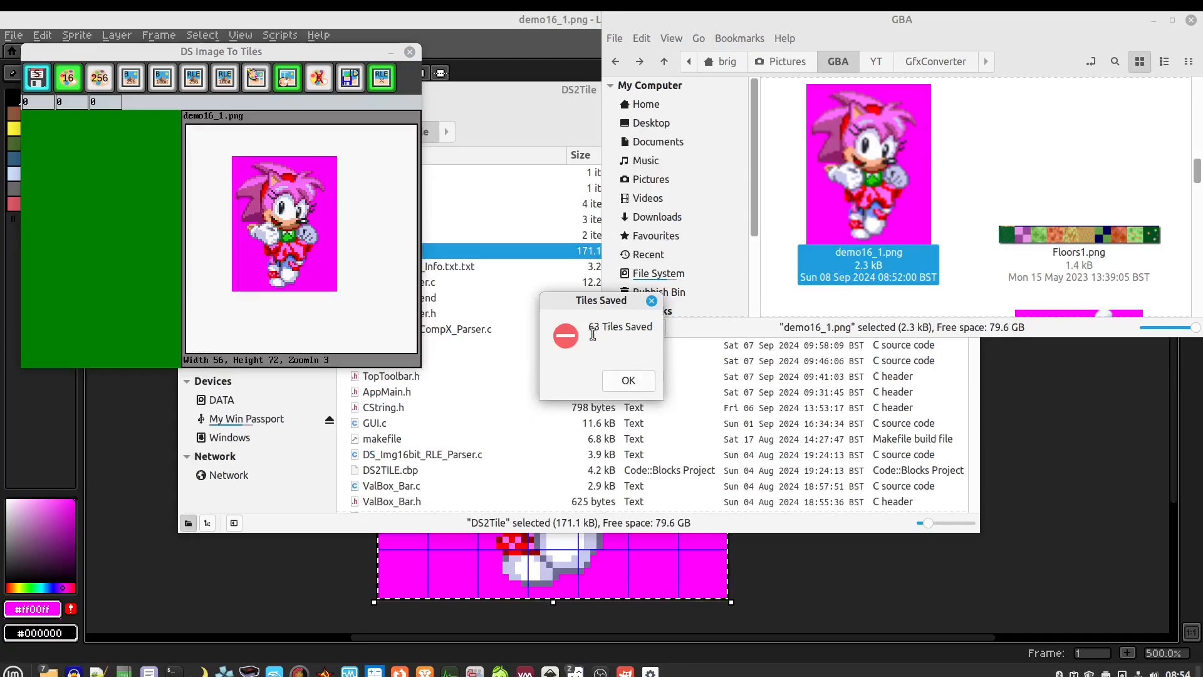
{"action": "left_click", "coordinate": [626, 381]}
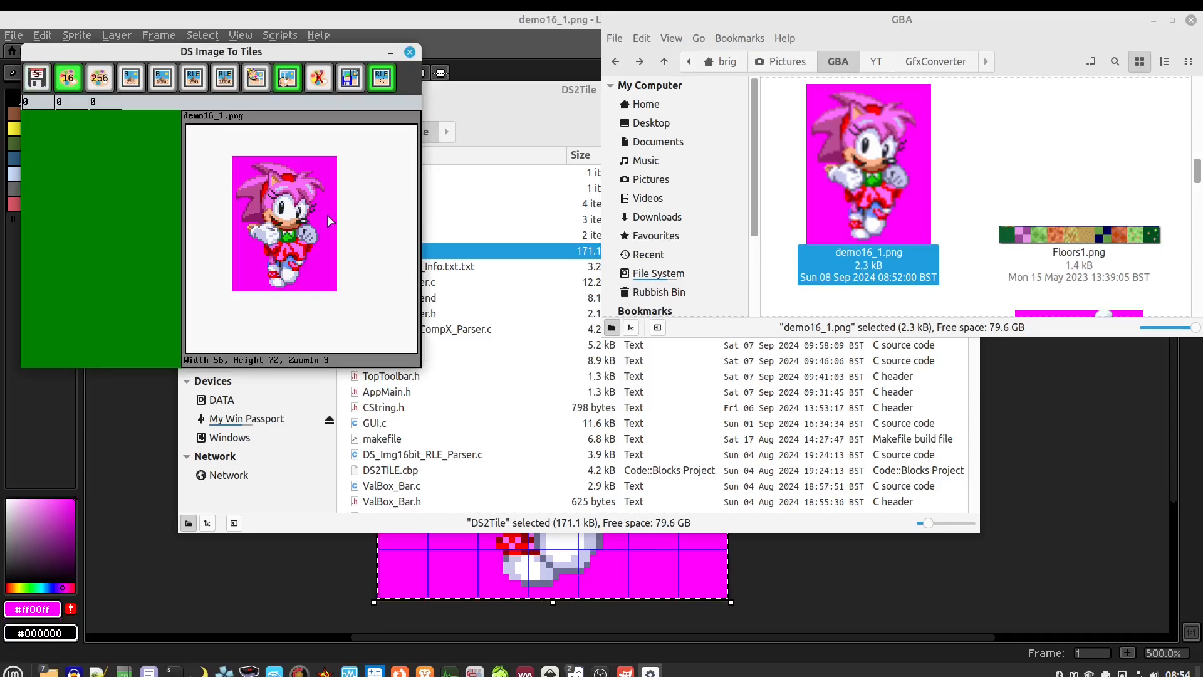
{"action": "left_click", "coordinate": [544, 117]}
Expand tiles and GBA in the folder tree and open BigImg16.c with the Text Editor
{"action": "left_click", "coordinate": [366, 220]}
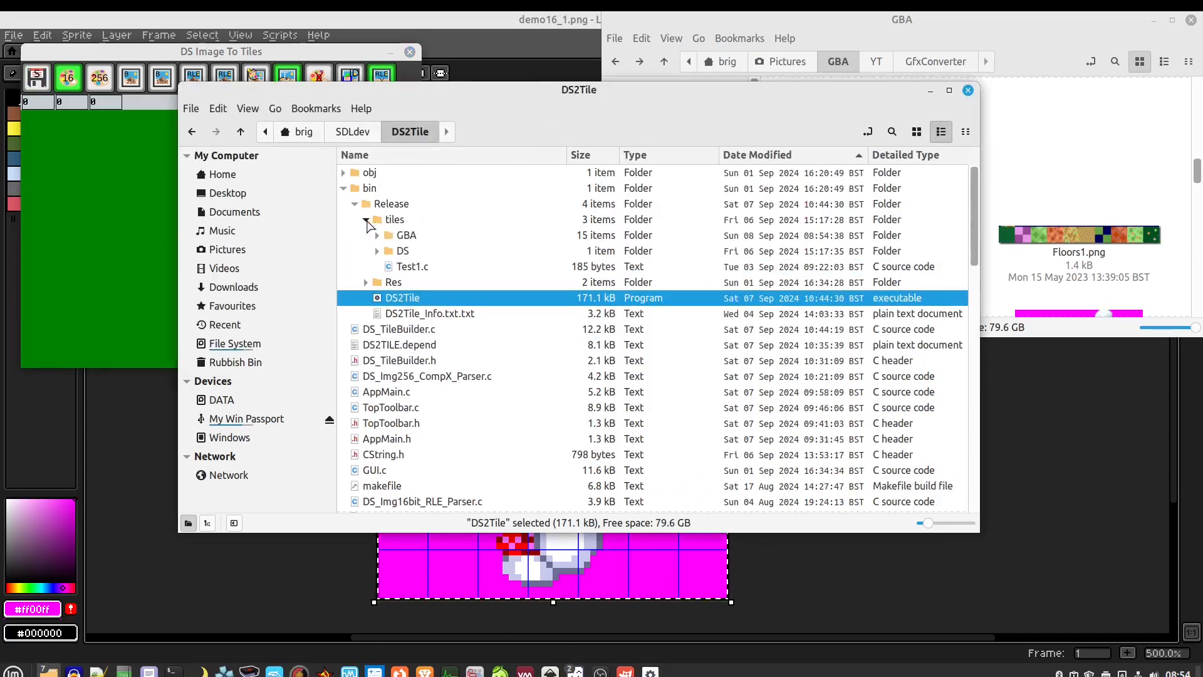
{"action": "left_click", "coordinate": [377, 236]}
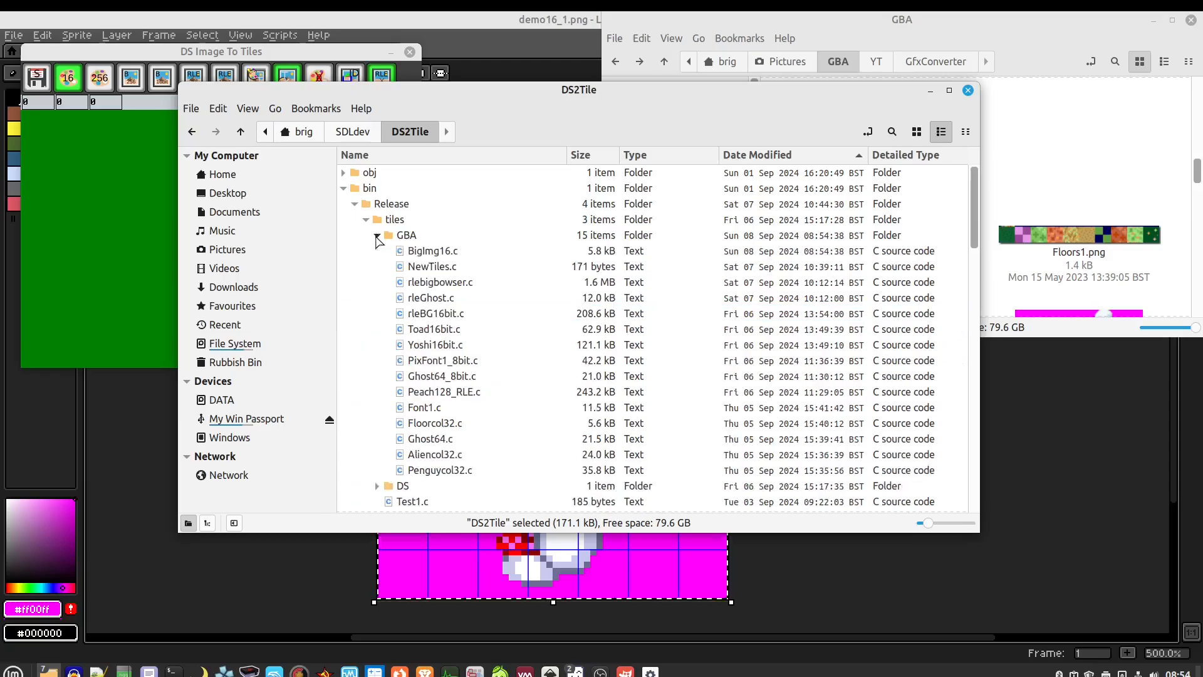
{"action": "left_click", "coordinate": [425, 254]}
{"action": "right_click", "coordinate": [425, 254]}
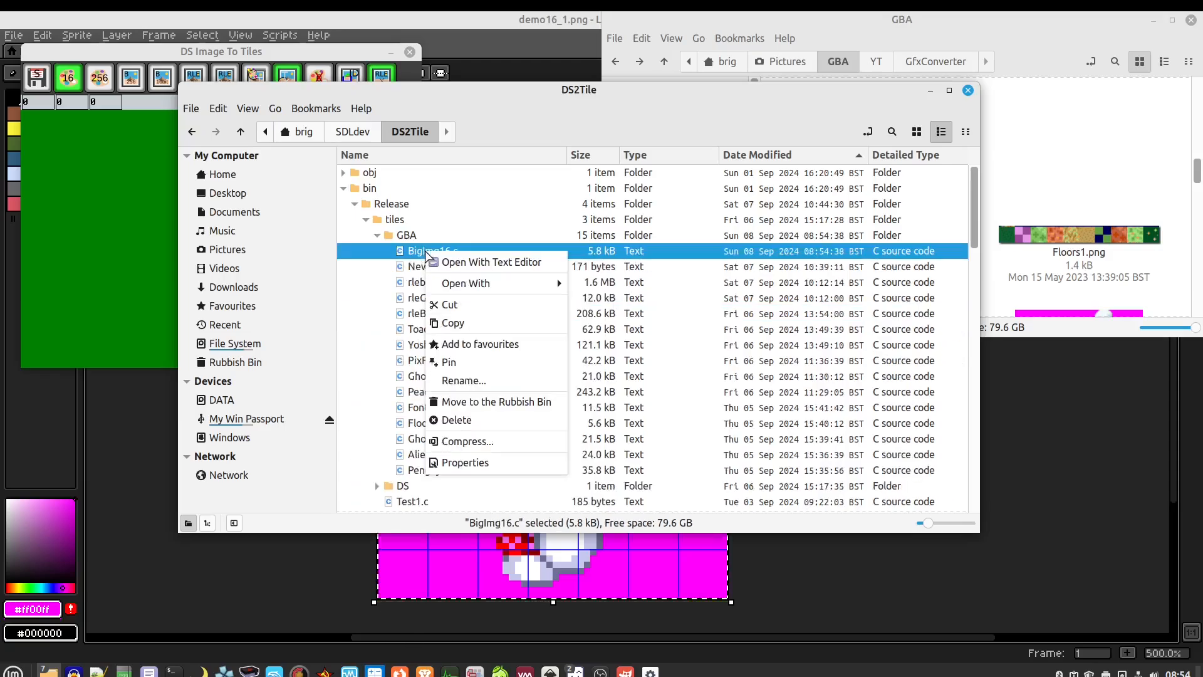
{"action": "left_click", "coordinate": [463, 263]}
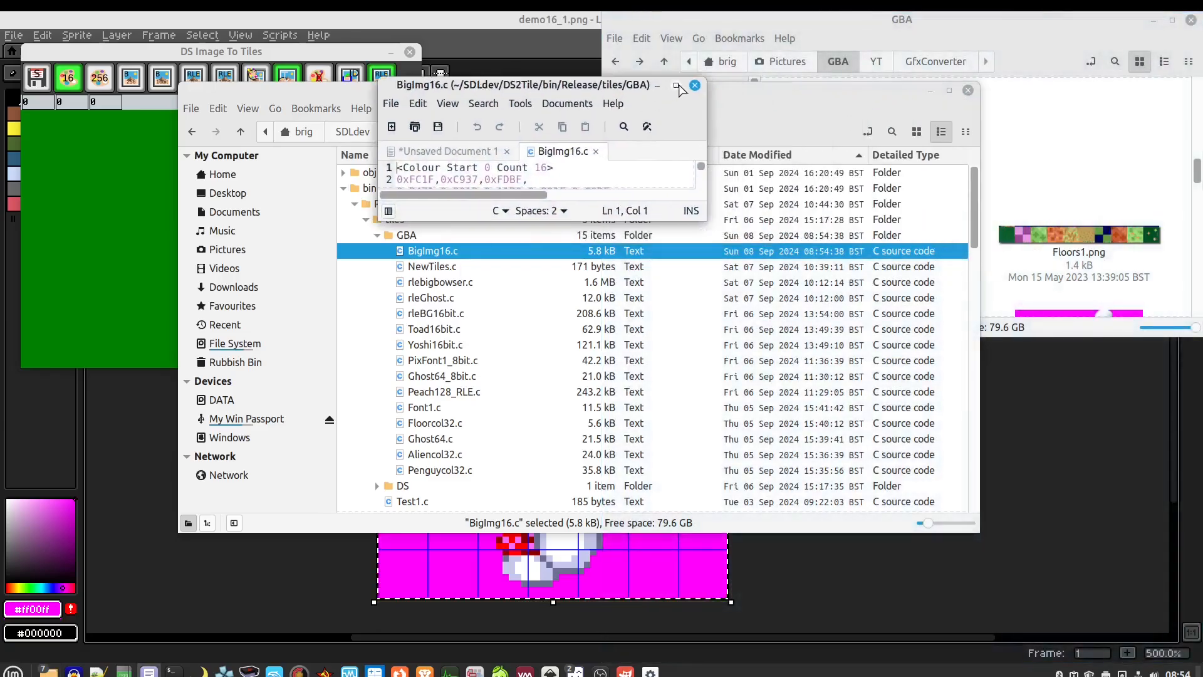
Maximize Xed, select the palette lines and tile rows 6–31, scroll the file, then close BigImg16.c
{"action": "double_click", "coordinate": [681, 88]}
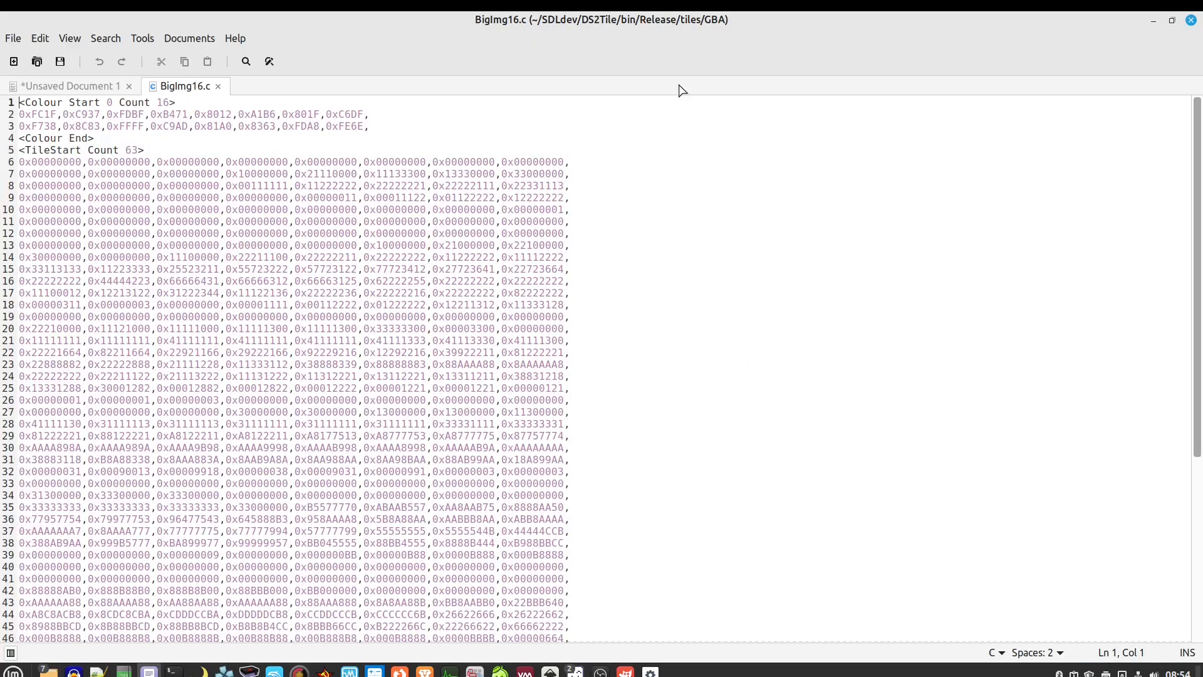
{"action": "left_click", "coordinate": [358, 126]}
{"action": "left_click_drag", "start_coordinate": [358, 126], "coordinate": [21, 115]}
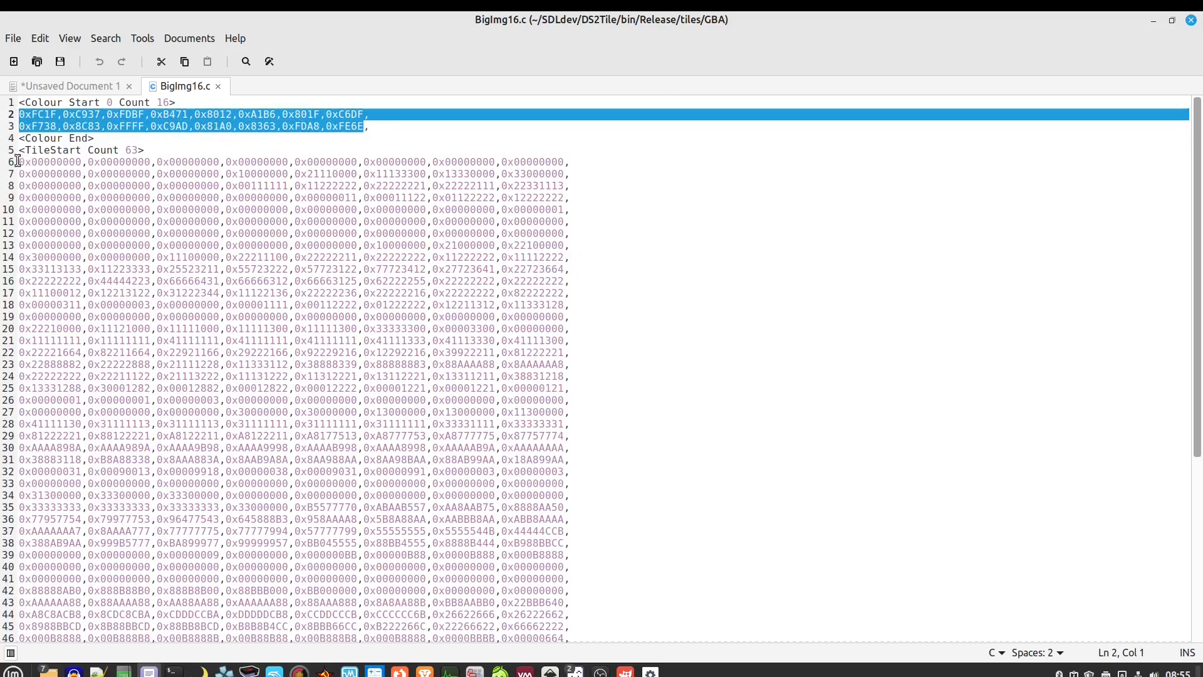
{"action": "left_click_drag", "start_coordinate": [17, 161], "coordinate": [353, 462]}
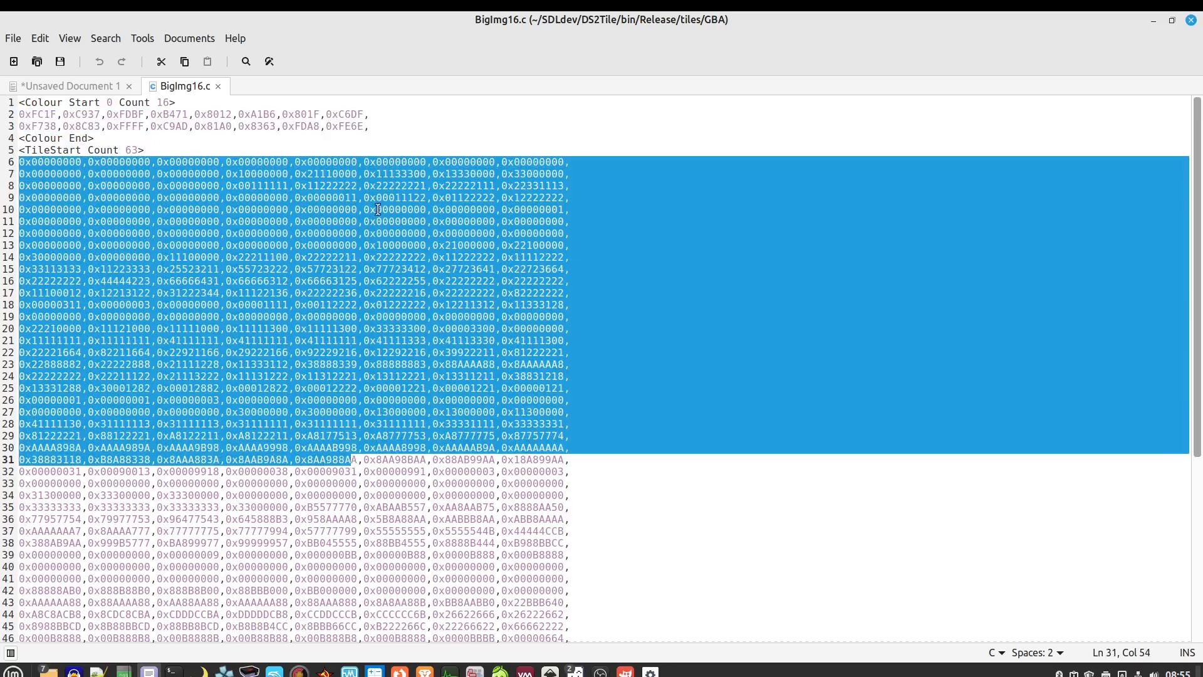
{"action": "scroll", "coordinate": [393, 309], "scroll_direction": "down", "scroll_amount": 5}
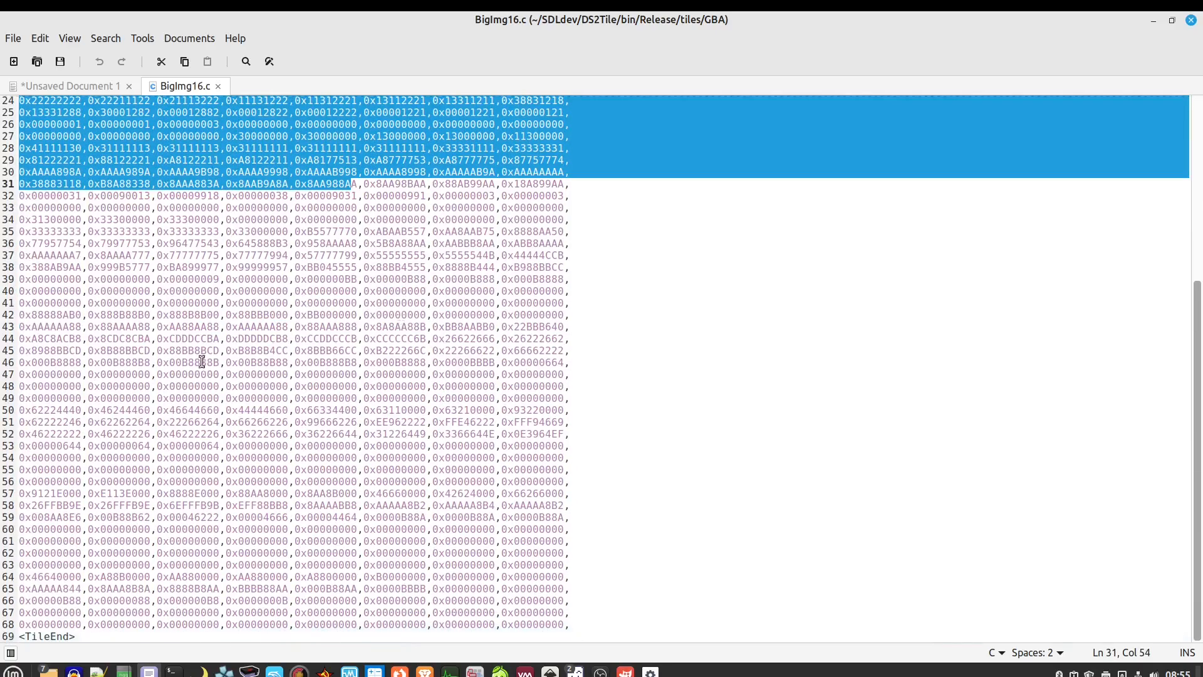
{"action": "scroll", "coordinate": [203, 360], "scroll_direction": "up", "scroll_amount": 5}
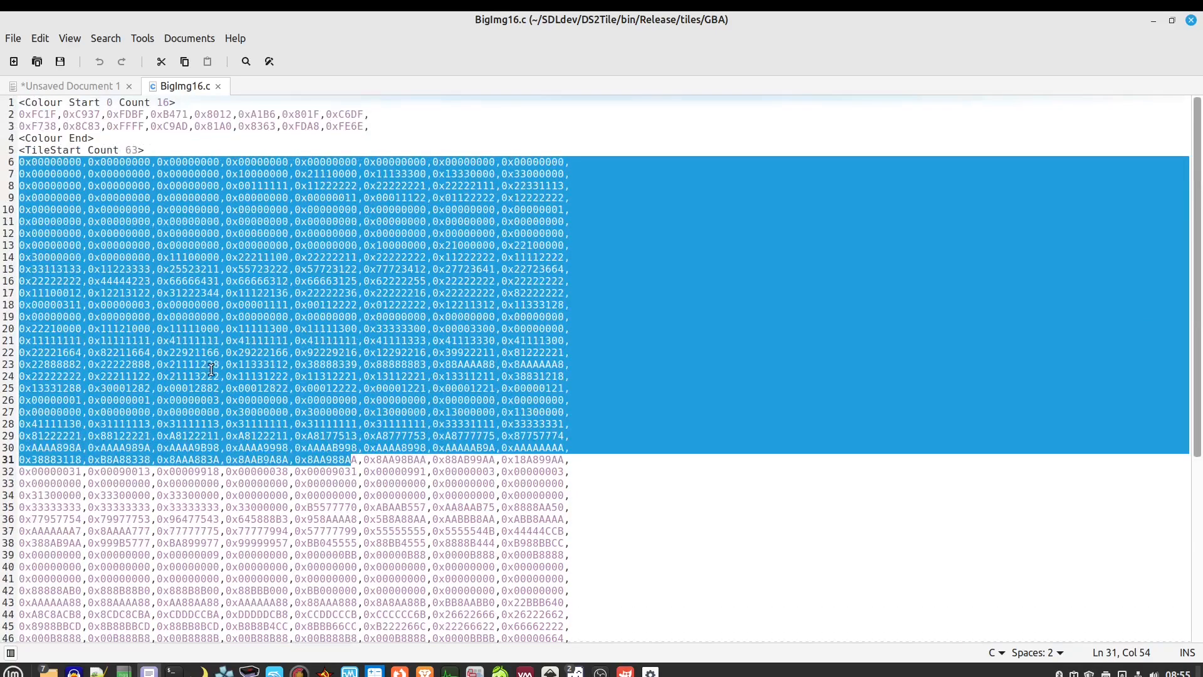
{"action": "left_click", "coordinate": [218, 87]}
Restore and move the DS2Tile folder window aside, then select Floors1.png in the GBA folder
{"action": "double_click", "coordinate": [314, 25]}
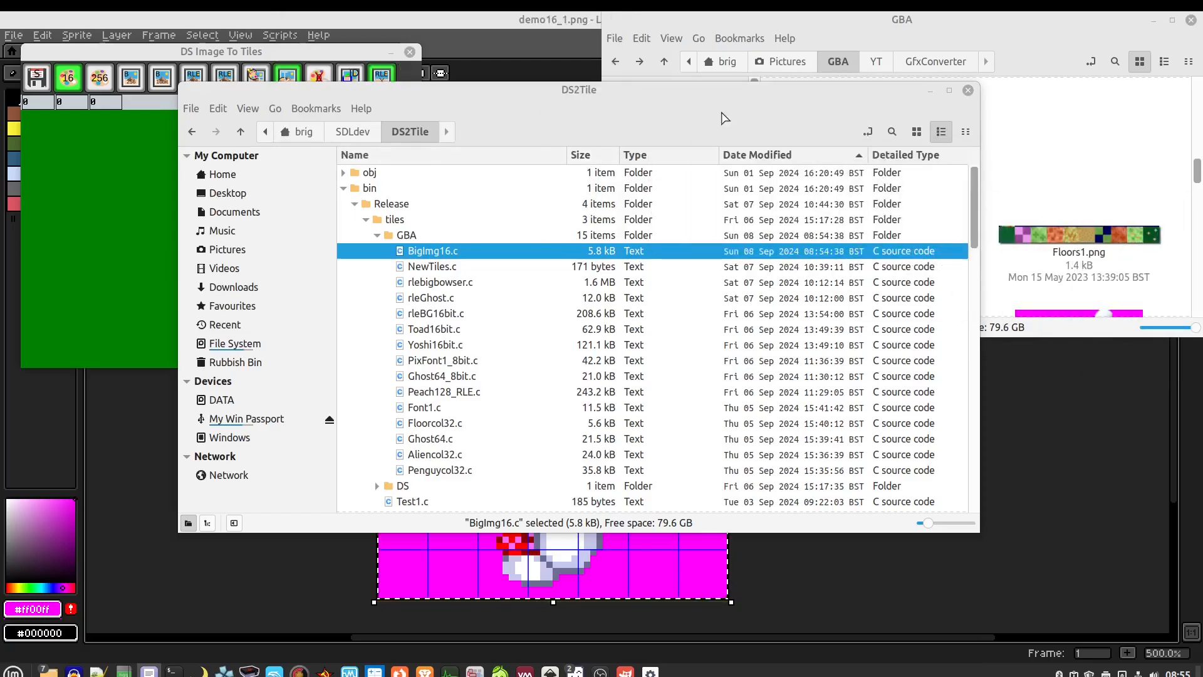
{"action": "left_click_drag", "start_coordinate": [635, 108], "coordinate": [1202, 262]}
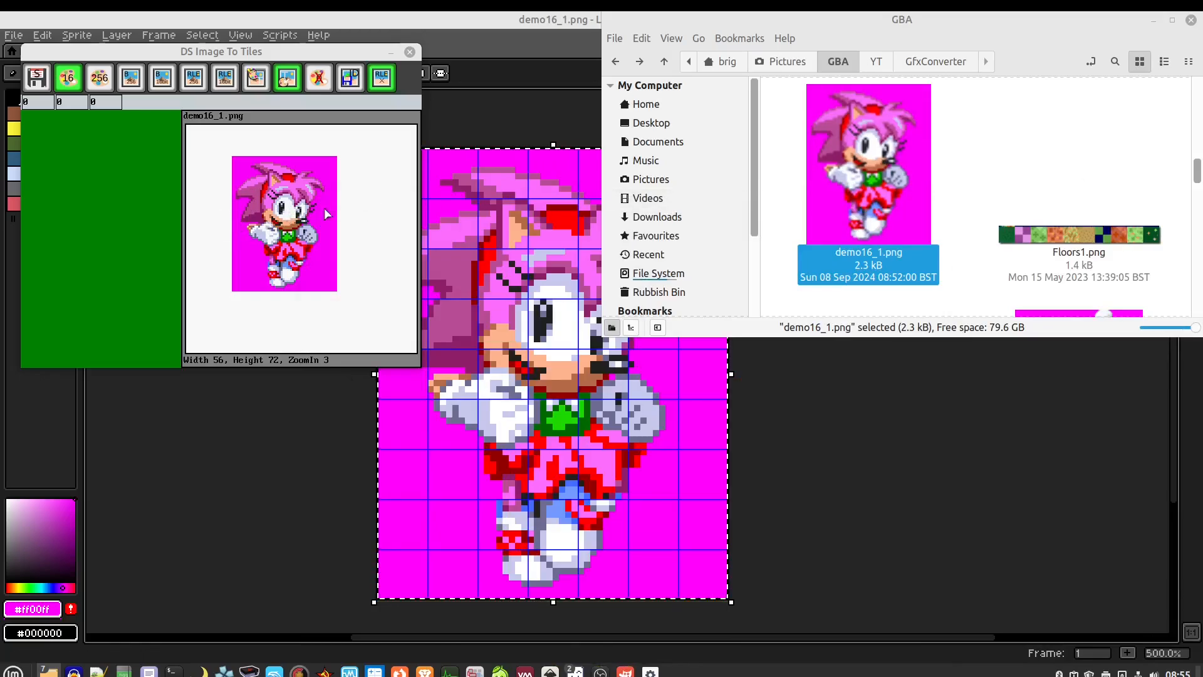
{"action": "scroll", "coordinate": [952, 195], "scroll_direction": "up", "scroll_amount": 2}
{"action": "scroll", "coordinate": [952, 195], "scroll_direction": "up", "scroll_amount": 5}
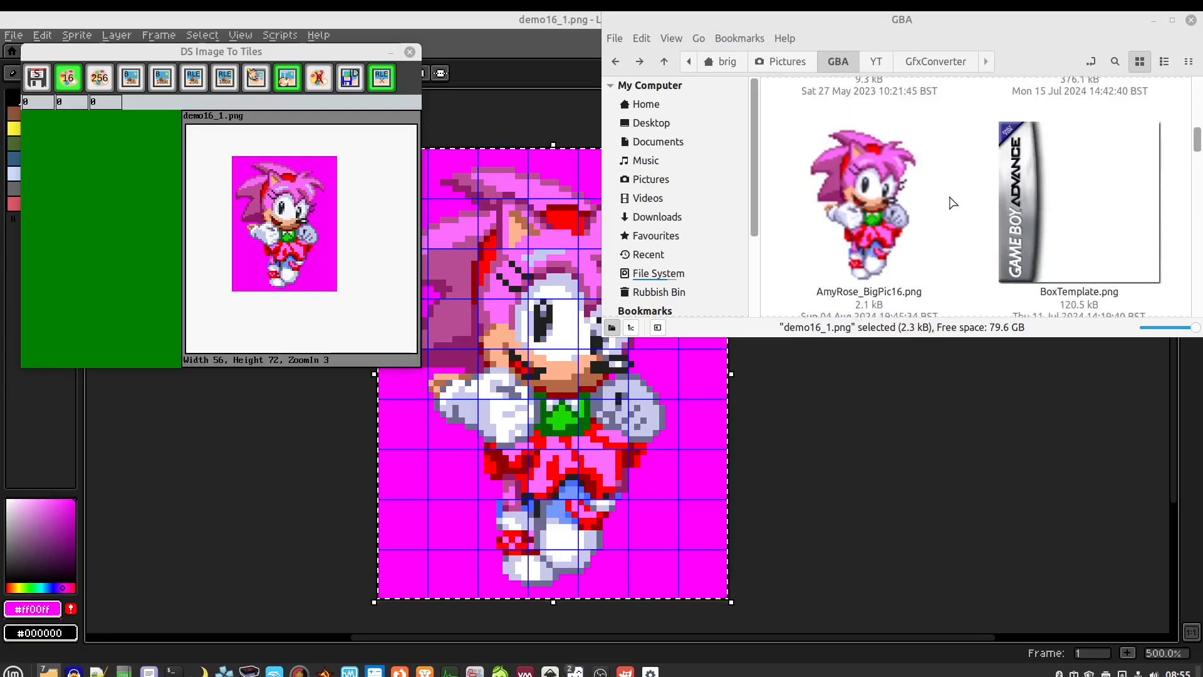
{"action": "scroll", "coordinate": [952, 201], "scroll_direction": "down", "scroll_amount": 8}
{"action": "left_click", "coordinate": [1040, 204]}
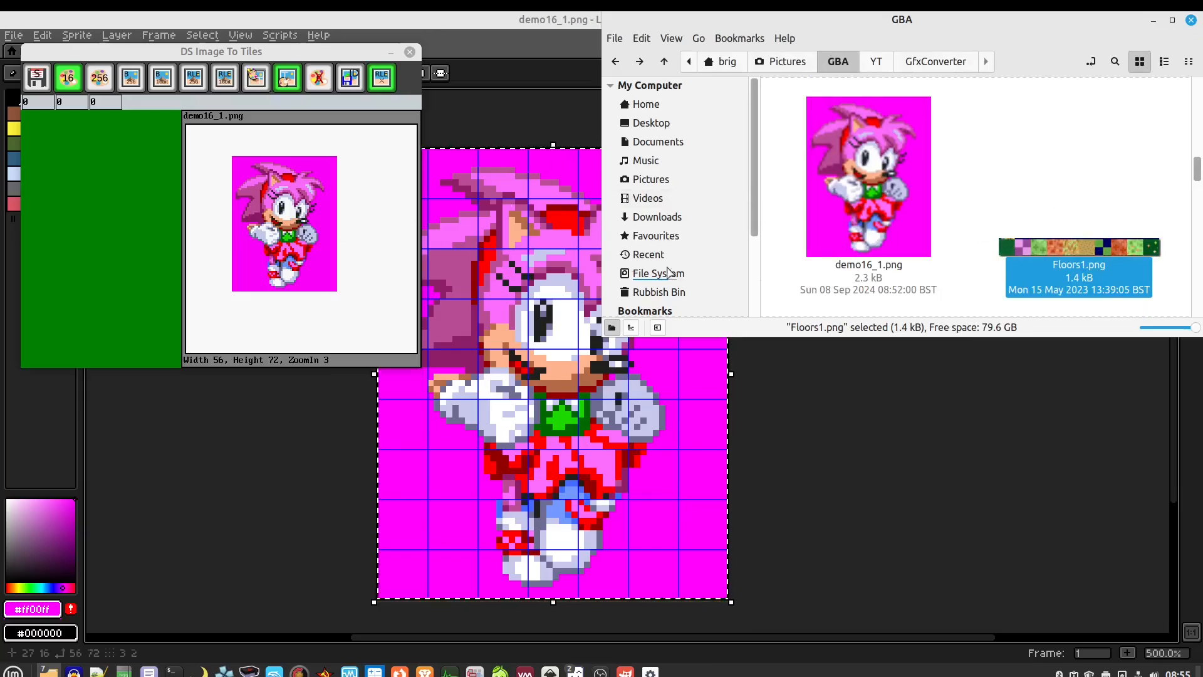
Open Floors1.png with LibreSprite from its right-click Open With menu
{"action": "right_click", "coordinate": [1047, 246]}
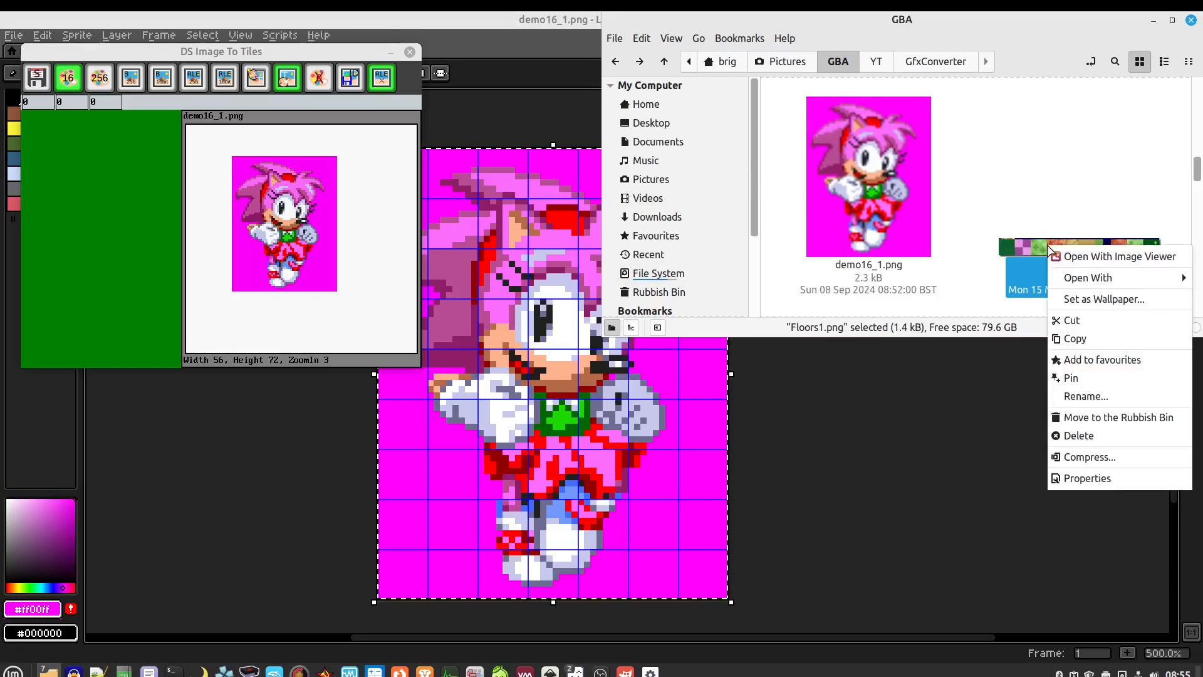
{"action": "mouse_move", "coordinate": [1091, 279]}
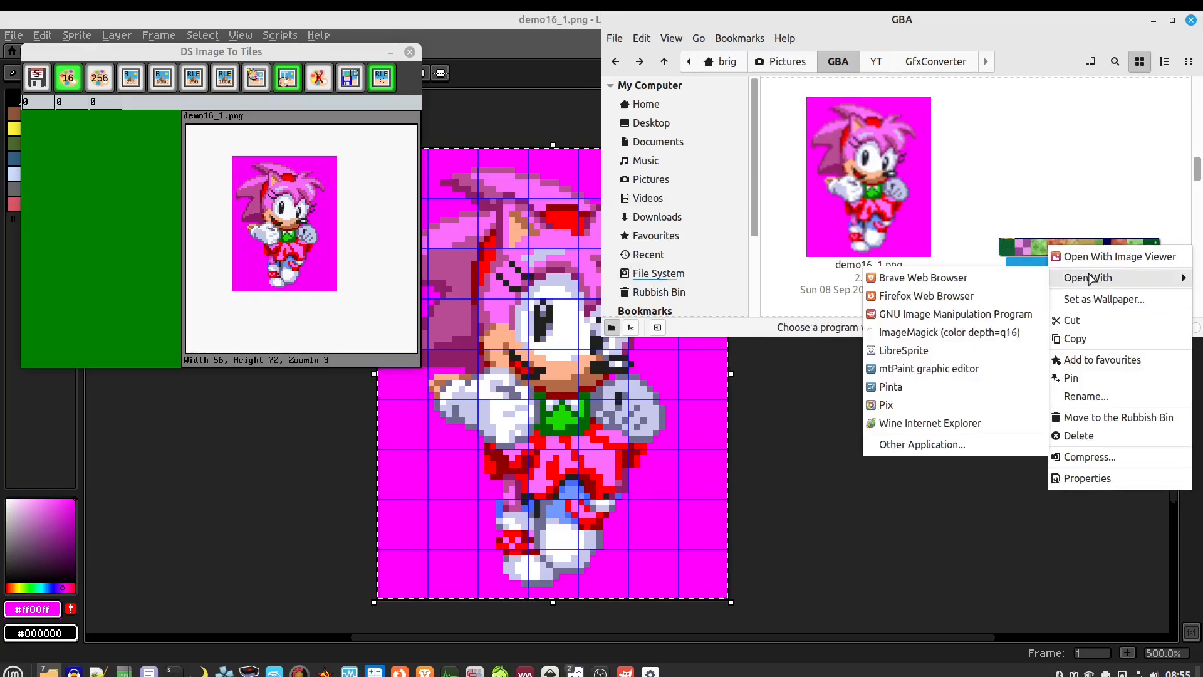
{"action": "left_click", "coordinate": [925, 351]}
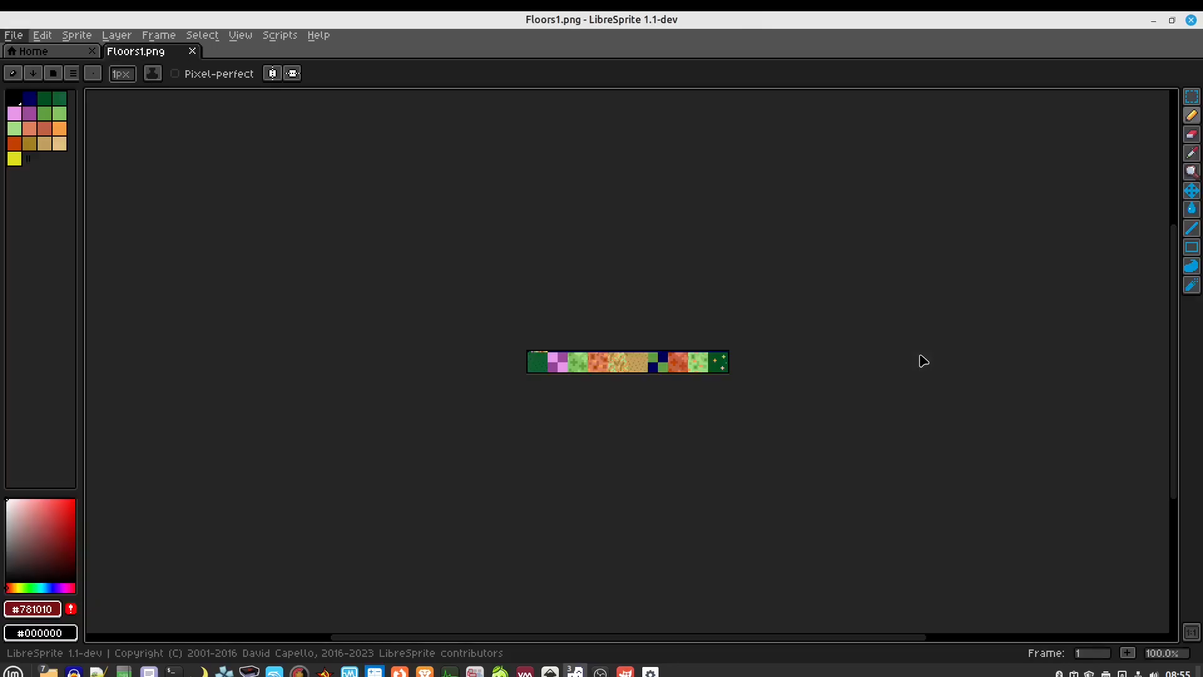
Turn on the grid overlay via View > Show > Grid
{"action": "scroll", "coordinate": [649, 341], "scroll_direction": "up", "scroll_amount": 5}
{"action": "scroll", "coordinate": [518, 312], "scroll_direction": "down", "scroll_amount": 2}
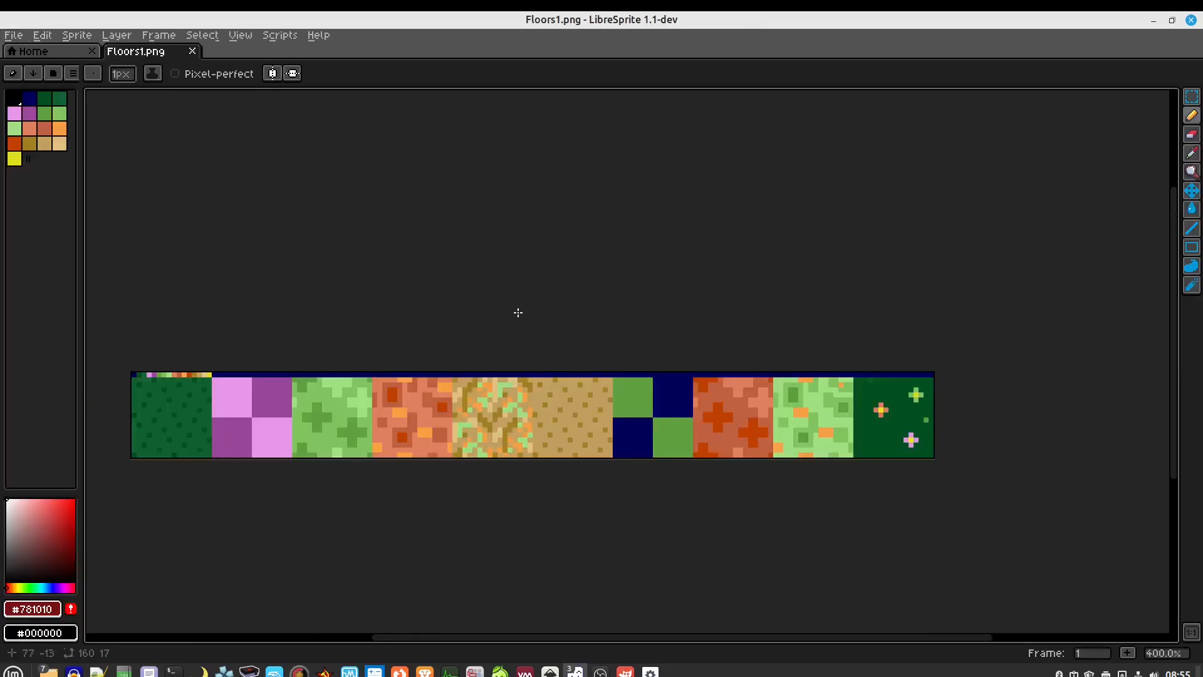
{"action": "left_click", "coordinate": [233, 38]}
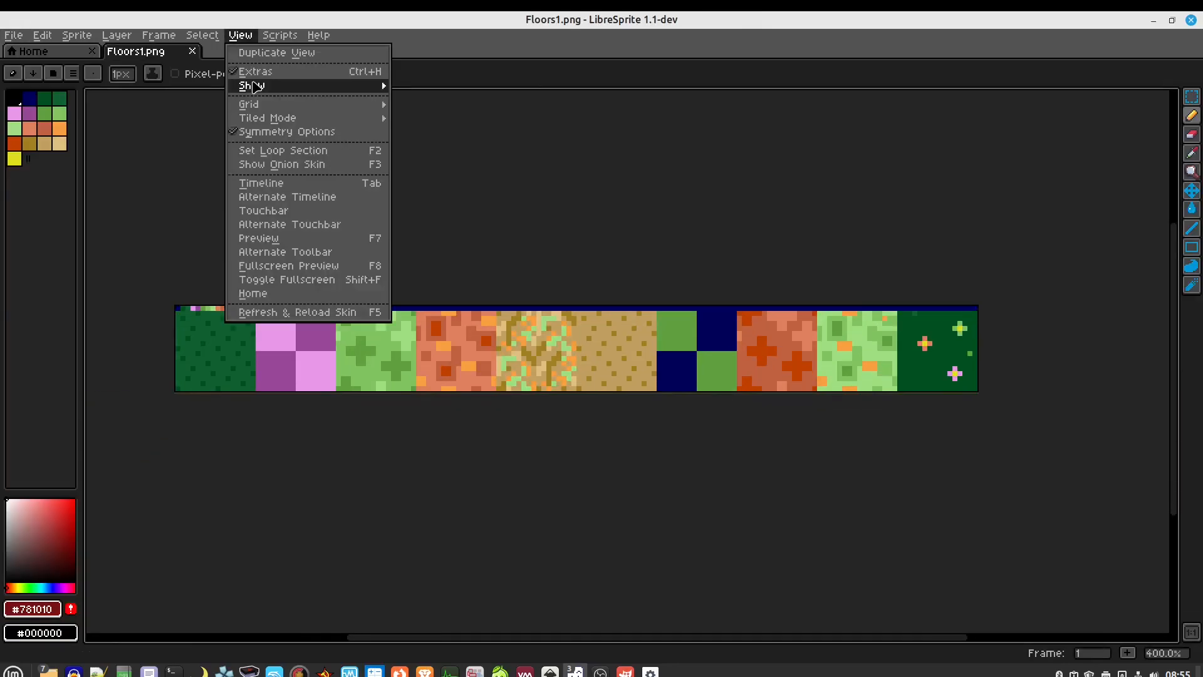
{"action": "mouse_move", "coordinate": [254, 86]}
{"action": "left_click", "coordinate": [506, 114]}
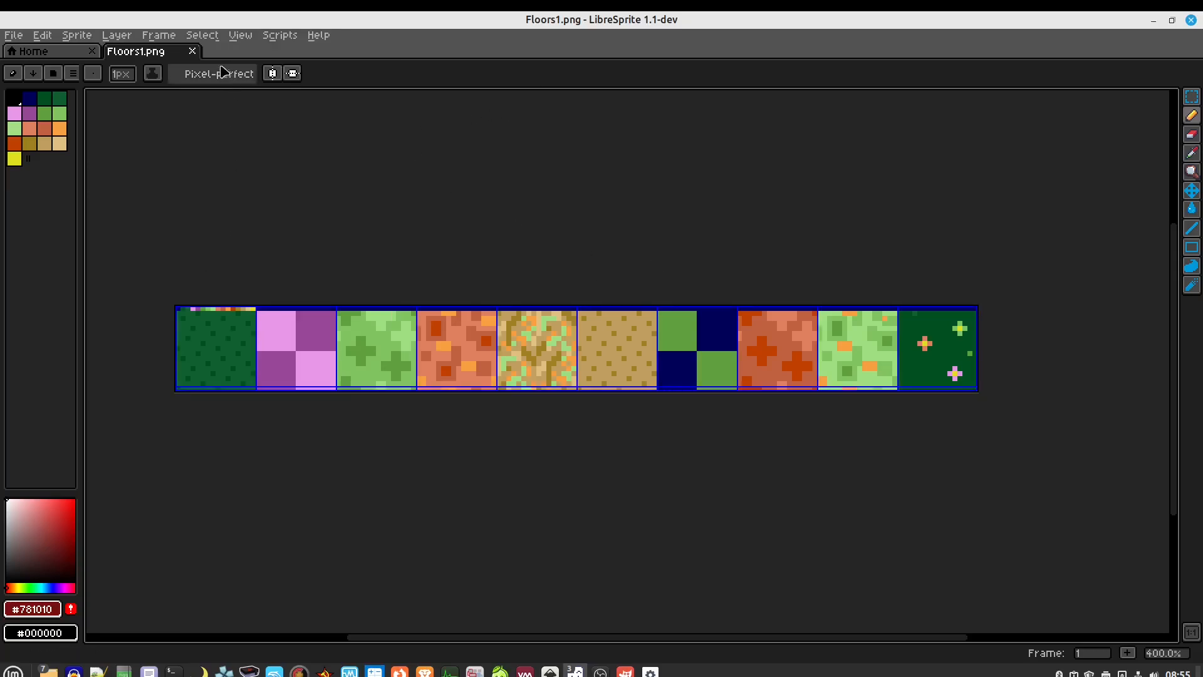
In Grid Settings, set the grid's Y offset to 1 so it frames each 16×16 tile
{"action": "left_click", "coordinate": [241, 35]}
{"action": "mouse_move", "coordinate": [250, 104]}
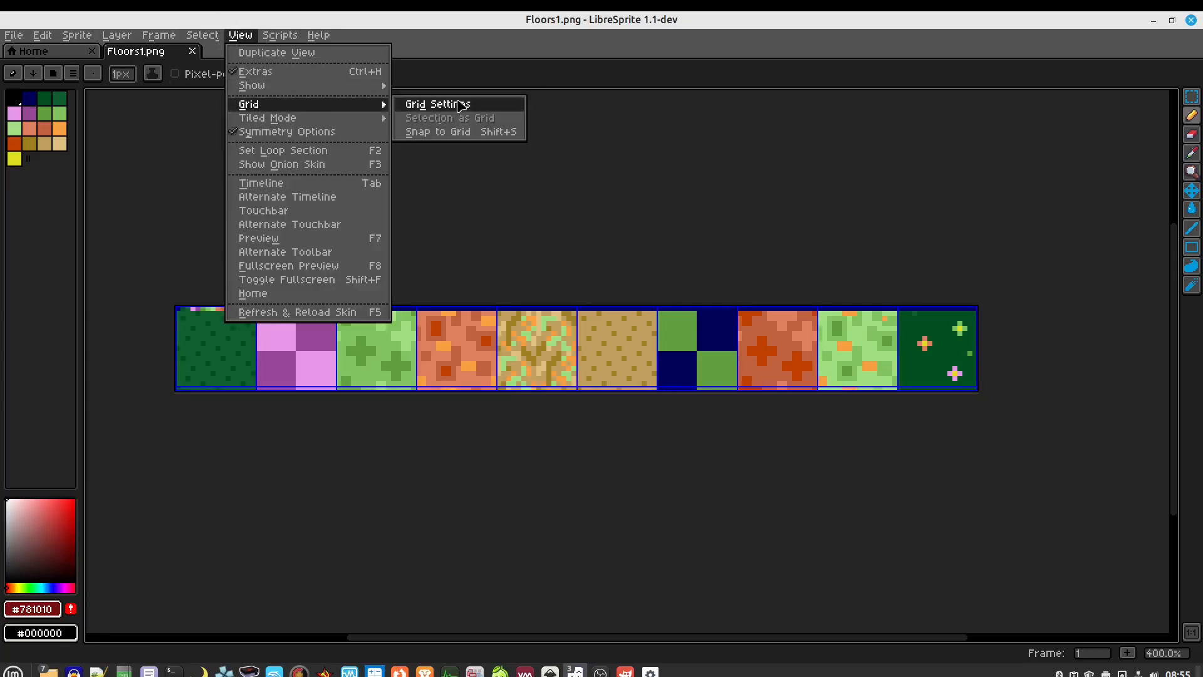
{"action": "left_click", "coordinate": [432, 103]}
{"action": "left_click", "coordinate": [643, 323]}
{"action": "left_click_drag", "start_coordinate": [643, 322], "coordinate": [629, 321]}
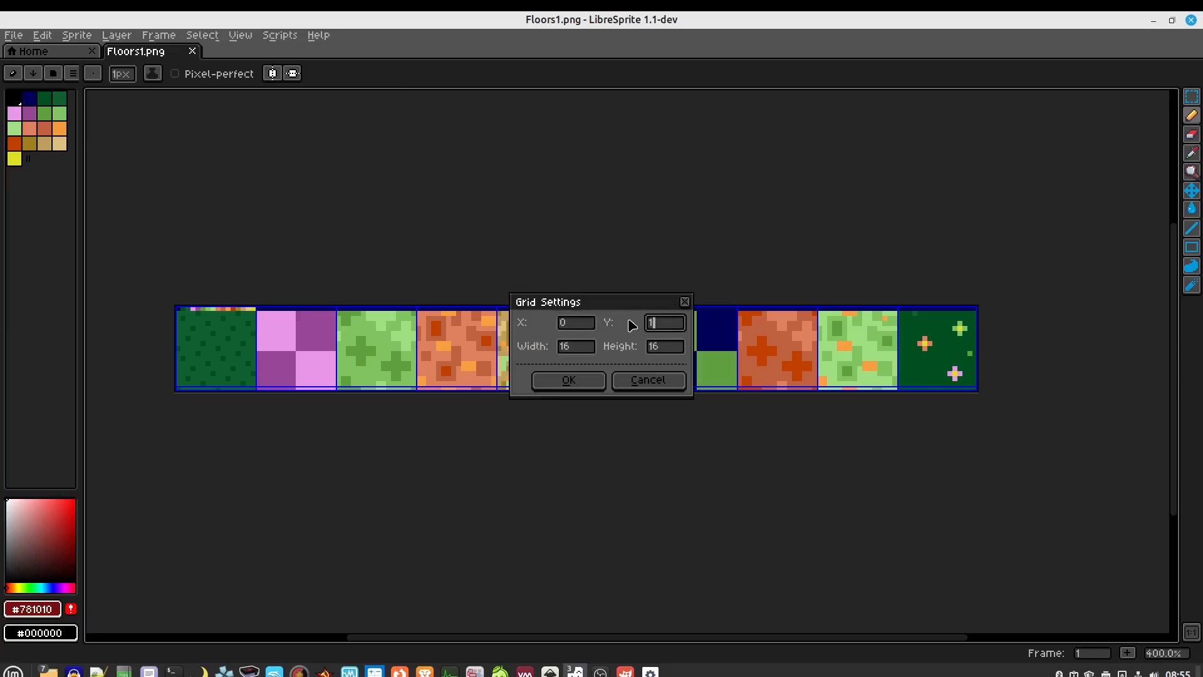
{"action": "left_click", "coordinate": [569, 380]}
{"action": "scroll", "coordinate": [191, 315], "scroll_direction": "up", "scroll_amount": 5}
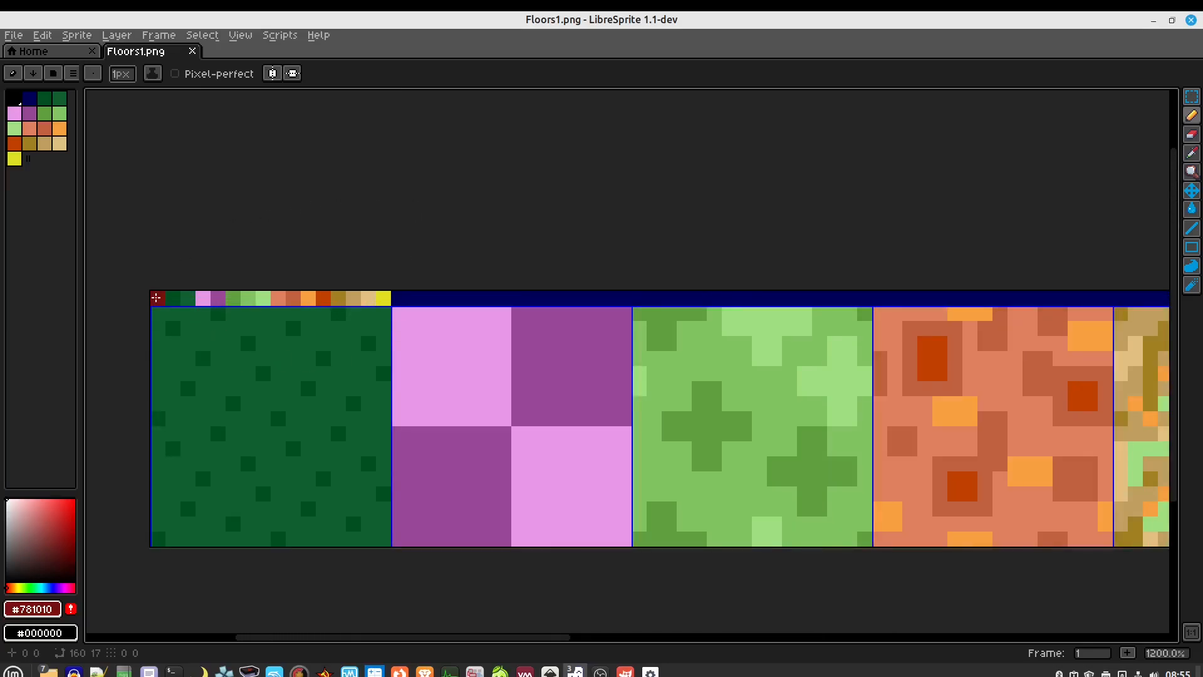
{"action": "scroll", "coordinate": [502, 207], "scroll_direction": "down", "scroll_amount": 3}
{"action": "scroll", "coordinate": [636, 152], "scroll_direction": "right", "scroll_amount": 2}
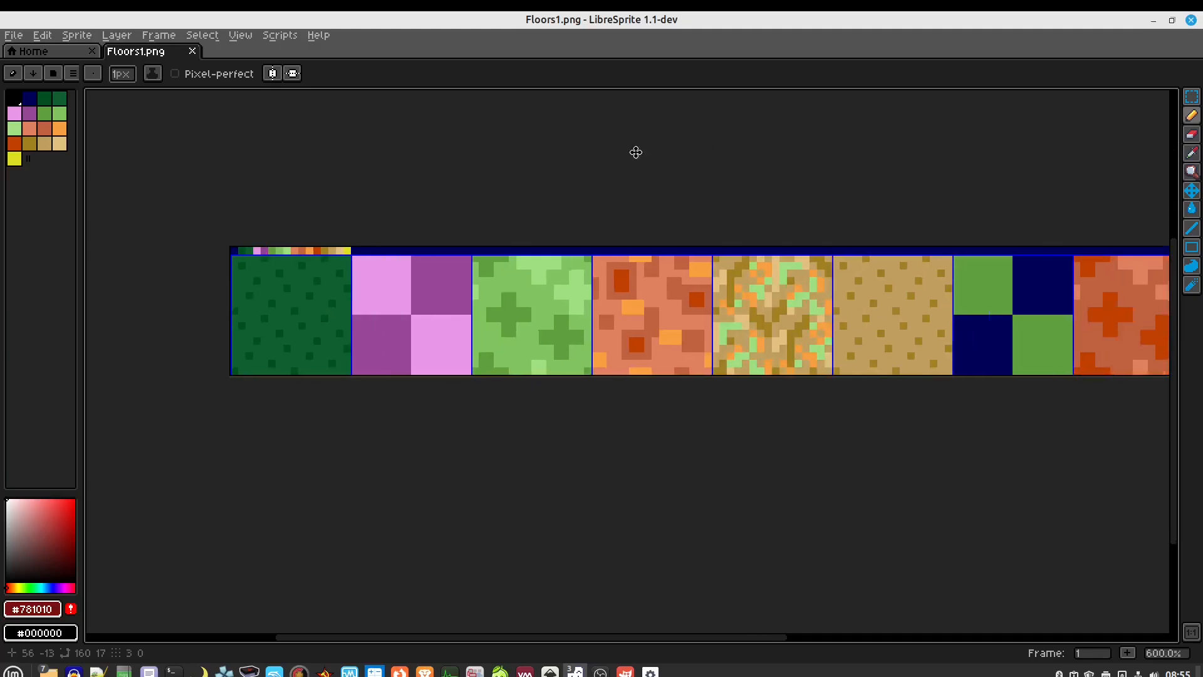
{"action": "scroll", "coordinate": [636, 153], "scroll_direction": "right", "scroll_amount": 1}
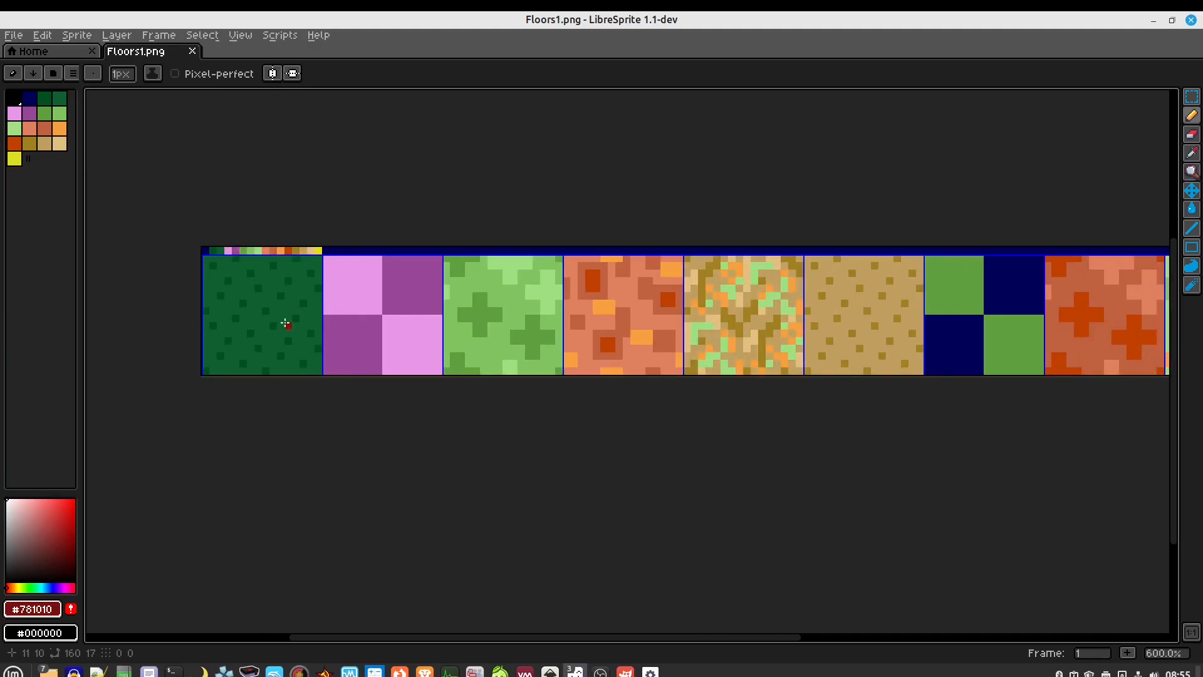
{"action": "left_click_drag", "start_coordinate": [849, 312], "coordinate": [719, 295]}
{"action": "left_click_drag", "start_coordinate": [959, 397], "coordinate": [938, 381]}
{"action": "scroll", "coordinate": [783, 376], "scroll_direction": "down", "scroll_amount": 1}
{"action": "left_click_drag", "start_coordinate": [513, 376], "coordinate": [545, 374]}
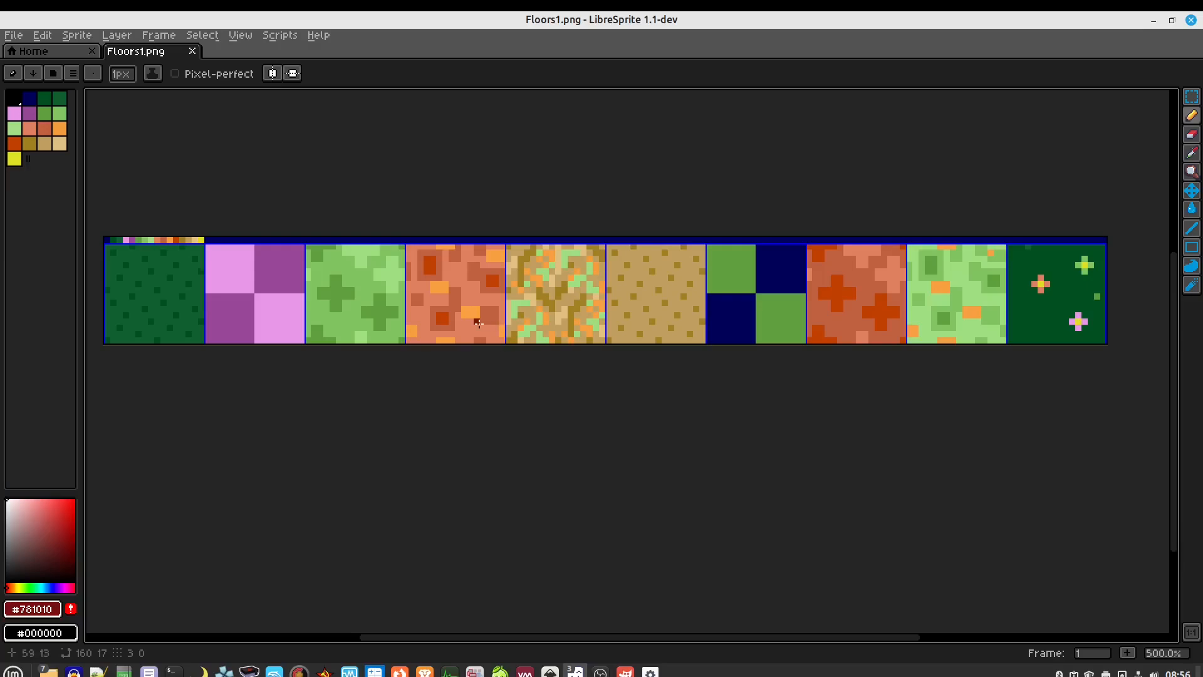
{"action": "scroll", "coordinate": [138, 268], "scroll_direction": "up", "scroll_amount": 4}
{"action": "left_click_drag", "start_coordinate": [396, 264], "coordinate": [435, 305]}
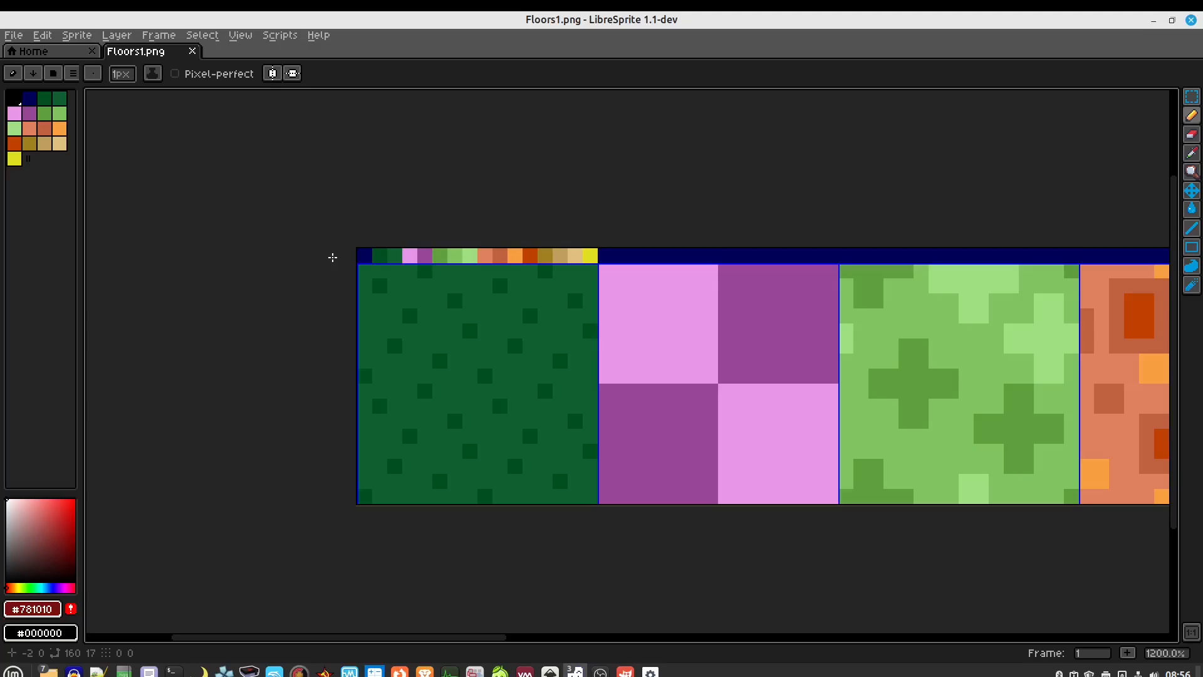
{"action": "scroll", "coordinate": [332, 257], "scroll_direction": "down", "scroll_amount": 1}
{"action": "scroll", "coordinate": [769, 180], "scroll_direction": "right", "scroll_amount": 3}
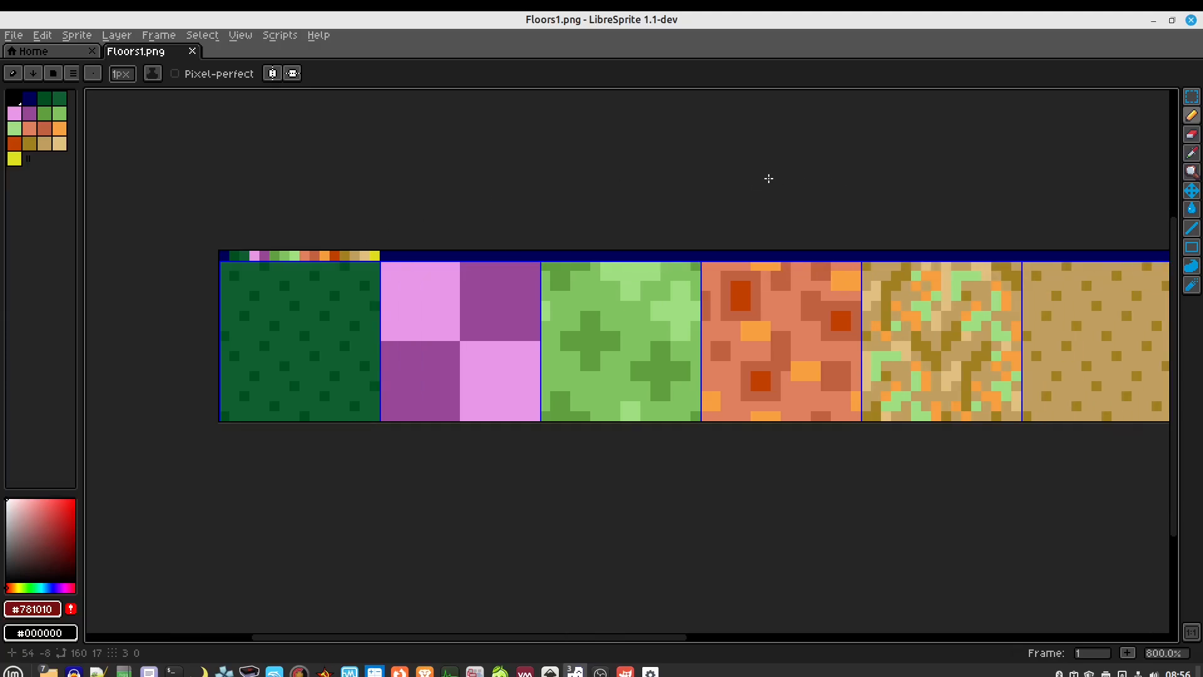
{"action": "scroll", "coordinate": [769, 180], "scroll_direction": "down", "scroll_amount": 1}
{"action": "scroll", "coordinate": [698, 182], "scroll_direction": "right", "scroll_amount": 3}
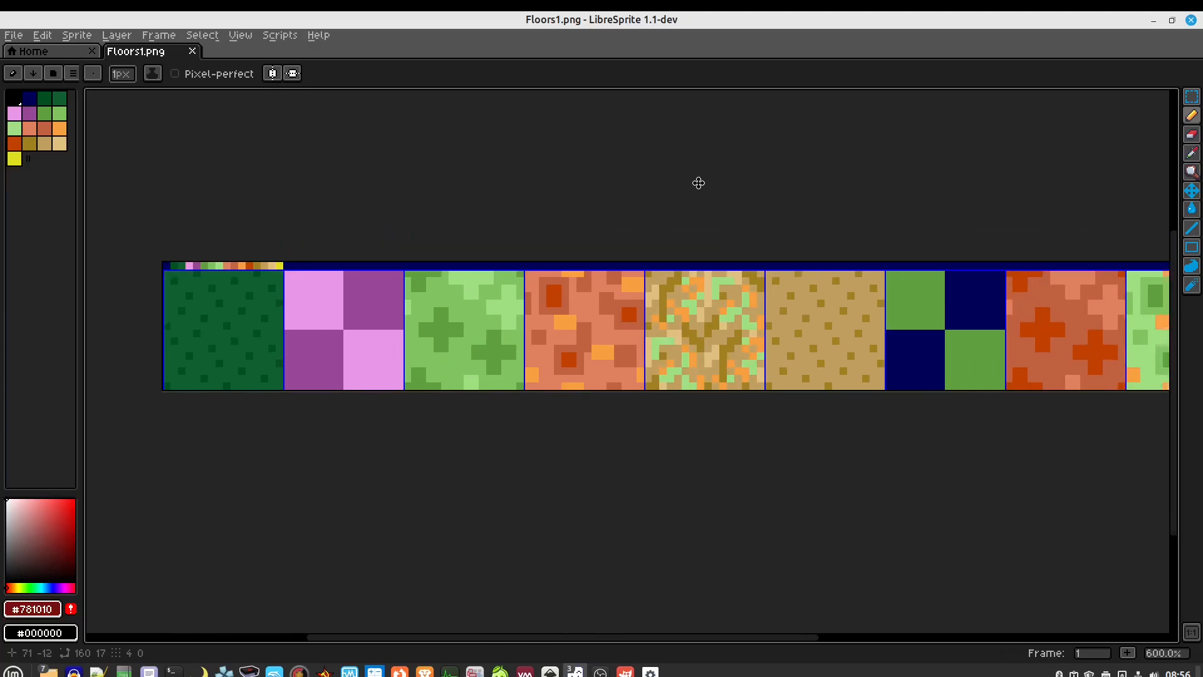
{"action": "scroll", "coordinate": [679, 191], "scroll_direction": "down", "scroll_amount": 1}
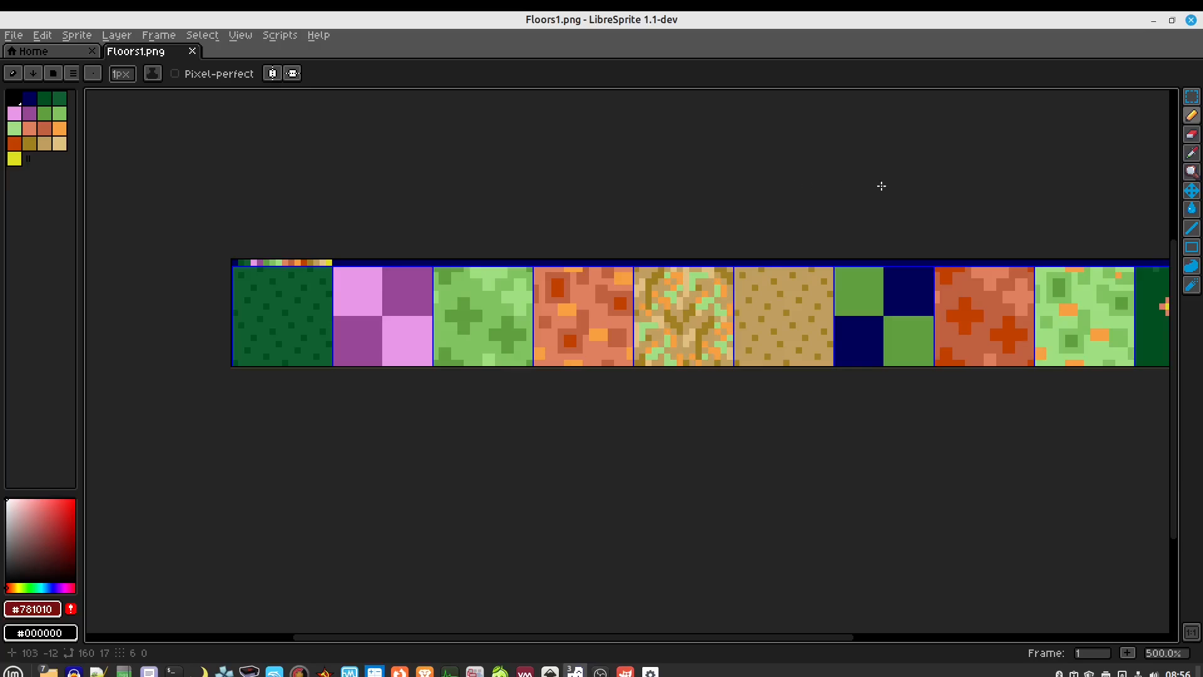
{"action": "scroll", "coordinate": [752, 179], "scroll_direction": "right", "scroll_amount": 3}
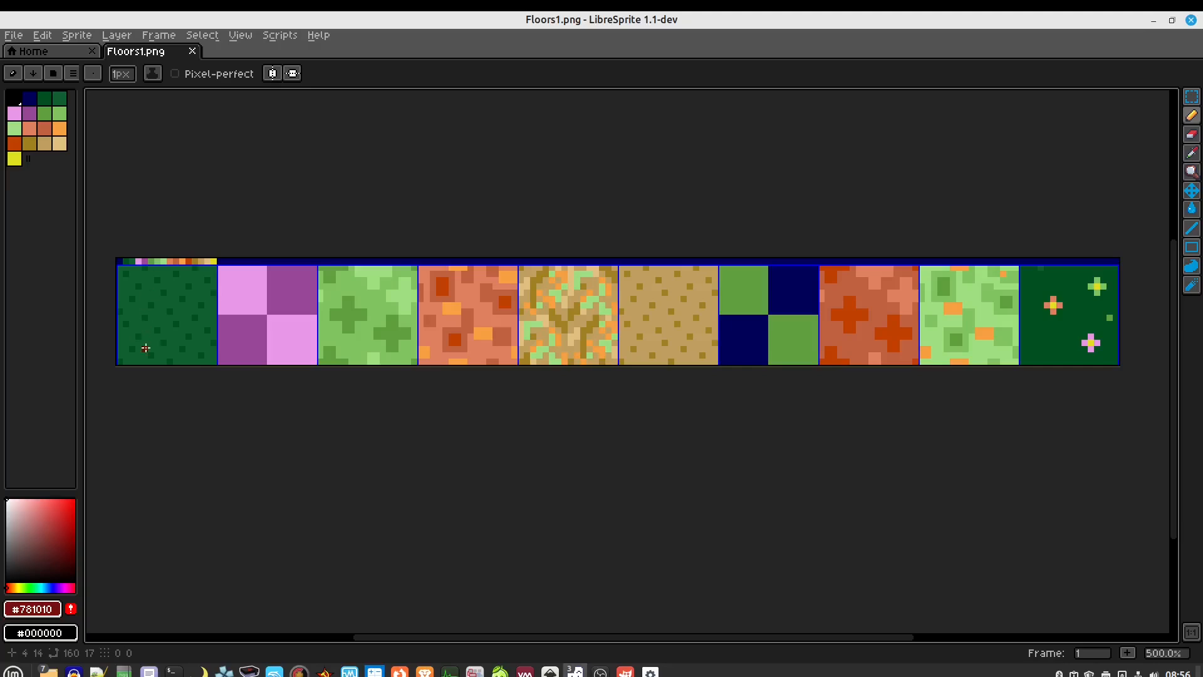
{"action": "scroll", "coordinate": [130, 282], "scroll_direction": "up", "scroll_amount": 2}
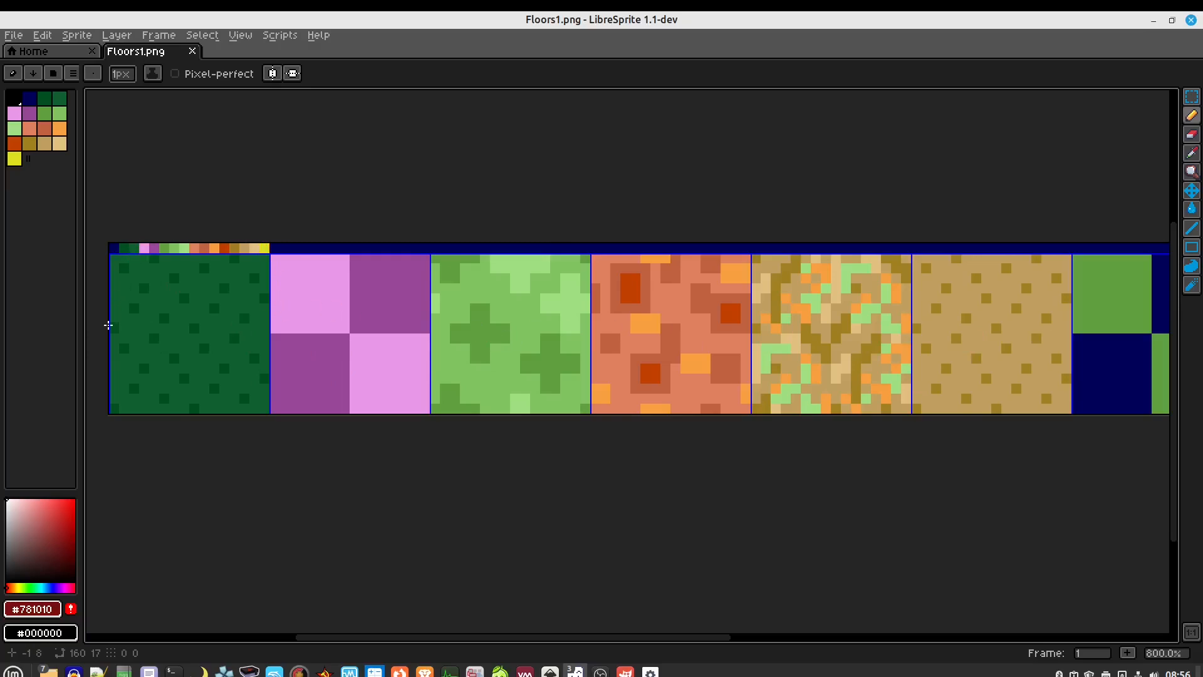
{"action": "scroll", "coordinate": [121, 325], "scroll_direction": "up", "scroll_amount": 5}
{"action": "left_click", "coordinate": [349, 389]}
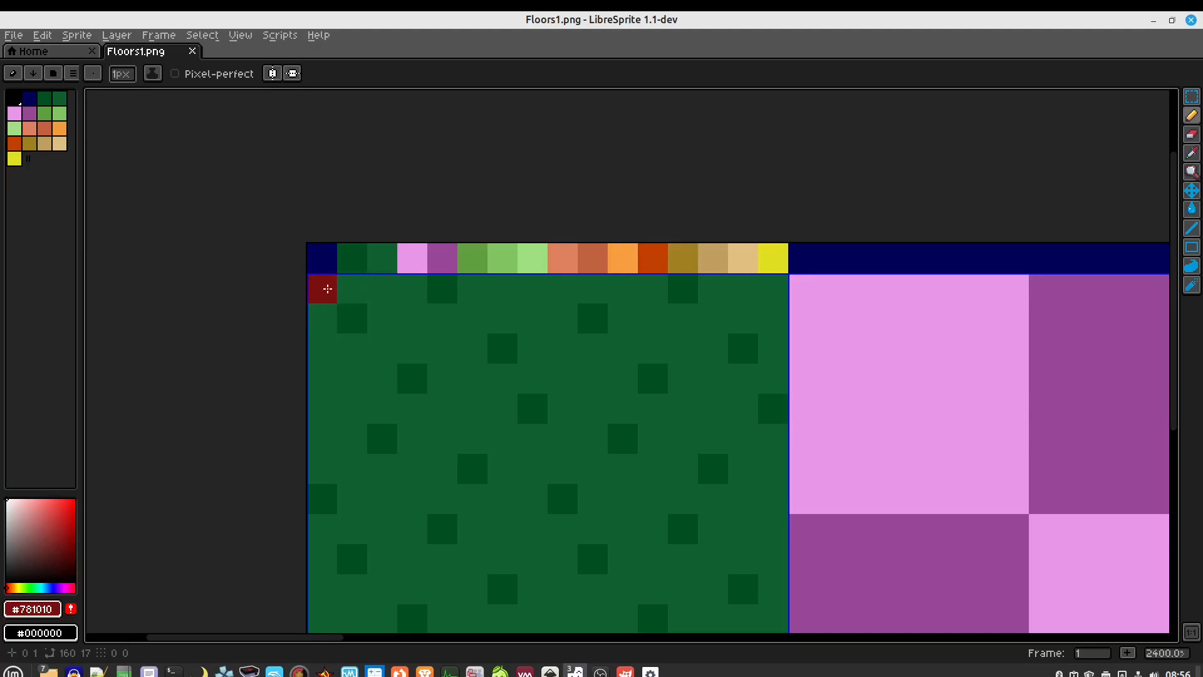
{"action": "key", "text": "i"}
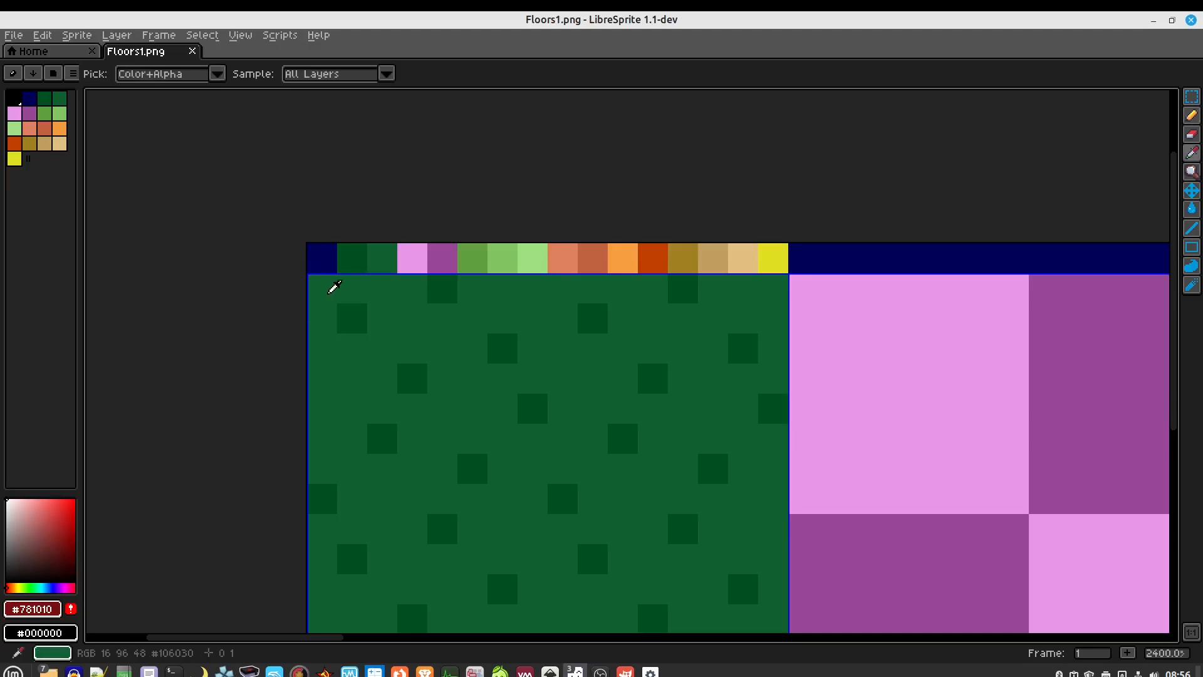
{"action": "left_click", "coordinate": [327, 286]}
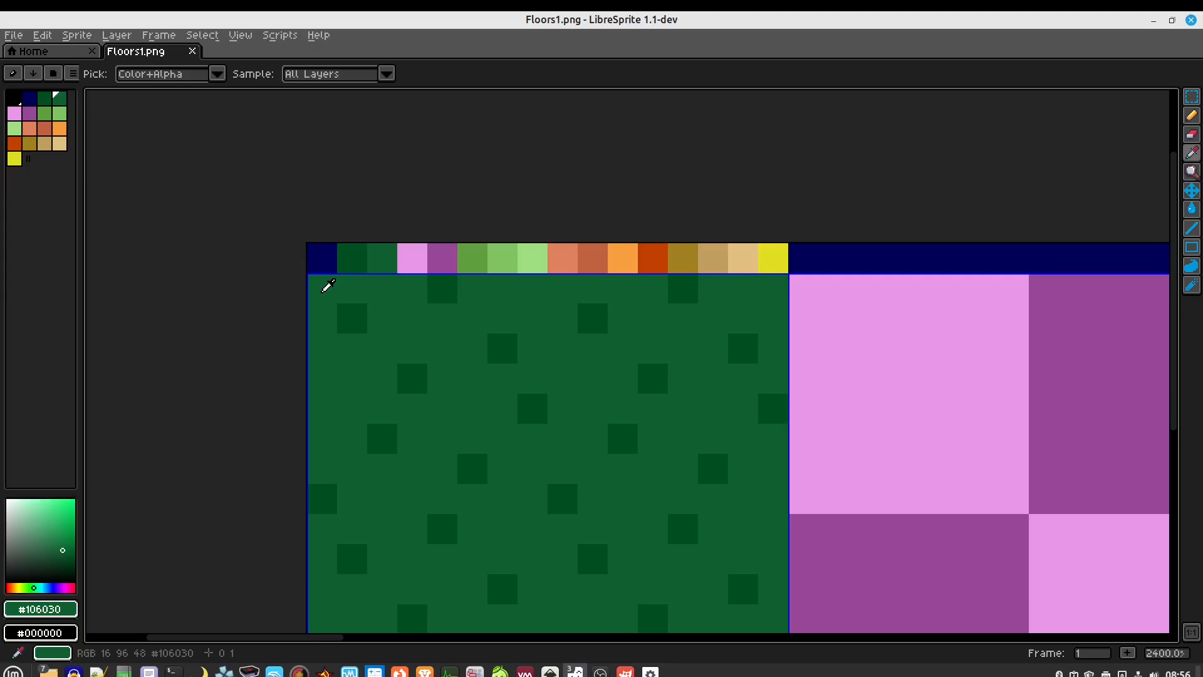
{"action": "scroll", "coordinate": [326, 286], "scroll_direction": "down", "scroll_amount": 5}
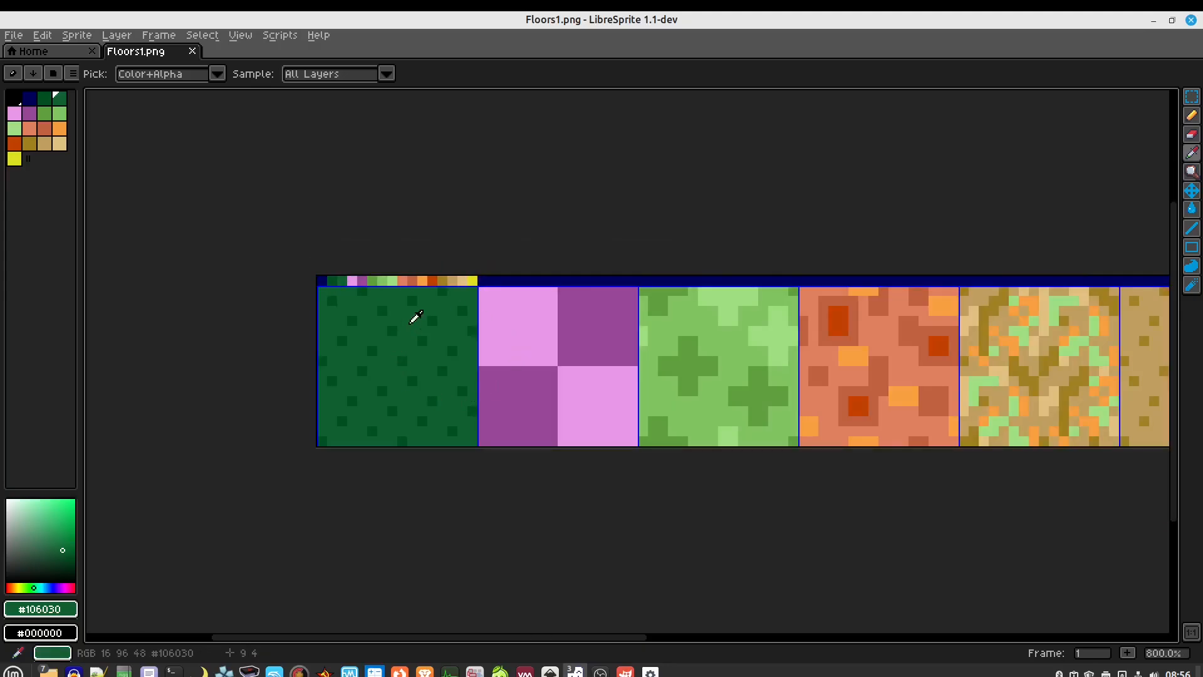
{"action": "scroll", "coordinate": [573, 324], "scroll_direction": "right", "scroll_amount": 10}
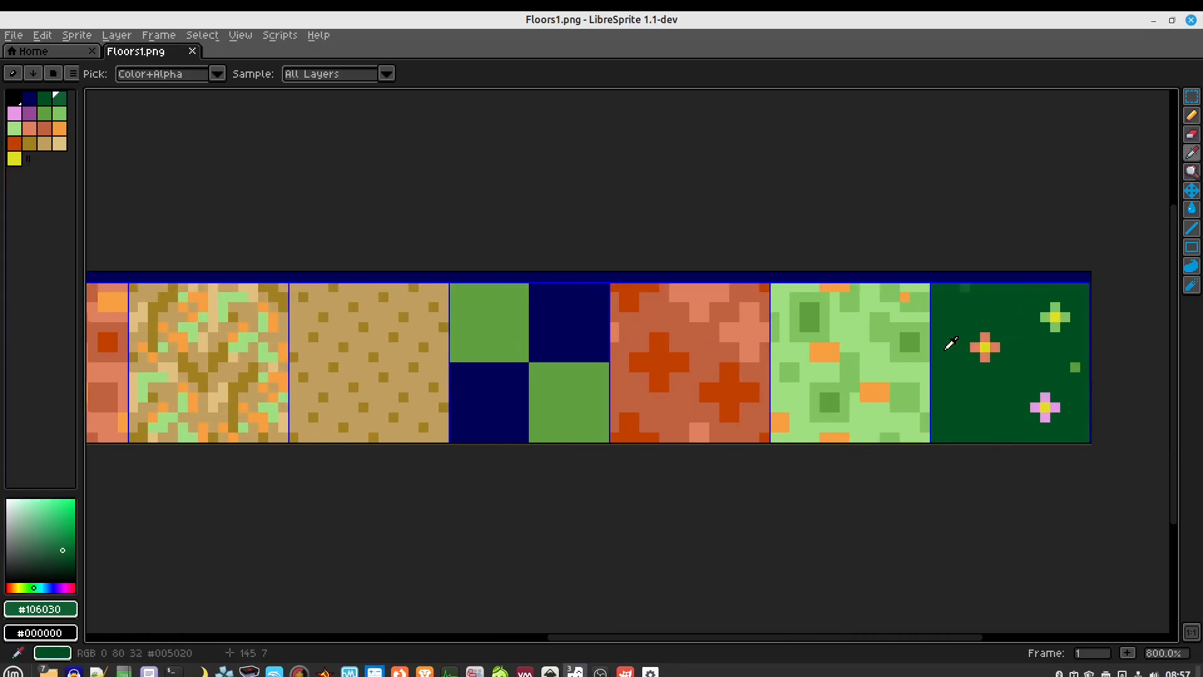
{"action": "scroll", "coordinate": [685, 397], "scroll_direction": "down", "scroll_amount": 2}
{"action": "scroll", "coordinate": [427, 500], "scroll_direction": "left", "scroll_amount": 4}
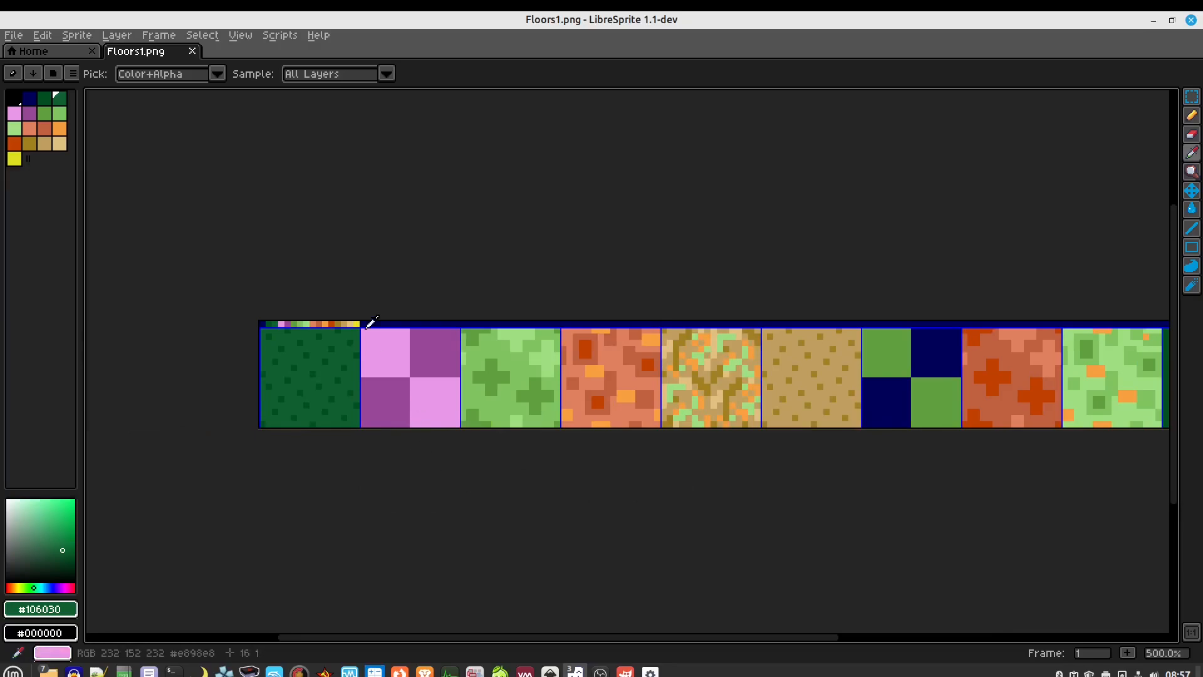
{"action": "scroll", "coordinate": [313, 330], "scroll_direction": "up", "scroll_amount": 2}
{"action": "scroll", "coordinate": [301, 368], "scroll_direction": "up", "scroll_amount": 2}
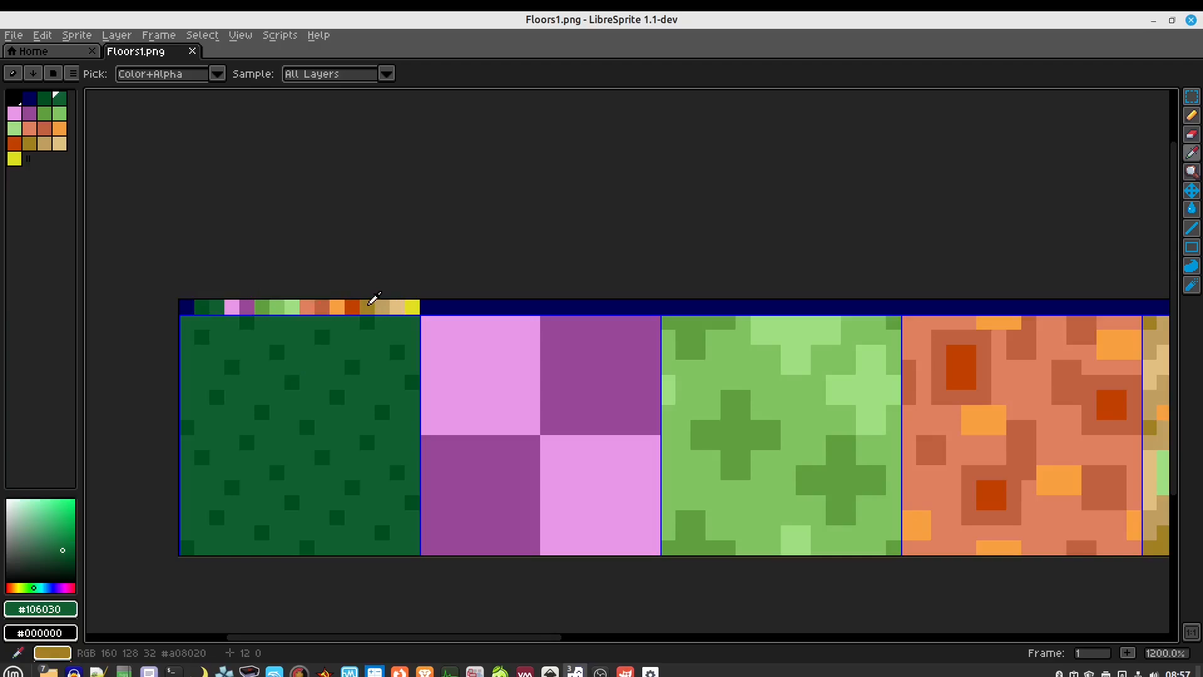
{"action": "scroll", "coordinate": [374, 297], "scroll_direction": "down", "scroll_amount": 1}
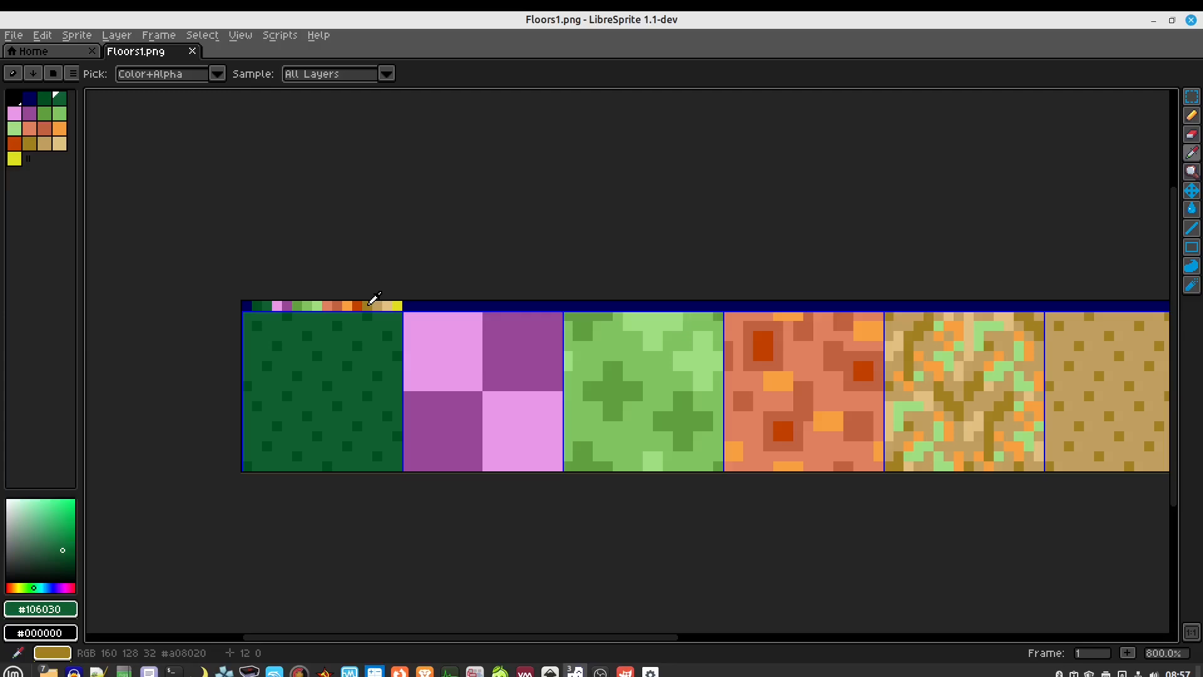
{"action": "left_click_drag", "start_coordinate": [467, 241], "coordinate": [365, 154]}
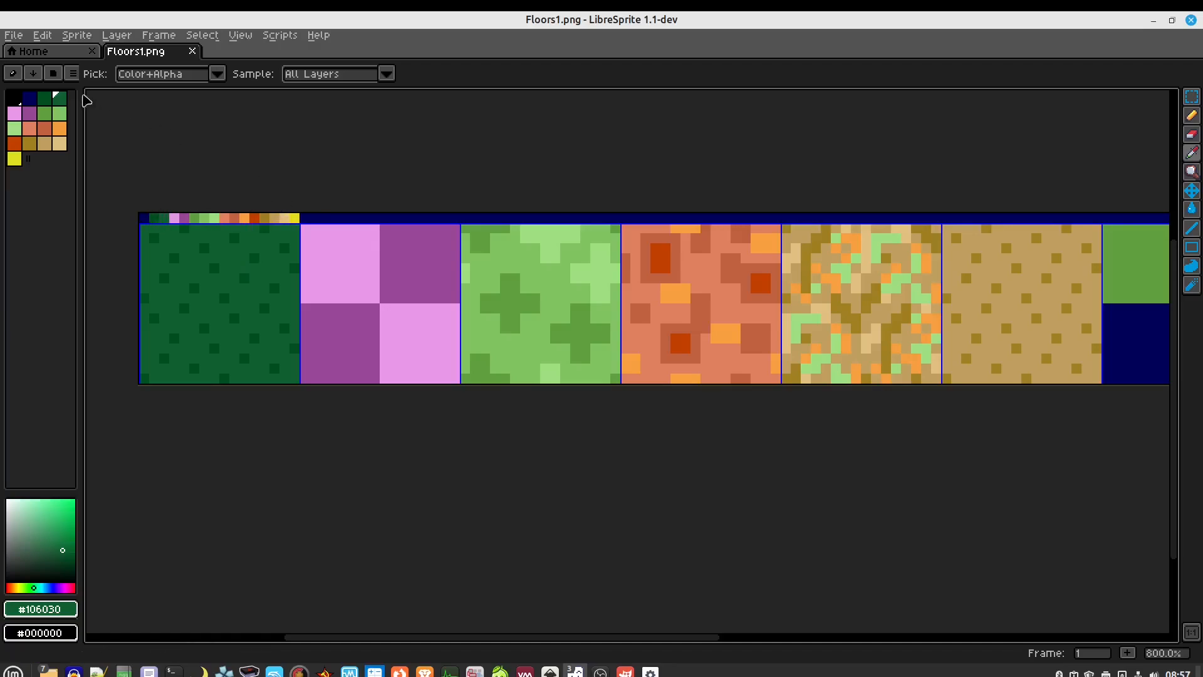
Create a new blank sprite 16 px wide and 17 px tall
{"action": "left_click", "coordinate": [14, 35]}
{"action": "left_click", "coordinate": [25, 48]}
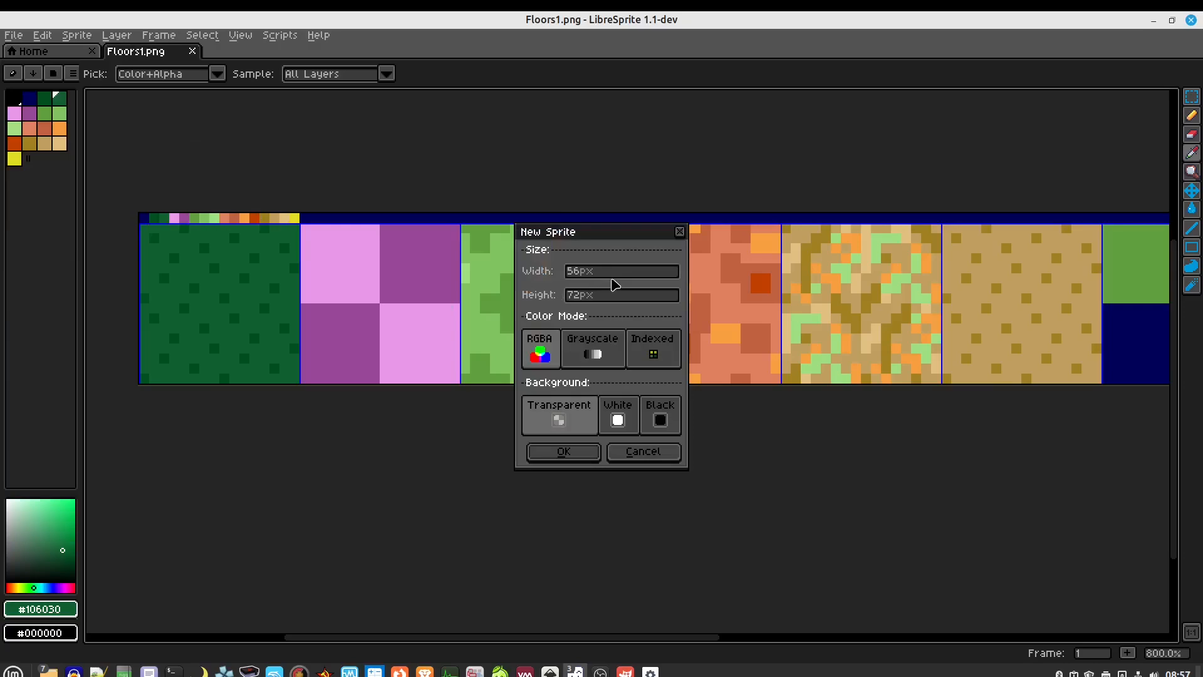
{"action": "left_click_drag", "start_coordinate": [611, 271], "coordinate": [512, 267]}
{"action": "type", "text": "16"}
{"action": "left_click_drag", "start_coordinate": [617, 299], "coordinate": [505, 308]}
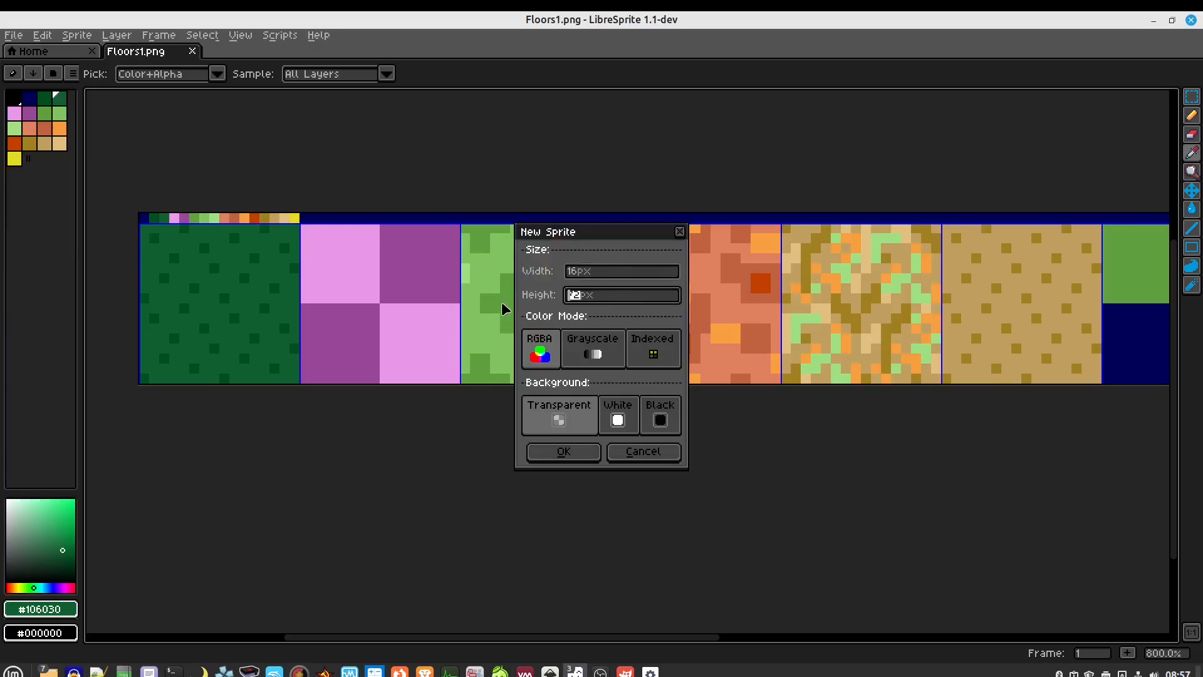
{"action": "type", "text": "17"}
{"action": "left_click", "coordinate": [563, 452]}
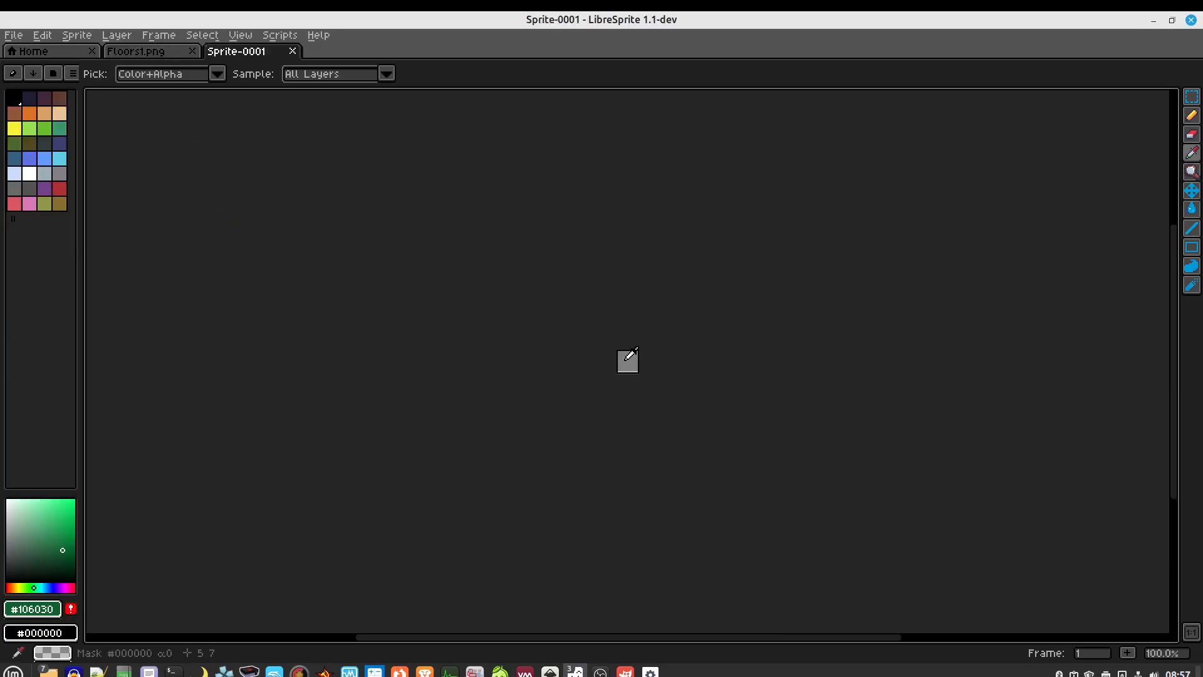
Copy the palette row from Floors1.png's top edge and paste it into Sprite-0001
{"action": "left_click", "coordinate": [161, 55]}
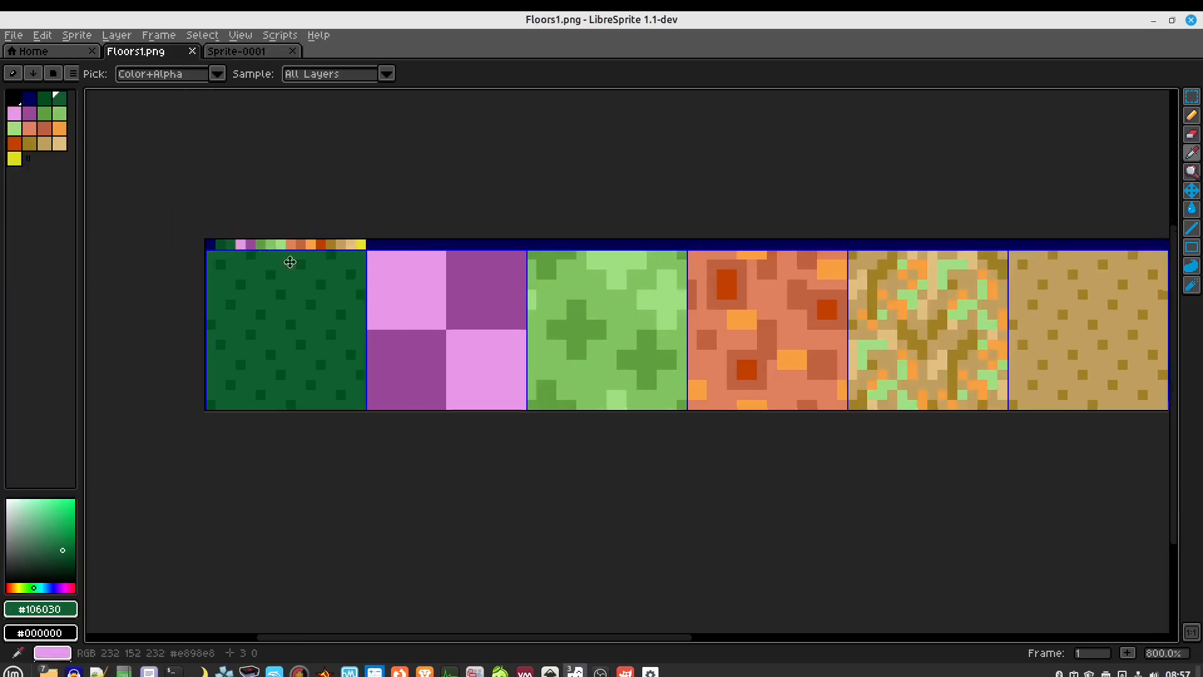
{"action": "scroll", "coordinate": [375, 289], "scroll_direction": "up", "scroll_amount": 1}
{"action": "key", "text": "m"}
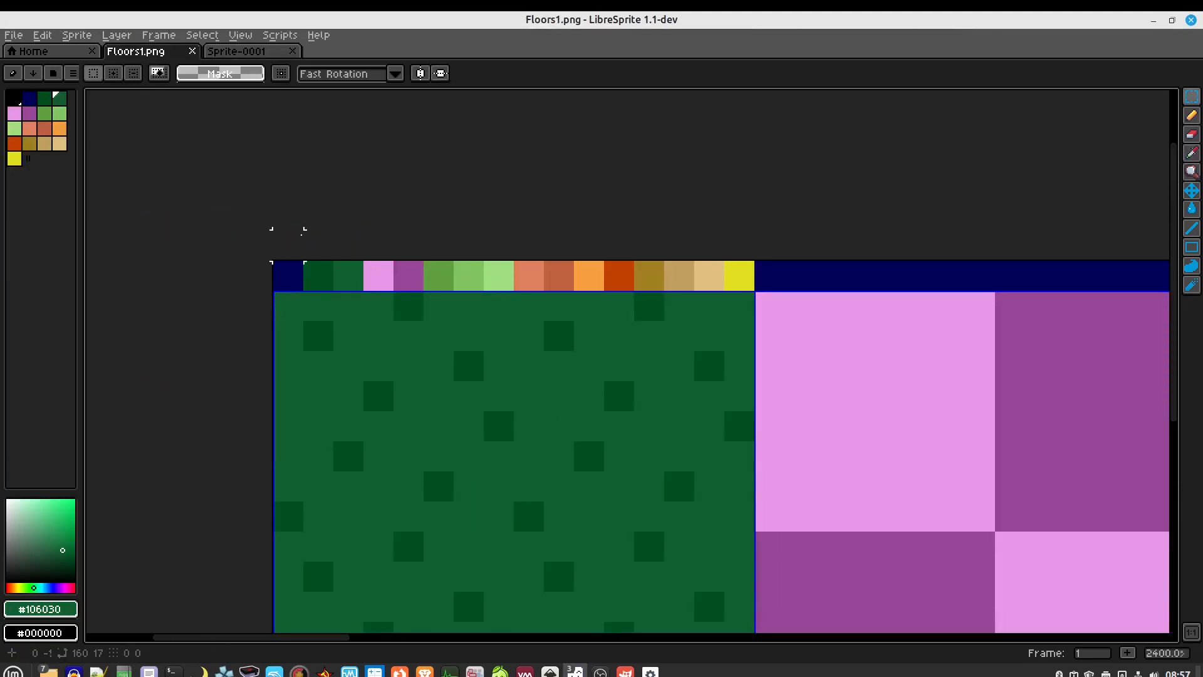
{"action": "left_click_drag", "start_coordinate": [276, 261], "coordinate": [734, 267]}
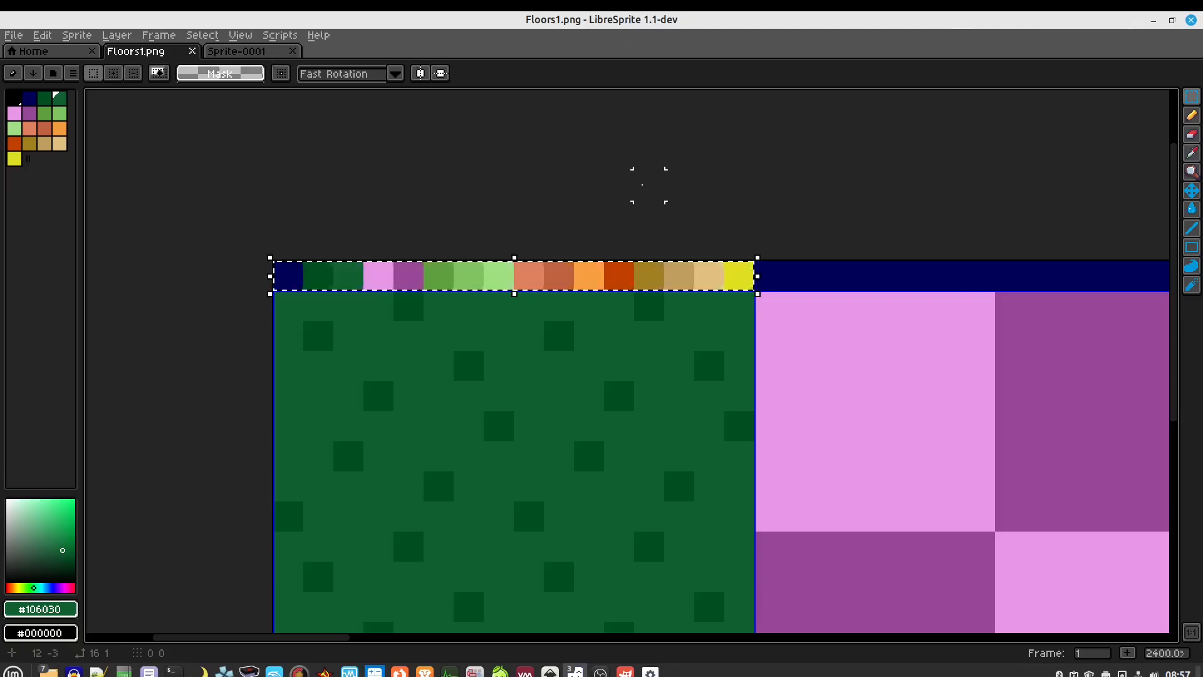
{"action": "left_click", "coordinate": [258, 55]}
{"action": "key", "text": "ctrl+v"}
Place the pasted strip at the top and fill the canvas with the strip's purple
{"action": "left_click", "coordinate": [680, 318]}
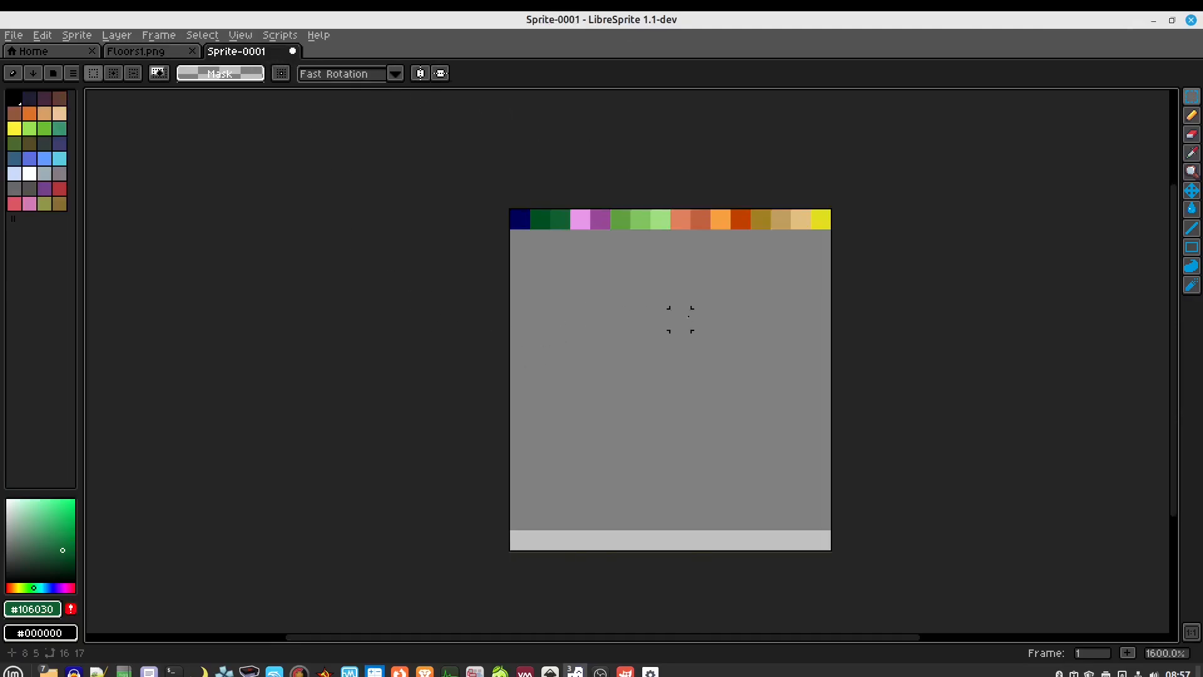
{"action": "key", "text": "i"}
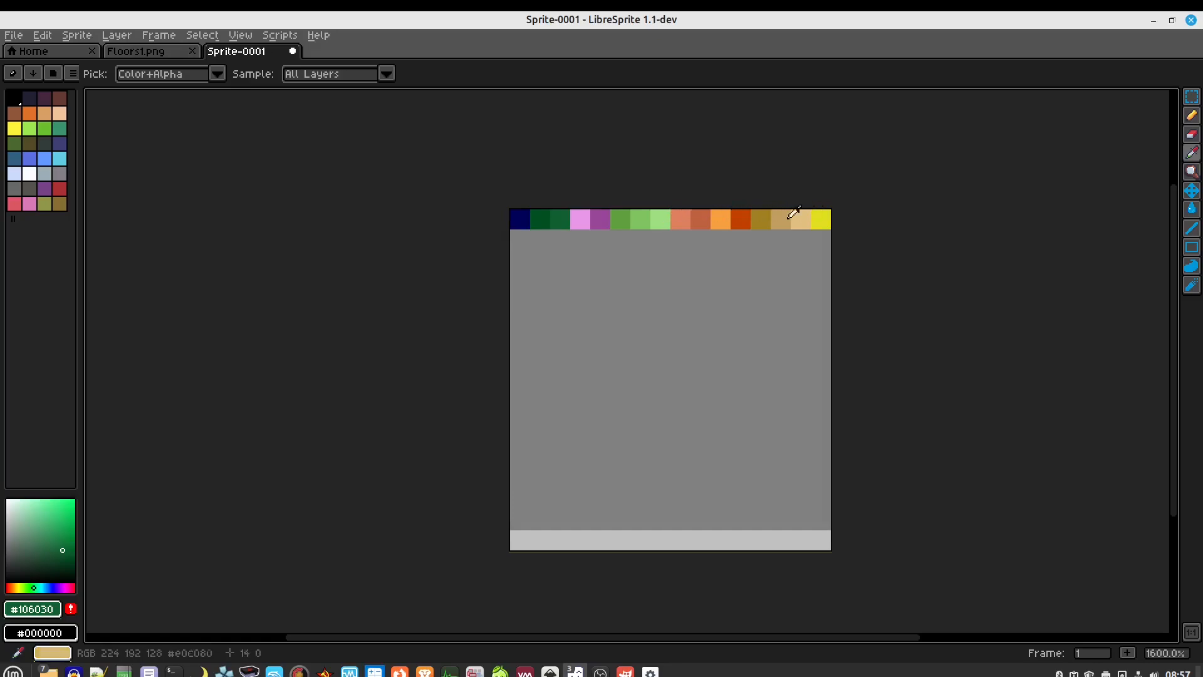
{"action": "left_click", "coordinate": [608, 214]}
{"action": "key", "text": "g"}
{"action": "left_click", "coordinate": [627, 333]}
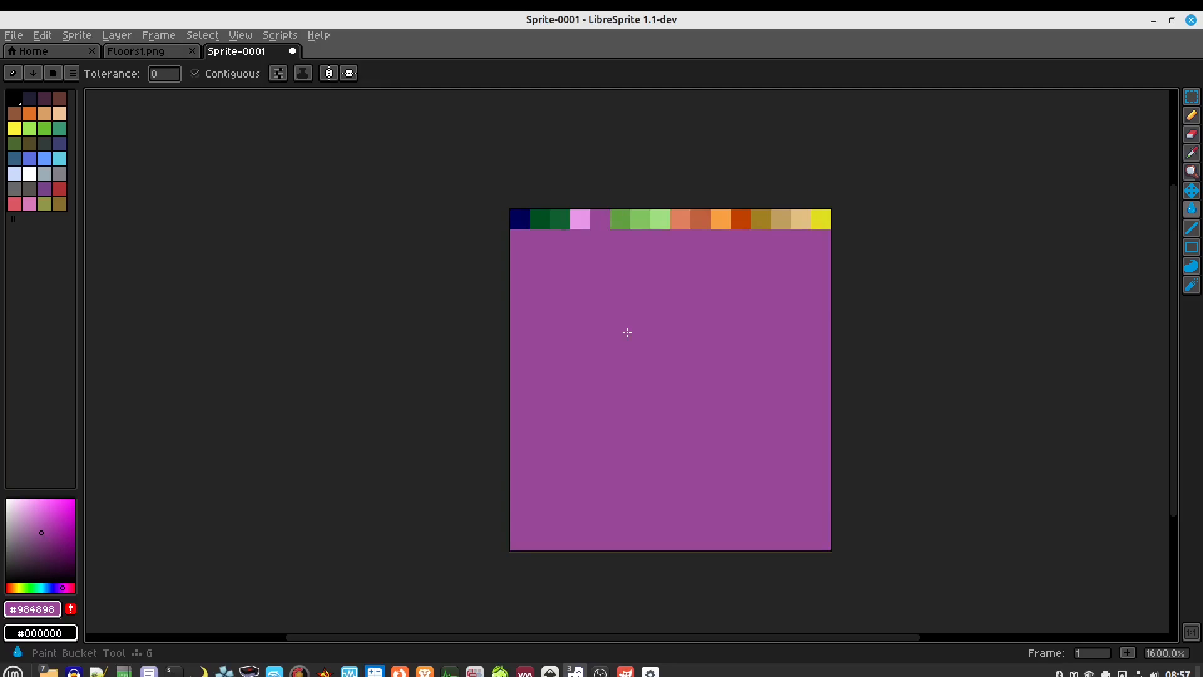
Draw a yellow face with a loop, mouth and eye using the strip's yellow
{"action": "key", "text": "i"}
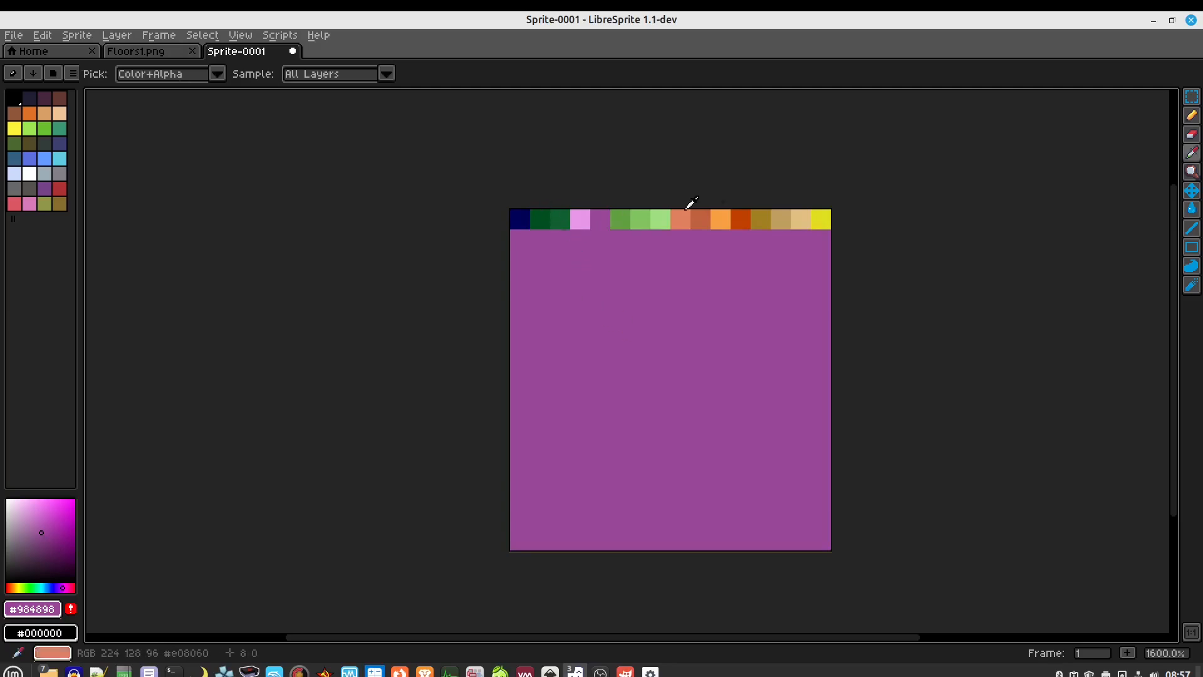
{"action": "left_click", "coordinate": [821, 214]}
{"action": "key", "text": "b"}
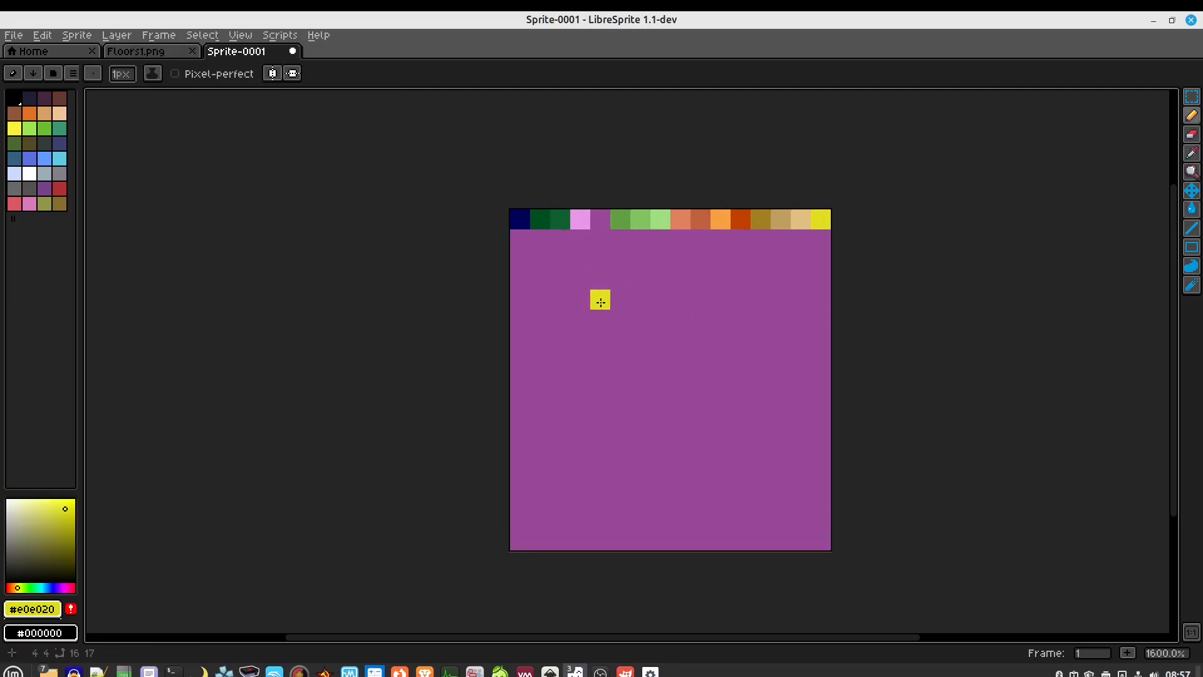
{"action": "mouse_move", "coordinate": [600, 319]}
{"action": "left_mouse_down"}
{"action": "mouse_move", "coordinate": [720, 298]}
{"action": "mouse_move", "coordinate": [747, 453]}
{"action": "mouse_move", "coordinate": [540, 412]}
{"action": "mouse_move", "coordinate": [621, 340]}
{"action": "left_mouse_up"}
{"action": "left_click_drag", "start_coordinate": [620, 400], "coordinate": [681, 400]}
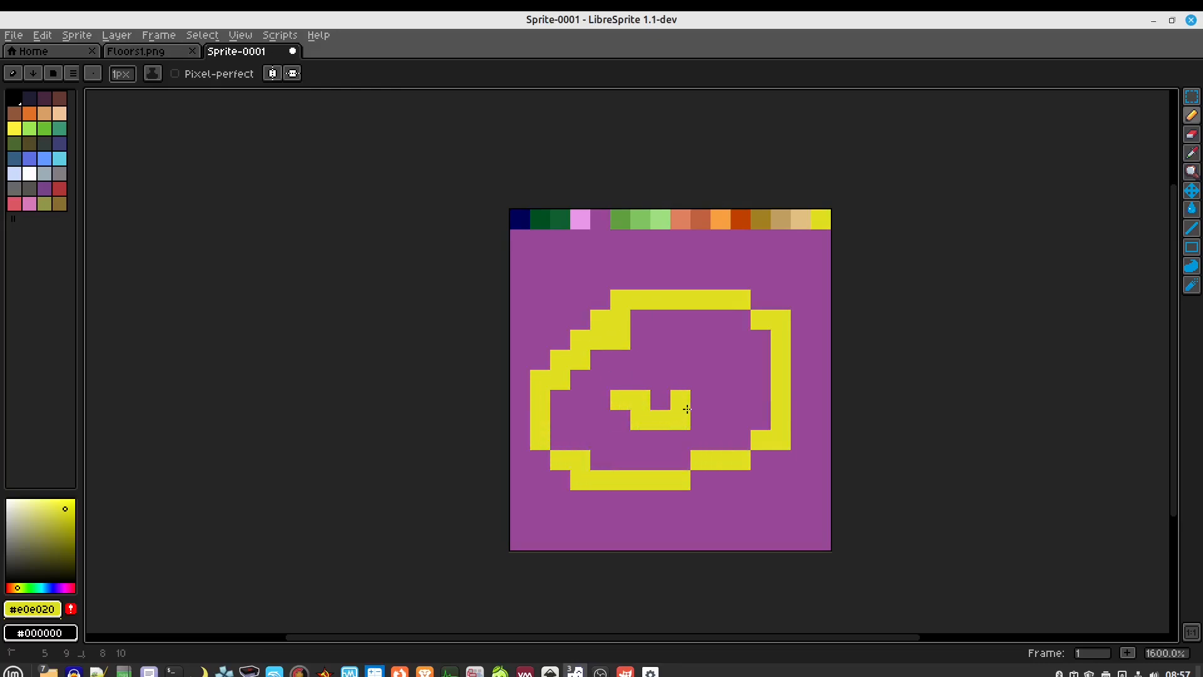
{"action": "left_click", "coordinate": [700, 339]}
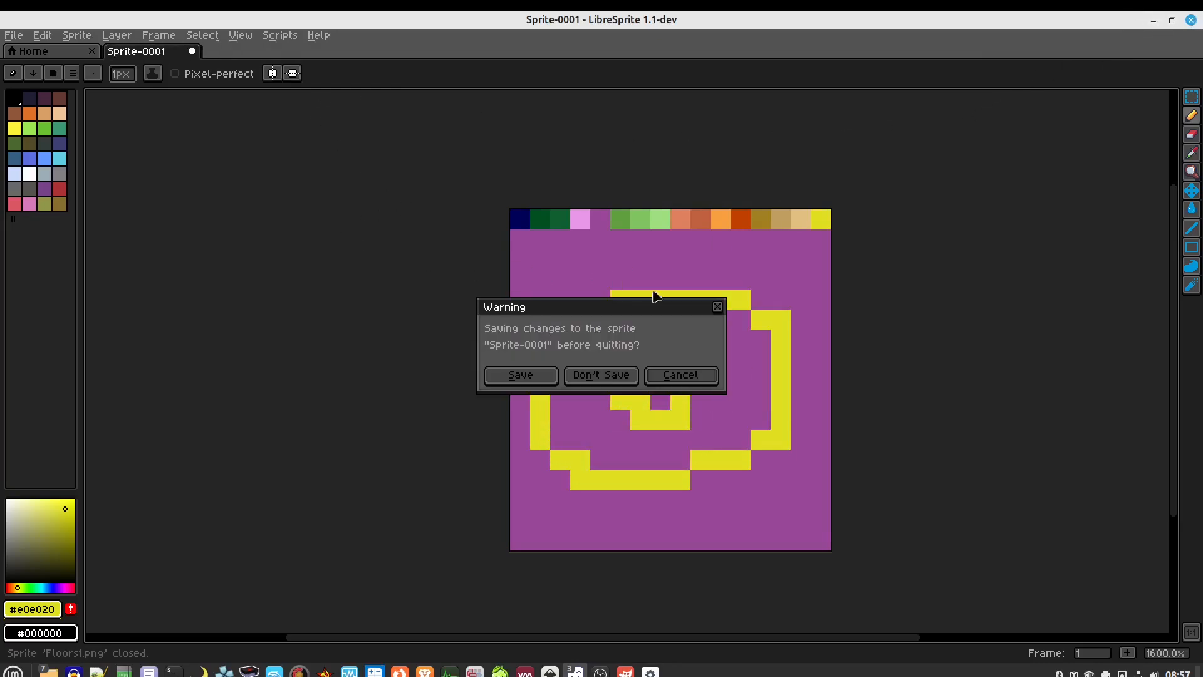
Close the open sprites and discard the doodle sprite without saving
{"action": "left_click", "coordinate": [1191, 20]}
{"action": "left_click", "coordinate": [602, 375]}
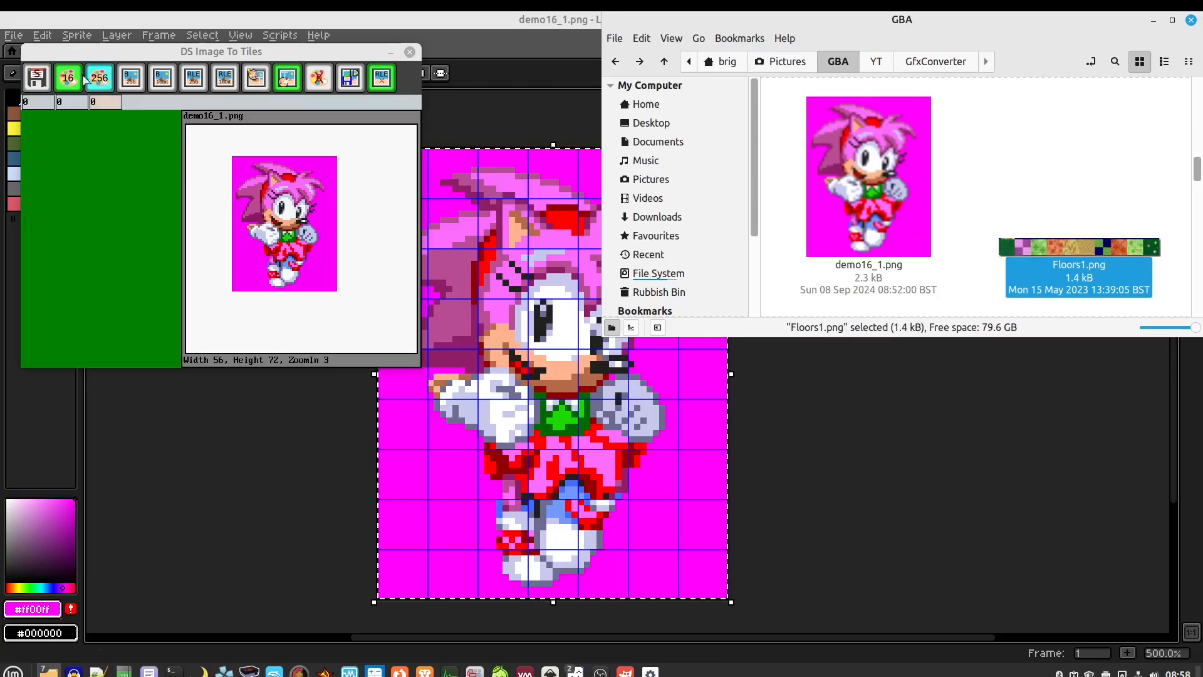
Load Floors1.png as 16×16 tiles using the 16-colour palette from its top-left
{"action": "left_click", "coordinate": [36, 106]}
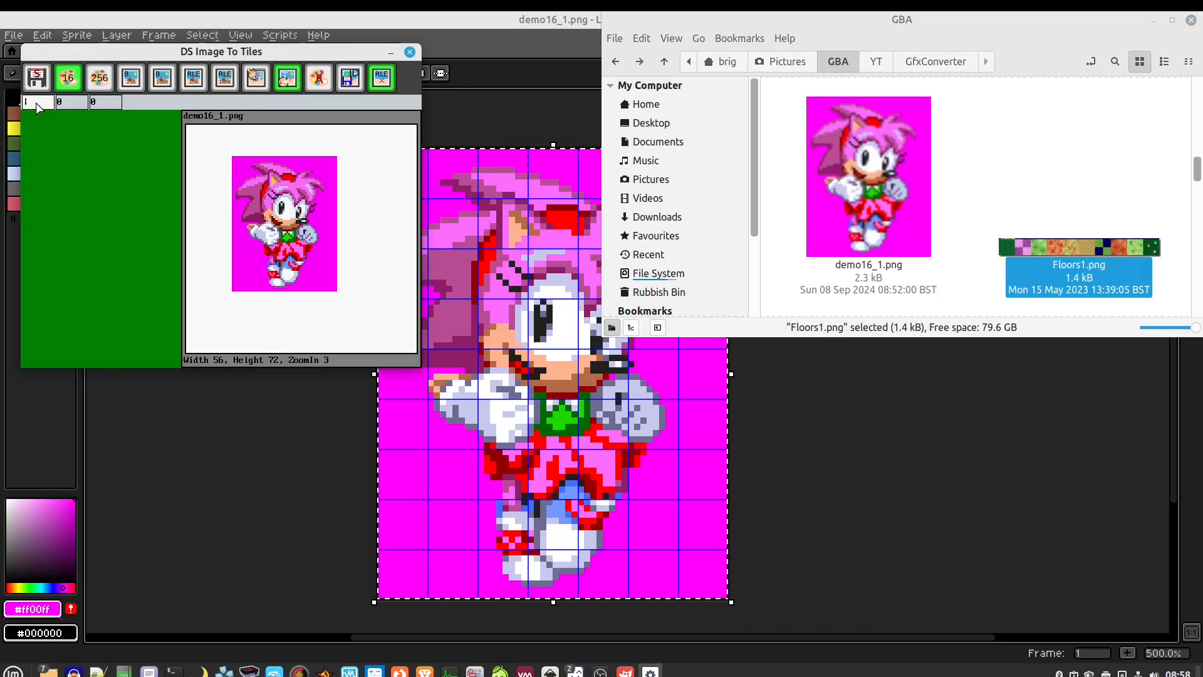
{"action": "left_click", "coordinate": [68, 102]}
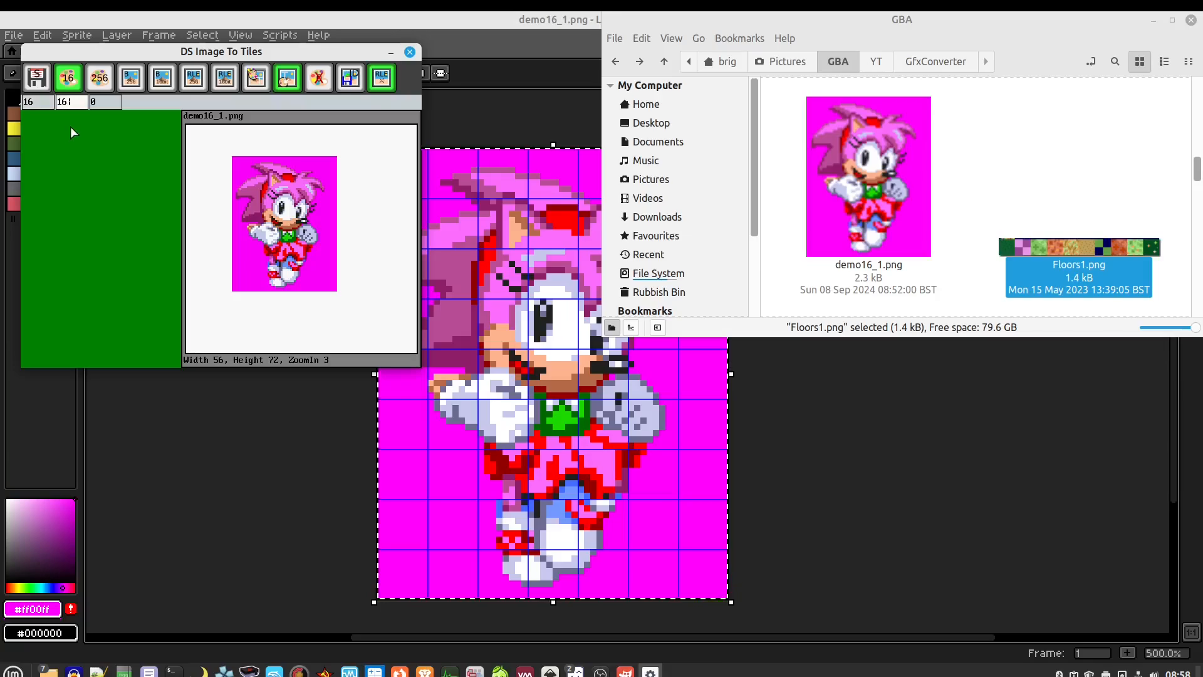
{"action": "left_click", "coordinate": [257, 78]}
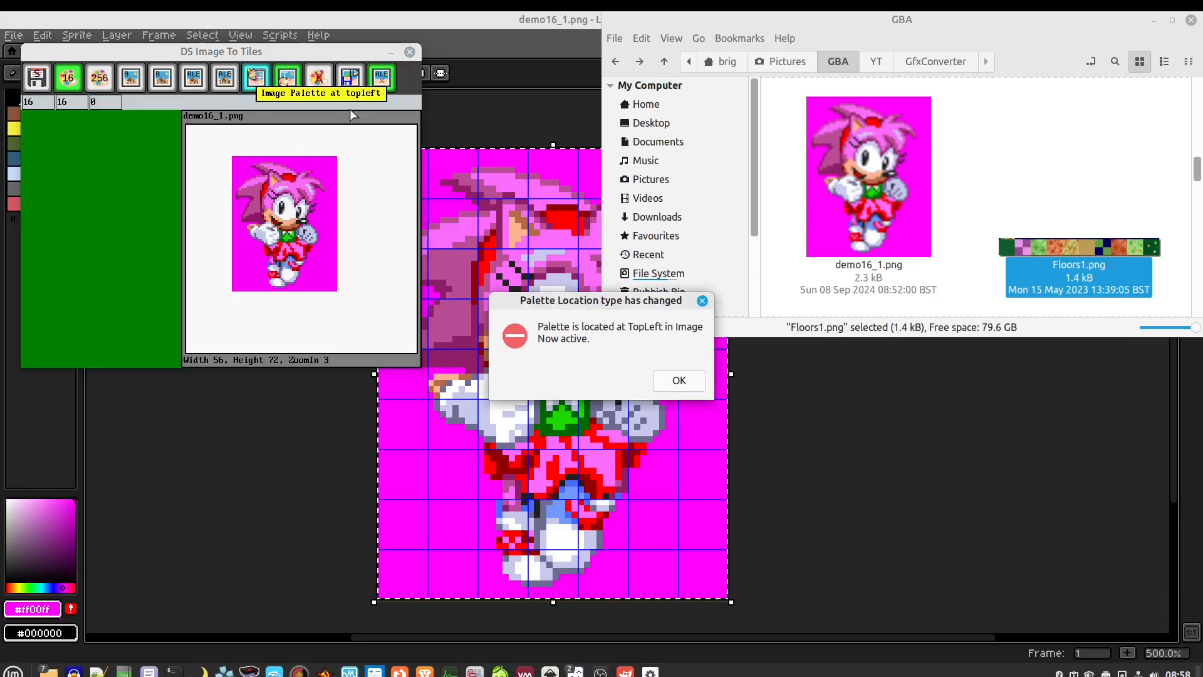
{"action": "left_click", "coordinate": [679, 379]}
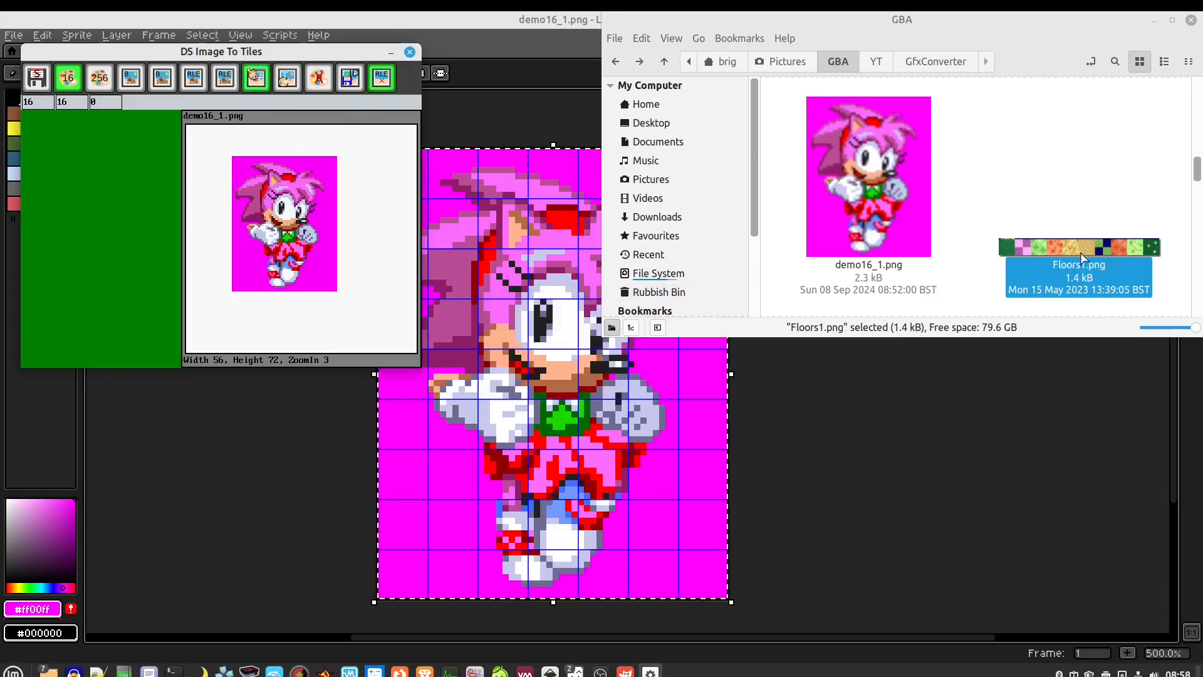
{"action": "left_click_drag", "start_coordinate": [1093, 252], "coordinate": [301, 208]}
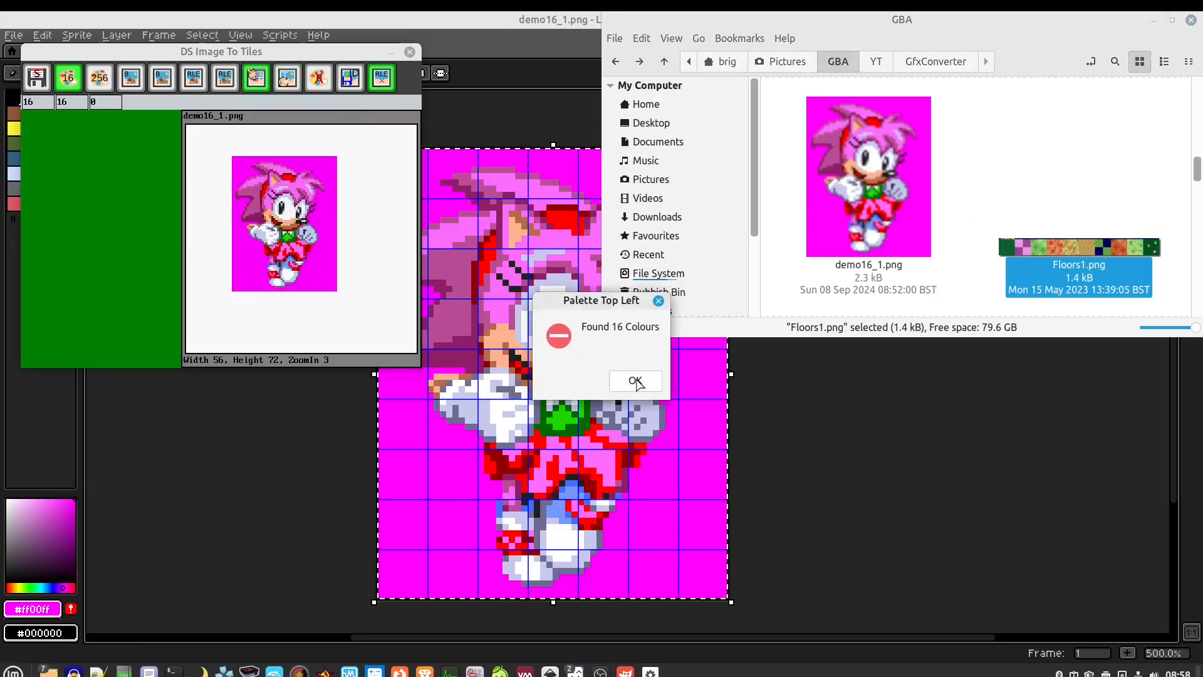
{"action": "left_click", "coordinate": [636, 381]}
Zoom the Floors1.png preview to 4× and pan to the strip's start
{"action": "left_click", "coordinate": [324, 245]}
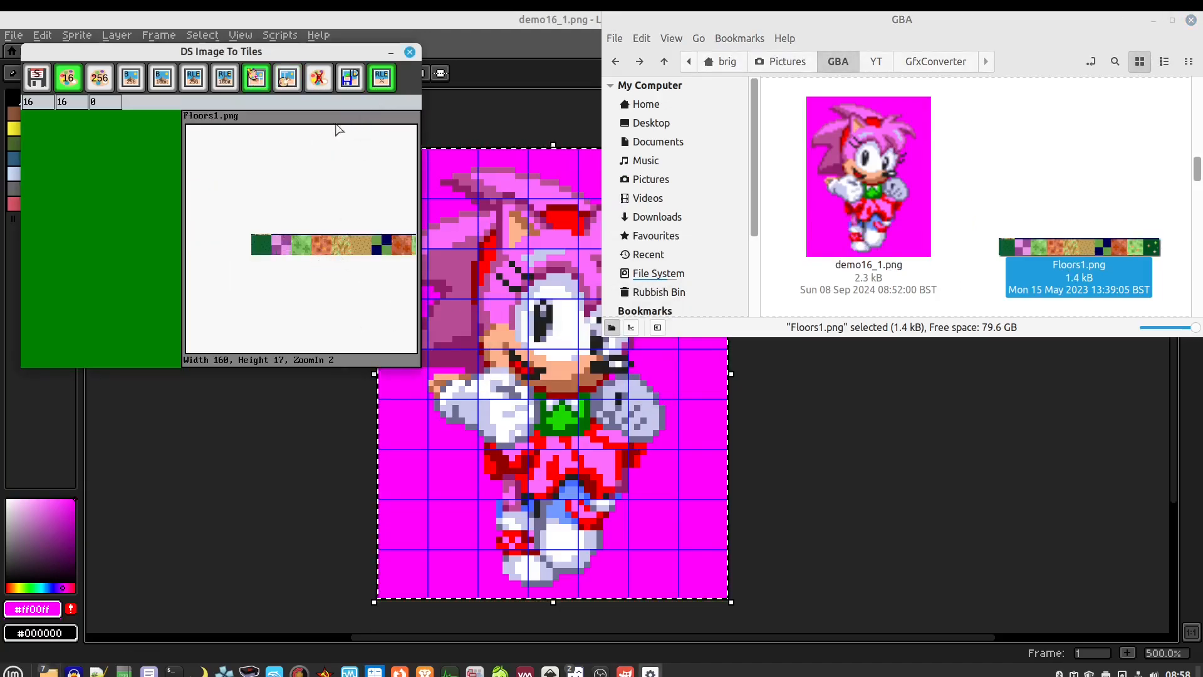
{"action": "left_click", "coordinate": [305, 245]}
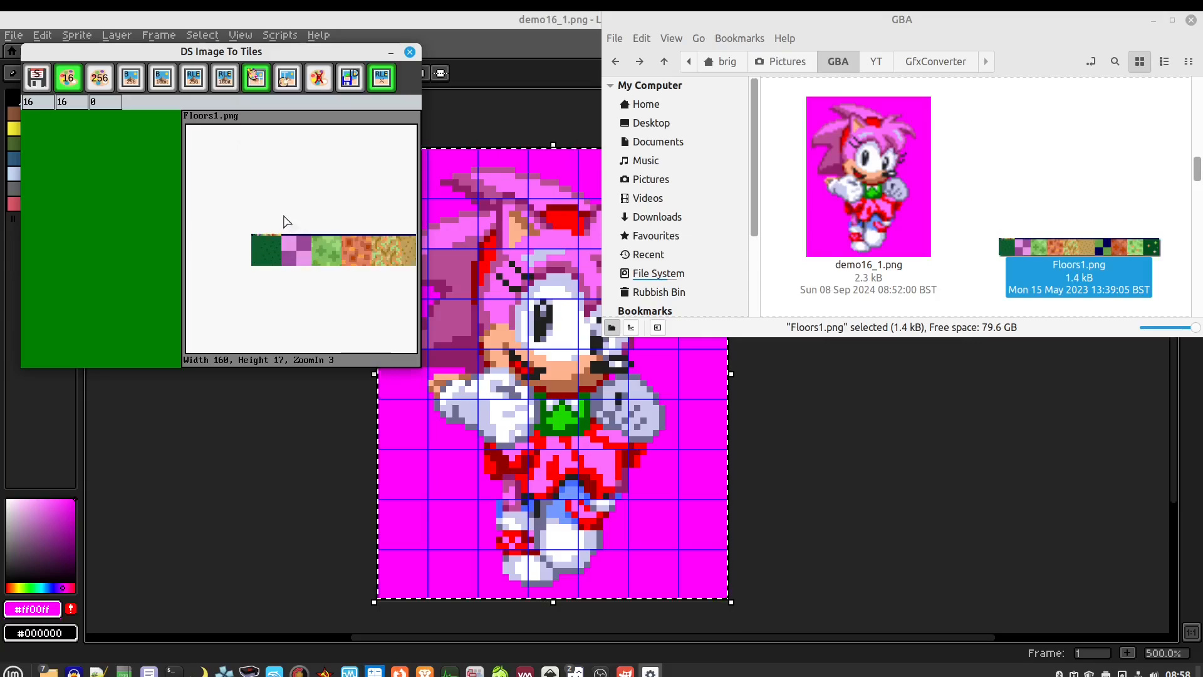
{"action": "left_click", "coordinate": [349, 251]}
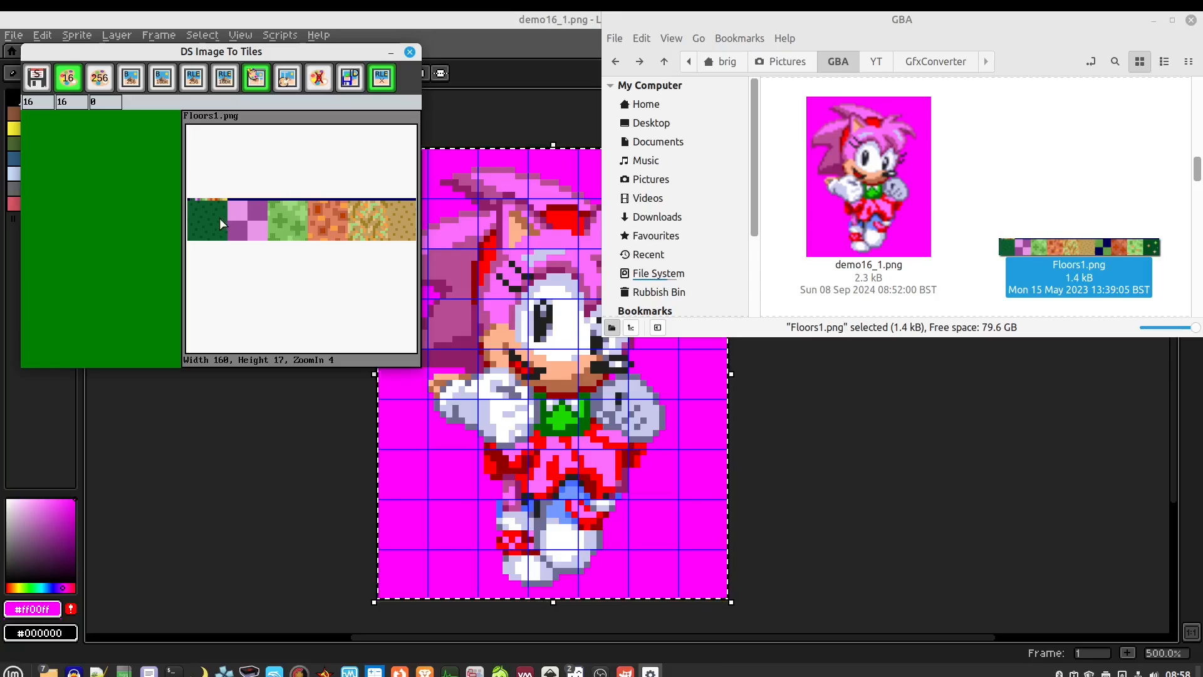
{"action": "mouse_move", "coordinate": [218, 219]}
{"action": "left_mouse_down"}
{"action": "mouse_move", "coordinate": [238, 216]}
{"action": "mouse_move", "coordinate": [225, 197]}
{"action": "left_mouse_up"}
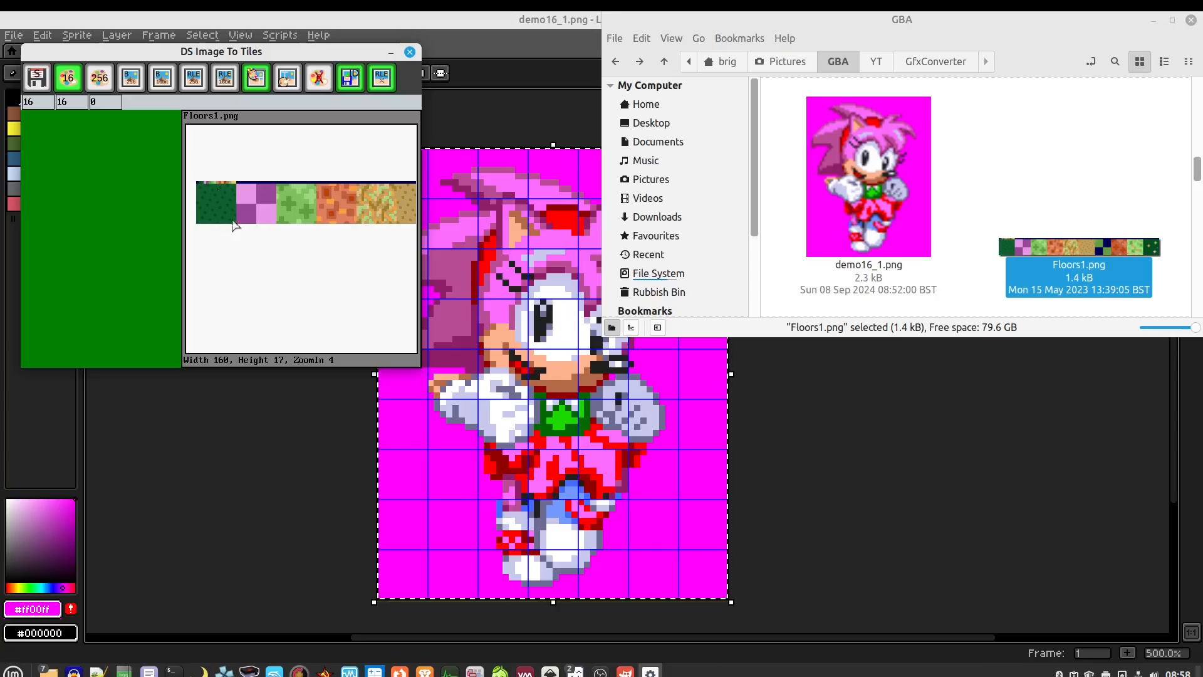
Save the 10 tiles as Demo2.c in the GBA folder and confirm the message
{"action": "left_click", "coordinate": [38, 78]}
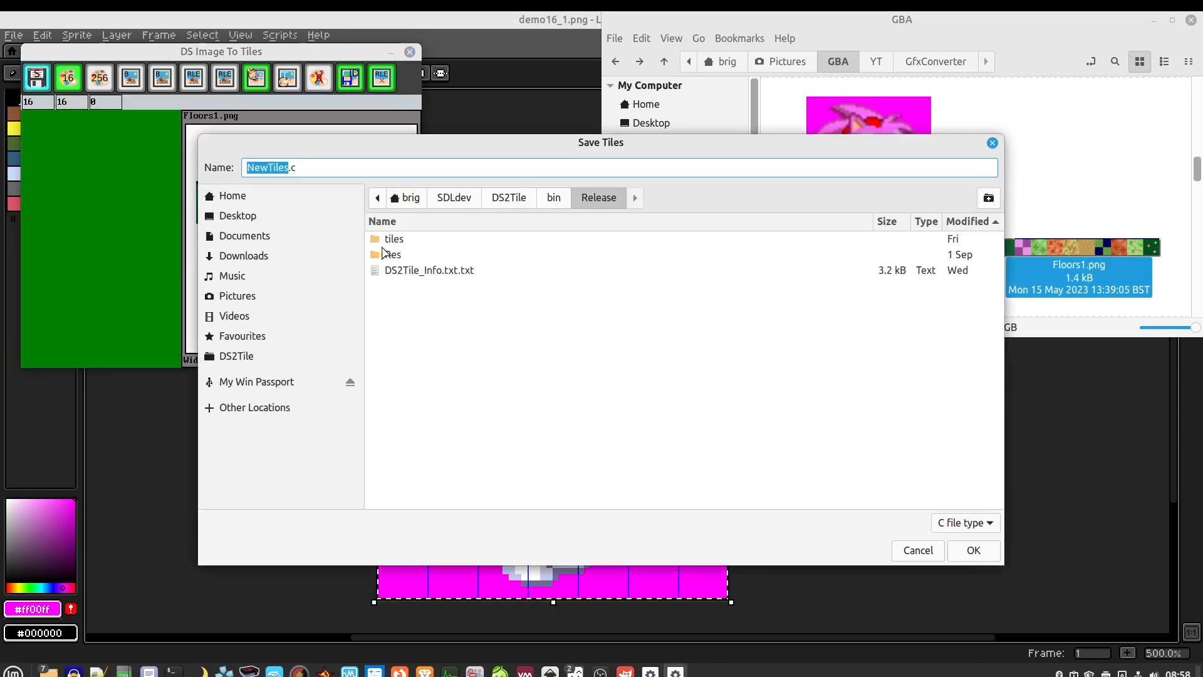
{"action": "double_click", "coordinate": [393, 239]}
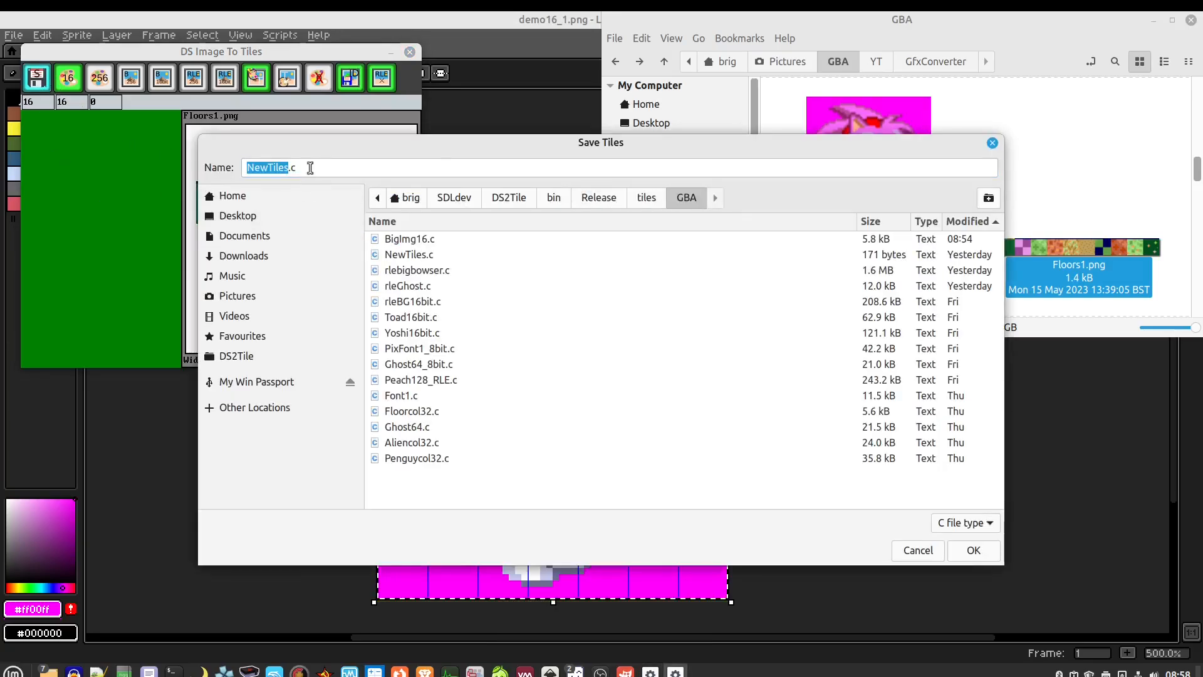
{"action": "left_click_drag", "start_coordinate": [288, 166], "coordinate": [237, 168]}
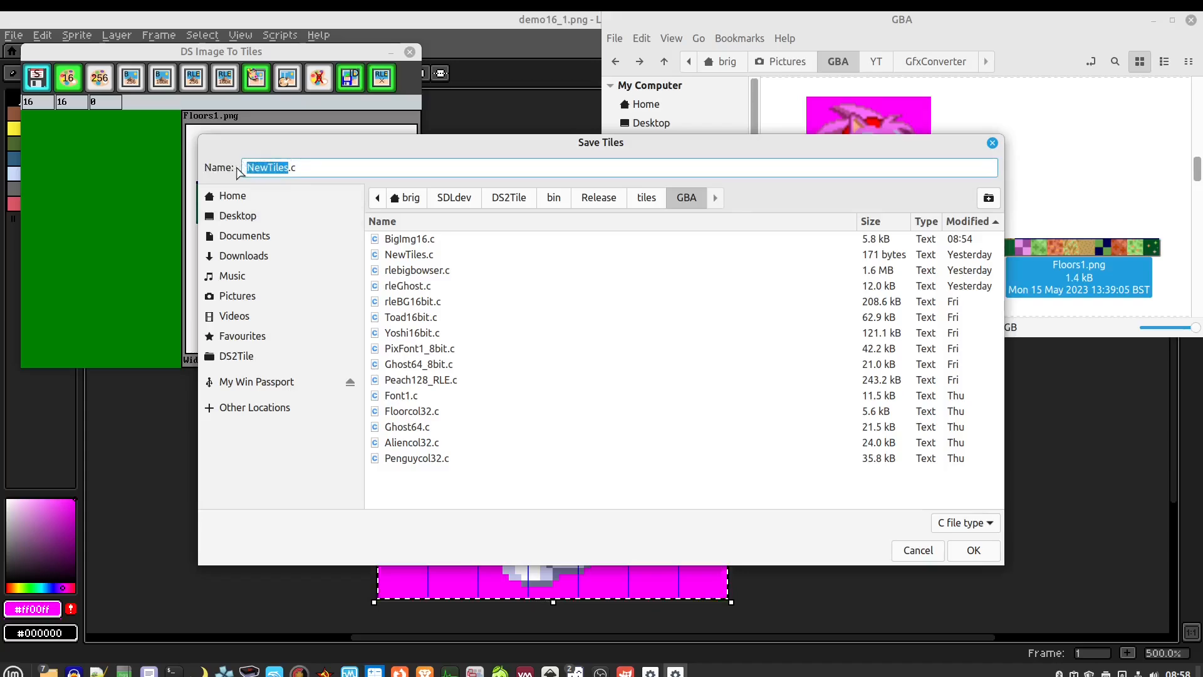
{"action": "type", "text": "Demo2"}
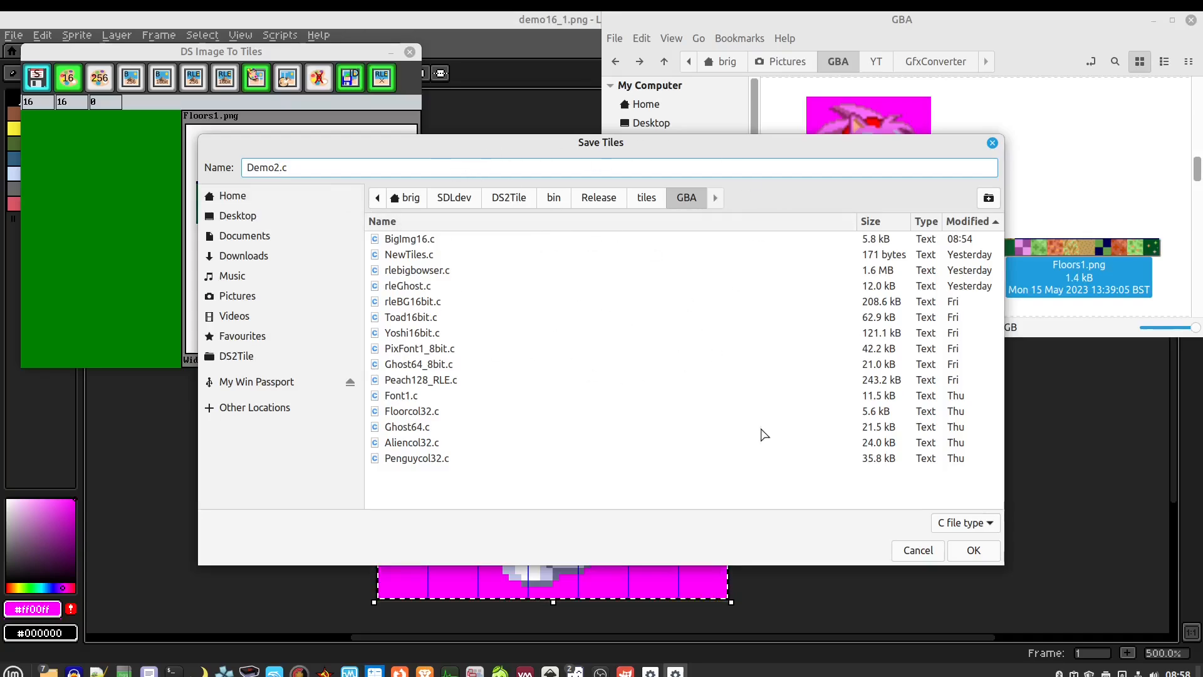
{"action": "left_click", "coordinate": [973, 550]}
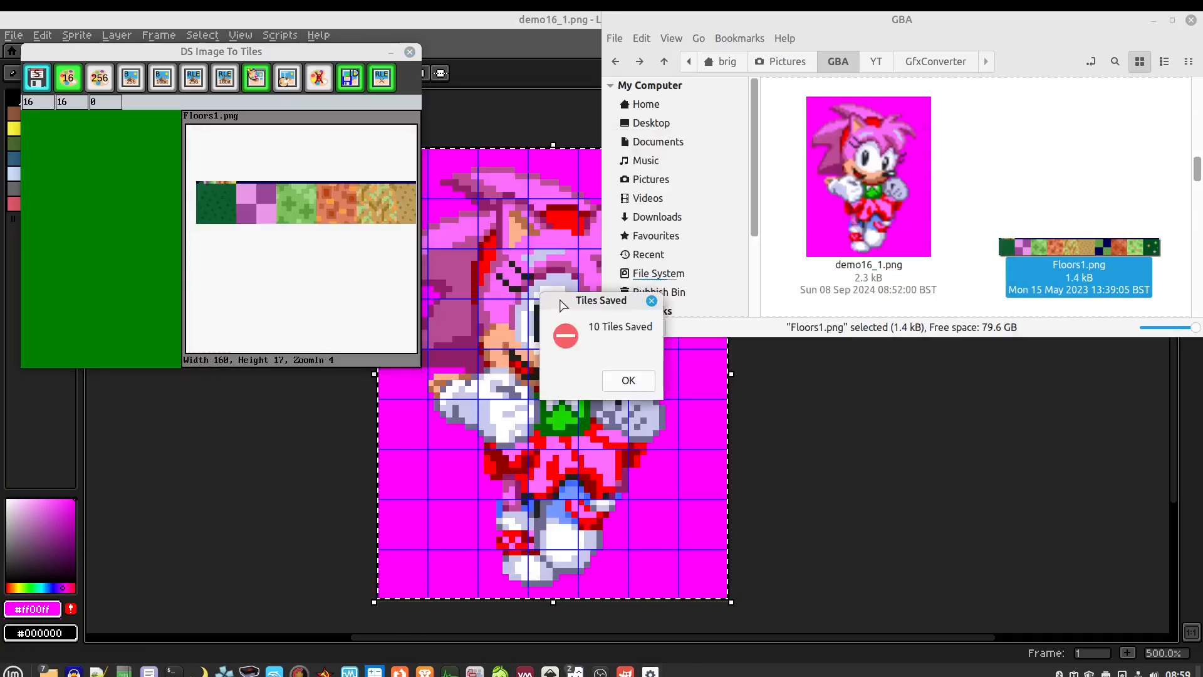
{"action": "left_click", "coordinate": [628, 381]}
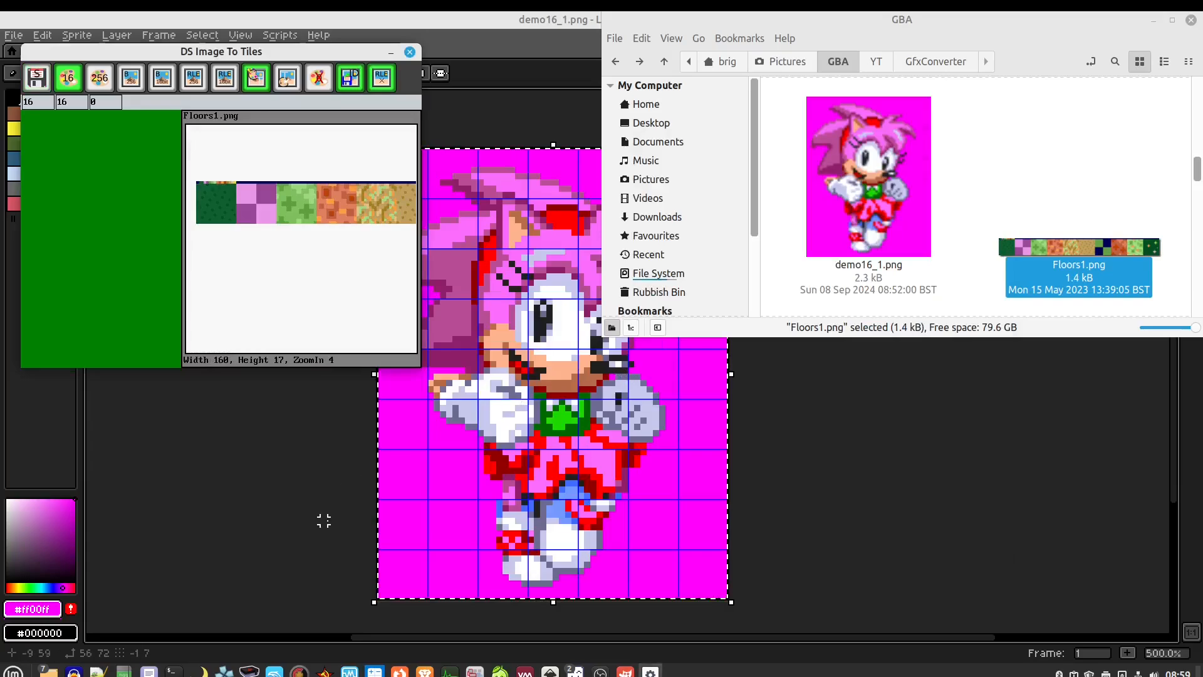
Open Demo2.c from the DS2Tile GBA folder in the text editor, maximized
{"action": "mouse_move", "coordinate": [50, 669]}
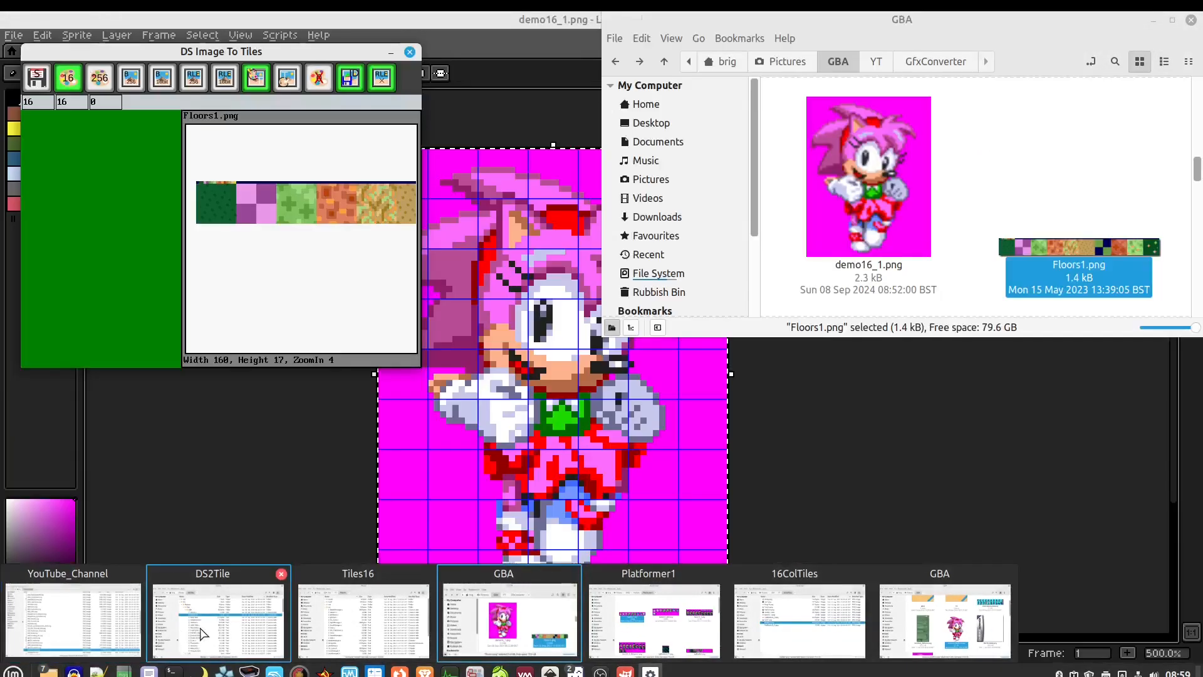
{"action": "left_click", "coordinate": [200, 634]}
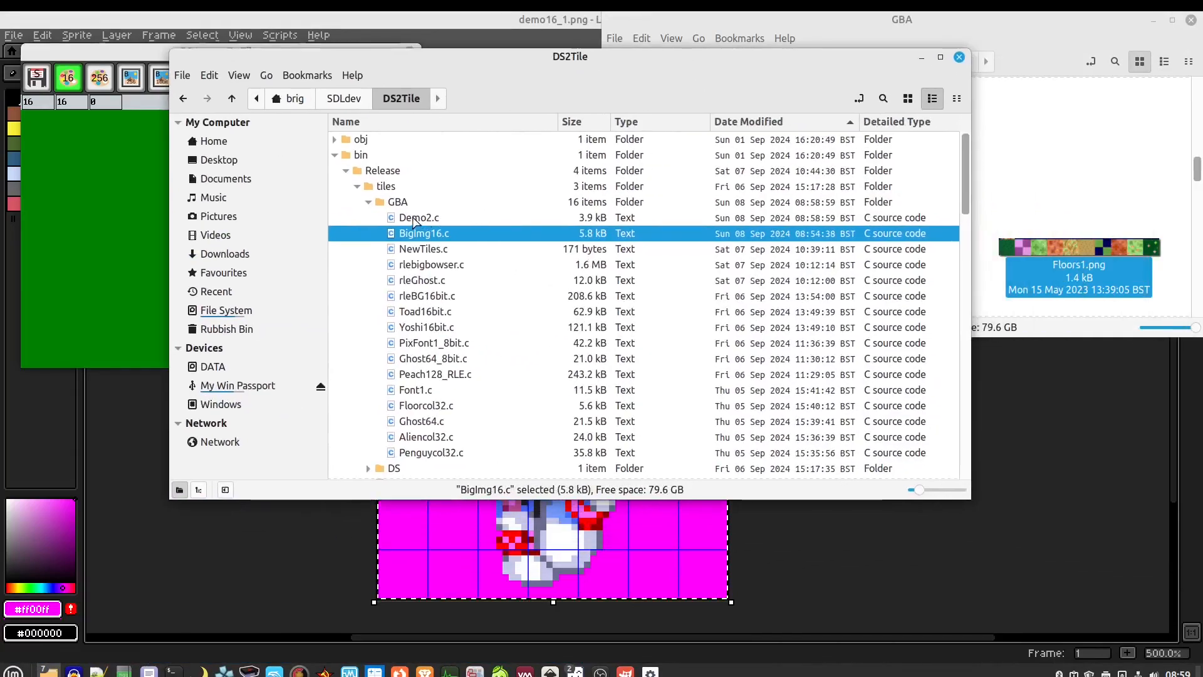
{"action": "left_click", "coordinate": [414, 219]}
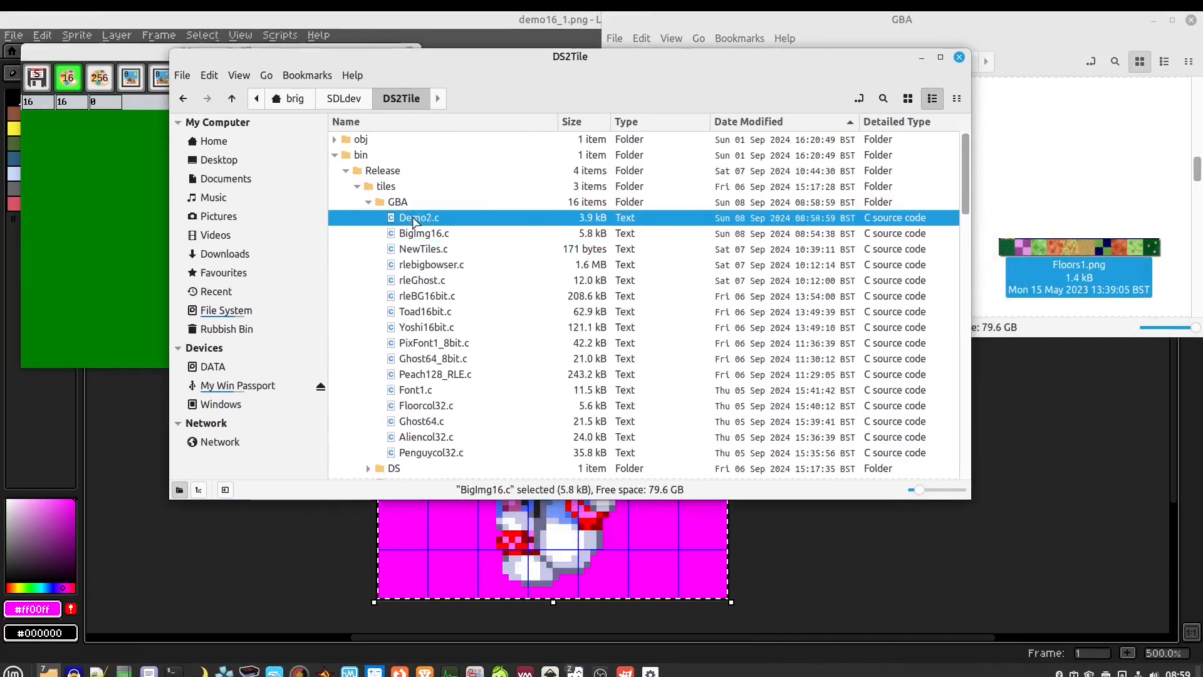
{"action": "right_click", "coordinate": [414, 220]}
{"action": "key", "text": "Escape"}
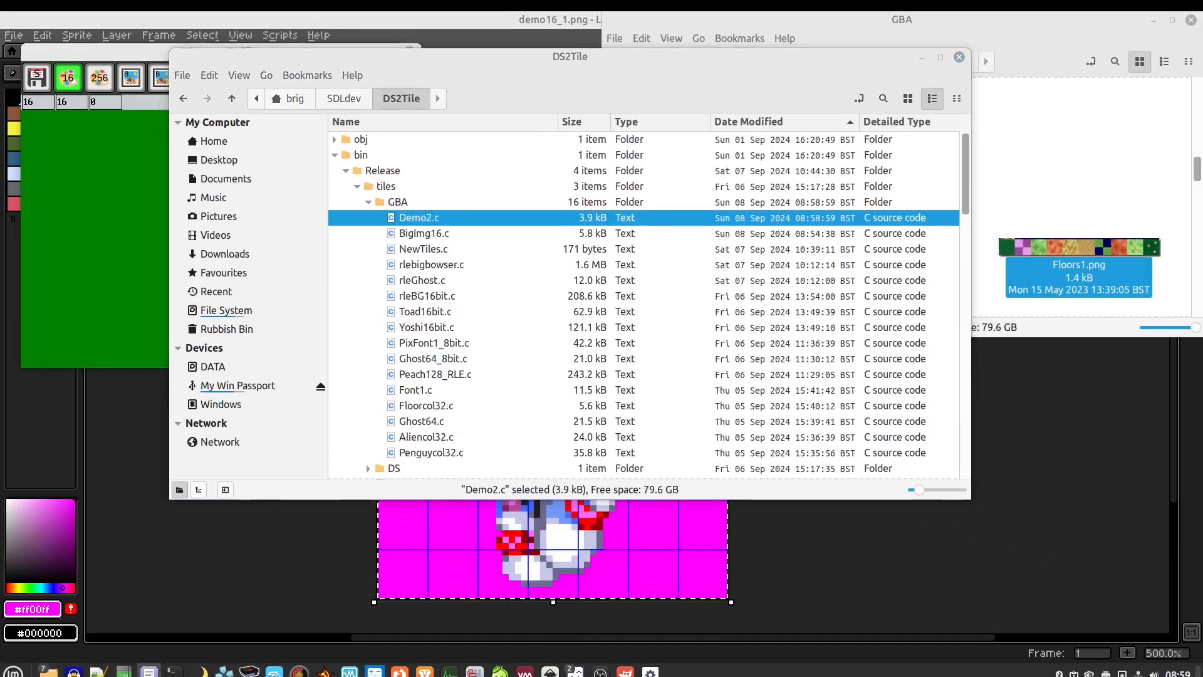
{"action": "left_click", "coordinate": [660, 139]}
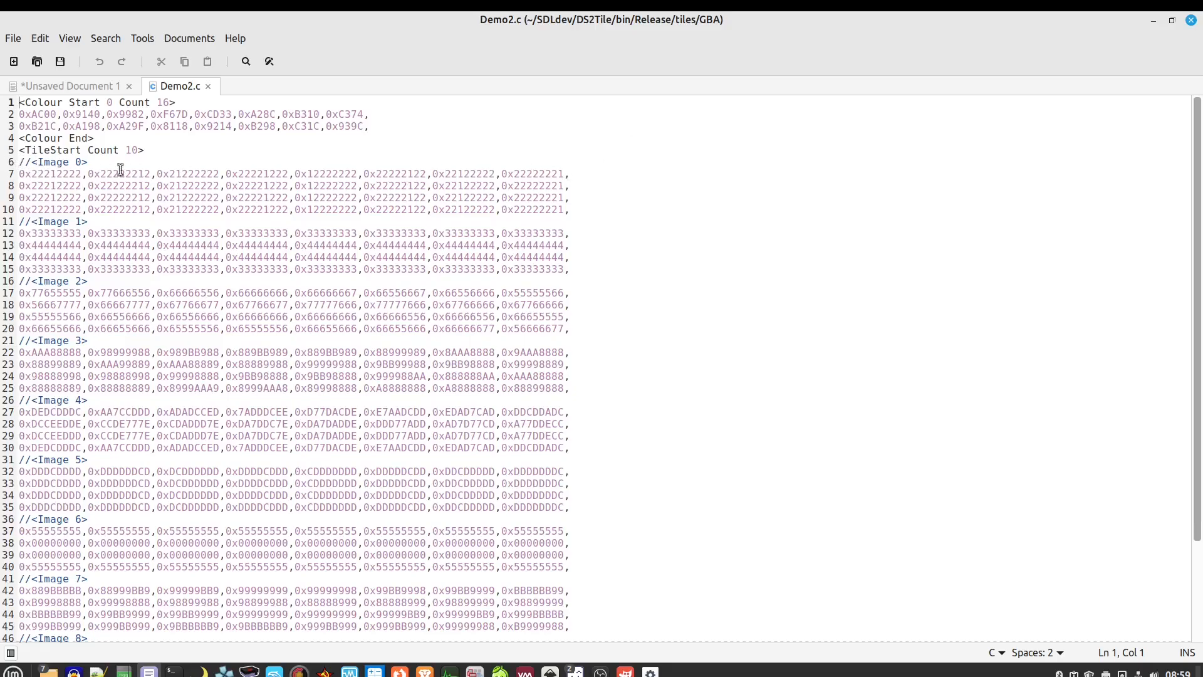
Highlight the Image 0–3 headers and the Image 0 data block, then close Demo2.c
{"action": "left_click_drag", "start_coordinate": [570, 210], "coordinate": [19, 174]}
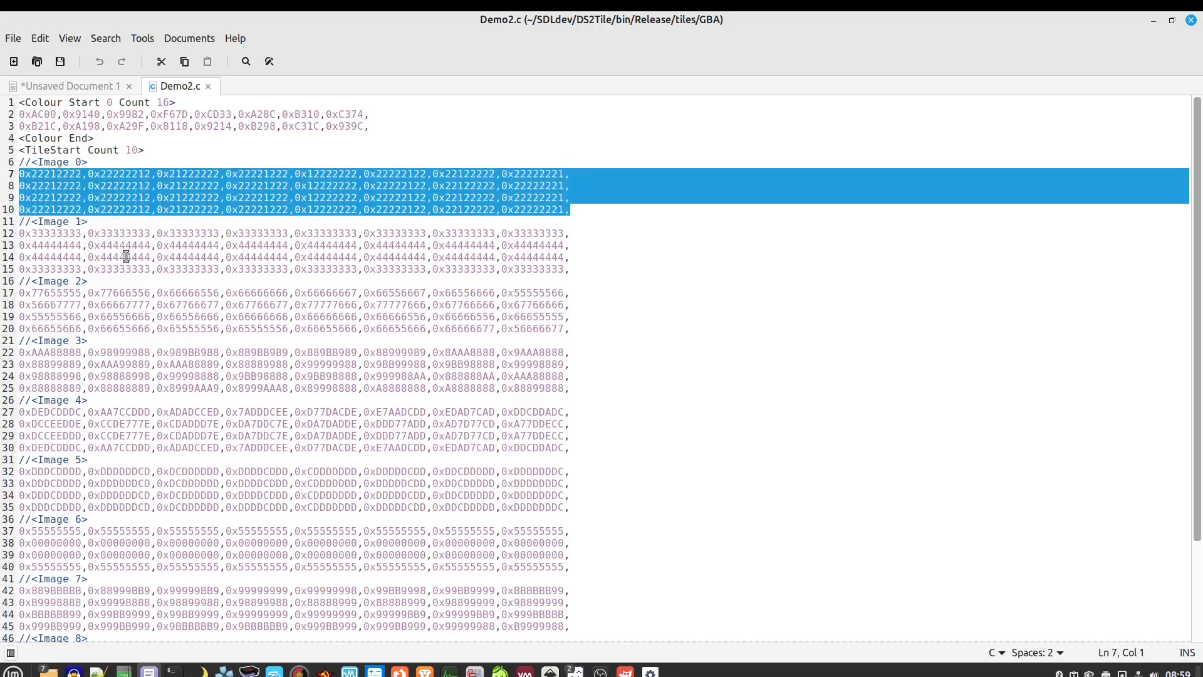
{"action": "left_click_drag", "start_coordinate": [112, 221], "coordinate": [17, 221]}
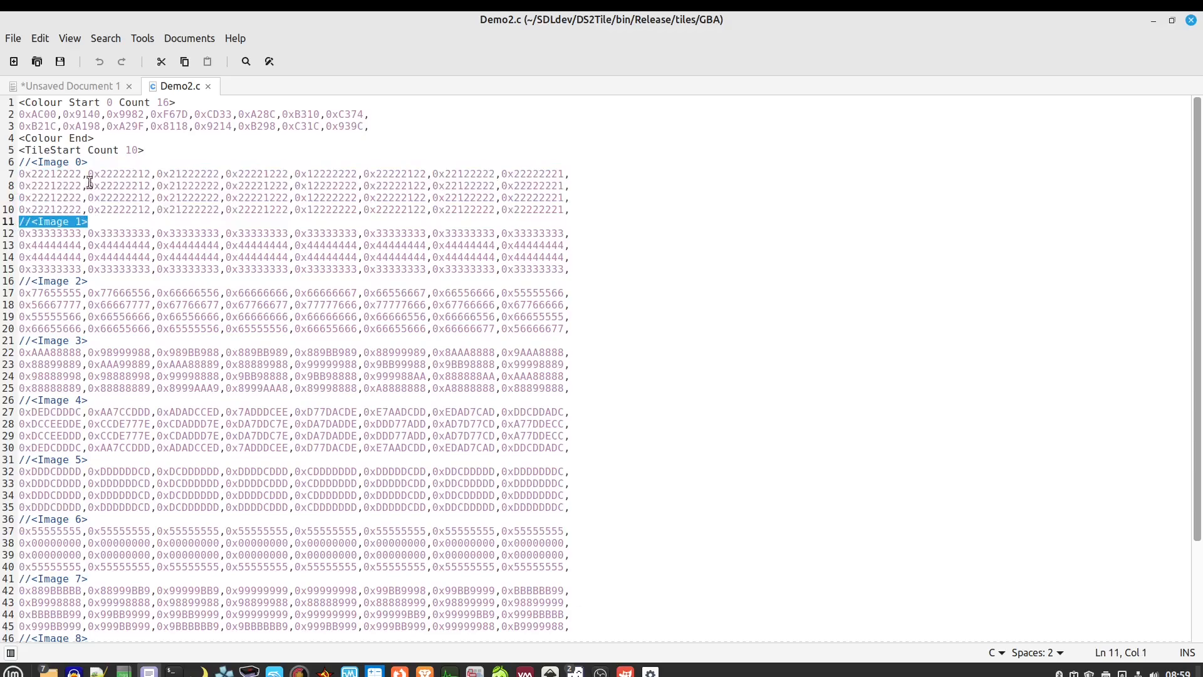
{"action": "left_click_drag", "start_coordinate": [105, 164], "coordinate": [9, 163]}
{"action": "left_click_drag", "start_coordinate": [96, 282], "coordinate": [13, 284]}
{"action": "left_click_drag", "start_coordinate": [101, 341], "coordinate": [15, 342]}
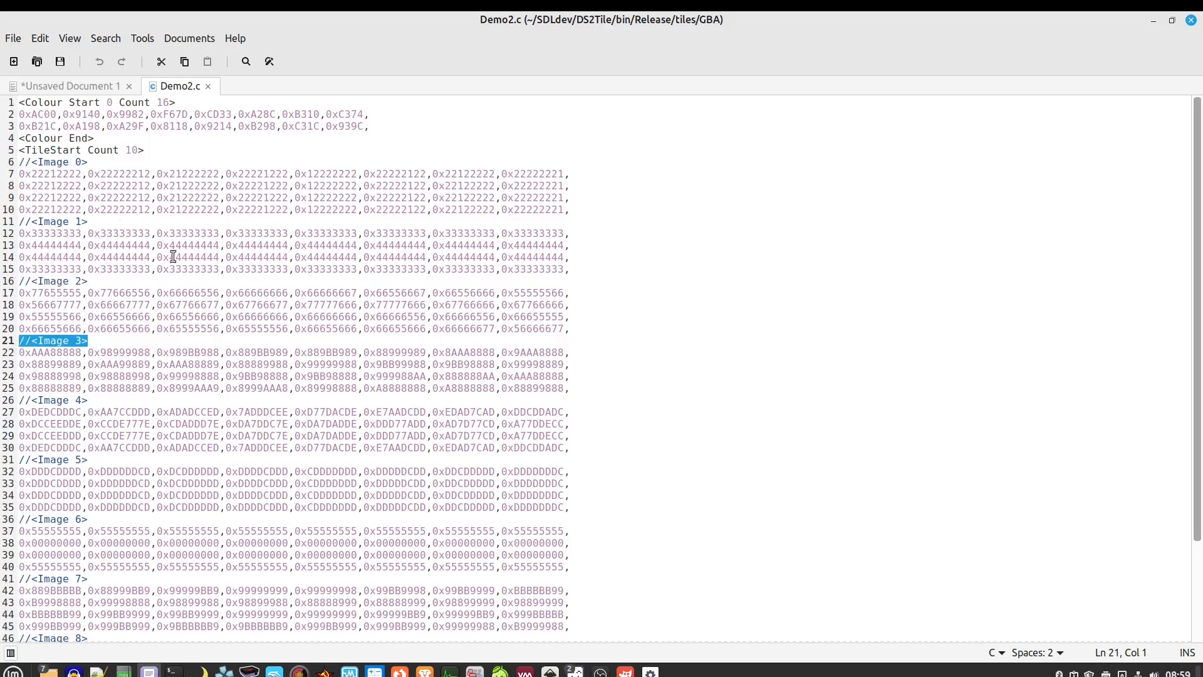
{"action": "left_click_drag", "start_coordinate": [119, 221], "coordinate": [13, 163]}
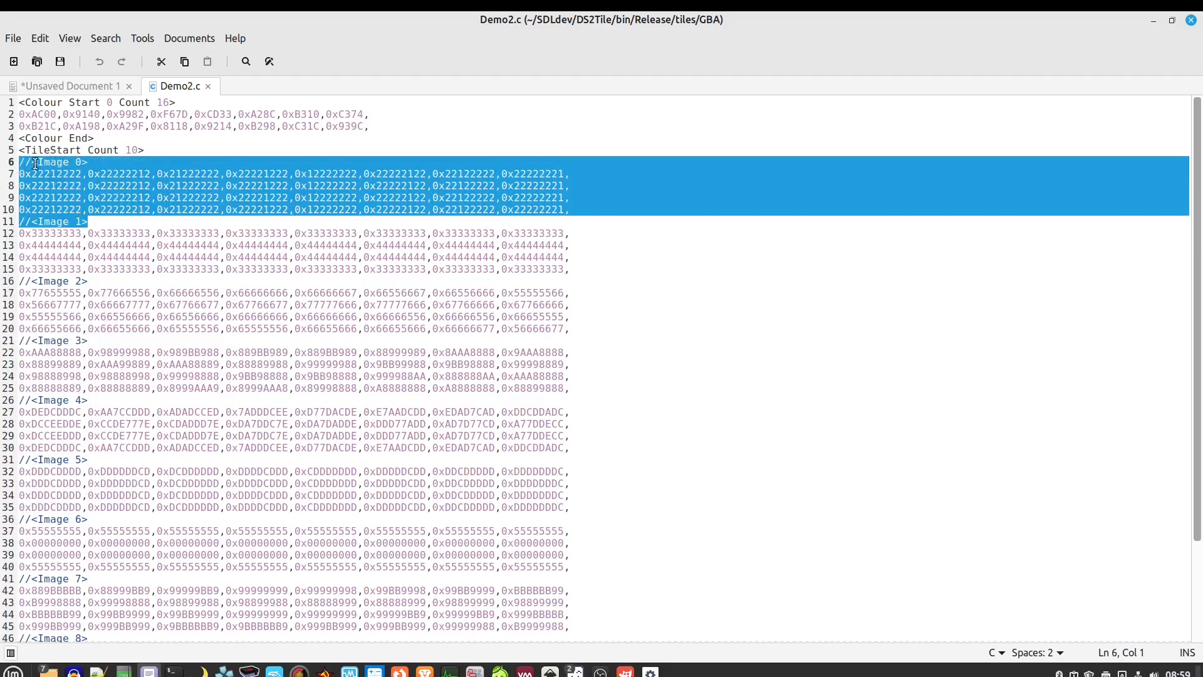
{"action": "left_click", "coordinate": [208, 86]}
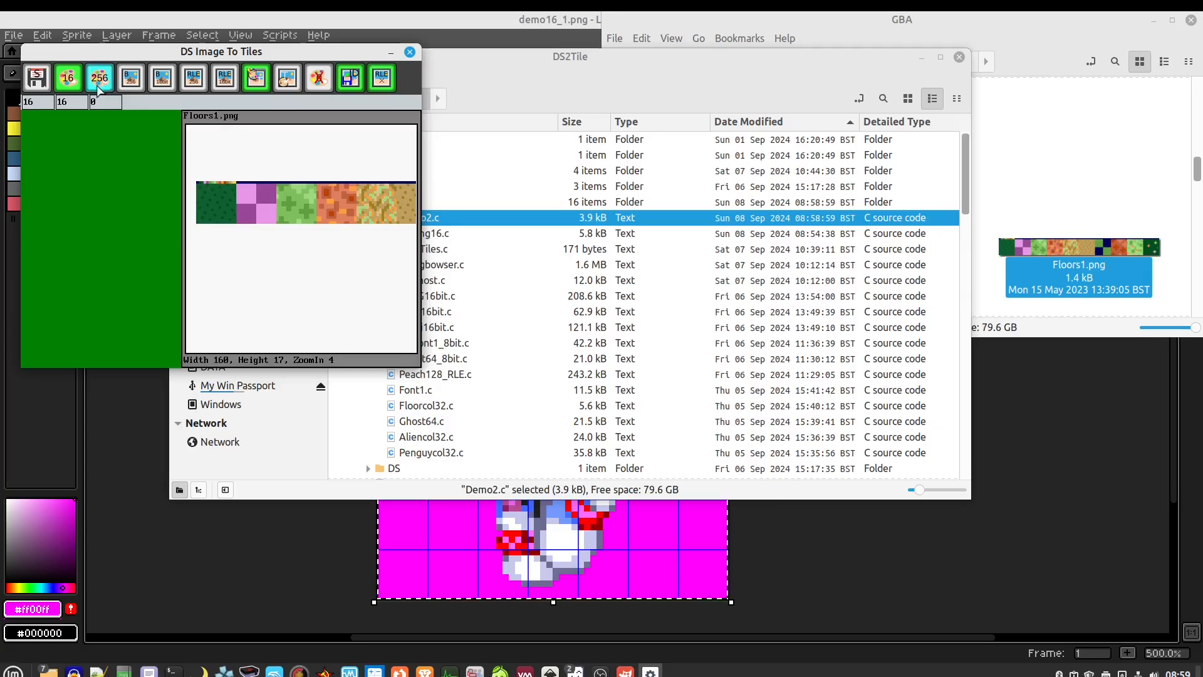
Browse to YT > GfxConverter in the GBA window and select Alien32_1.png
{"action": "left_click", "coordinate": [1070, 156]}
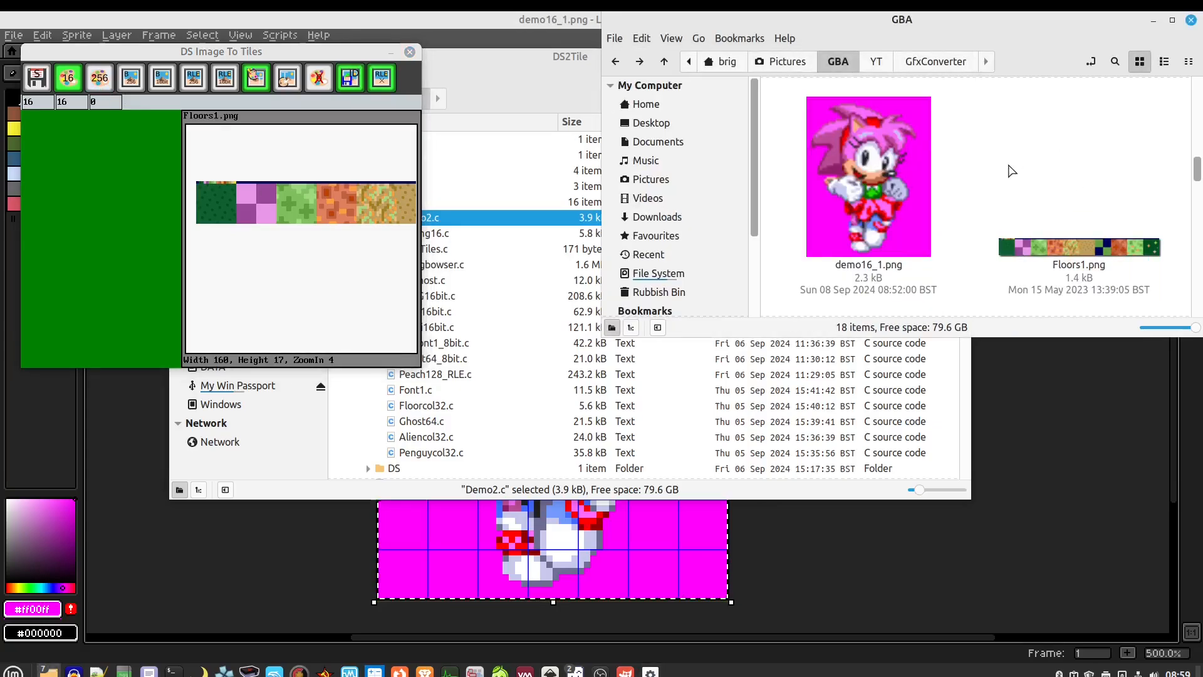
{"action": "scroll", "coordinate": [1010, 178], "scroll_direction": "up", "scroll_amount": 6}
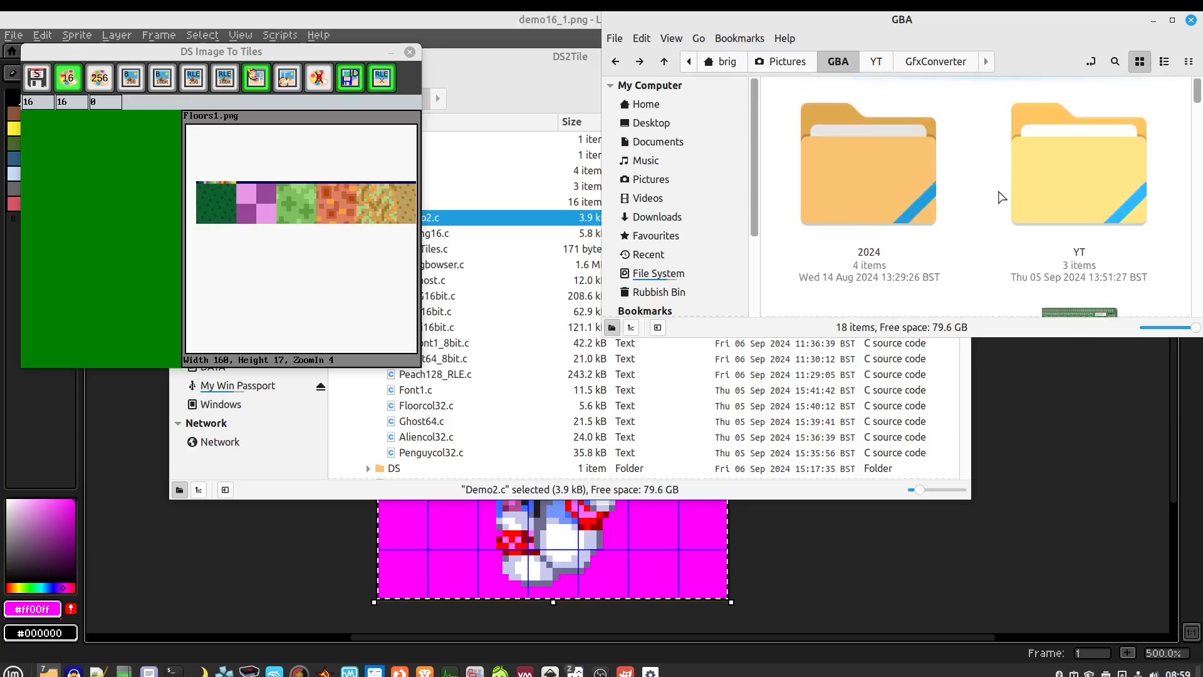
{"action": "double_click", "coordinate": [1084, 175]}
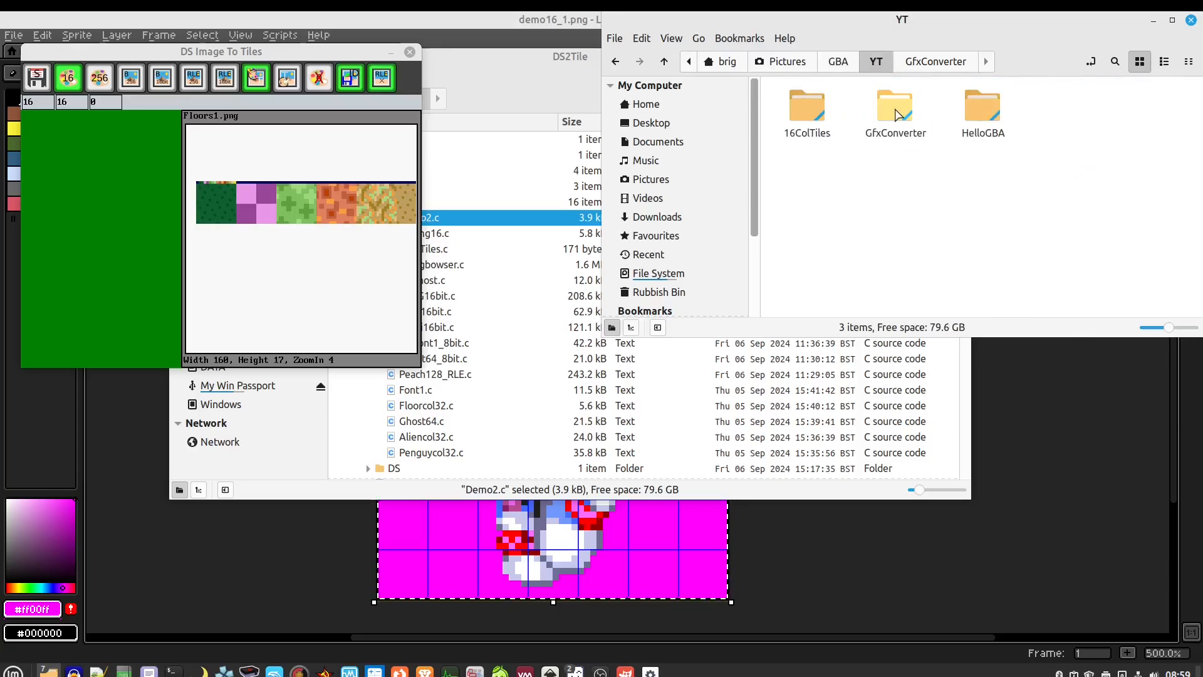
{"action": "double_click", "coordinate": [896, 113]}
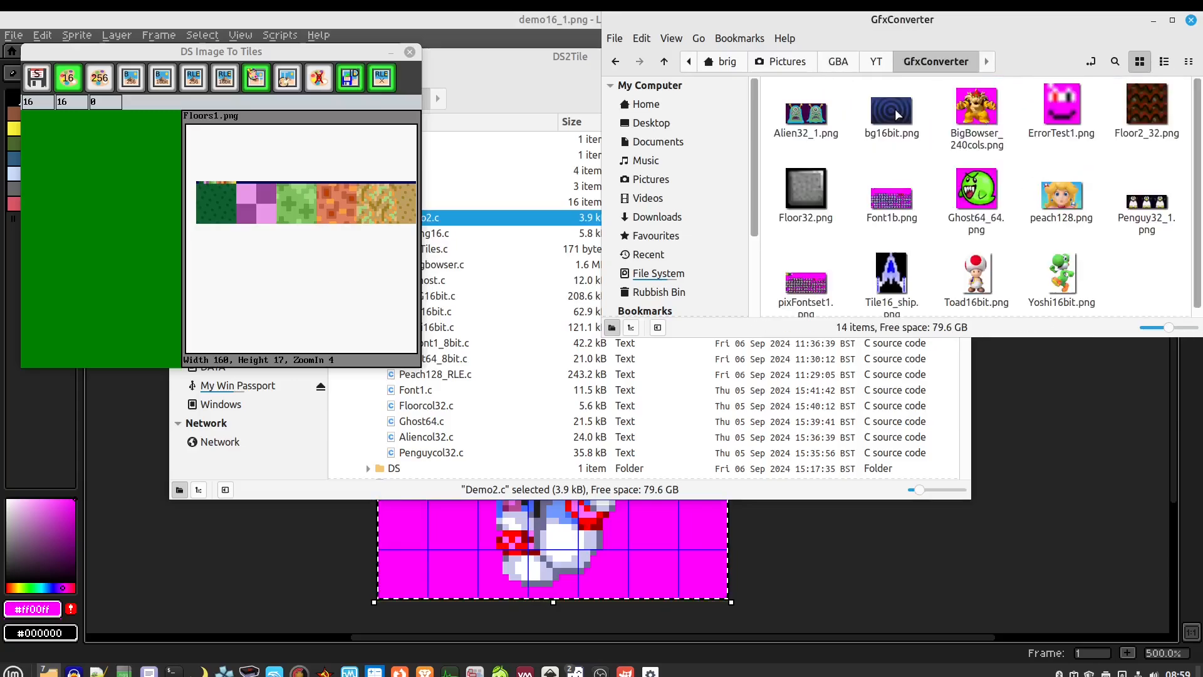
{"action": "left_click", "coordinate": [813, 119]}
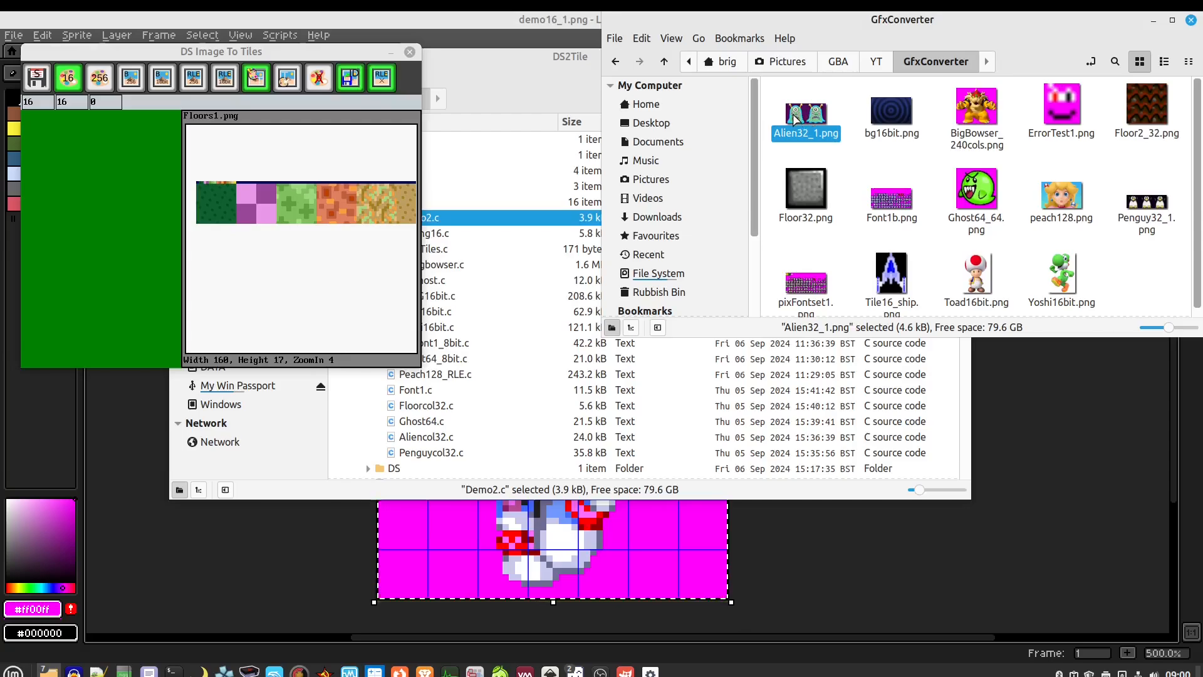
Take the palette from the image itself and switch to 256-colour tile mode
{"action": "left_click", "coordinate": [290, 78]}
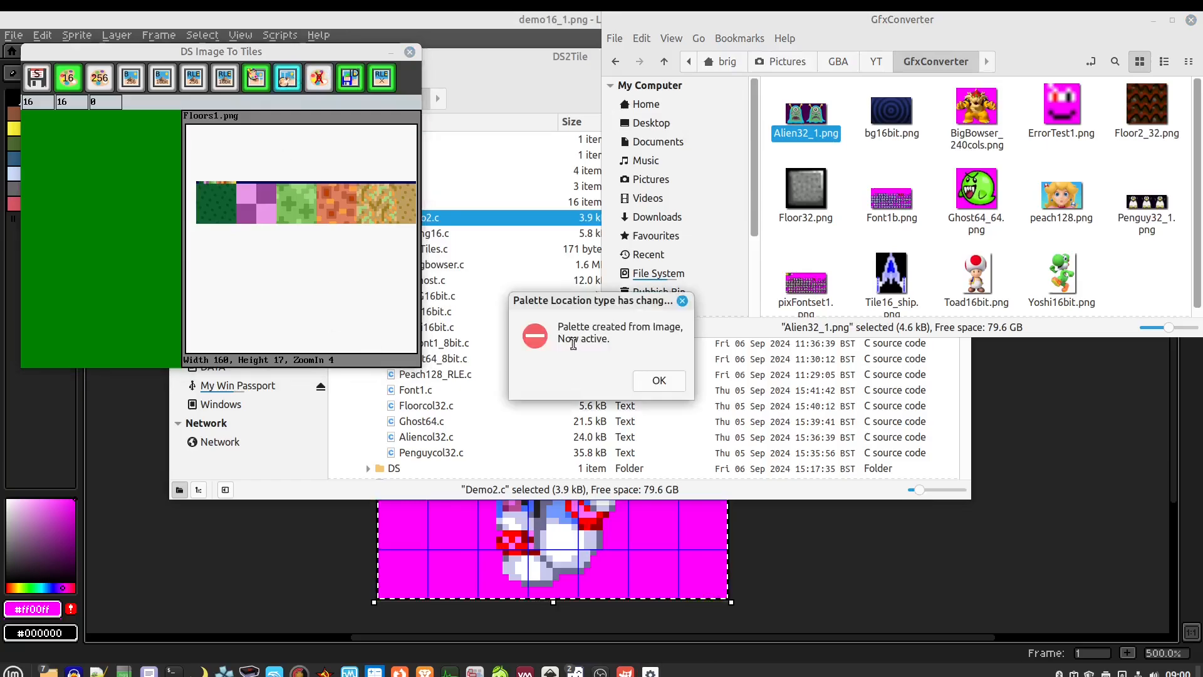
{"action": "left_click", "coordinate": [653, 381]}
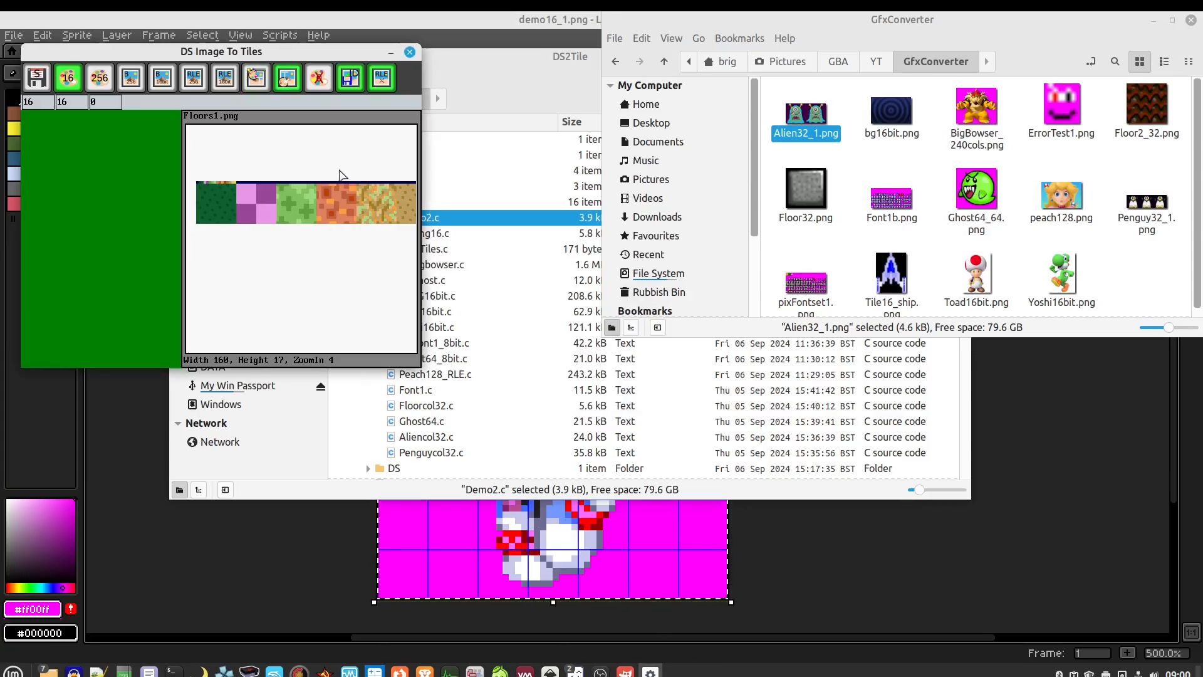
{"action": "left_click", "coordinate": [99, 77]}
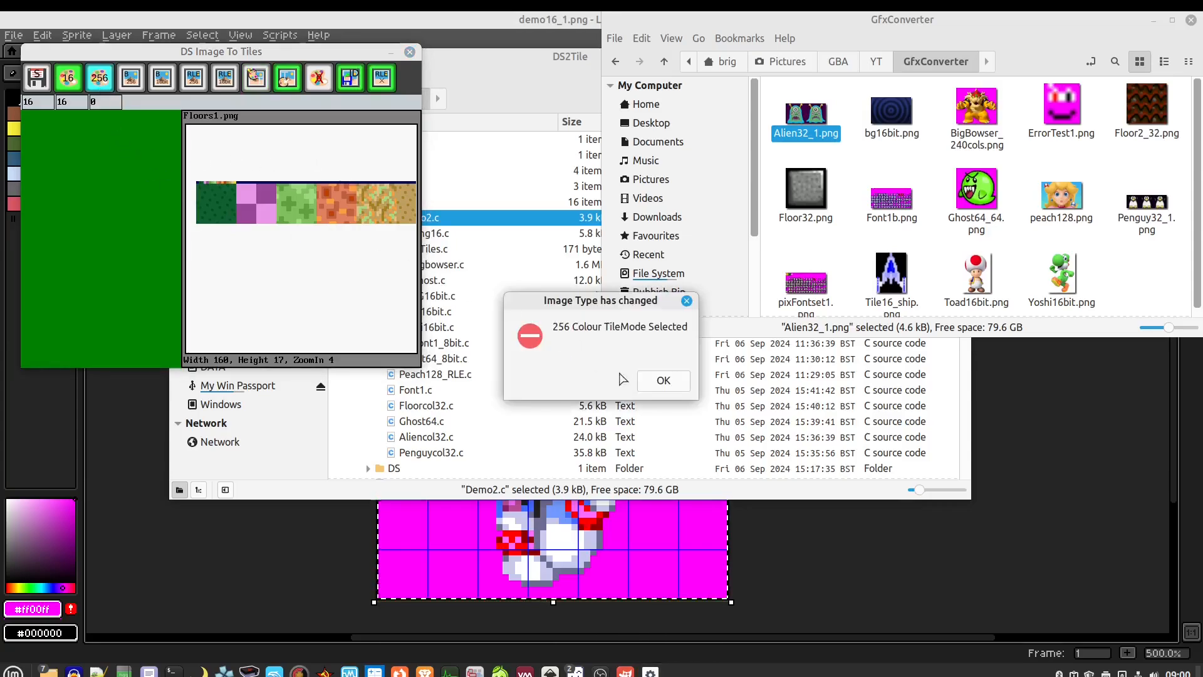
{"action": "left_click", "coordinate": [665, 384]}
Set the tile size to 32×32 and drag Alien32_1.png onto the preview
{"action": "left_click", "coordinate": [38, 100]}
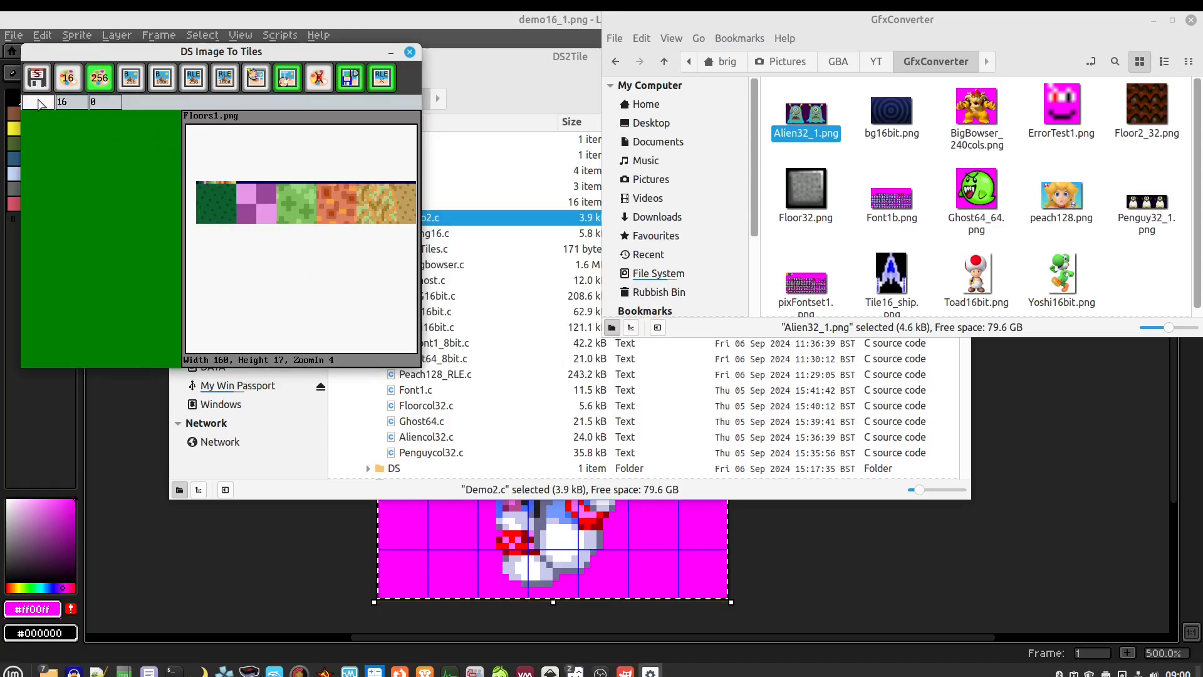
{"action": "type", "text": "32"}
{"action": "left_click", "coordinate": [74, 105]}
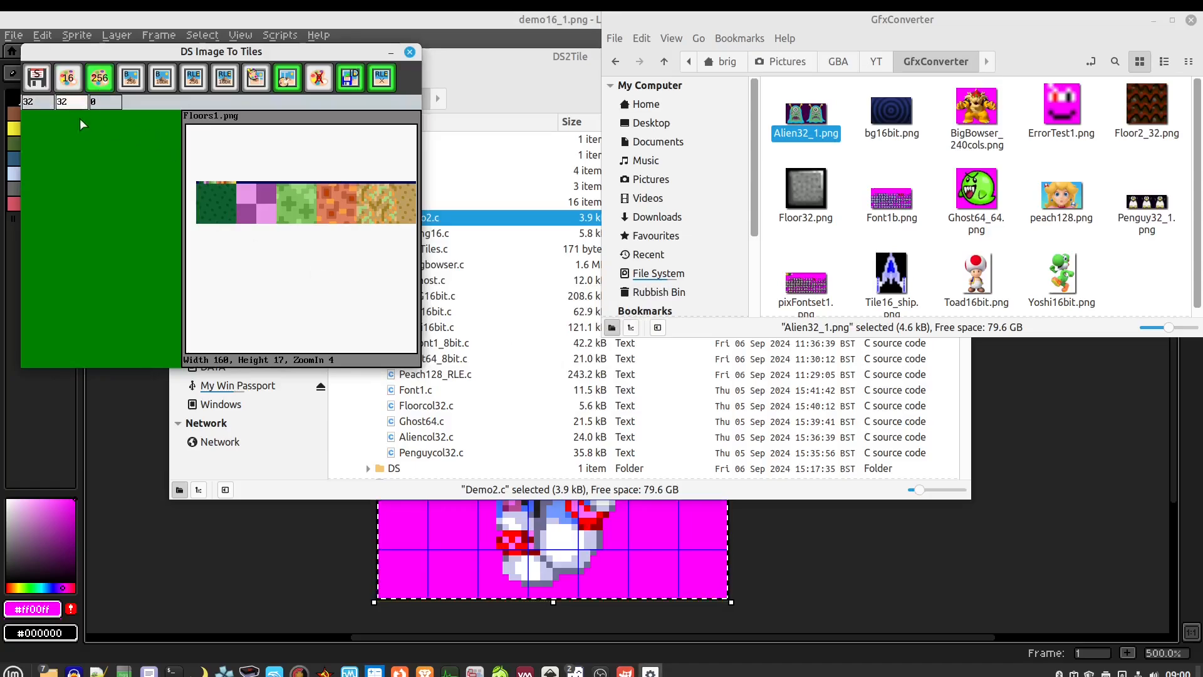
{"action": "left_click", "coordinate": [99, 137]}
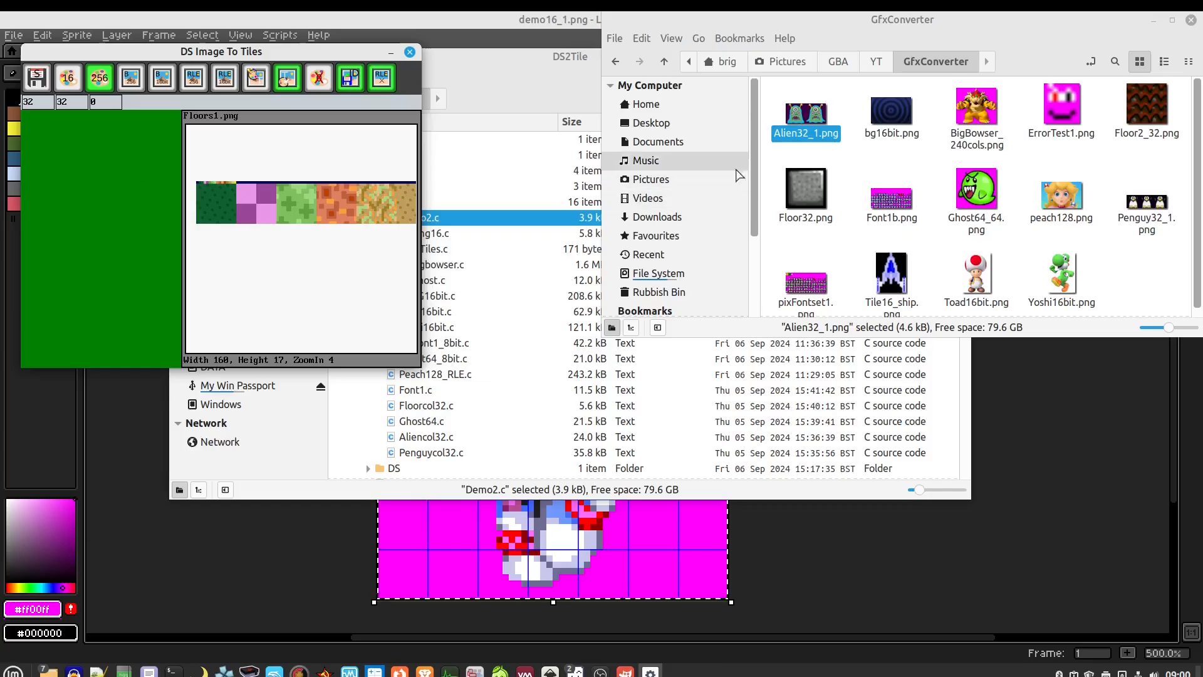
{"action": "left_click_drag", "start_coordinate": [806, 115], "coordinate": [291, 184]}
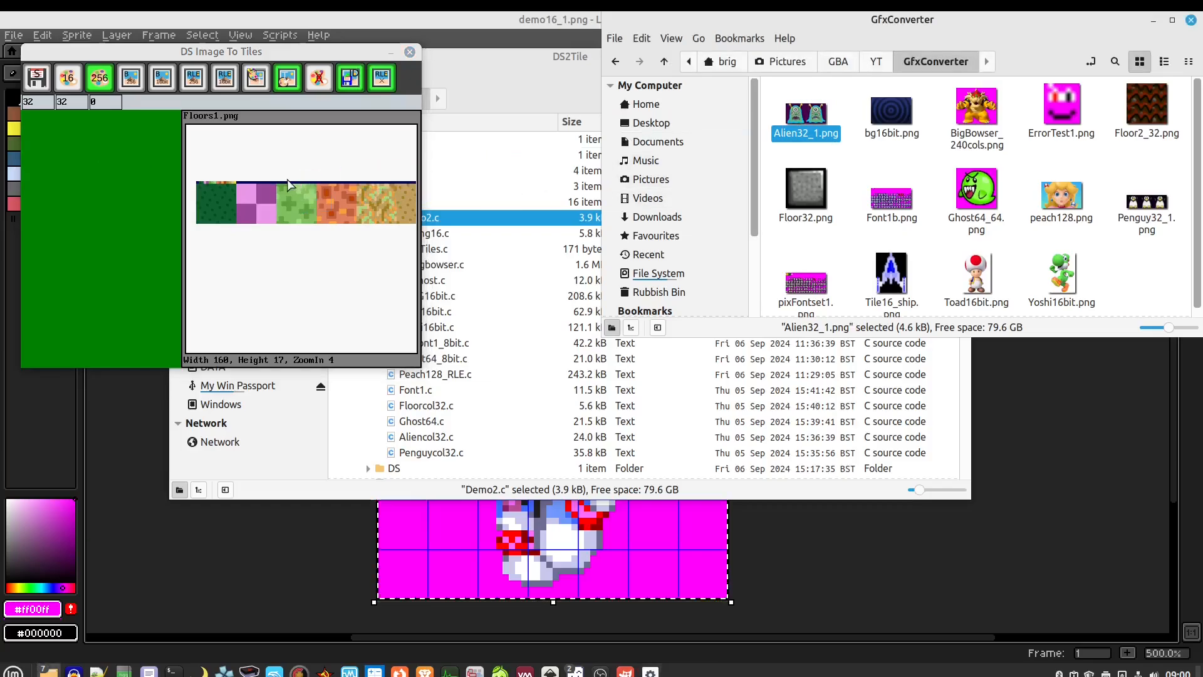
Accept 'Found 32 Colours', zoom into the 96×48 Alien32_1.png, then return to LibreSprite
{"action": "left_click", "coordinate": [634, 381]}
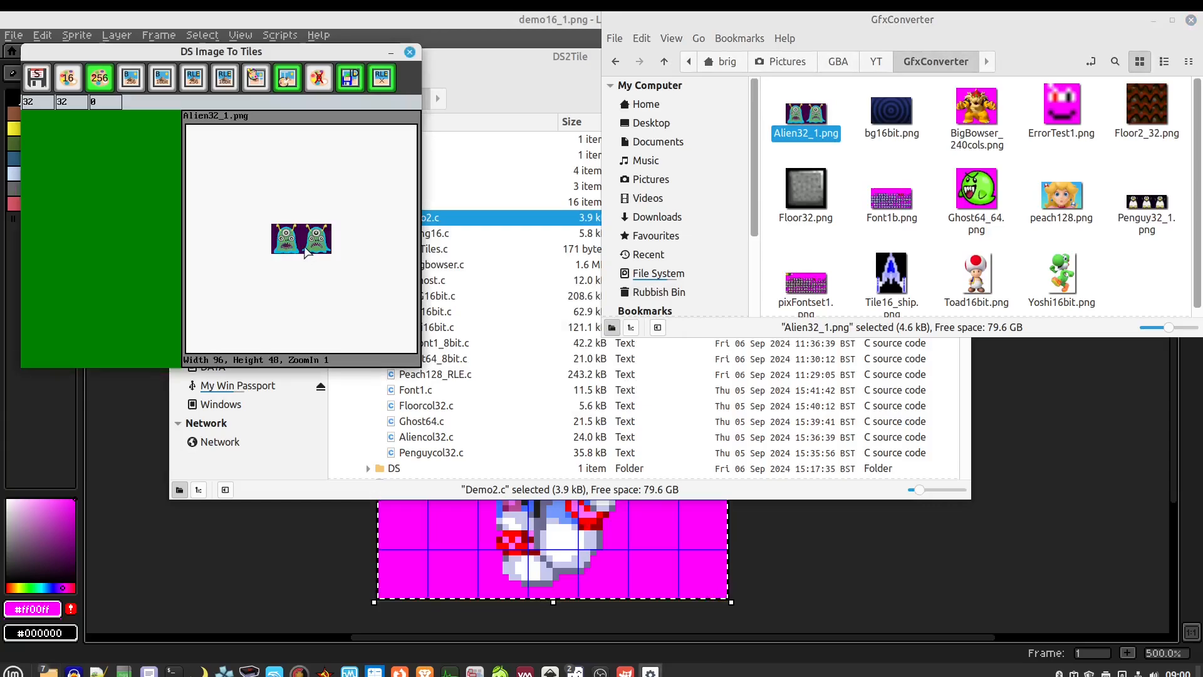
{"action": "scroll", "coordinate": [302, 243], "scroll_direction": "up", "scroll_amount": 2}
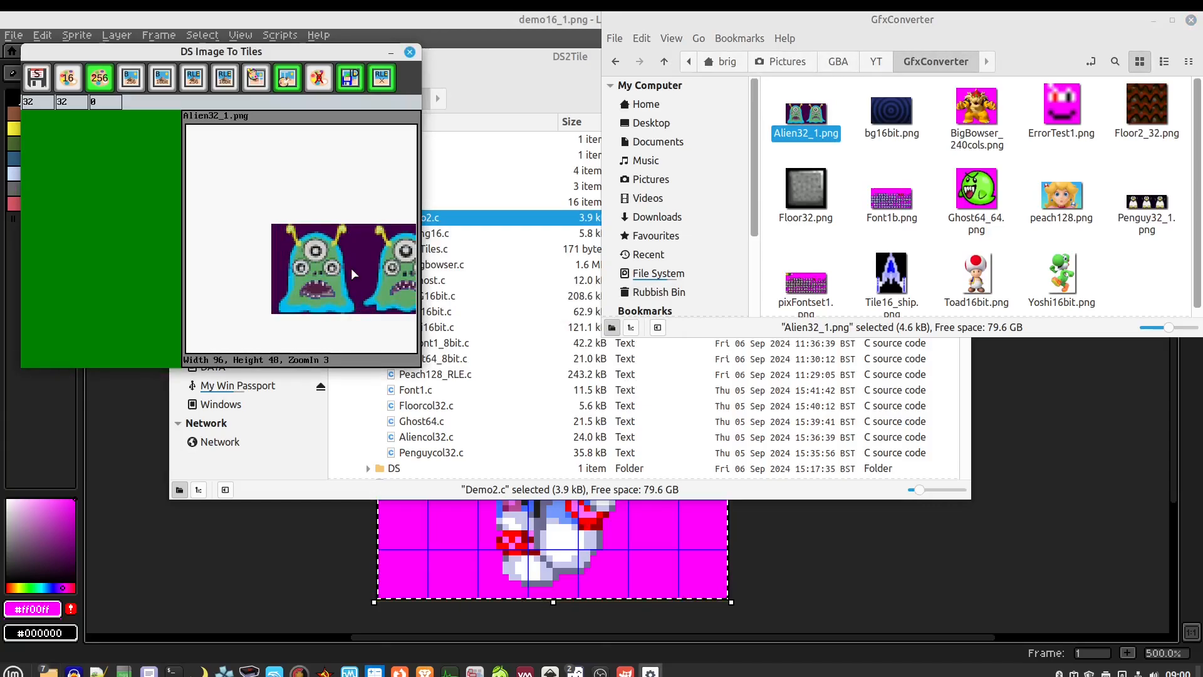
{"action": "scroll", "coordinate": [341, 271], "scroll_direction": "up", "scroll_amount": 1}
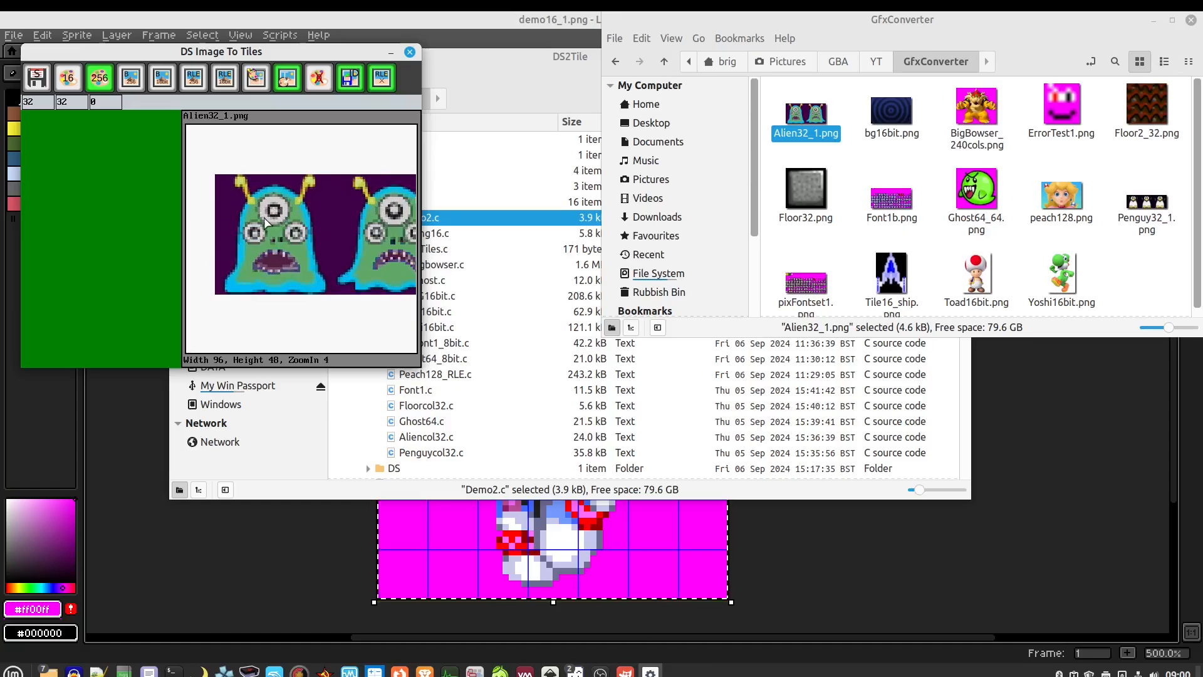
{"action": "scroll", "coordinate": [275, 232], "scroll_direction": "up", "scroll_amount": 1}
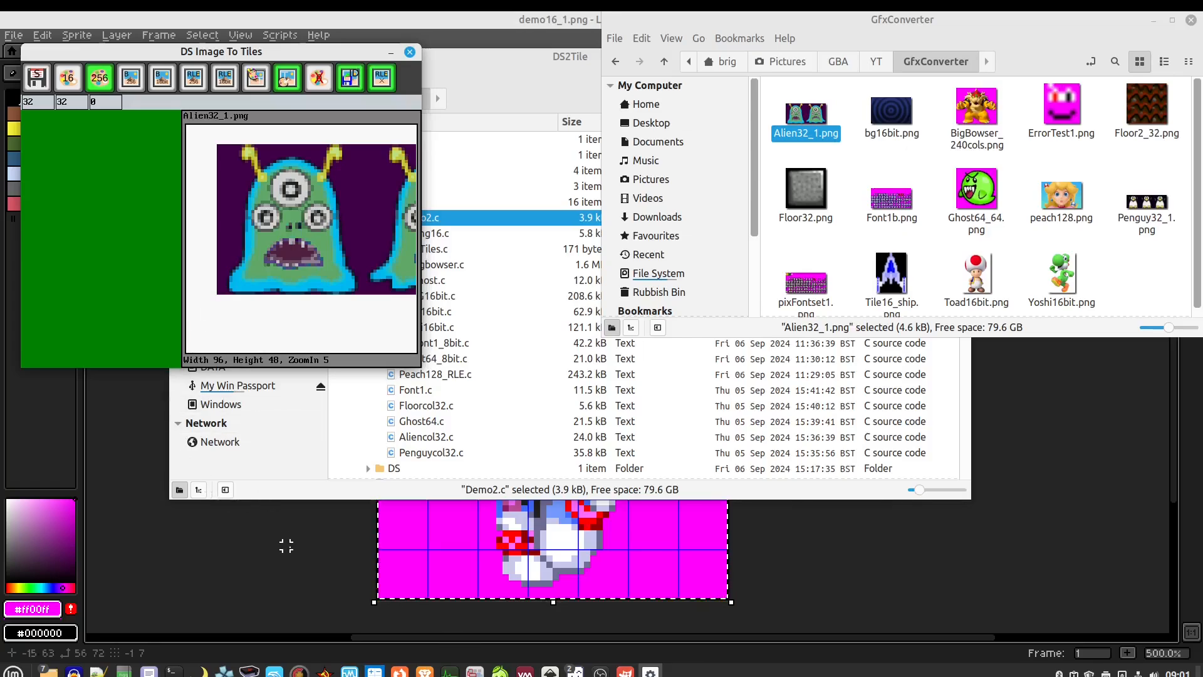
{"action": "left_click", "coordinate": [383, 557]}
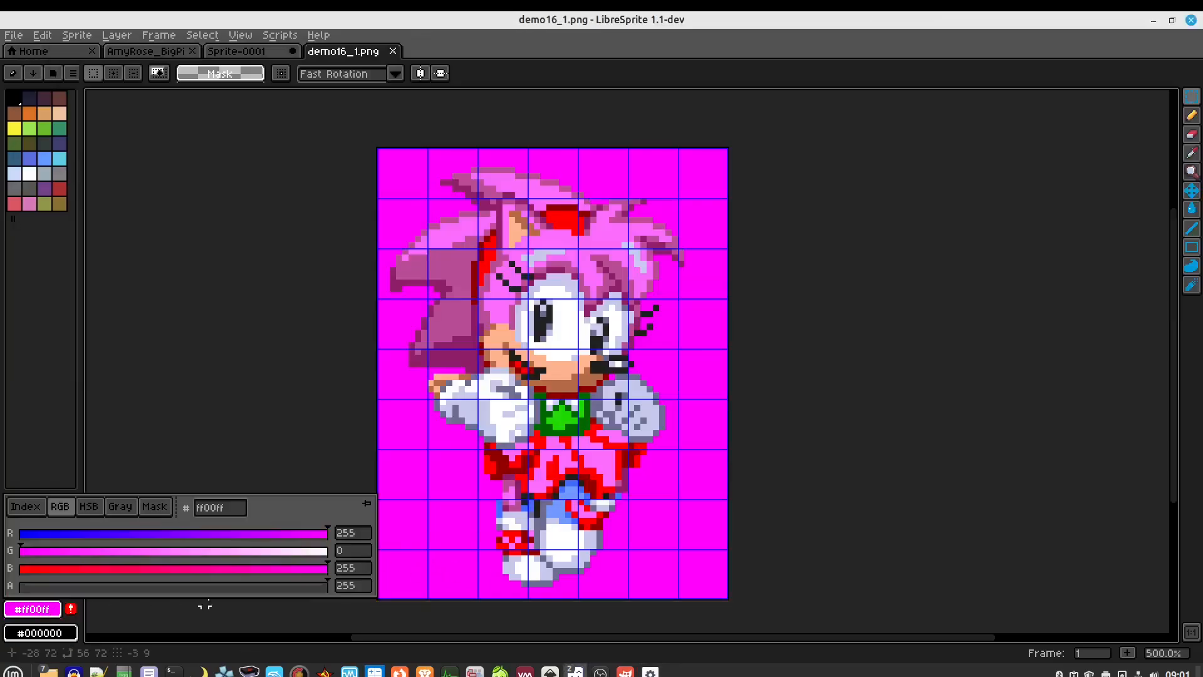
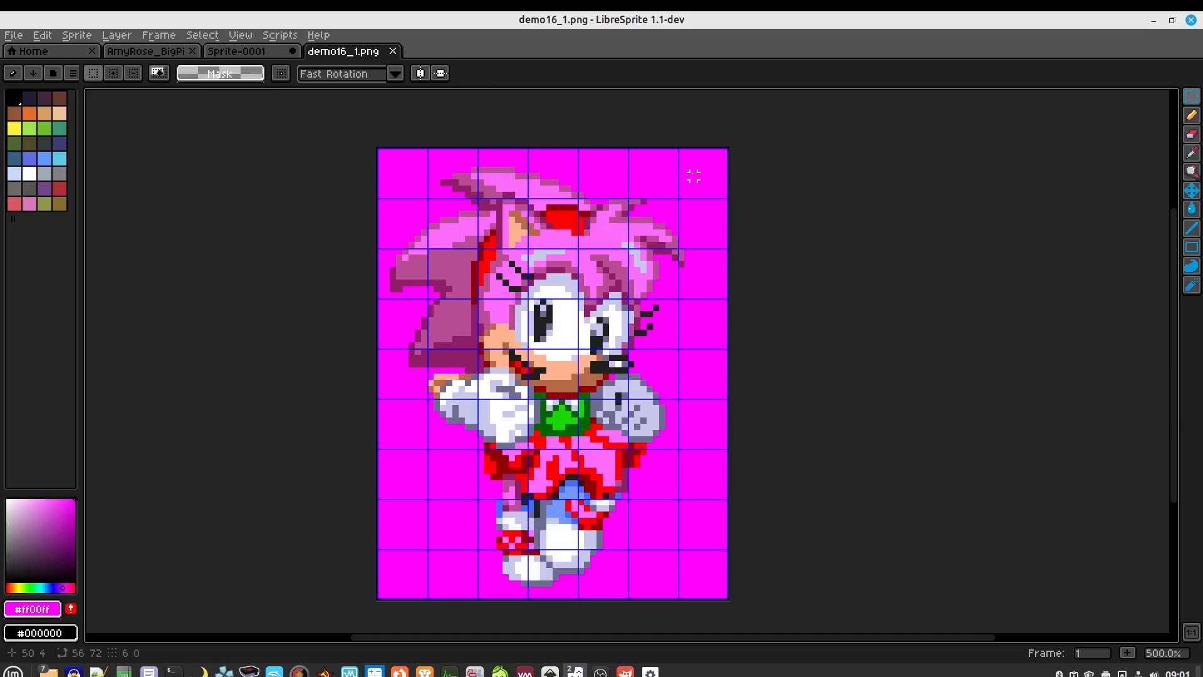
Close the demo16_1, Sprite-0001 (without saving) and AmyRose sprites, then move LibreSprite aside
{"action": "left_click", "coordinate": [393, 51]}
{"action": "left_click", "coordinate": [292, 51]}
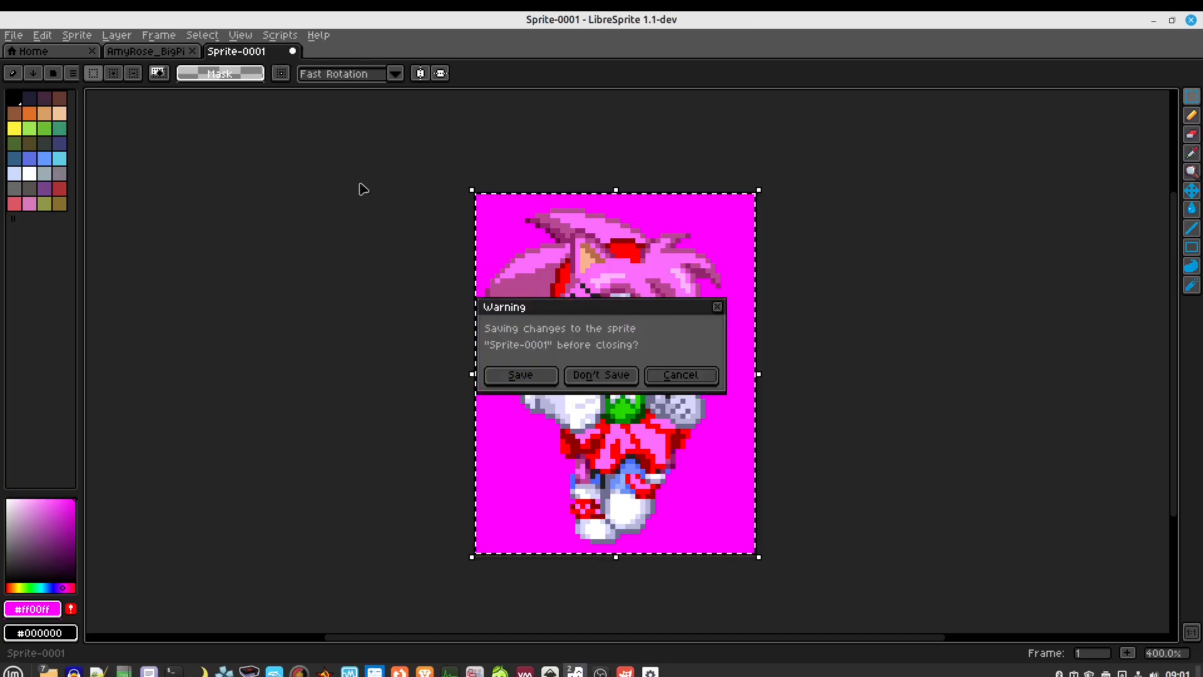
{"action": "left_click", "coordinate": [600, 379]}
{"action": "left_click", "coordinate": [192, 51]}
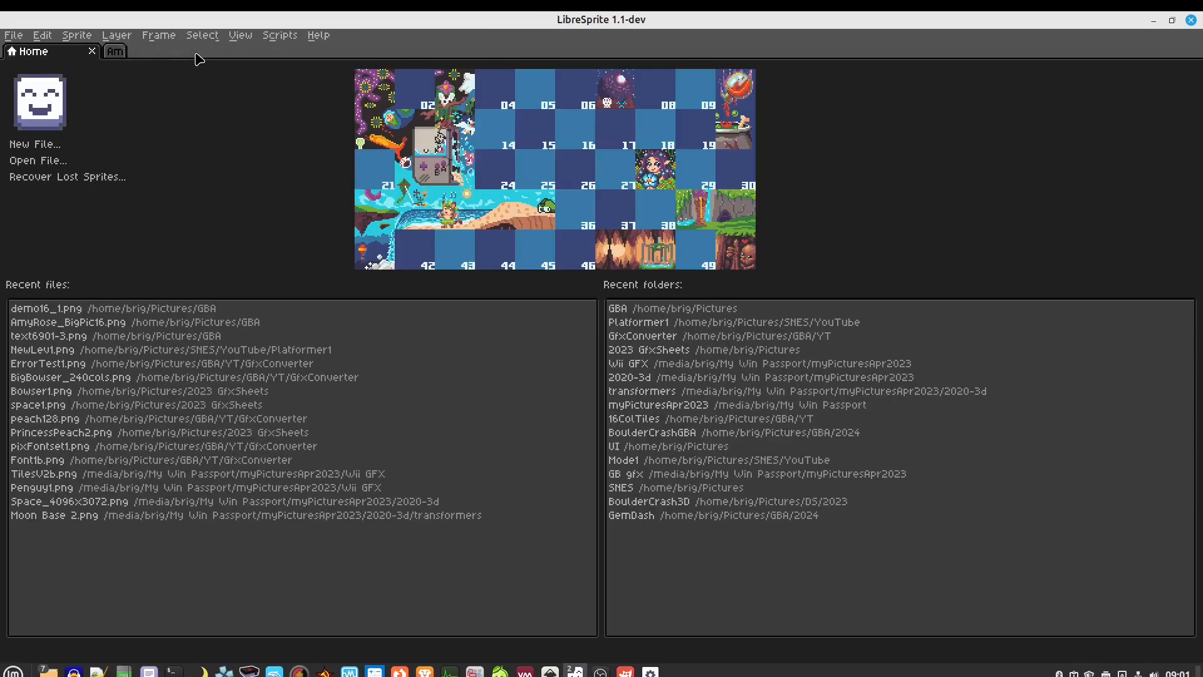
{"action": "left_click_drag", "start_coordinate": [235, 17], "coordinate": [1202, 56]}
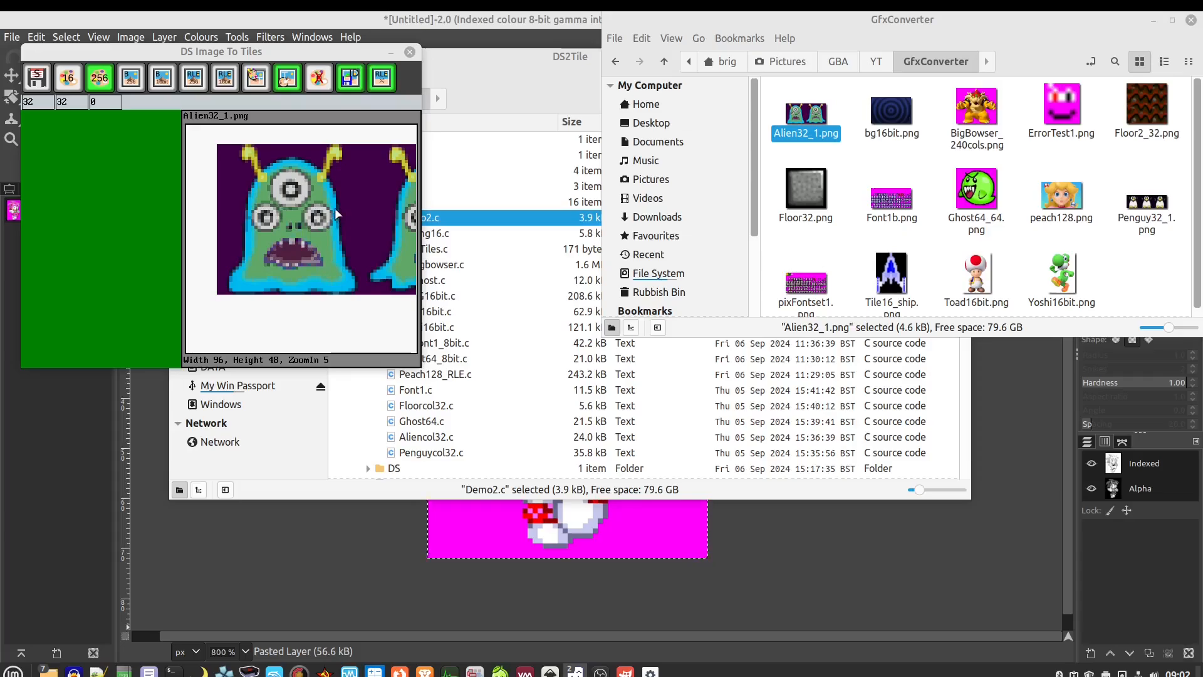
Switch to 256-colour mode and set both tile size values to 0
{"action": "left_click", "coordinate": [130, 81]}
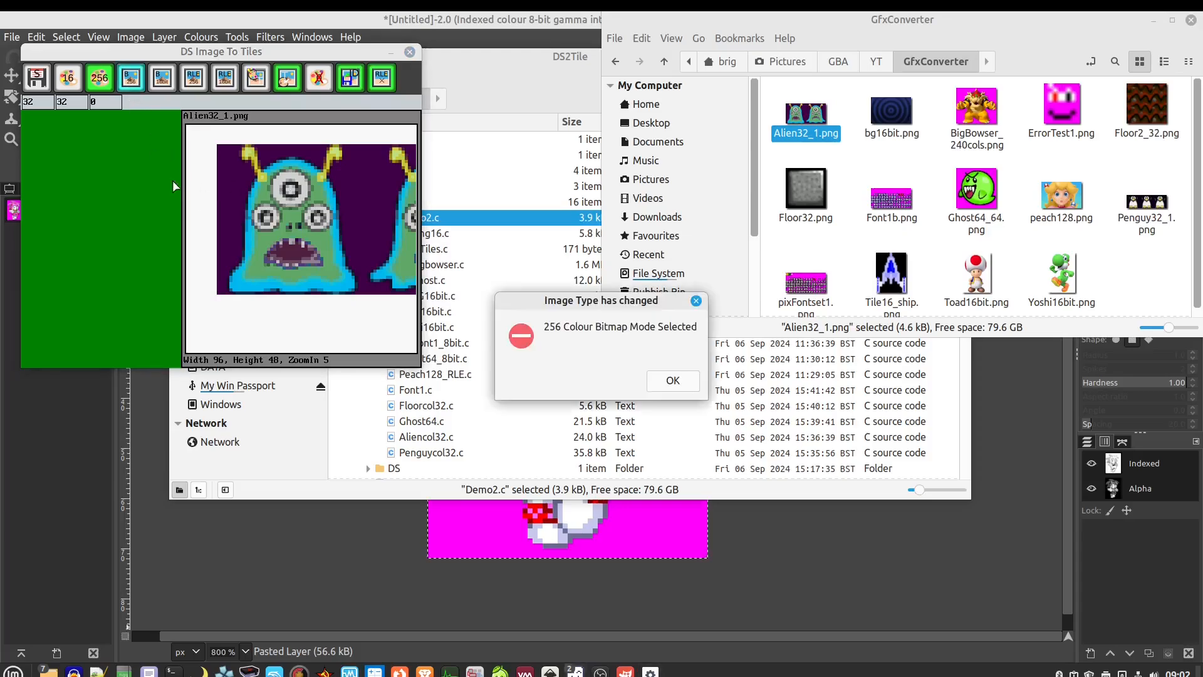
{"action": "left_click", "coordinate": [674, 378]}
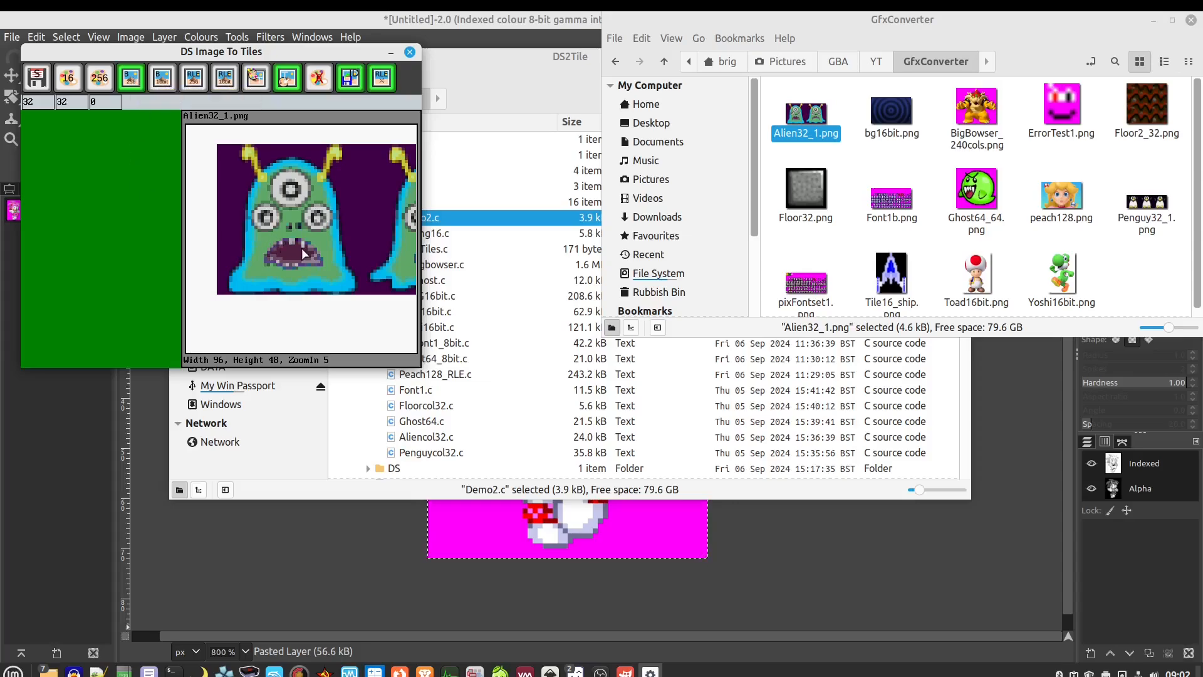
{"action": "left_click", "coordinate": [43, 106]}
{"action": "left_click", "coordinate": [65, 103]}
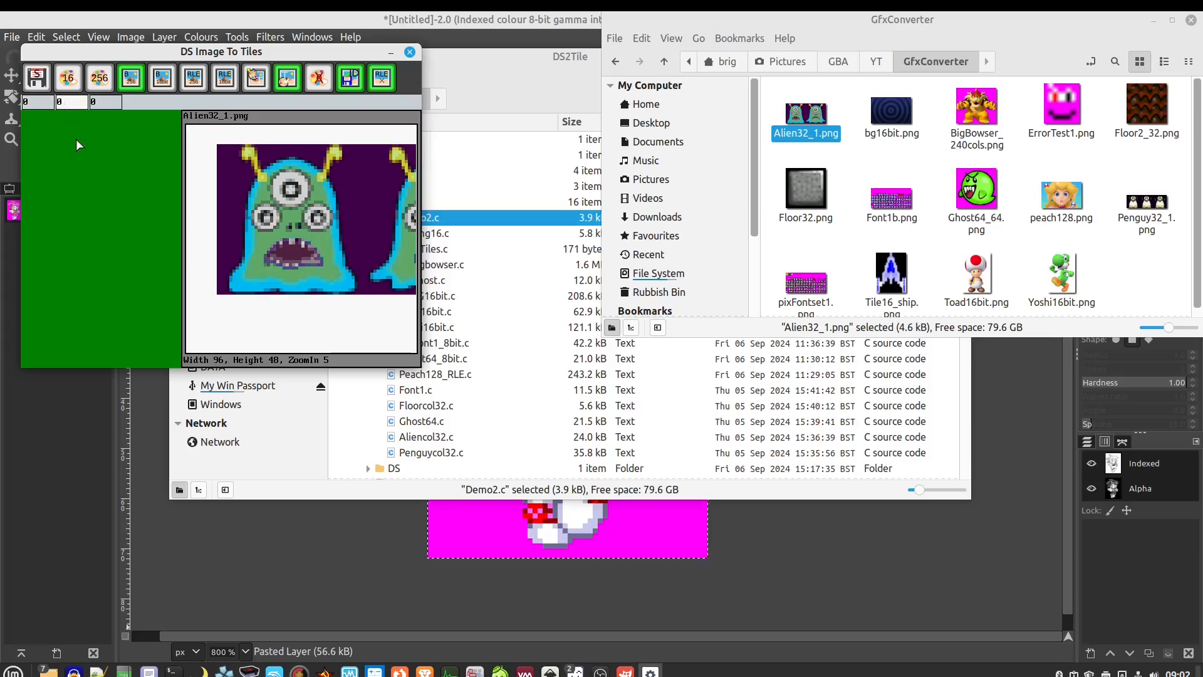
{"action": "left_click", "coordinate": [76, 141]}
Load Alien32_1.png, accept its 32-colour palette, and zoom into the aliens
{"action": "left_click_drag", "start_coordinate": [805, 114], "coordinate": [275, 220]}
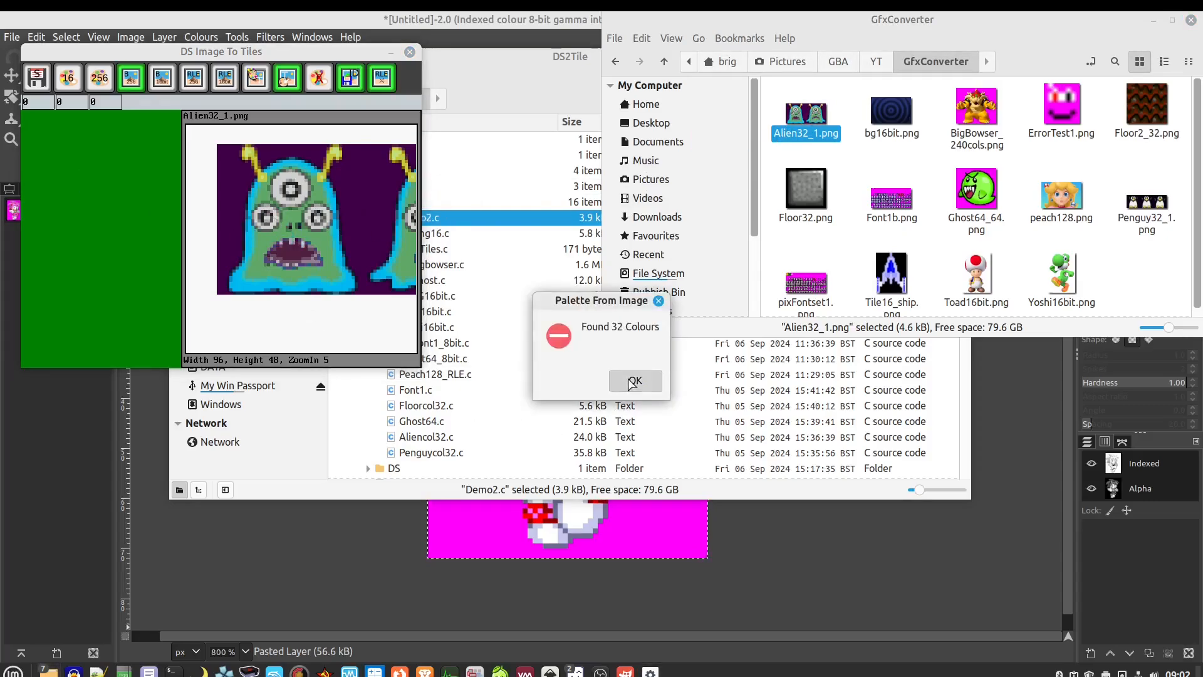
{"action": "left_click", "coordinate": [634, 380]}
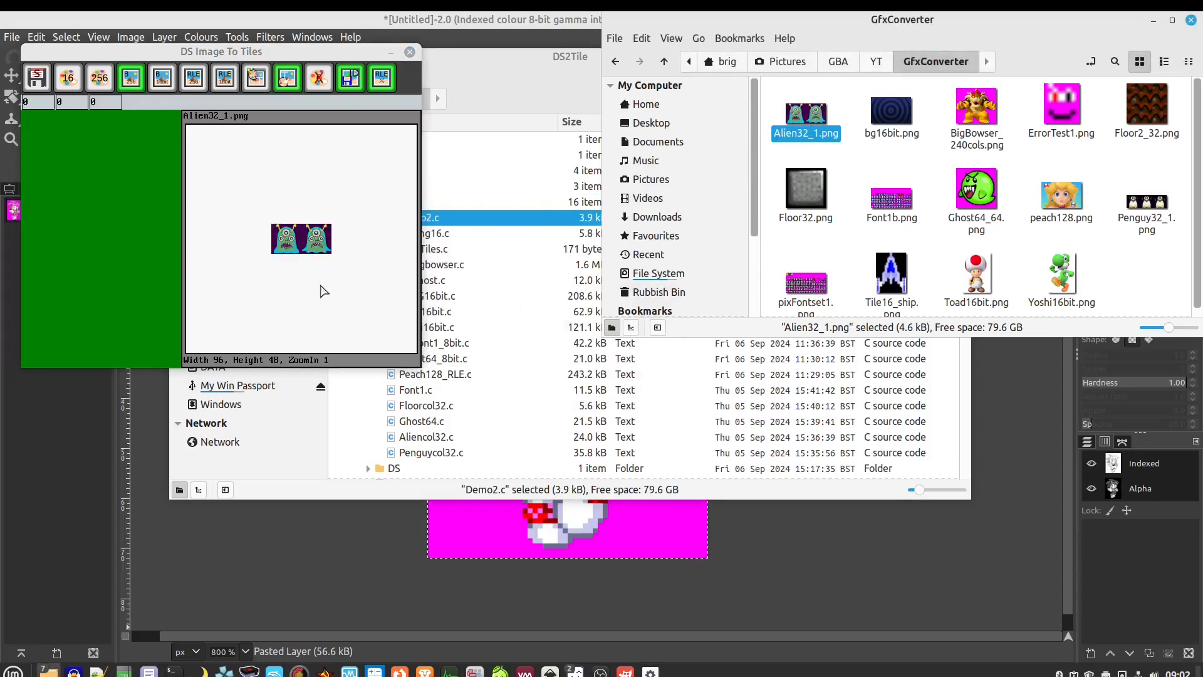
{"action": "left_click", "coordinate": [310, 251]}
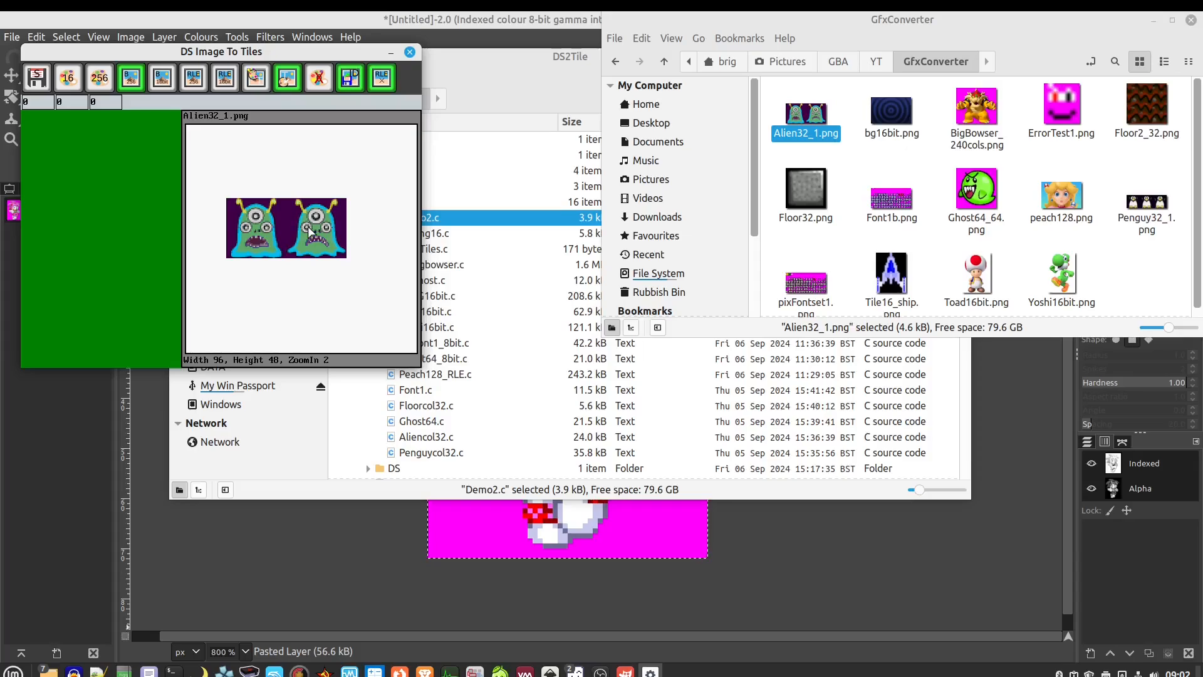
{"action": "scroll", "coordinate": [305, 228], "scroll_direction": "up", "scroll_amount": 1}
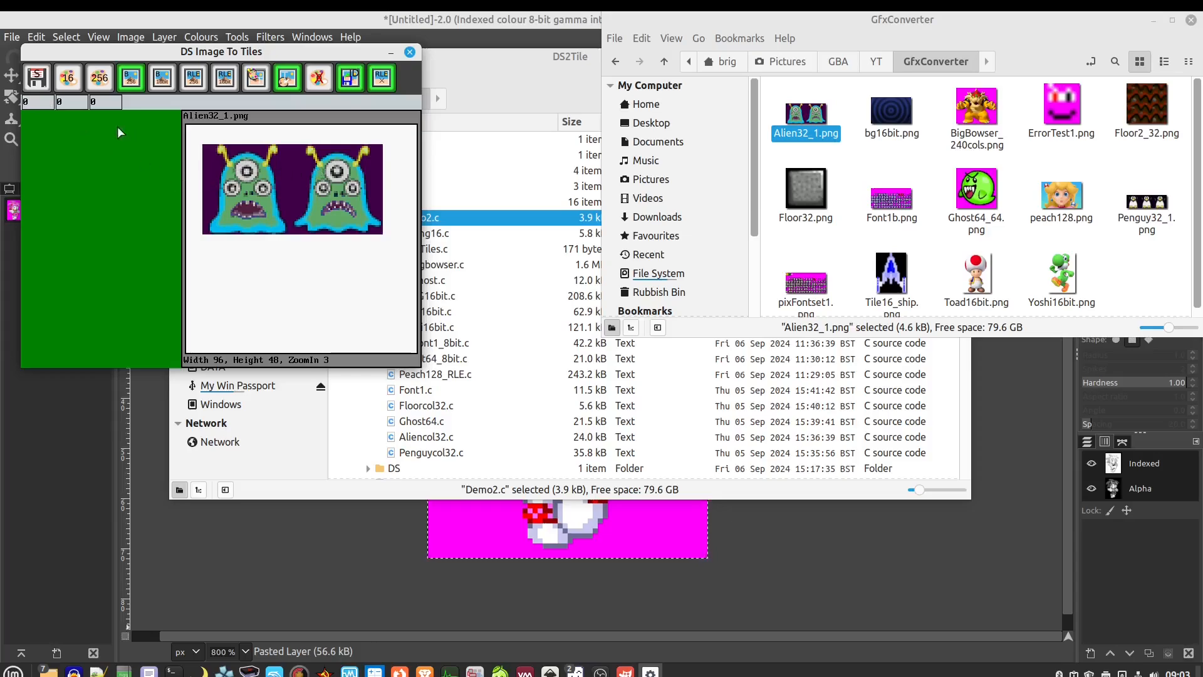
Set the tile width back to 32 and reload Alien32_1.png with its palette
{"action": "left_click", "coordinate": [44, 103]}
{"action": "type", "text": "32"}
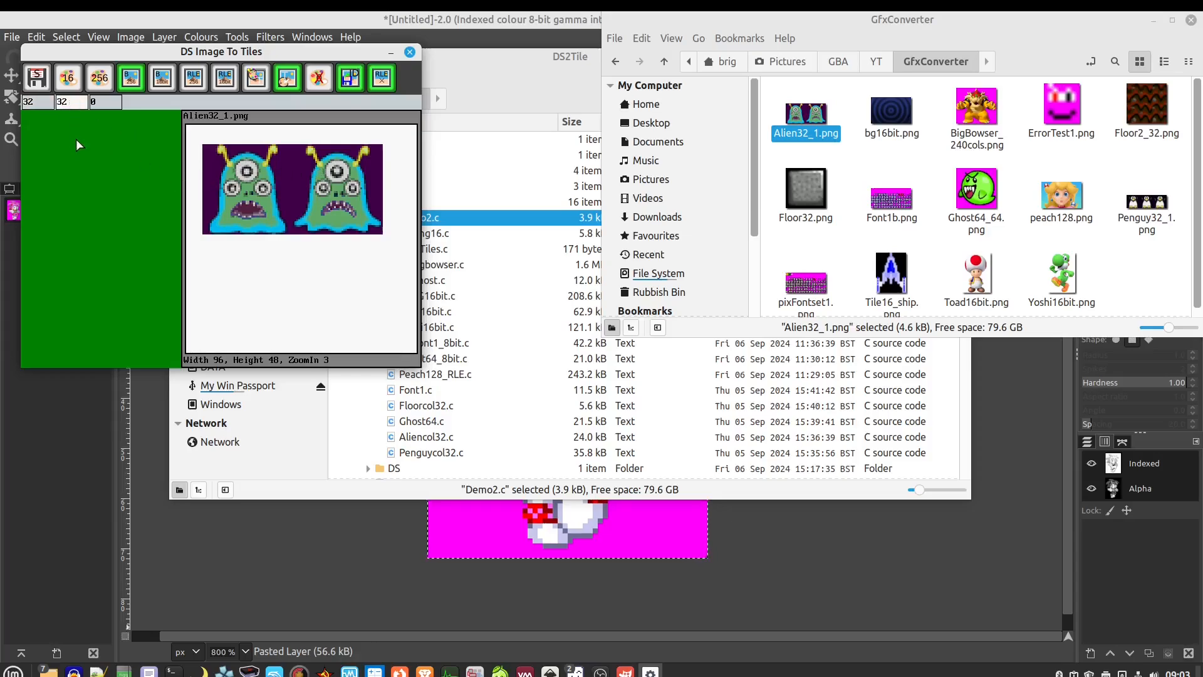
{"action": "left_click", "coordinate": [76, 139]}
{"action": "left_click_drag", "start_coordinate": [805, 116], "coordinate": [306, 218]}
{"action": "left_click", "coordinate": [624, 377]}
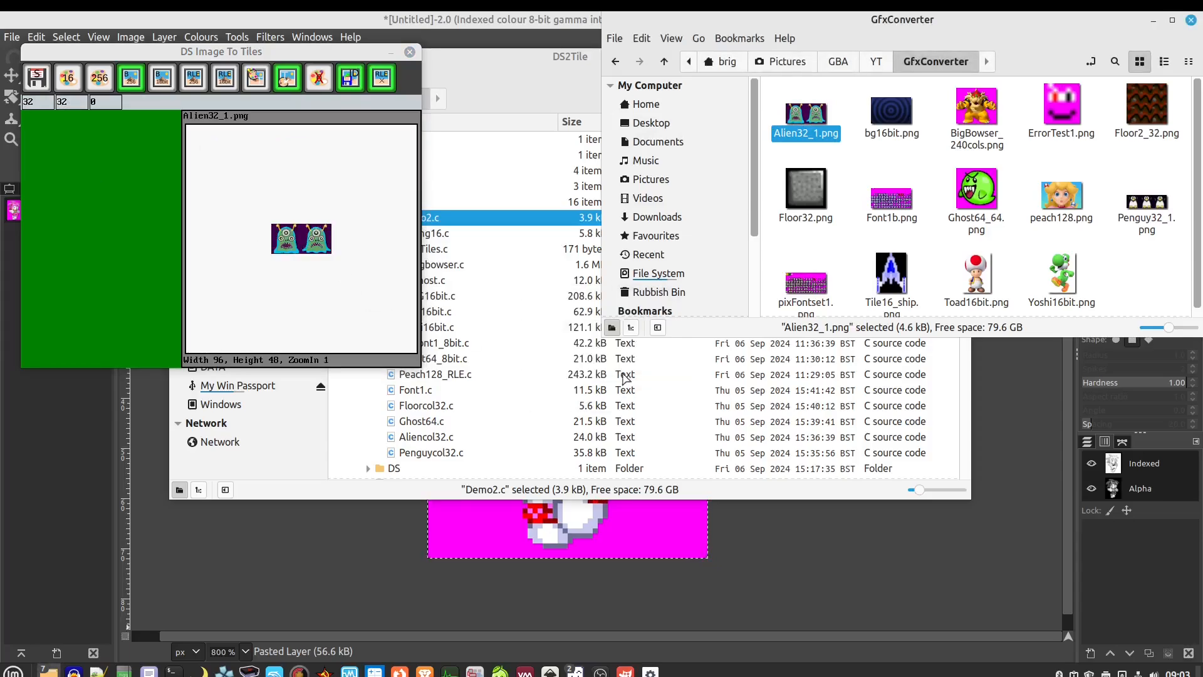
{"action": "scroll", "coordinate": [318, 244], "scroll_direction": "up", "scroll_amount": 2}
{"action": "left_click_drag", "start_coordinate": [333, 260], "coordinate": [274, 191]}
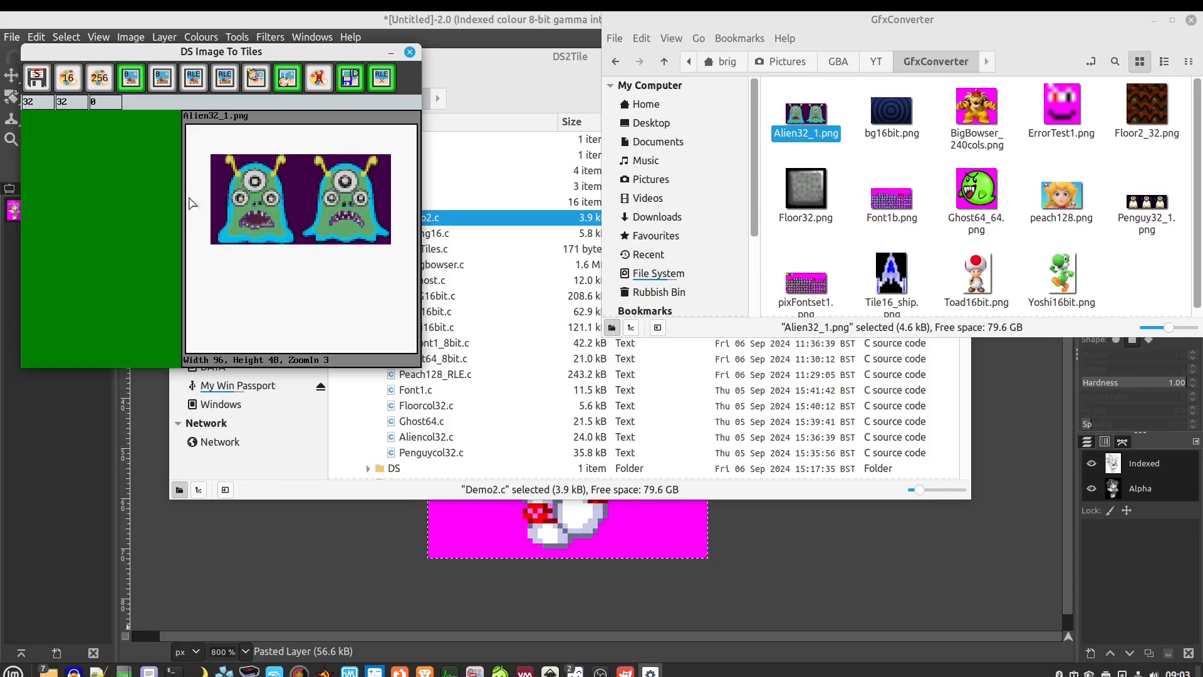
Save the alien tiles as pic1.c in the tiles/GBA folder, three tiles written
{"action": "left_click", "coordinate": [36, 77]}
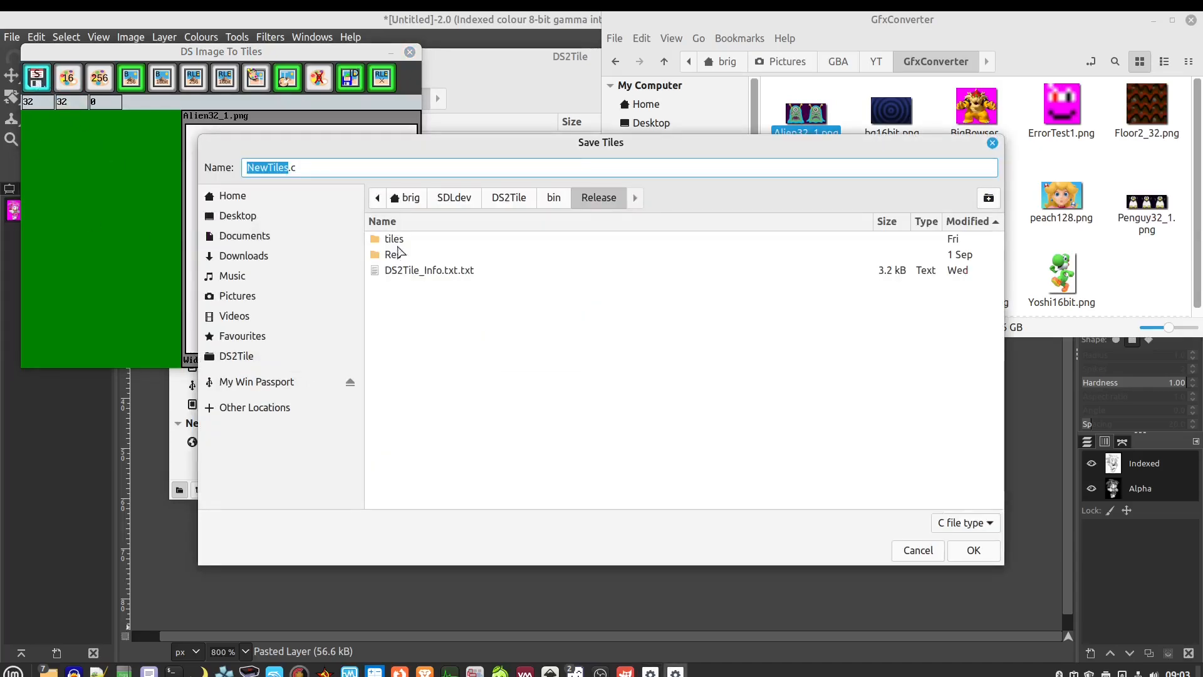
{"action": "double_click", "coordinate": [393, 242]}
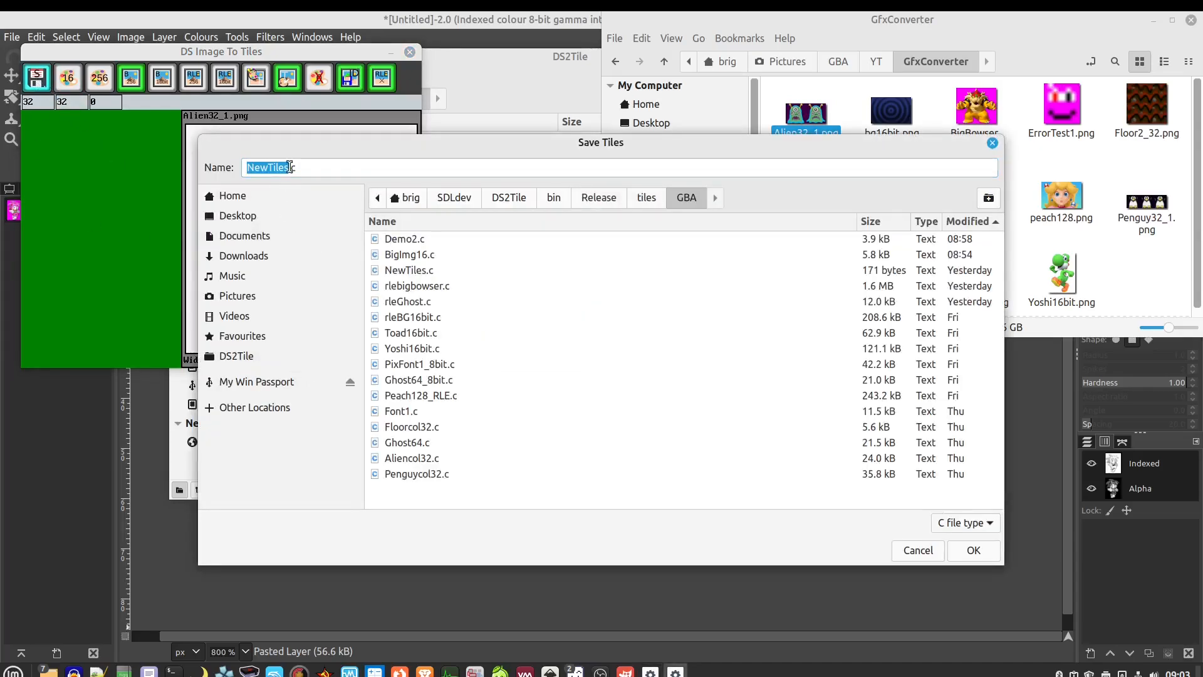
{"action": "key", "text": "shift+Home"}
{"action": "type", "text": "pi"}
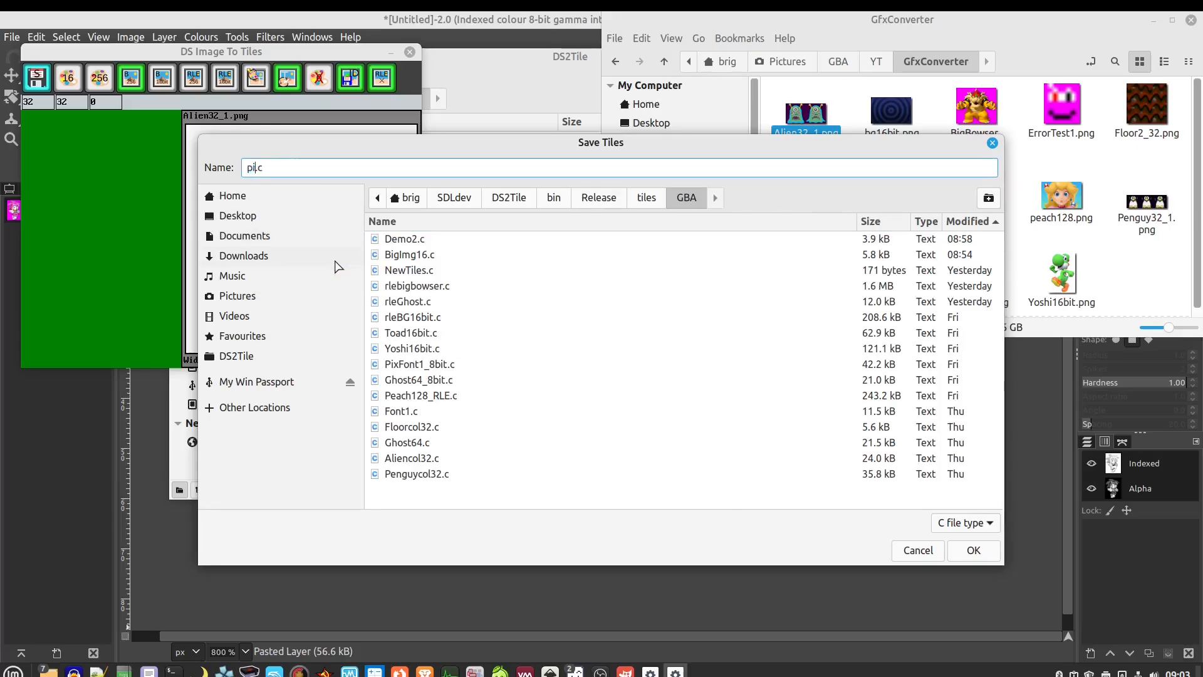
{"action": "key", "text": "Return"}
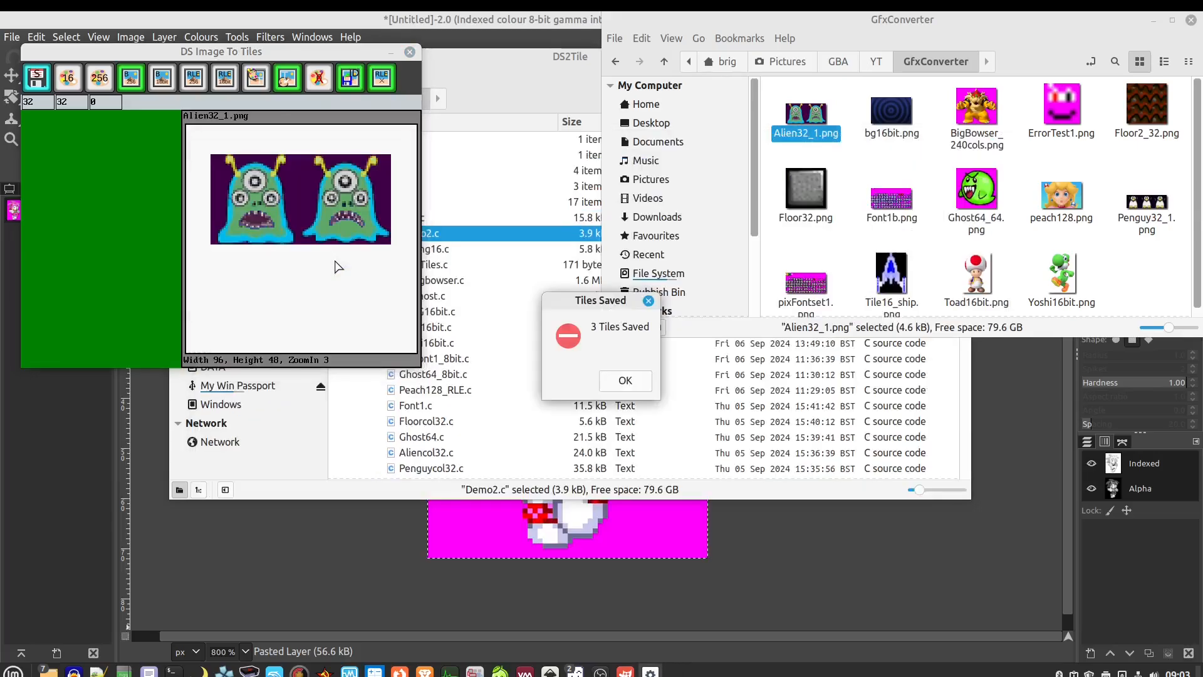
{"action": "left_click", "coordinate": [625, 380]}
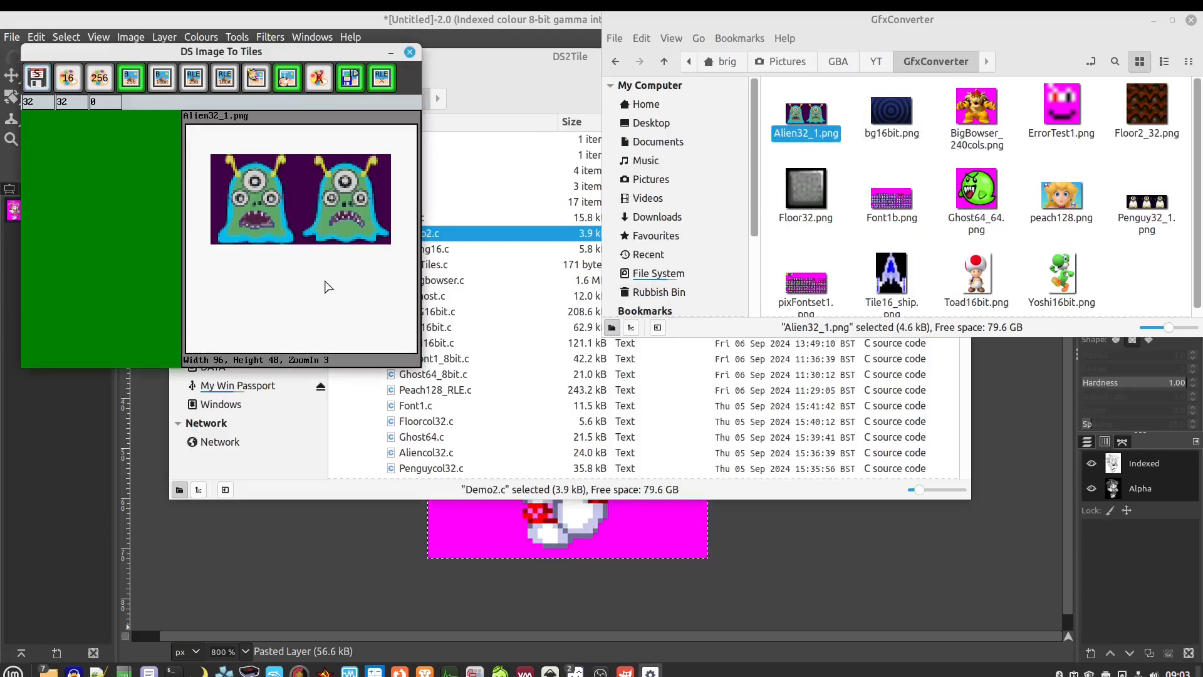
Open pic1.c in Text Editor, scroll through its 32-colour palette and three tiles, then close it
{"action": "left_click", "coordinate": [505, 82]}
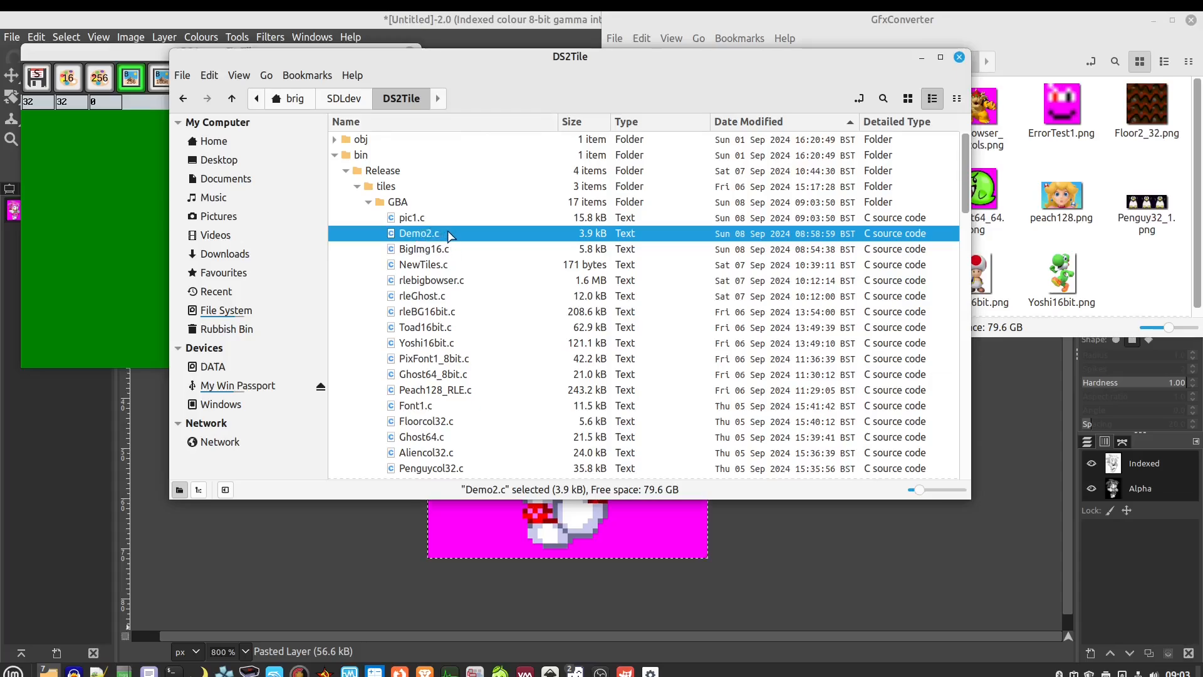
{"action": "left_click", "coordinate": [418, 218]}
{"action": "right_click", "coordinate": [421, 219]}
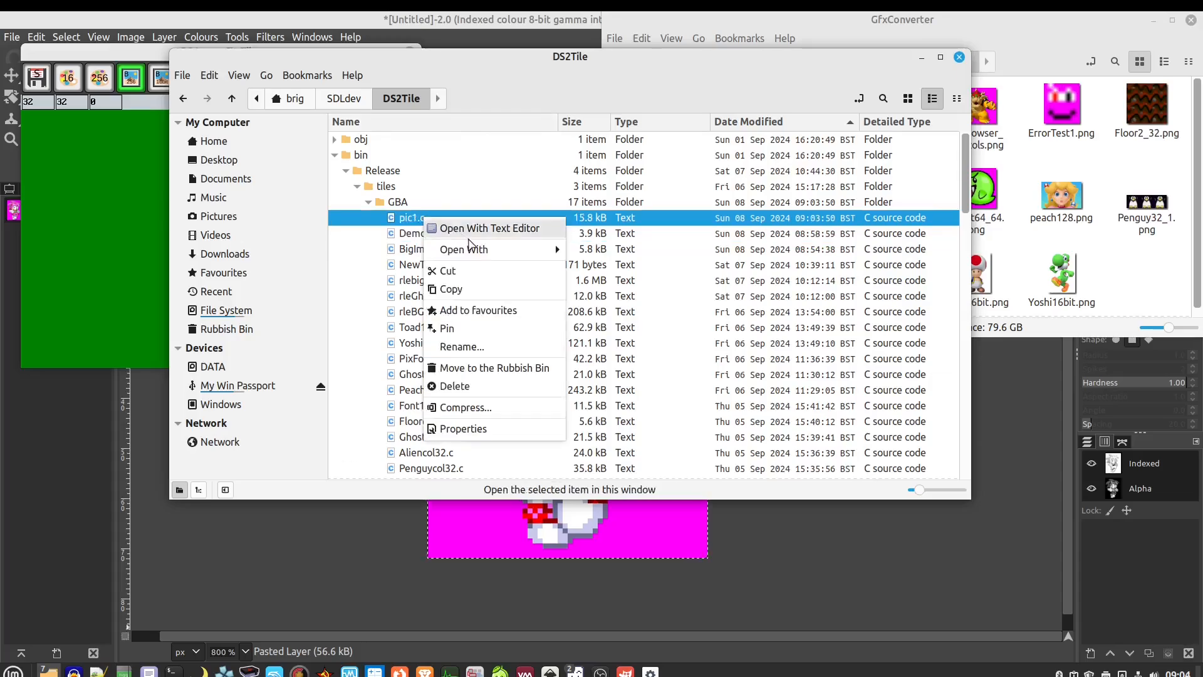
{"action": "left_click", "coordinate": [470, 233]}
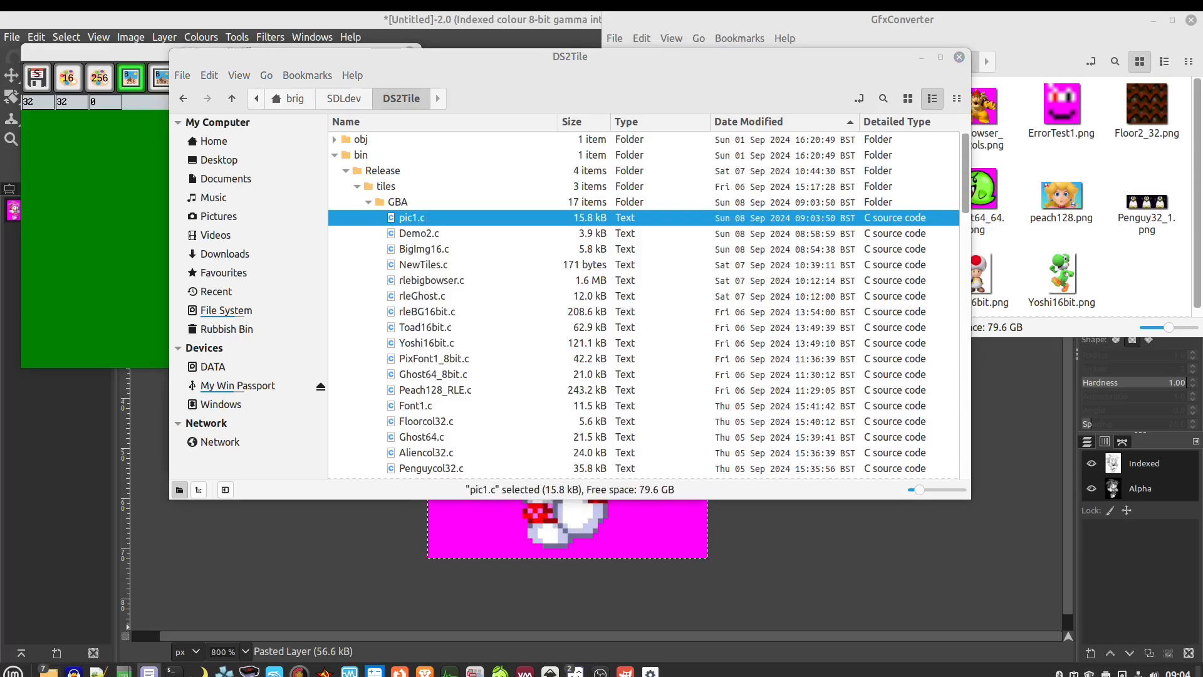
{"action": "left_click", "coordinate": [571, 82]}
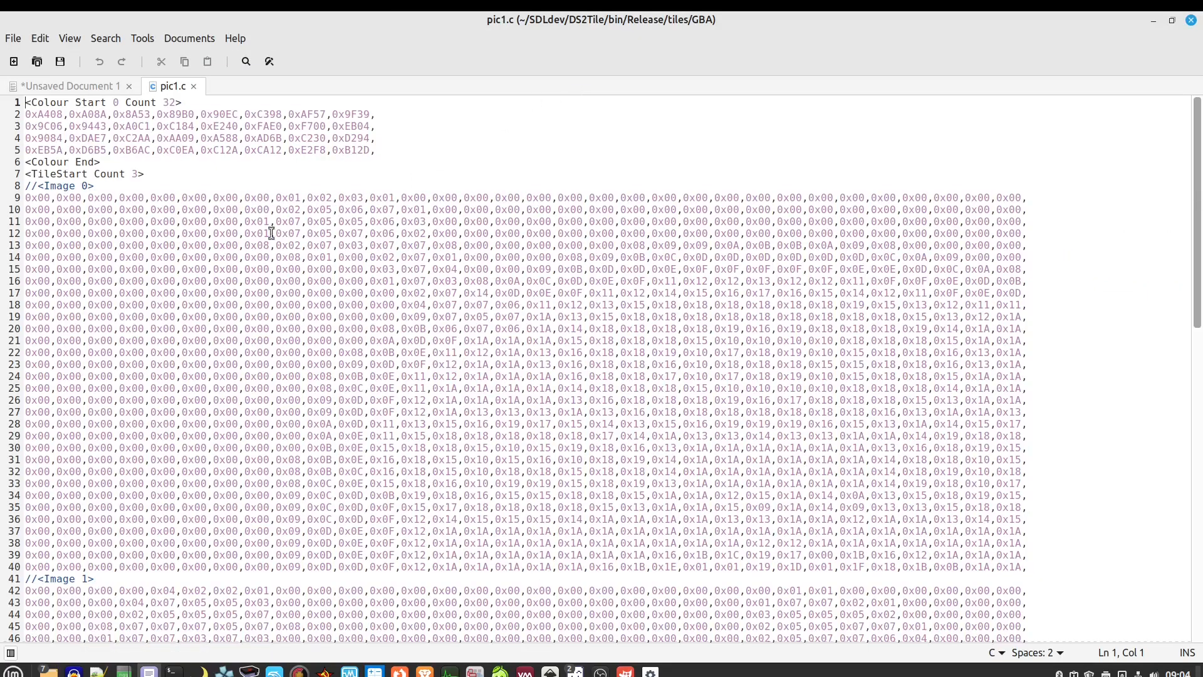
{"action": "scroll", "coordinate": [243, 350], "scroll_direction": "down", "scroll_amount": 15}
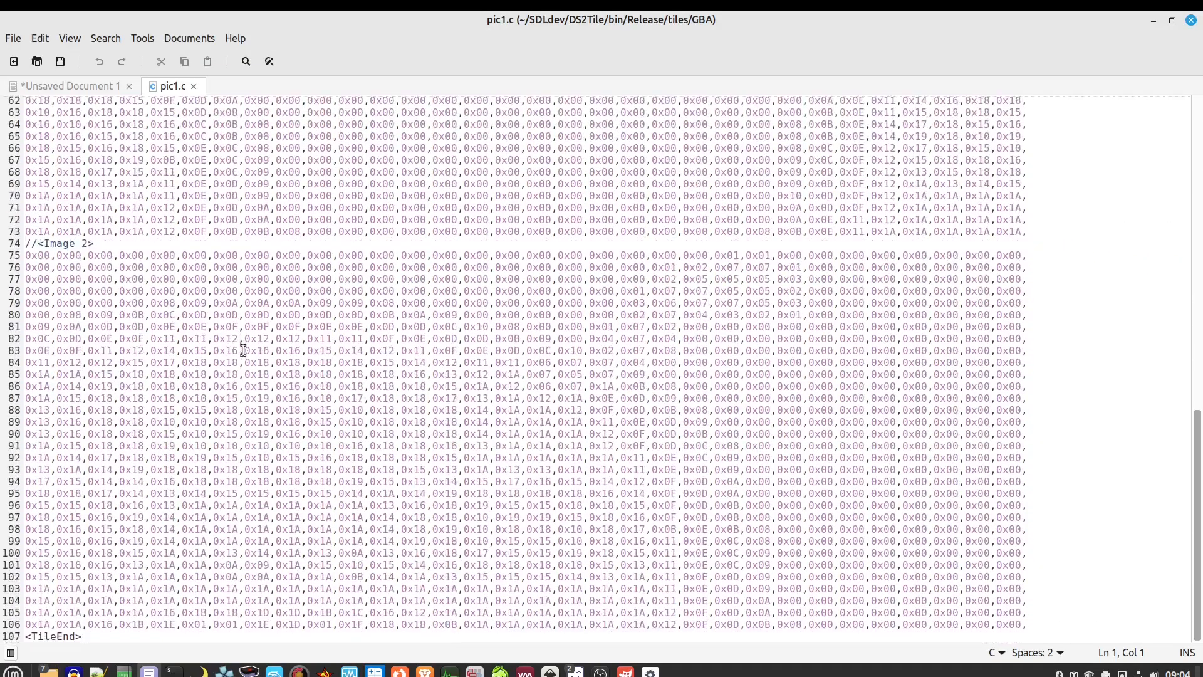
{"action": "scroll", "coordinate": [253, 488], "scroll_direction": "up", "scroll_amount": 8}
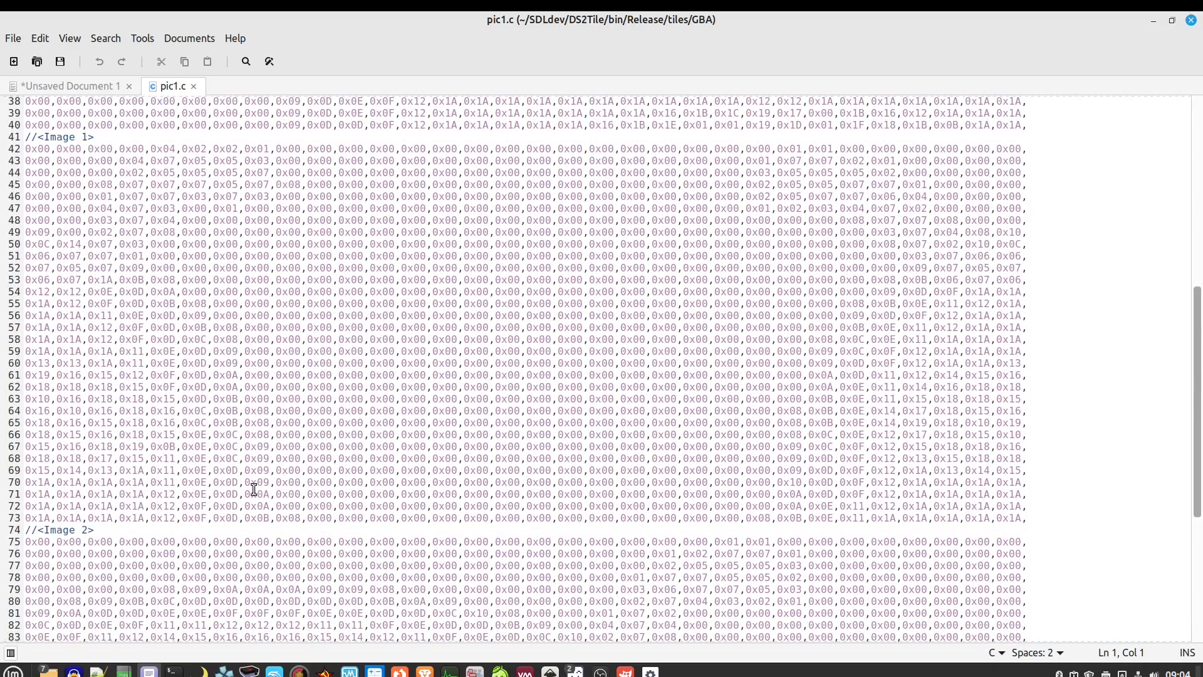
{"action": "scroll", "coordinate": [254, 489], "scroll_direction": "up", "scroll_amount": 12}
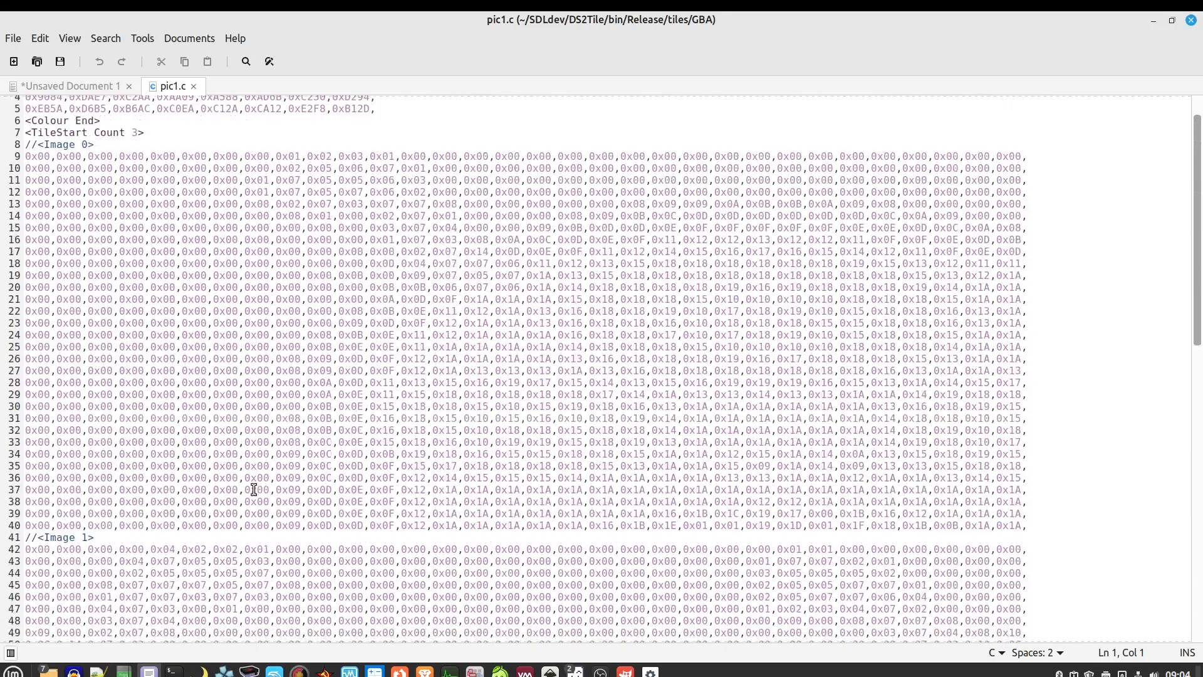
{"action": "scroll", "coordinate": [253, 489], "scroll_direction": "down", "scroll_amount": 2}
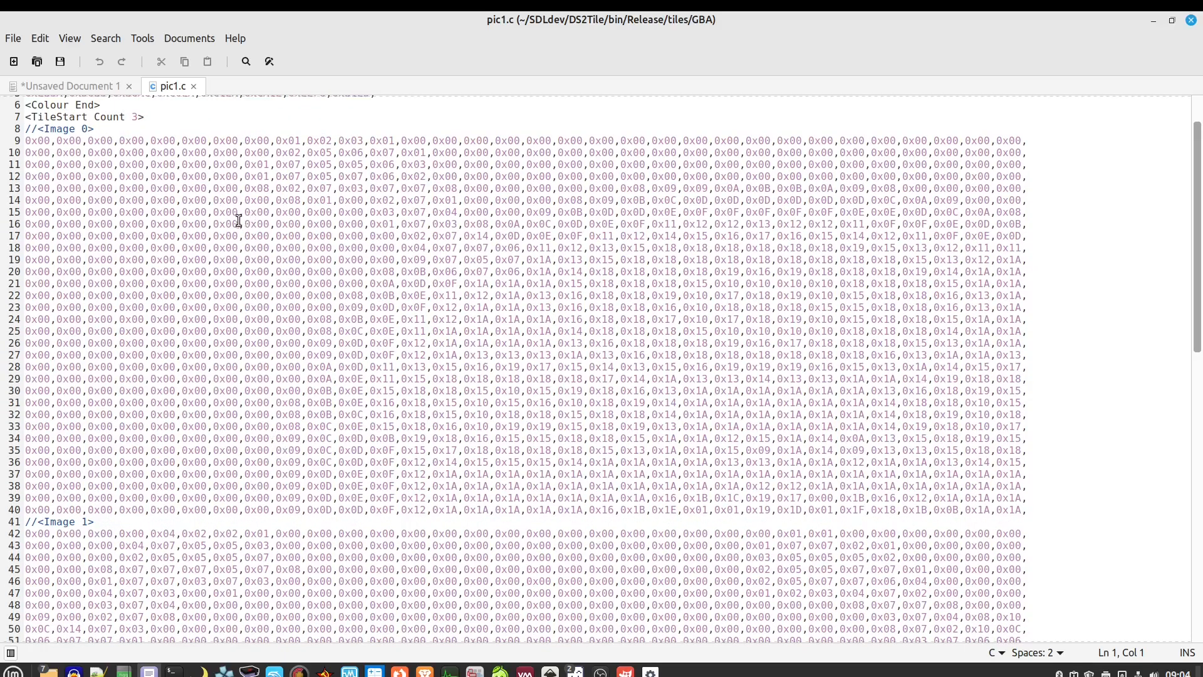
{"action": "left_click", "coordinate": [193, 86]}
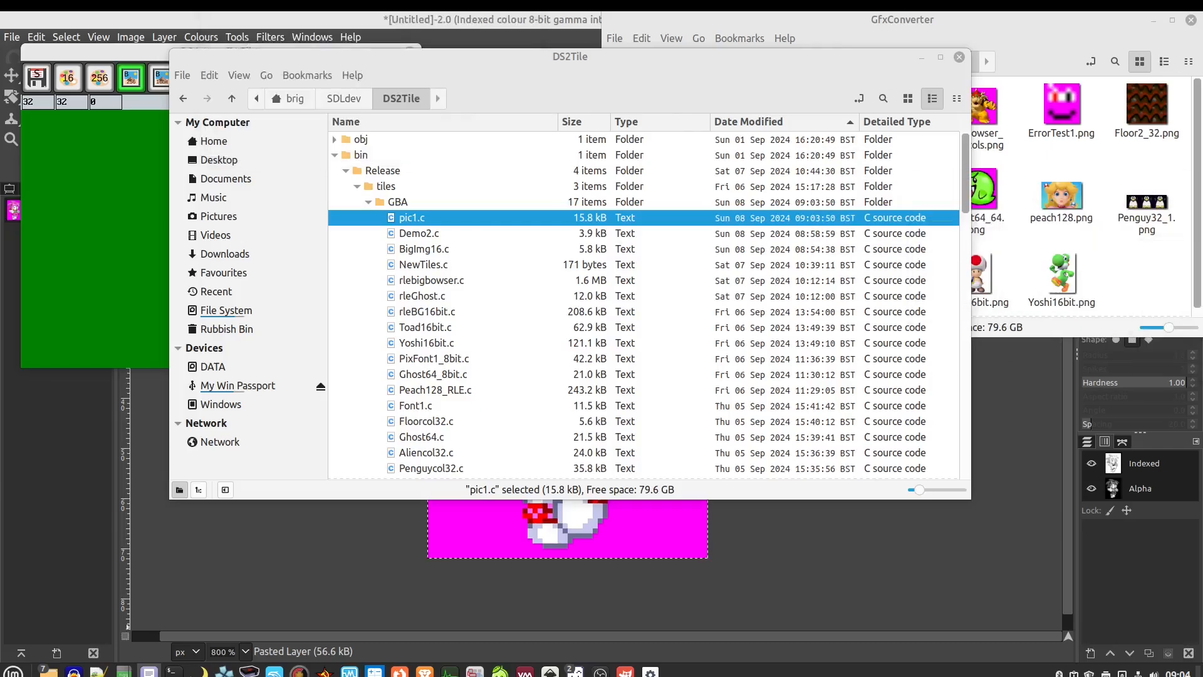
Check the pixel dimensions of Alien32_1.png in its file properties
{"action": "left_click", "coordinate": [1035, 63]}
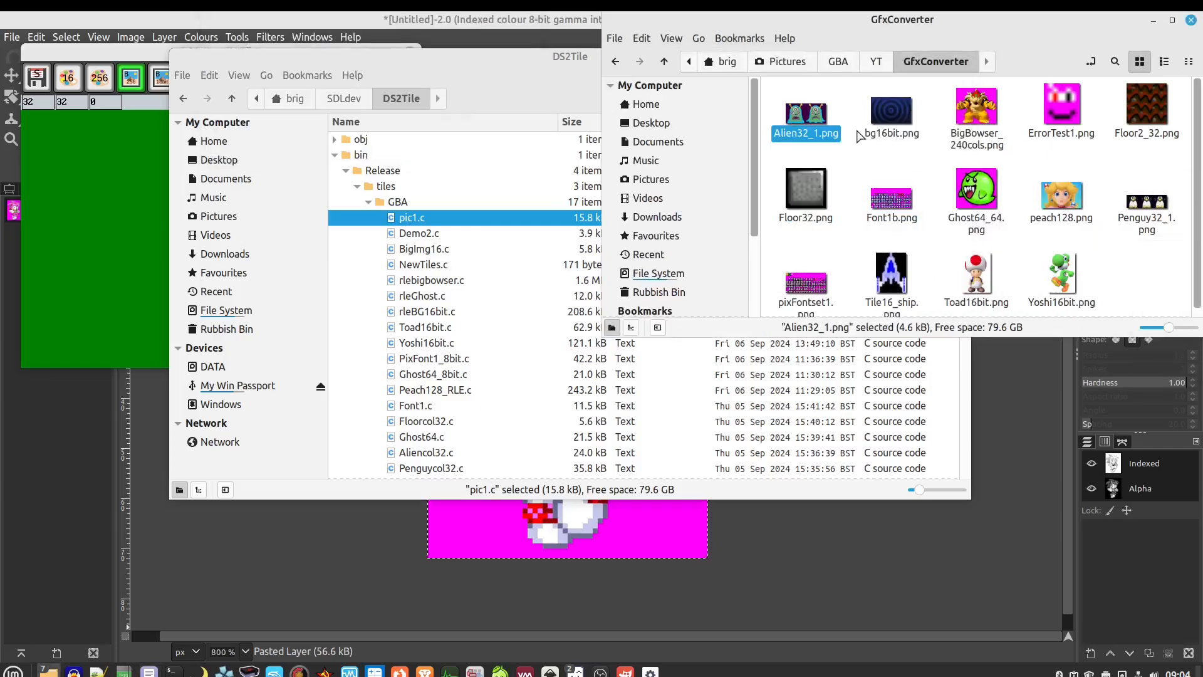
{"action": "right_click", "coordinate": [816, 114]}
{"action": "mouse_move", "coordinate": [835, 154]}
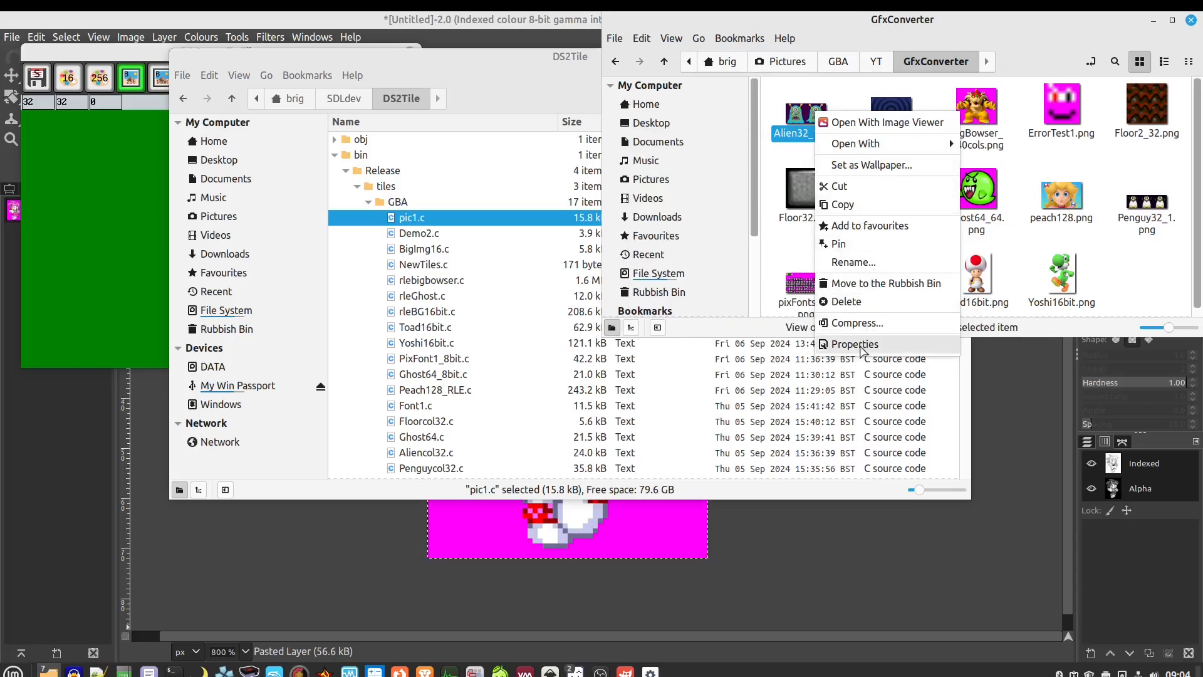
{"action": "left_click", "coordinate": [840, 344]}
{"action": "left_click", "coordinate": [662, 188]}
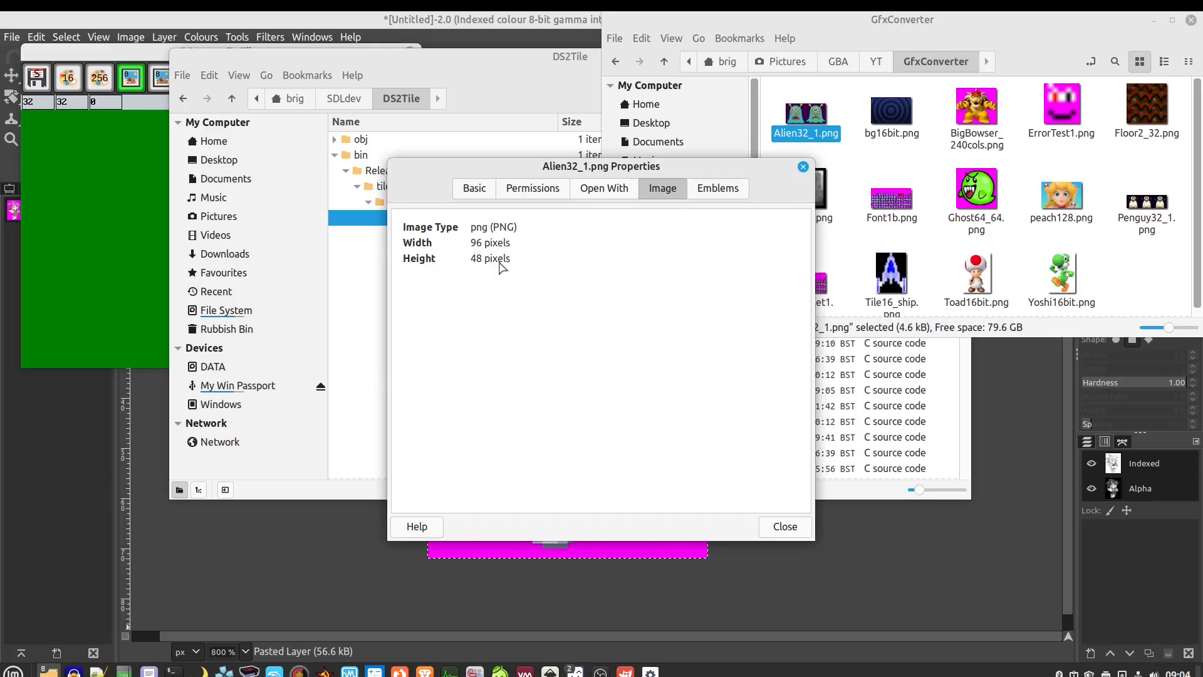
{"action": "left_click", "coordinate": [803, 167]}
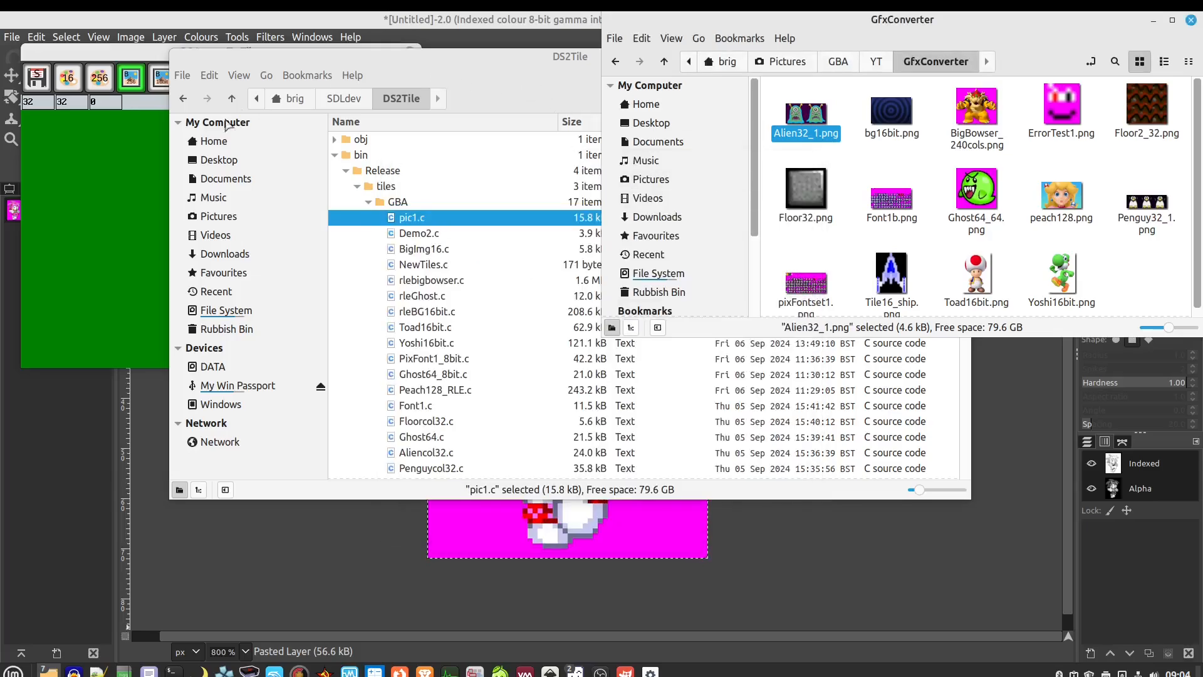
Set the tile width and height to 48 in DS Image To Tiles
{"action": "left_click", "coordinate": [100, 182]}
{"action": "left_click", "coordinate": [50, 102]}
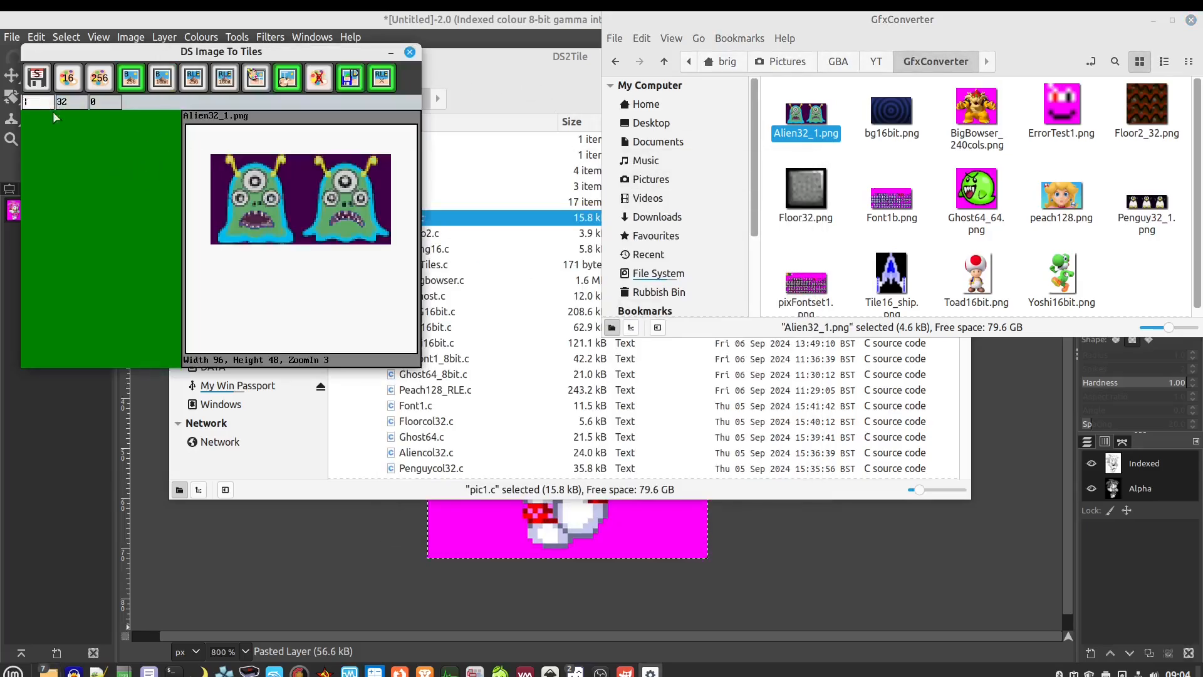
{"action": "type", "text": "48"}
{"action": "double_click", "coordinate": [69, 104]}
{"action": "type", "text": "48"}
{"action": "left_click", "coordinate": [65, 157]}
Reload Alien32_1.png with its 32-colour palette and start saving the tiles
{"action": "left_click_drag", "start_coordinate": [806, 114], "coordinate": [248, 183]}
{"action": "left_click", "coordinate": [626, 379]}
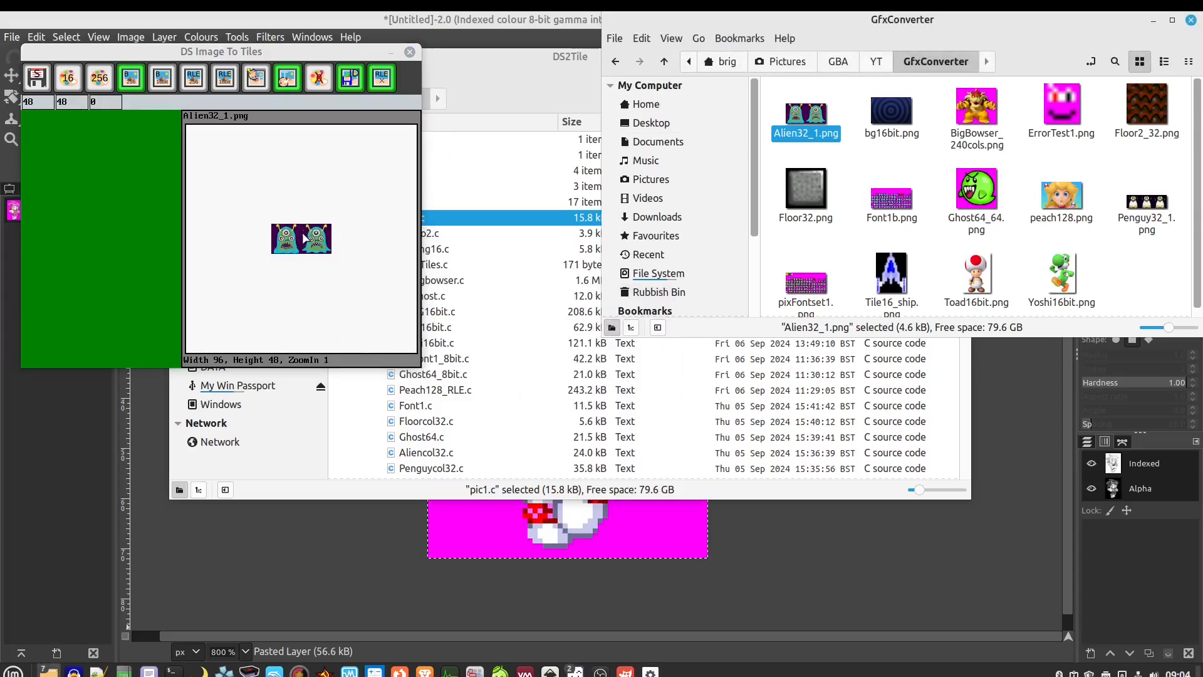
{"action": "left_click_drag", "start_coordinate": [337, 270], "coordinate": [279, 202]}
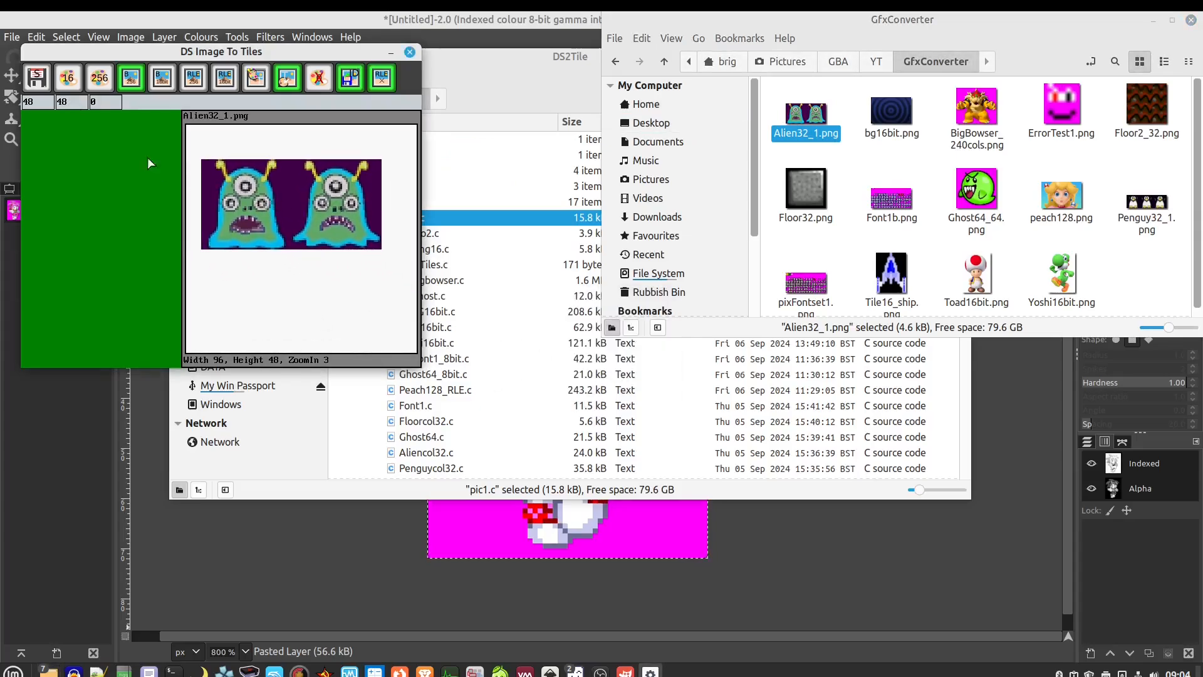
{"action": "left_click", "coordinate": [37, 78]}
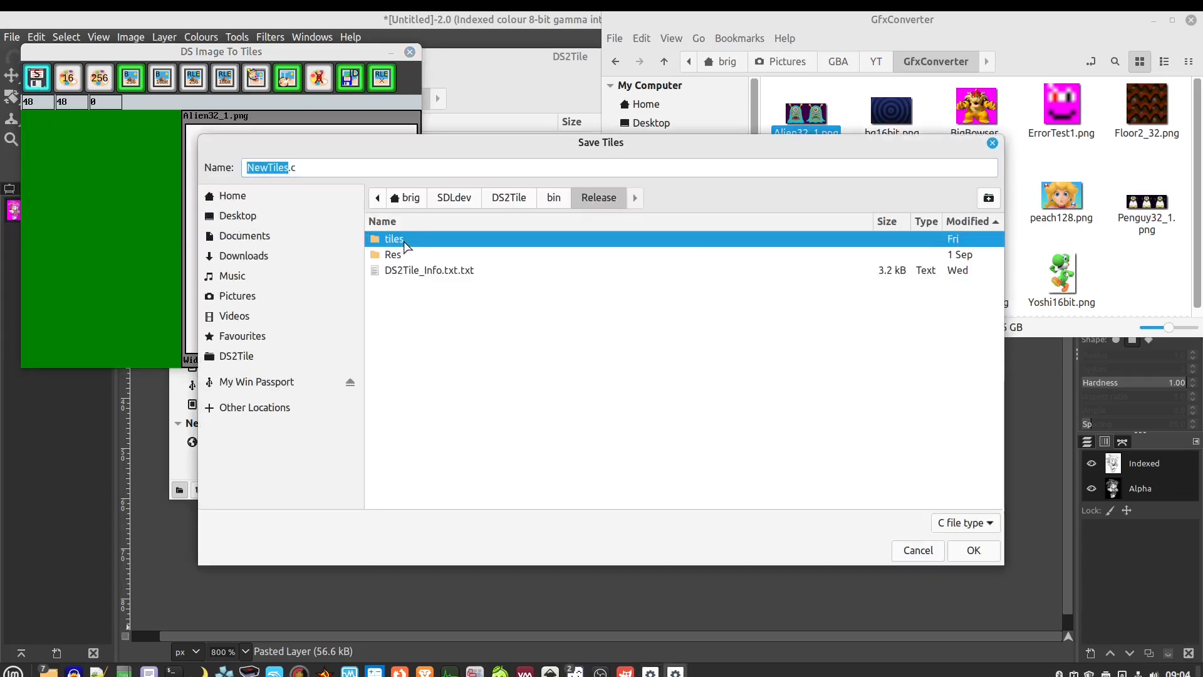
Save the tiles over pic1.c in the tiles/GBA folder, replacing the existing file
{"action": "double_click", "coordinate": [404, 240]}
{"action": "double_click", "coordinate": [404, 242]}
{"action": "left_click", "coordinate": [404, 240]}
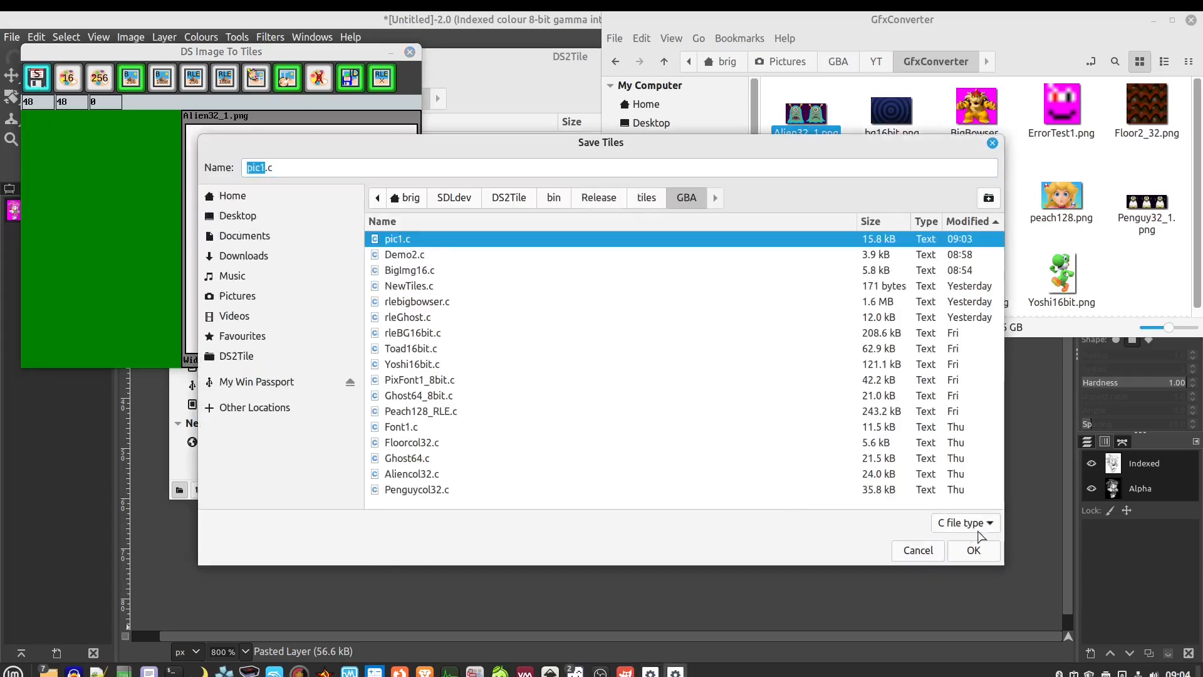
{"action": "left_click", "coordinate": [973, 550]}
{"action": "left_click", "coordinate": [703, 415]}
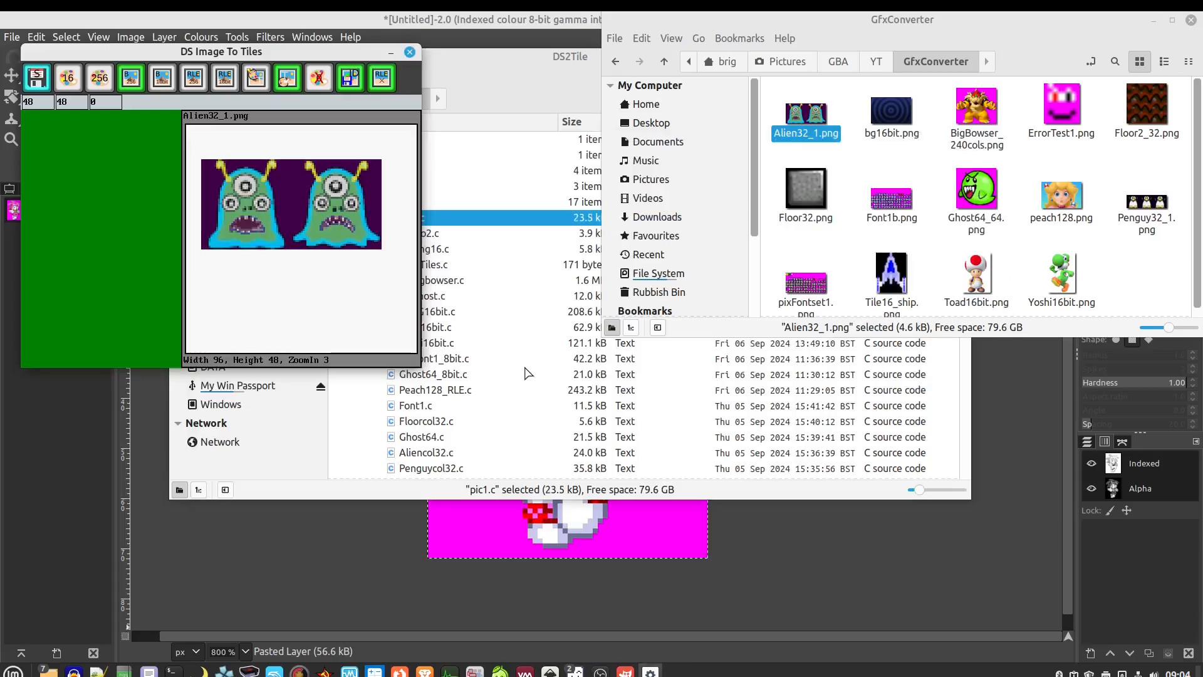
{"action": "left_click", "coordinate": [625, 381]}
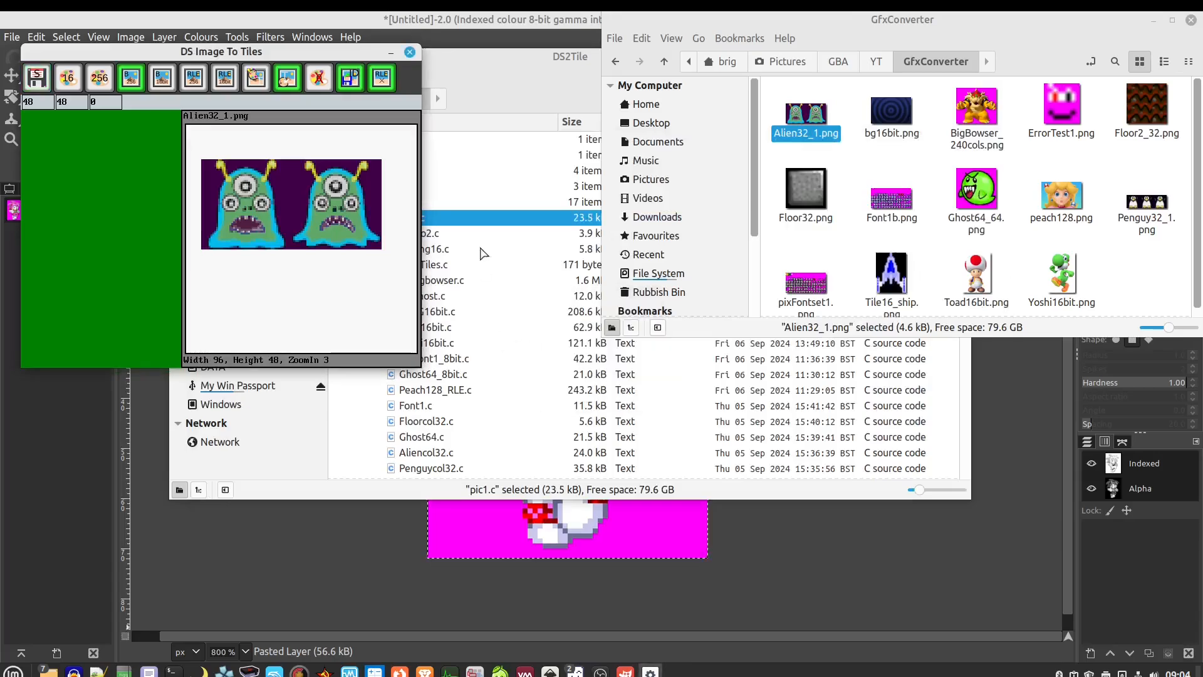
Open pic1.c in Text Editor, review its palette lines and two tiles, then close it
{"action": "left_click", "coordinate": [495, 92]}
{"action": "right_click", "coordinate": [408, 216]}
{"action": "left_click", "coordinate": [473, 227]}
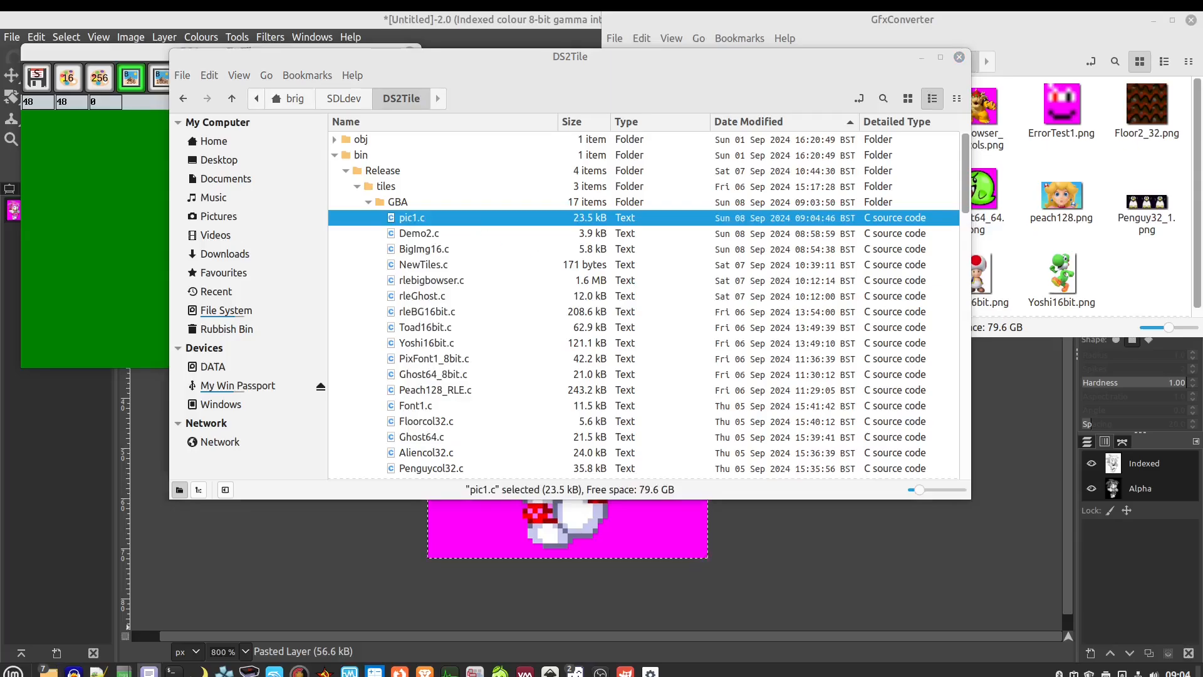
{"action": "double_click", "coordinate": [777, 112]}
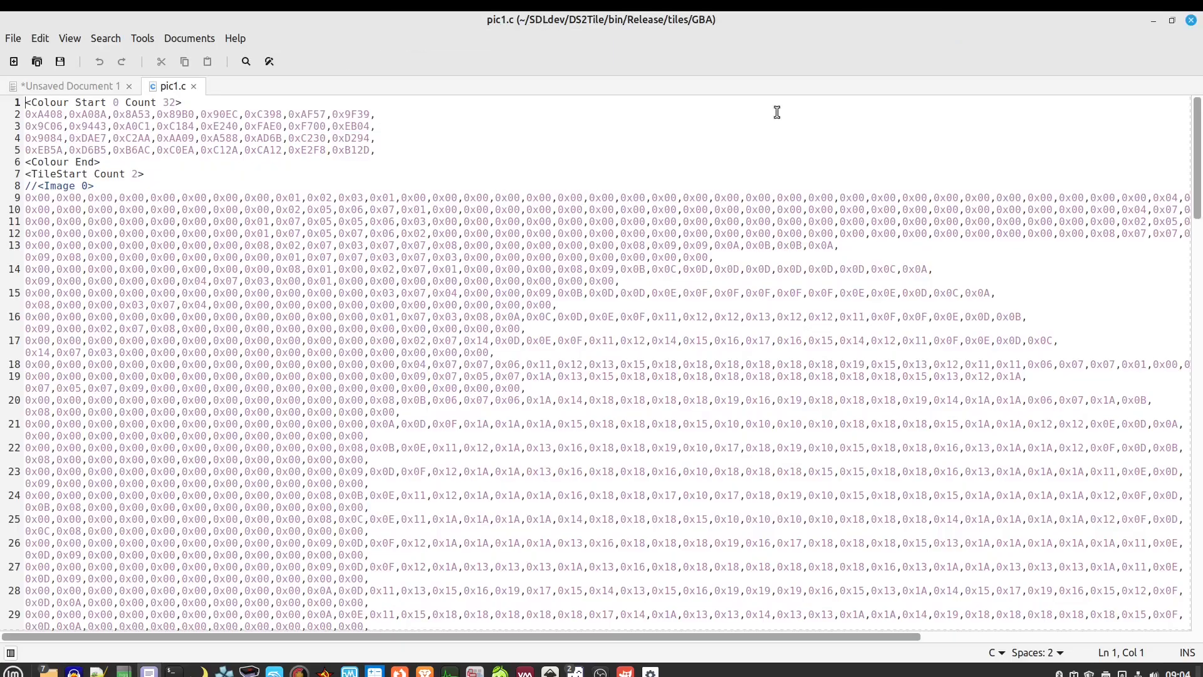
{"action": "scroll", "coordinate": [434, 173], "scroll_direction": "down", "scroll_amount": 1}
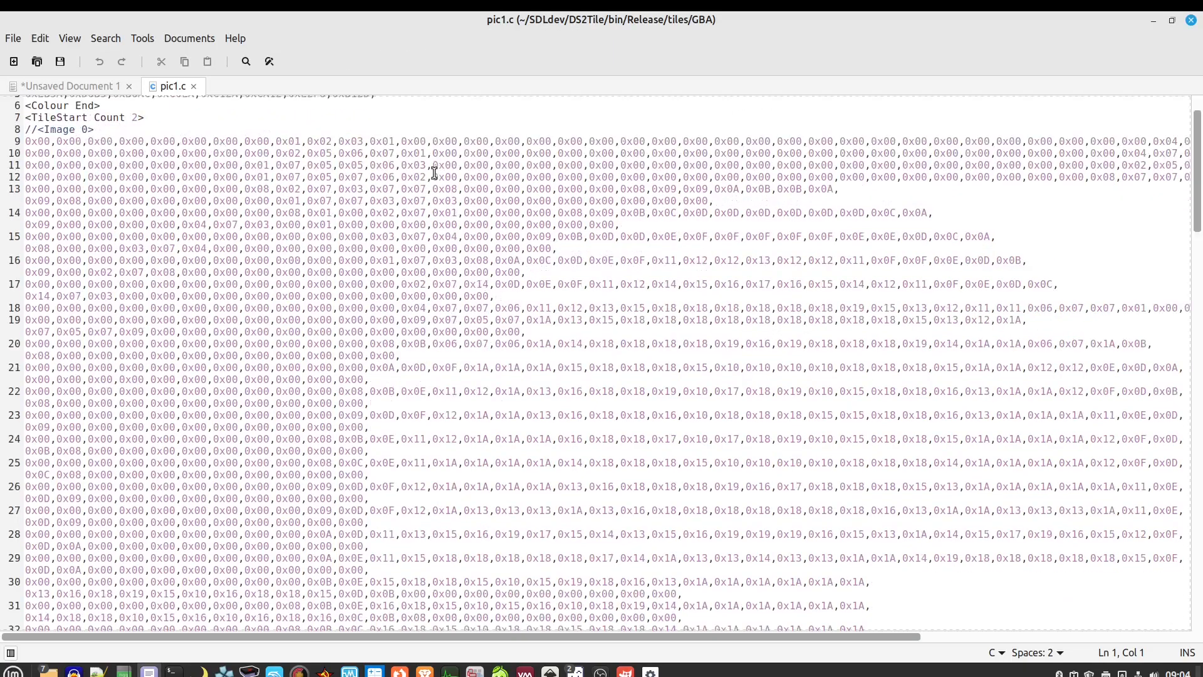
{"action": "scroll", "coordinate": [434, 173], "scroll_direction": "down", "scroll_amount": 5, "text": "ctrl"}
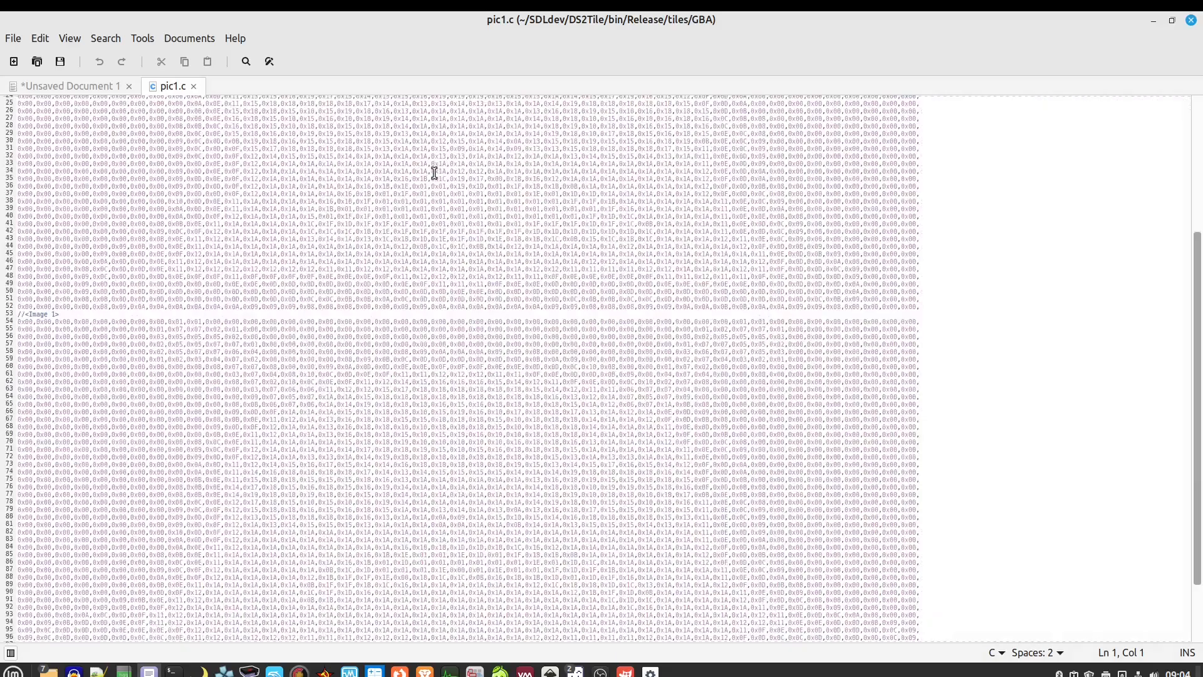
{"action": "scroll", "coordinate": [344, 210], "scroll_direction": "up", "scroll_amount": 8}
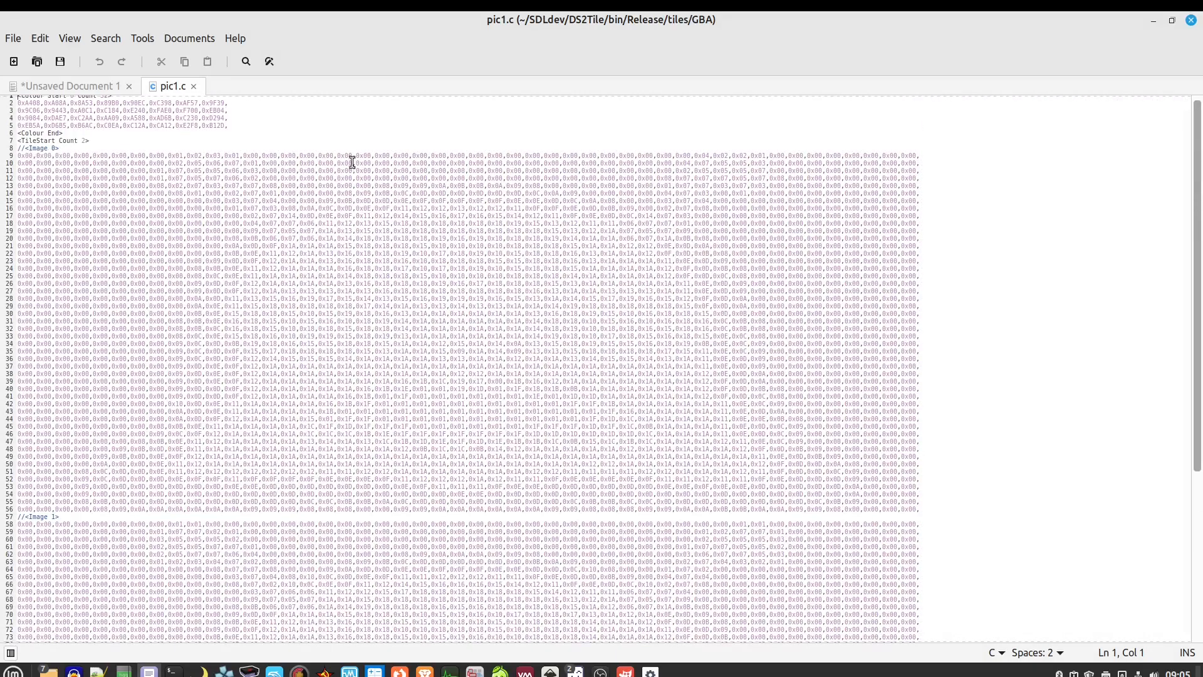
{"action": "scroll", "coordinate": [883, 169], "scroll_direction": "up", "scroll_amount": 1}
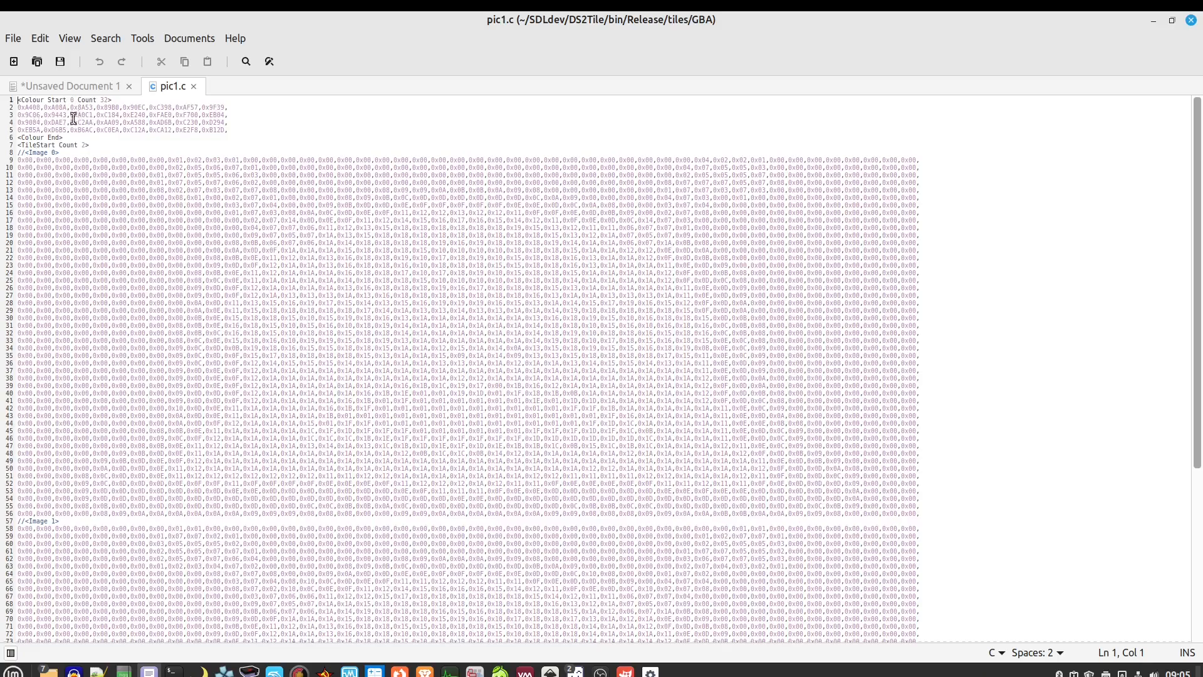
{"action": "left_click_drag", "start_coordinate": [224, 130], "coordinate": [18, 108]}
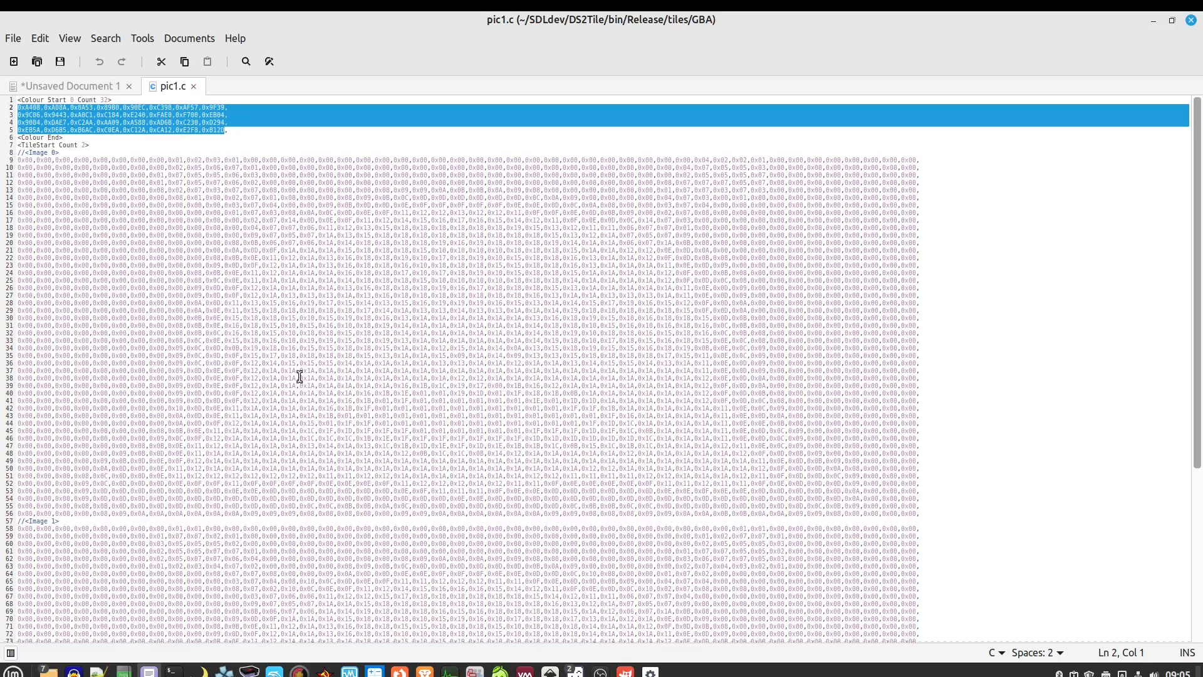
{"action": "left_click", "coordinate": [194, 87]}
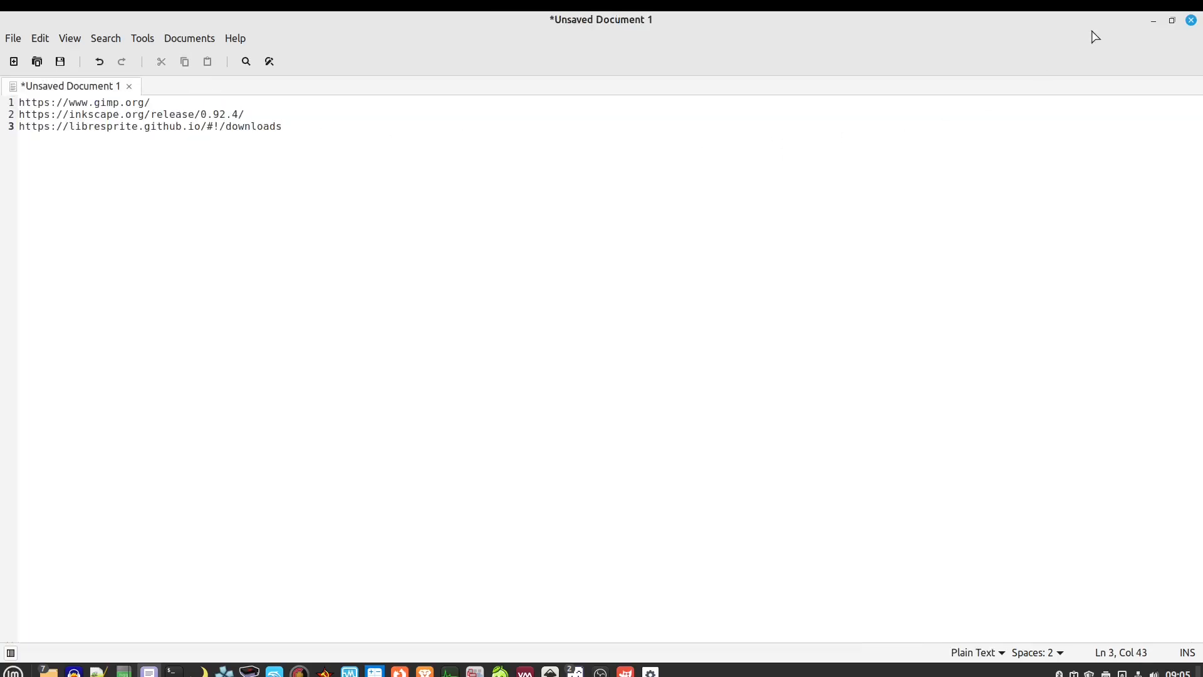
Switch DS Image To Tiles to 256 Colour RLE Bitmap Mode
{"action": "left_click", "coordinate": [1153, 20]}
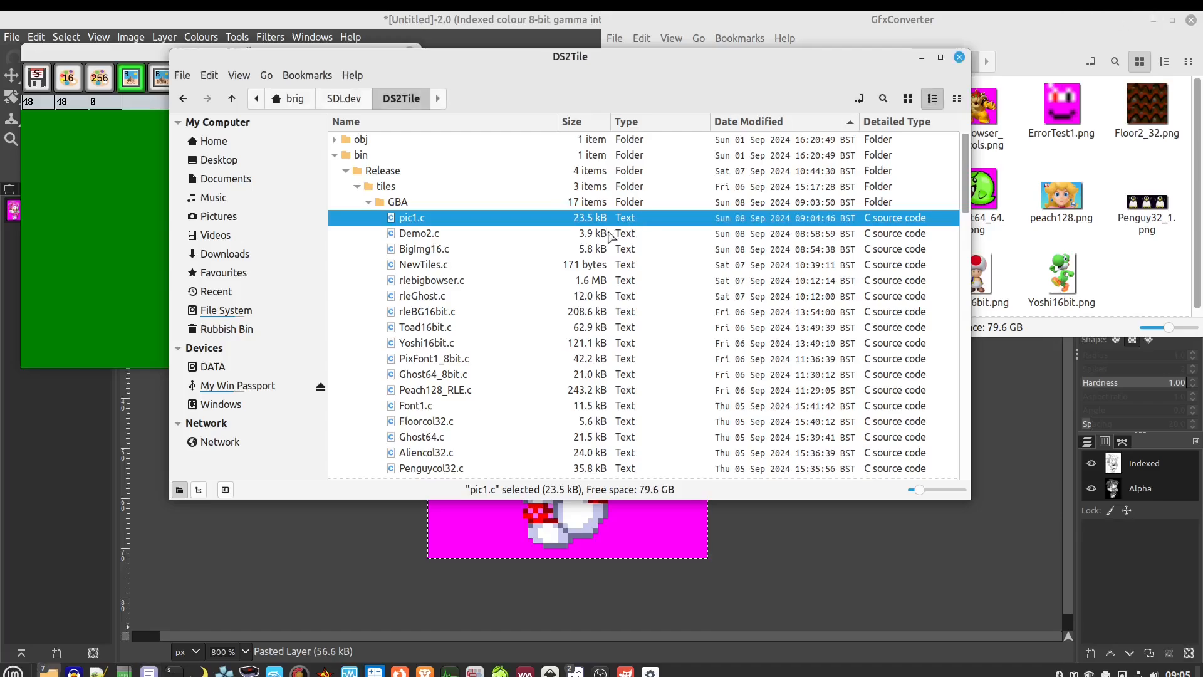
{"action": "left_click", "coordinate": [119, 220]}
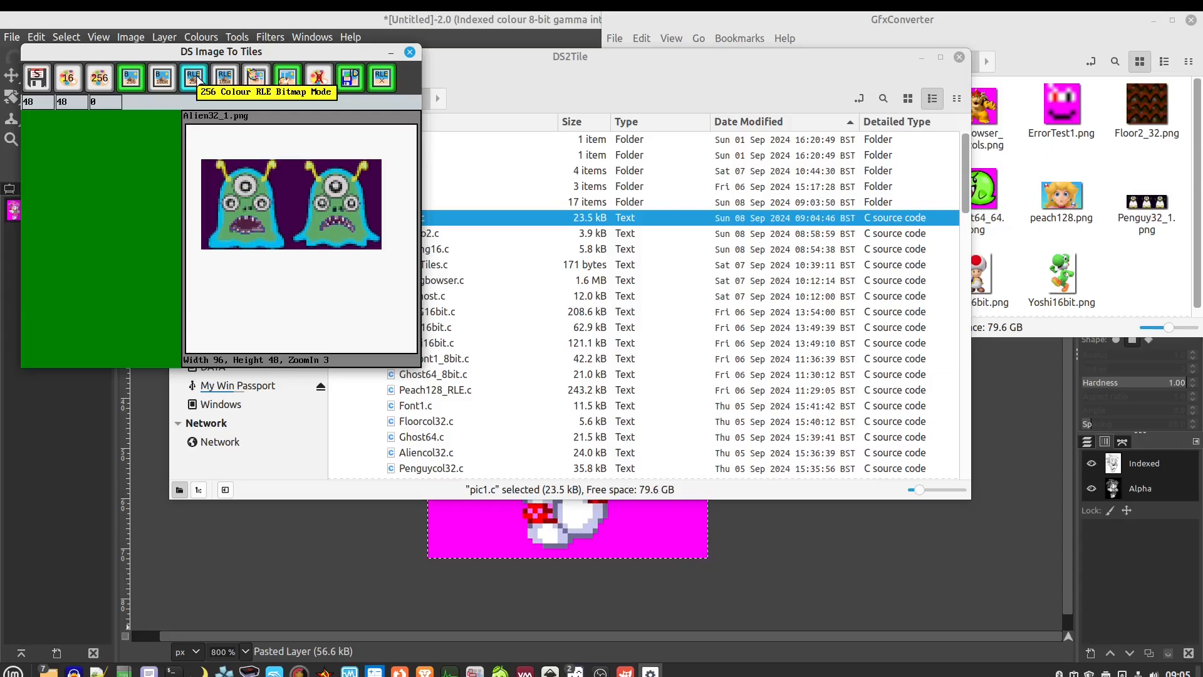
{"action": "left_click", "coordinate": [196, 78]}
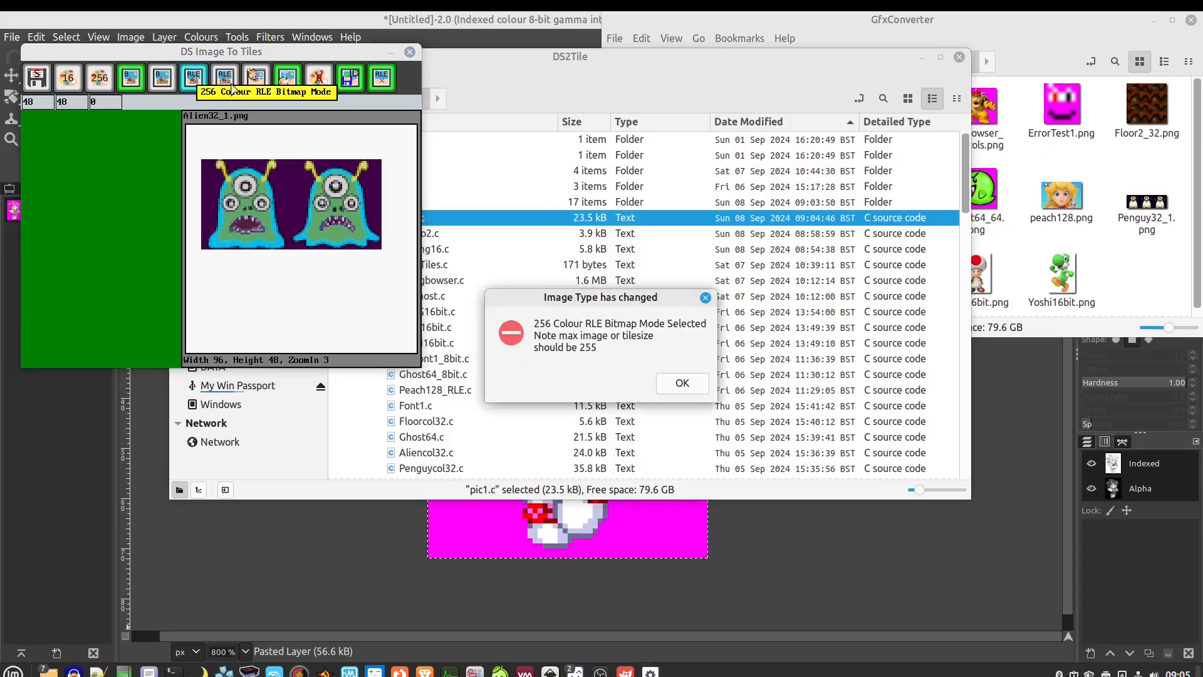
{"action": "left_click", "coordinate": [669, 382]}
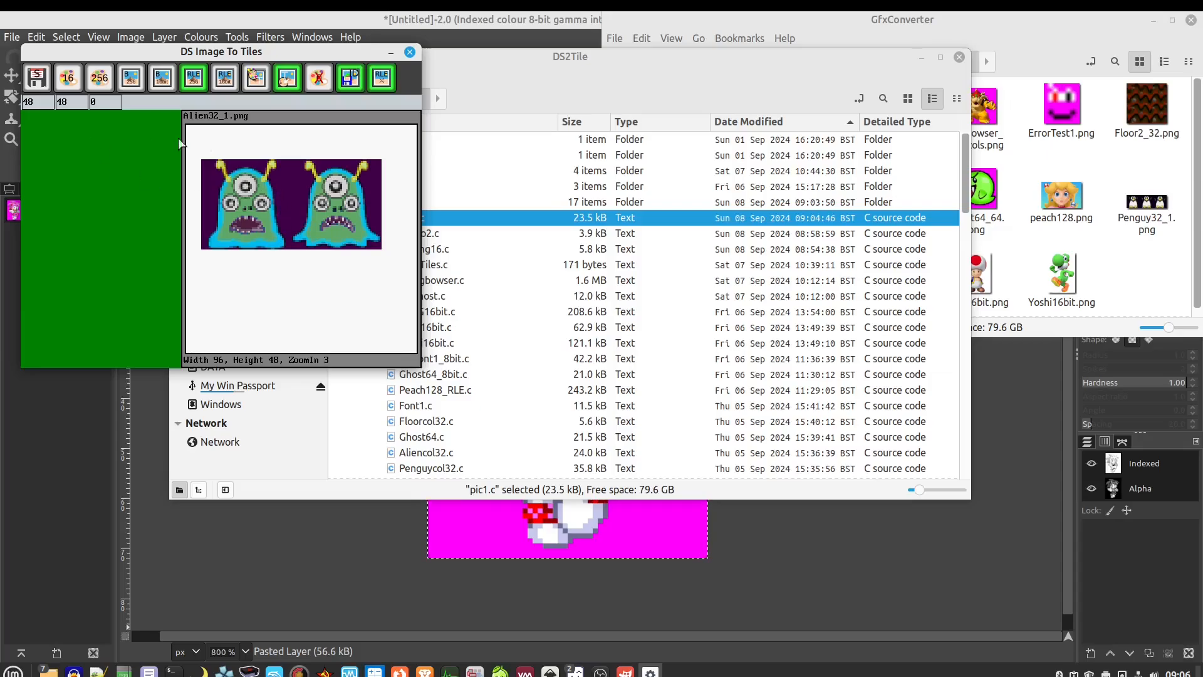
Reload Alien32_1.png and accept the palette found in the image
{"action": "left_click", "coordinate": [1040, 25]}
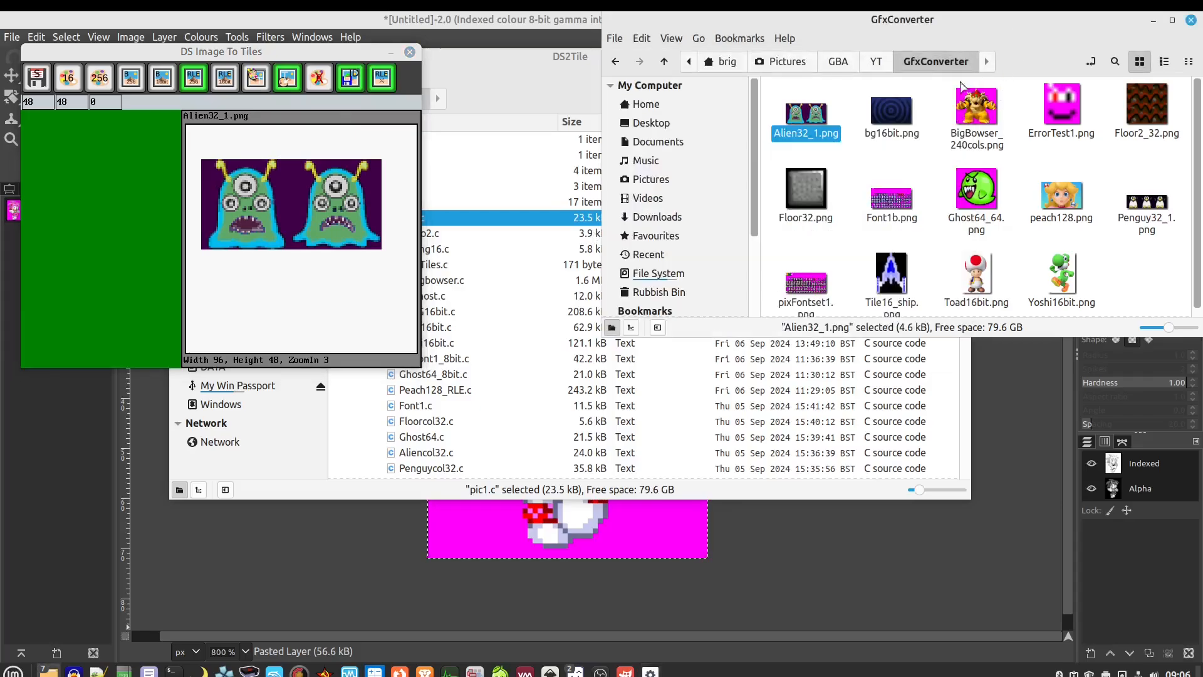
{"action": "left_click_drag", "start_coordinate": [808, 123], "coordinate": [281, 199]}
{"action": "left_click", "coordinate": [634, 378]}
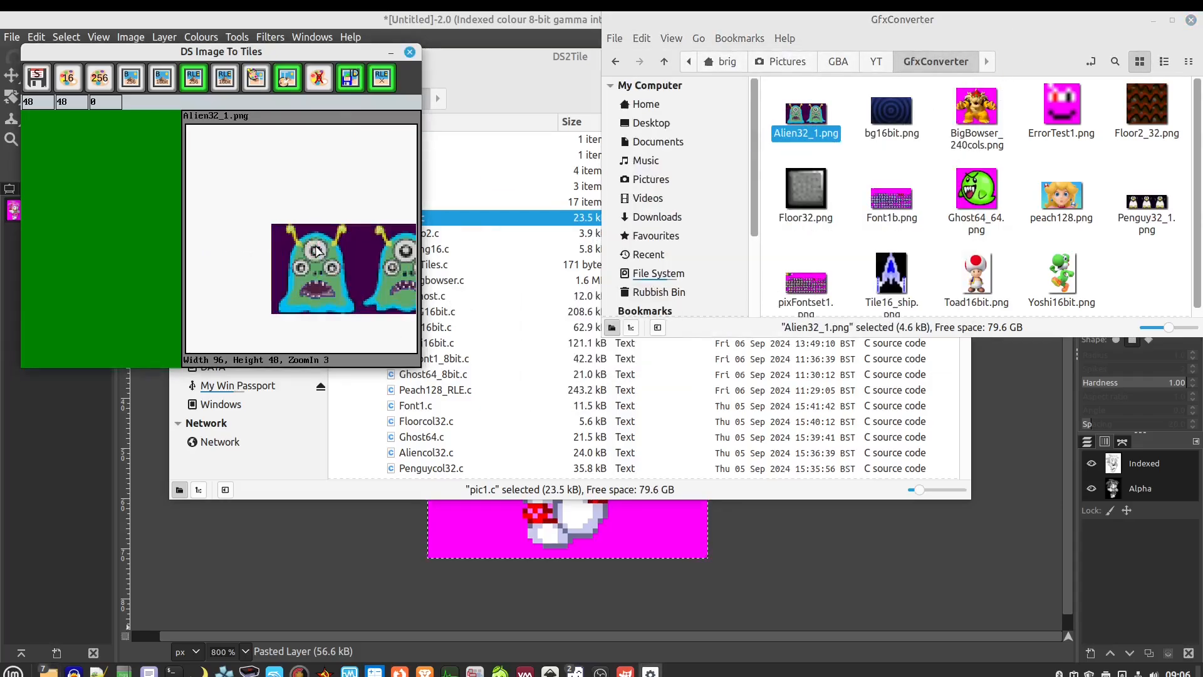
{"action": "left_click_drag", "start_coordinate": [250, 186], "coordinate": [237, 189]}
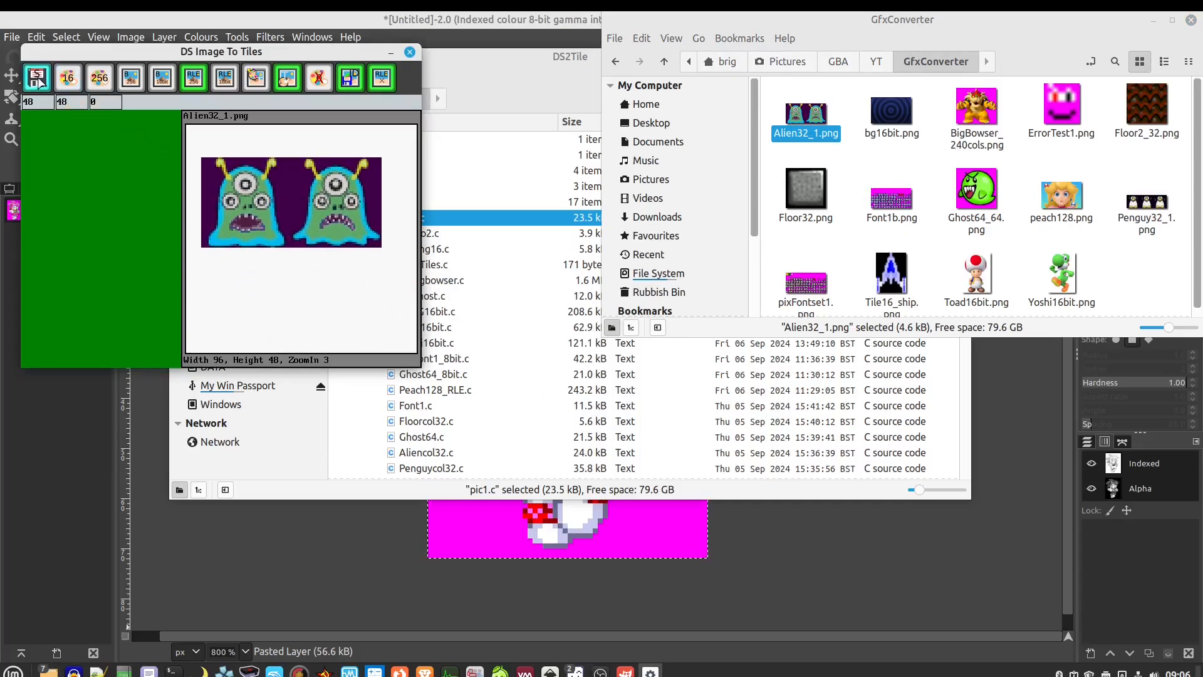
Re-save the alien tiles over pic1.c in tiles/GBA, replacing the old file
{"action": "left_click", "coordinate": [37, 78]}
{"action": "double_click", "coordinate": [384, 240]}
{"action": "double_click", "coordinate": [385, 239]}
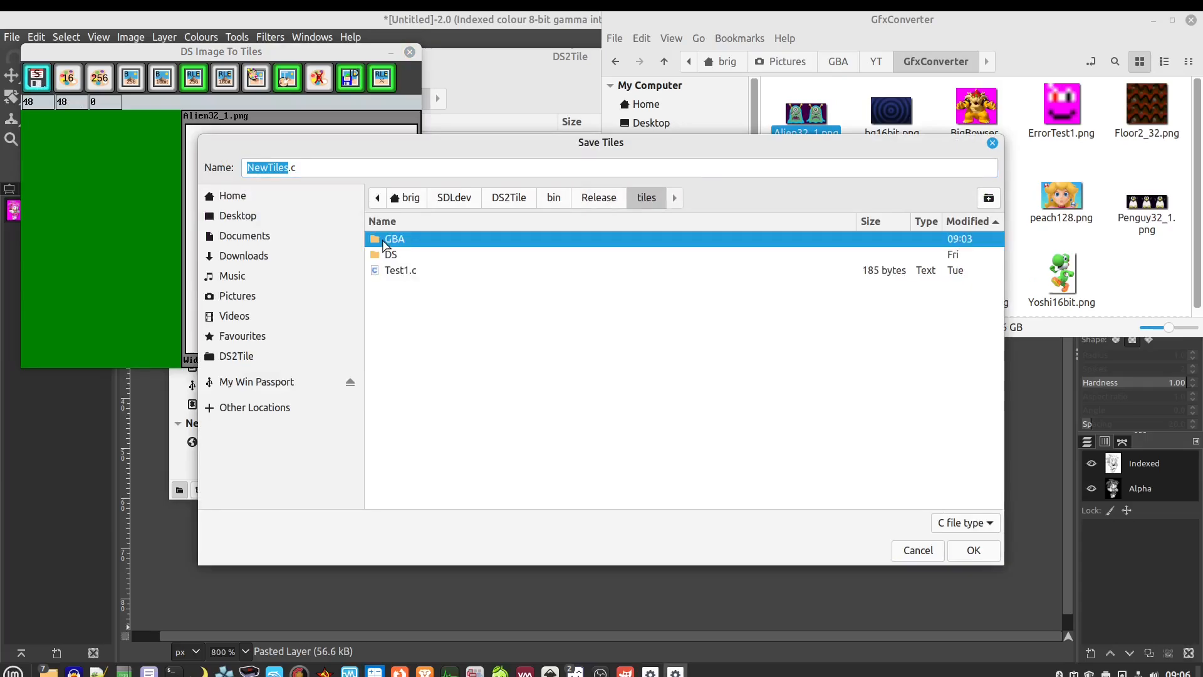
{"action": "left_click", "coordinate": [388, 240]}
{"action": "left_click", "coordinate": [973, 551]}
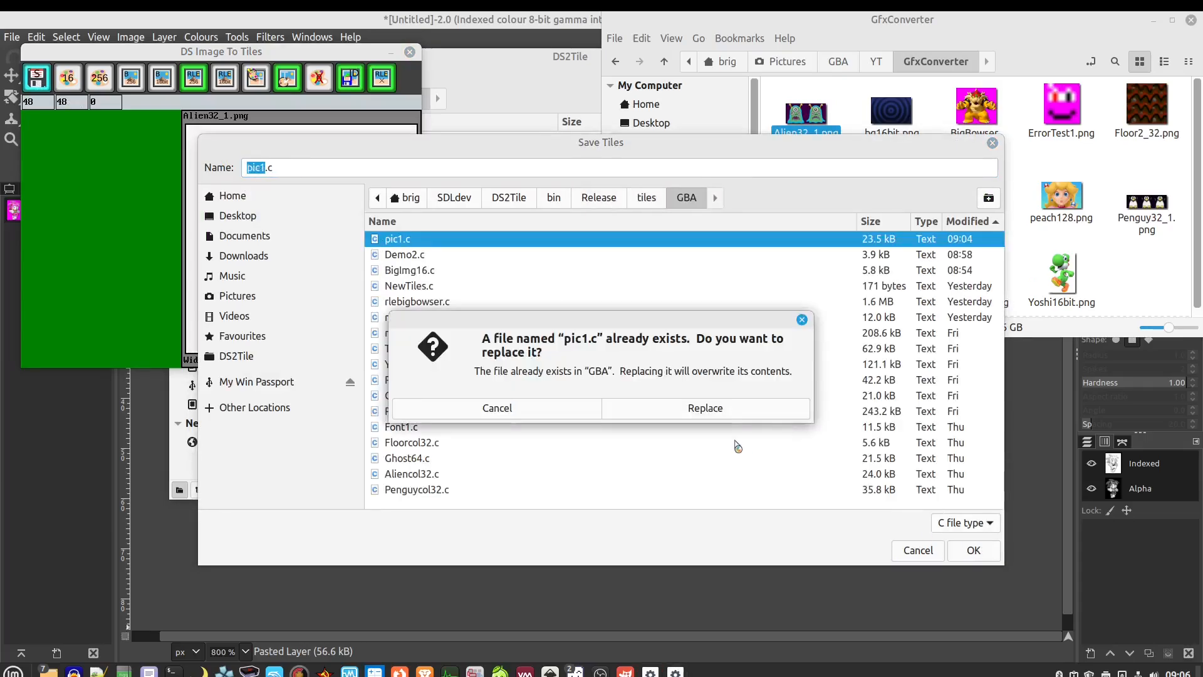
{"action": "left_click", "coordinate": [741, 412]}
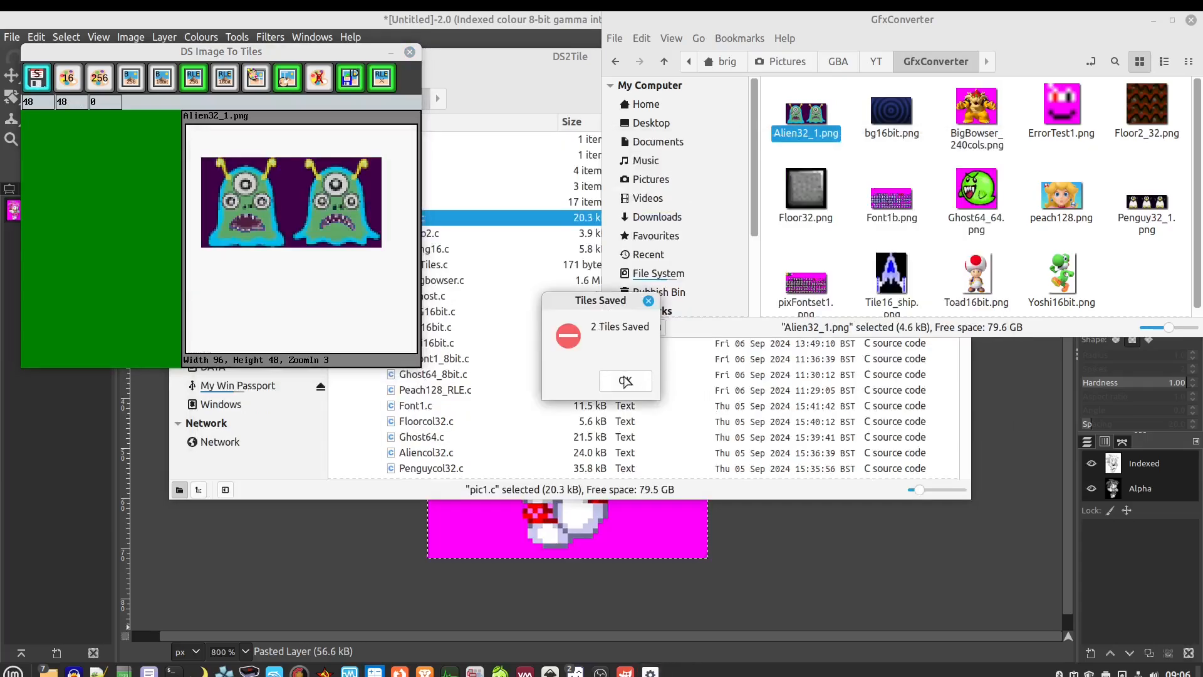
{"action": "left_click", "coordinate": [626, 378]}
{"action": "left_click", "coordinate": [501, 94]}
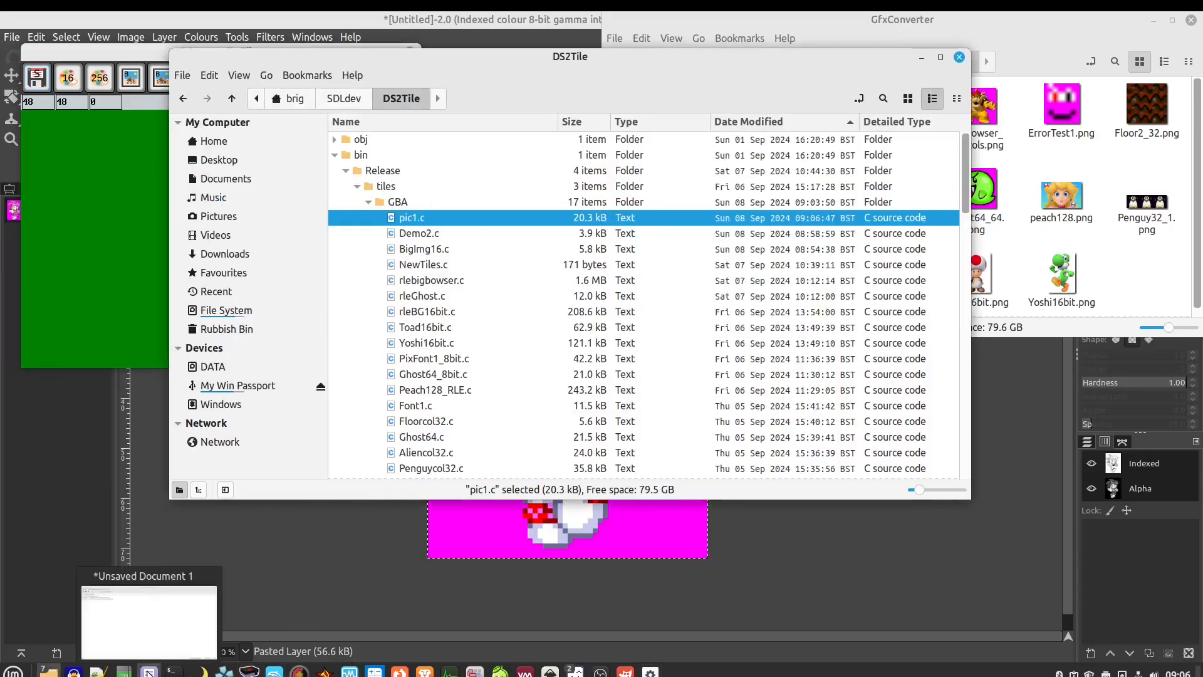
Open the re-saved pic1.c in Xed and scroll through its RLE-encoded tile data
{"action": "left_click", "coordinate": [151, 636]}
{"action": "left_click", "coordinate": [150, 636]}
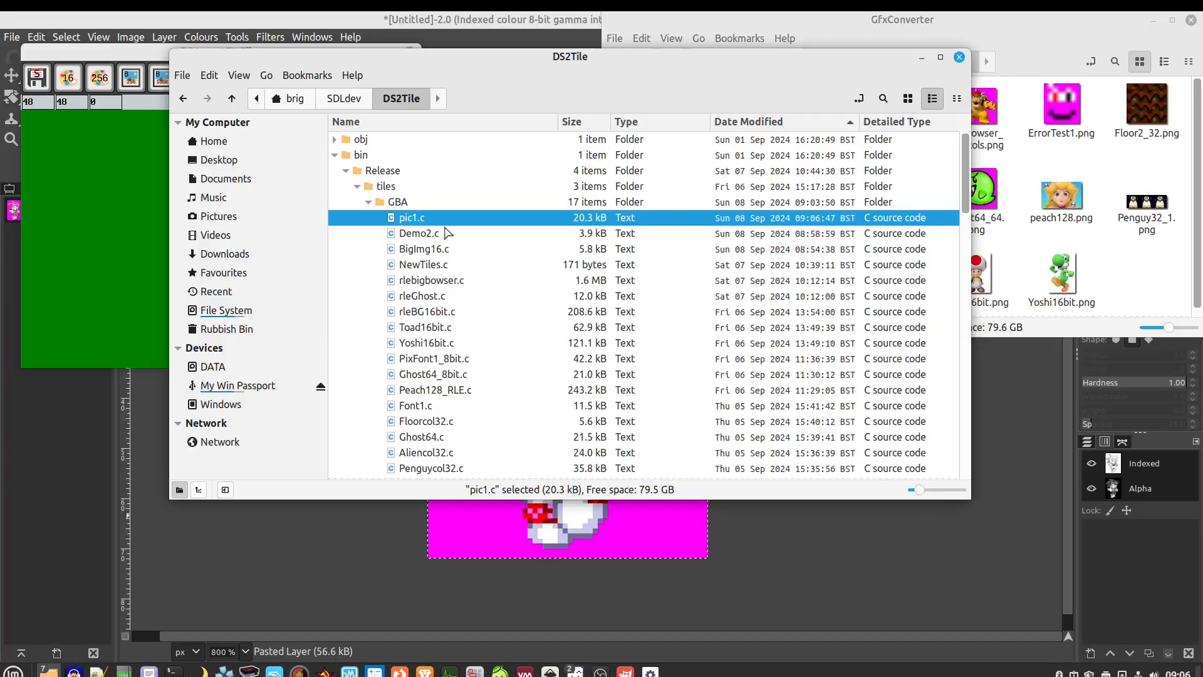
{"action": "right_click", "coordinate": [440, 219]}
{"action": "left_click", "coordinate": [485, 232]}
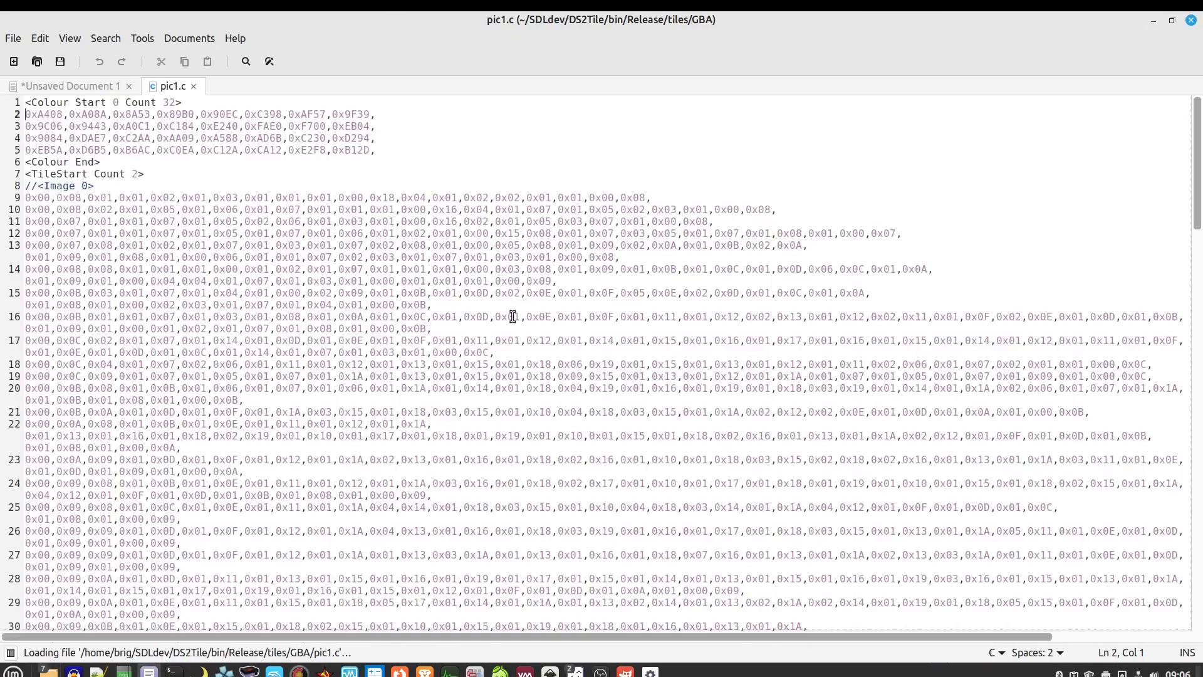
{"action": "scroll", "coordinate": [513, 316], "scroll_direction": "down", "scroll_amount": 2}
{"action": "scroll", "coordinate": [512, 316], "scroll_direction": "down", "scroll_amount": 1}
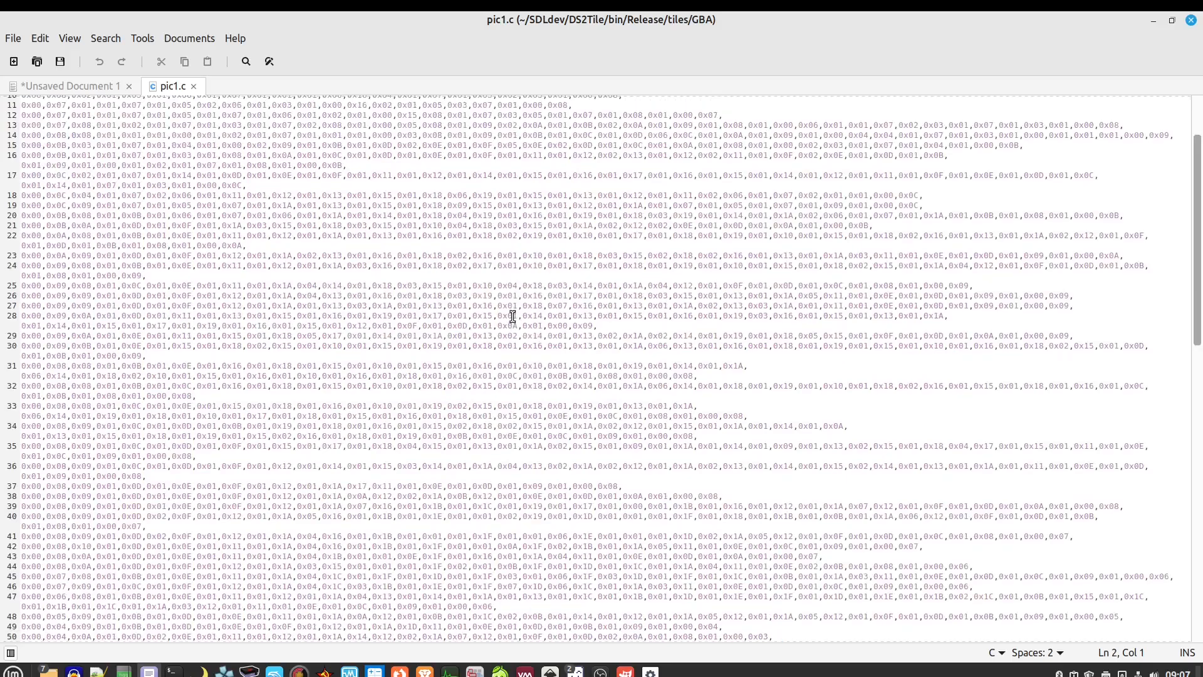
{"action": "scroll", "coordinate": [512, 316], "scroll_direction": "down", "scroll_amount": 2}
{"action": "scroll", "coordinate": [513, 317], "scroll_direction": "up", "scroll_amount": 7}
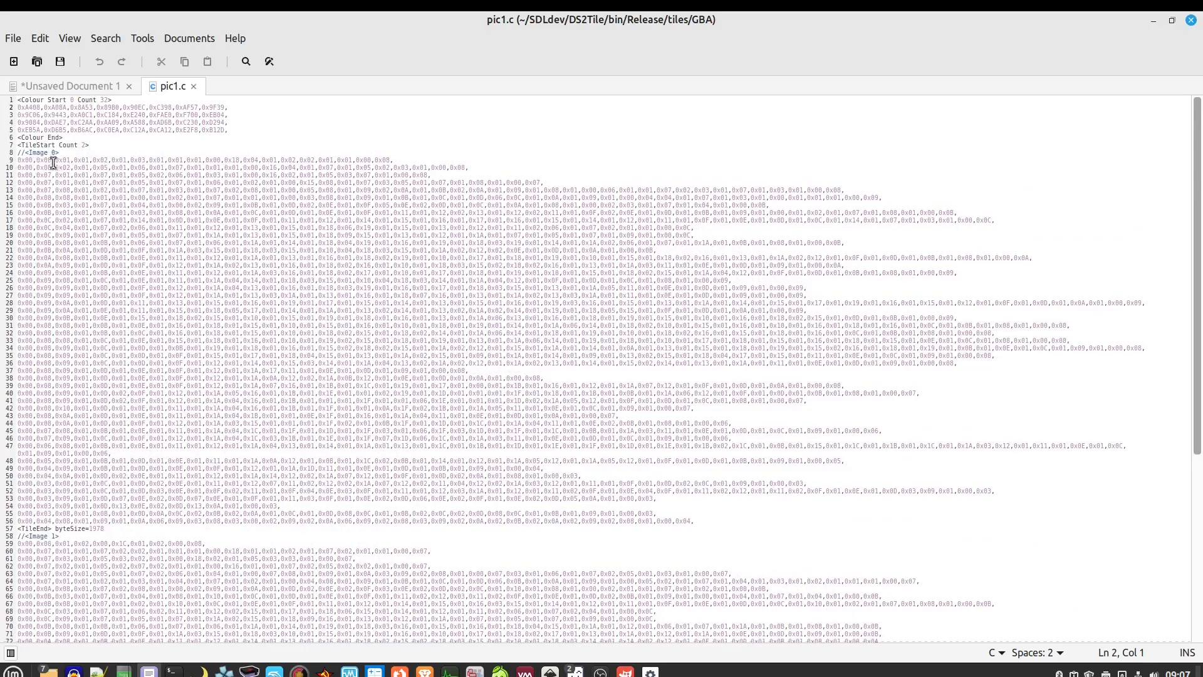
{"action": "scroll", "coordinate": [116, 206], "scroll_direction": "up", "scroll_amount": 1}
{"action": "scroll", "coordinate": [116, 207], "scroll_direction": "up", "scroll_amount": 1}
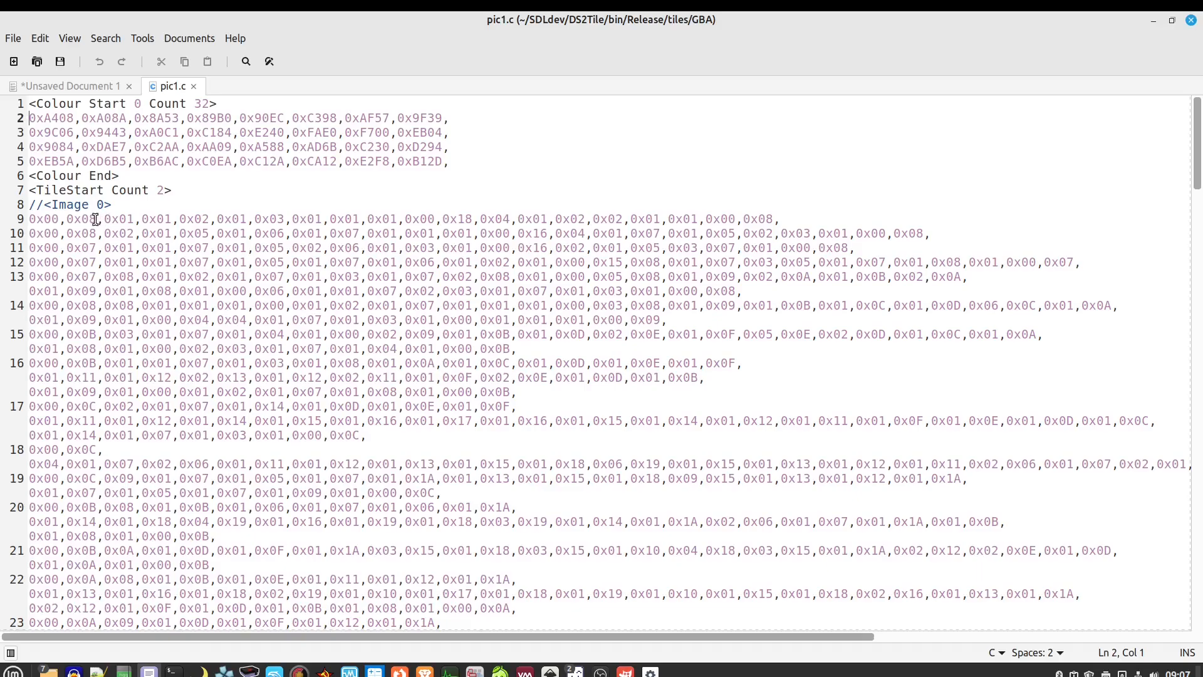
Inspect the 0x08 and 0x01 values on line 9, then return to DS Image To Tiles
{"action": "left_click_drag", "start_coordinate": [95, 220], "coordinate": [65, 219]}
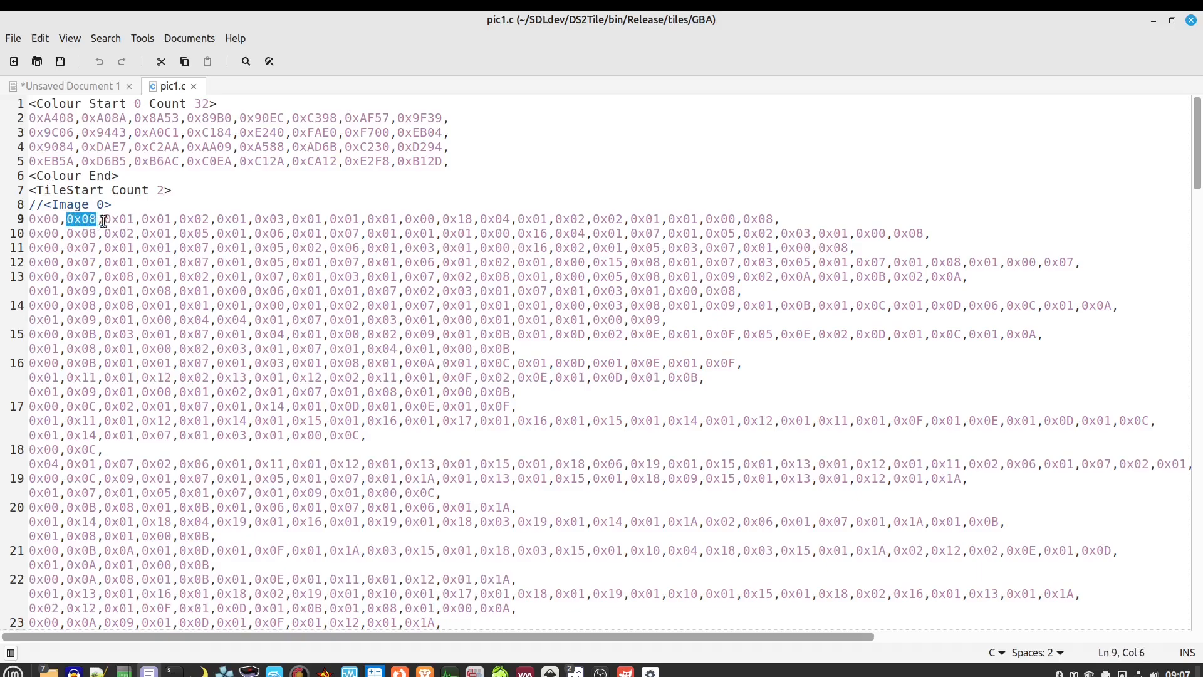
{"action": "left_click_drag", "start_coordinate": [104, 219], "coordinate": [248, 219]}
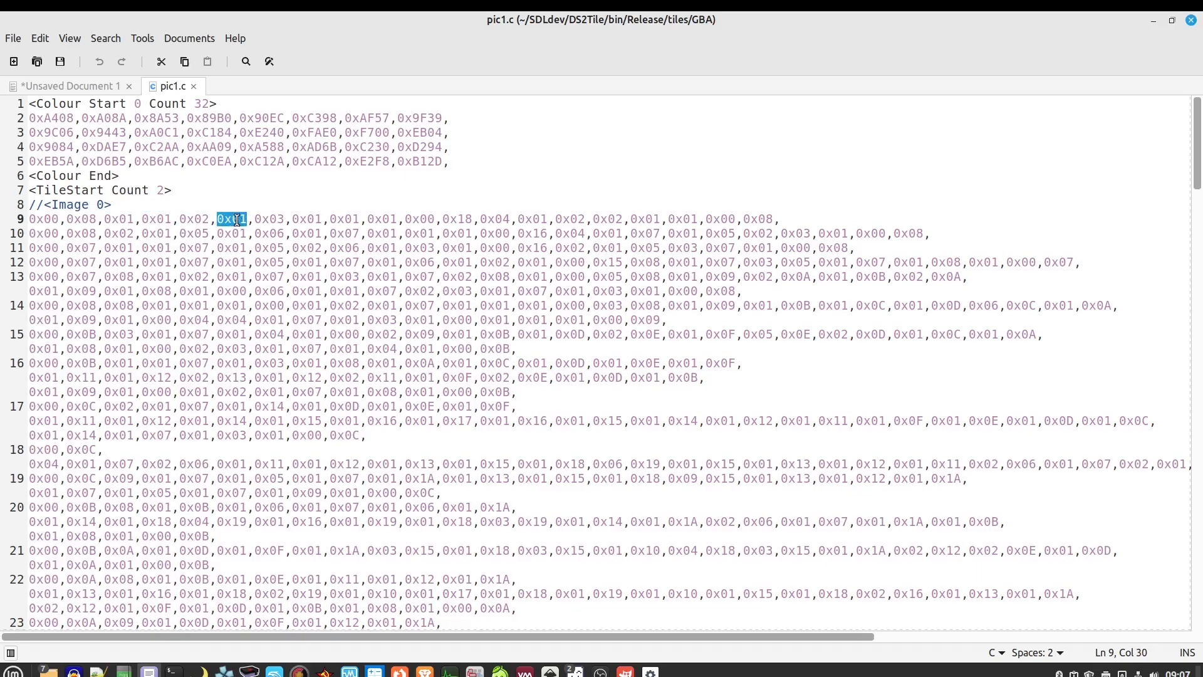
{"action": "left_click_drag", "start_coordinate": [787, 219], "coordinate": [36, 220]}
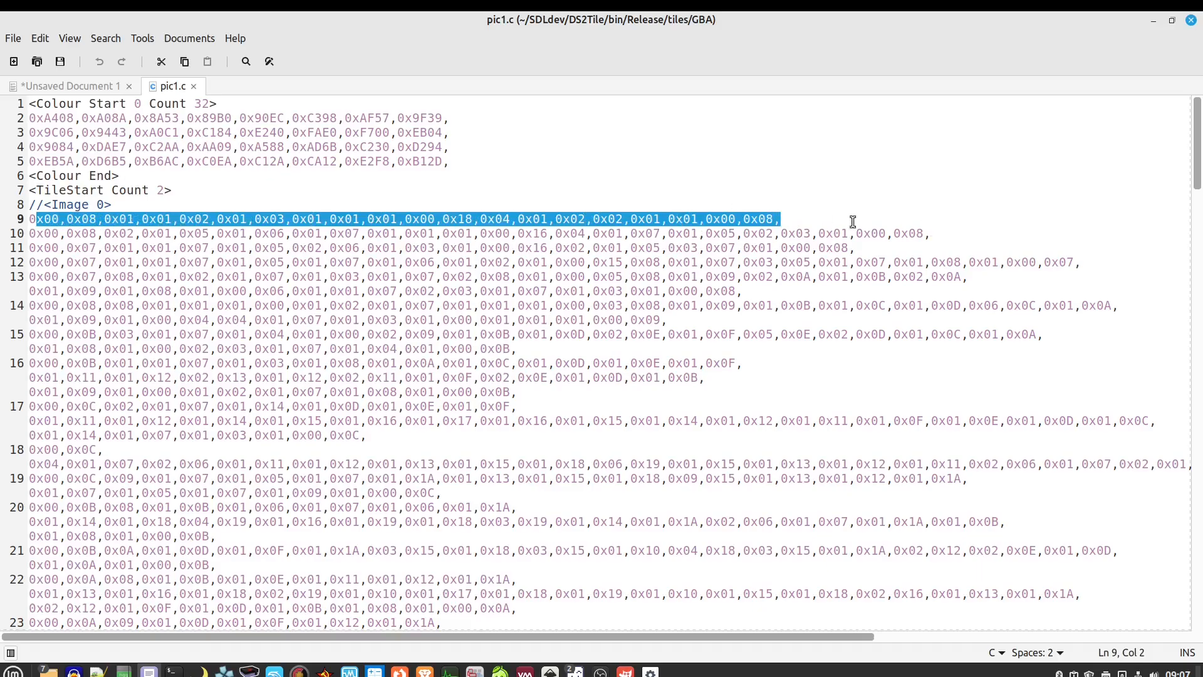
{"action": "left_click", "coordinate": [787, 217]}
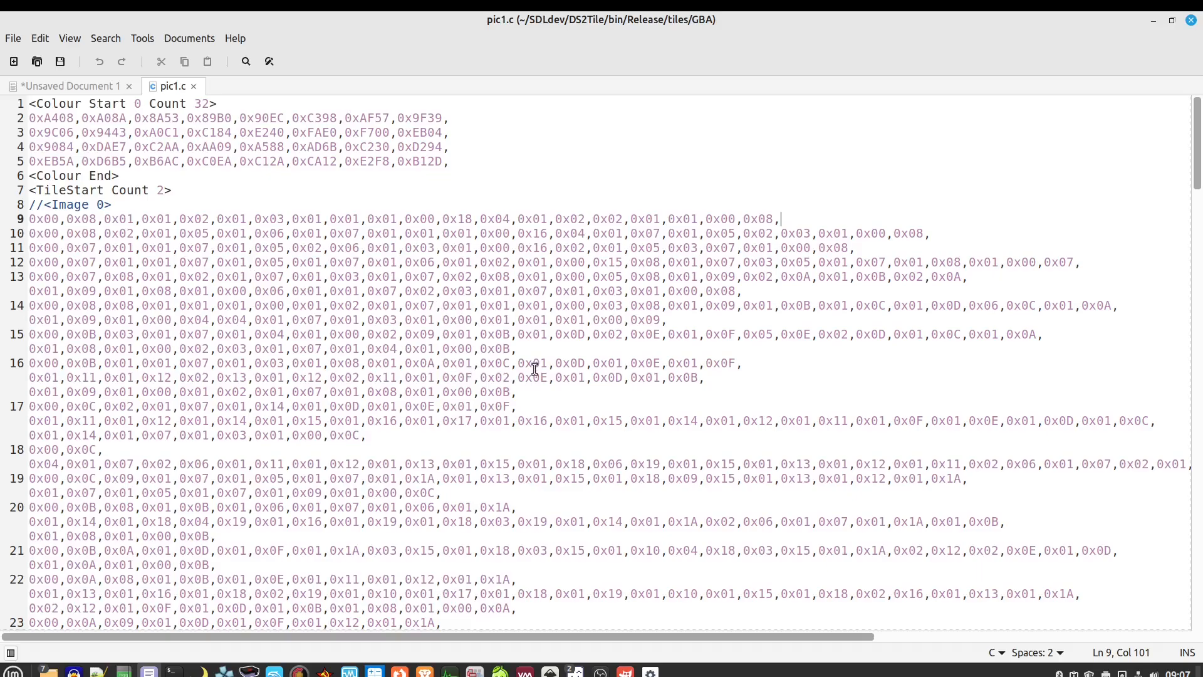
{"action": "mouse_move", "coordinate": [576, 671]}
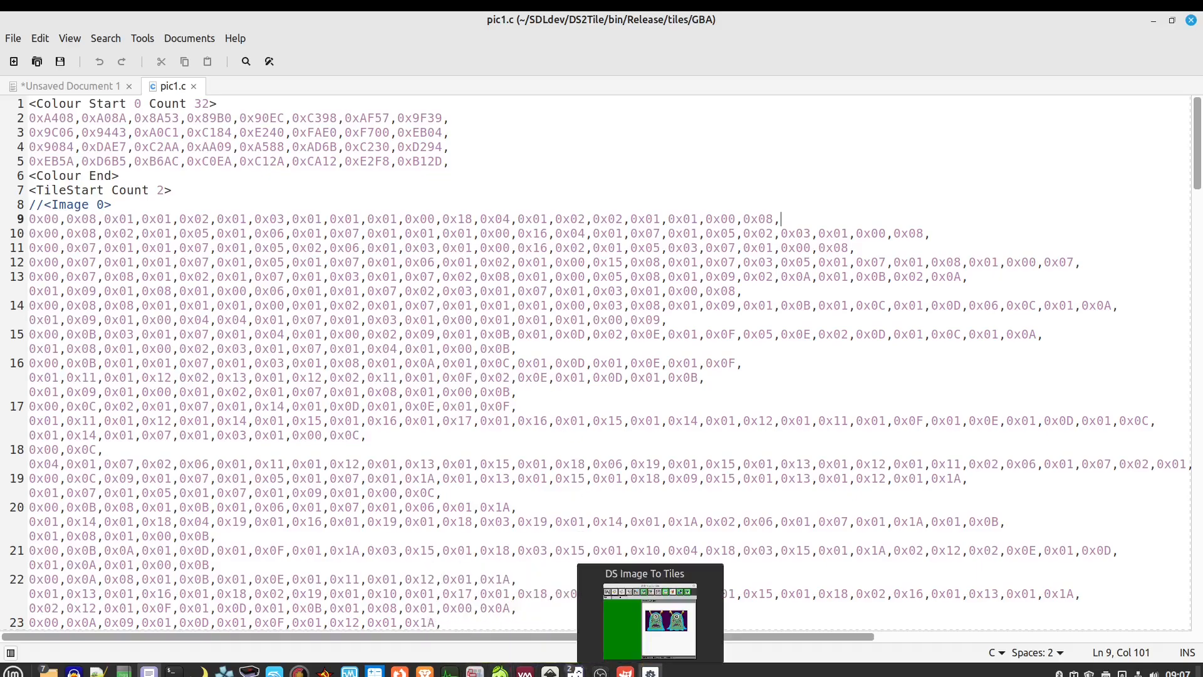
{"action": "left_click", "coordinate": [667, 611]}
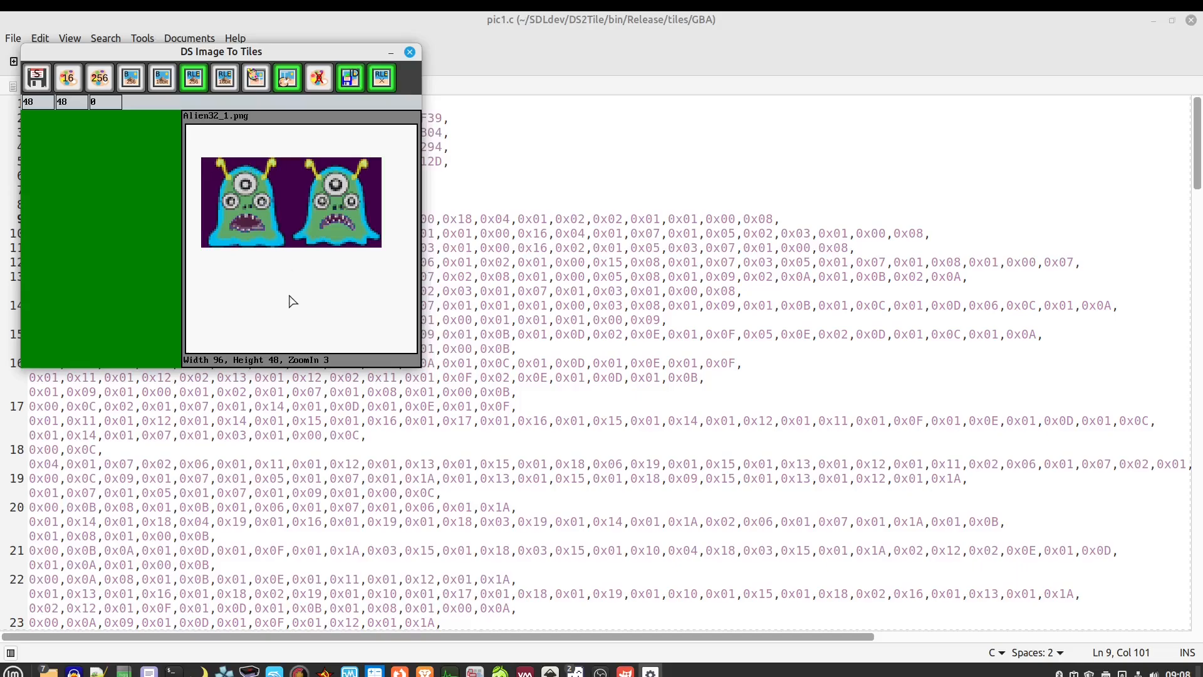
In Nemo, open YT/DS2TileDemo and run DS2TileDemo.gba in mGBA
{"action": "mouse_move", "coordinate": [53, 670]}
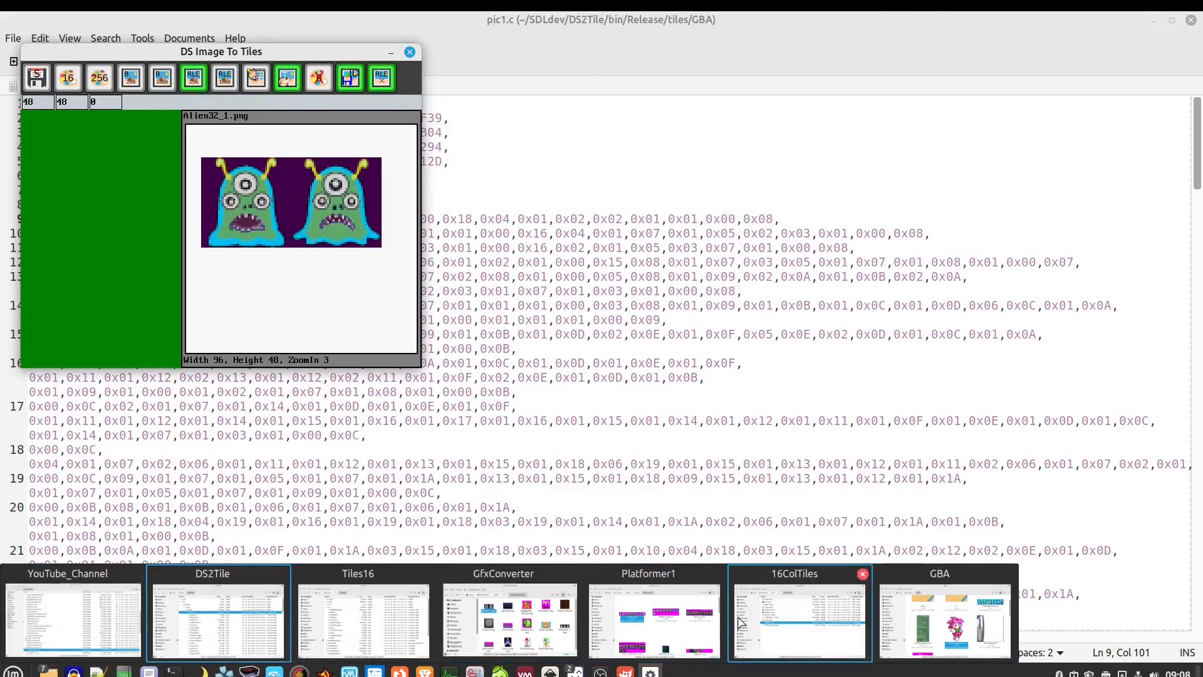
{"action": "left_click", "coordinate": [371, 620]}
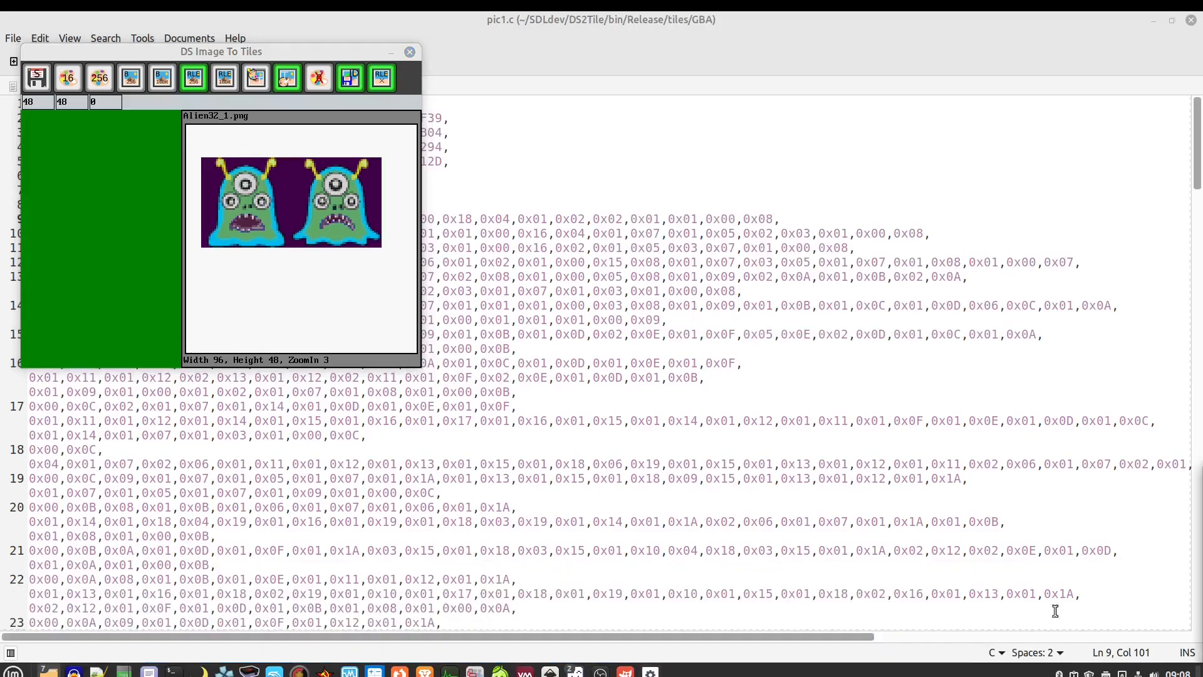
{"action": "left_click_drag", "start_coordinate": [1190, 286], "coordinate": [776, 93]}
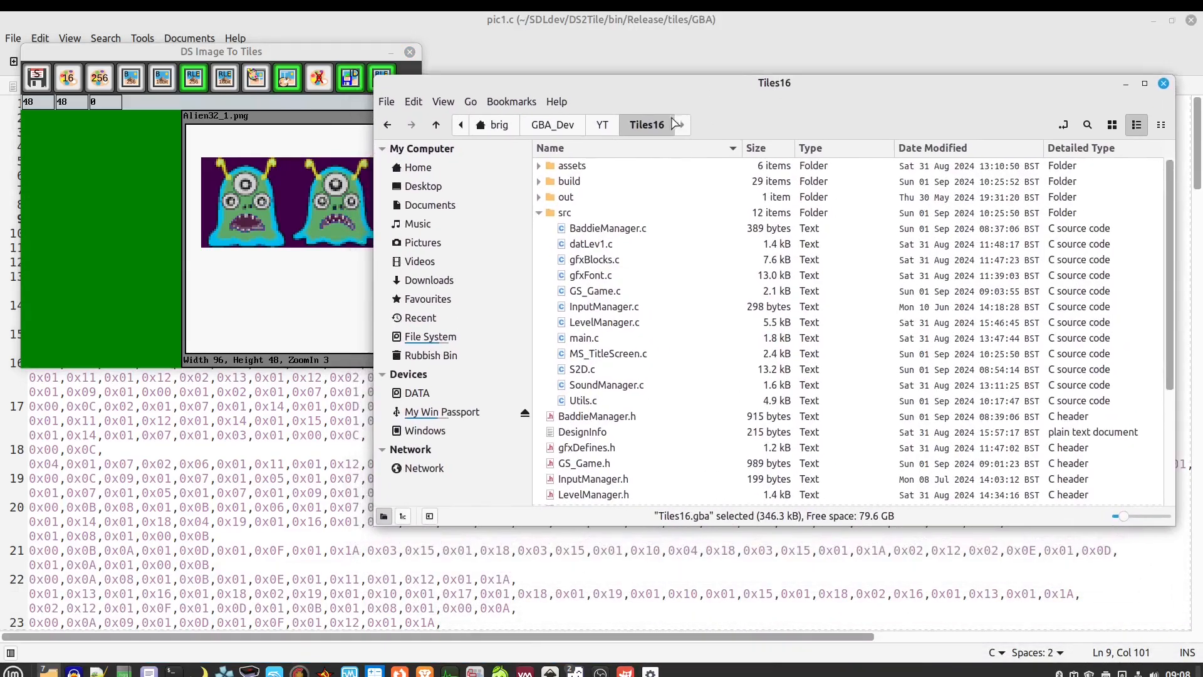
{"action": "left_click", "coordinate": [609, 128]}
{"action": "double_click", "coordinate": [582, 178]}
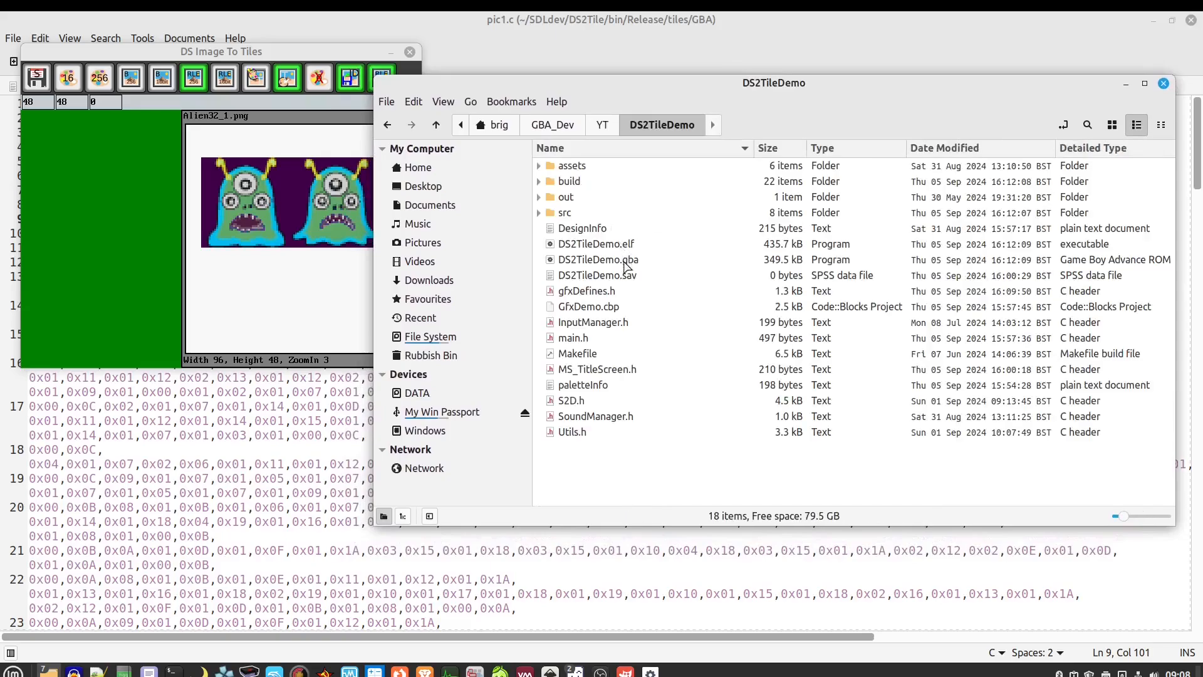
{"action": "left_click", "coordinate": [599, 261]}
{"action": "double_click", "coordinate": [599, 260]}
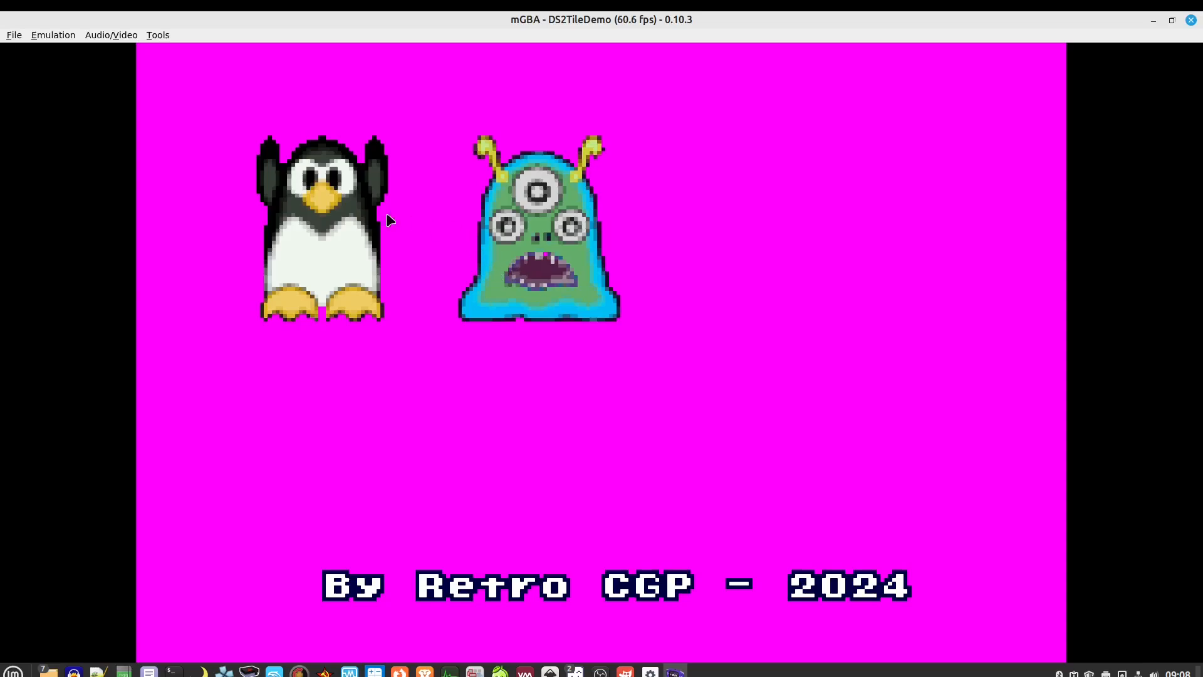
View only the BG tiles in 256 colours in mGBA's tile viewer, then close it
{"action": "left_click", "coordinate": [168, 35]}
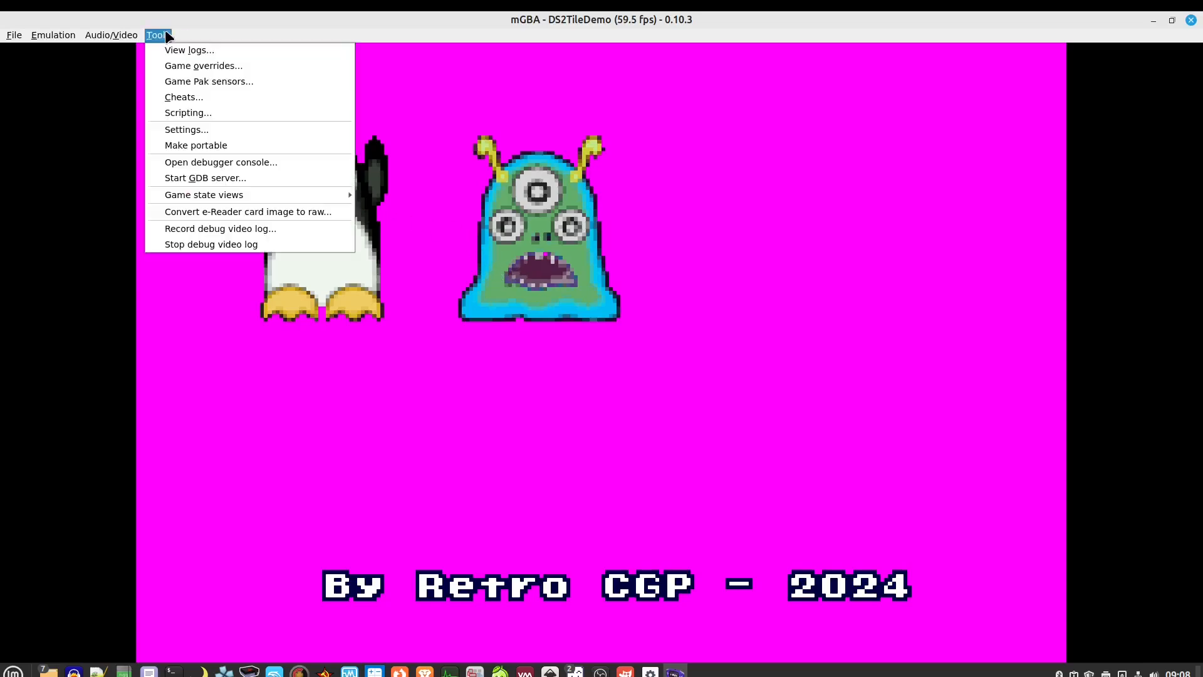
{"action": "mouse_move", "coordinate": [226, 202]}
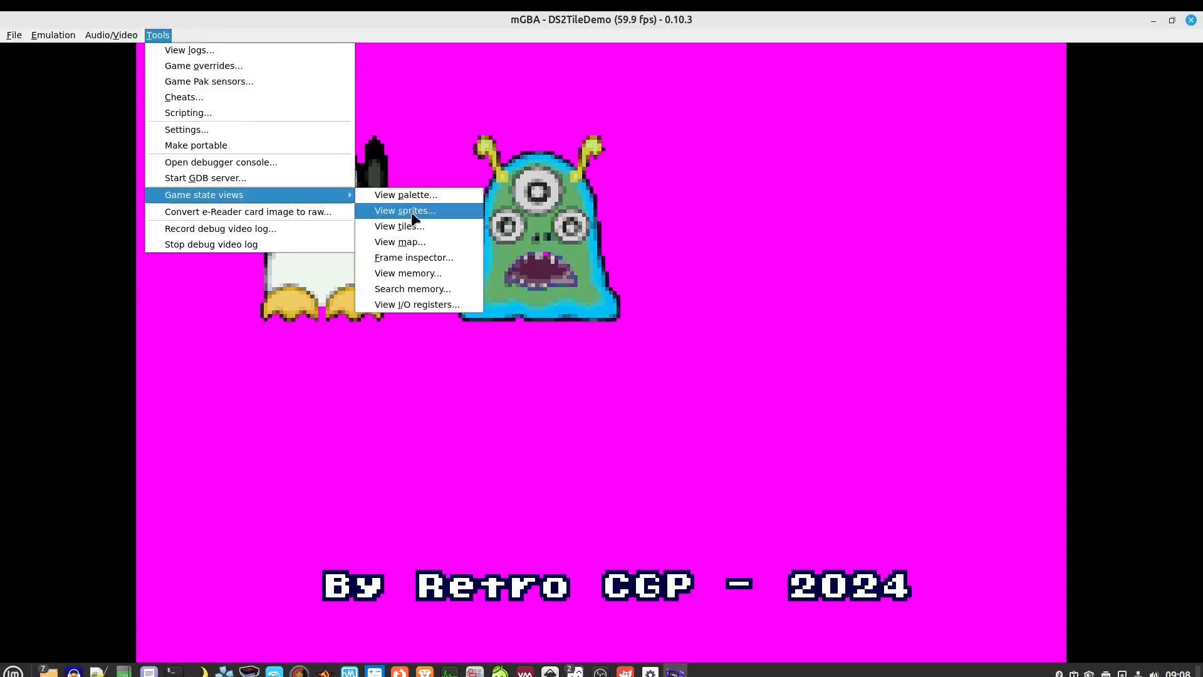
{"action": "left_click", "coordinate": [431, 226]}
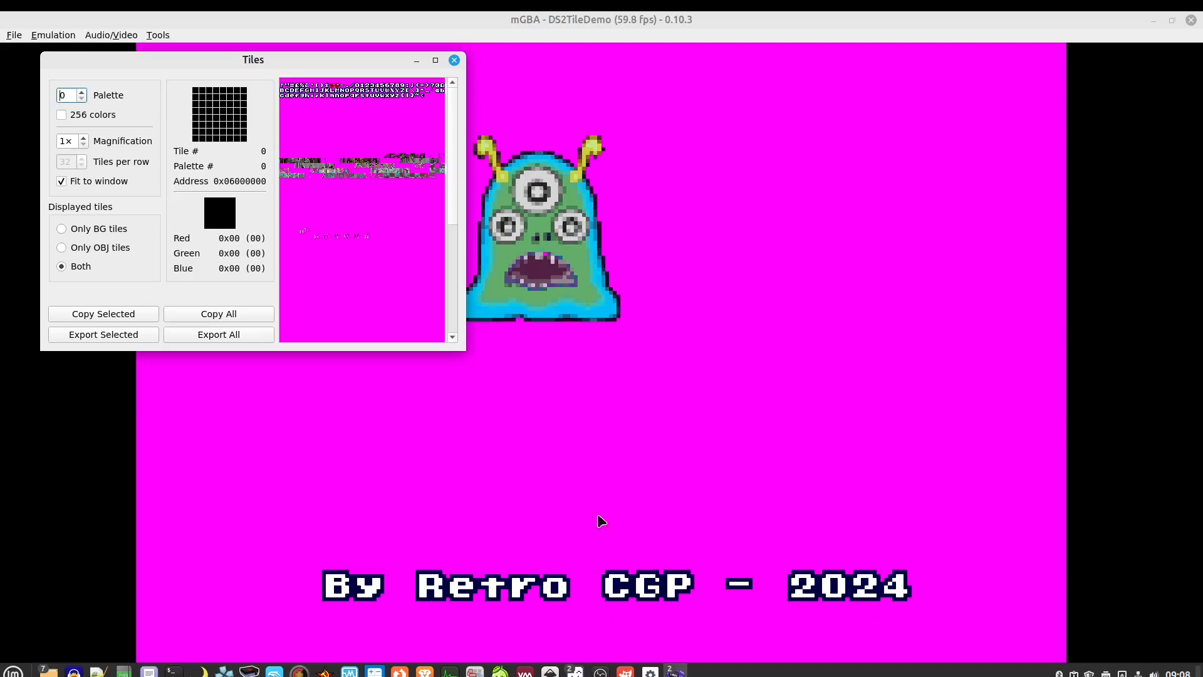
{"action": "left_click", "coordinate": [62, 114]}
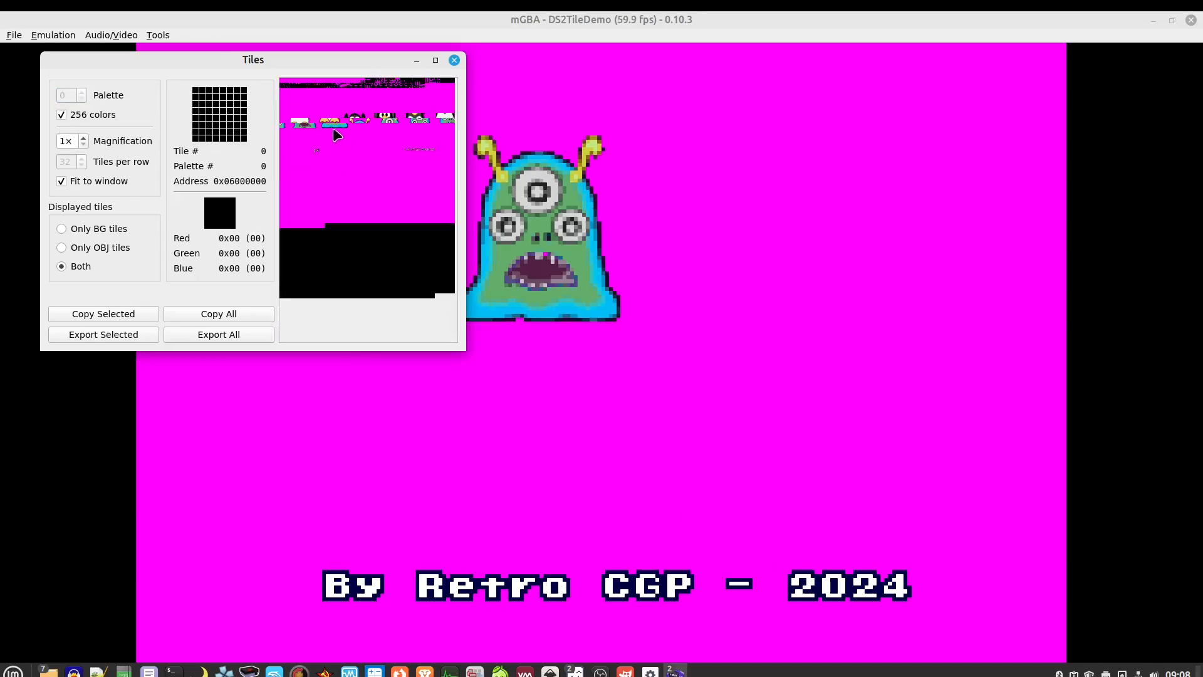
{"action": "left_click", "coordinate": [62, 229]}
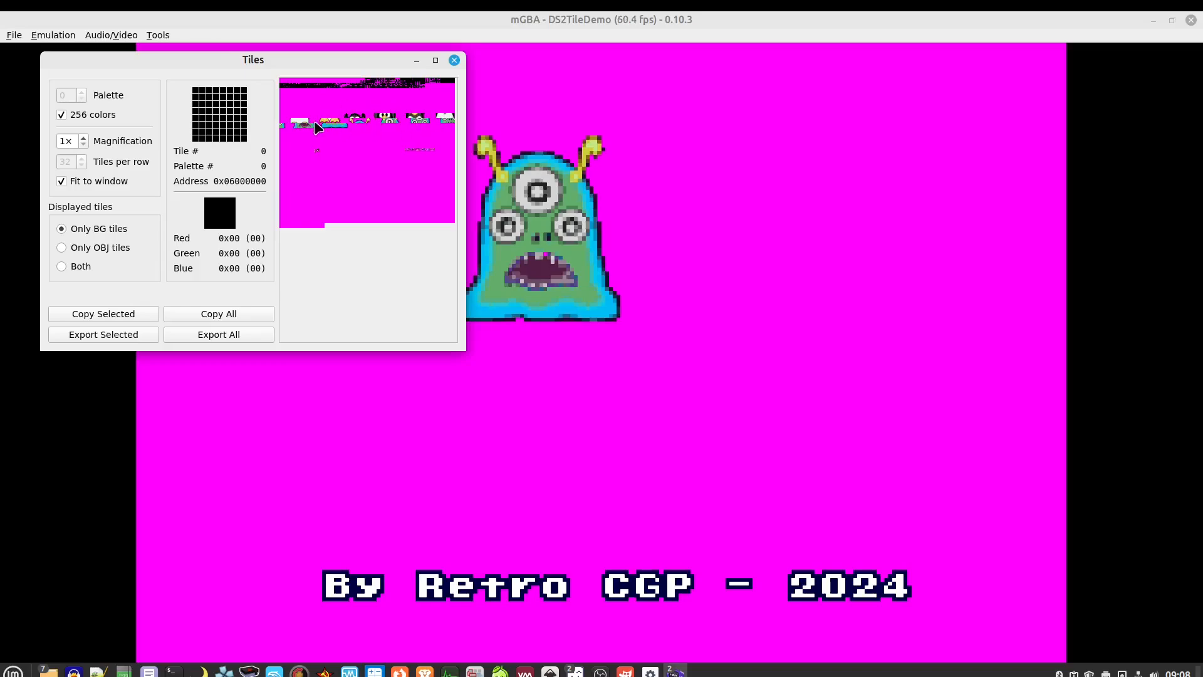
{"action": "left_click", "coordinate": [454, 60]}
Check the background palette colours in mGBA's palette viewer, then close the viewer
{"action": "left_click", "coordinate": [158, 36]}
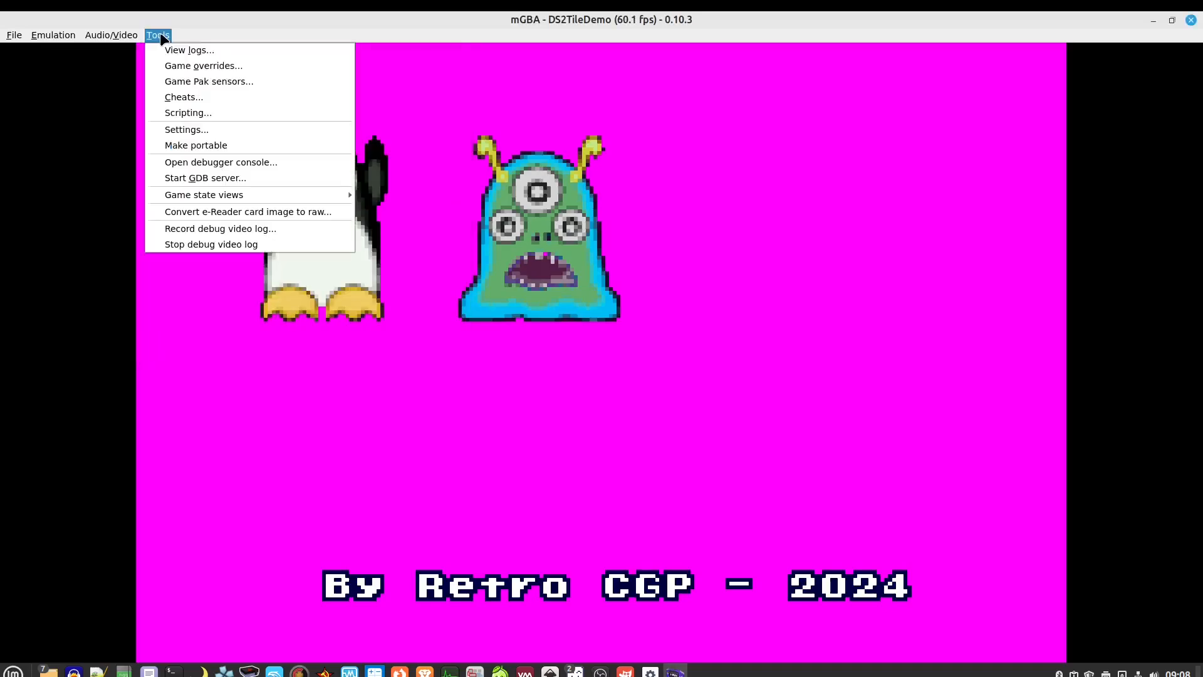
{"action": "mouse_move", "coordinate": [201, 195]}
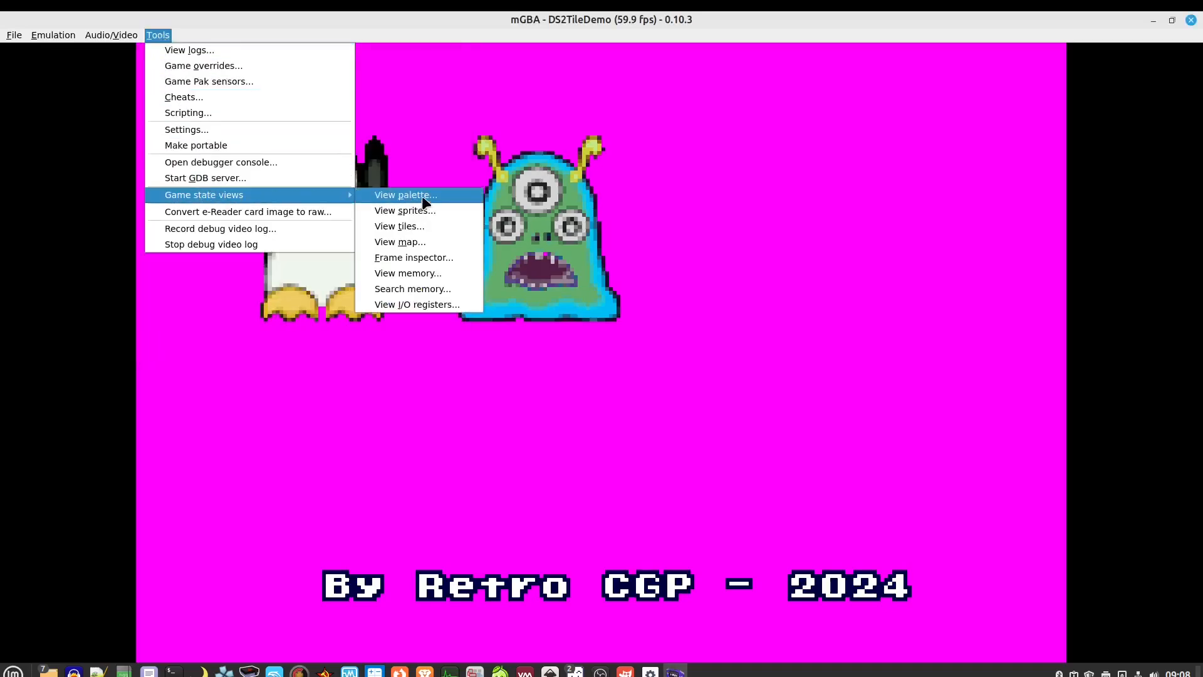
{"action": "left_click", "coordinate": [419, 197]}
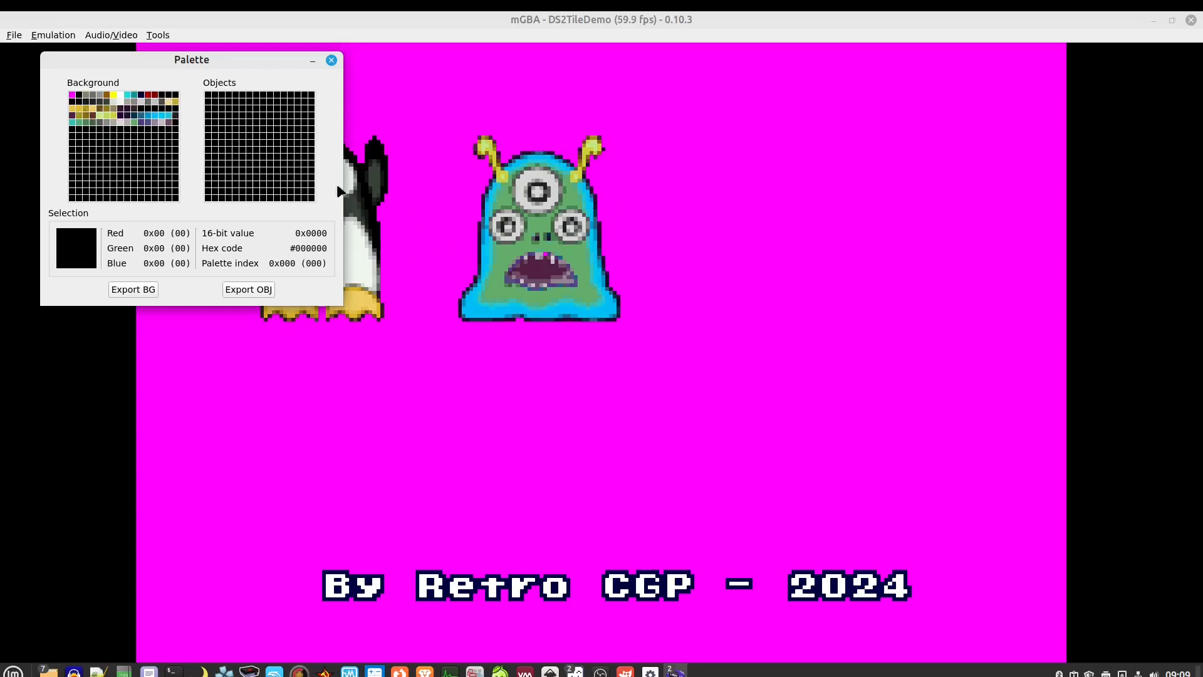
{"action": "left_click", "coordinate": [332, 61]}
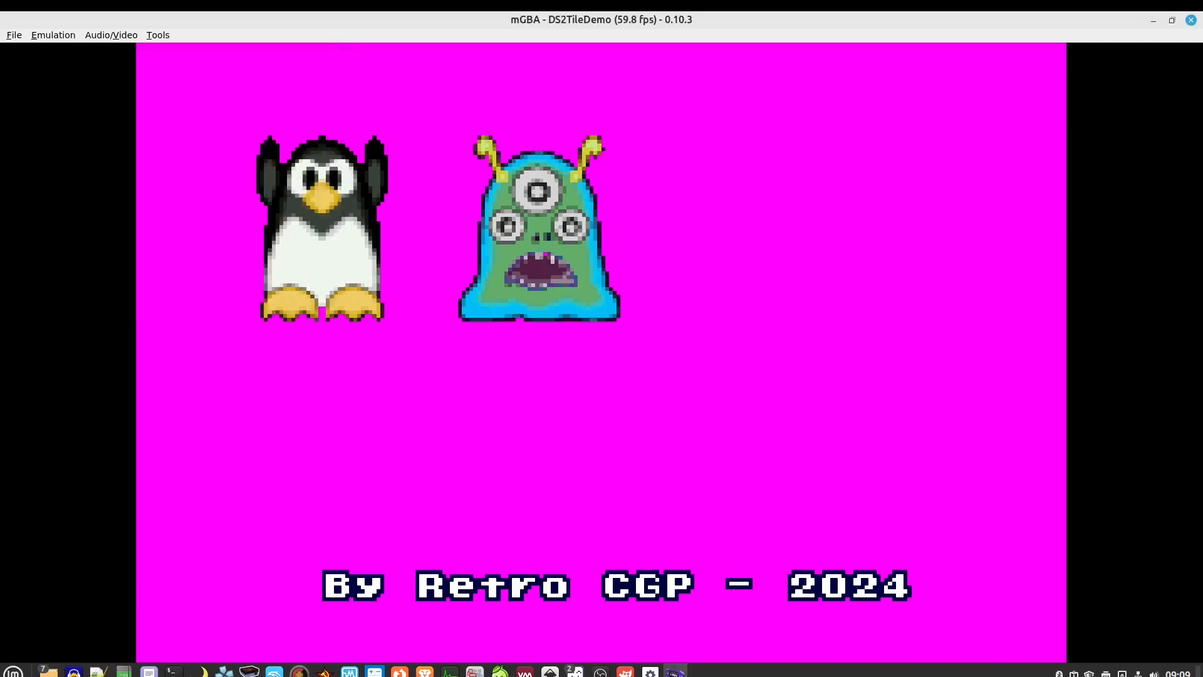
Exit mGBA from its File menu and bring DS Image To Tiles back to the front
{"action": "left_click", "coordinate": [14, 35]}
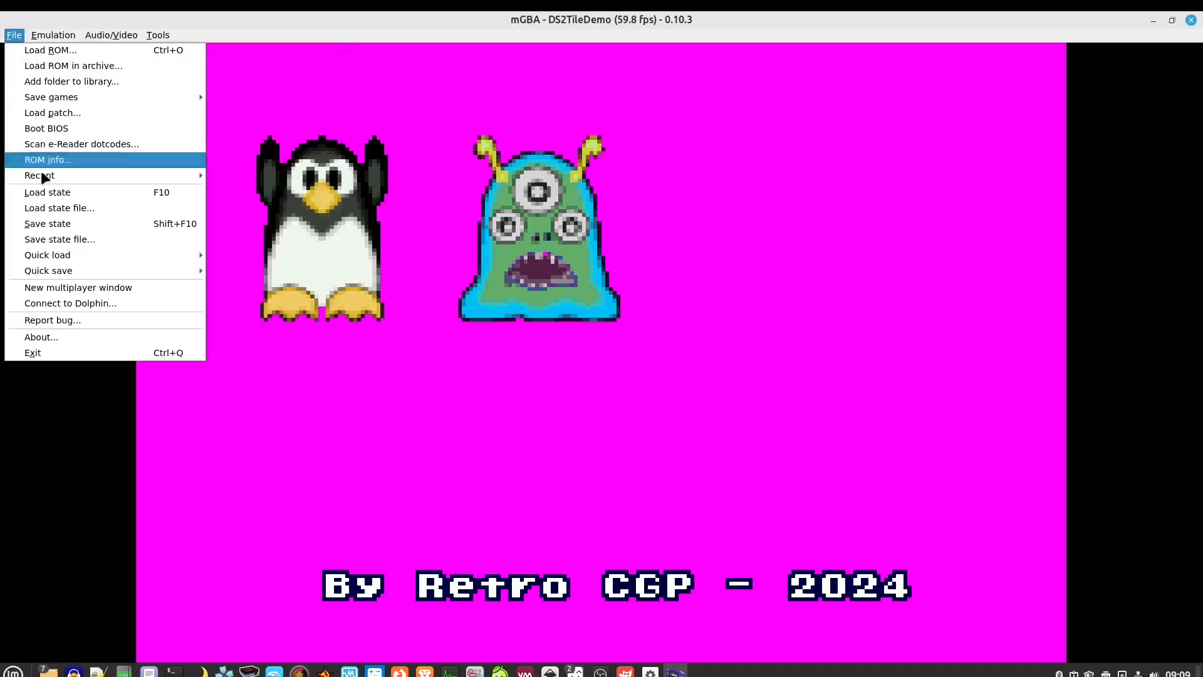
{"action": "left_click", "coordinate": [55, 356]}
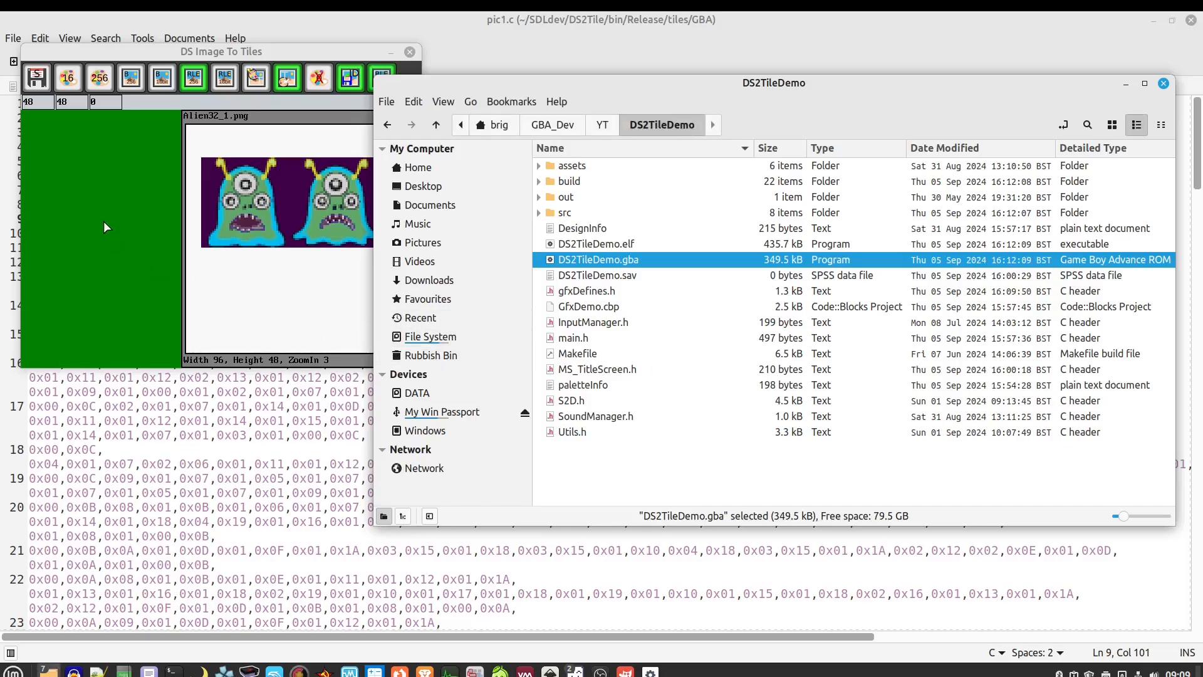
{"action": "left_click", "coordinate": [115, 205]}
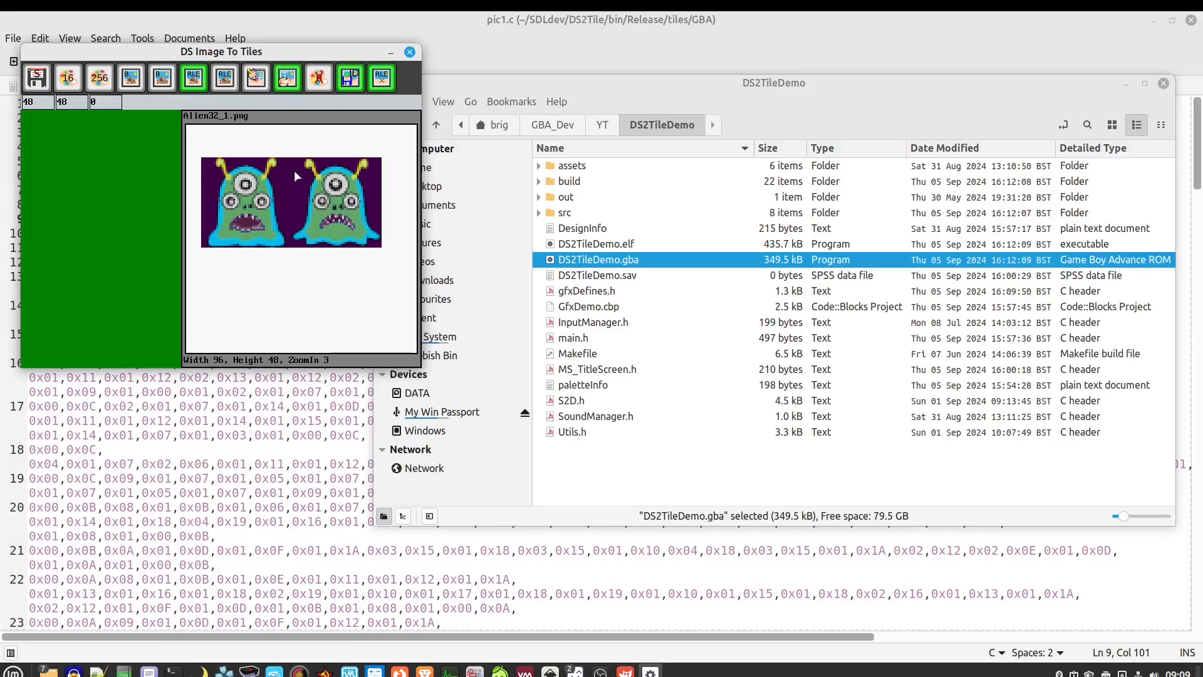
Set the Palette Start ID to 16 and turn on the Export first colour option
{"action": "left_click", "coordinate": [108, 104]}
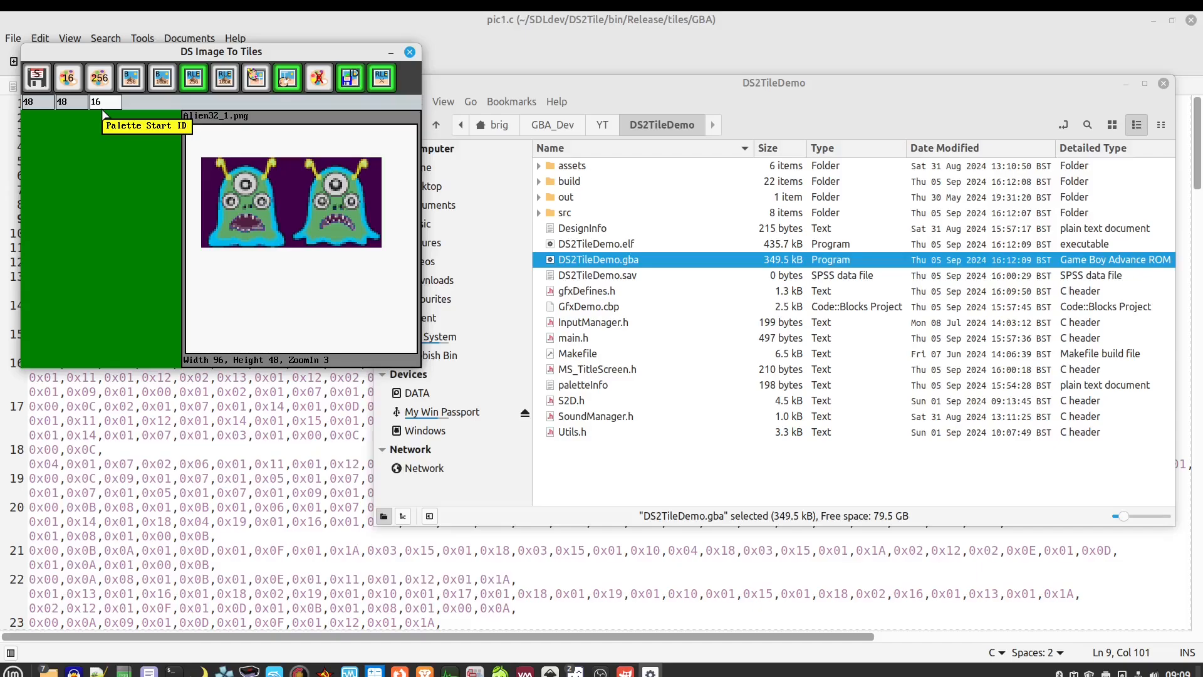
{"action": "left_click", "coordinate": [96, 154]}
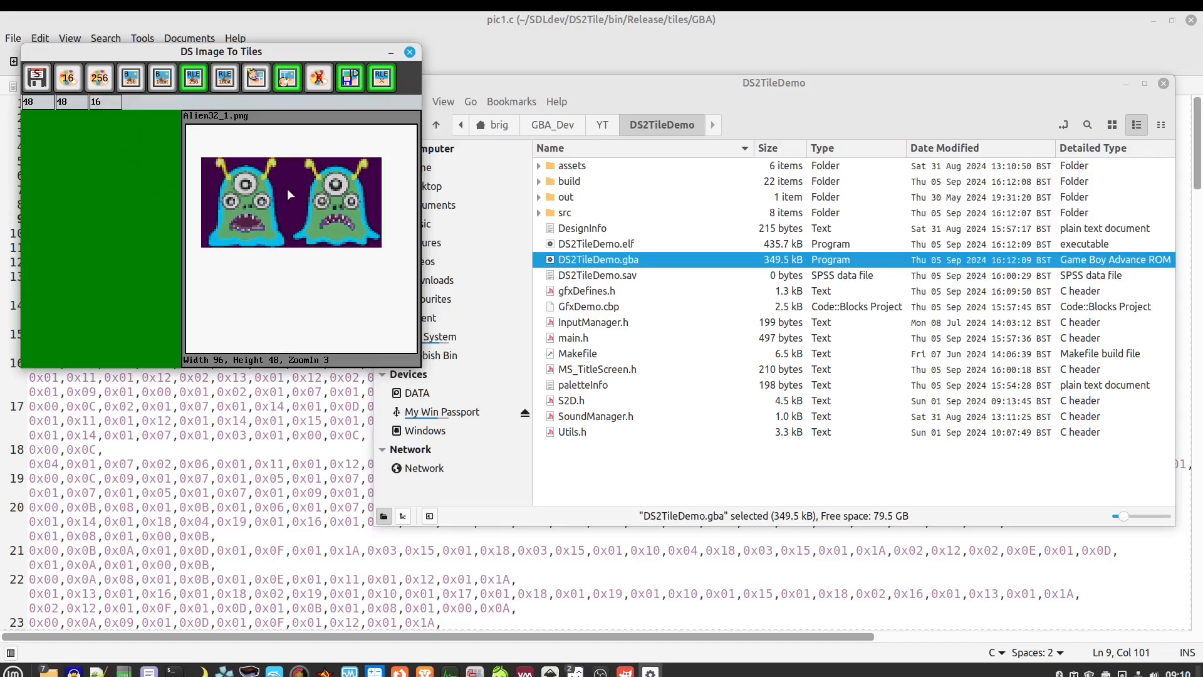
{"action": "left_click", "coordinate": [318, 76]}
Save the two tiles over tiles/GBA/pic1.c, replacing the existing file
{"action": "left_click", "coordinate": [49, 85]}
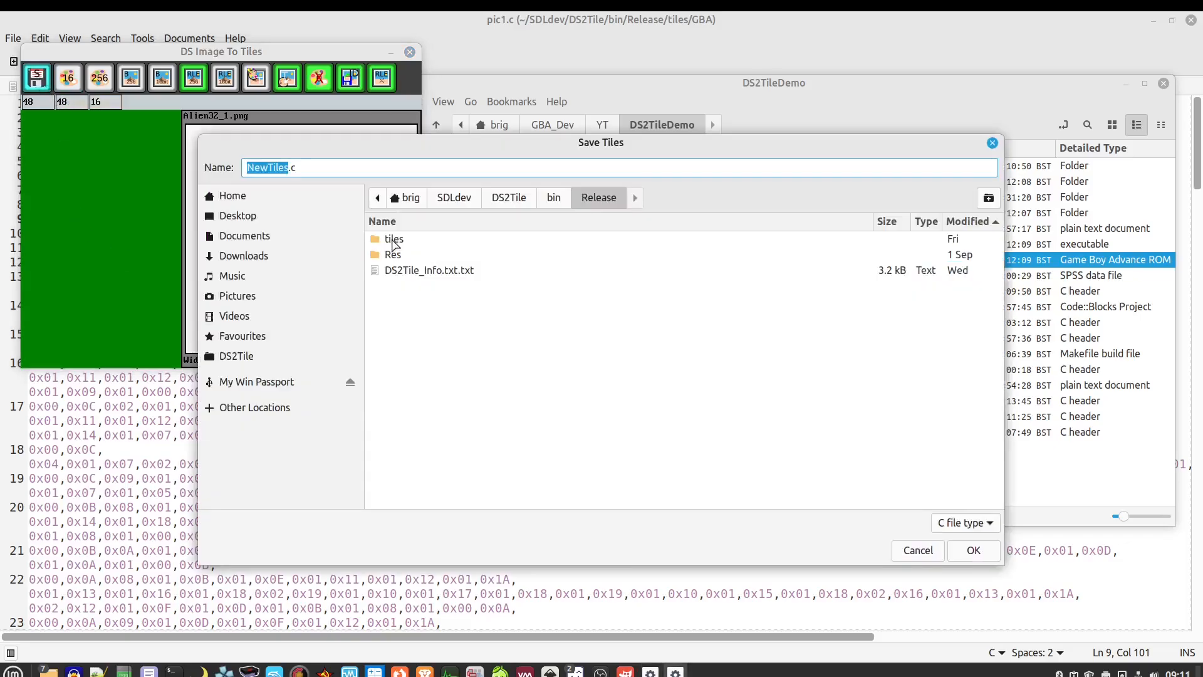
{"action": "double_click", "coordinate": [393, 240]}
{"action": "double_click", "coordinate": [392, 242]}
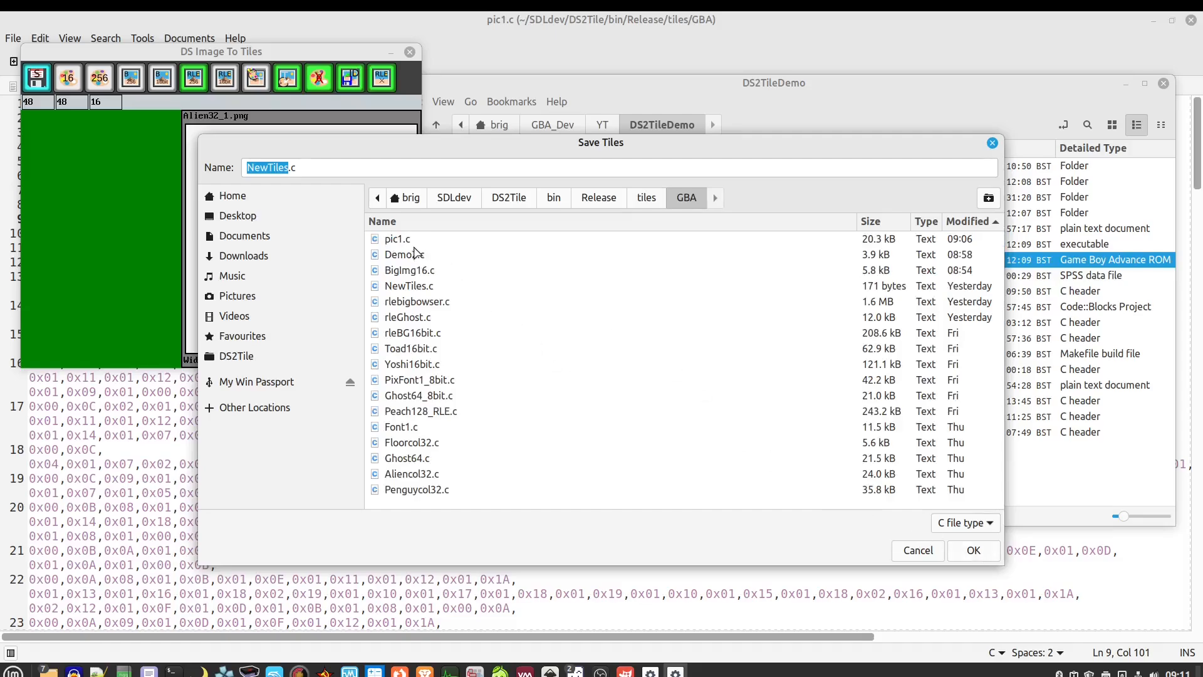
{"action": "left_click", "coordinate": [415, 242]}
{"action": "left_click", "coordinate": [973, 550]}
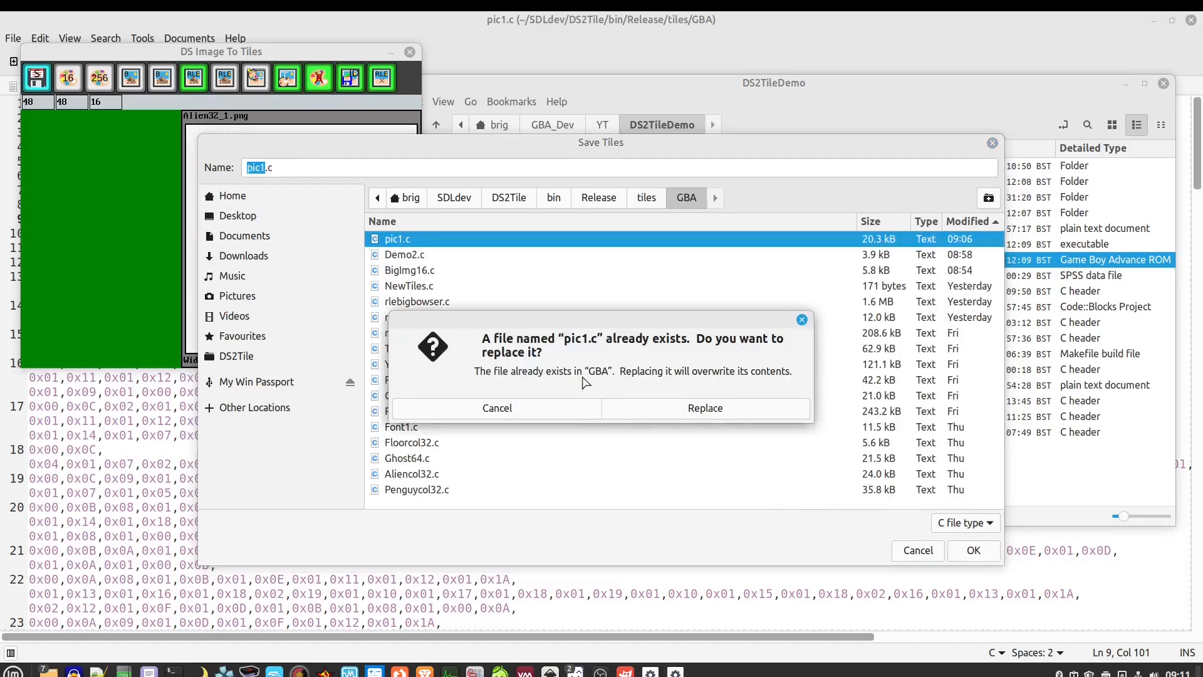
{"action": "left_click", "coordinate": [704, 408]}
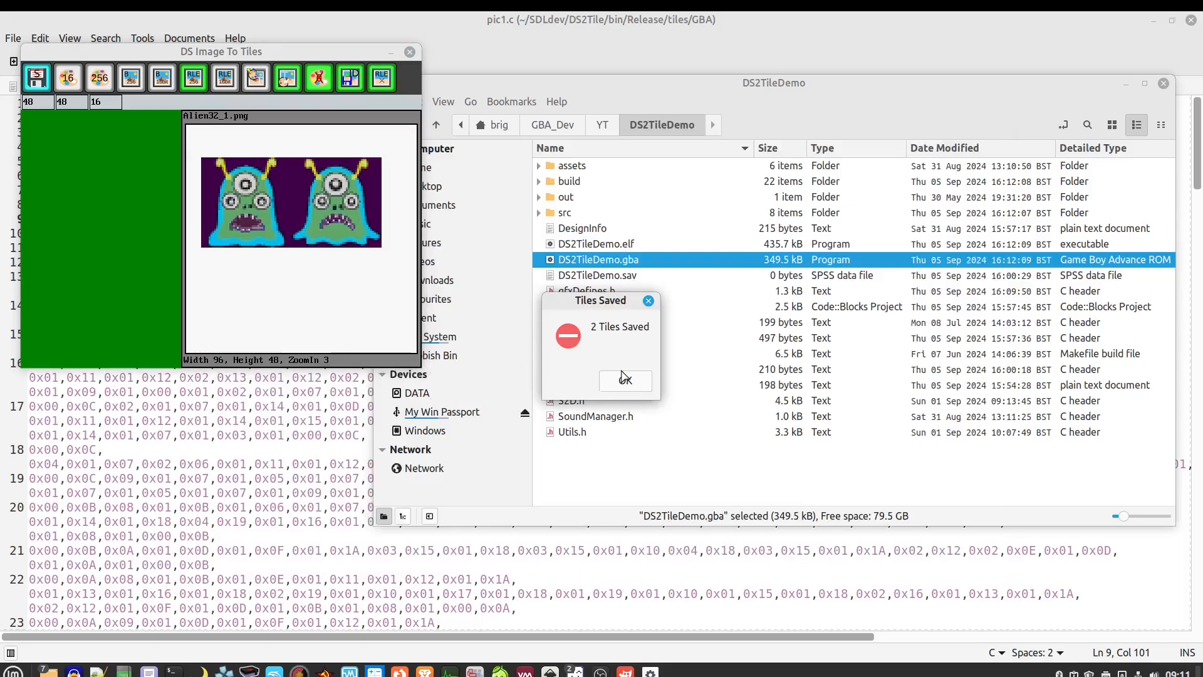
{"action": "left_click", "coordinate": [622, 381]}
Reload pic1.c in Xed to check its Colour Start 16 header, then close it and minimize Xed
{"action": "left_click", "coordinate": [187, 476]}
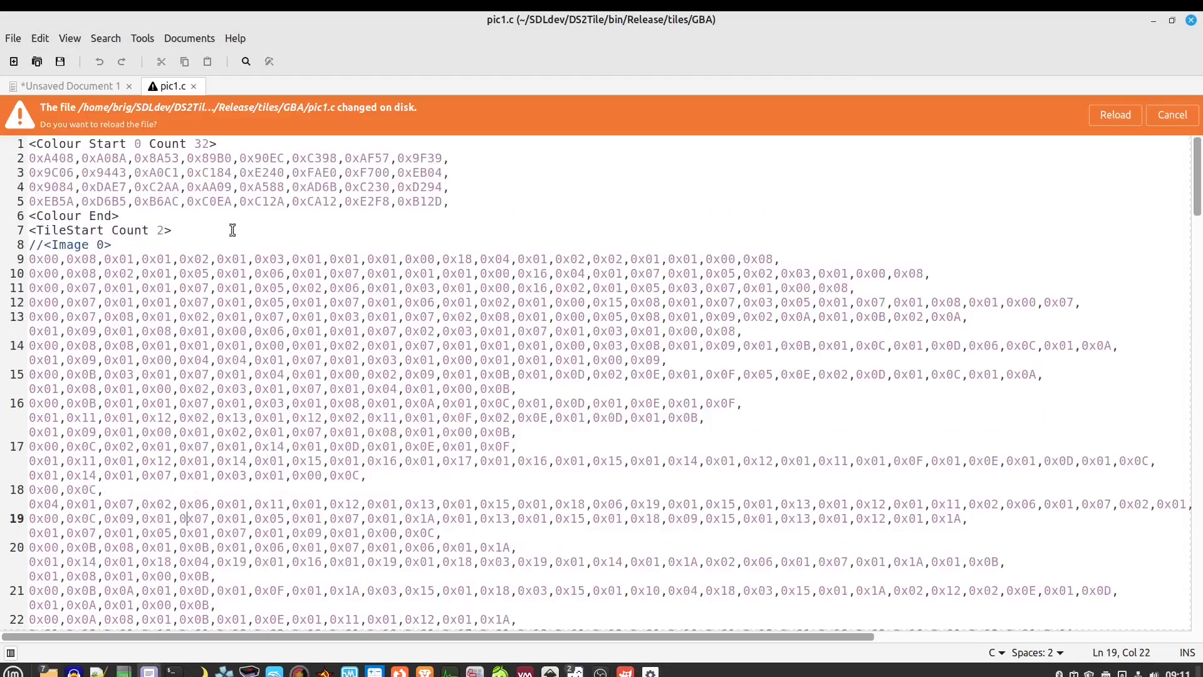
{"action": "left_click", "coordinate": [1116, 115]}
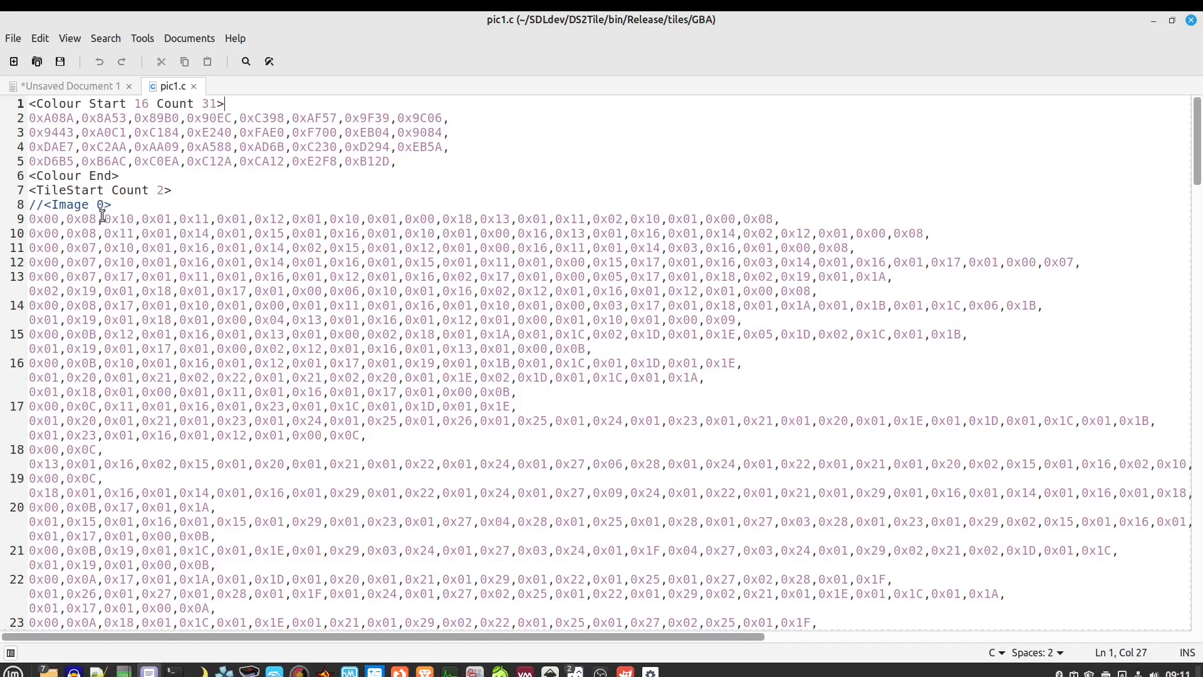
{"action": "left_click_drag", "start_coordinate": [97, 219], "coordinate": [28, 220]}
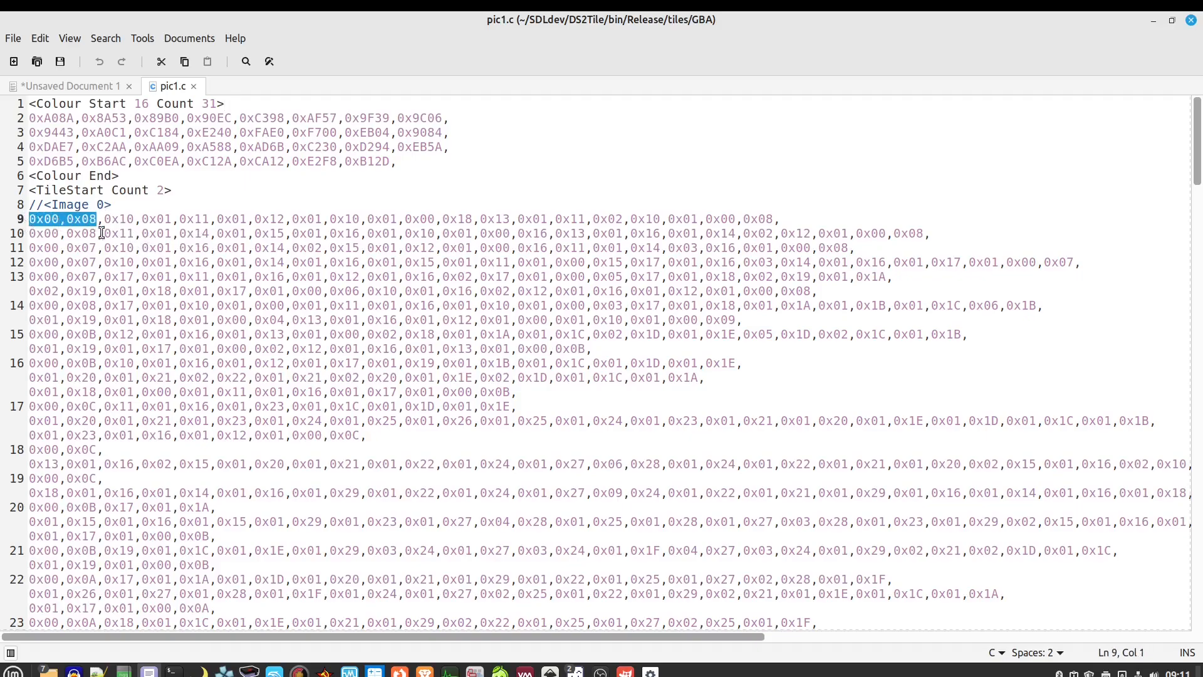
{"action": "mouse_move", "coordinate": [103, 219]}
{"action": "left_mouse_down"}
{"action": "mouse_move", "coordinate": [171, 220]}
{"action": "mouse_move", "coordinate": [125, 219]}
{"action": "left_mouse_up"}
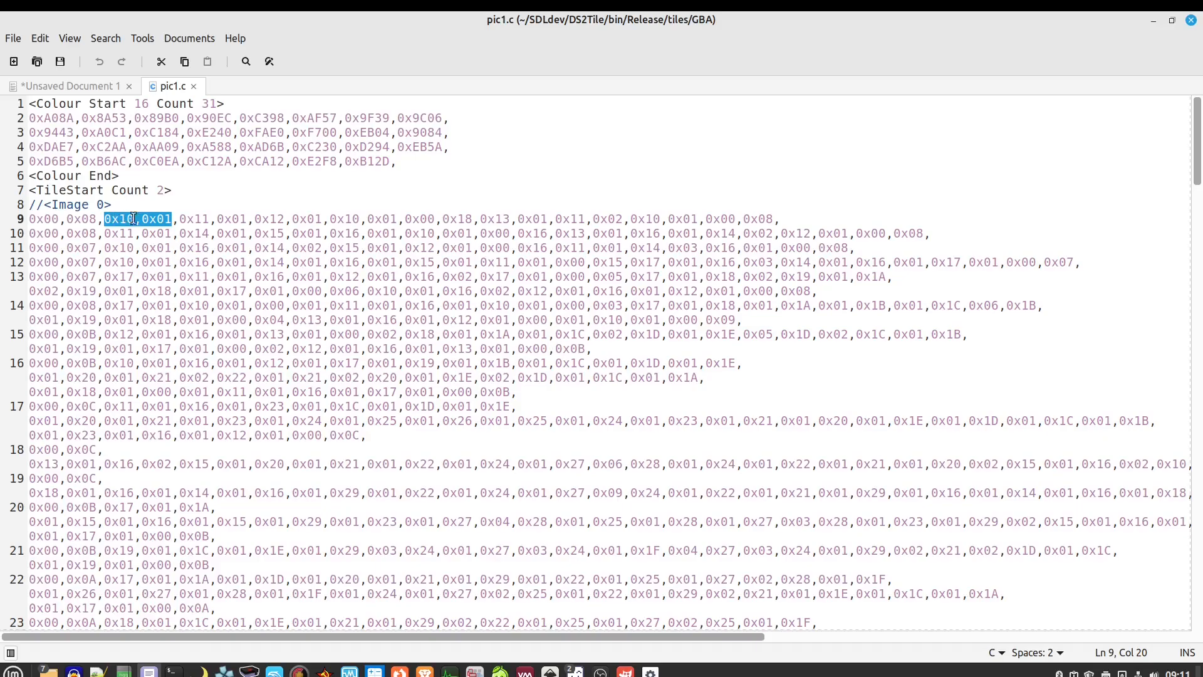
{"action": "left_click", "coordinate": [194, 86]}
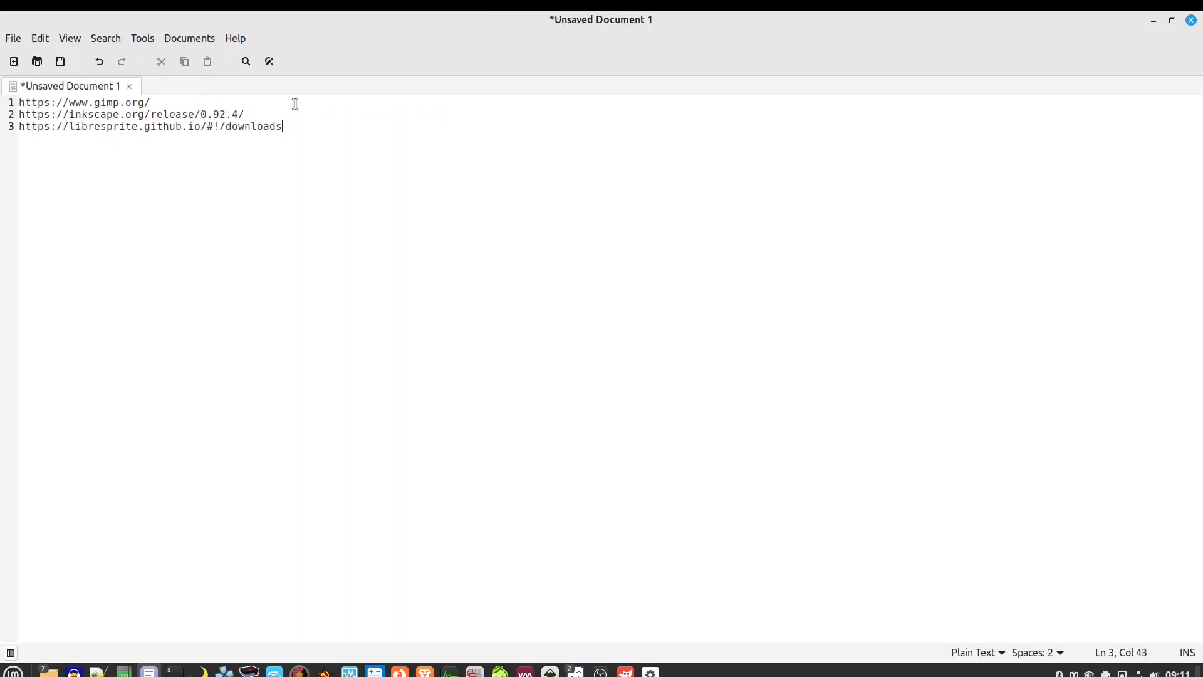
{"action": "left_click", "coordinate": [1153, 21]}
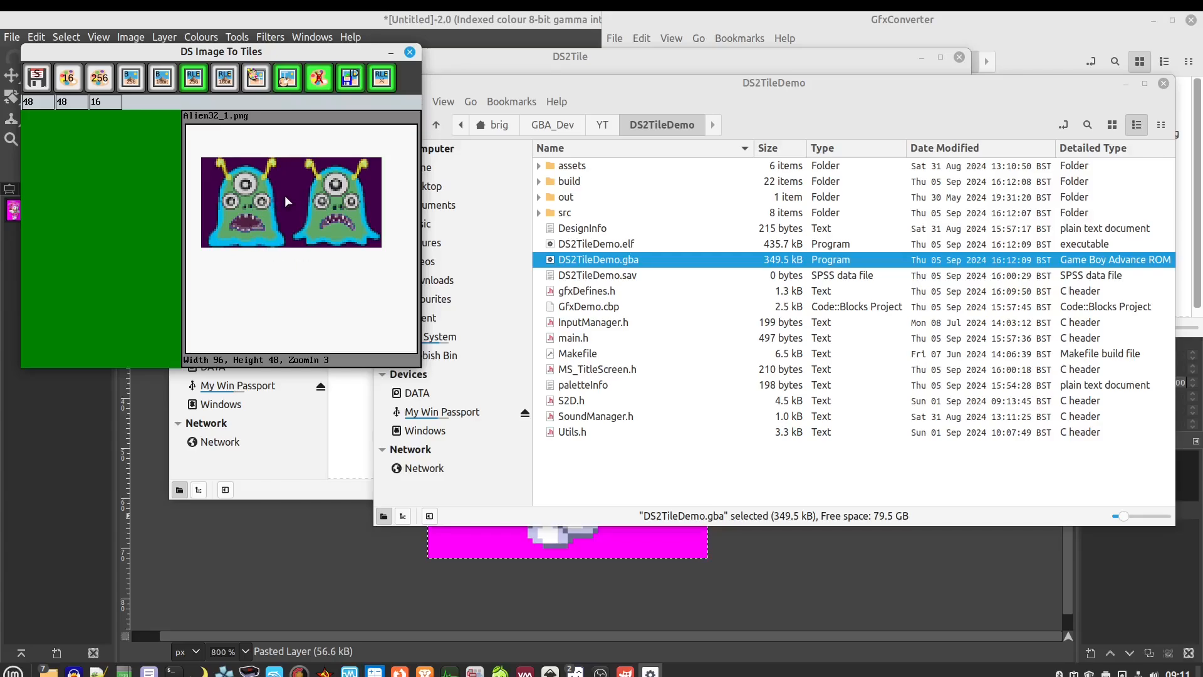
Select peach128.png in the GfxConverter folder and reset the three number fields to 0
{"action": "key", "text": "ctrl+w"}
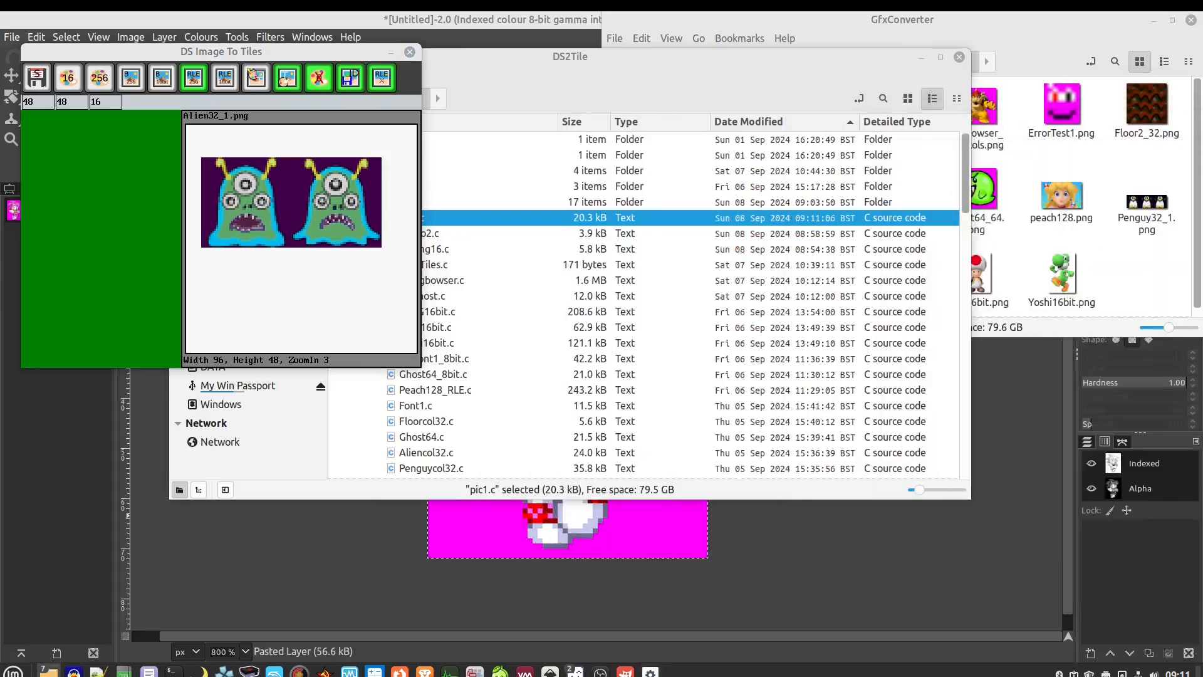
{"action": "left_click", "coordinate": [1037, 42]}
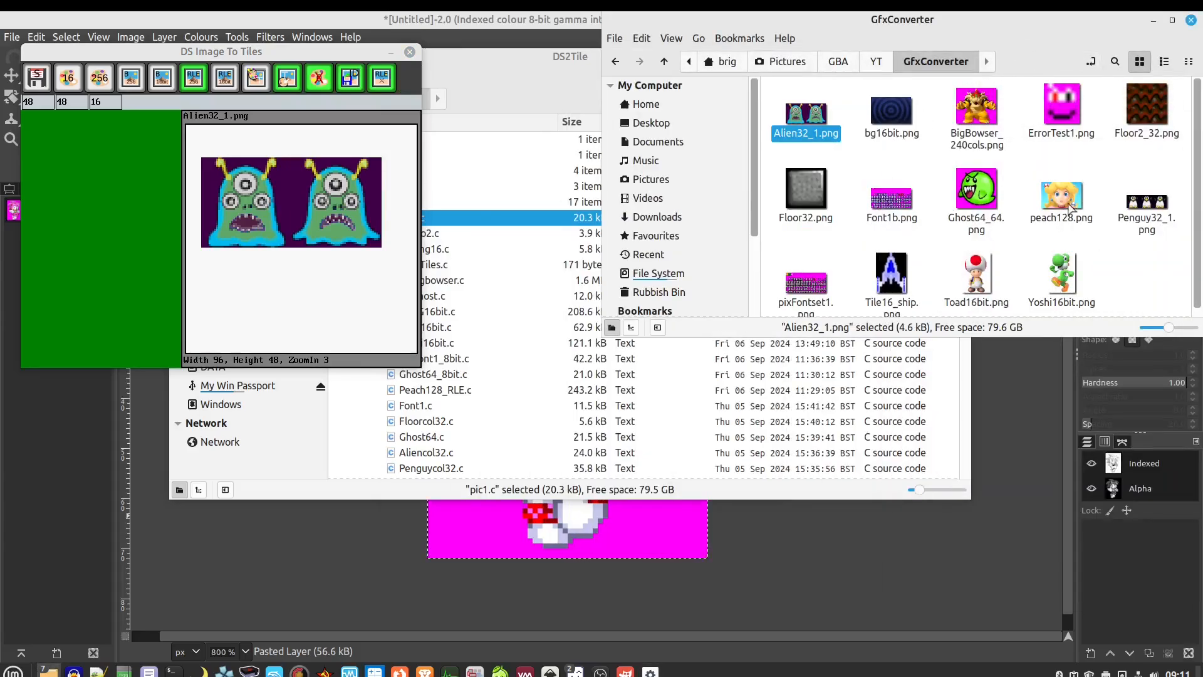
{"action": "left_click", "coordinate": [1068, 197]}
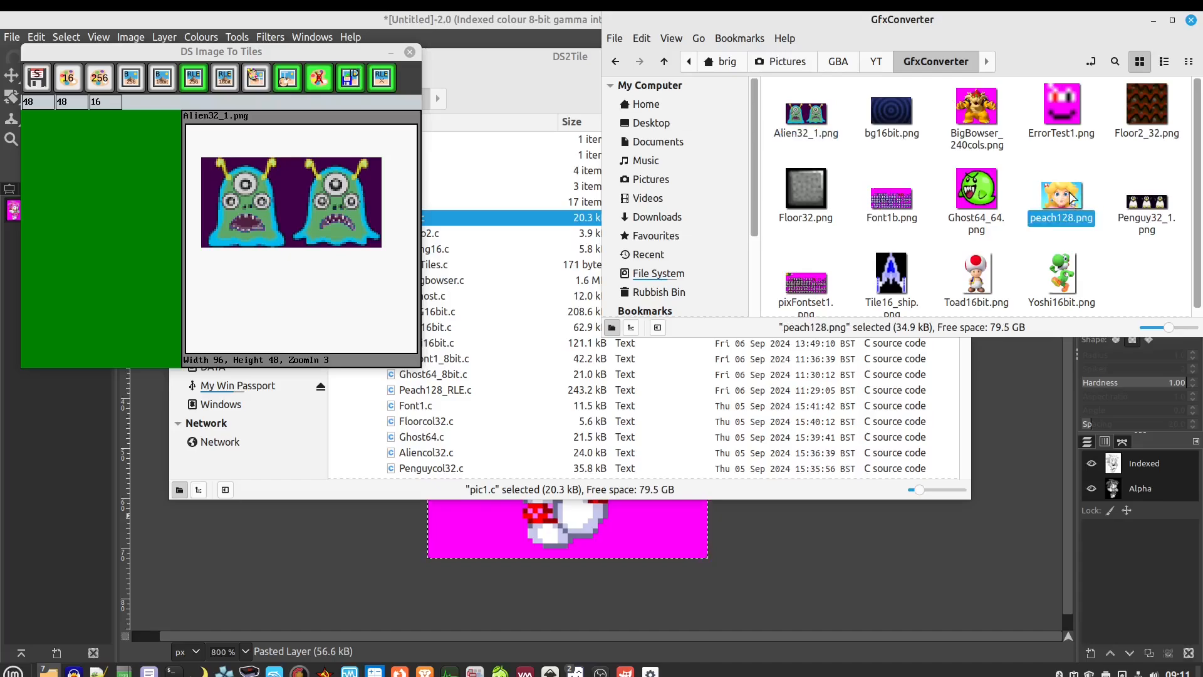
{"action": "left_click", "coordinate": [42, 103]}
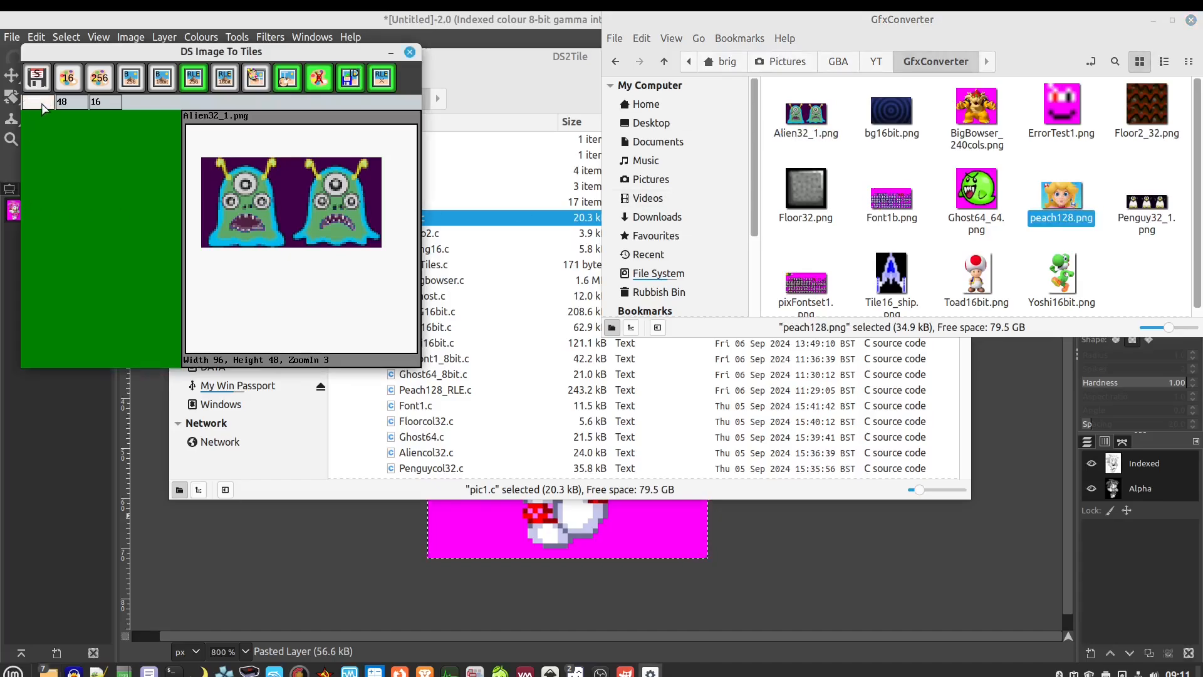
{"action": "left_click", "coordinate": [72, 105]}
{"action": "left_click", "coordinate": [99, 104]}
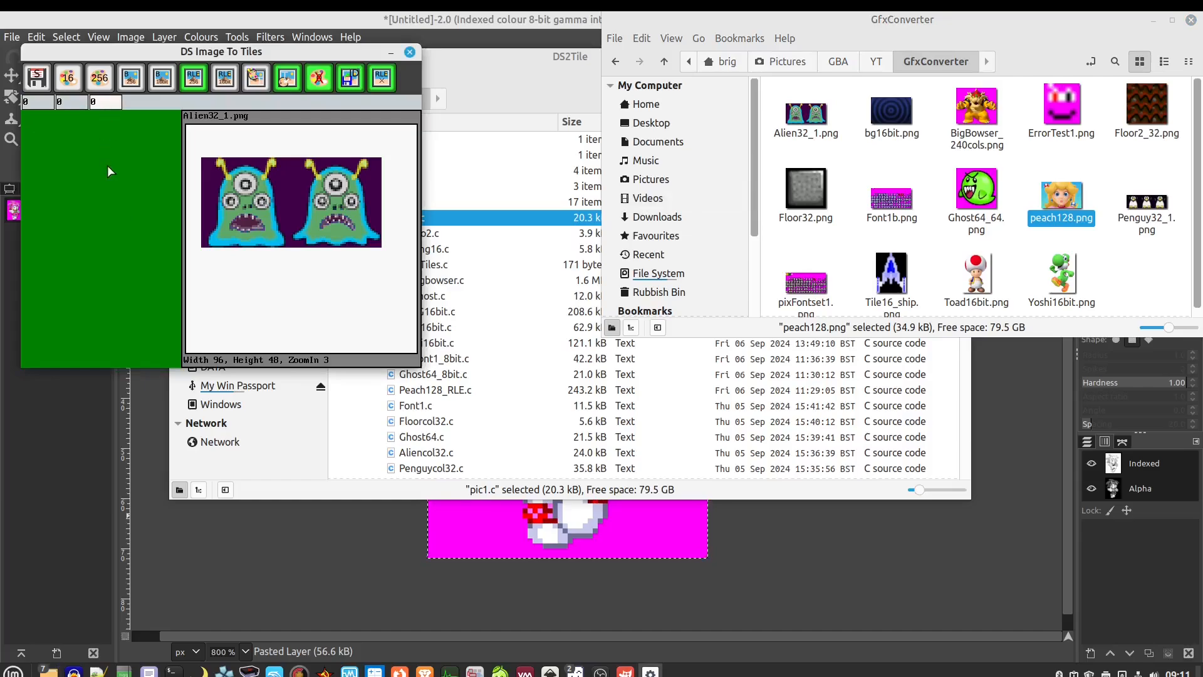
{"action": "left_click", "coordinate": [108, 166]}
Switch to 256-colour bitmap mode and load peach128.png, accepting the 128-colour message
{"action": "left_click", "coordinate": [131, 78]}
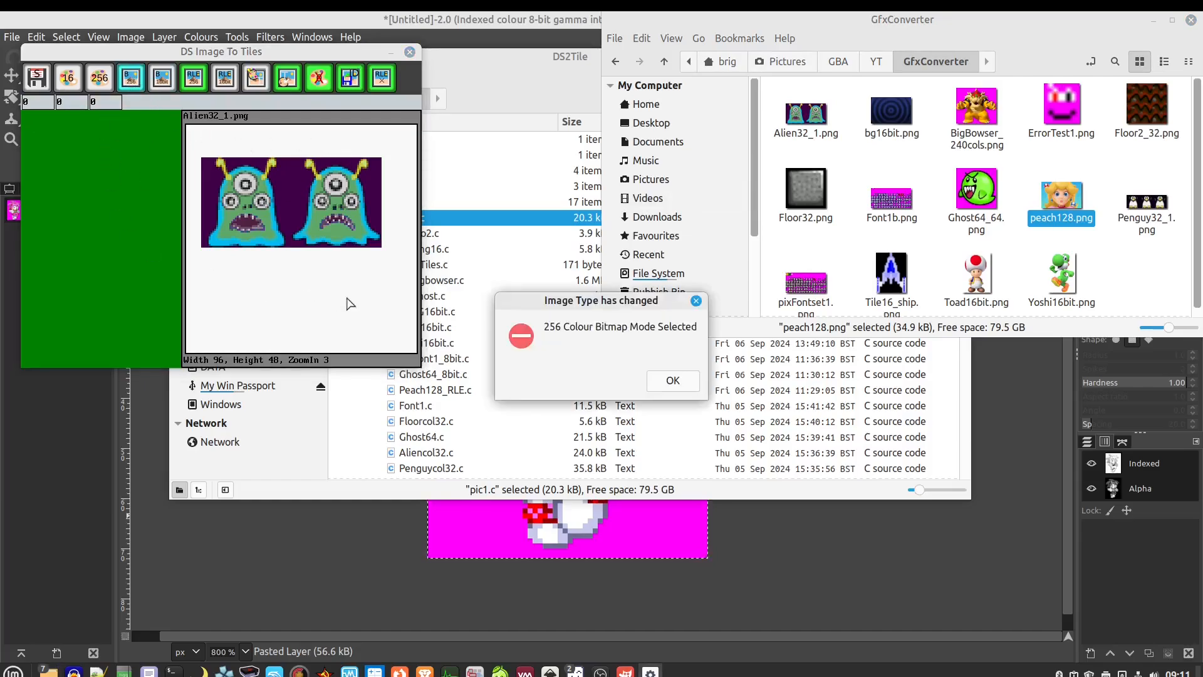
{"action": "left_click", "coordinate": [676, 382]}
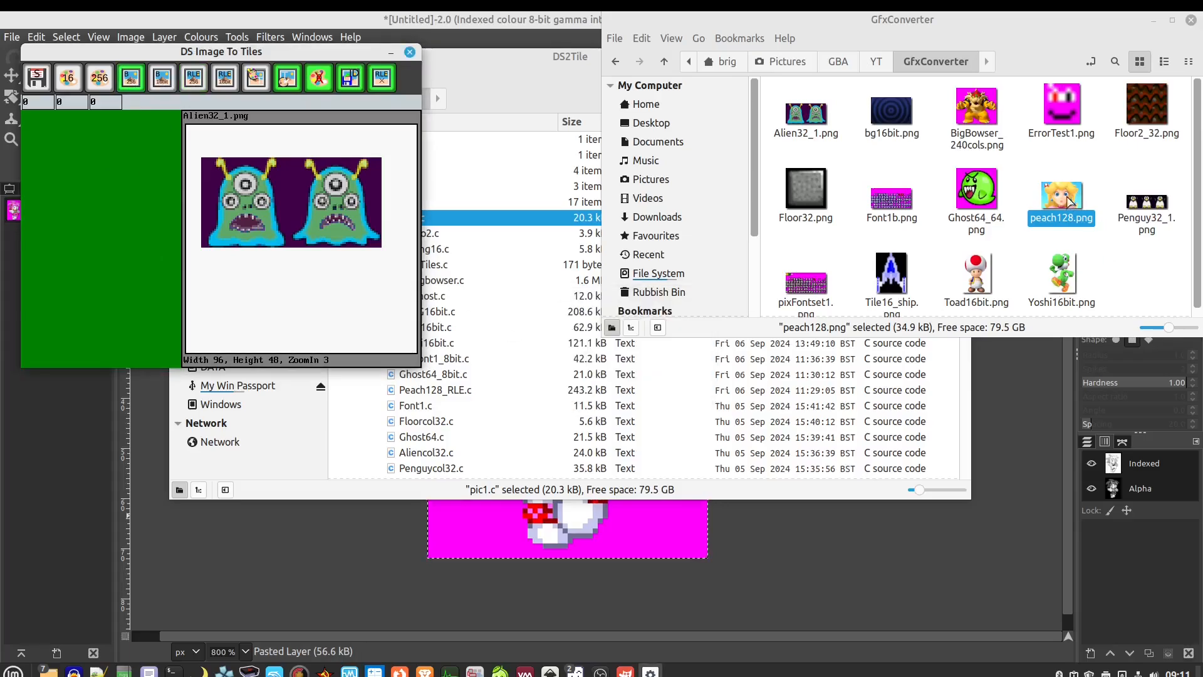
{"action": "left_click_drag", "start_coordinate": [731, 200], "coordinate": [338, 207]}
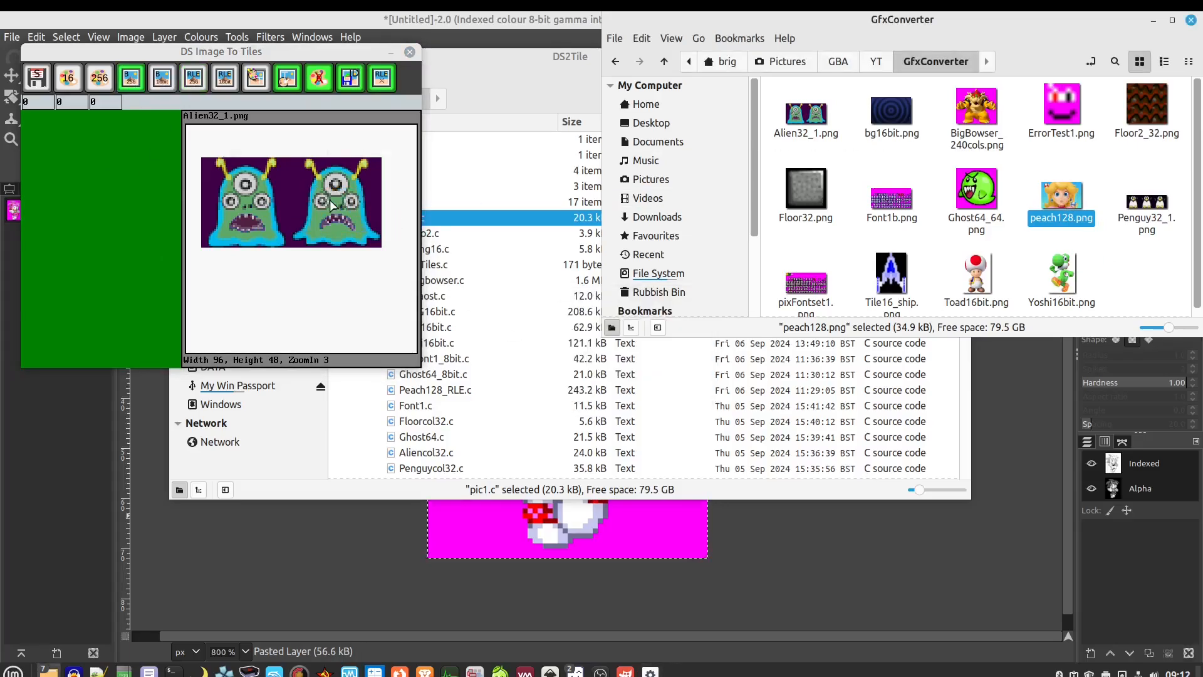
{"action": "left_click", "coordinate": [643, 385]}
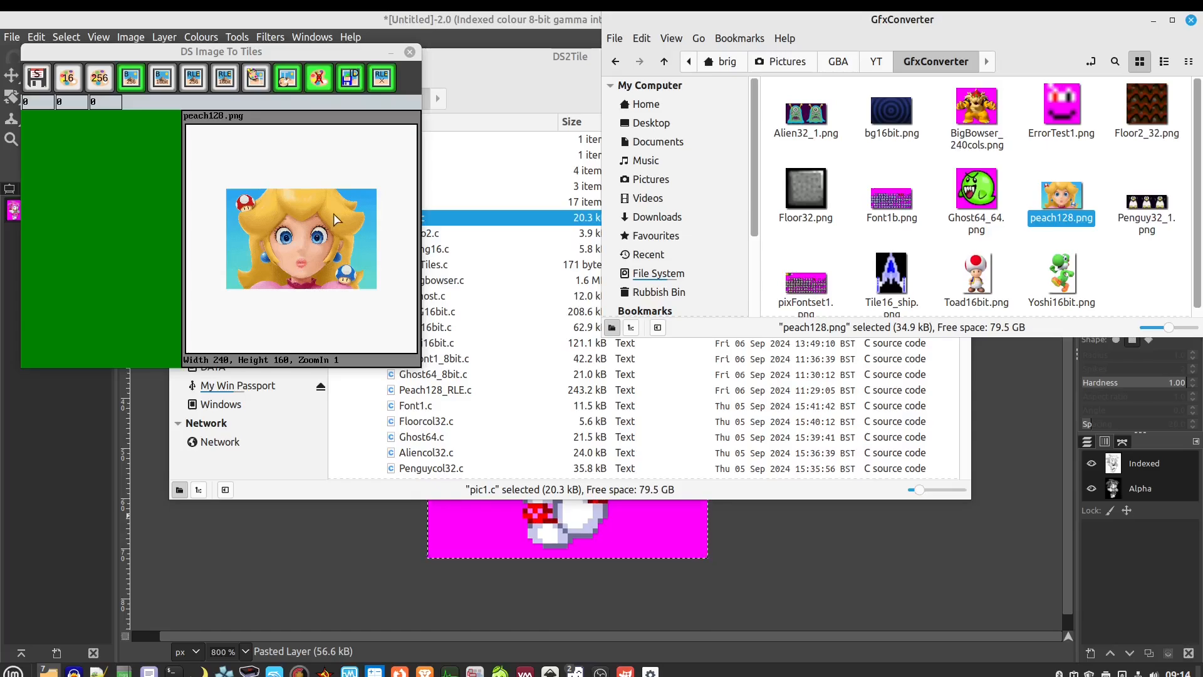
Switch between the DS2Tile and DS2TileDemo folder windows, reopening DS2Tile from SDLdev
{"action": "left_click", "coordinate": [543, 94]}
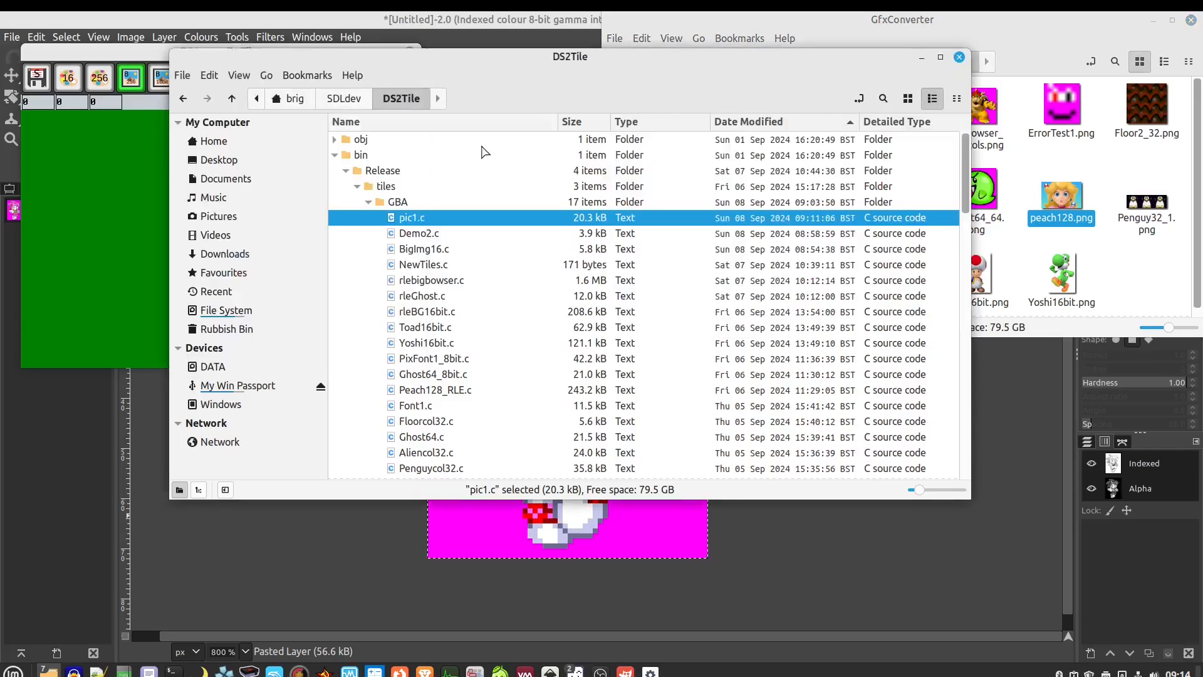
{"action": "mouse_move", "coordinate": [50, 670]}
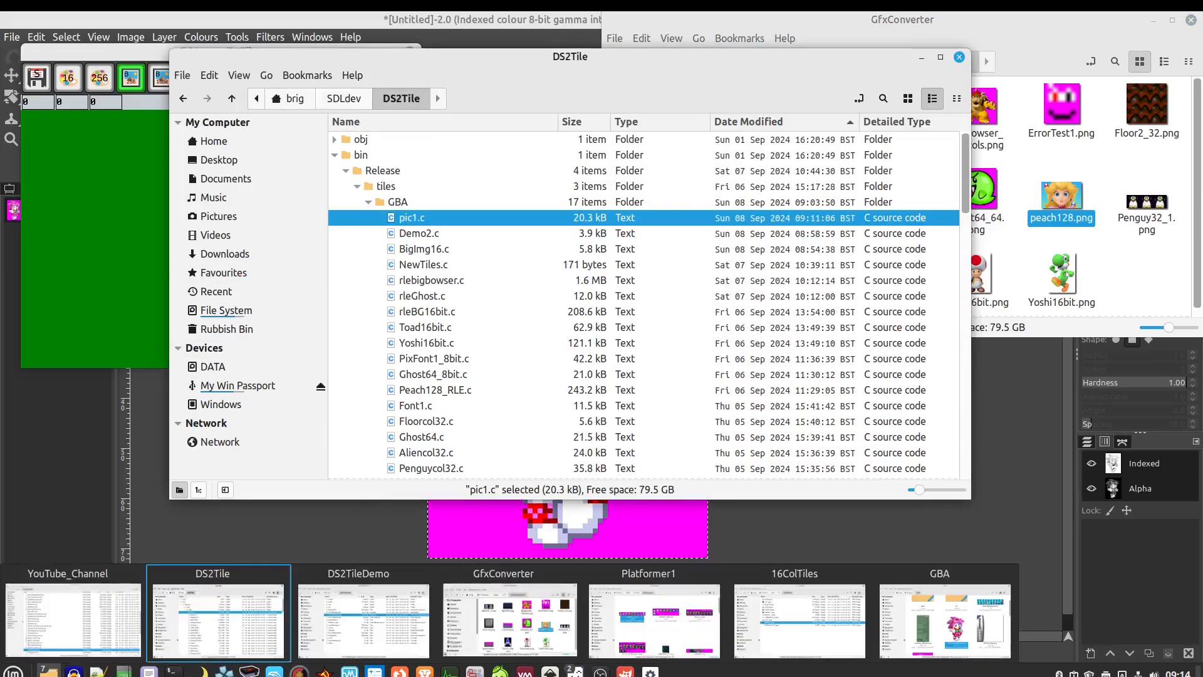
{"action": "left_click", "coordinate": [352, 614]}
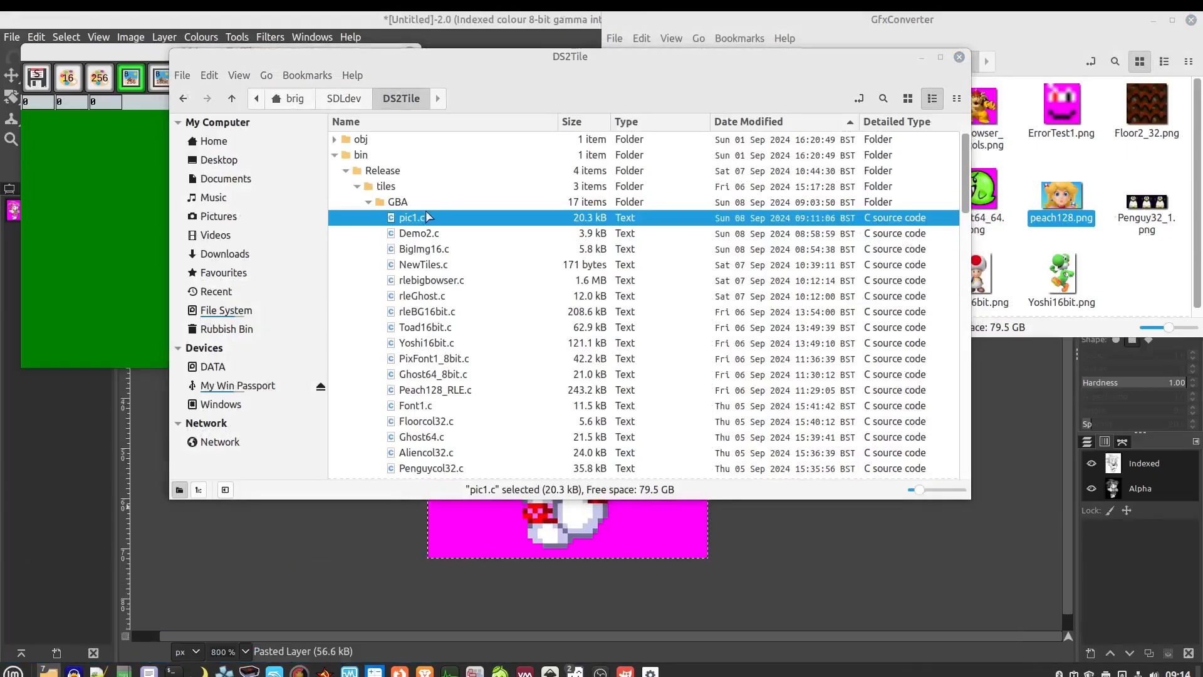
{"action": "mouse_move", "coordinate": [49, 671]}
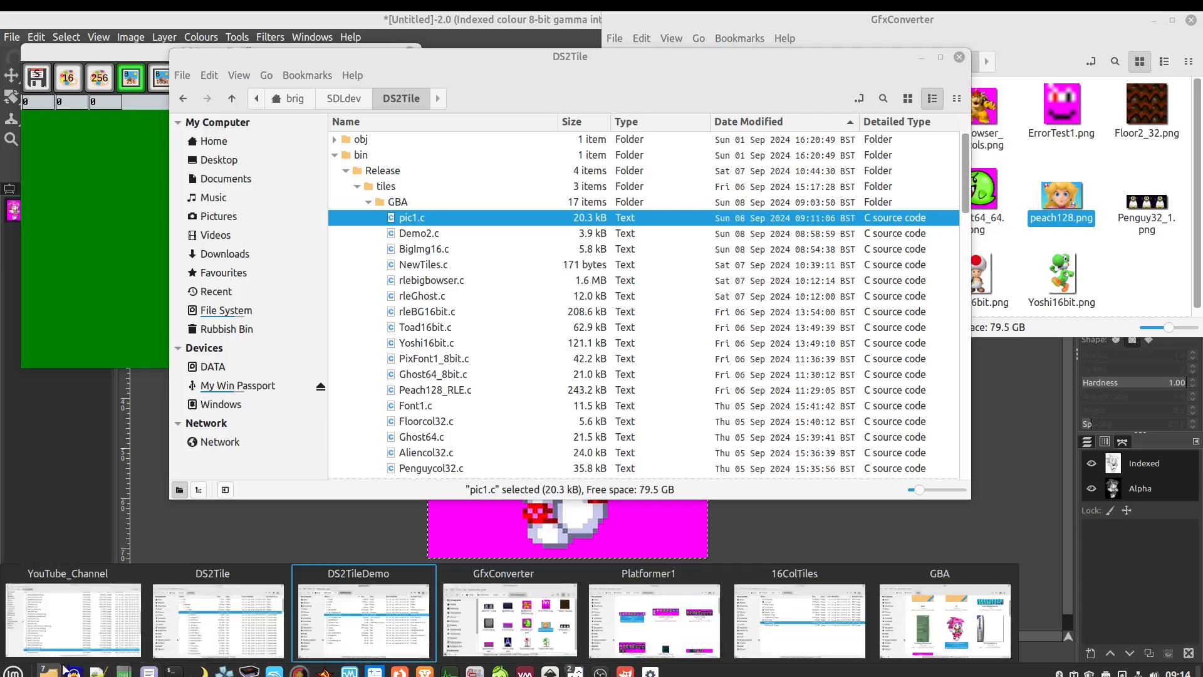
{"action": "left_click", "coordinate": [213, 624]}
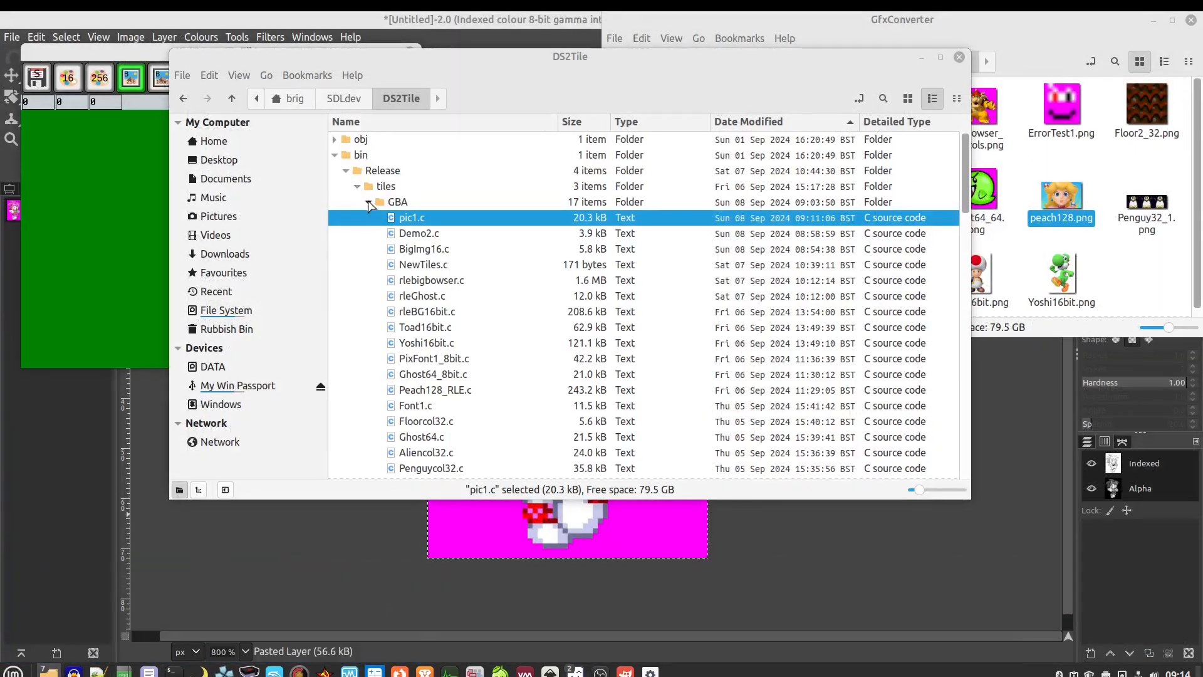
{"action": "left_click", "coordinate": [346, 99]}
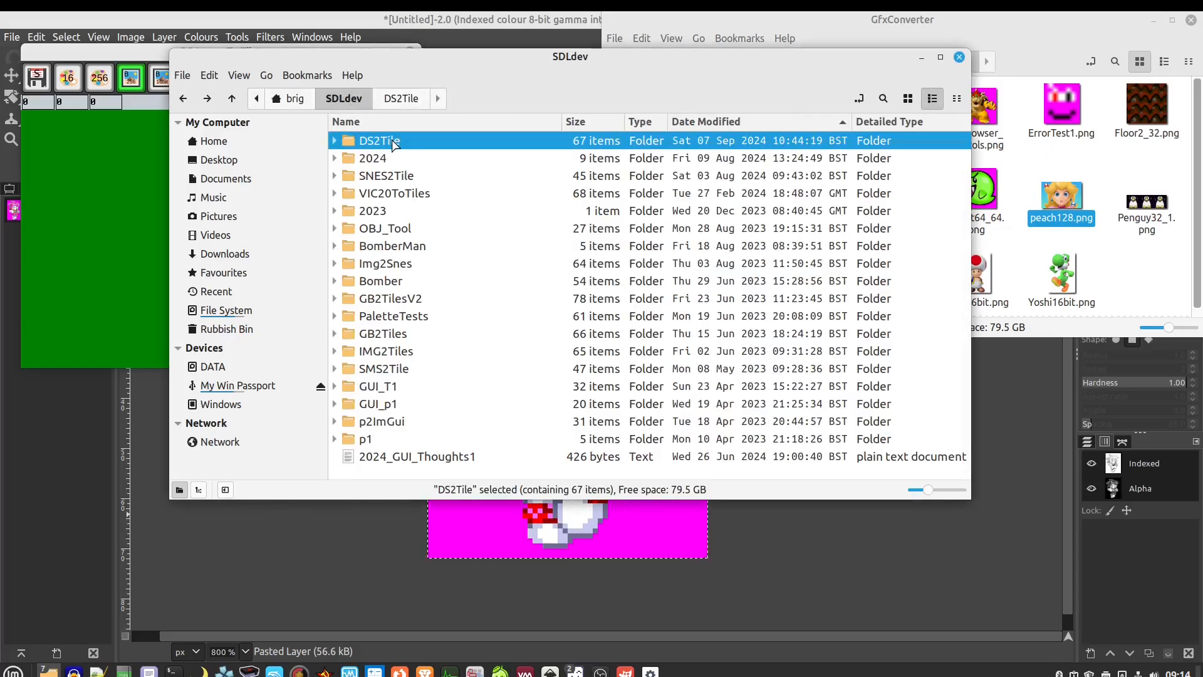
{"action": "double_click", "coordinate": [382, 141]}
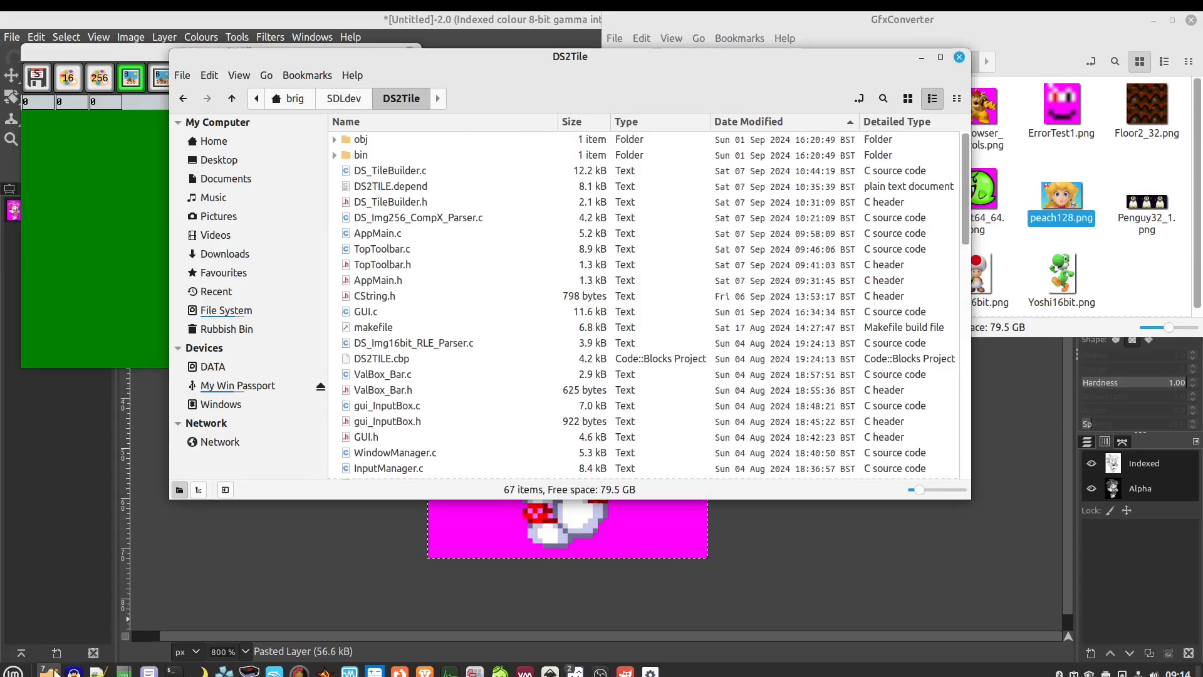
{"action": "mouse_move", "coordinate": [50, 669]}
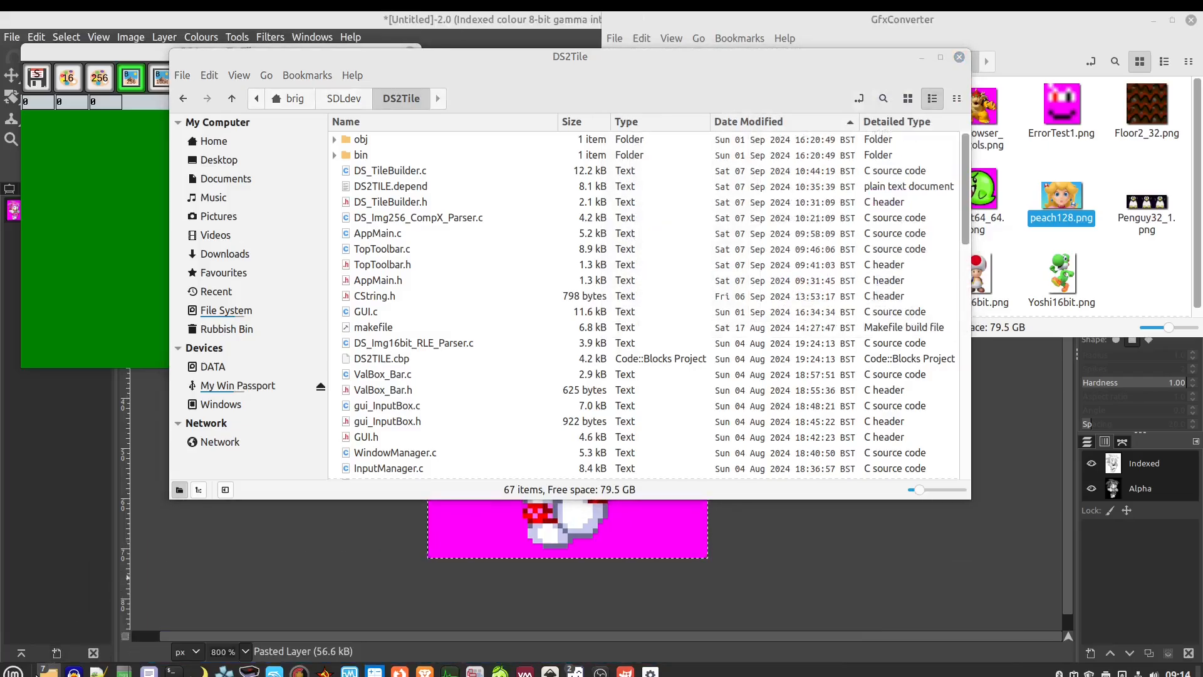
{"action": "mouse_move", "coordinate": [51, 633]}
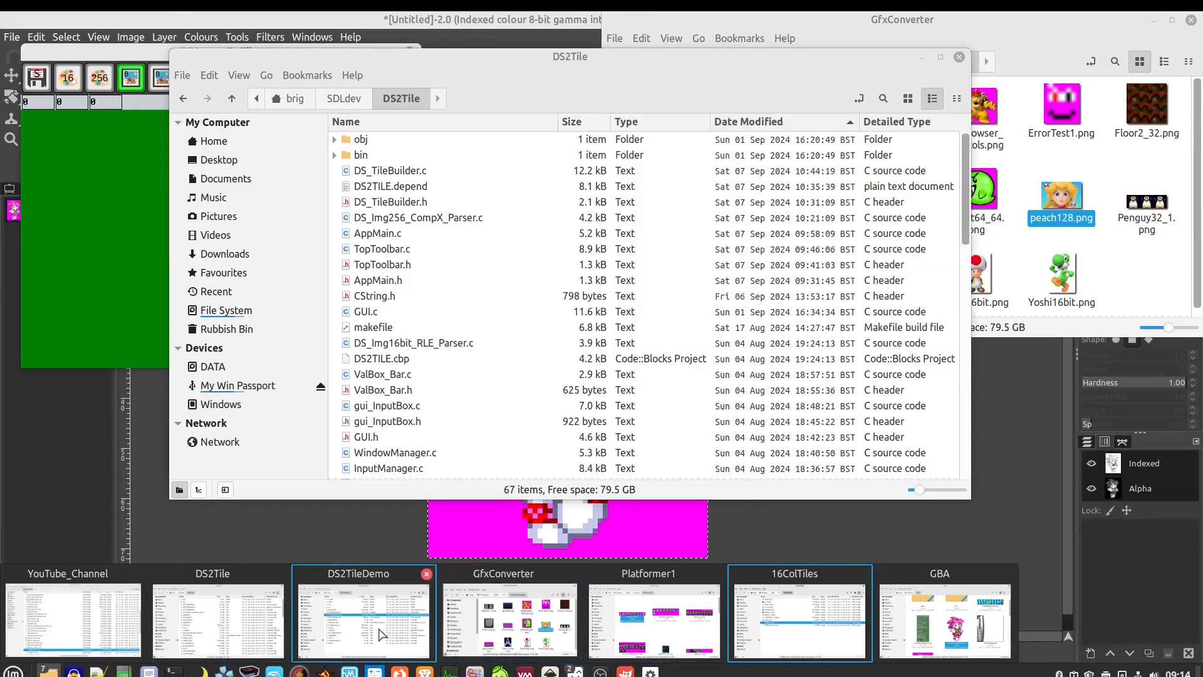
{"action": "left_click", "coordinate": [379, 634]}
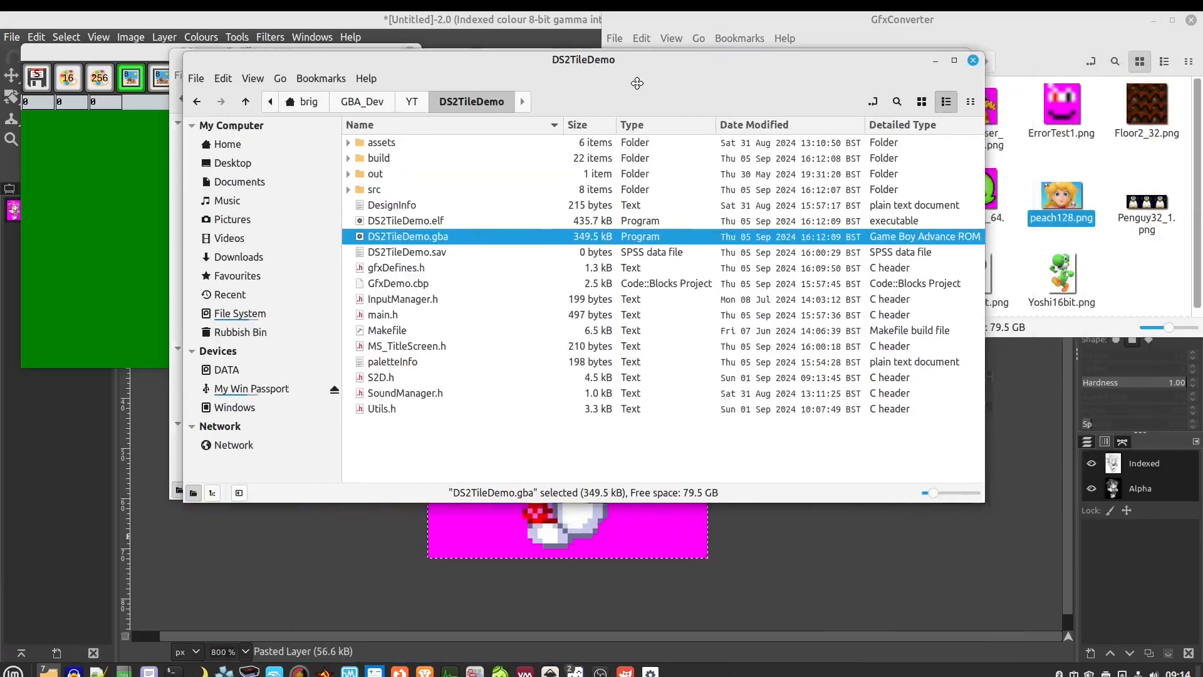
{"action": "left_click_drag", "start_coordinate": [637, 83], "coordinate": [675, 87]}
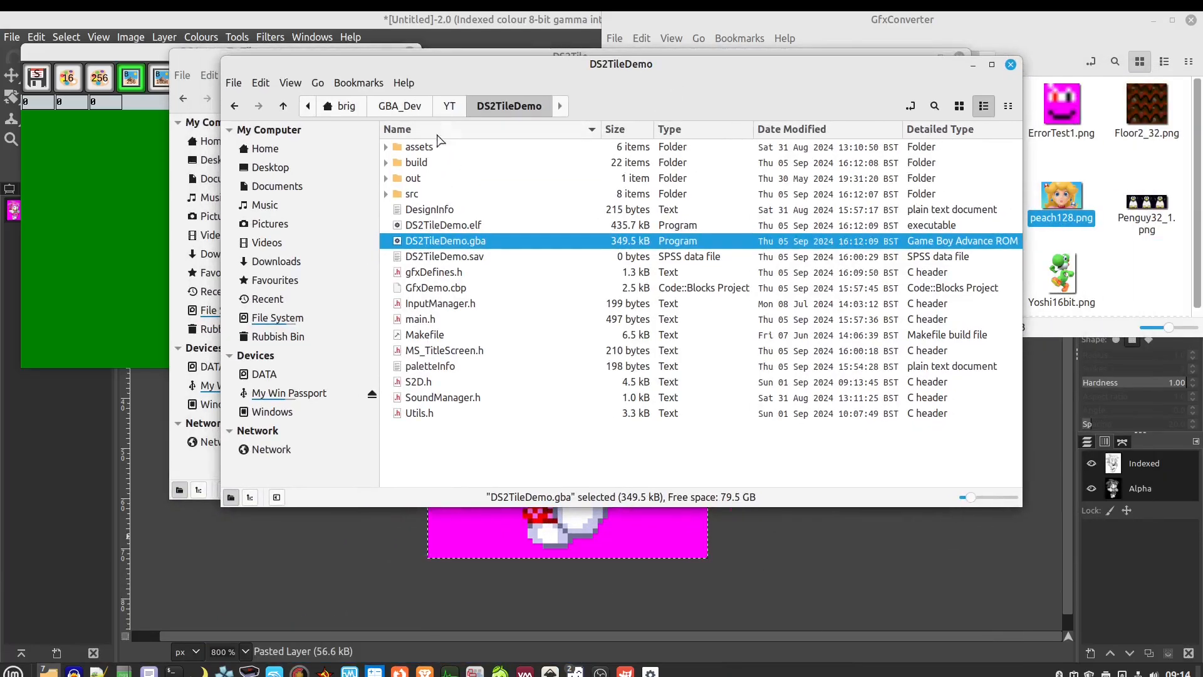
Open YT > DS2Tile_PMap_Demo_8bit and run its .gba ROM in mGBA
{"action": "left_click", "coordinate": [450, 108]}
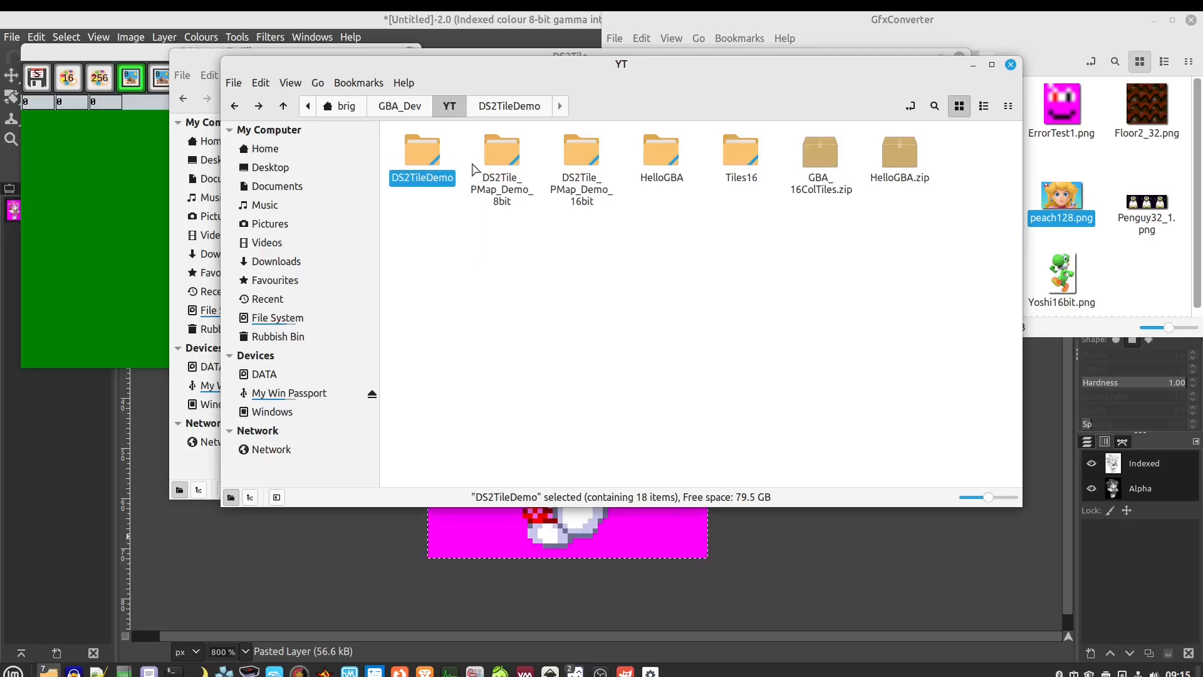
{"action": "left_click", "coordinate": [515, 255]}
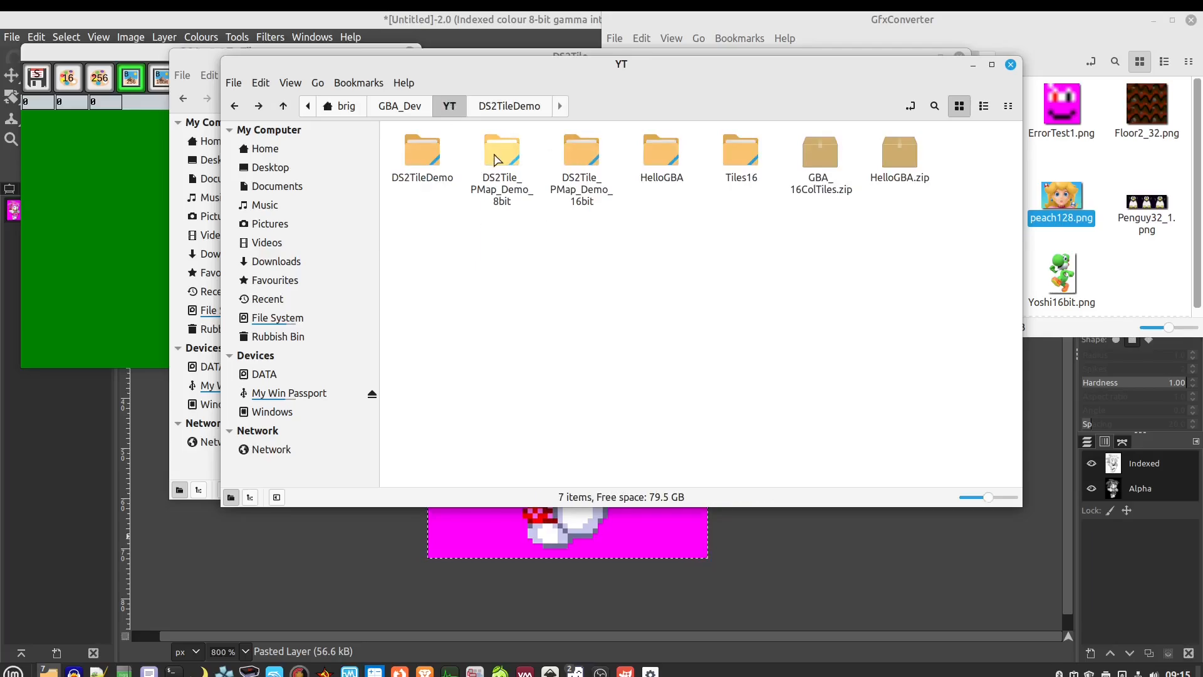
{"action": "double_click", "coordinate": [497, 157]}
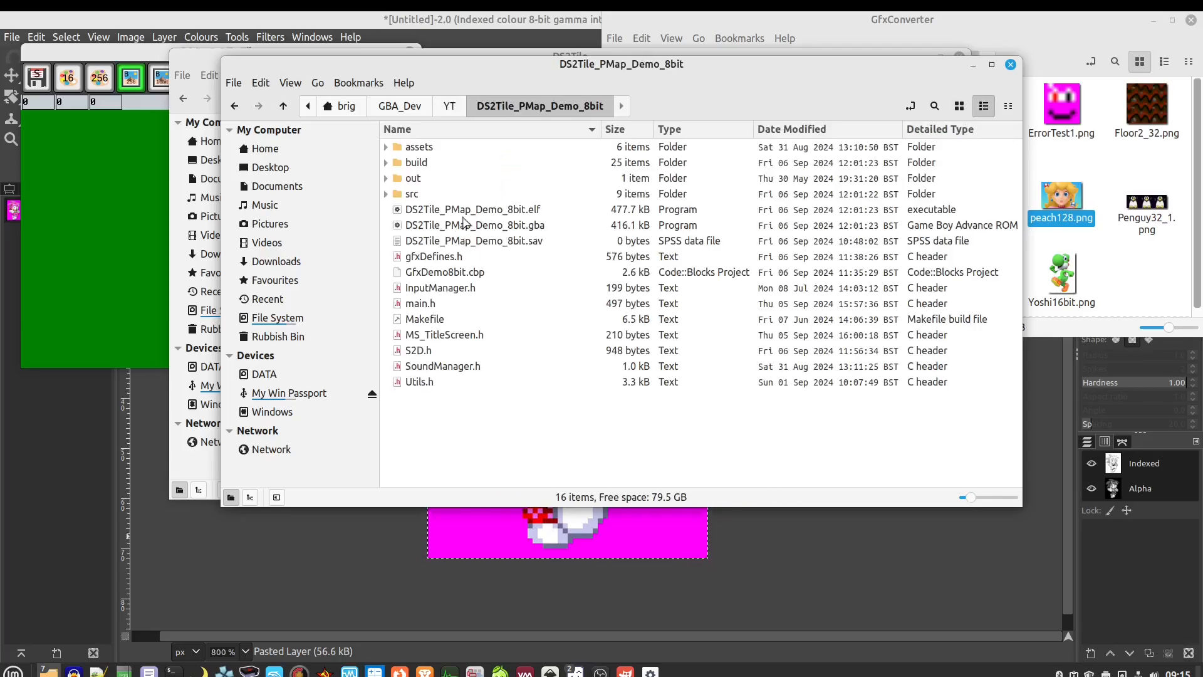
{"action": "left_click", "coordinate": [456, 230]}
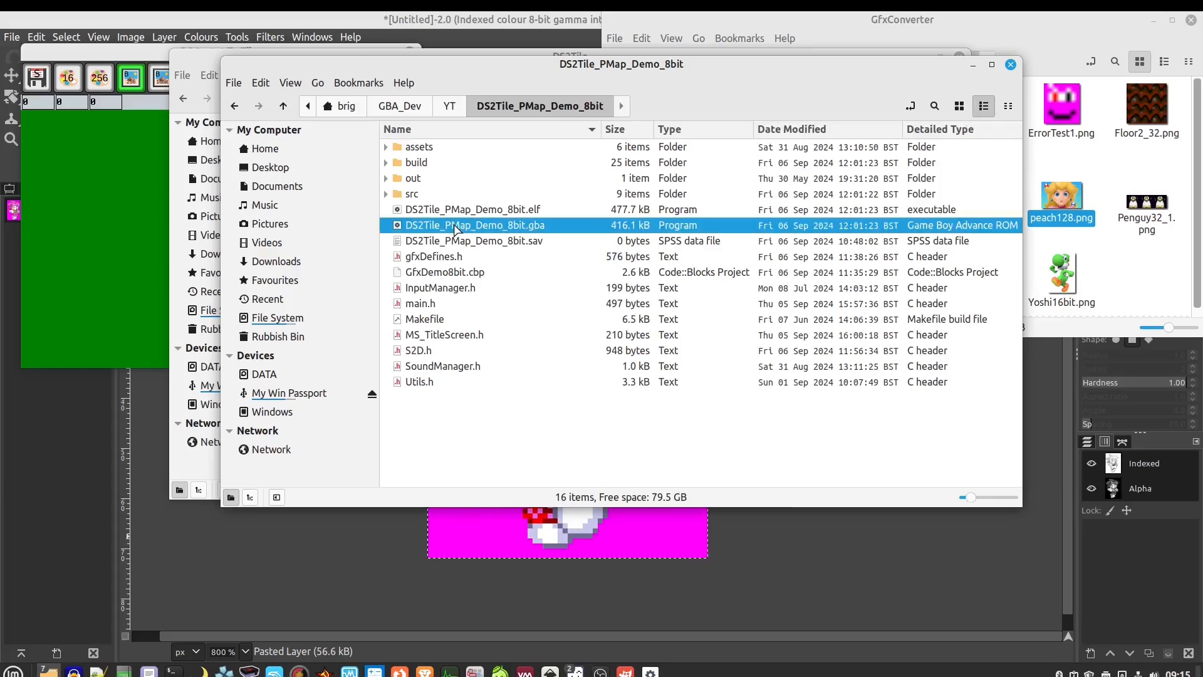
{"action": "double_click", "coordinate": [455, 227]}
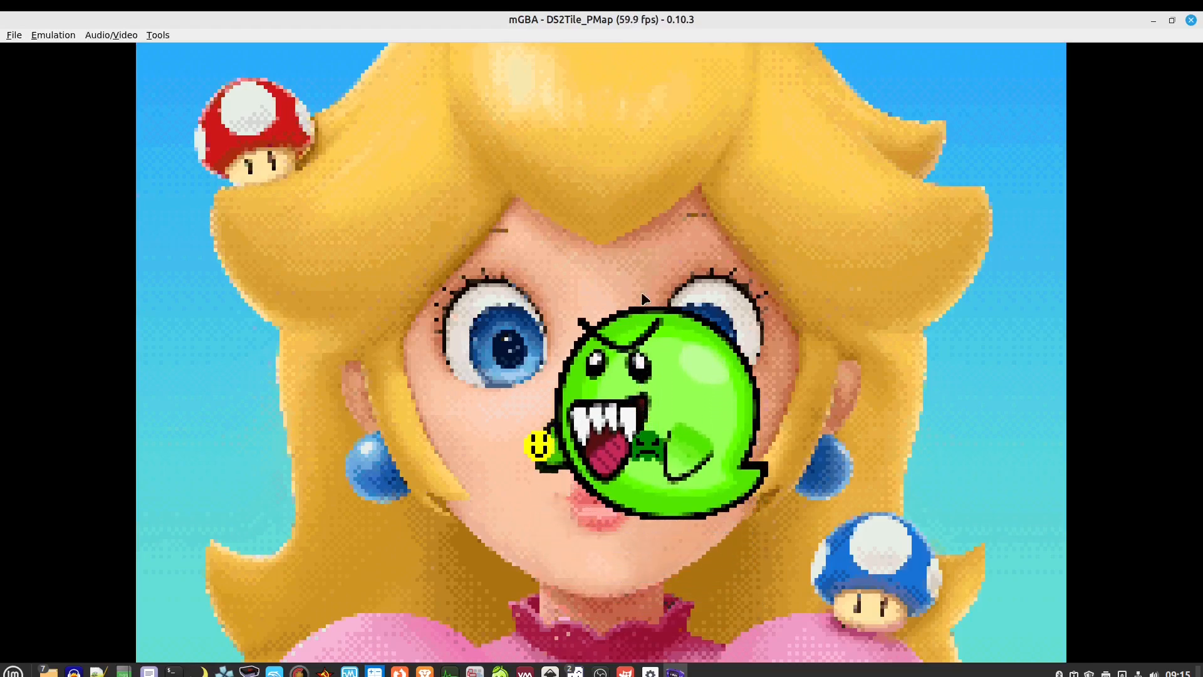
After watching the ghost move over the Peach background, exit mGBA via File > Exit
{"action": "left_click", "coordinate": [53, 35]}
{"action": "mouse_move", "coordinate": [14, 35]}
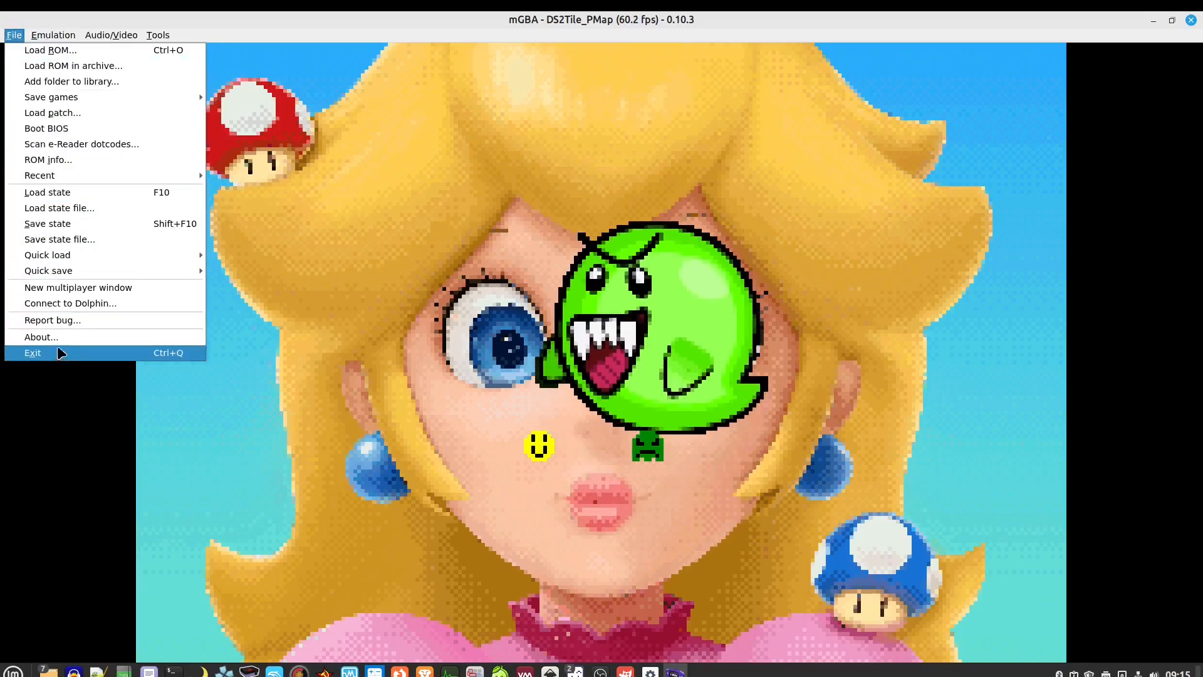
{"action": "left_click", "coordinate": [37, 352]}
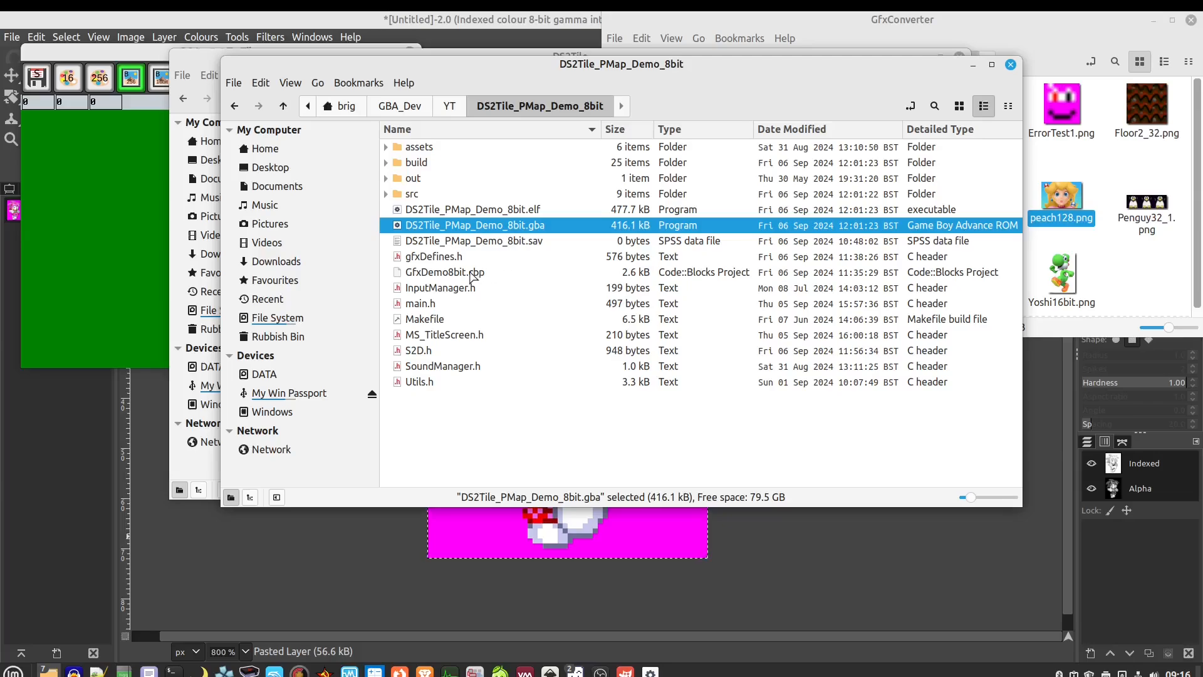
Open GfxDemo8bit.cbp in Code::Blocks 20.03
{"action": "left_click", "coordinate": [471, 273]}
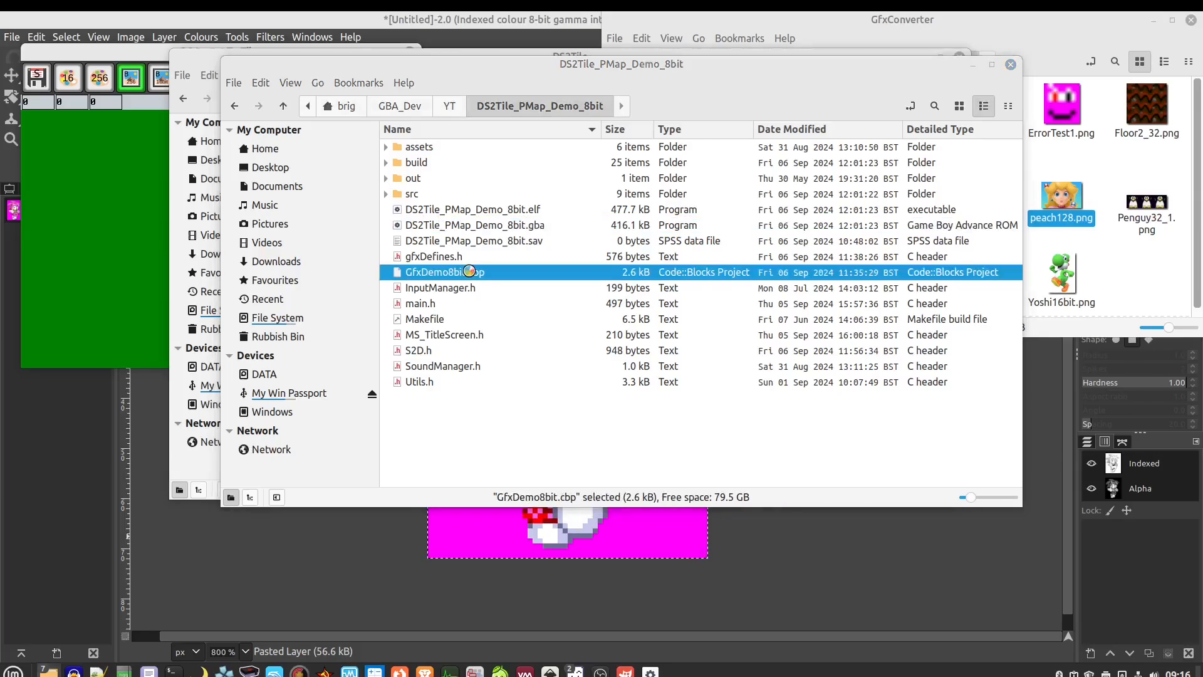
{"action": "double_click", "coordinate": [471, 273]}
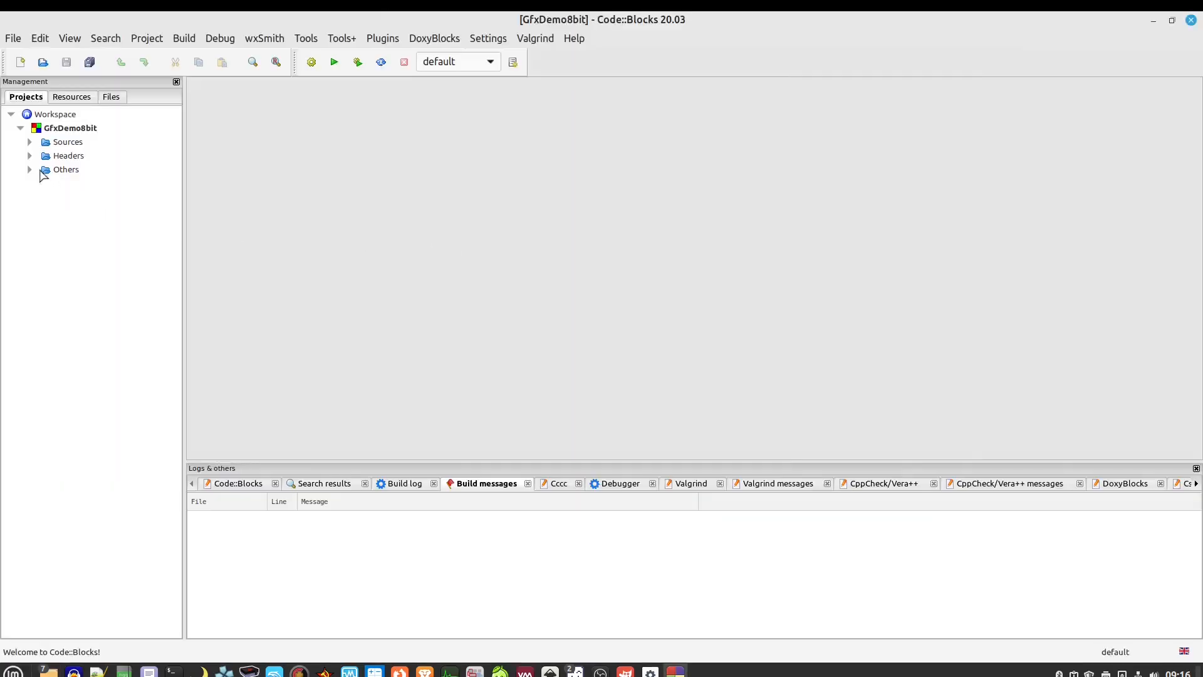
Open rlePeach.c from the src folder and scroll through its palette and image data
{"action": "left_click", "coordinate": [30, 141]}
{"action": "left_click", "coordinate": [38, 155]}
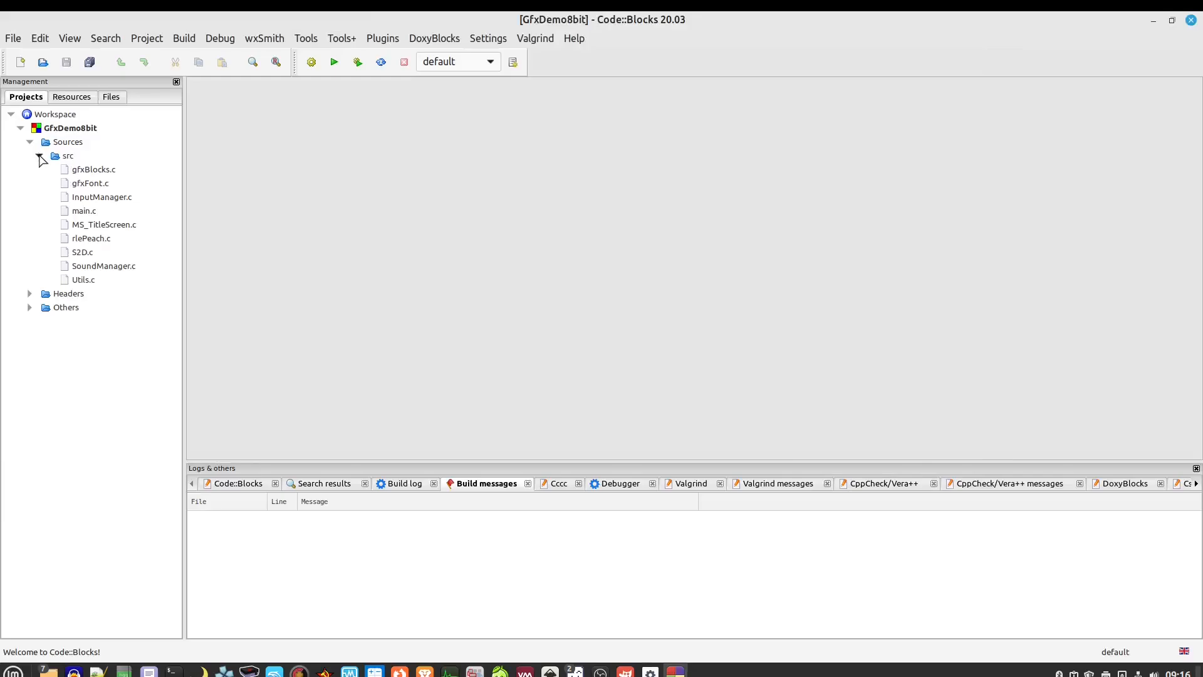
{"action": "double_click", "coordinate": [81, 243]}
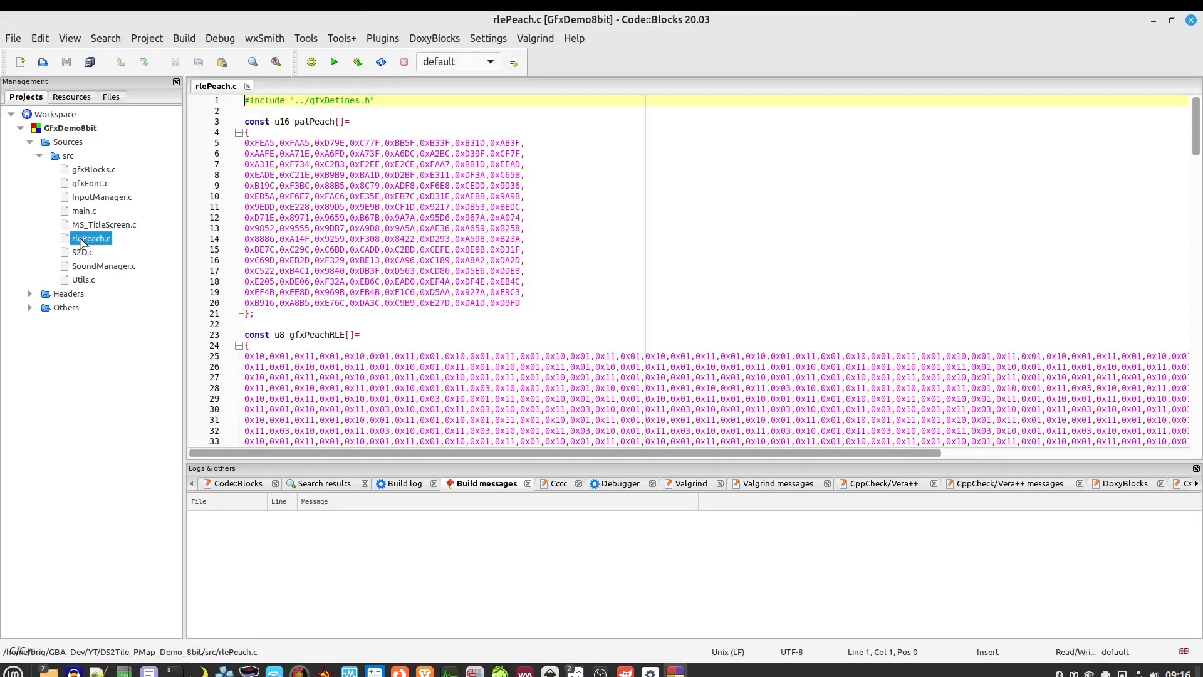
{"action": "scroll", "coordinate": [431, 274], "scroll_direction": "down", "scroll_amount": 2}
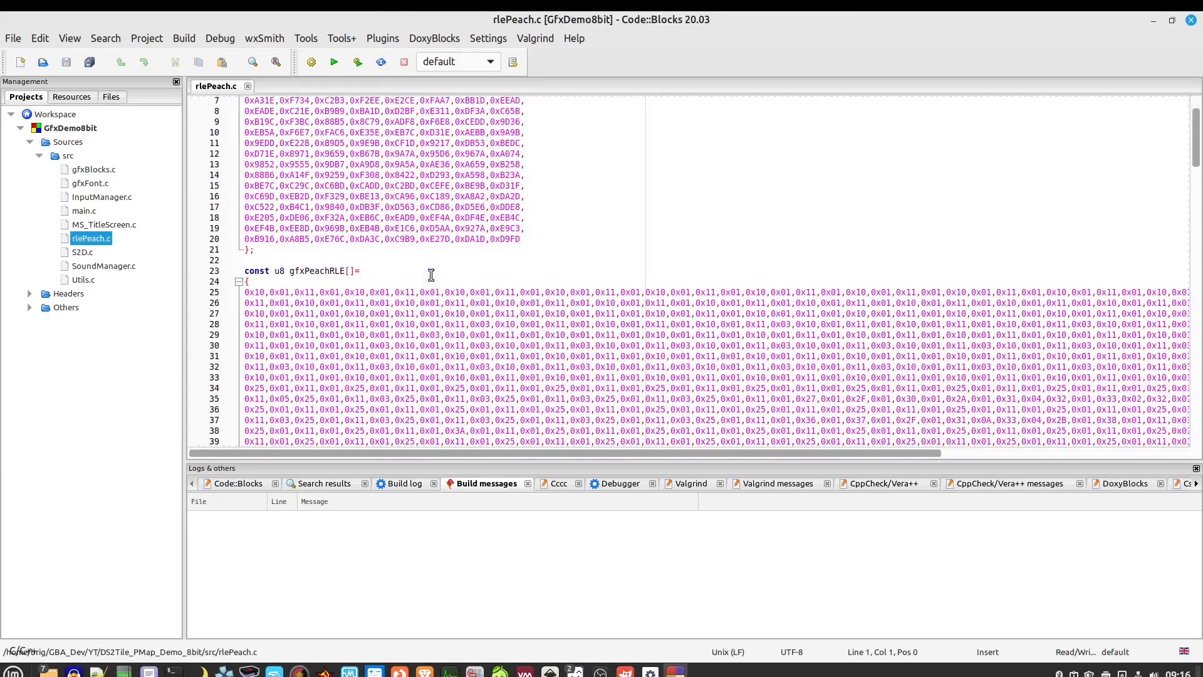
{"action": "left_click", "coordinate": [569, 230]}
{"action": "scroll", "coordinate": [569, 230], "scroll_direction": "up", "scroll_amount": 2}
{"action": "scroll", "coordinate": [492, 320], "scroll_direction": "down", "scroll_amount": 20}
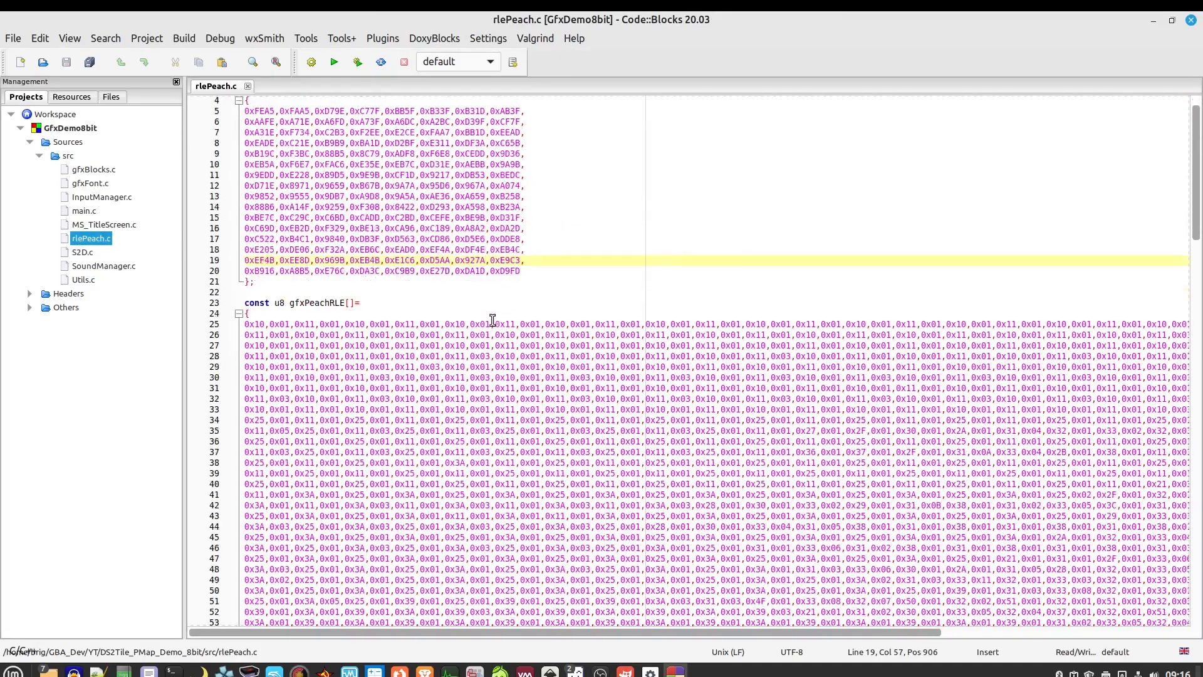
{"action": "scroll", "coordinate": [501, 337], "scroll_direction": "down", "scroll_amount": 20}
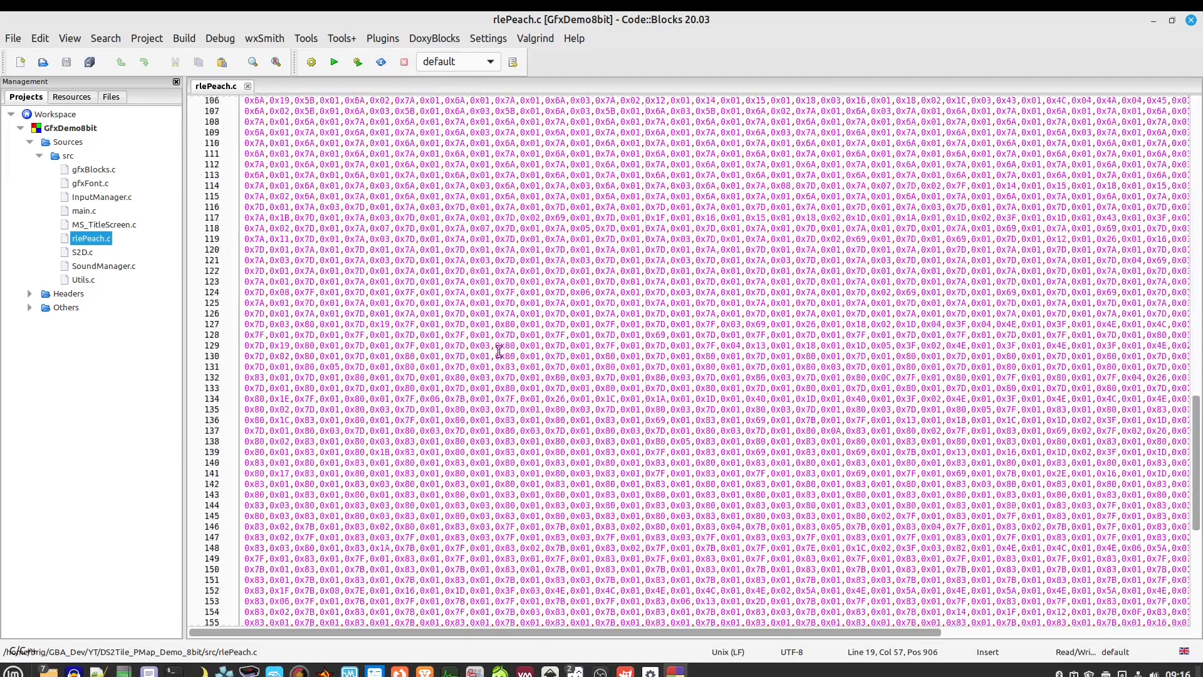
{"action": "scroll", "coordinate": [365, 451], "scroll_direction": "up", "scroll_amount": 18}
{"action": "scroll", "coordinate": [366, 452], "scroll_direction": "up", "scroll_amount": 20}
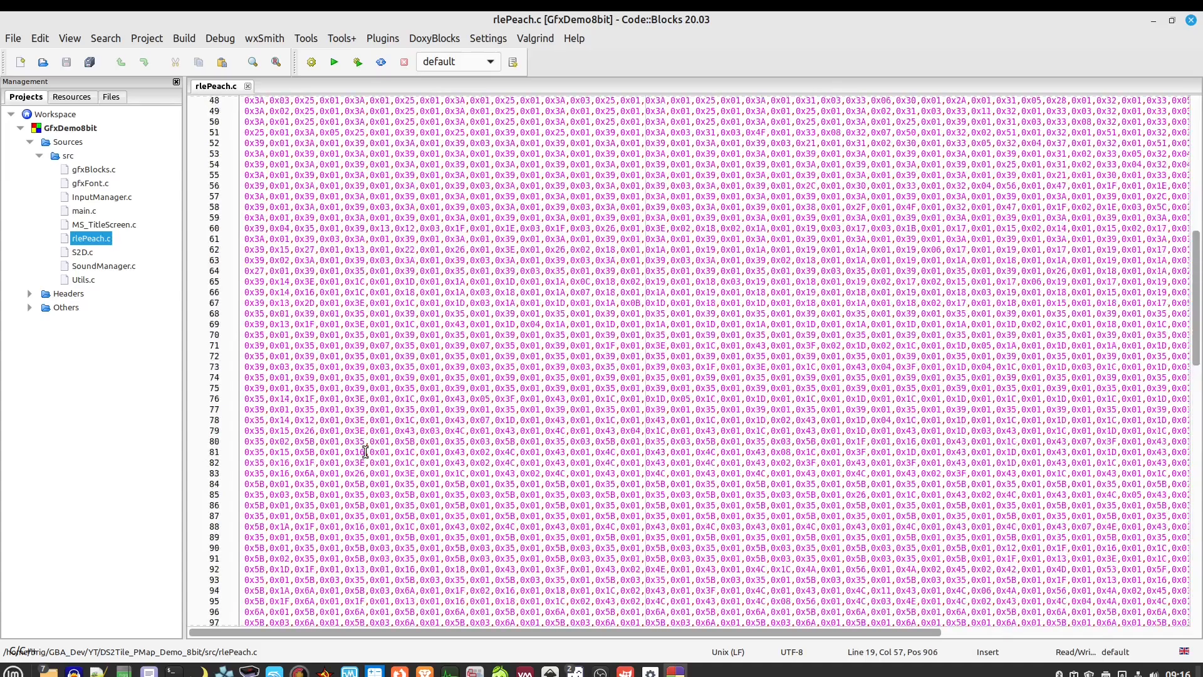
View gfxBlocks.c and gfxFont.c, then close all three source file tabs
{"action": "double_click", "coordinate": [94, 170]}
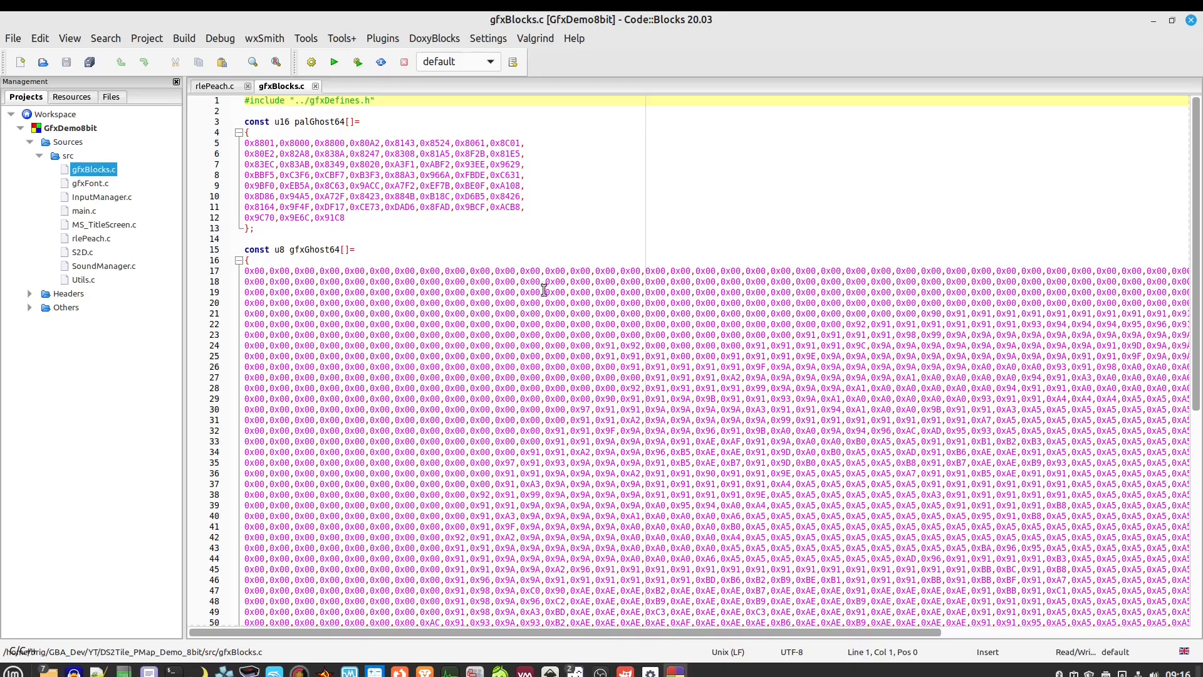
{"action": "scroll", "coordinate": [666, 401], "scroll_direction": "down", "scroll_amount": 9}
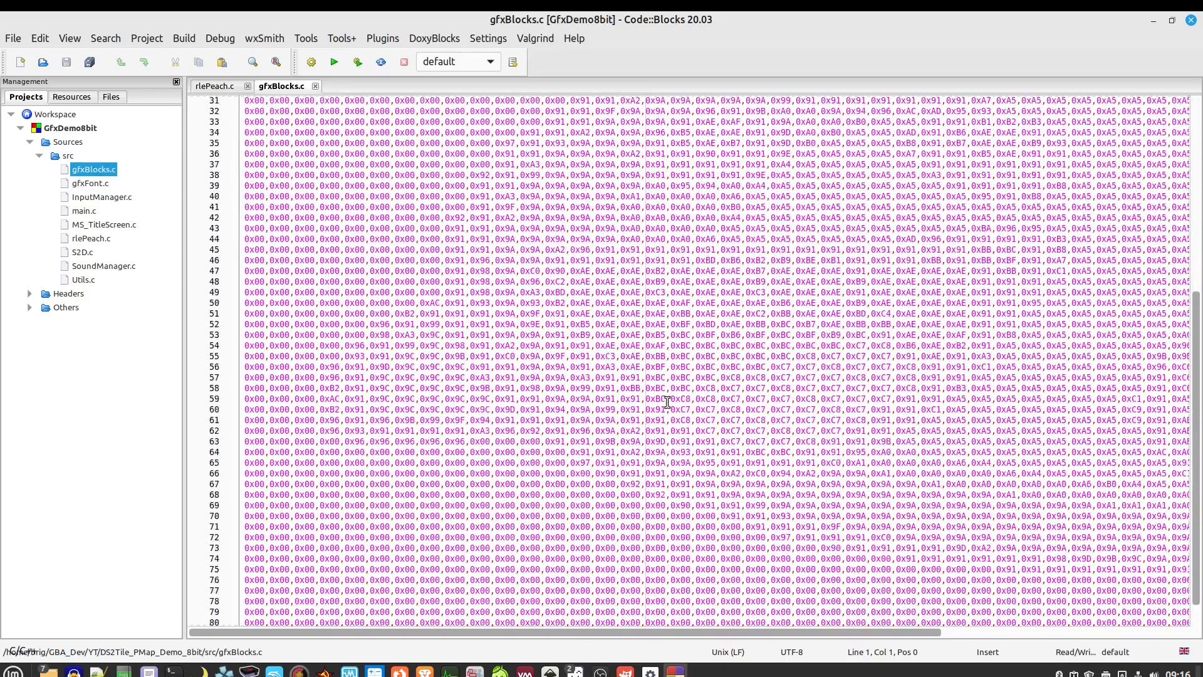
{"action": "scroll", "coordinate": [665, 402], "scroll_direction": "up", "scroll_amount": 9}
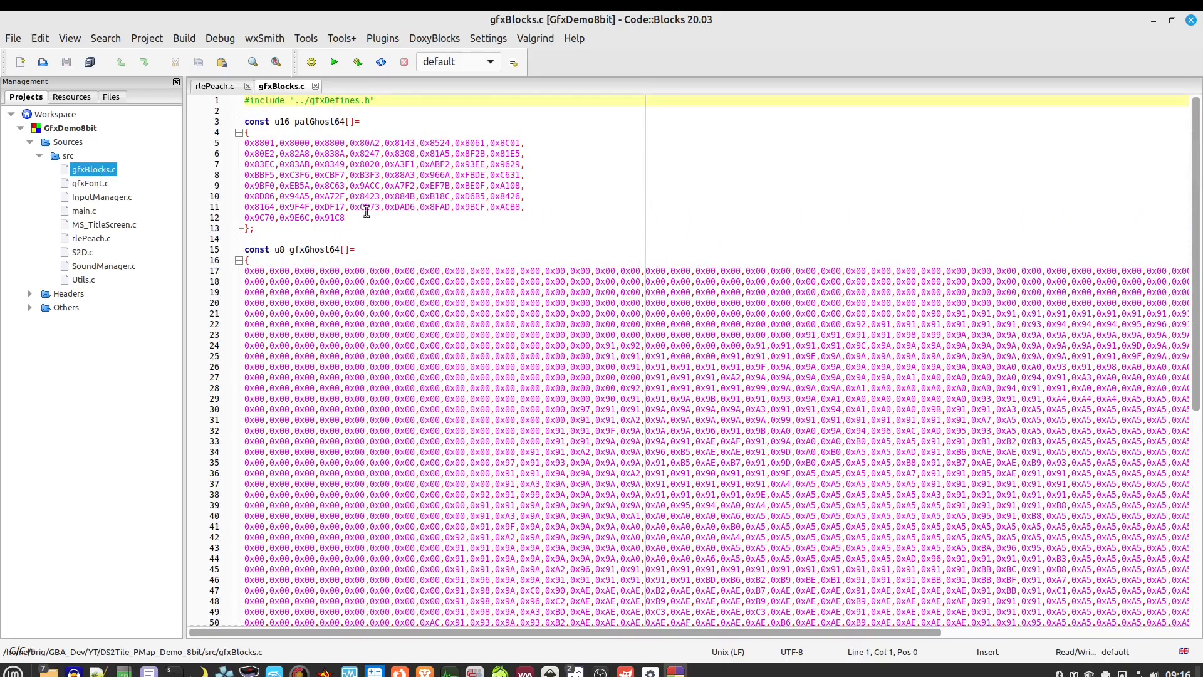
{"action": "double_click", "coordinate": [94, 184]}
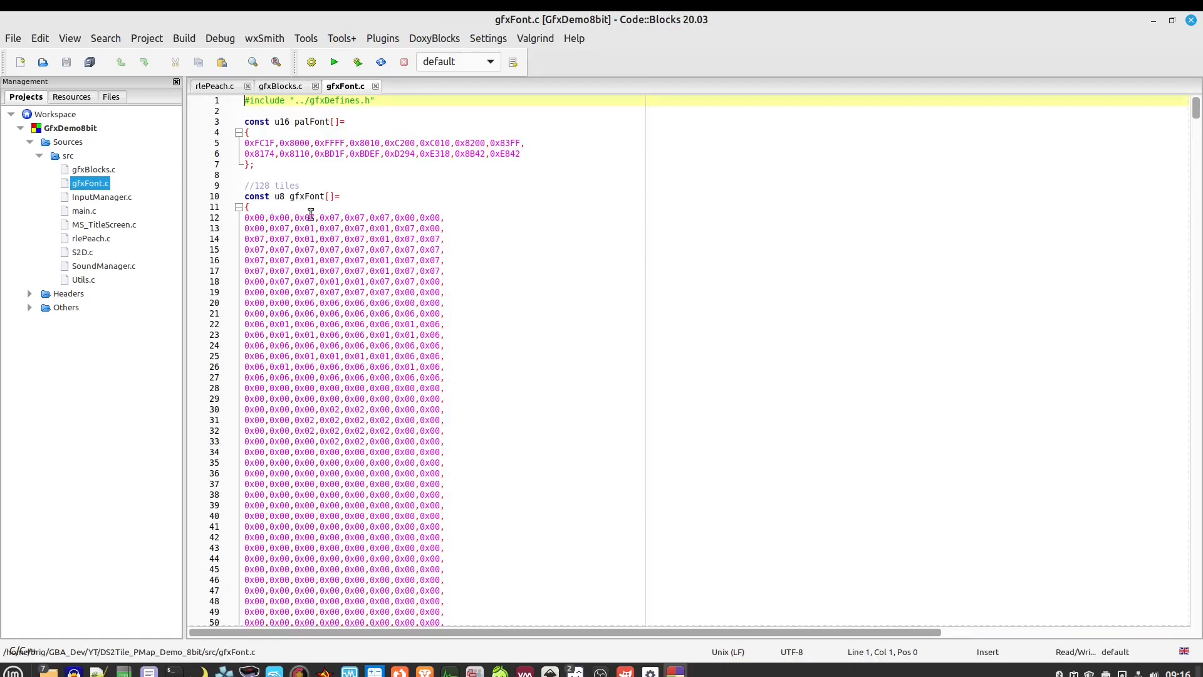
{"action": "left_click", "coordinate": [375, 86]}
{"action": "left_click", "coordinate": [315, 85]}
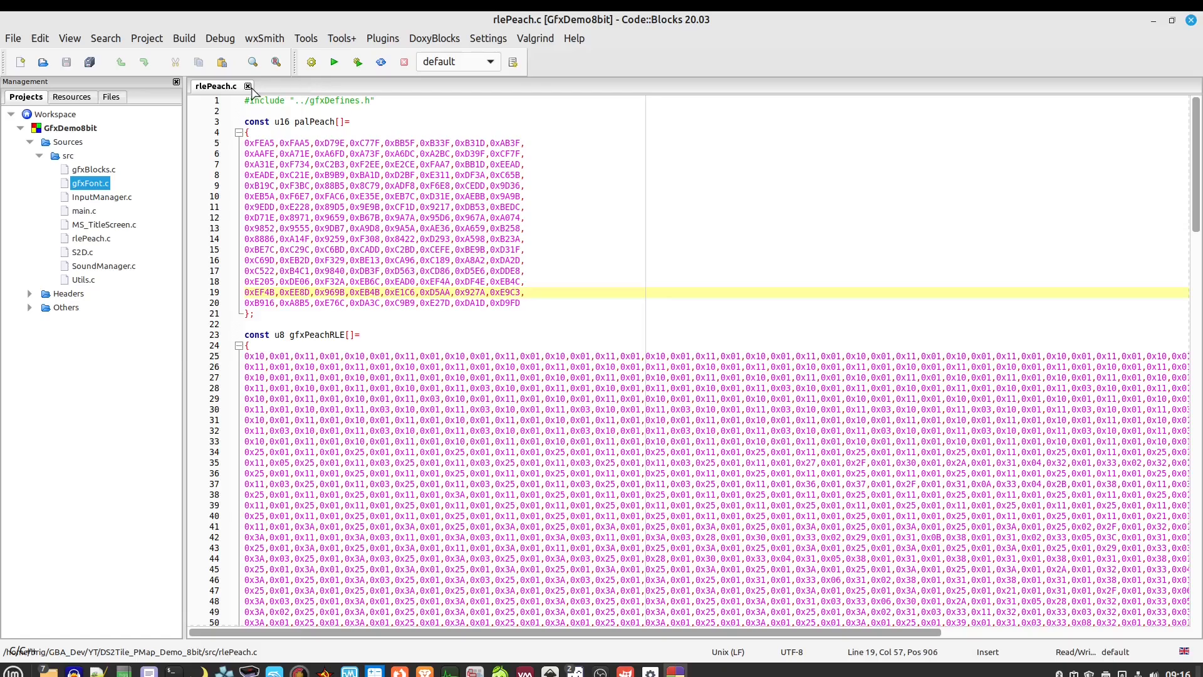
{"action": "left_click", "coordinate": [248, 86]}
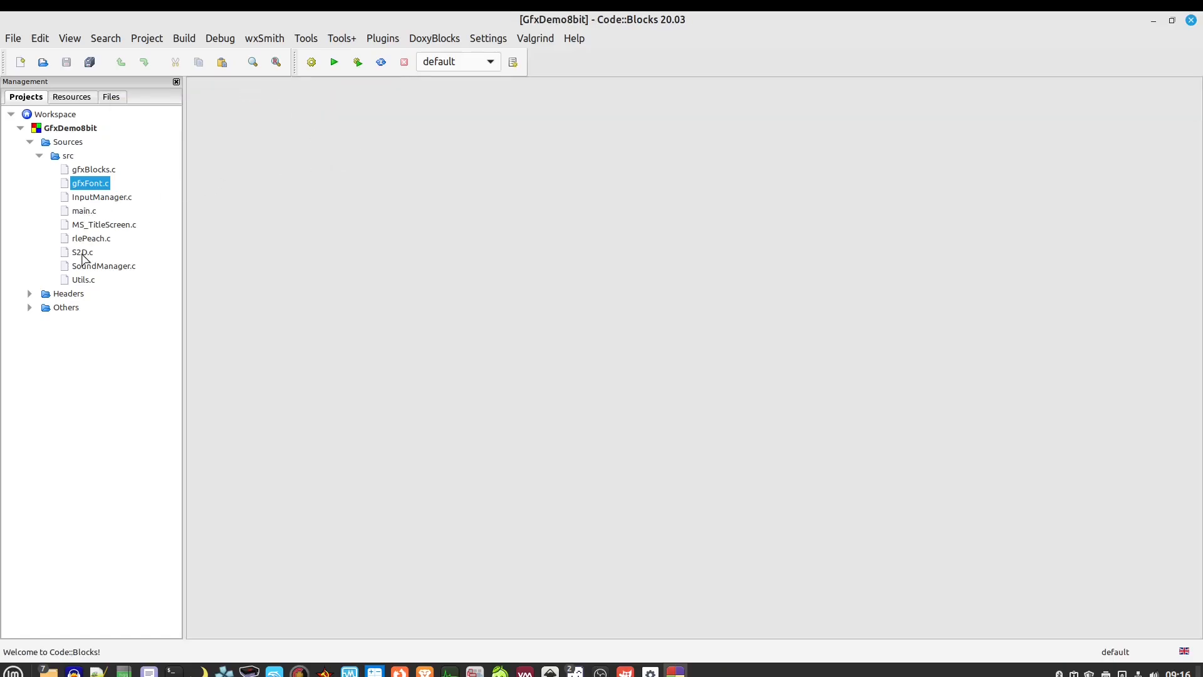
Open S2D.h from Headers and highlight the S2D_BlitRLE declaration on line 36
{"action": "left_click", "coordinate": [47, 292]}
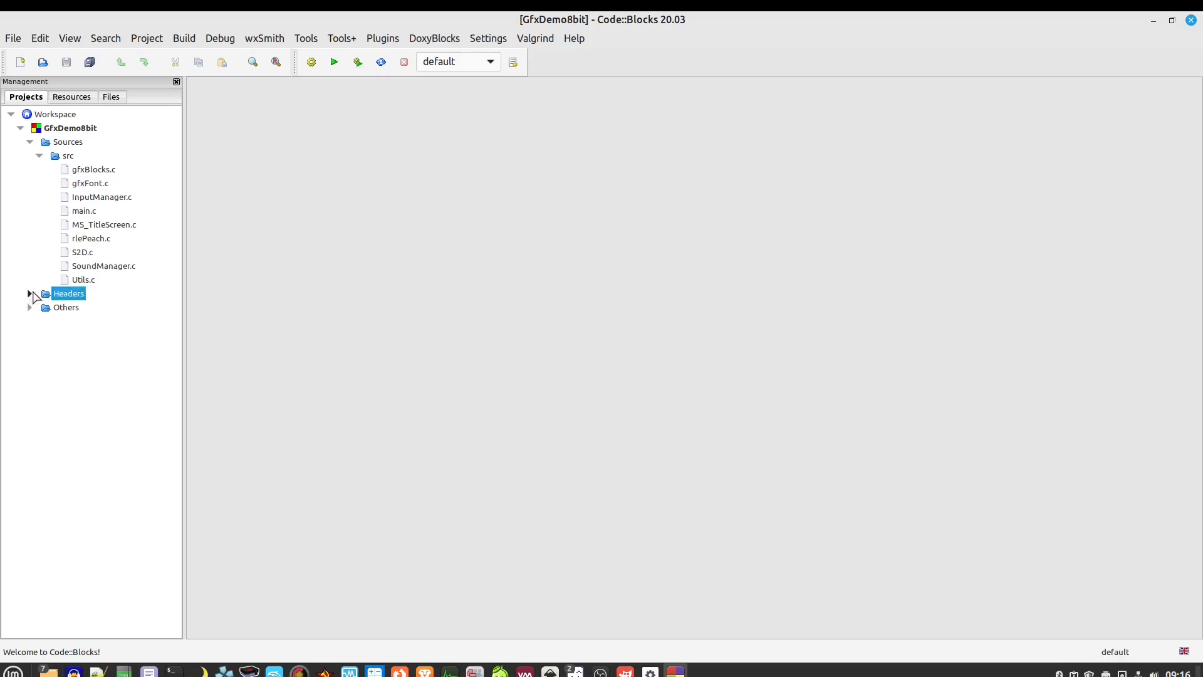
{"action": "left_click", "coordinate": [30, 293]}
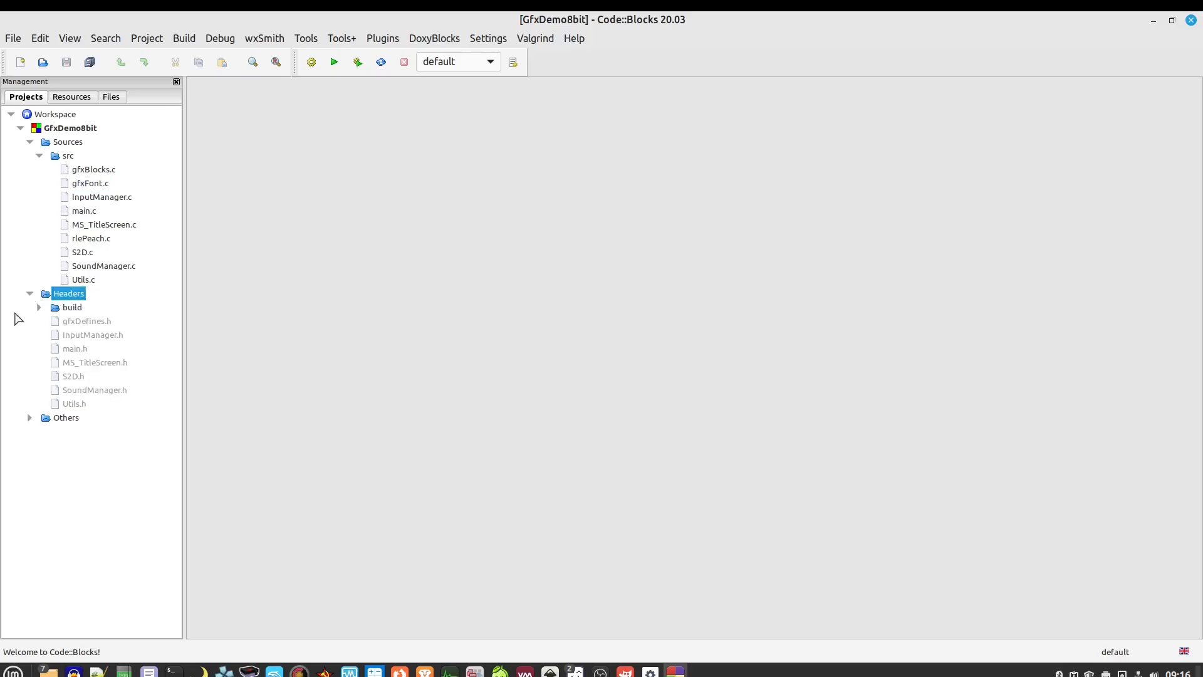
{"action": "double_click", "coordinate": [74, 377]}
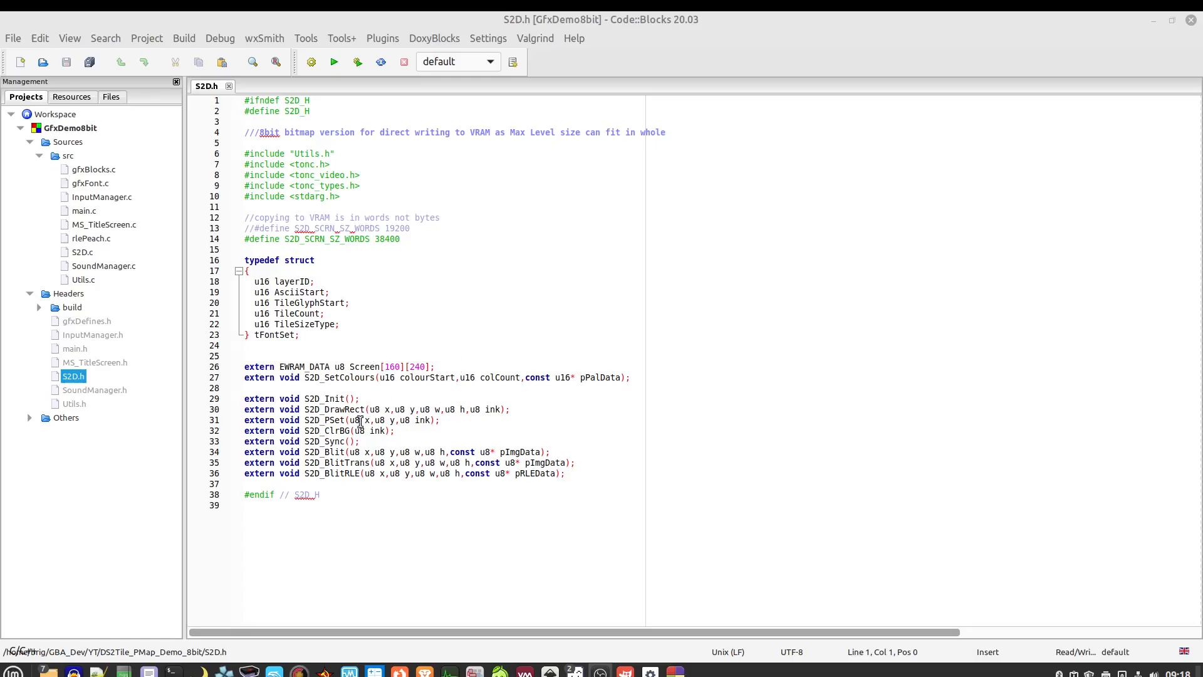
{"action": "left_click_drag", "start_coordinate": [566, 473], "coordinate": [279, 475]}
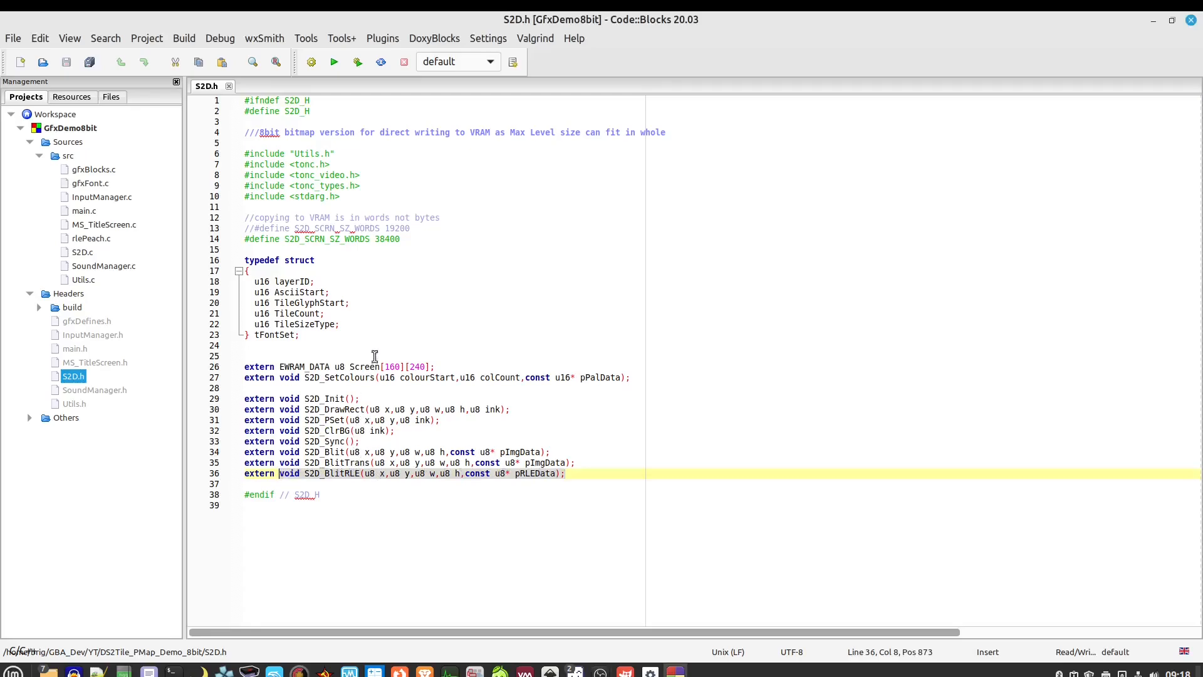
{"action": "left_click", "coordinate": [391, 324]}
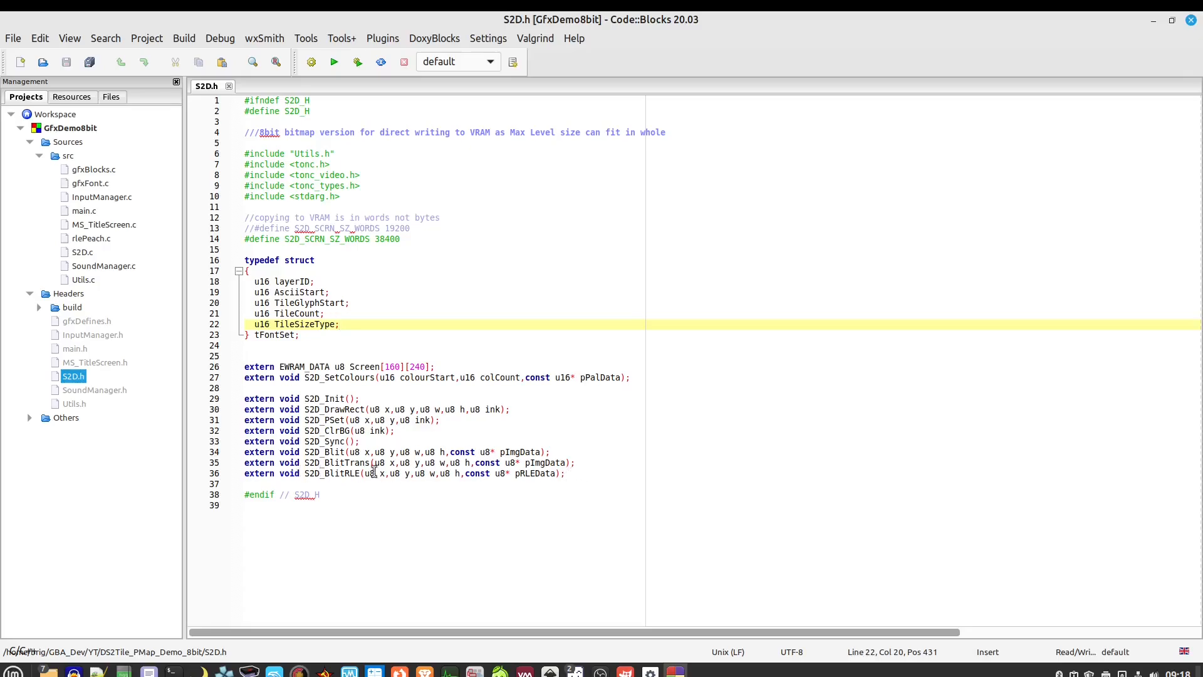
{"action": "left_click_drag", "start_coordinate": [567, 473], "coordinate": [304, 474]}
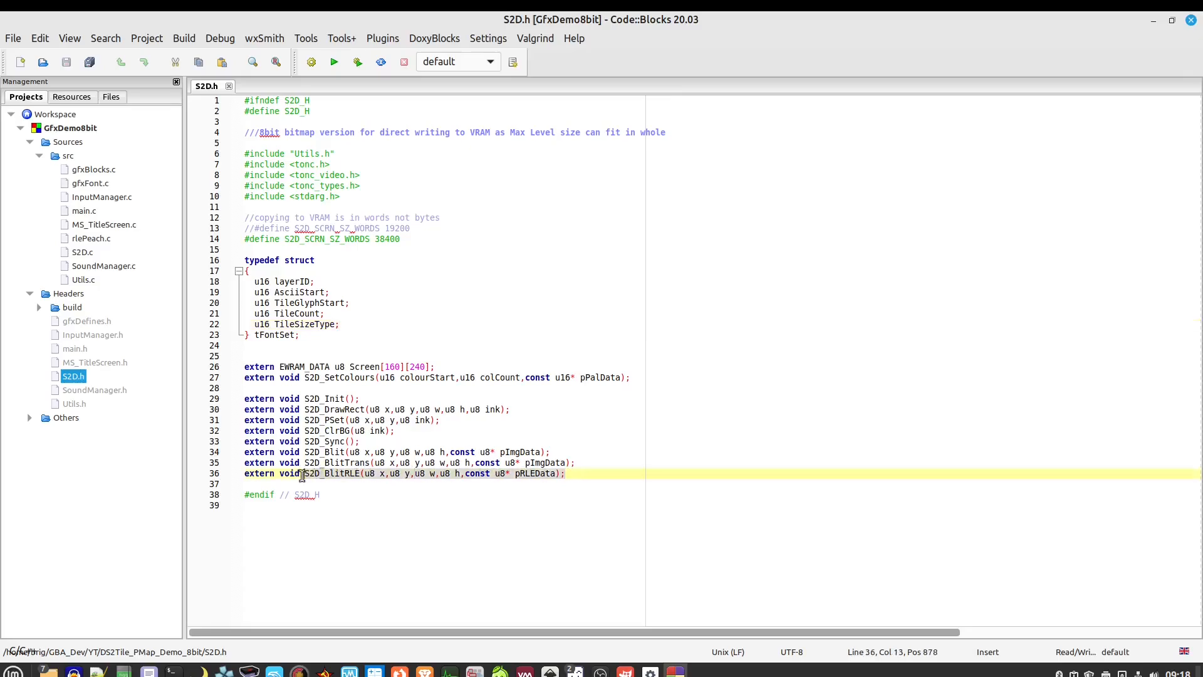
{"action": "left_click", "coordinate": [584, 461]}
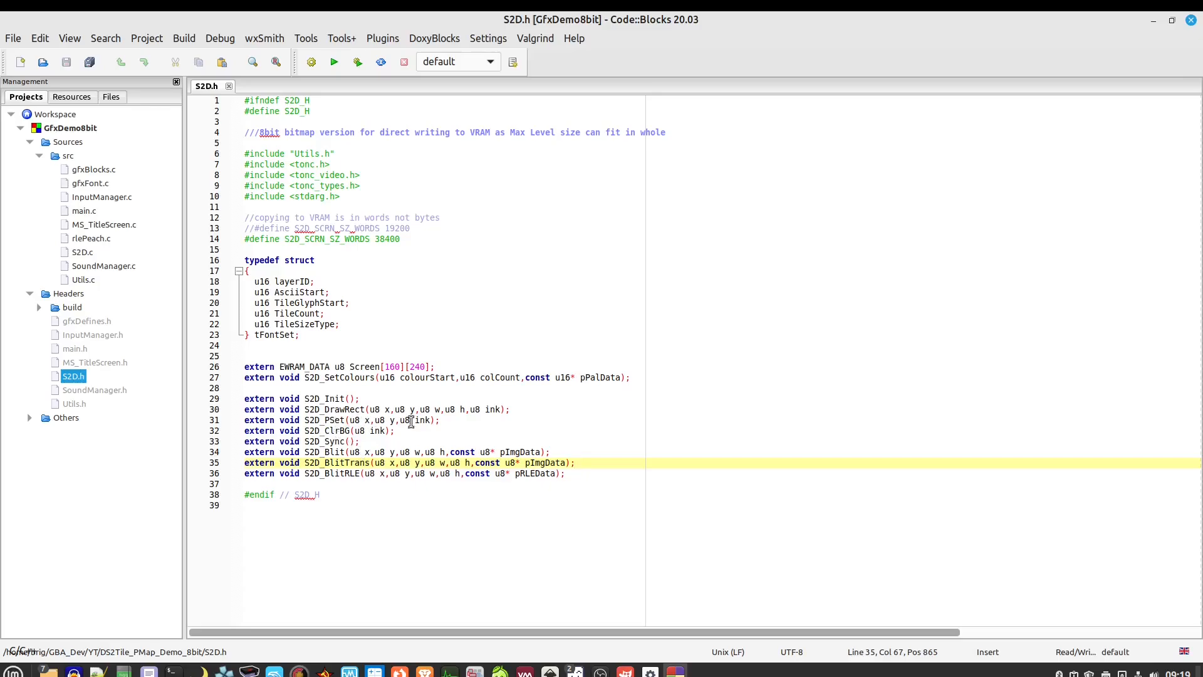
Highlight the S2D_PSet, Screen[160][240] buffer and S2D_DrawRect declarations in S2D.h
{"action": "left_click_drag", "start_coordinate": [441, 421], "coordinate": [304, 422]}
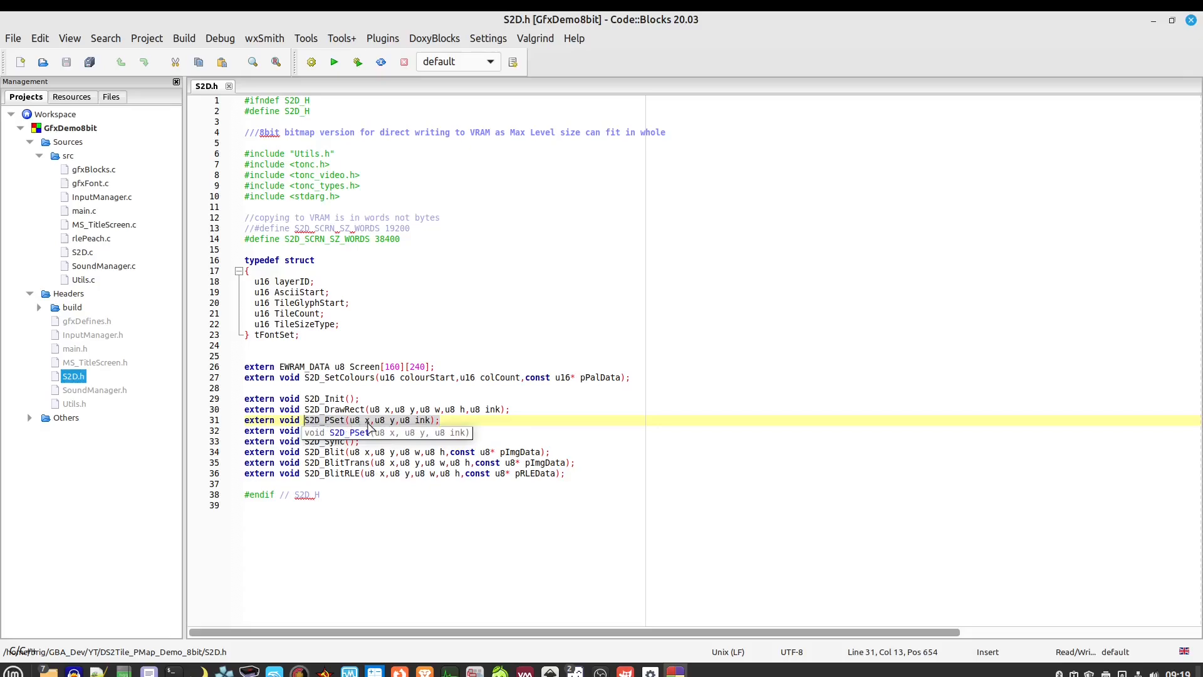
{"action": "left_click", "coordinate": [441, 420]}
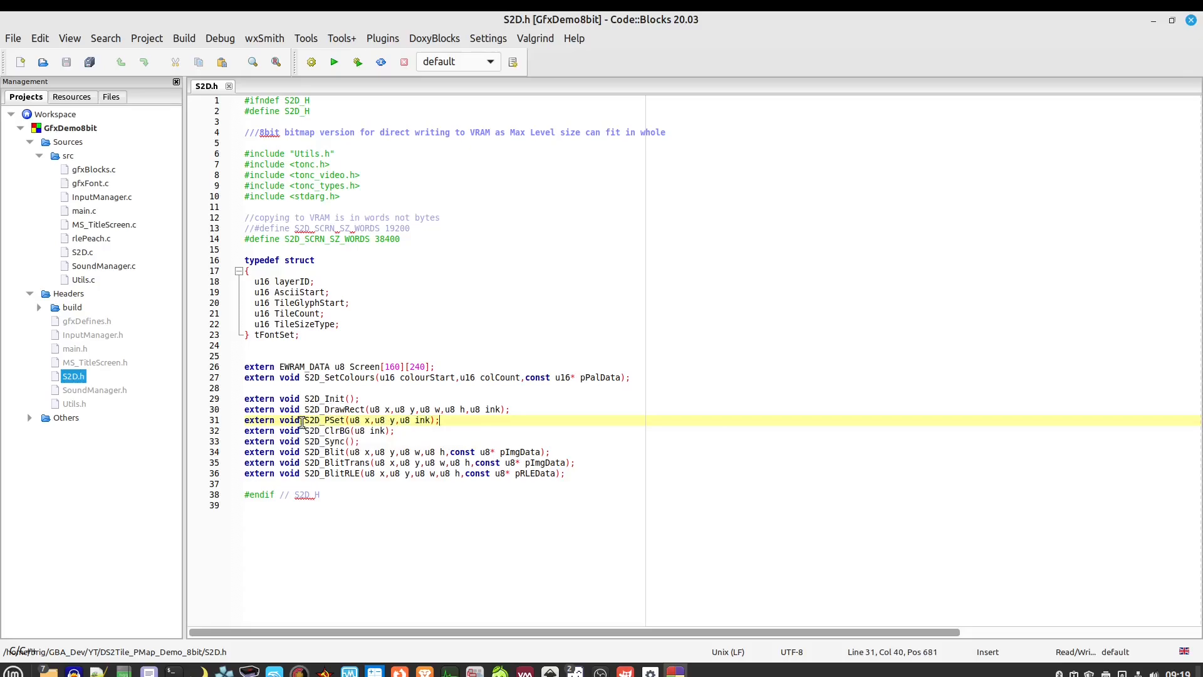
{"action": "left_click", "coordinate": [341, 420]}
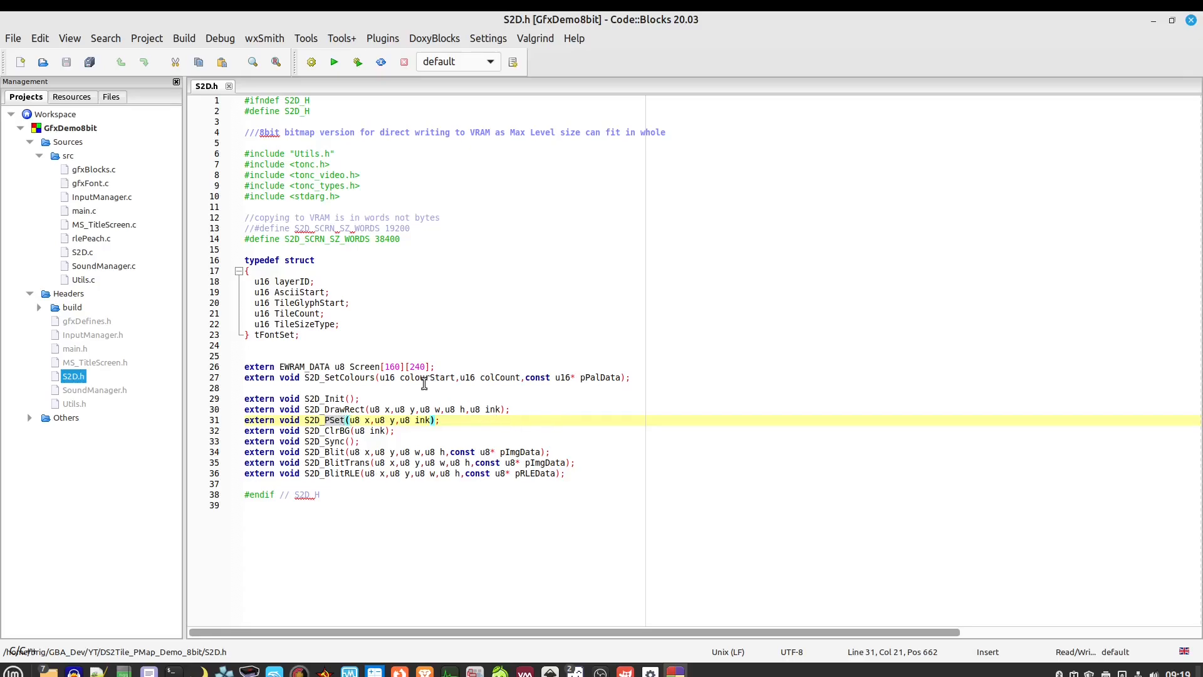
{"action": "left_click", "coordinate": [438, 367]}
{"action": "left_click_drag", "start_coordinate": [280, 367], "coordinate": [349, 367]}
{"action": "left_click", "coordinate": [357, 365]}
{"action": "left_click", "coordinate": [441, 369]}
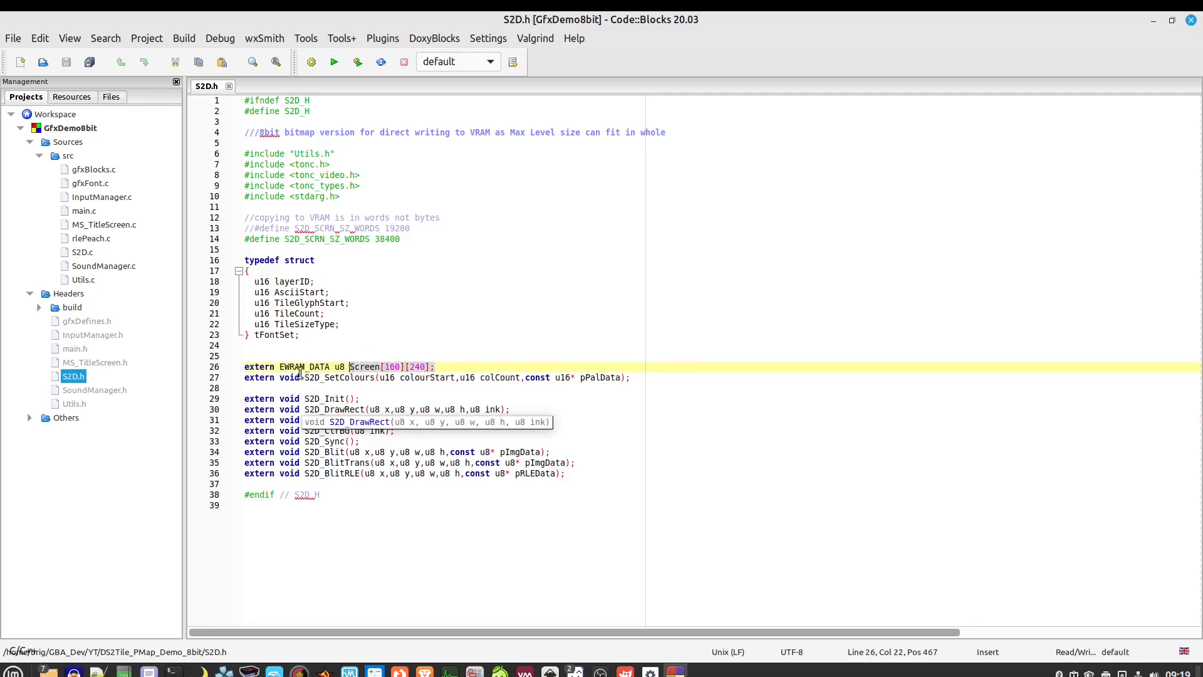
{"action": "left_click", "coordinate": [468, 368]}
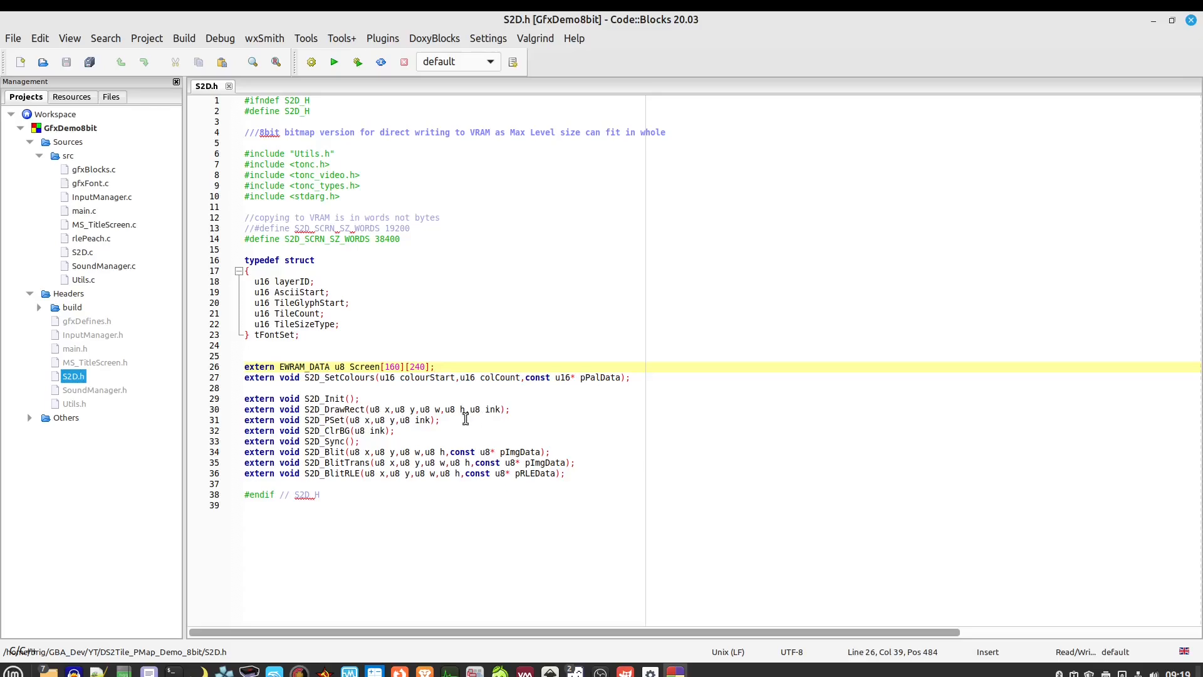
{"action": "left_click_drag", "start_coordinate": [305, 409], "coordinate": [506, 407]}
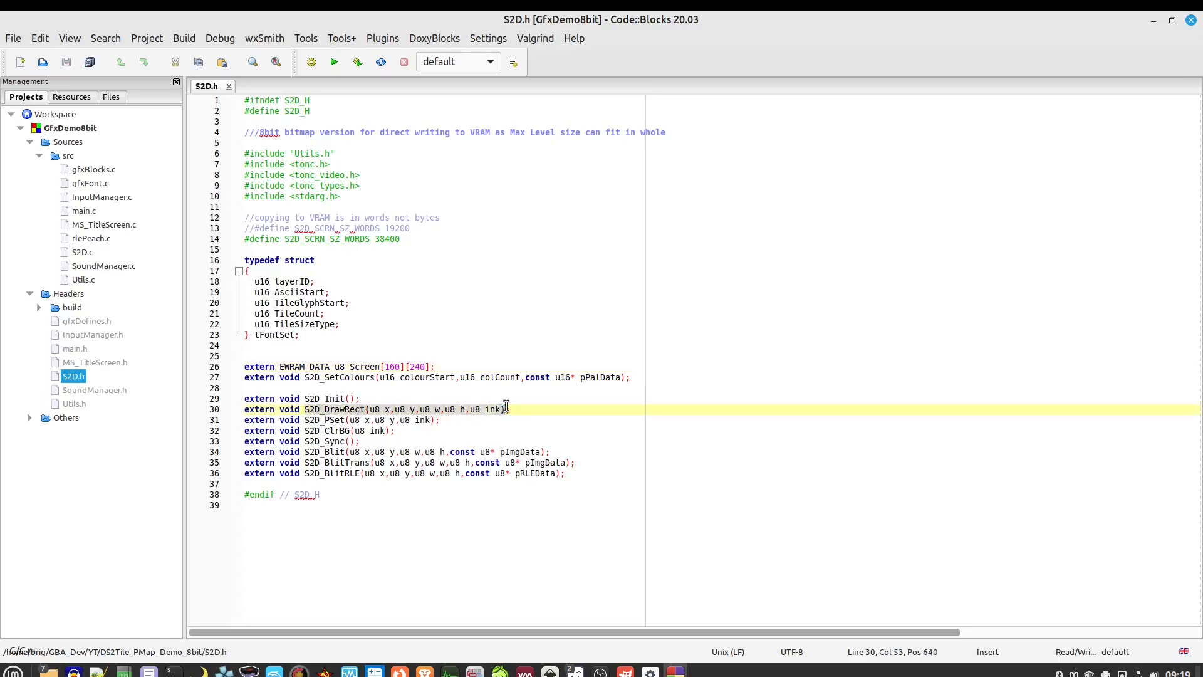
Search for occurrences of S2D_DrawRect, which finds no matches
{"action": "right_click", "coordinate": [349, 410]}
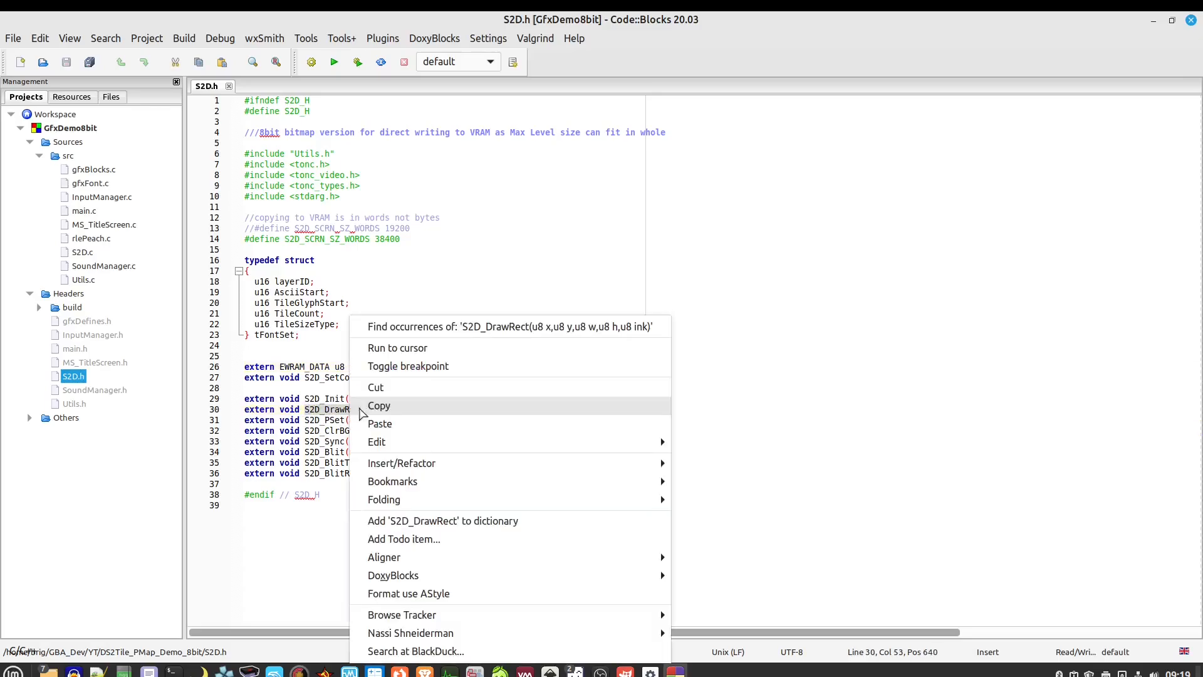
{"action": "left_click", "coordinate": [424, 328]}
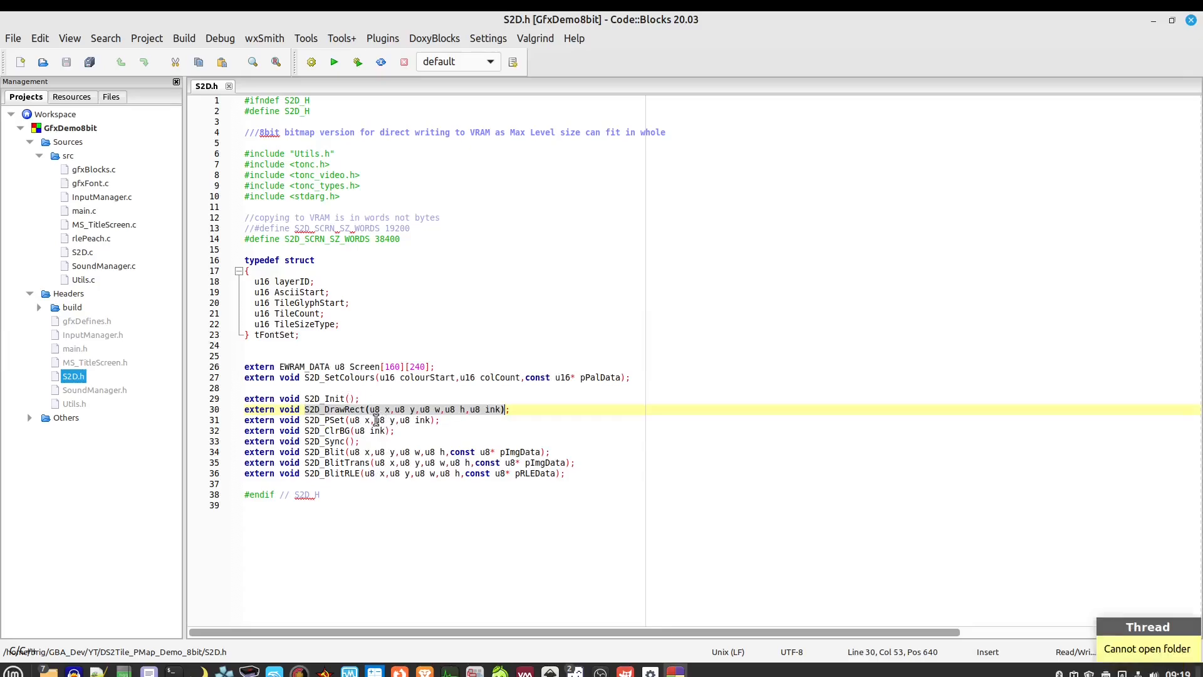
{"action": "right_click", "coordinate": [352, 417]}
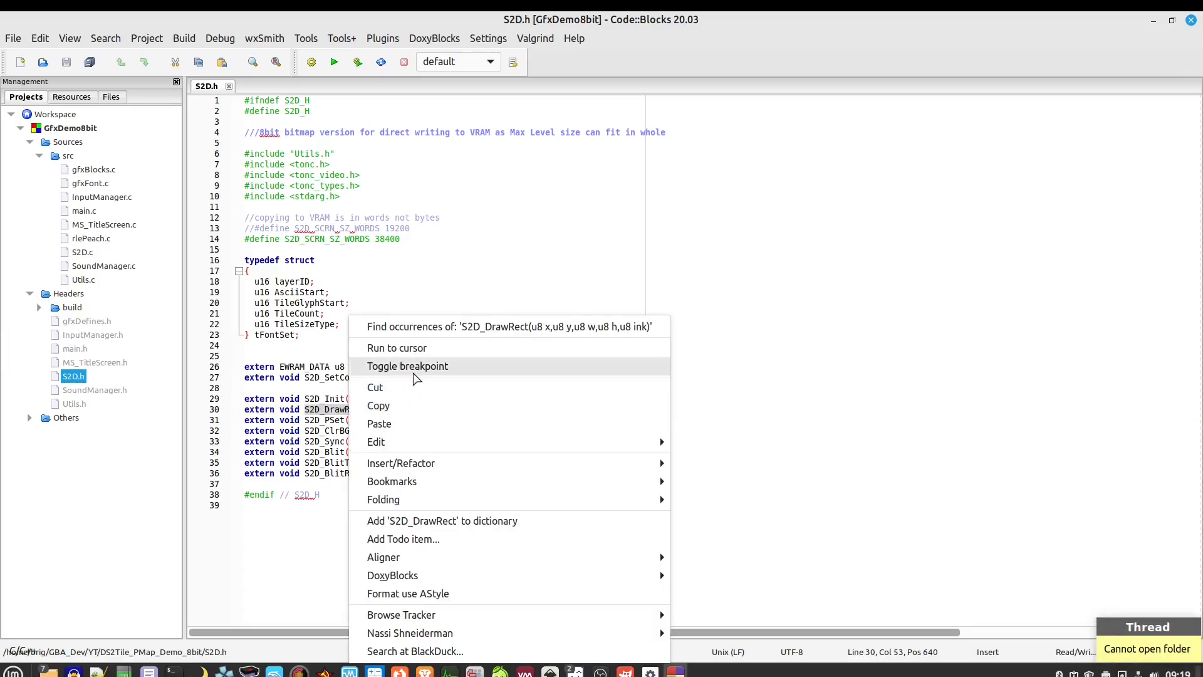
{"action": "left_click", "coordinate": [734, 381]}
{"action": "right_click", "coordinate": [353, 415]}
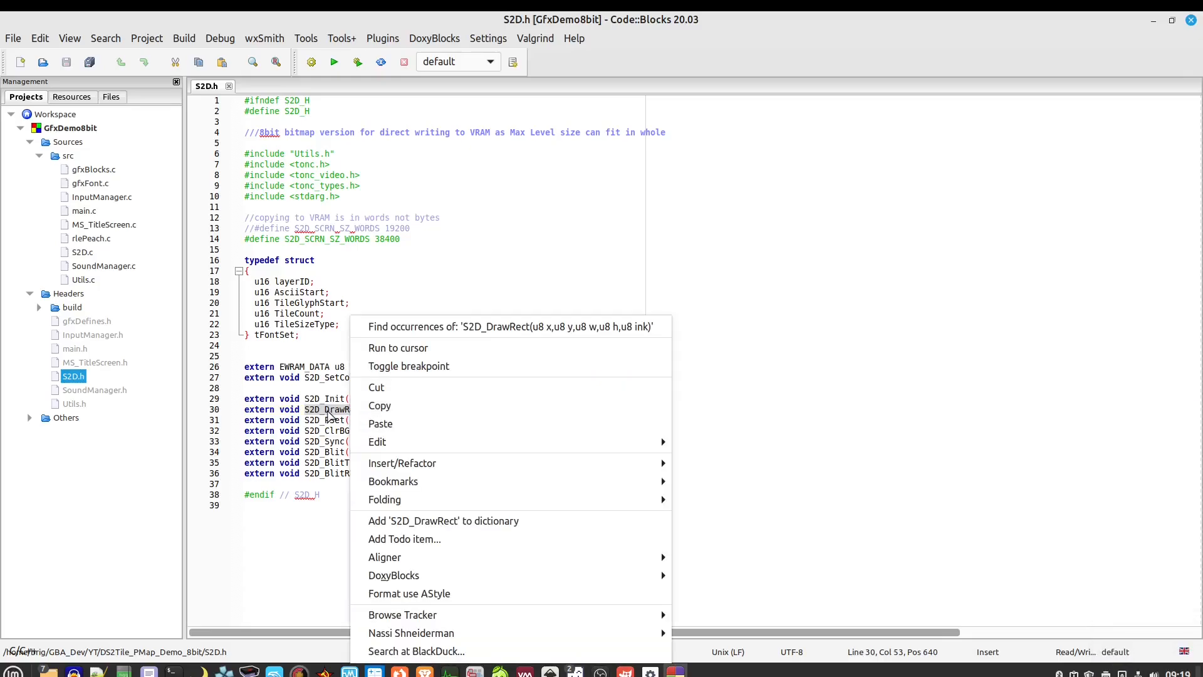
{"action": "left_click", "coordinate": [329, 417]}
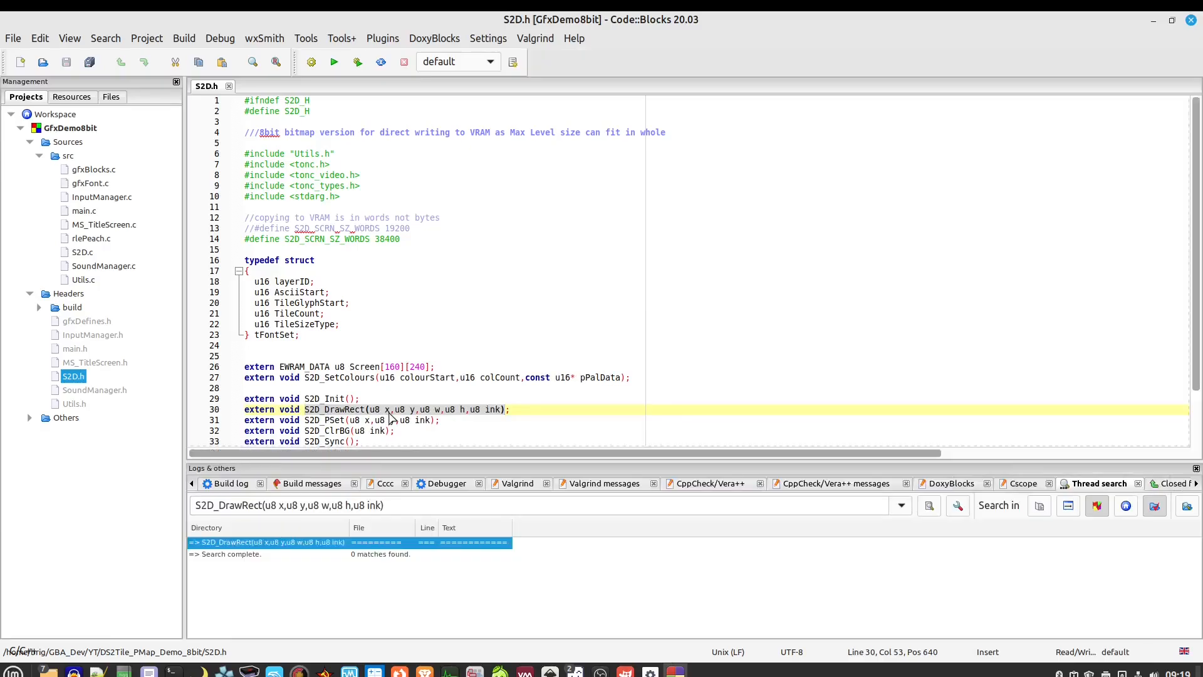
Jump to the S2D_Init implementation in S2D.c via Find implementation
{"action": "left_click", "coordinate": [335, 420]}
{"action": "right_click", "coordinate": [336, 421]}
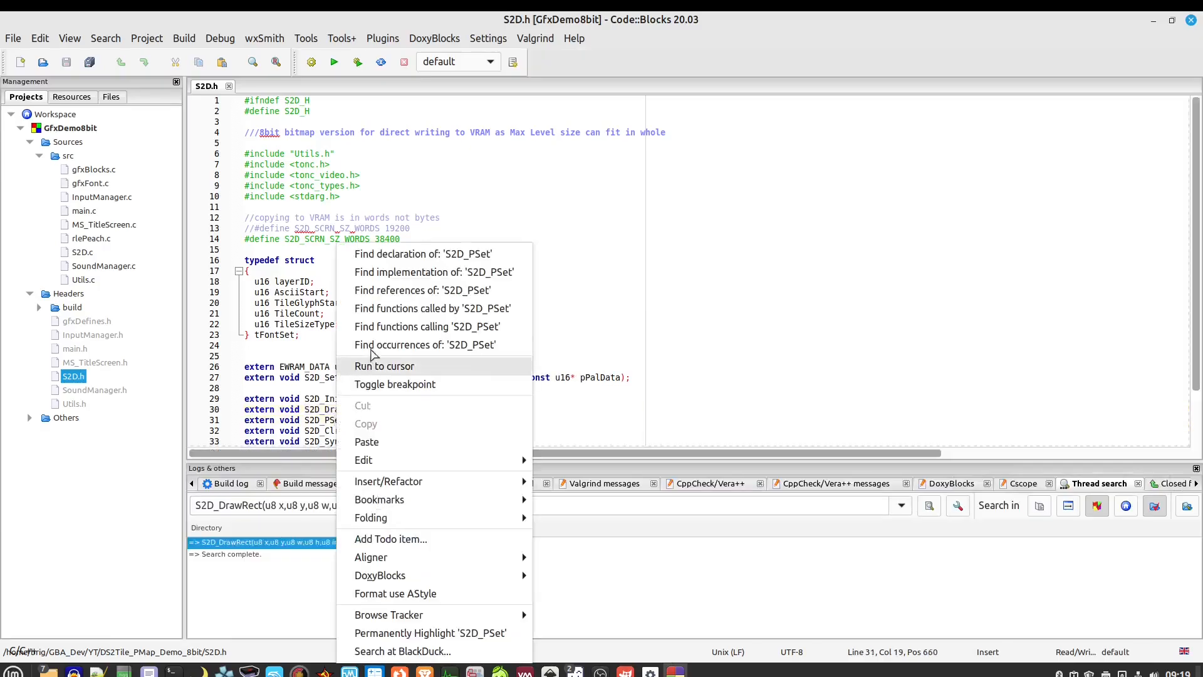
{"action": "left_click", "coordinate": [545, 294]}
{"action": "right_click", "coordinate": [339, 399]}
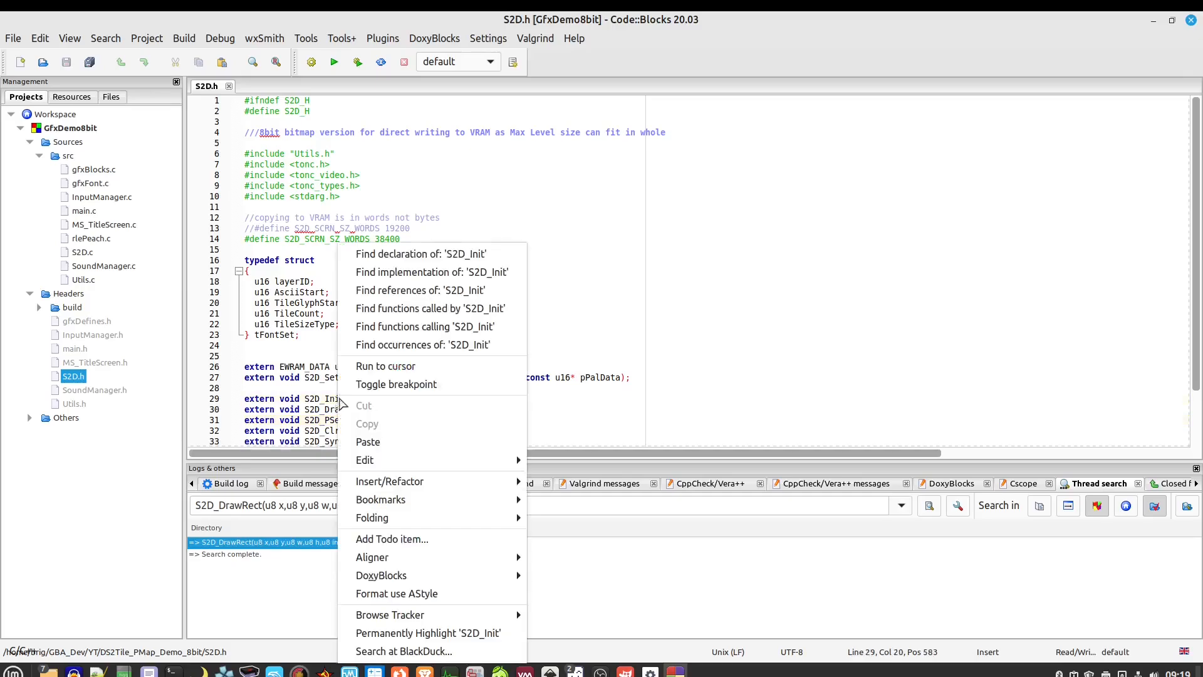
{"action": "left_click", "coordinate": [418, 273]}
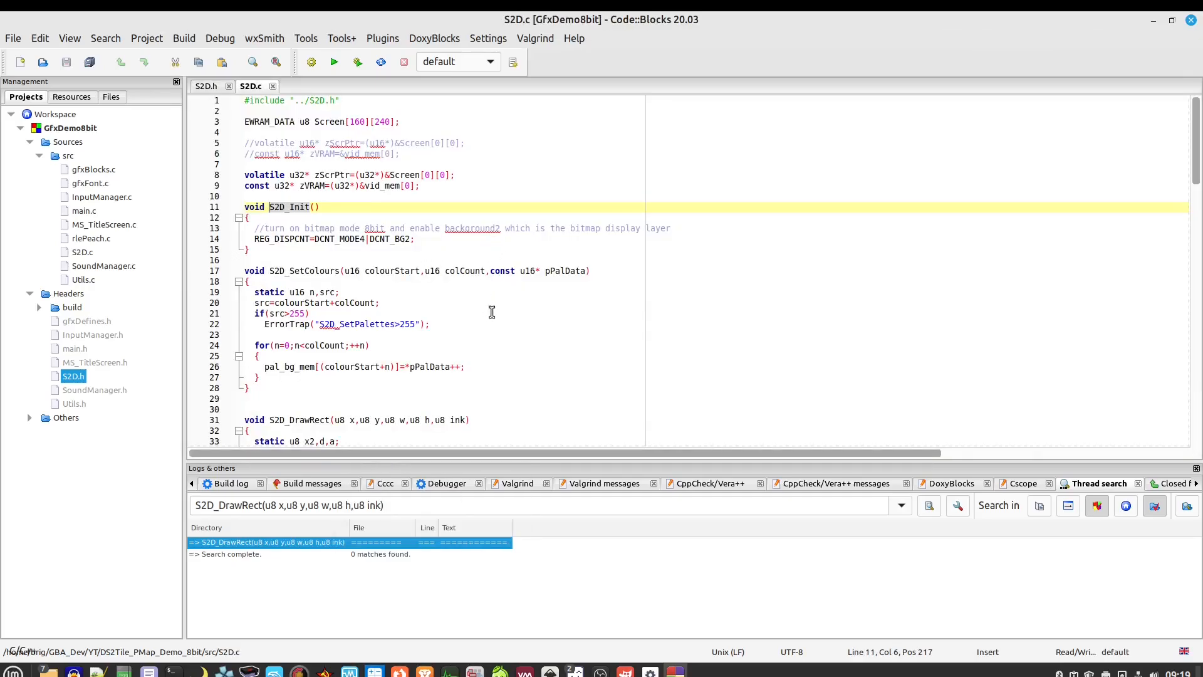
{"action": "scroll", "coordinate": [491, 311], "scroll_direction": "down", "scroll_amount": 7}
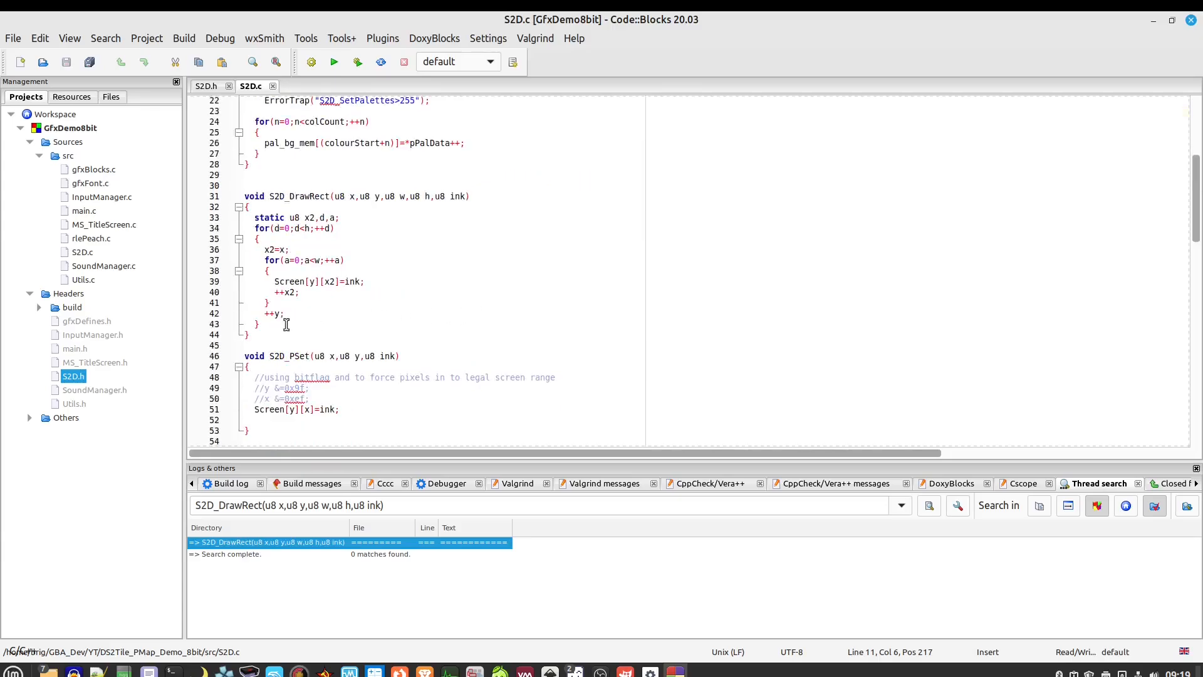
{"action": "left_click_drag", "start_coordinate": [250, 335], "coordinate": [237, 197]}
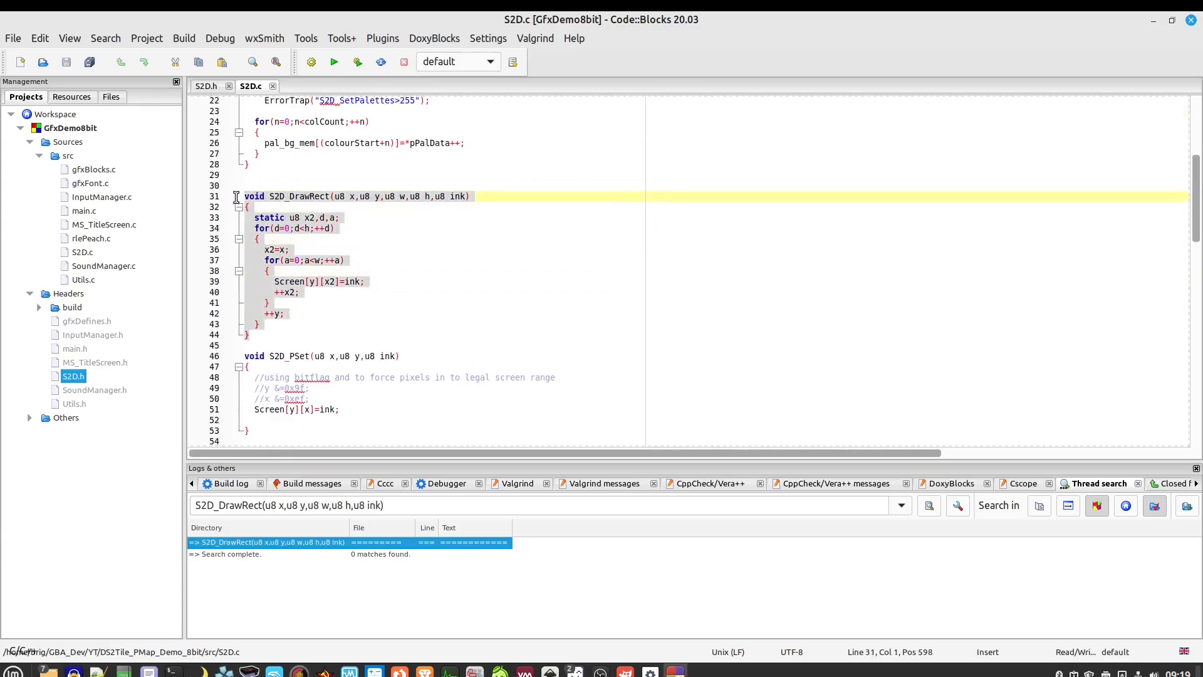
{"action": "left_click", "coordinate": [416, 306]}
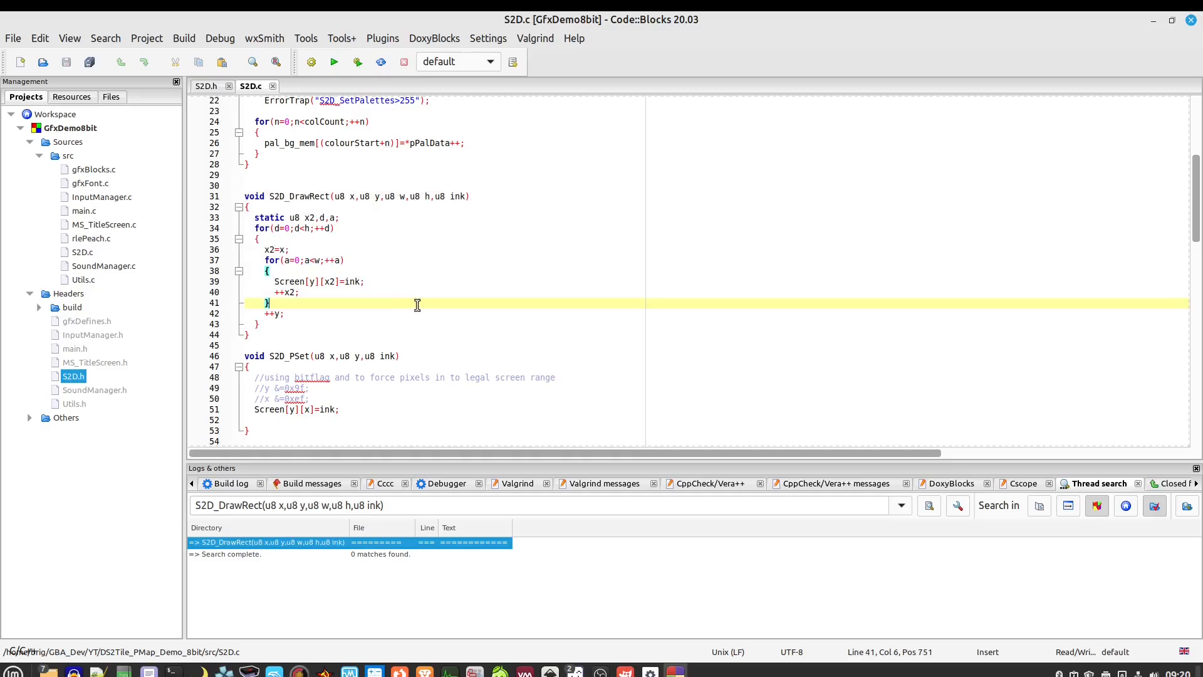
{"action": "scroll", "coordinate": [417, 305], "scroll_direction": "down", "scroll_amount": 5}
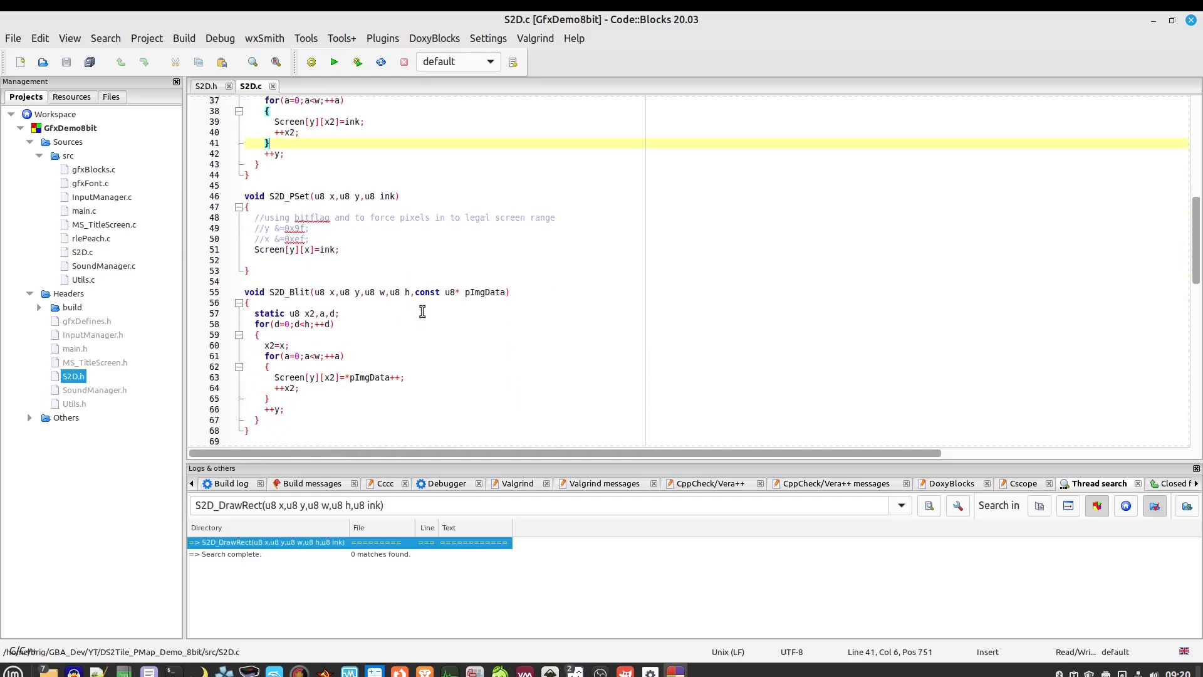
{"action": "scroll", "coordinate": [422, 311], "scroll_direction": "down", "scroll_amount": 2}
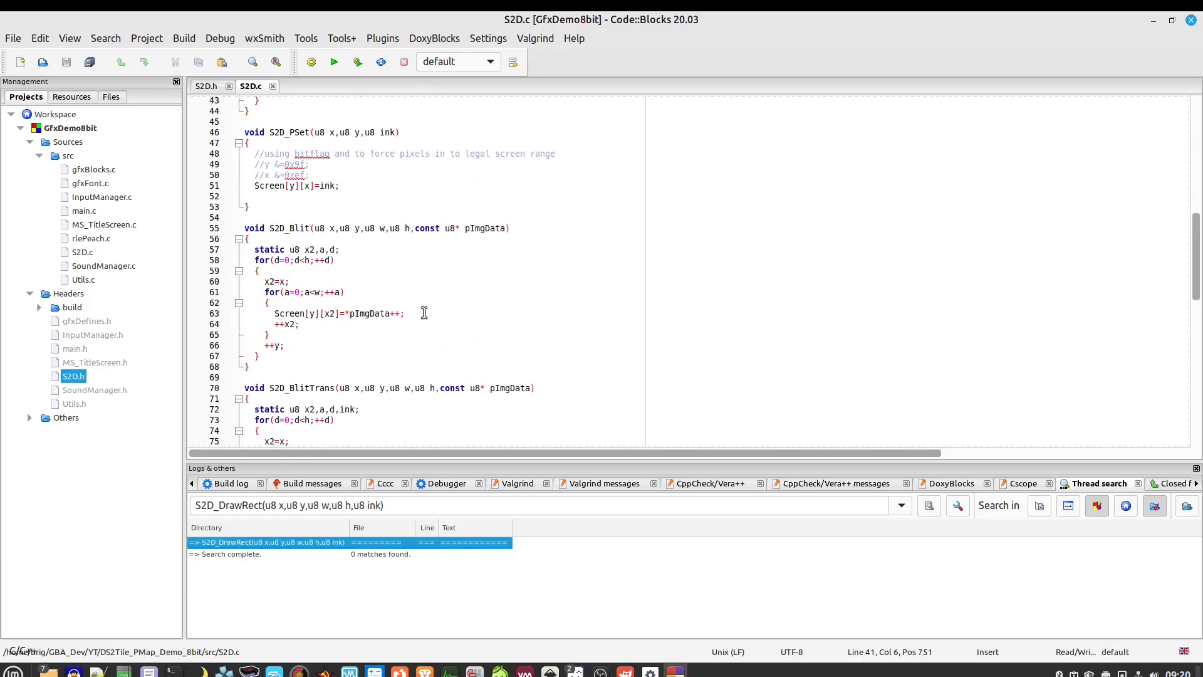
{"action": "scroll", "coordinate": [425, 315], "scroll_direction": "down", "scroll_amount": 15}
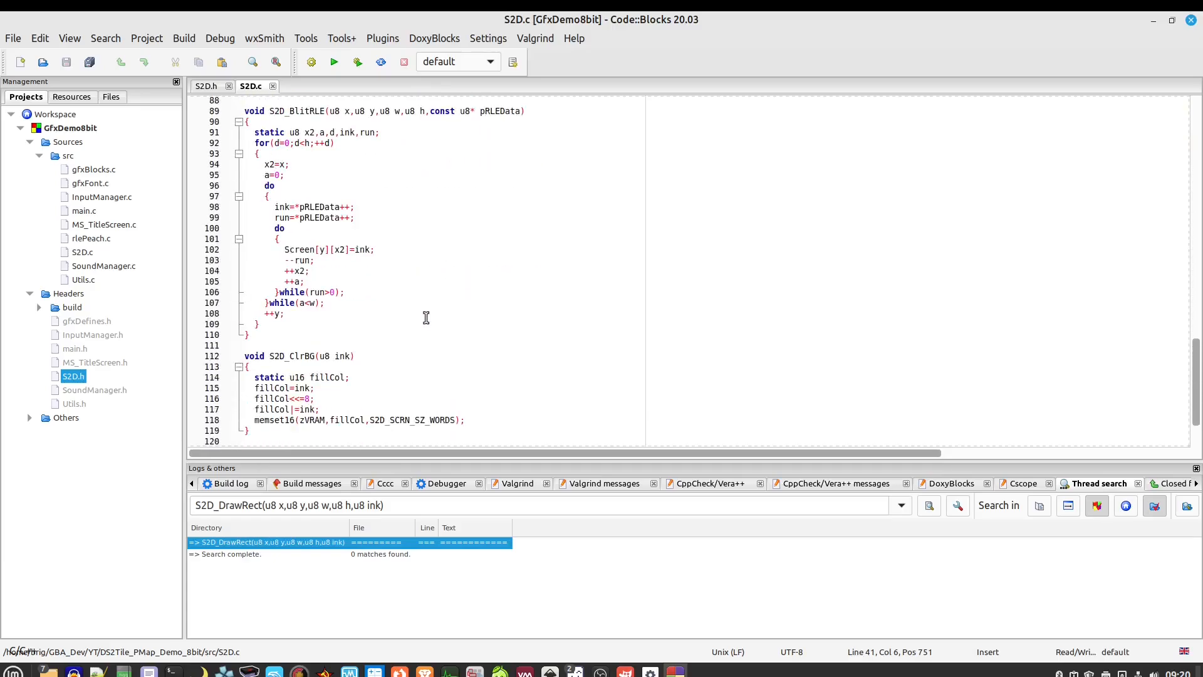
{"action": "scroll", "coordinate": [426, 318], "scroll_direction": "down", "scroll_amount": 2}
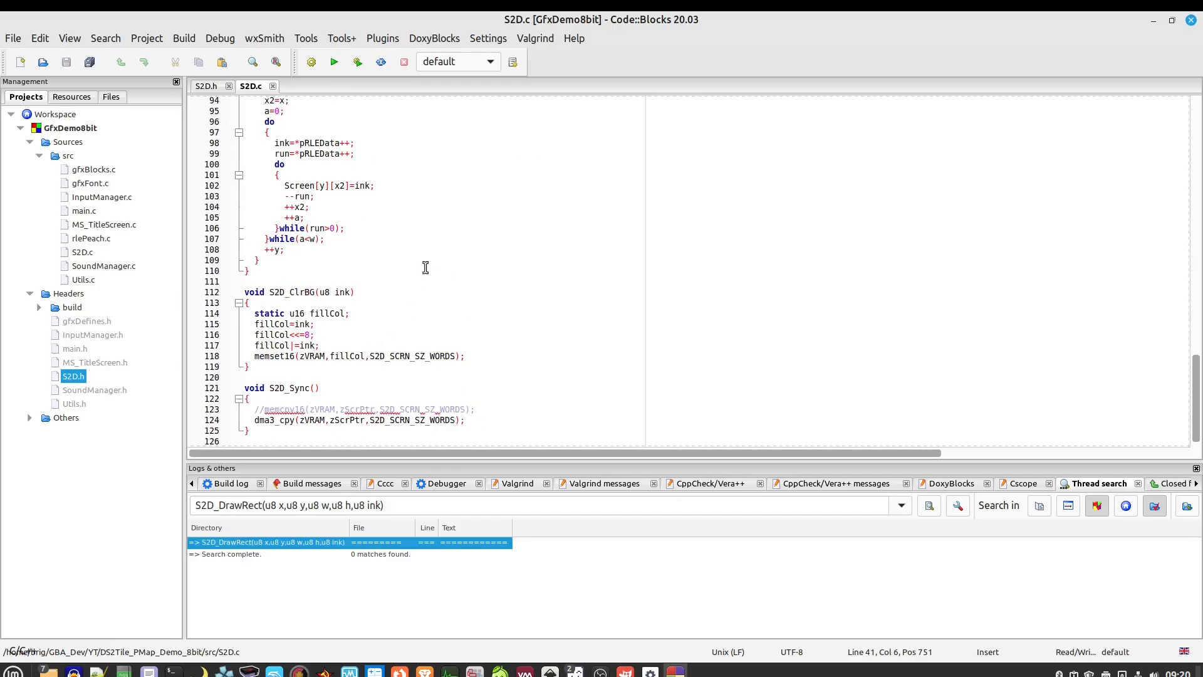
{"action": "scroll", "coordinate": [425, 268], "scroll_direction": "up", "scroll_amount": 2}
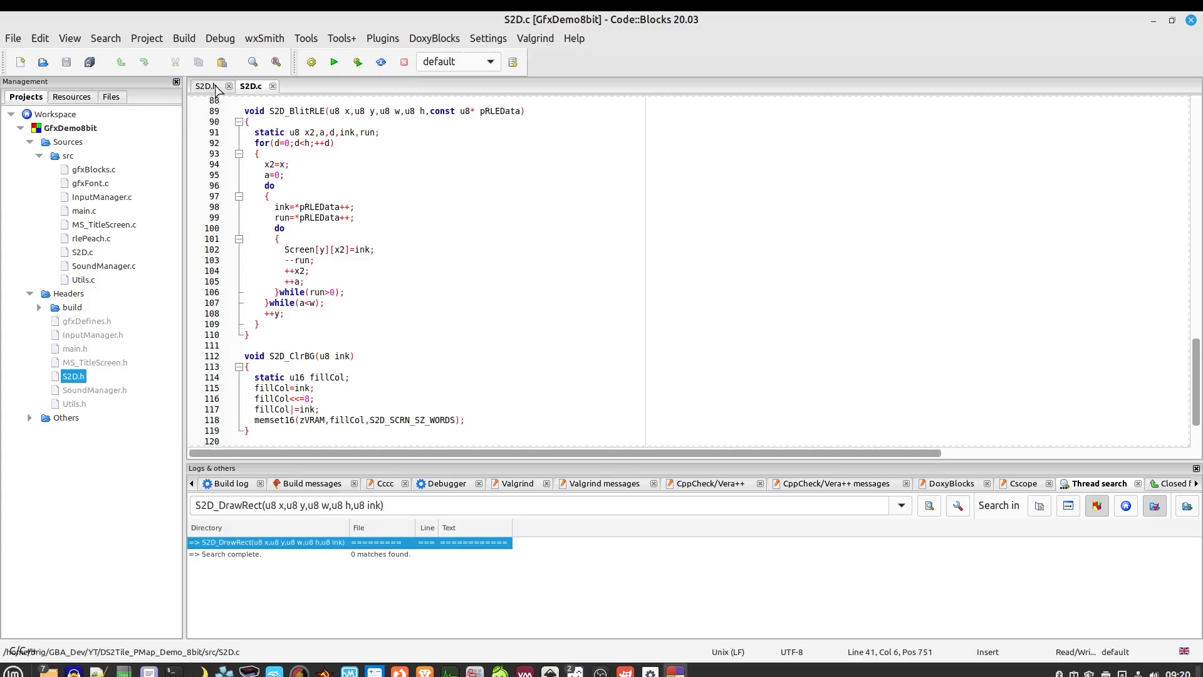
{"action": "scroll", "coordinate": [383, 305], "scroll_direction": "up", "scroll_amount": 2}
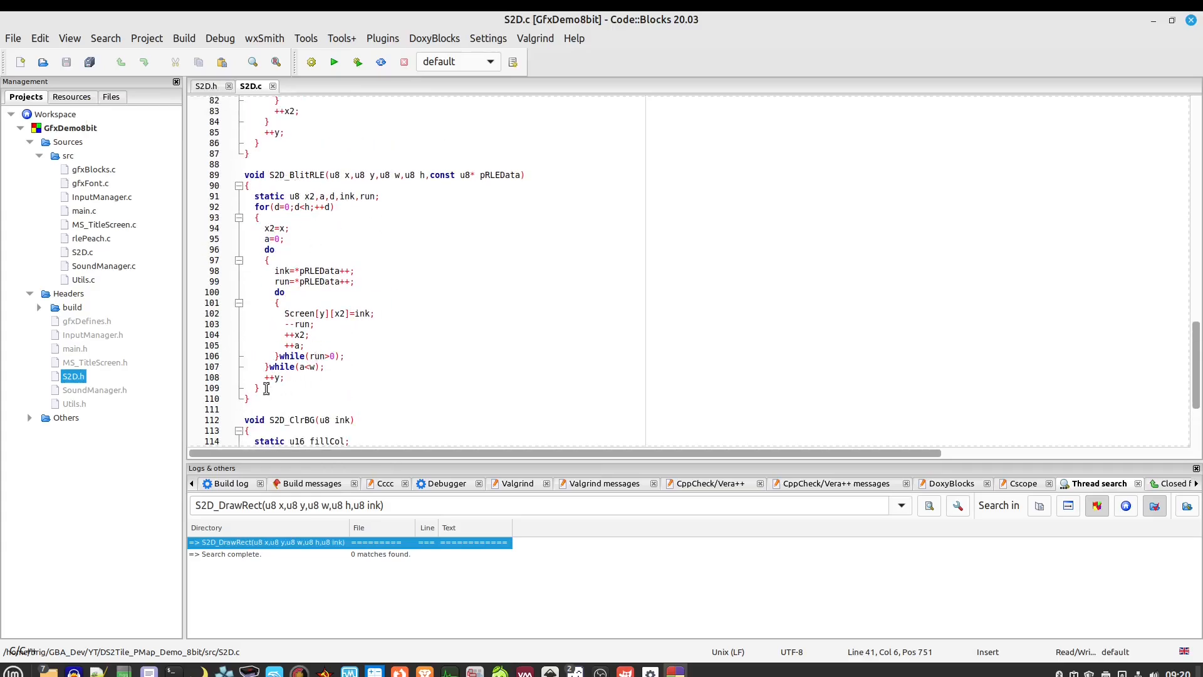
{"action": "left_click_drag", "start_coordinate": [266, 389], "coordinate": [255, 196]}
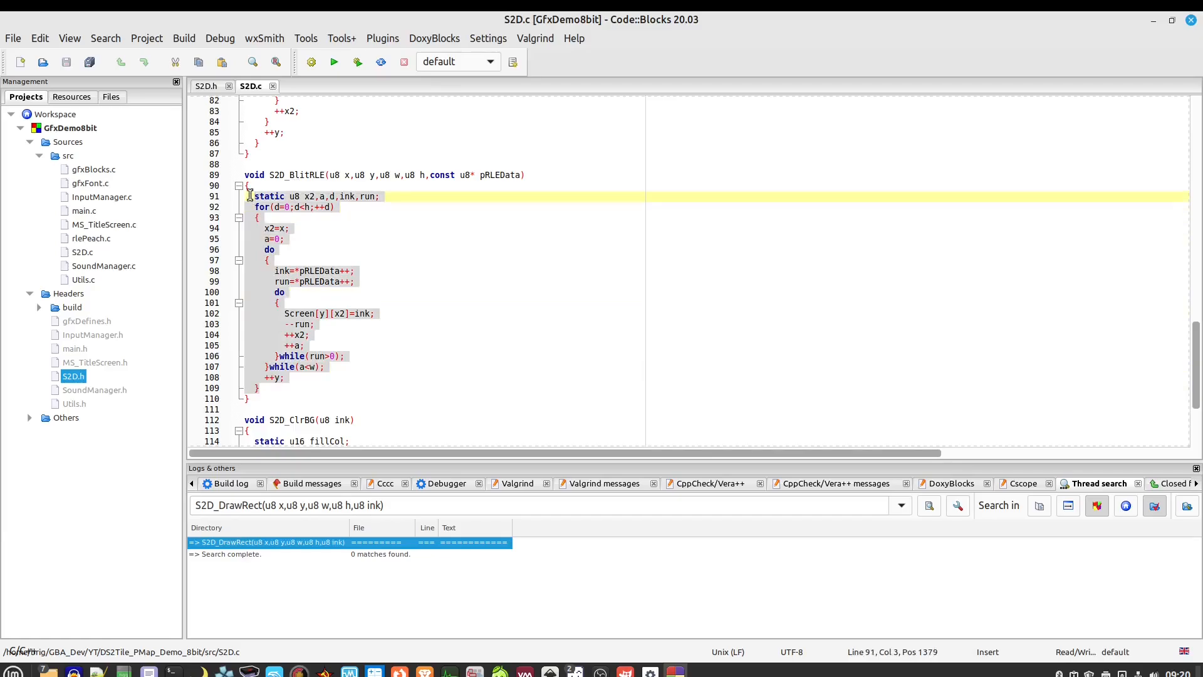
{"action": "left_click", "coordinate": [404, 313]}
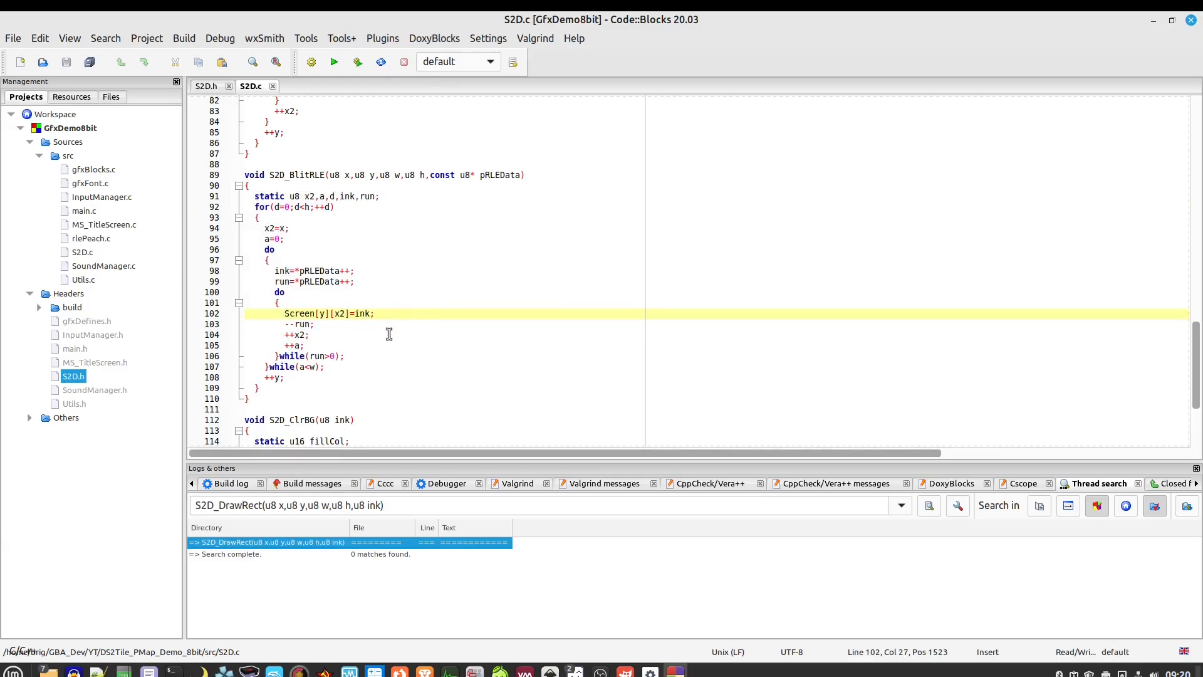
{"action": "scroll", "coordinate": [400, 324], "scroll_direction": "up", "scroll_amount": 12}
{"action": "scroll", "coordinate": [400, 324], "scroll_direction": "up", "scroll_amount": 15}
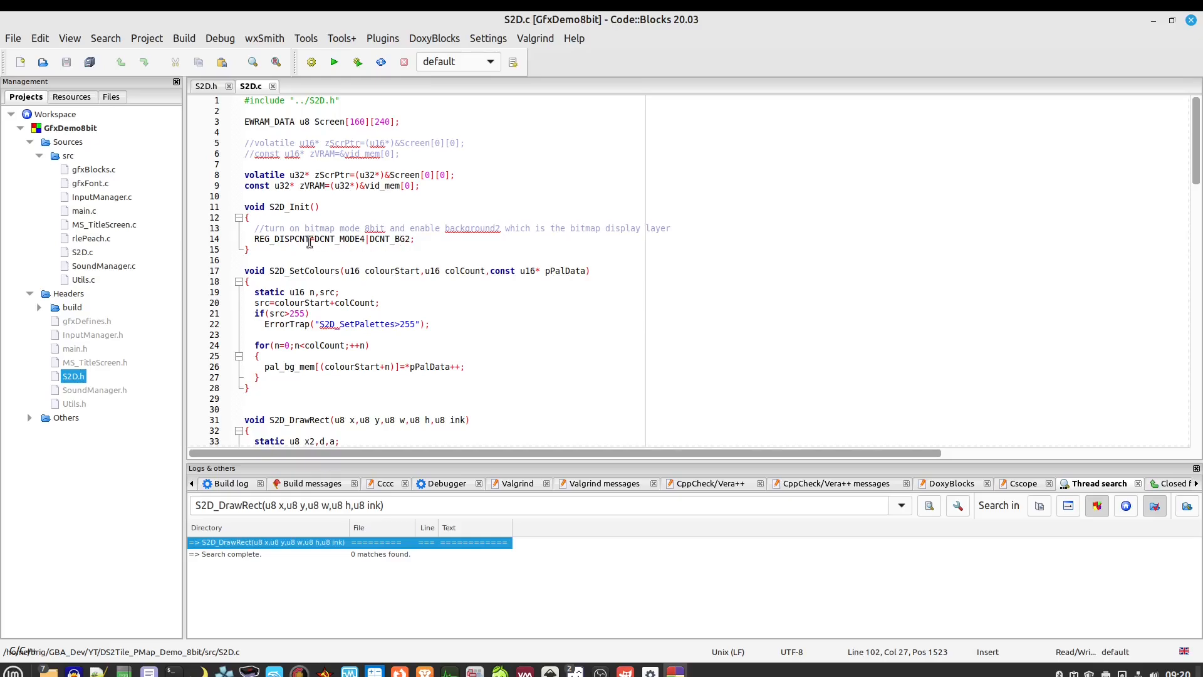
Highlight the REG_DISPCNT mode line and the line 26 palette copy in S2D.c, then switch to S2D.h
{"action": "left_click_drag", "start_coordinate": [314, 235], "coordinate": [363, 242]}
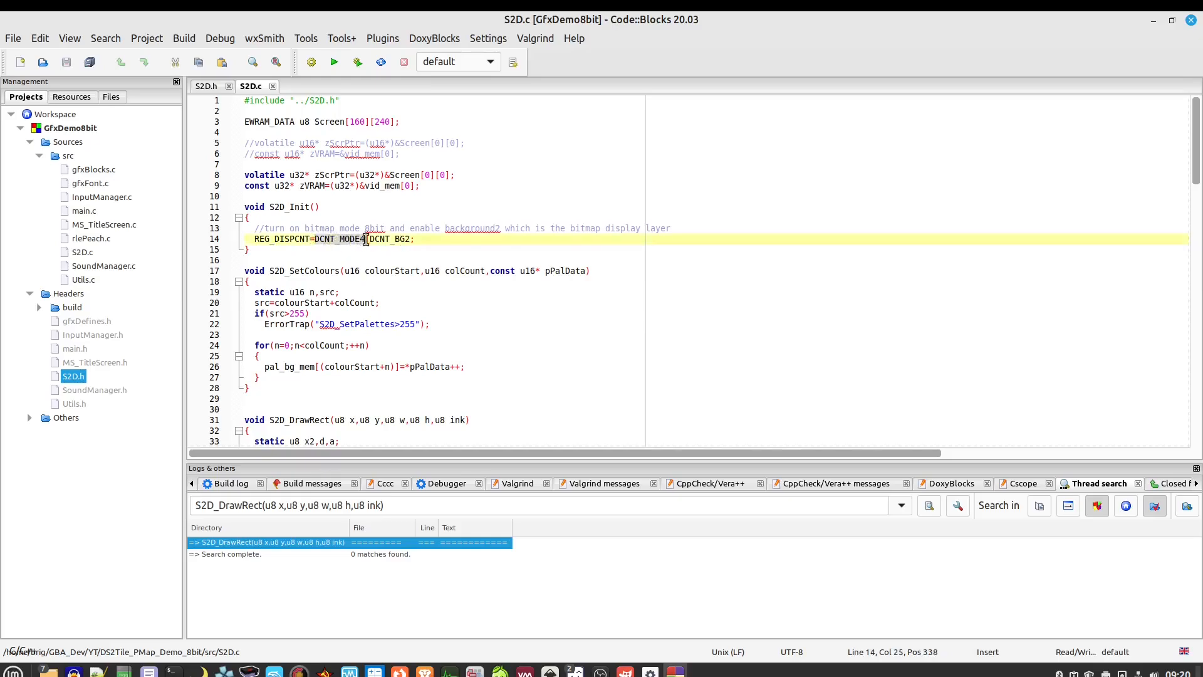
{"action": "left_click", "coordinate": [285, 240]}
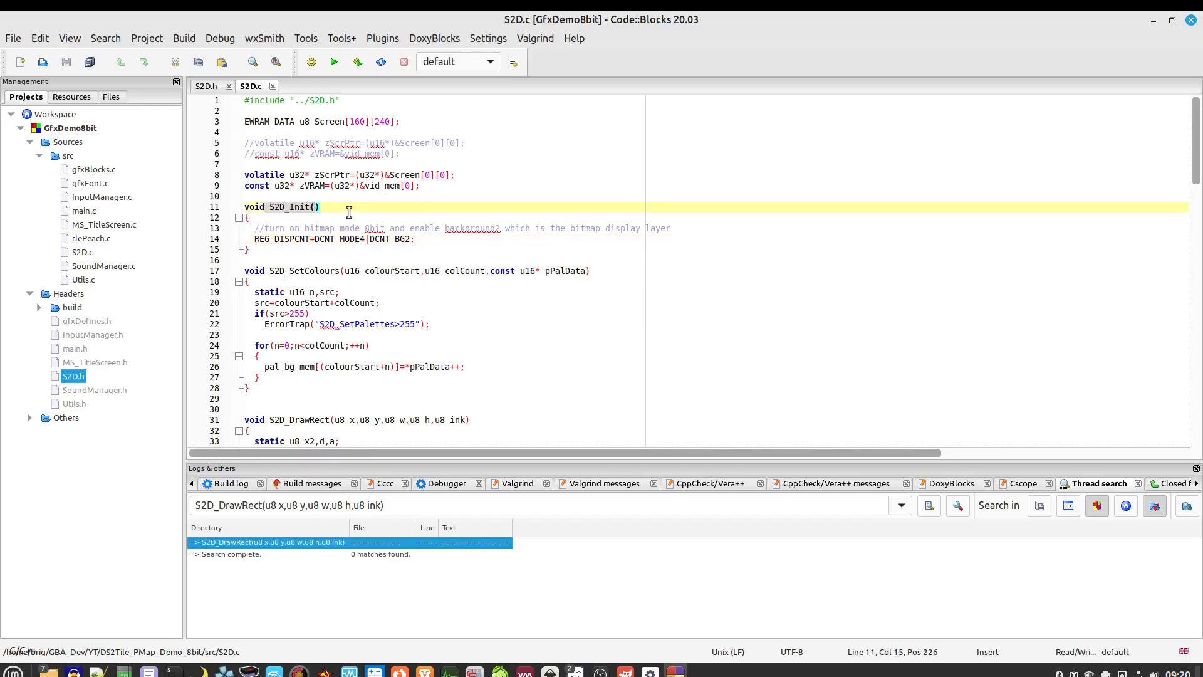
{"action": "left_click_drag", "start_coordinate": [416, 239], "coordinate": [252, 240]}
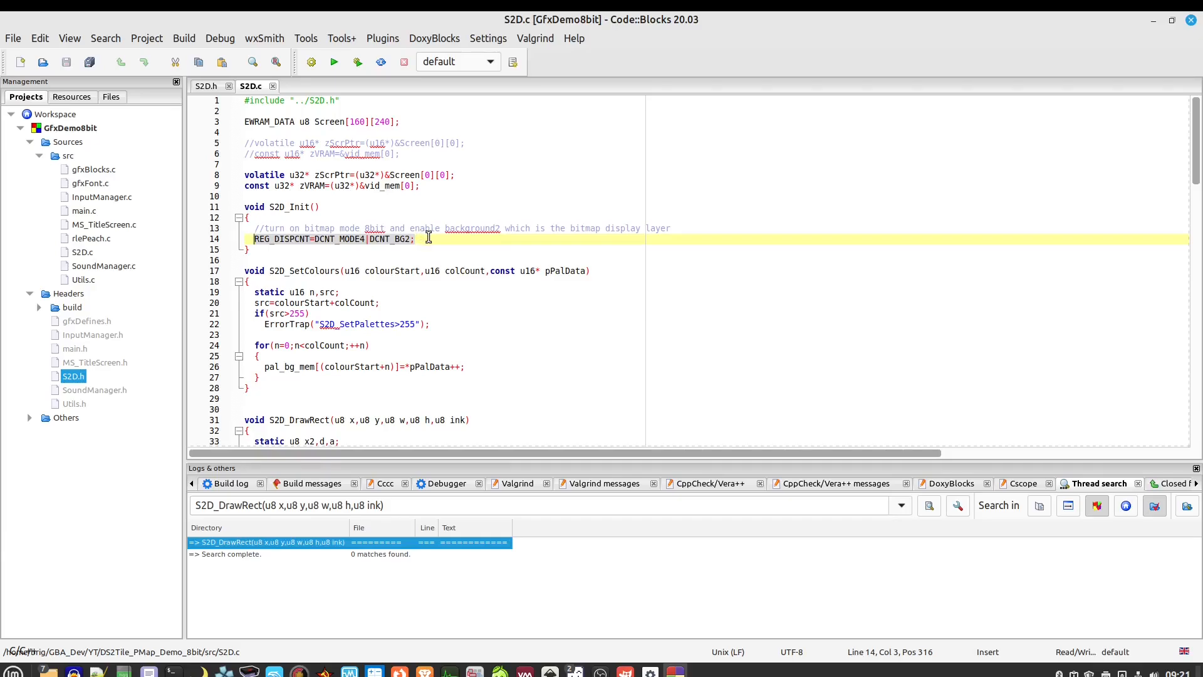
{"action": "scroll", "coordinate": [430, 238], "scroll_direction": "down", "scroll_amount": 2}
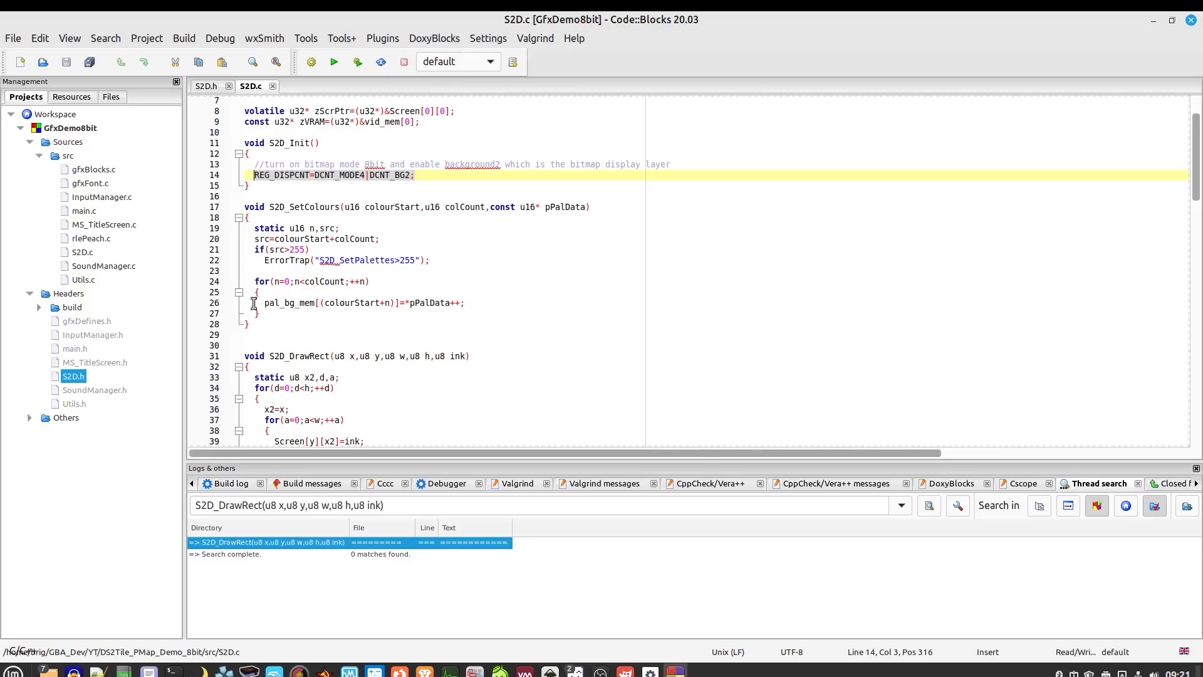
{"action": "left_click_drag", "start_coordinate": [264, 303], "coordinate": [477, 299]}
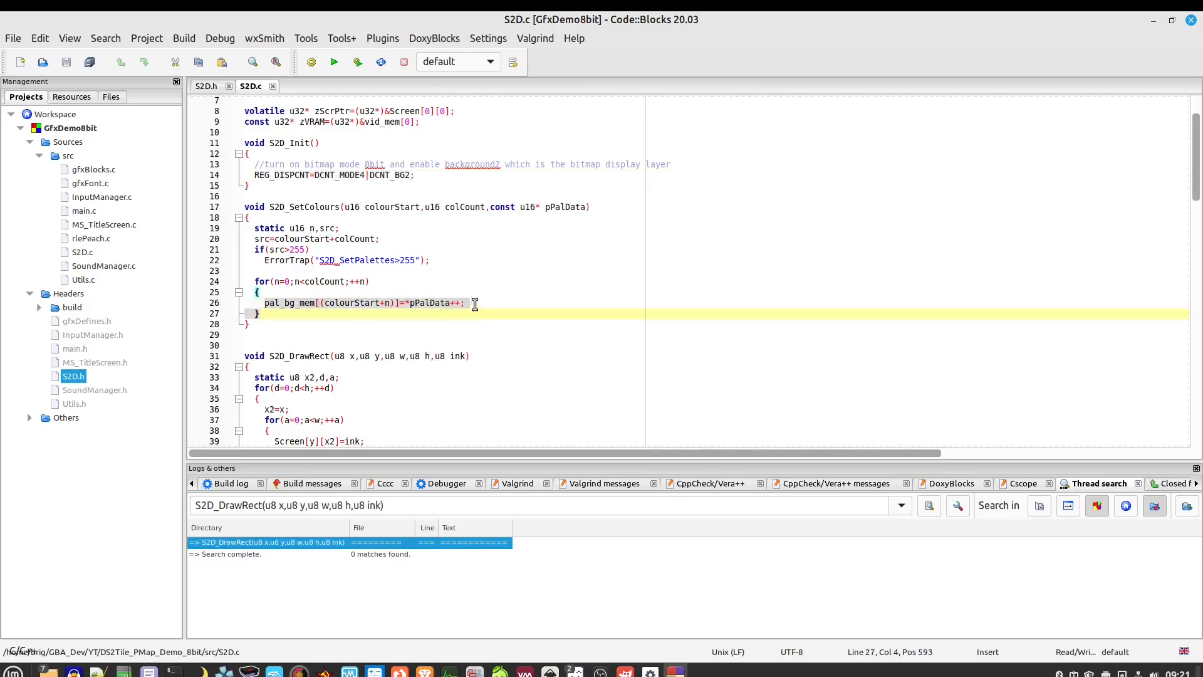
{"action": "left_click", "coordinate": [478, 301]}
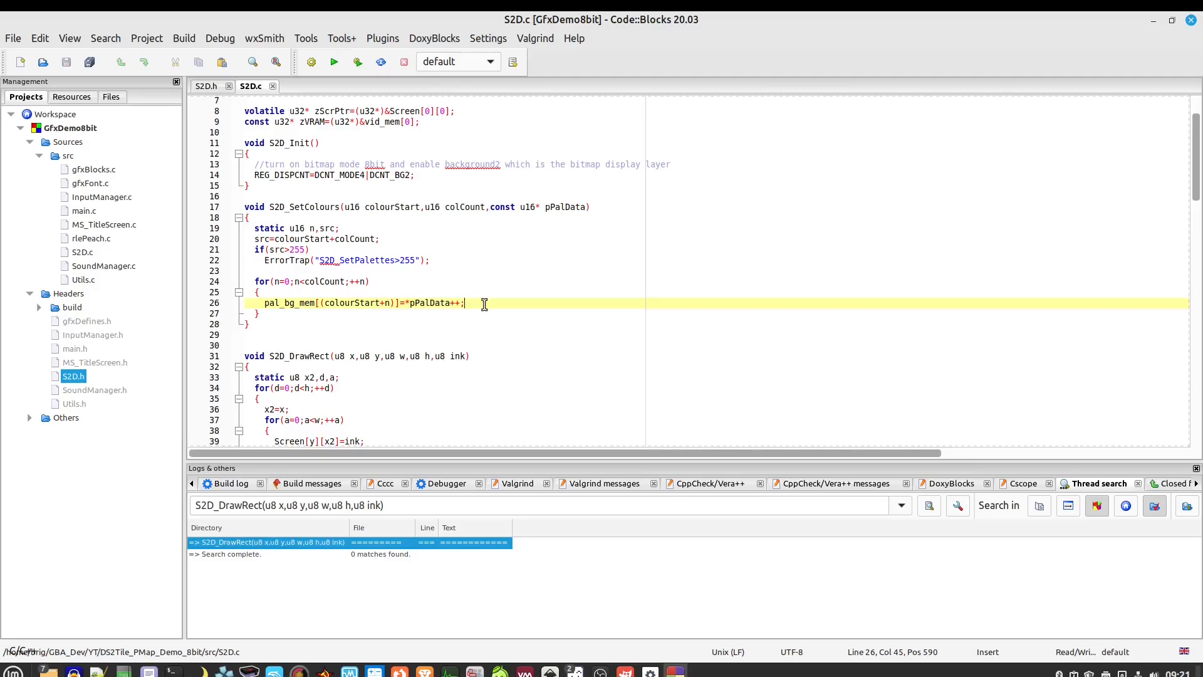
{"action": "left_click", "coordinate": [206, 86]}
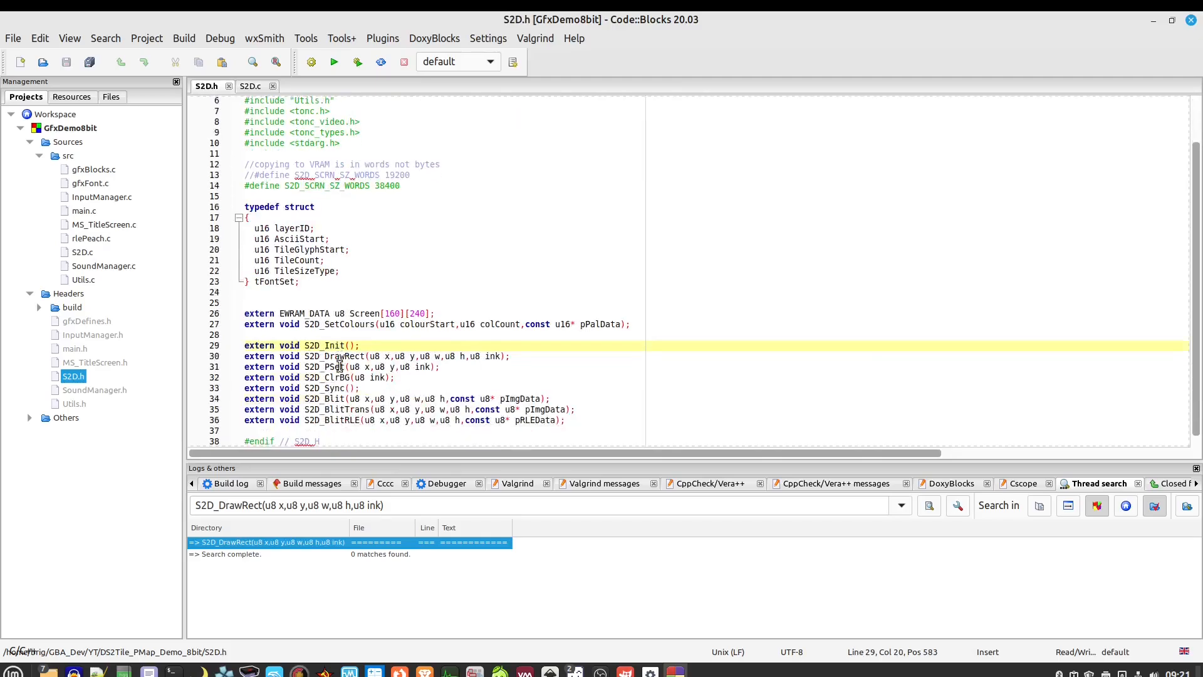
Highlight the S2D_SetColours, S2D_DrawRect and S2D_PSet declarations in S2D.h
{"action": "scroll", "coordinate": [332, 369], "scroll_direction": "down", "scroll_amount": 2}
{"action": "left_click_drag", "start_coordinate": [305, 324], "coordinate": [634, 324]}
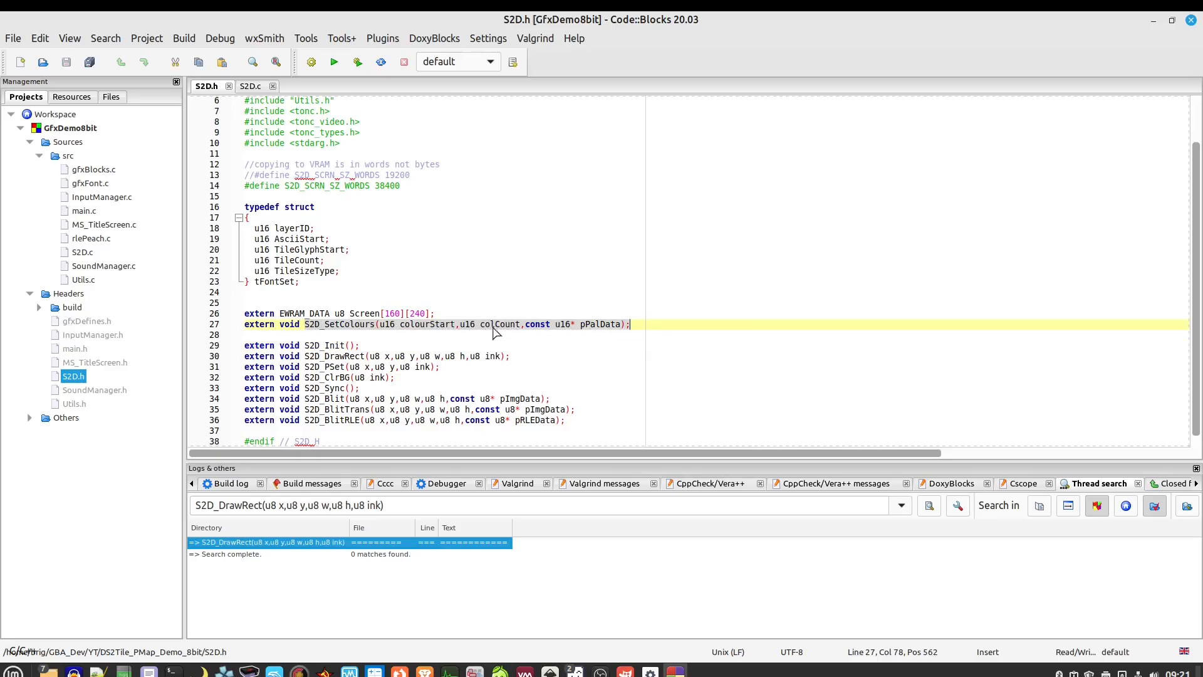
{"action": "left_click", "coordinate": [559, 342]}
{"action": "left_click_drag", "start_coordinate": [520, 356], "coordinate": [285, 357]}
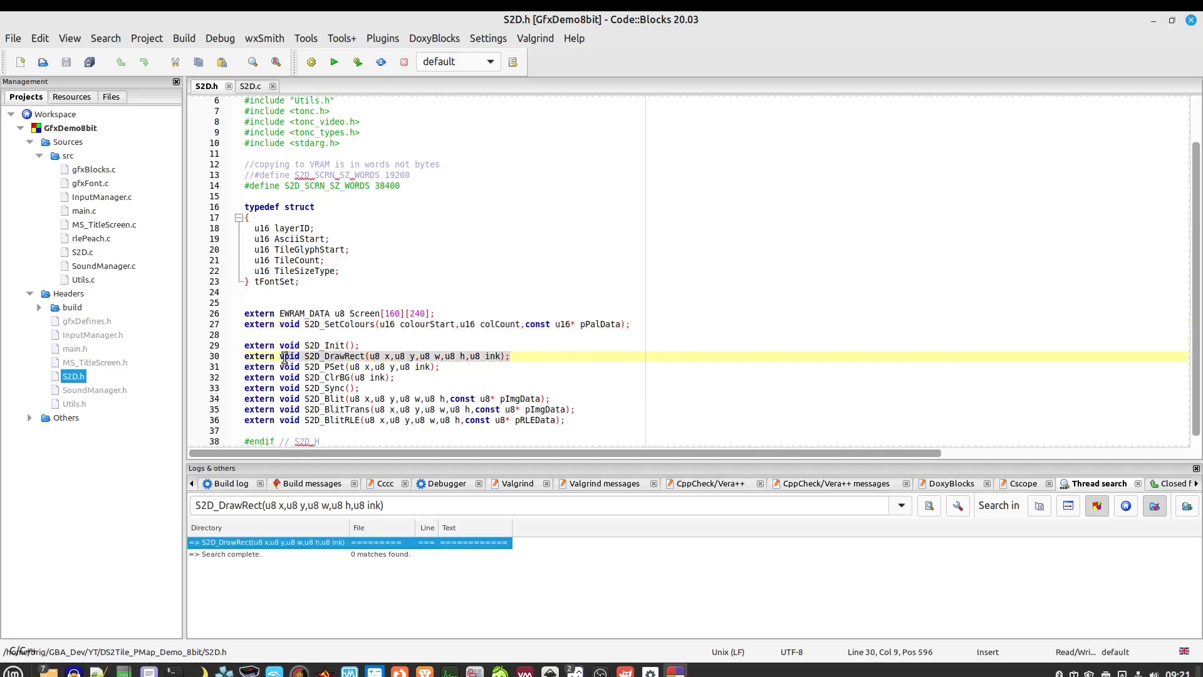
{"action": "left_click", "coordinate": [441, 368]}
{"action": "left_click_drag", "start_coordinate": [450, 368], "coordinate": [320, 368]}
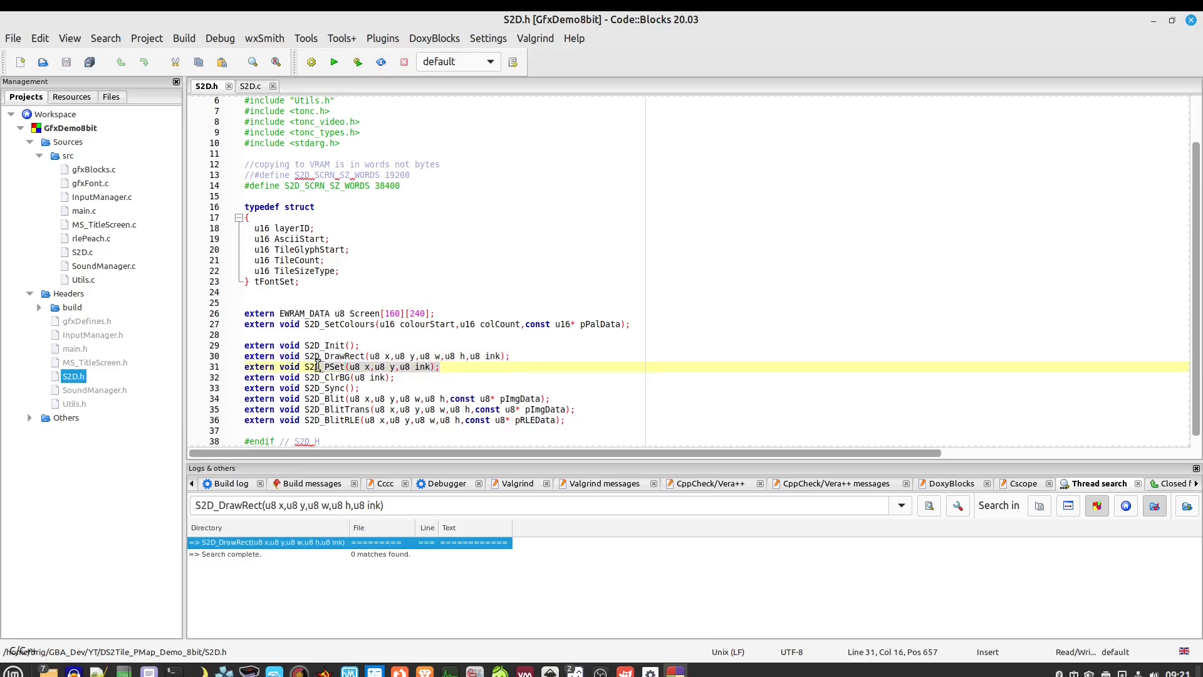
{"action": "left_click", "coordinate": [447, 368]}
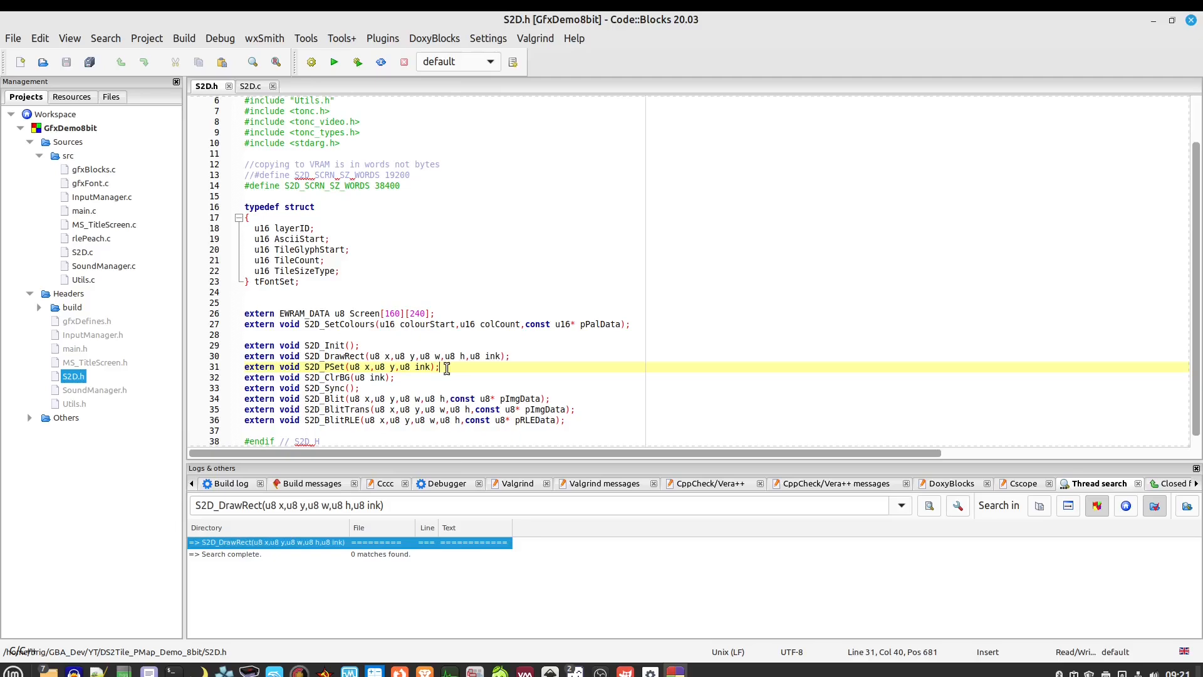
Go from the S2D_ClrBG declaration to its implementation in S2D.c
{"action": "left_click_drag", "start_coordinate": [401, 378], "coordinate": [304, 378]}
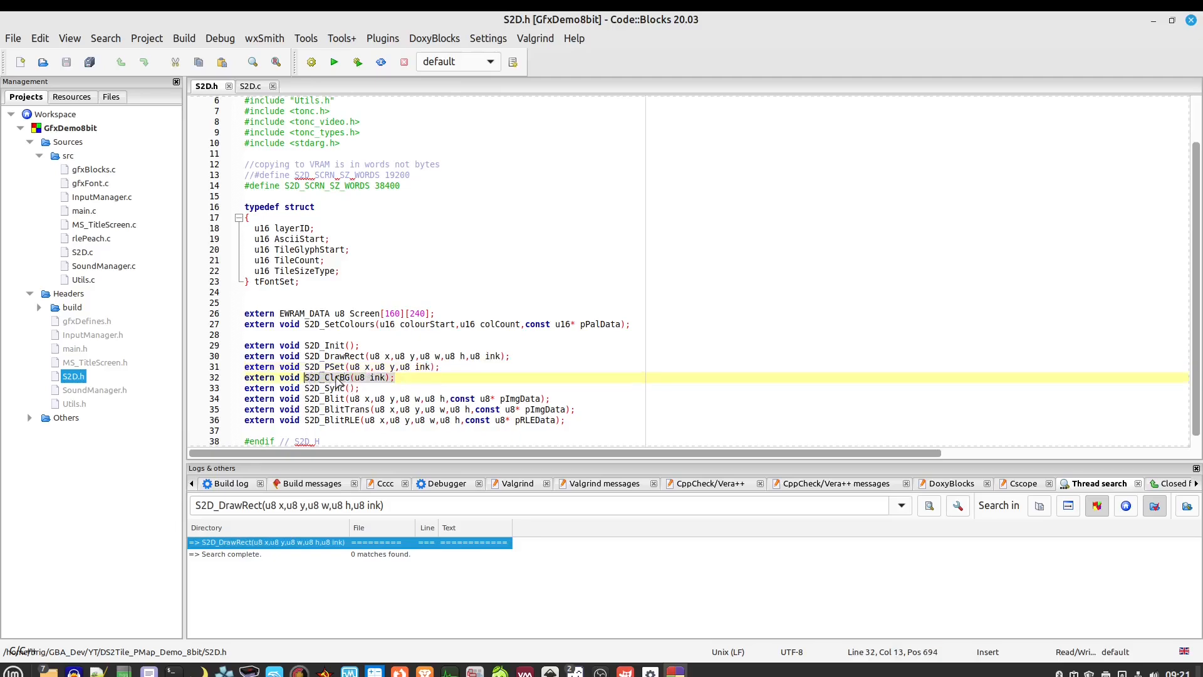
{"action": "left_click", "coordinate": [339, 379]}
{"action": "right_click", "coordinate": [339, 384]}
{"action": "left_click", "coordinate": [439, 272]}
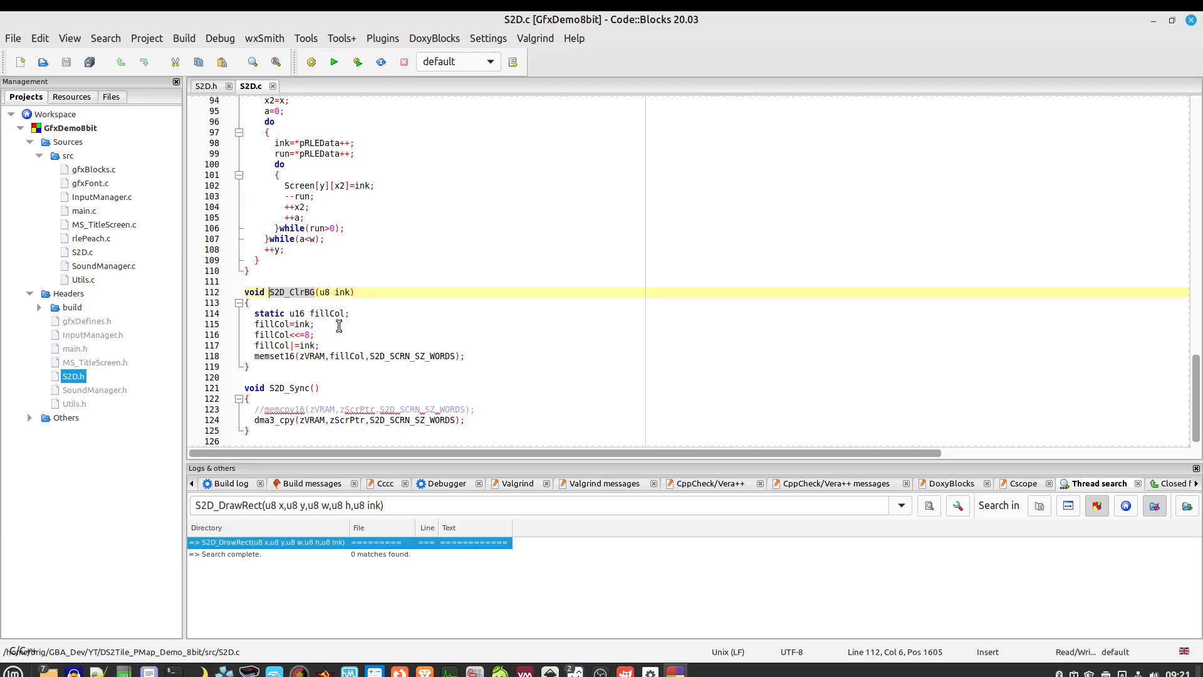
{"action": "scroll", "coordinate": [470, 357], "scroll_direction": "up", "scroll_amount": 20}
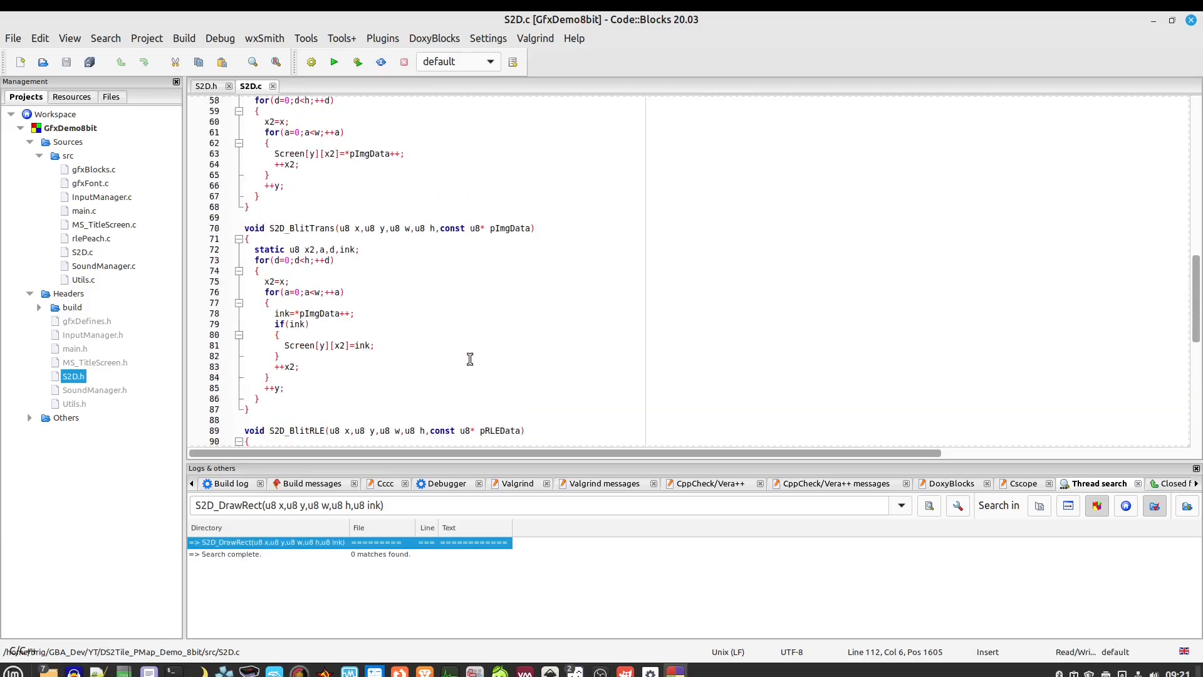
{"action": "scroll", "coordinate": [409, 176], "scroll_direction": "up", "scroll_amount": 11}
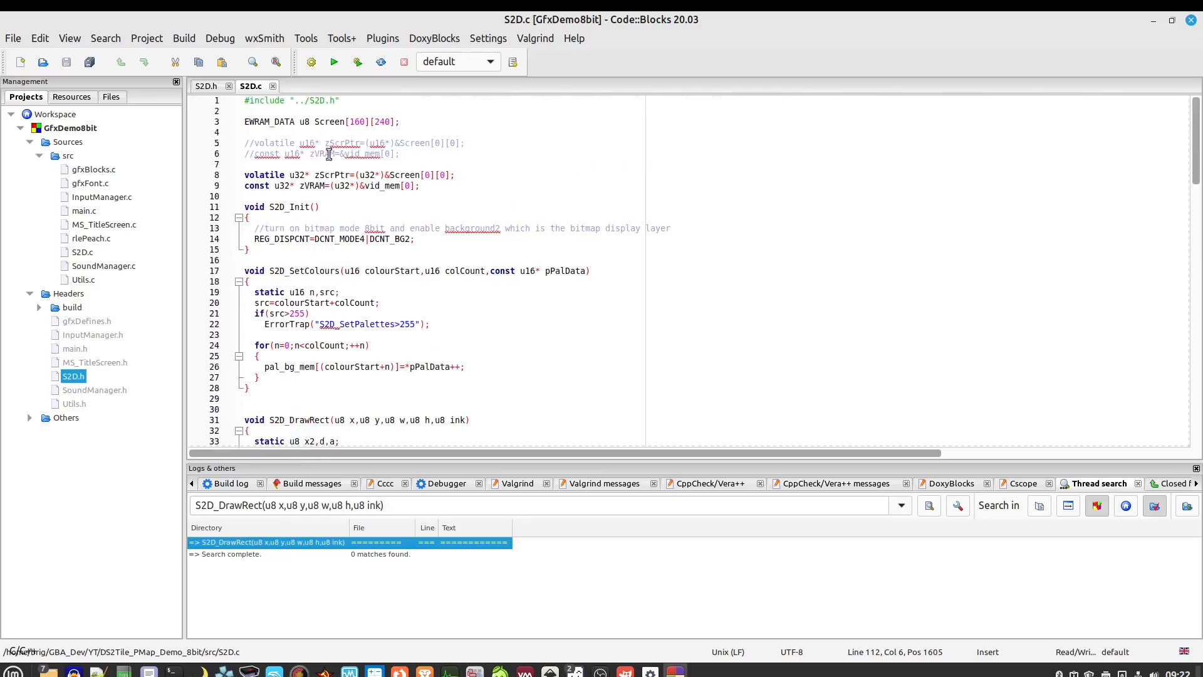
{"action": "scroll", "coordinate": [470, 326], "scroll_direction": "down", "scroll_amount": 19}
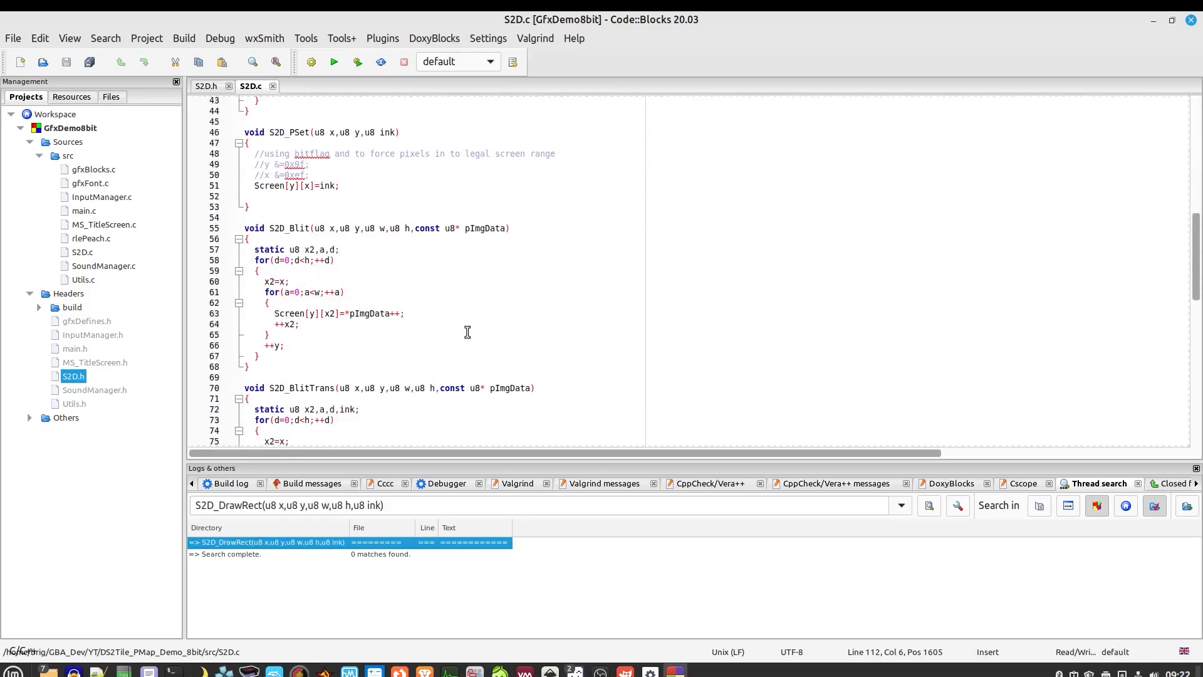
{"action": "scroll", "coordinate": [465, 334], "scroll_direction": "down", "scroll_amount": 3}
{"action": "scroll", "coordinate": [465, 334], "scroll_direction": "down", "scroll_amount": 4}
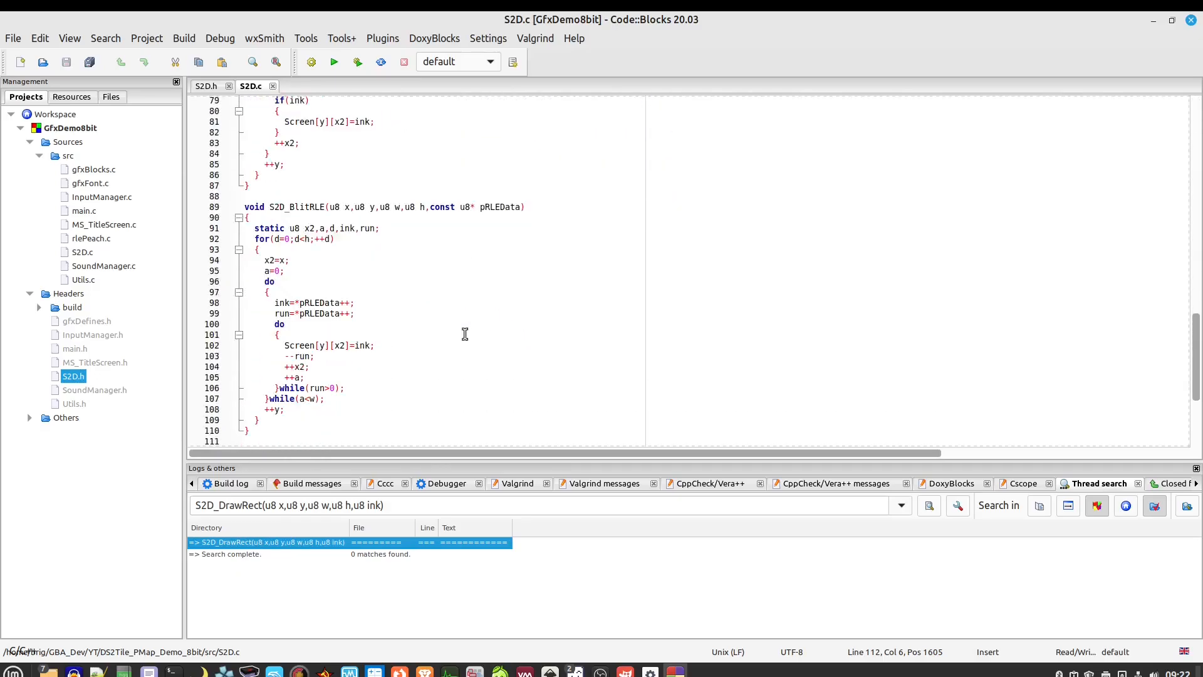
{"action": "scroll", "coordinate": [465, 335], "scroll_direction": "down", "scroll_amount": 2}
{"action": "scroll", "coordinate": [465, 334], "scroll_direction": "down", "scroll_amount": 2}
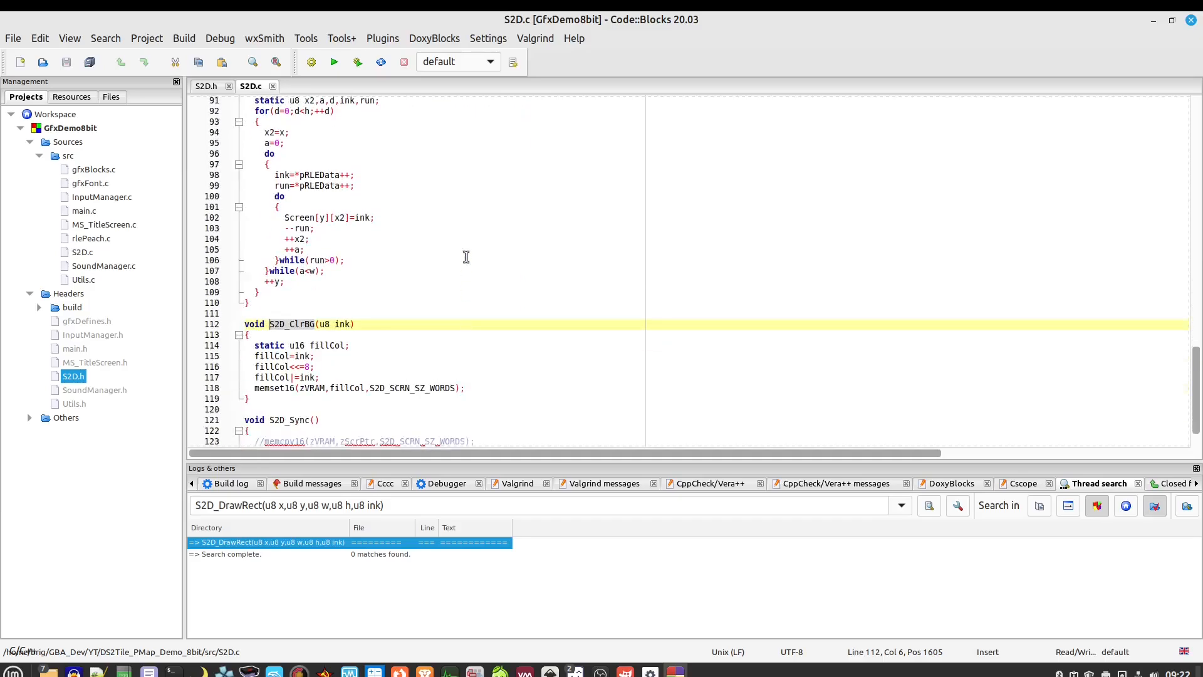
{"action": "scroll", "coordinate": [384, 252], "scroll_direction": "up", "scroll_amount": 3}
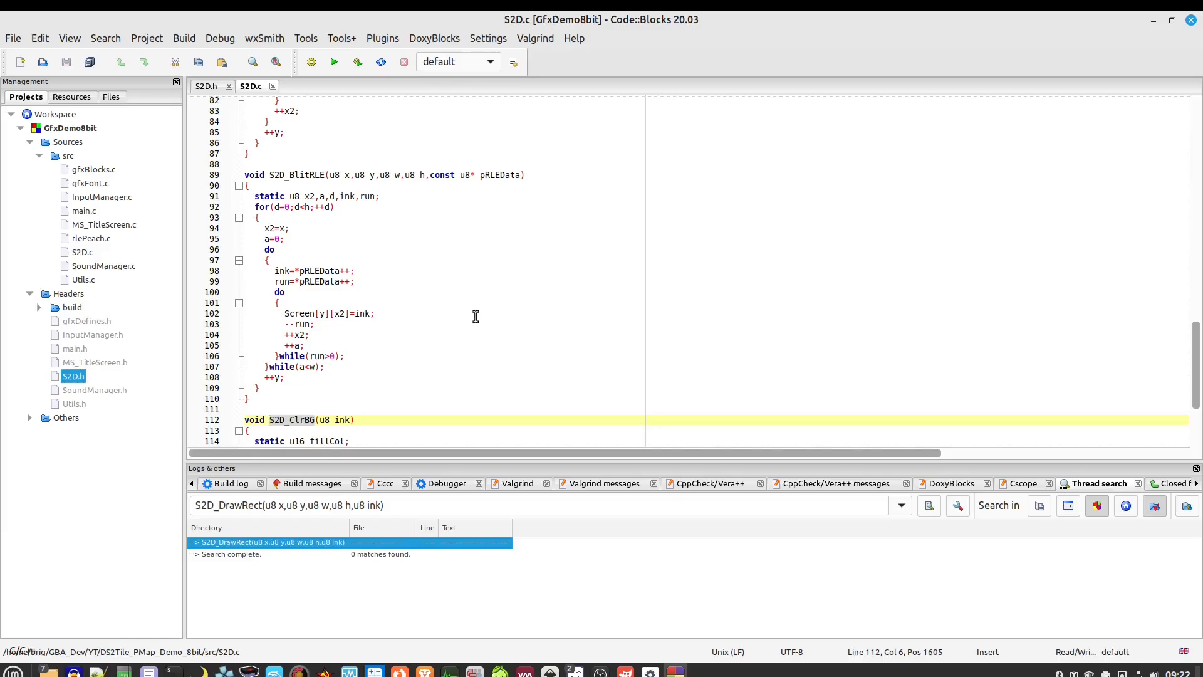
{"action": "scroll", "coordinate": [475, 316], "scroll_direction": "down", "scroll_amount": 4}
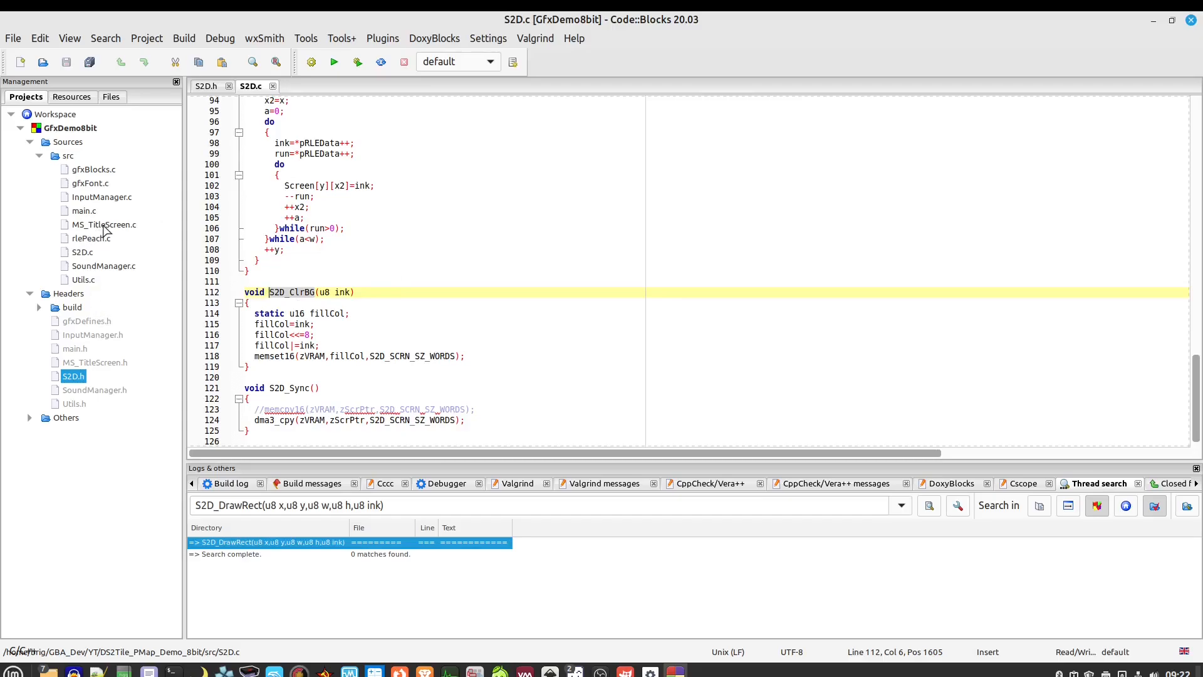
Open main.c, inspect the three S2D_SetColours palette lines including palPeach, then open gfxFont.c
{"action": "double_click", "coordinate": [84, 211]}
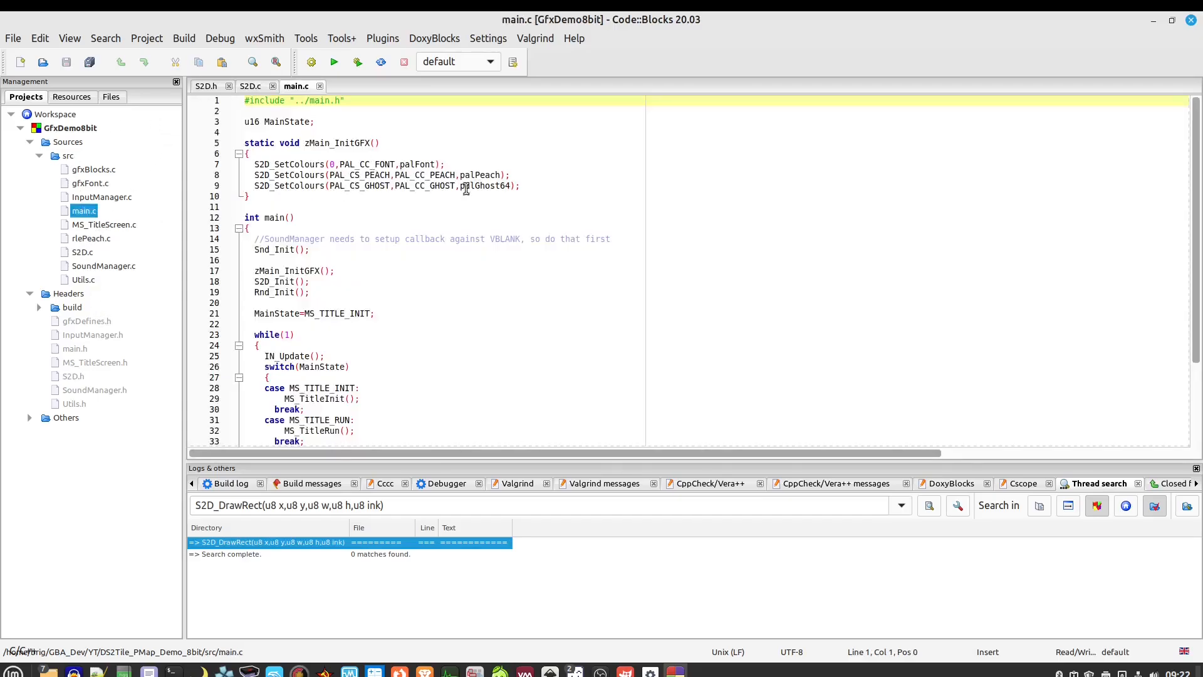
{"action": "left_click_drag", "start_coordinate": [536, 184], "coordinate": [218, 166]}
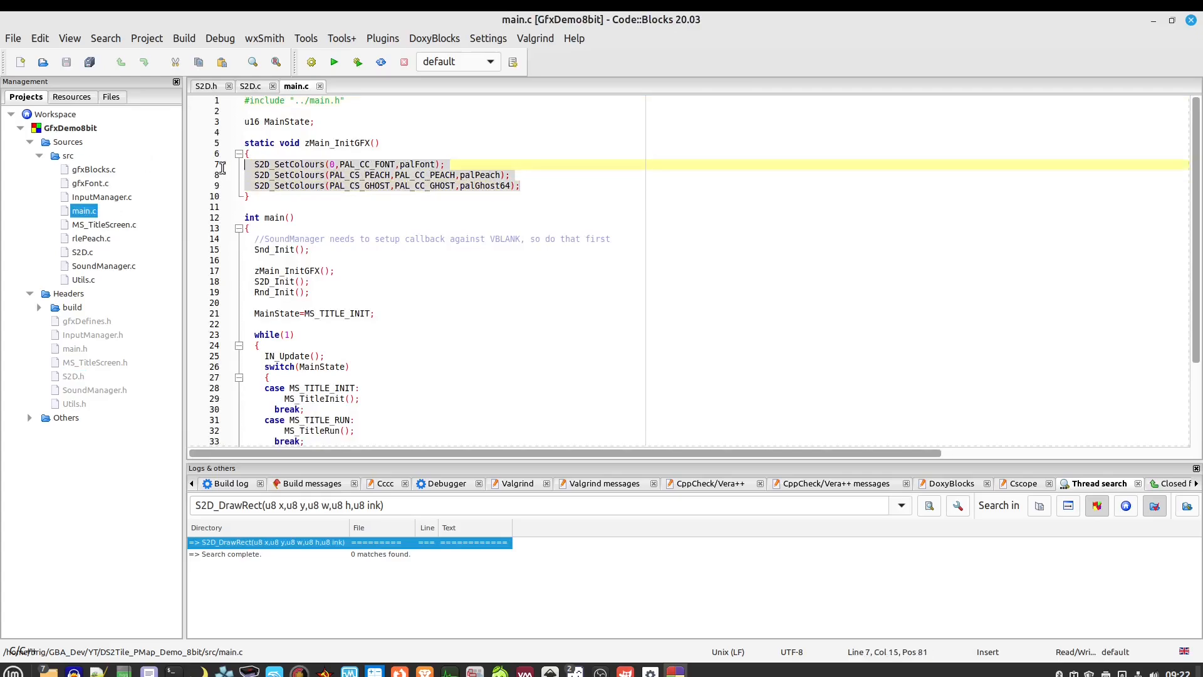
{"action": "left_click", "coordinate": [418, 164]}
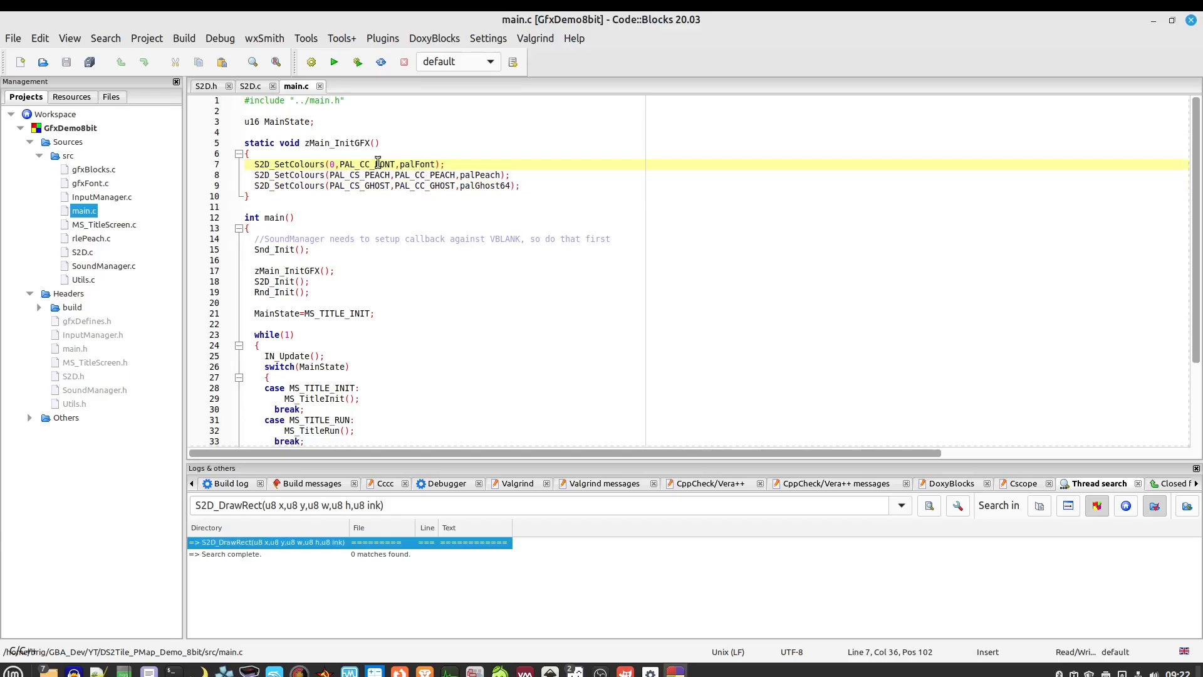
{"action": "key", "text": "Right"}
{"action": "key", "text": "Right"}
{"action": "key", "text": "Right"}
{"action": "key", "text": "Right"}
{"action": "key", "text": "Right"}
{"action": "left_click_drag", "start_coordinate": [517, 177], "coordinate": [403, 177]}
{"action": "left_click", "coordinate": [471, 176]}
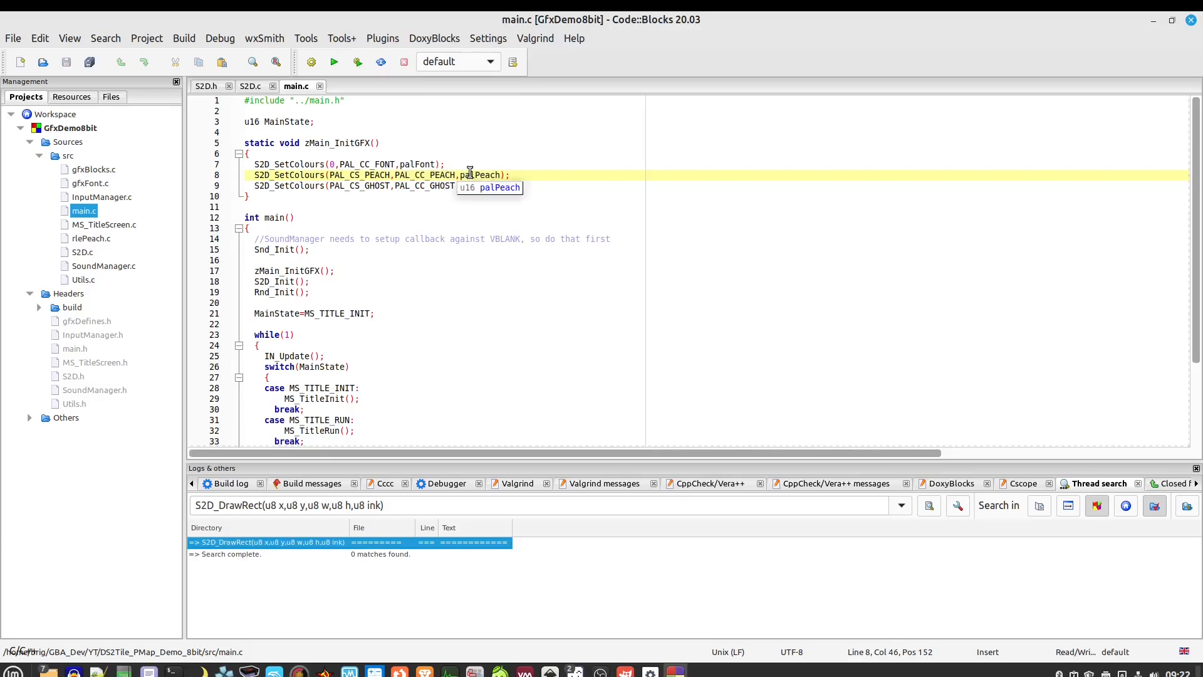
{"action": "left_click", "coordinate": [454, 164]}
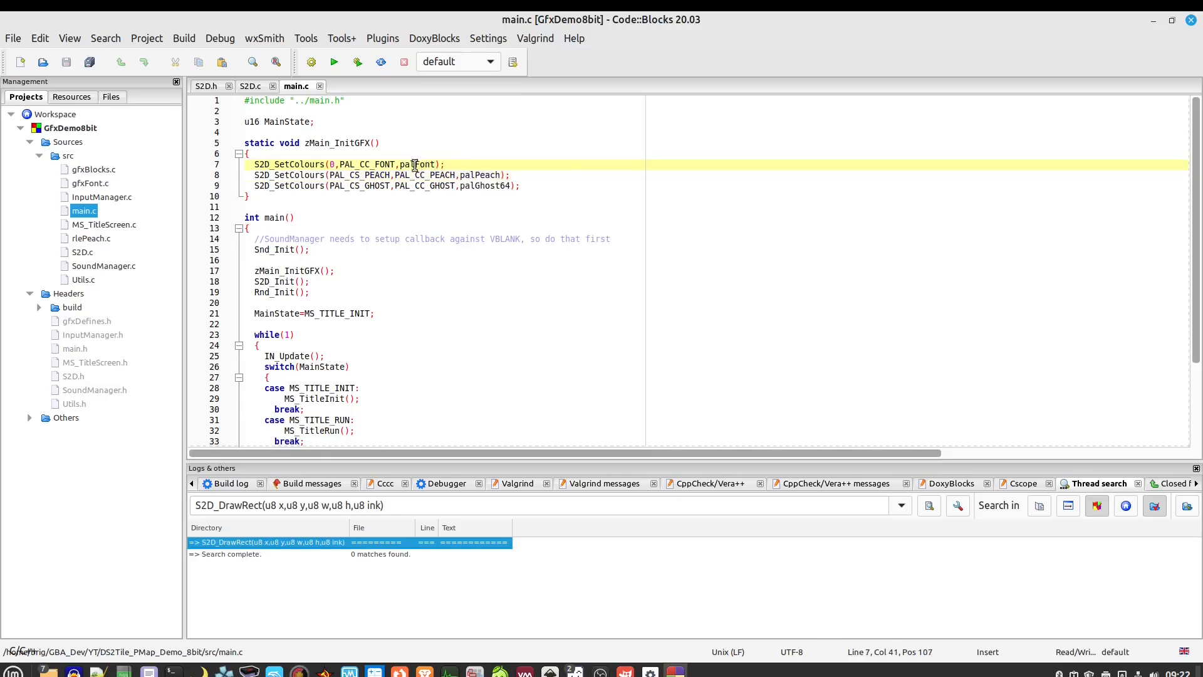
{"action": "double_click", "coordinate": [90, 183]}
Close gfxFont.c, look over S2D_BlitRLE in S2D.c, and open MS_TitleScreen.c
{"action": "scroll", "coordinate": [379, 238], "scroll_direction": "down", "scroll_amount": 10}
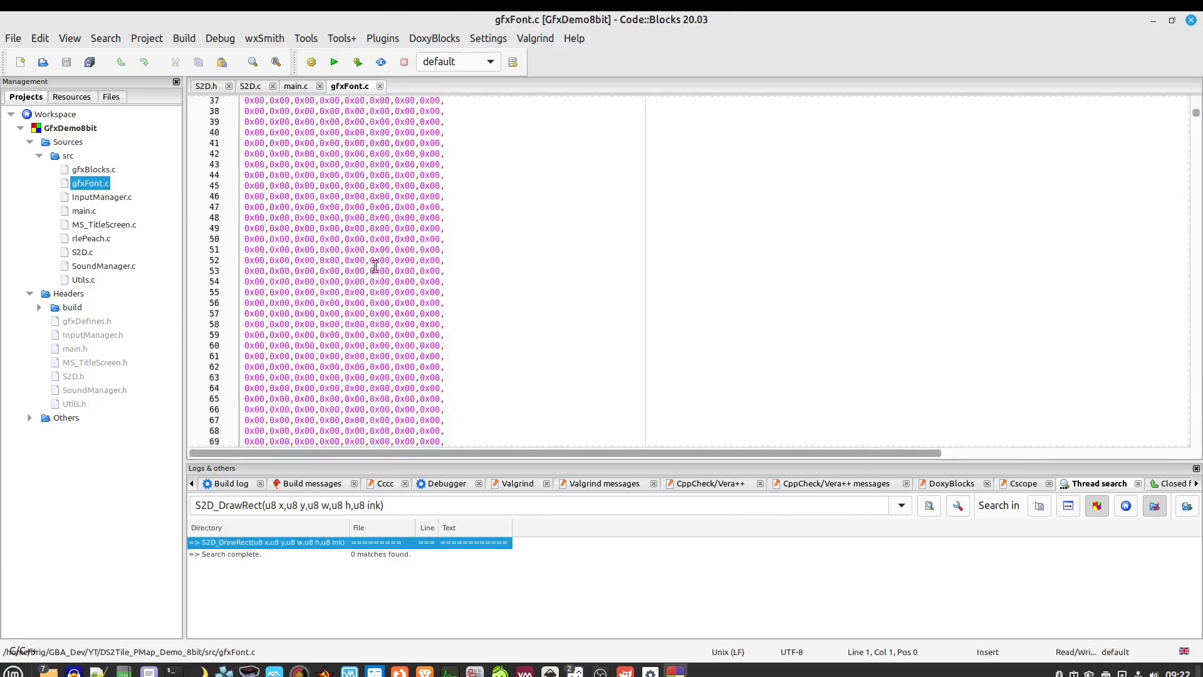
{"action": "scroll", "coordinate": [380, 241], "scroll_direction": "up", "scroll_amount": 10}
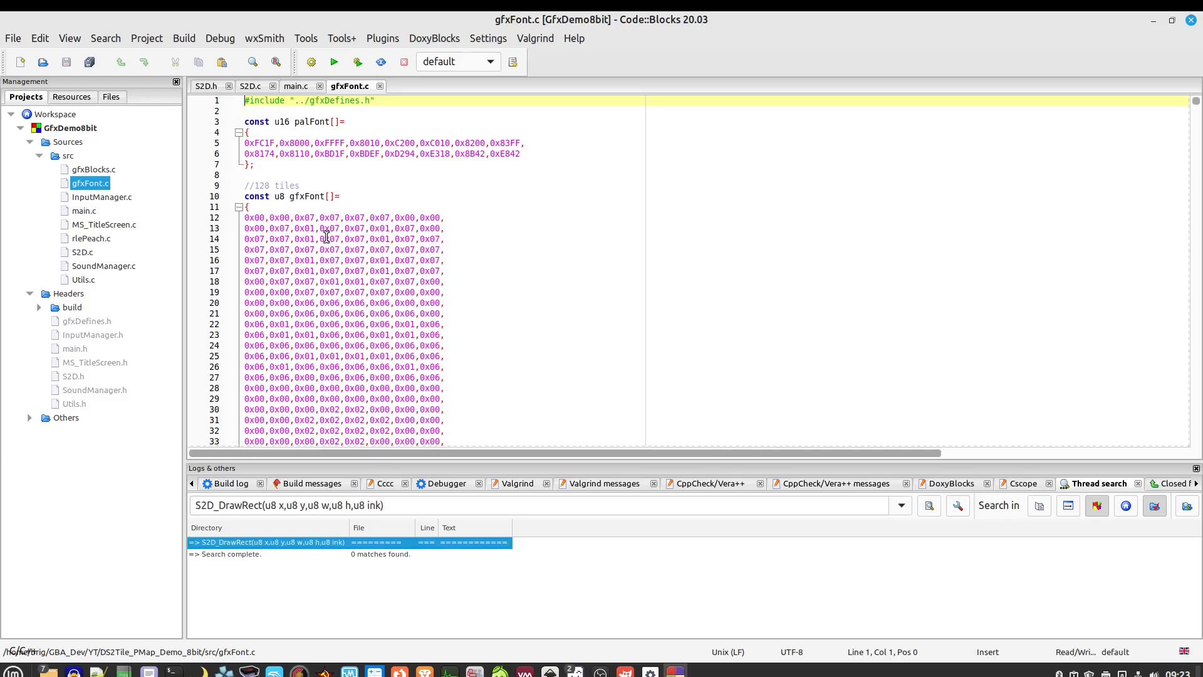
{"action": "left_click", "coordinate": [380, 85]}
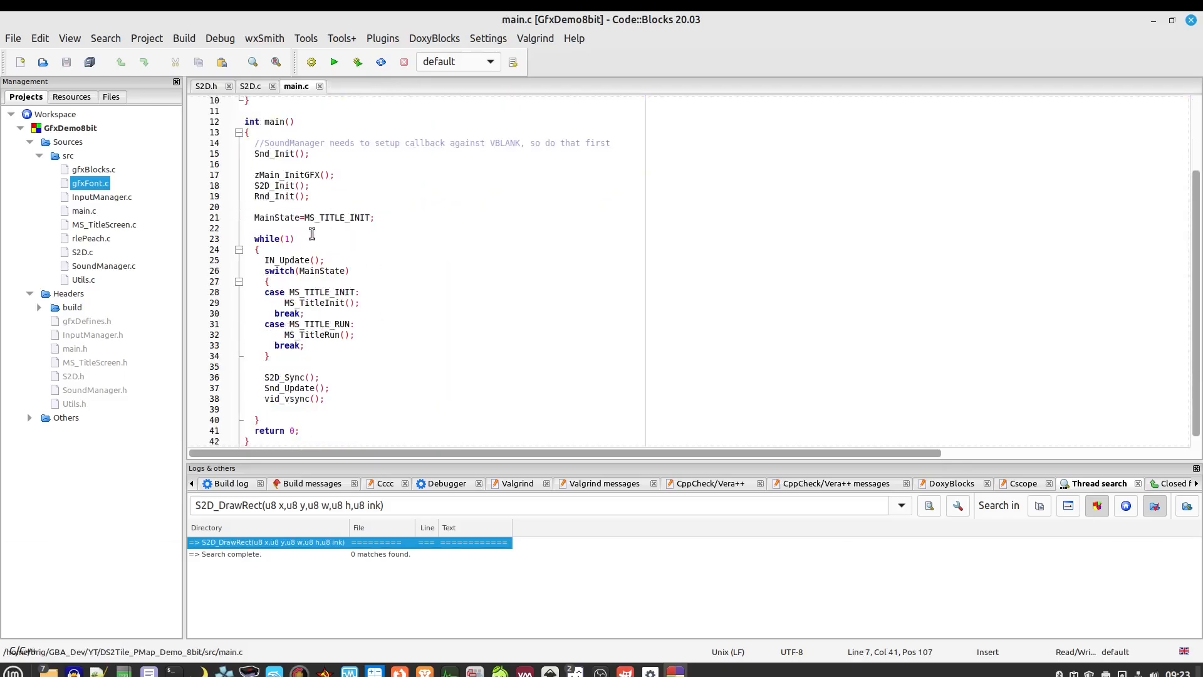
{"action": "left_click", "coordinate": [251, 87]}
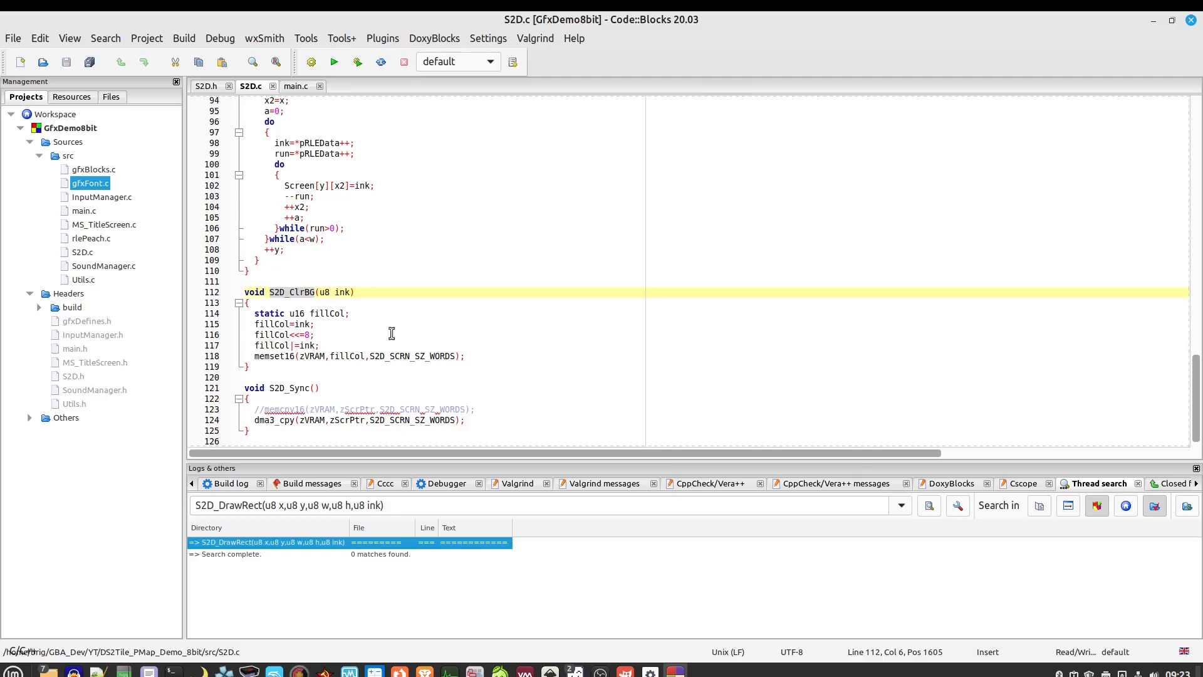
{"action": "scroll", "coordinate": [332, 276], "scroll_direction": "up", "scroll_amount": 4}
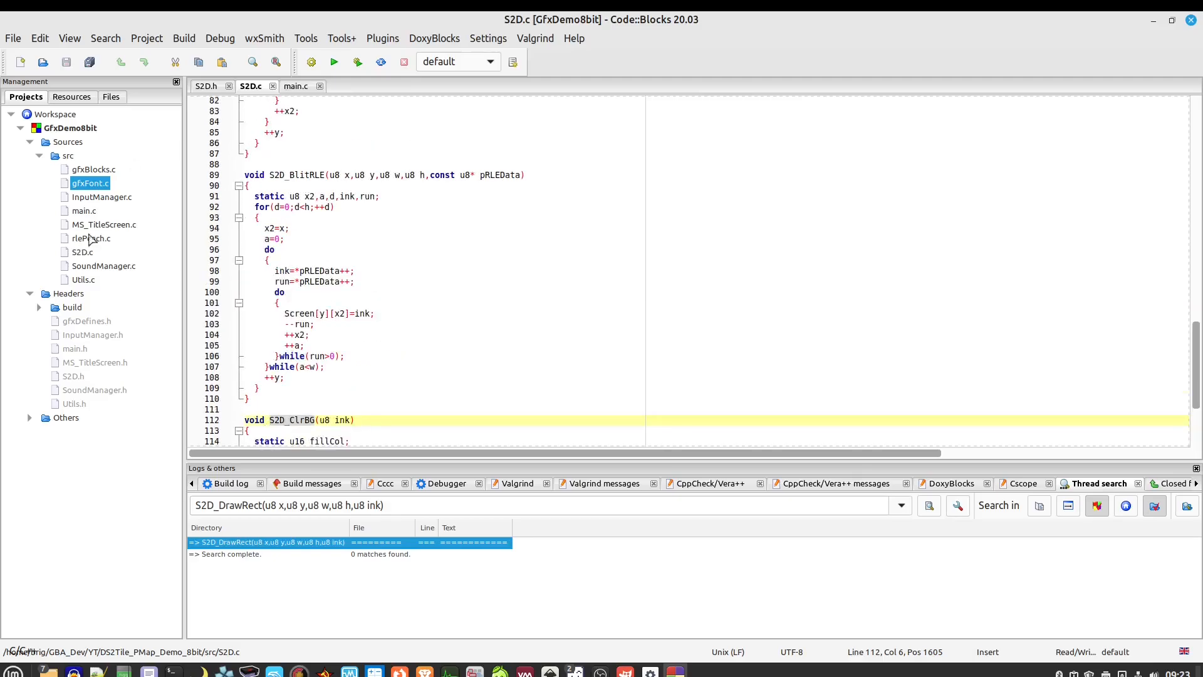
{"action": "double_click", "coordinate": [94, 224]}
{"action": "scroll", "coordinate": [363, 255], "scroll_direction": "down", "scroll_amount": 5}
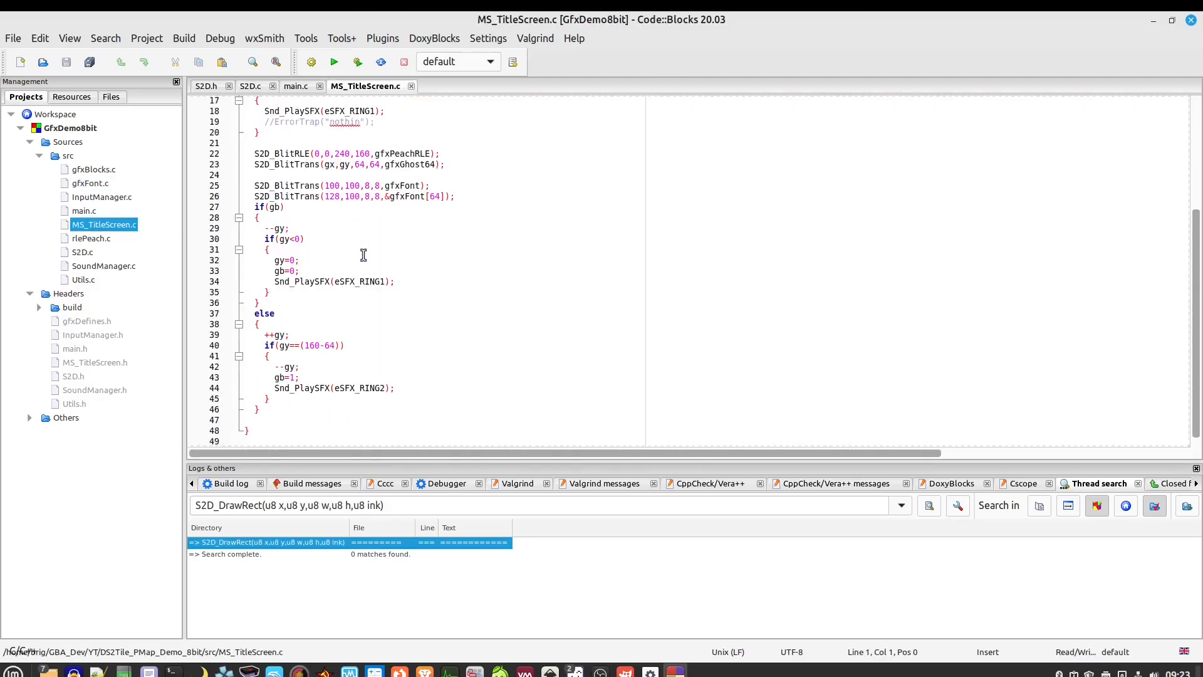
After the gfxFont[64] blit, add a for(u8 x=0;x<240;x+=8) loop with a braced body
{"action": "scroll", "coordinate": [460, 225], "scroll_direction": "up", "scroll_amount": 1}
{"action": "left_click", "coordinate": [473, 227]}
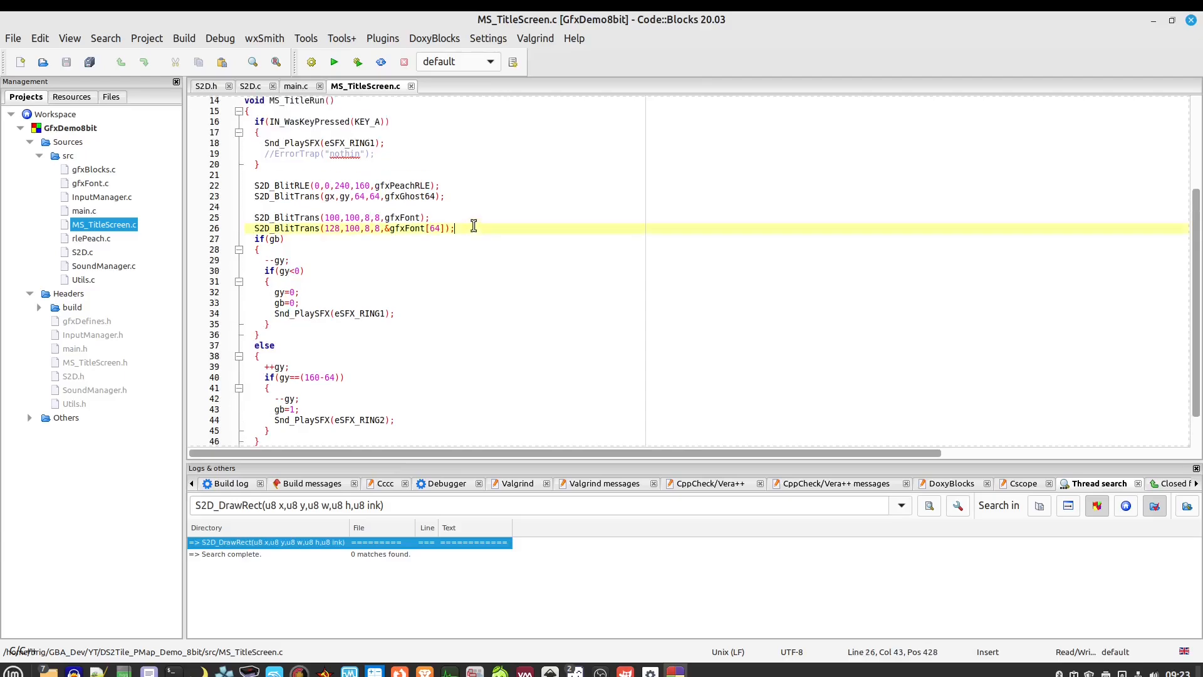
{"action": "key", "text": "Return"}
{"action": "key", "text": "Return"}
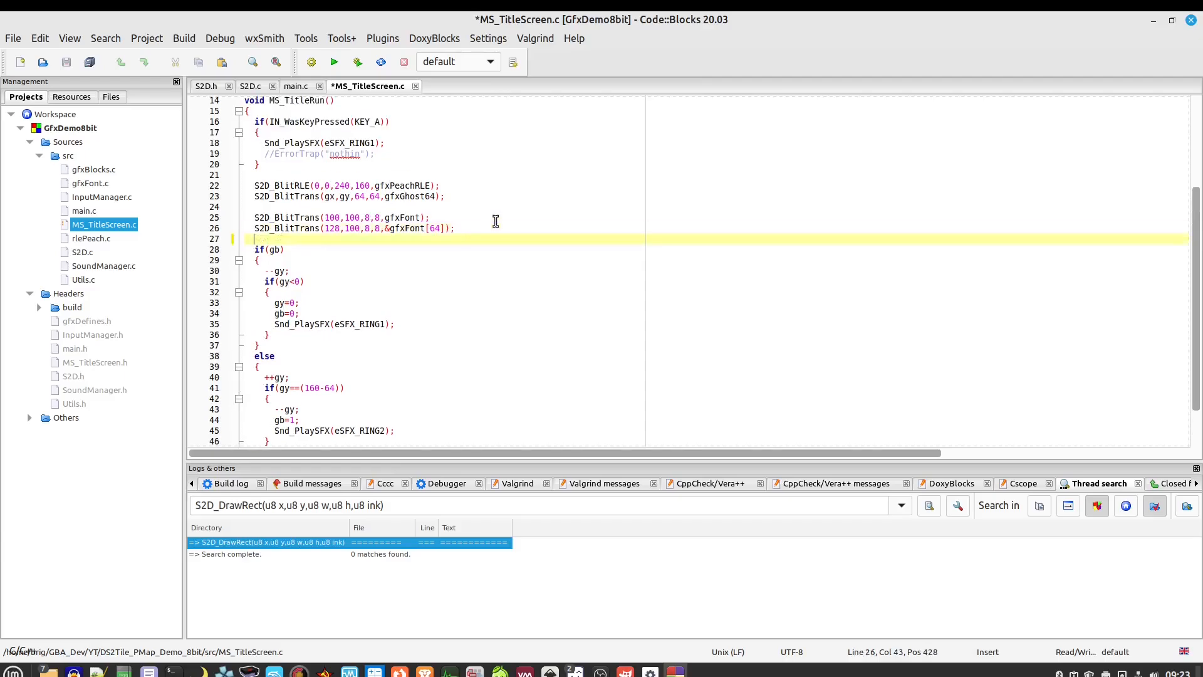
{"action": "type", "text": "for("}
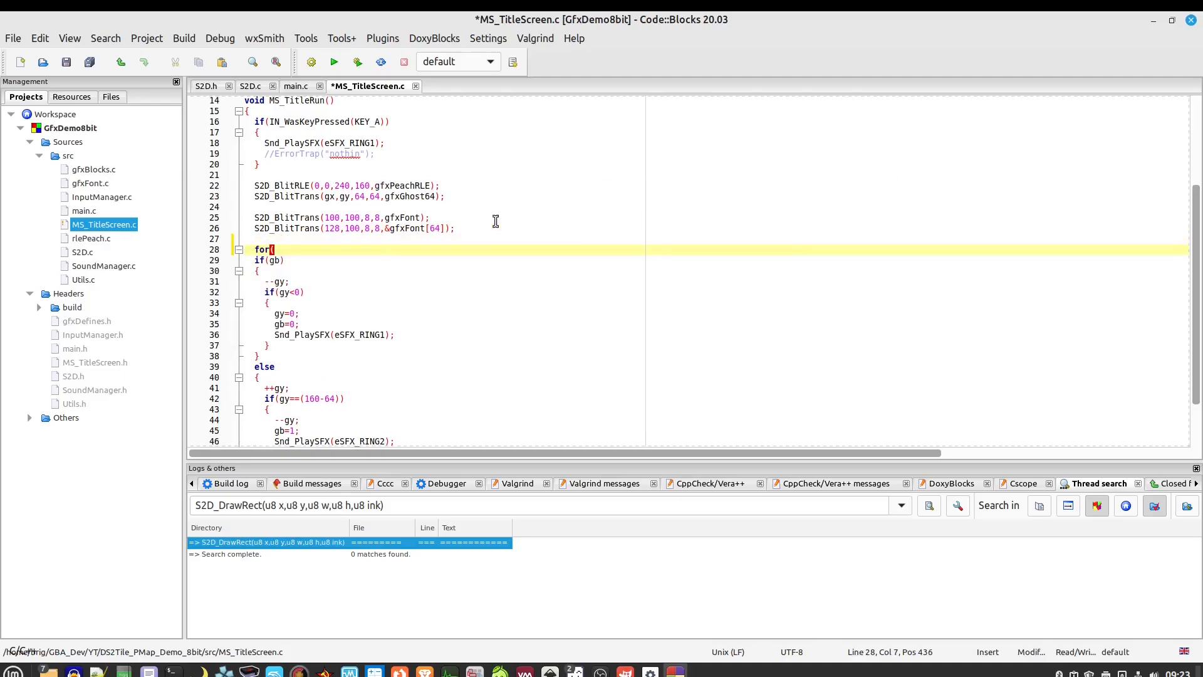
{"action": "type", "text": "u8 x=0;x<240;x+=8)"}
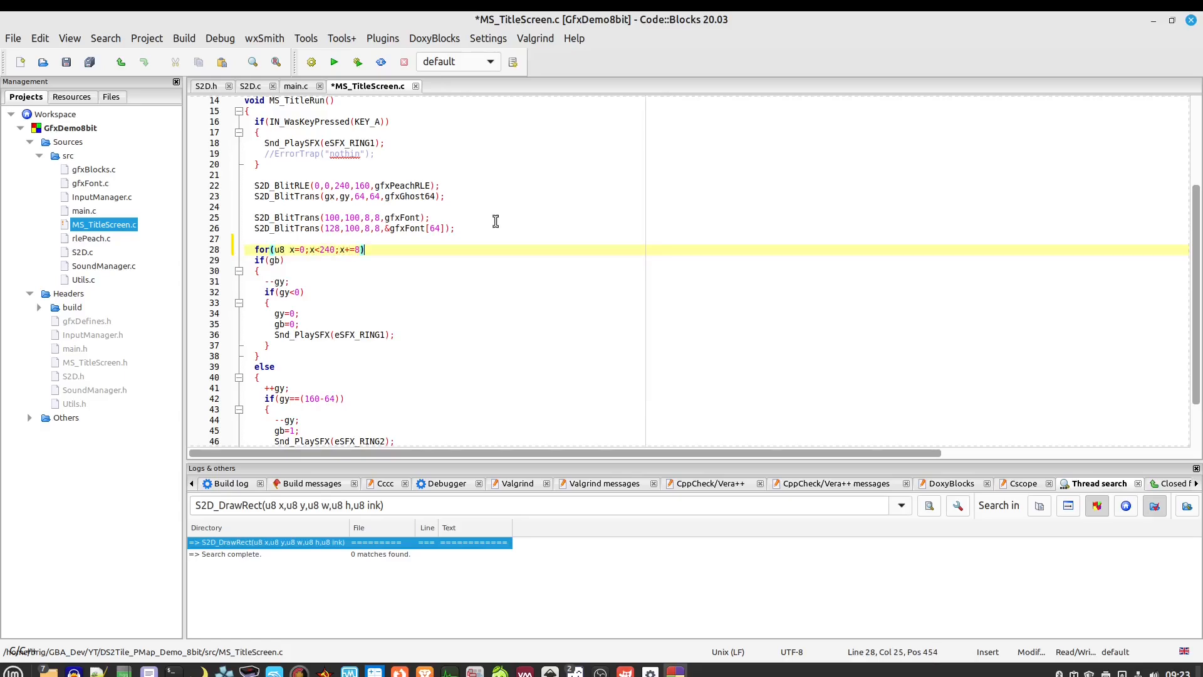
{"action": "key", "text": "Return"}
{"action": "type", "text": "{"}
{"action": "key", "text": "Return"}
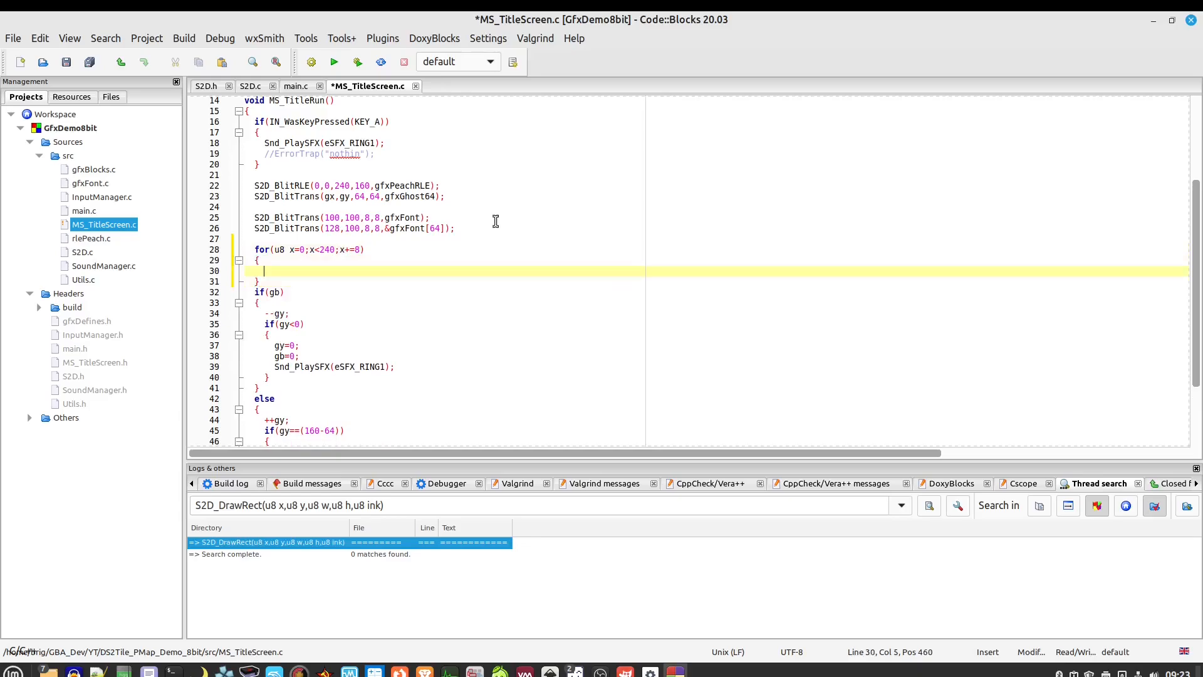
Inside the loop, call S2D_Blit(x,9,8,8,&gfxFont[128]);
{"action": "type", "text": "S2D"}
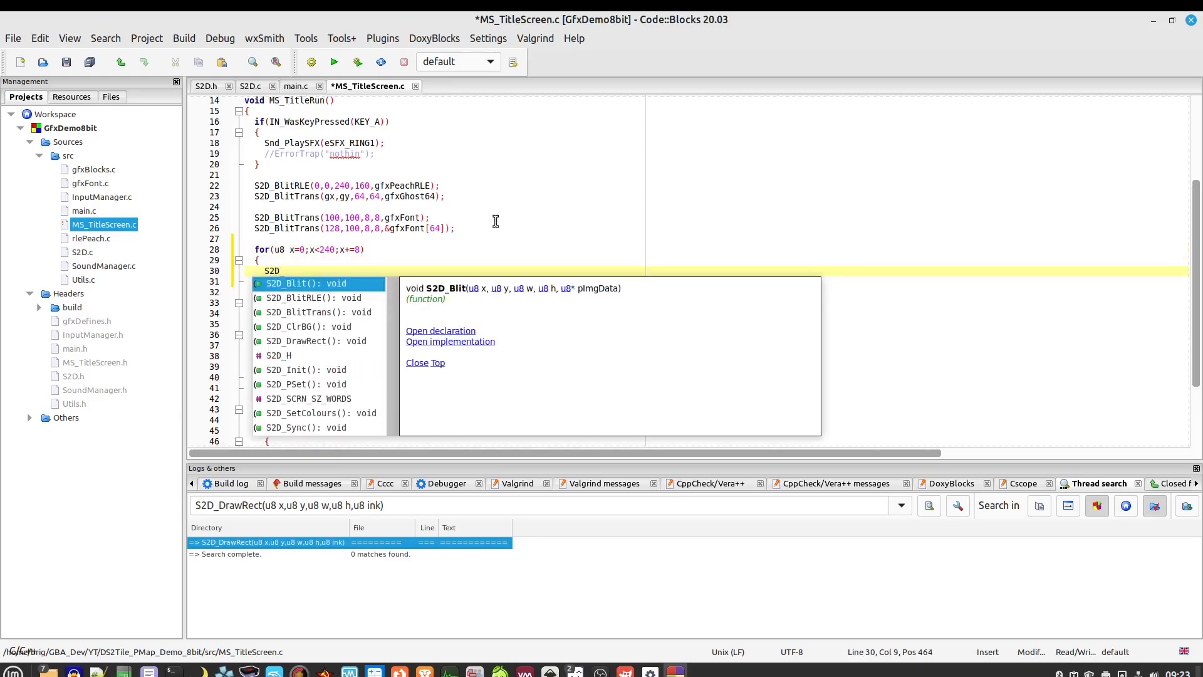
{"action": "type", "text": "_"}
{"action": "key", "text": "Return"}
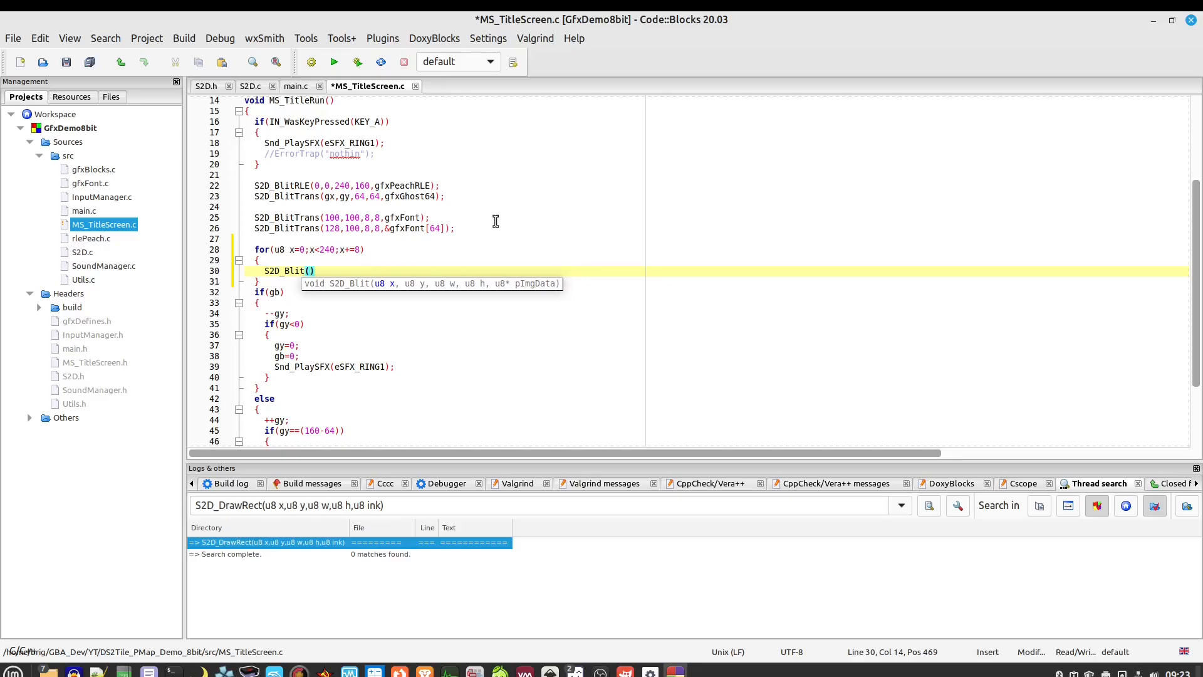
{"action": "type", "text": "x,"}
{"action": "type", "text": "9,"}
{"action": "type", "text": "8,8"}
{"action": "type", "text": ","}
{"action": "type", "text": "&gfx"}
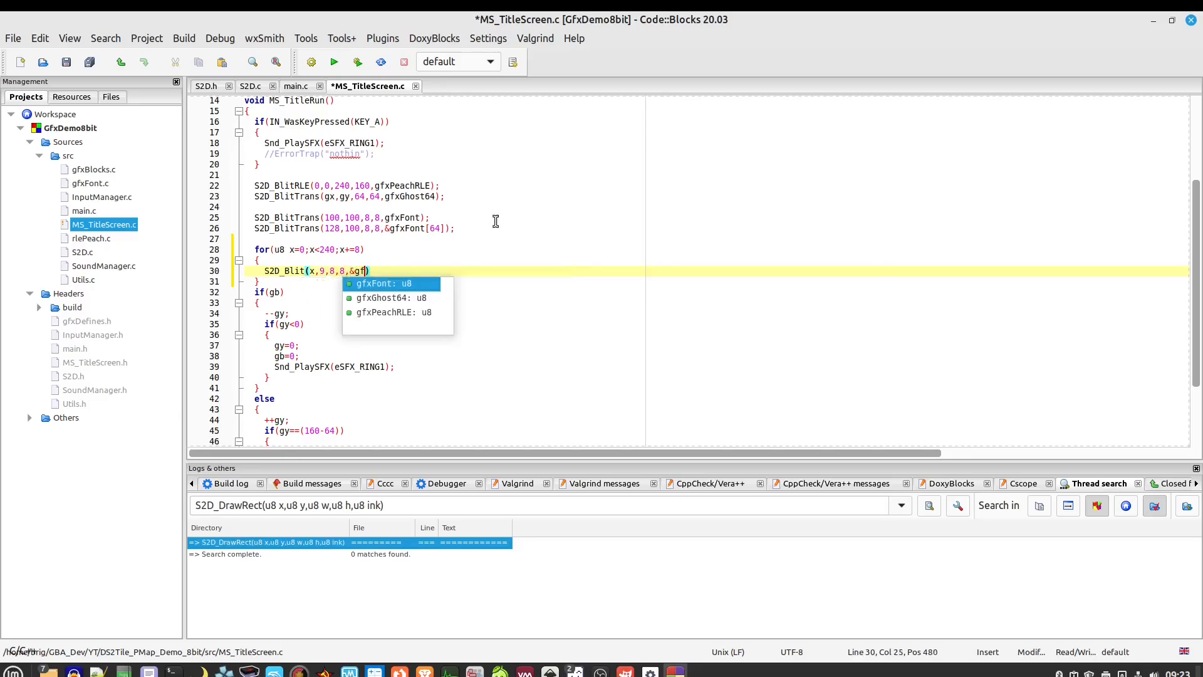
{"action": "key", "text": "Return"}
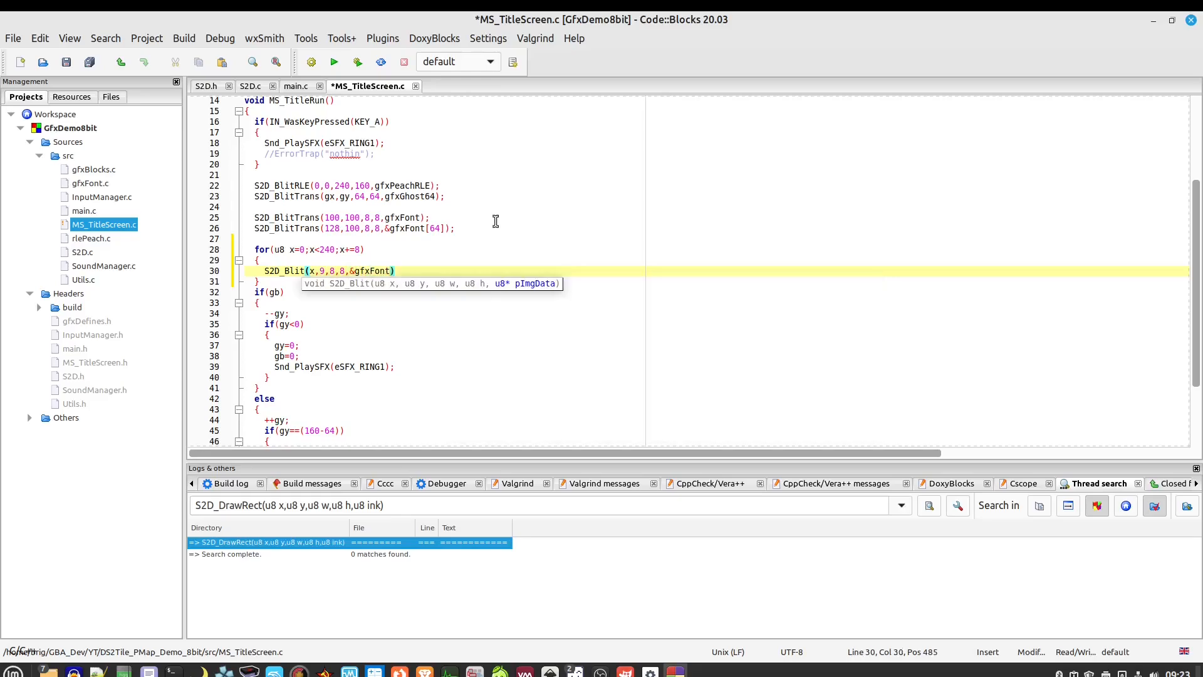
{"action": "type", "text": "["}
{"action": "type", "text": "128]);"}
{"action": "left_click", "coordinate": [438, 228]}
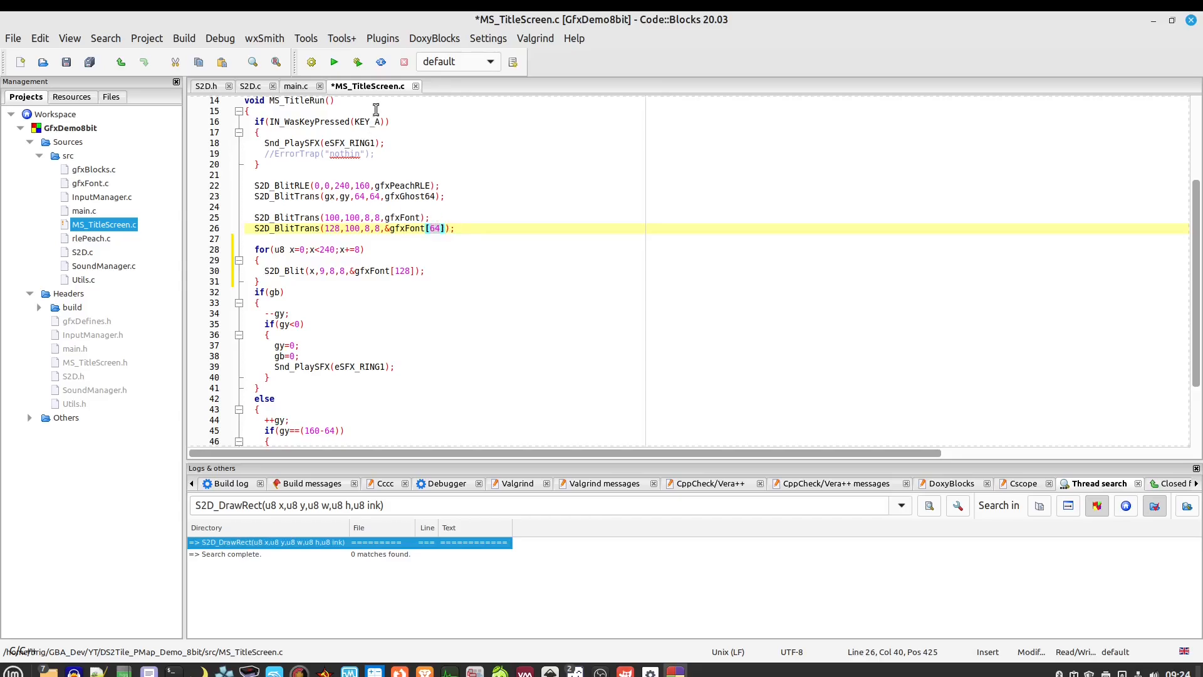
{"action": "scroll", "coordinate": [398, 147], "scroll_direction": "up", "scroll_amount": 3}
Declare u8 tileID; and u8* pImg=&gfxFont at the top of MS_TitleRun
{"action": "left_click", "coordinate": [401, 206]}
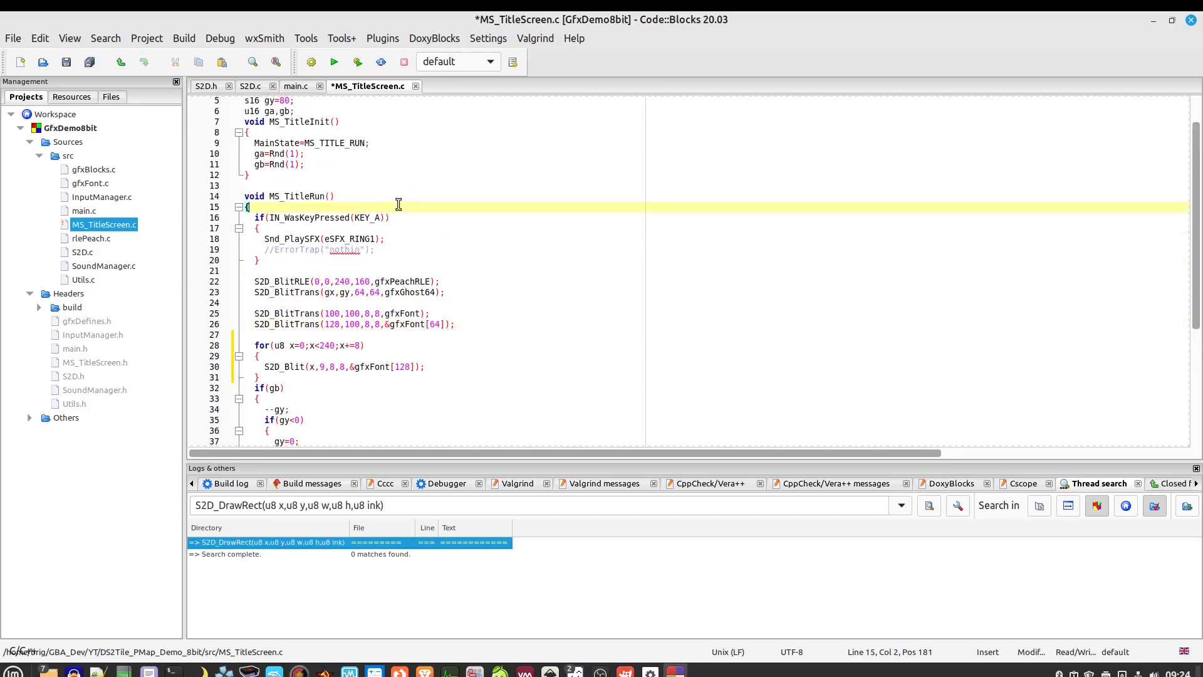
{"action": "key", "text": "Return"}
{"action": "type", "text": "u8 "}
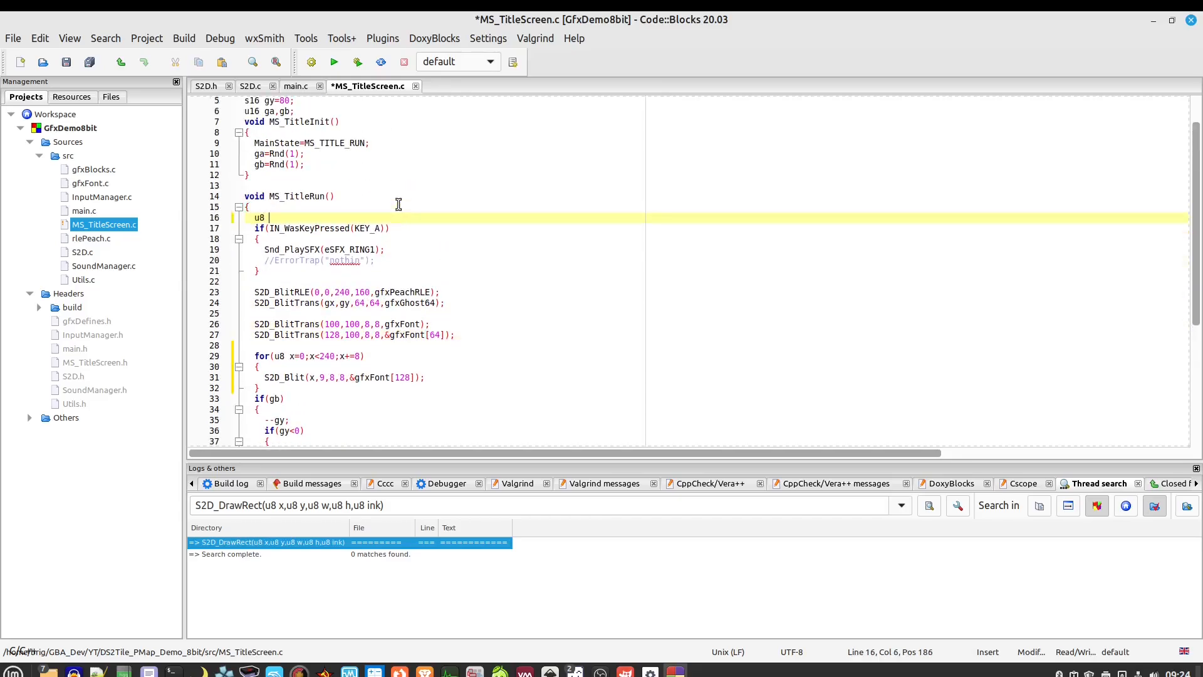
{"action": "type", "text": "tileID;"}
{"action": "key", "text": "Return"}
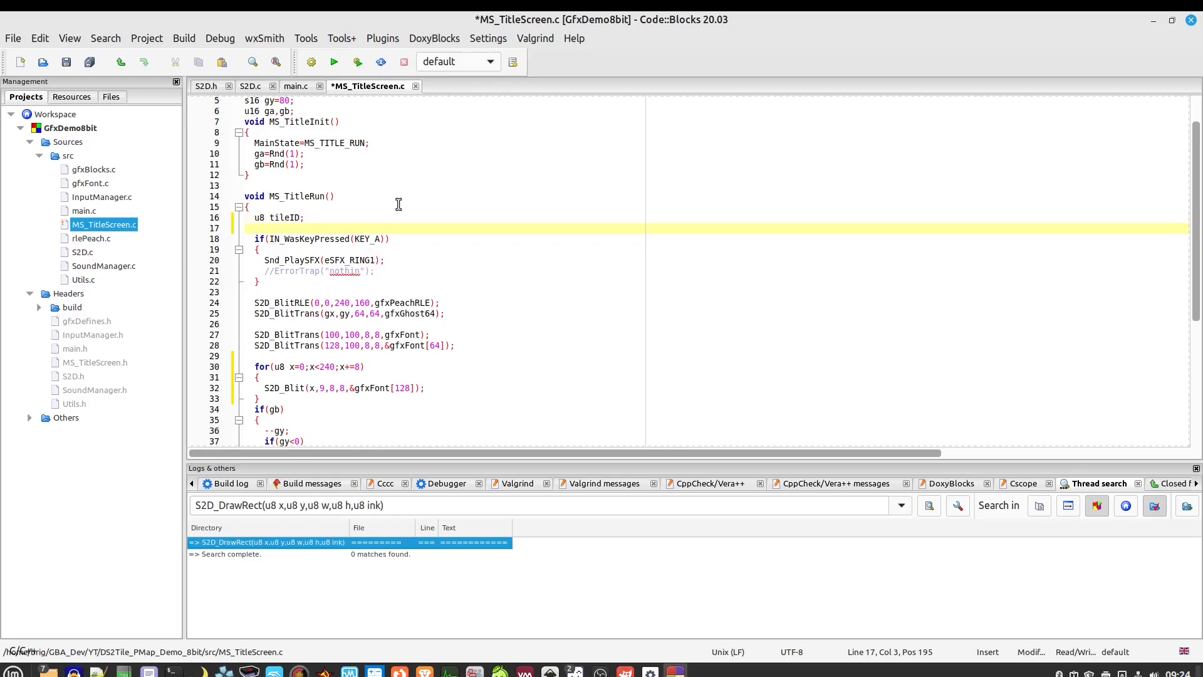
{"action": "type", "text": "u8*"}
{"action": "type", "text": "pImg=&gfx"}
{"action": "key", "text": "Return"}
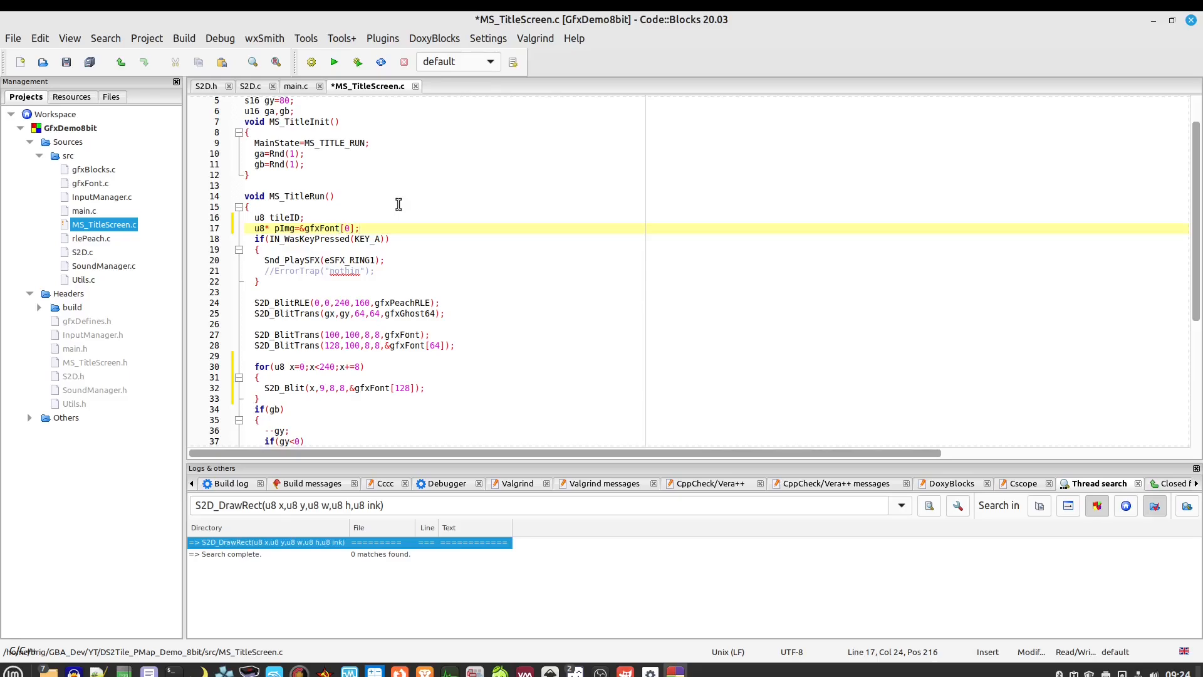
{"action": "key", "text": "Return"}
Make the loop's blit draw from pImg and advance pImg by 64 per tile
{"action": "key", "text": "Down"}
{"action": "key", "text": "Down"}
{"action": "key", "text": "Down"}
{"action": "key", "text": "Down"}
{"action": "key", "text": "Down"}
{"action": "key", "text": "Down"}
{"action": "key", "text": "Down"}
{"action": "key", "text": "Down"}
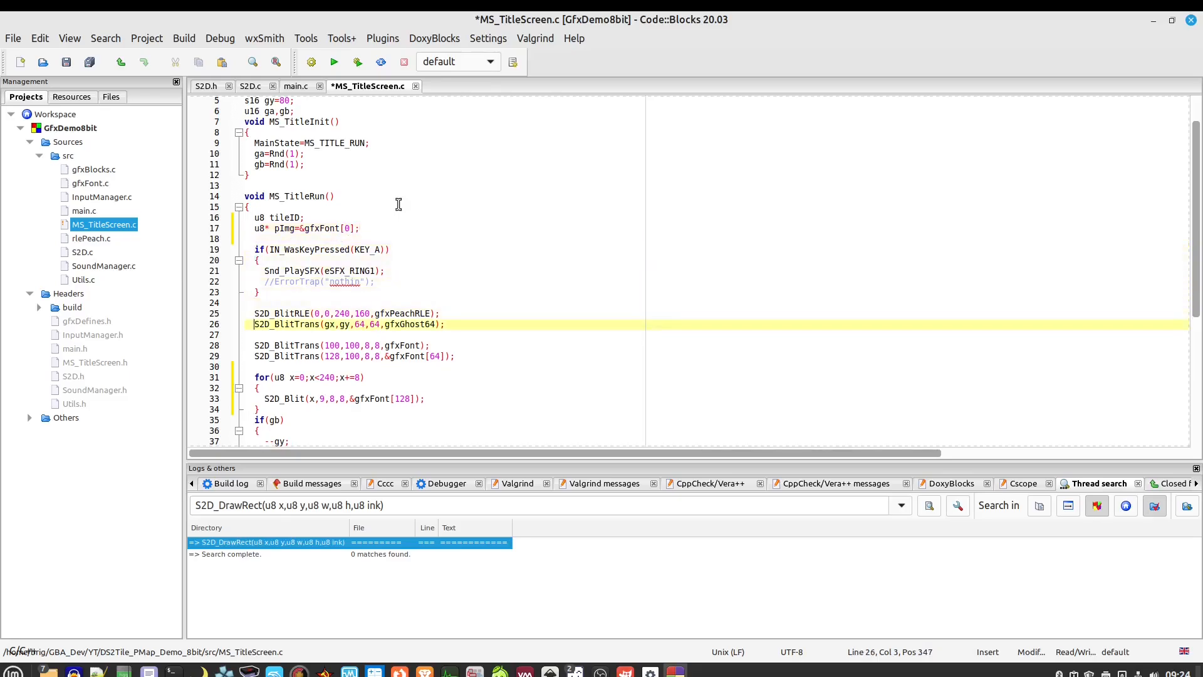
{"action": "key", "text": "Down"}
{"action": "key", "text": "Down"}
{"action": "key", "text": "Down"}
{"action": "key", "text": "Down"}
{"action": "key", "text": "Down"}
{"action": "key", "text": "Down"}
{"action": "key", "text": "Down"}
{"action": "key", "text": "End"}
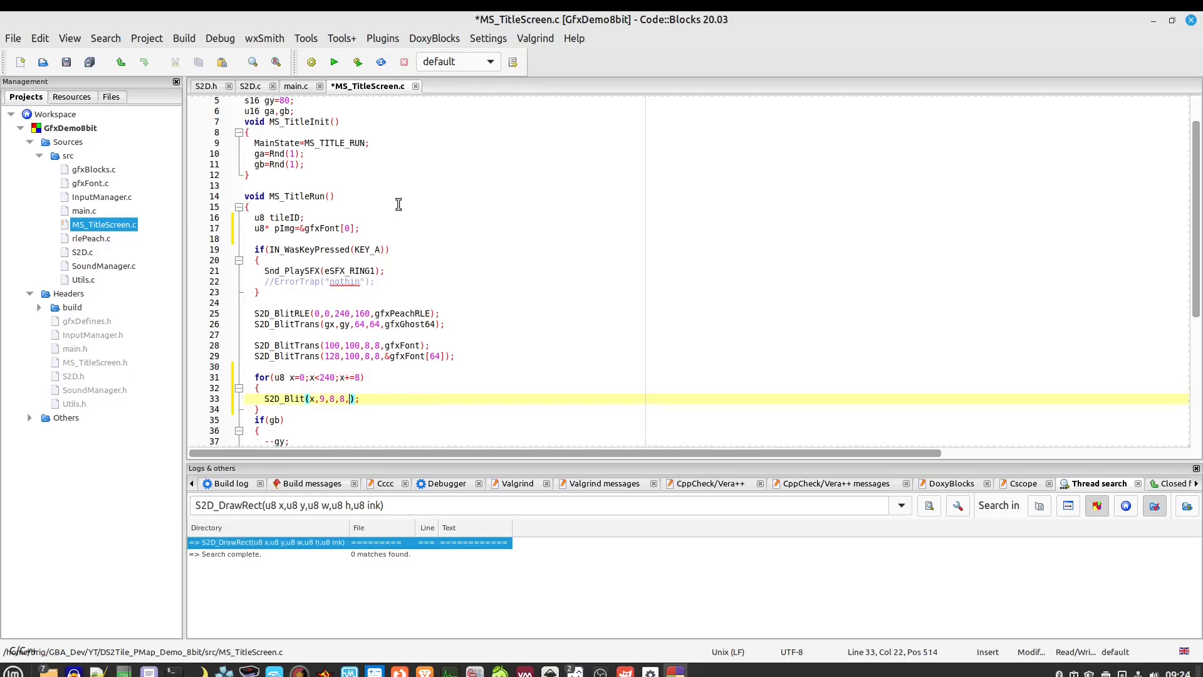
{"action": "key", "text": "Return"}
{"action": "key", "text": "Return"}
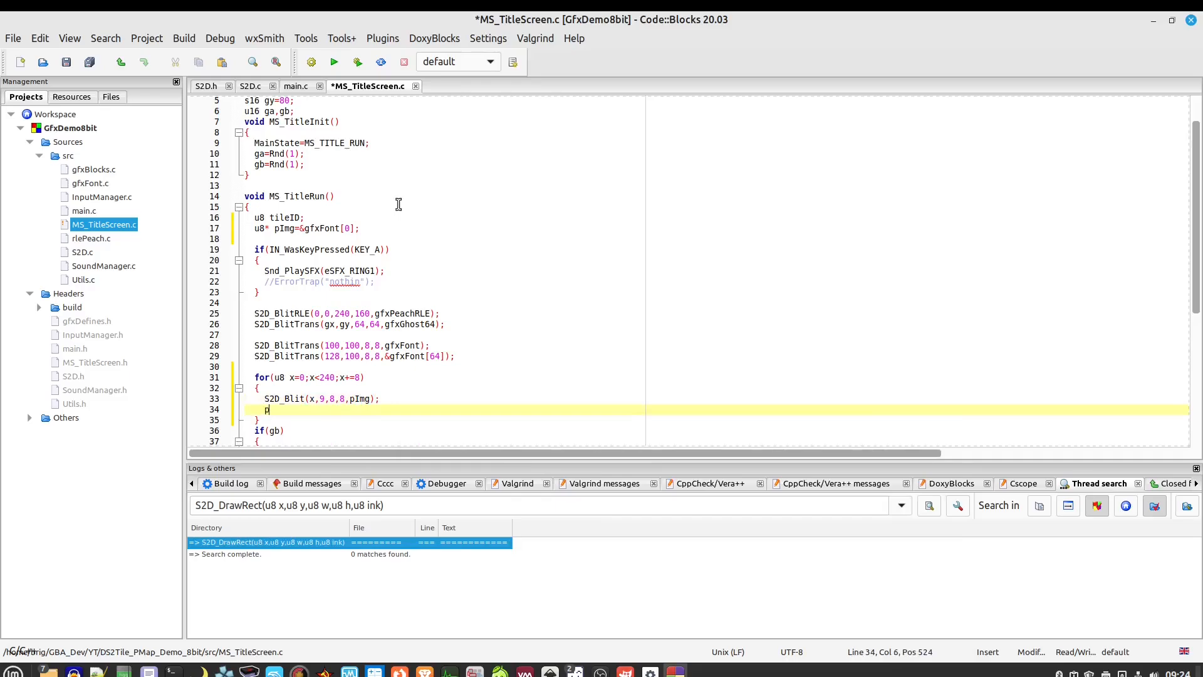
{"action": "type", "text": "pImg+=64;"}
{"action": "key", "text": "Return"}
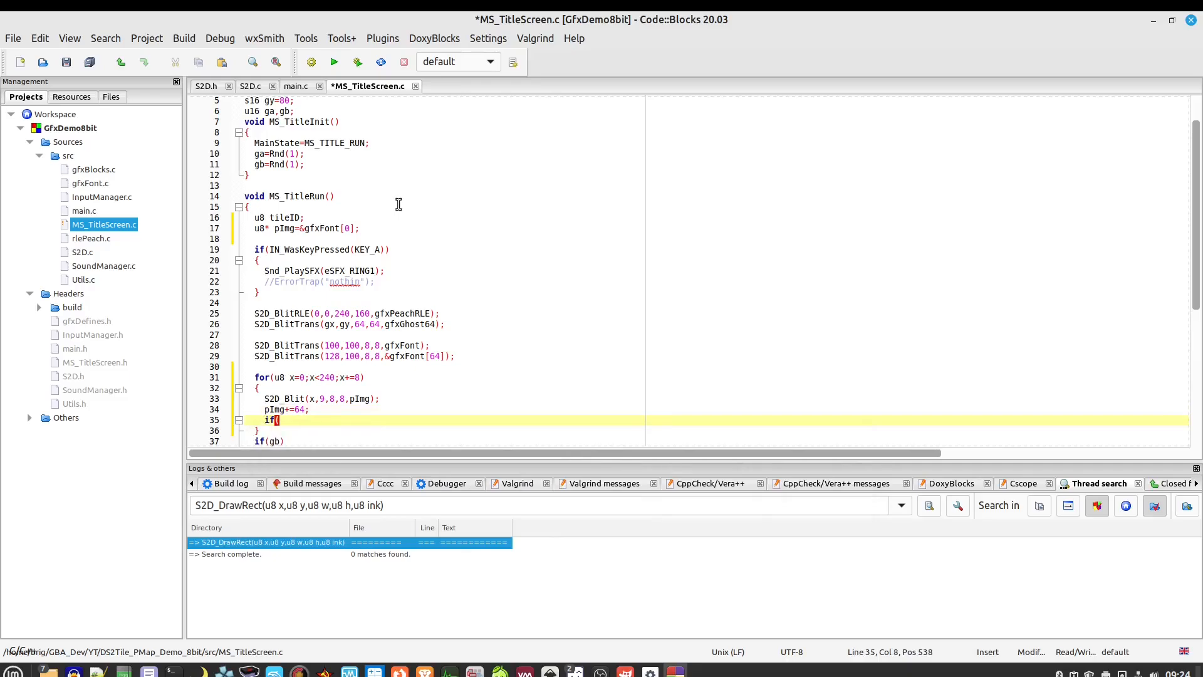
{"action": "type", "text": "if(pI"}
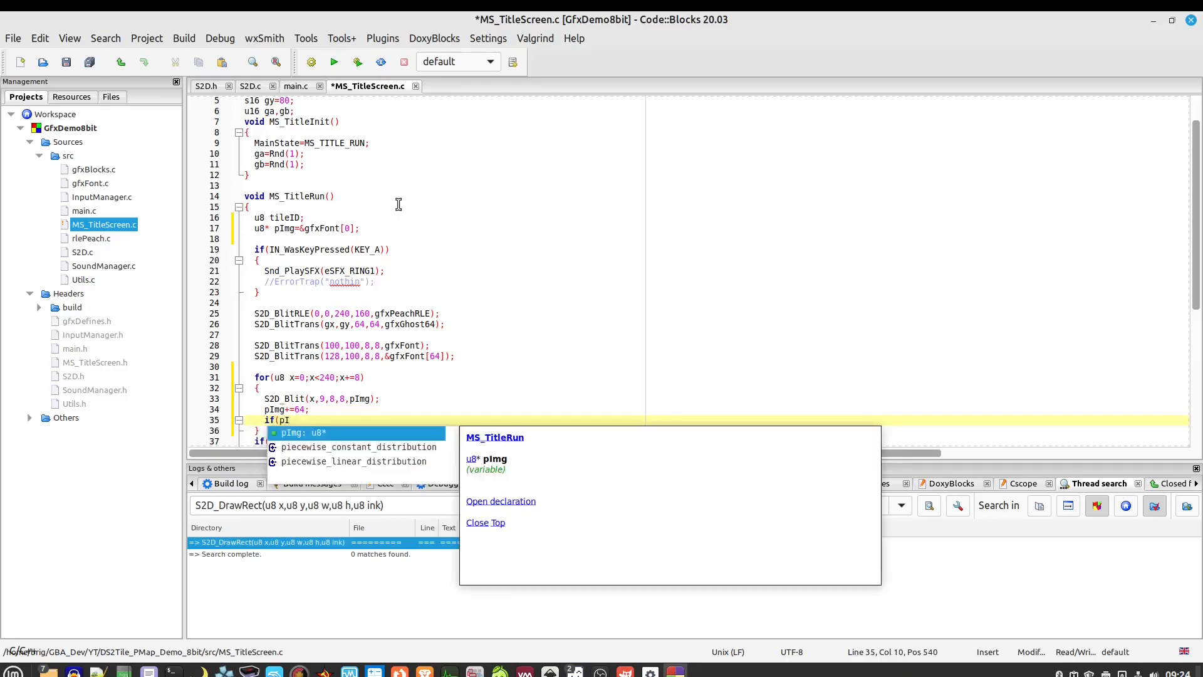
{"action": "key", "text": "BackSpace"}
{"action": "key", "text": "BackSpace"}
{"action": "key", "text": "BackSpace"}
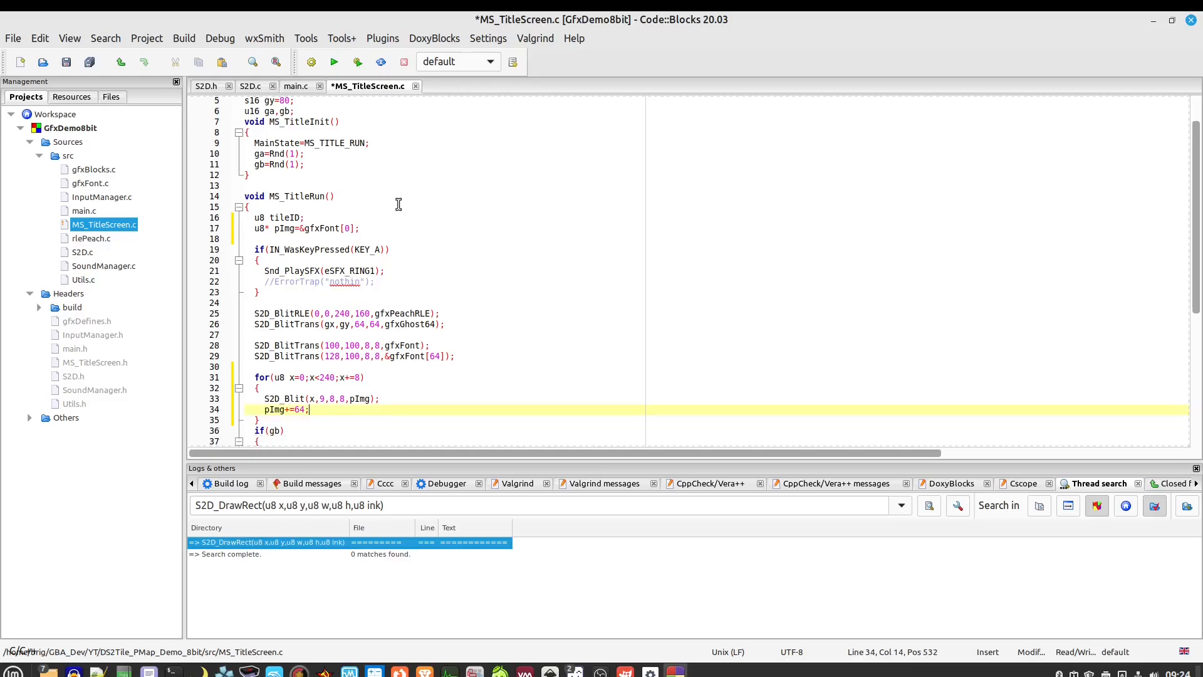
Build the project and launch DS2Tile_PMap_Demo_8bit.gba in mGBA from the file manager
{"action": "left_click", "coordinate": [311, 61]}
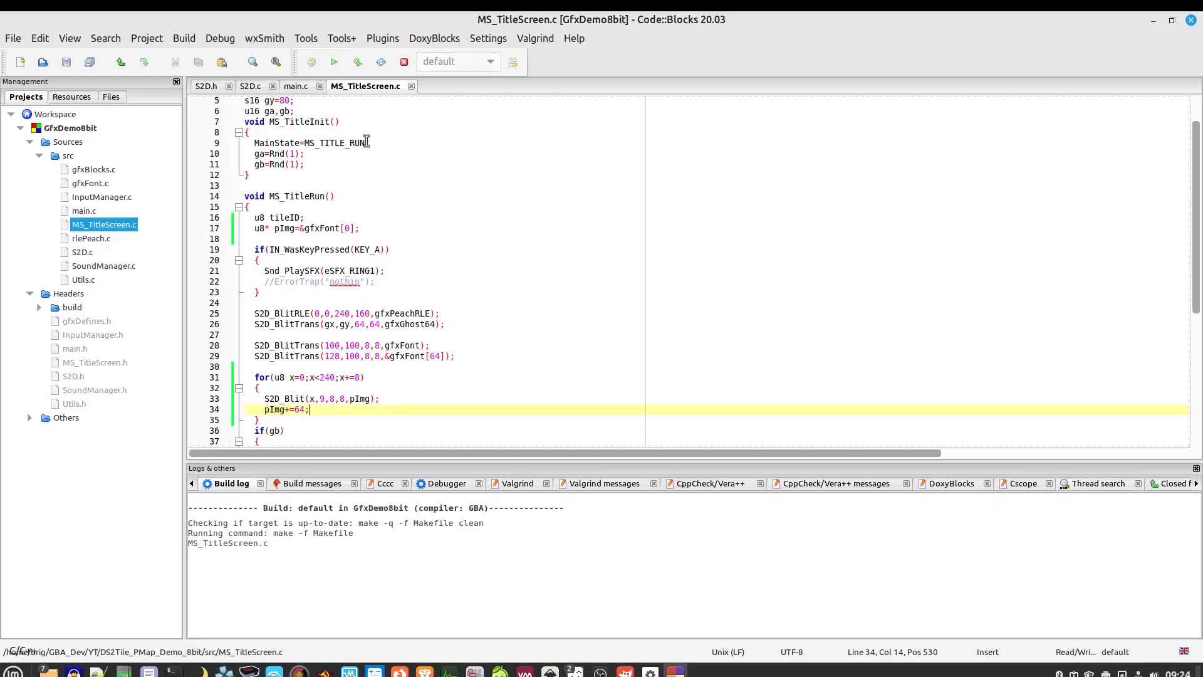
{"action": "key", "text": "alt+Tab"}
{"action": "key", "text": "alt+Tab"}
{"action": "key", "text": "alt+Tab"}
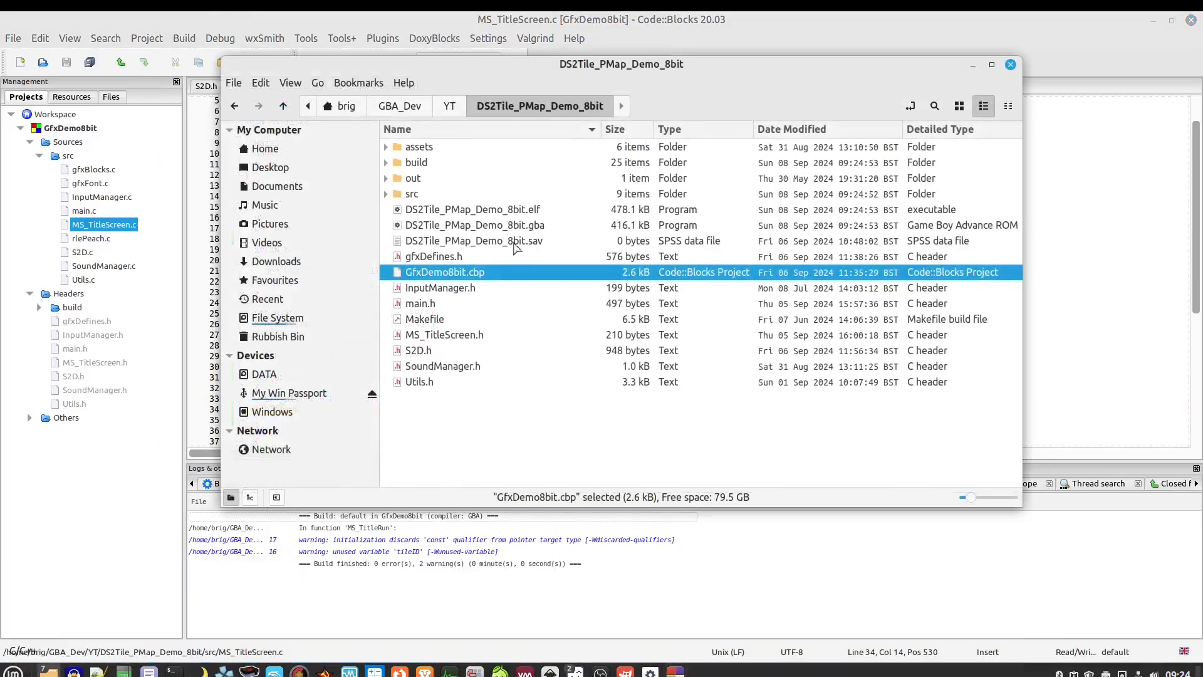
{"action": "left_click", "coordinate": [524, 227]}
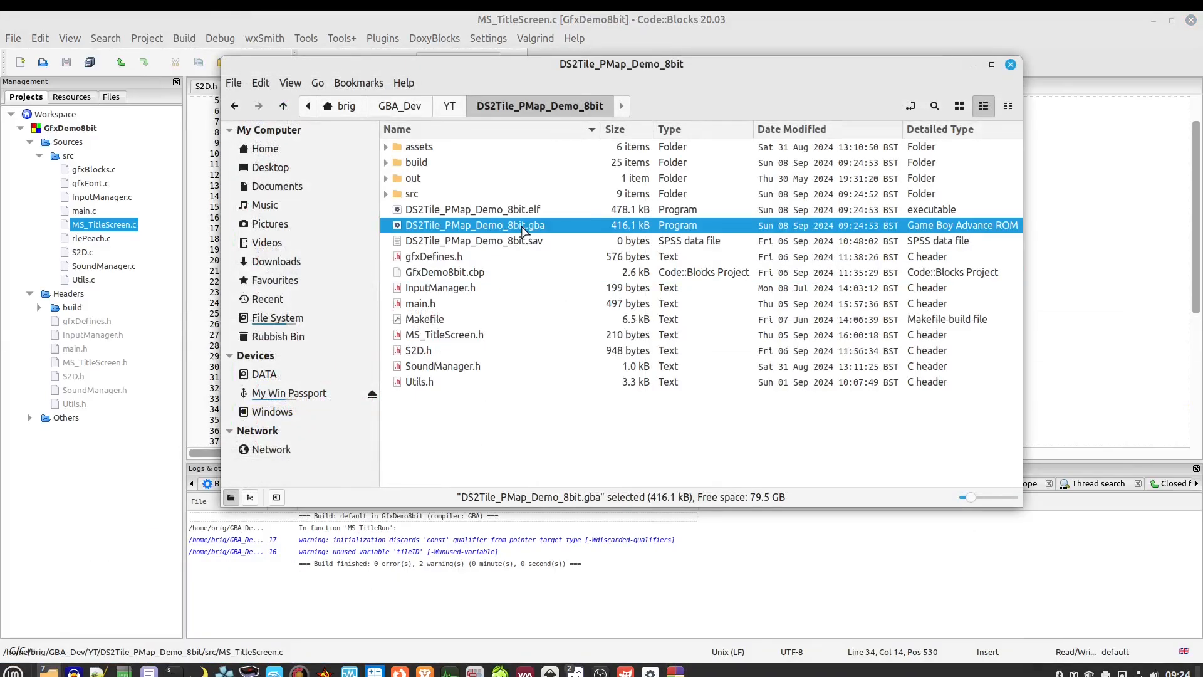
{"action": "double_click", "coordinate": [523, 227]}
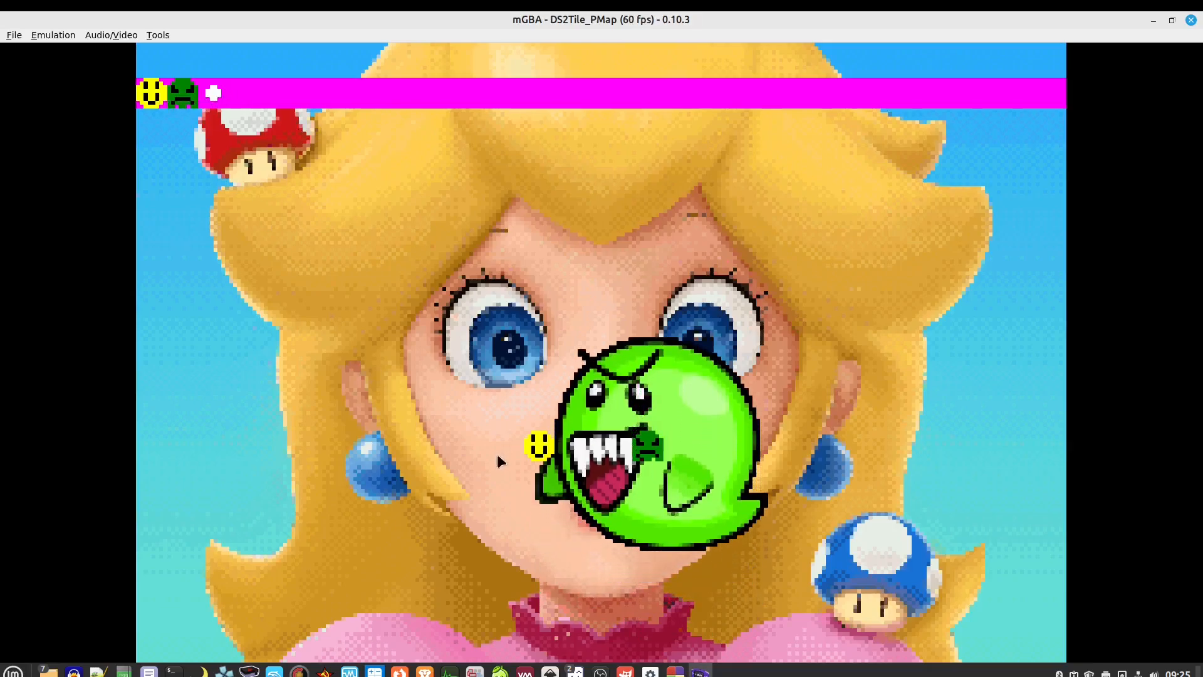
From the GfxConverter folder, view Font1b.png in LibreSprite and close it
{"action": "mouse_move", "coordinate": [48, 671]}
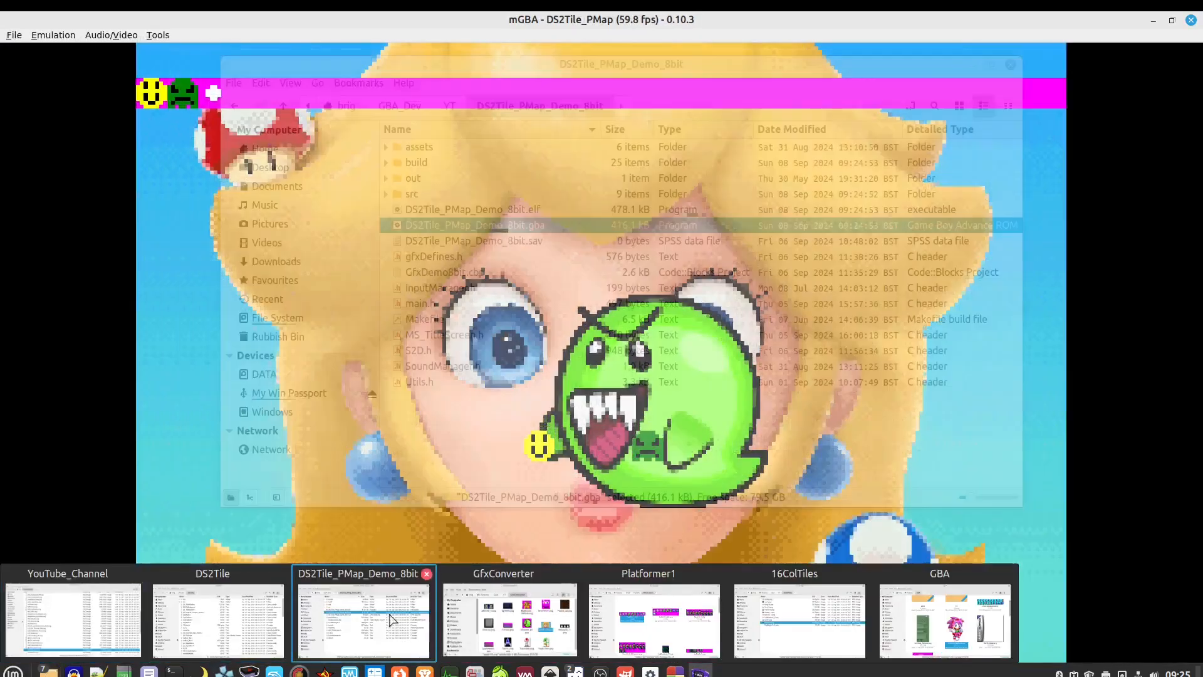
{"action": "left_click", "coordinate": [509, 620]}
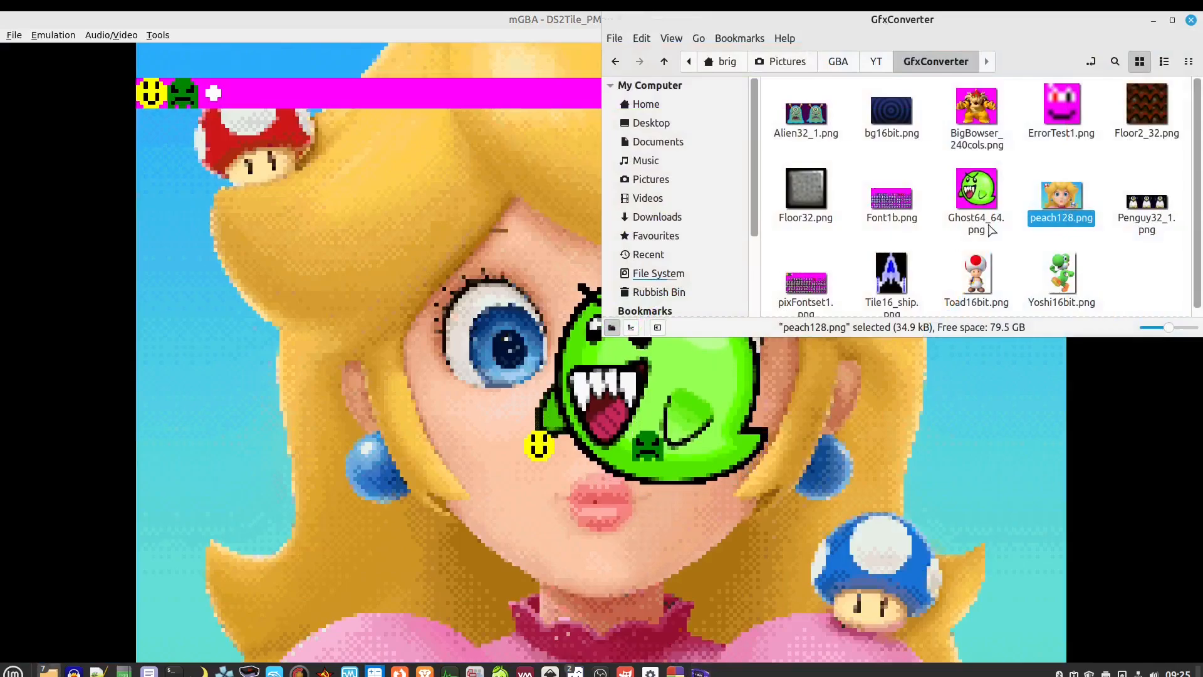
{"action": "left_click", "coordinate": [905, 218]}
{"action": "right_click", "coordinate": [906, 218]}
{"action": "mouse_move", "coordinate": [924, 232]}
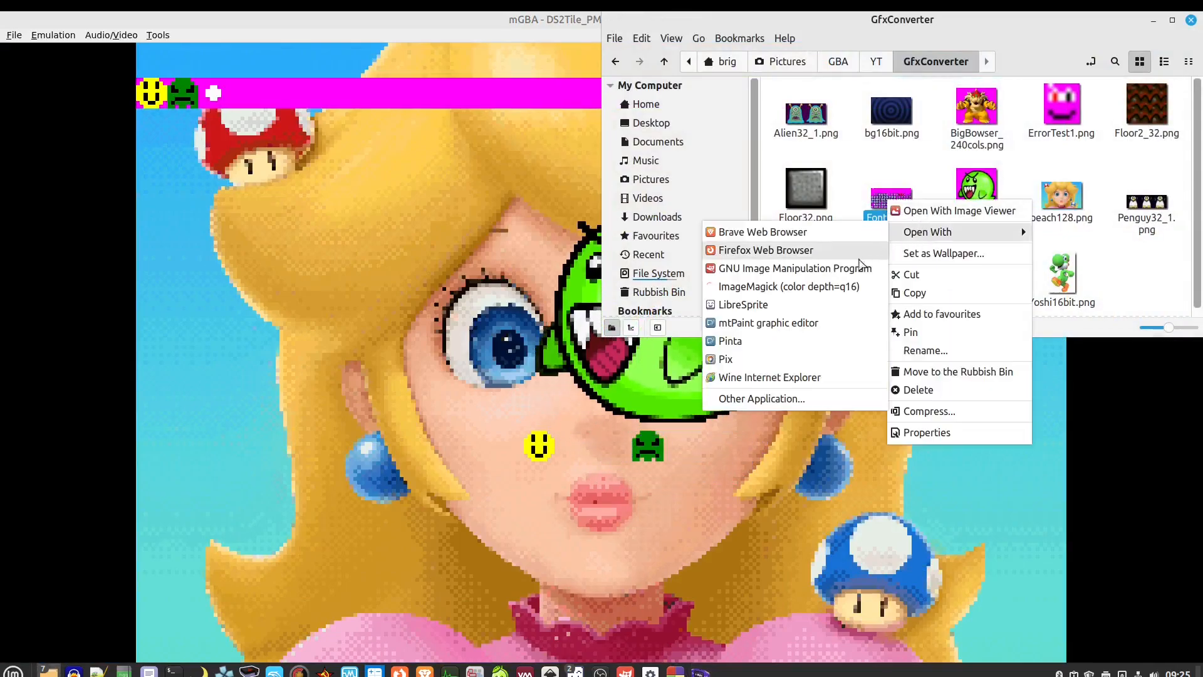
{"action": "left_click", "coordinate": [808, 304]}
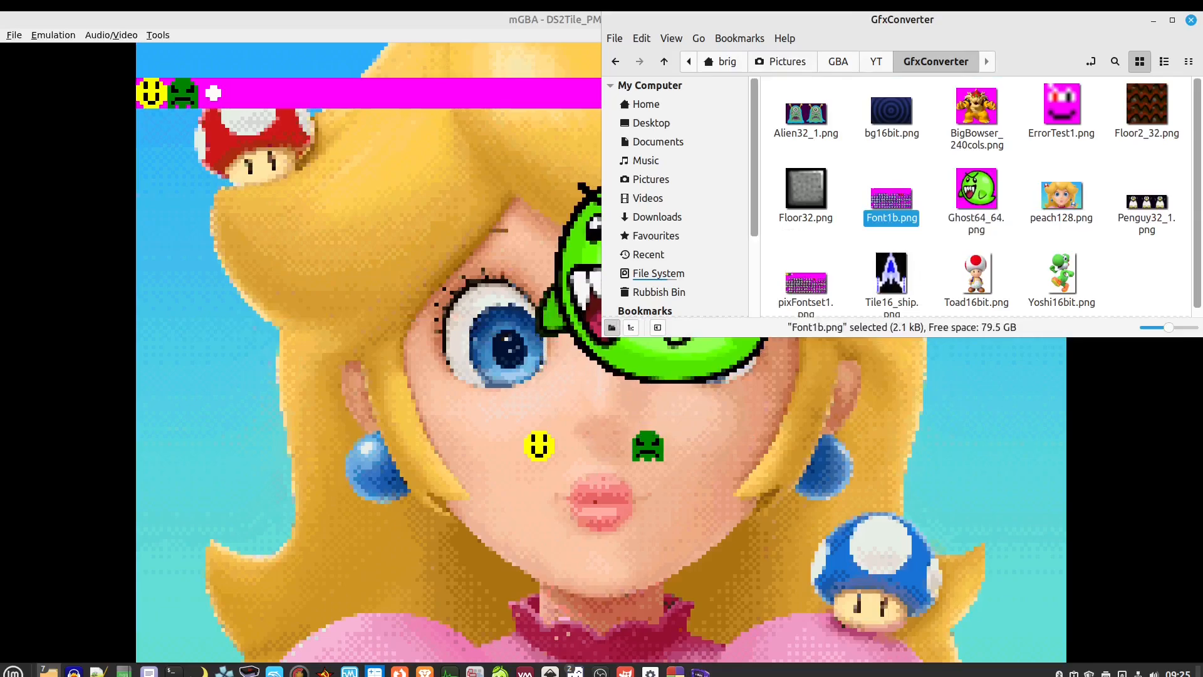
{"action": "scroll", "coordinate": [231, 244], "scroll_direction": "up", "scroll_amount": 1}
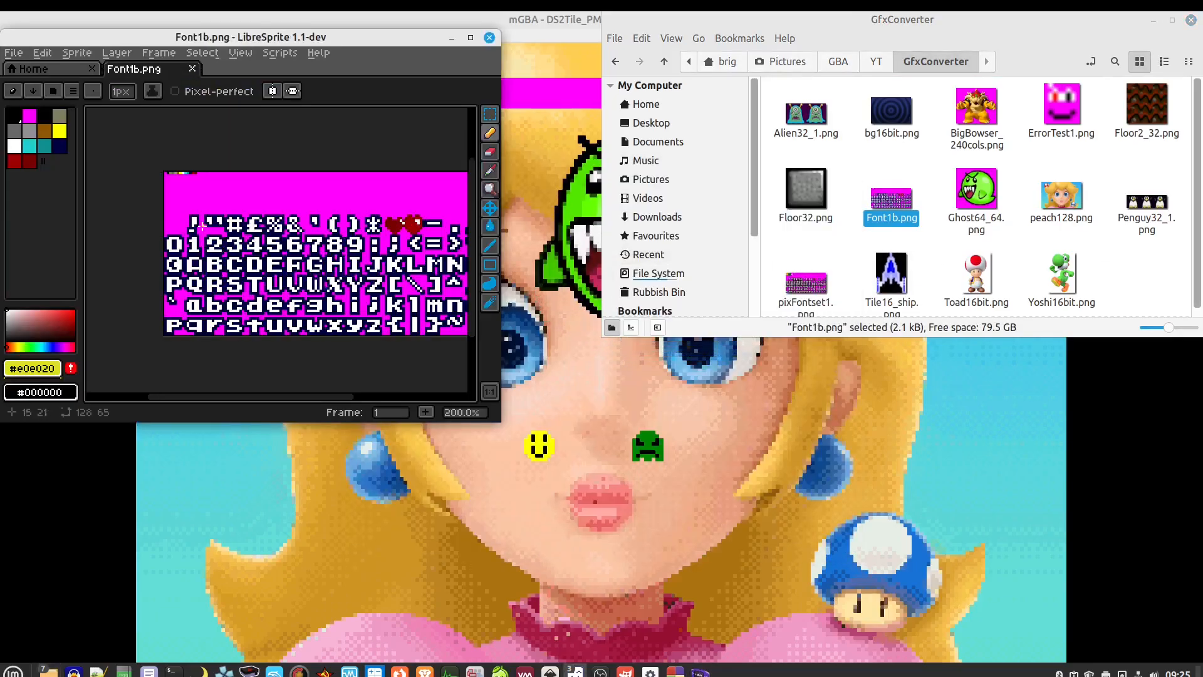
{"action": "scroll", "coordinate": [367, 200], "scroll_direction": "right", "scroll_amount": 2}
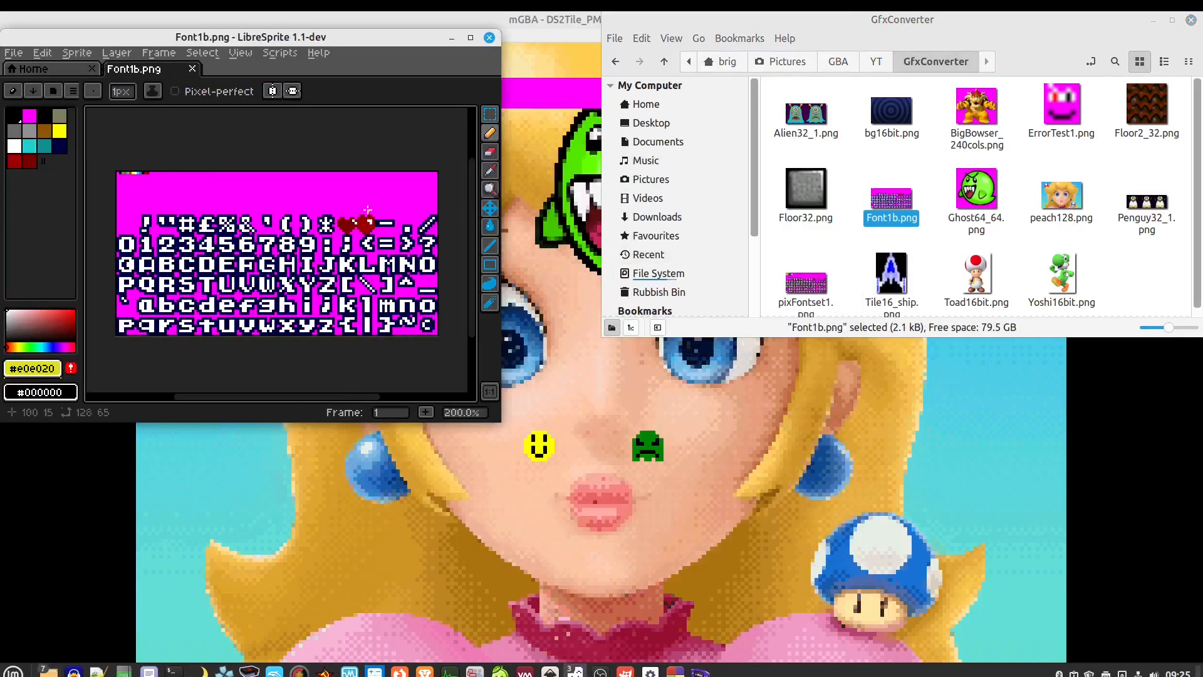
{"action": "left_click", "coordinate": [489, 37]}
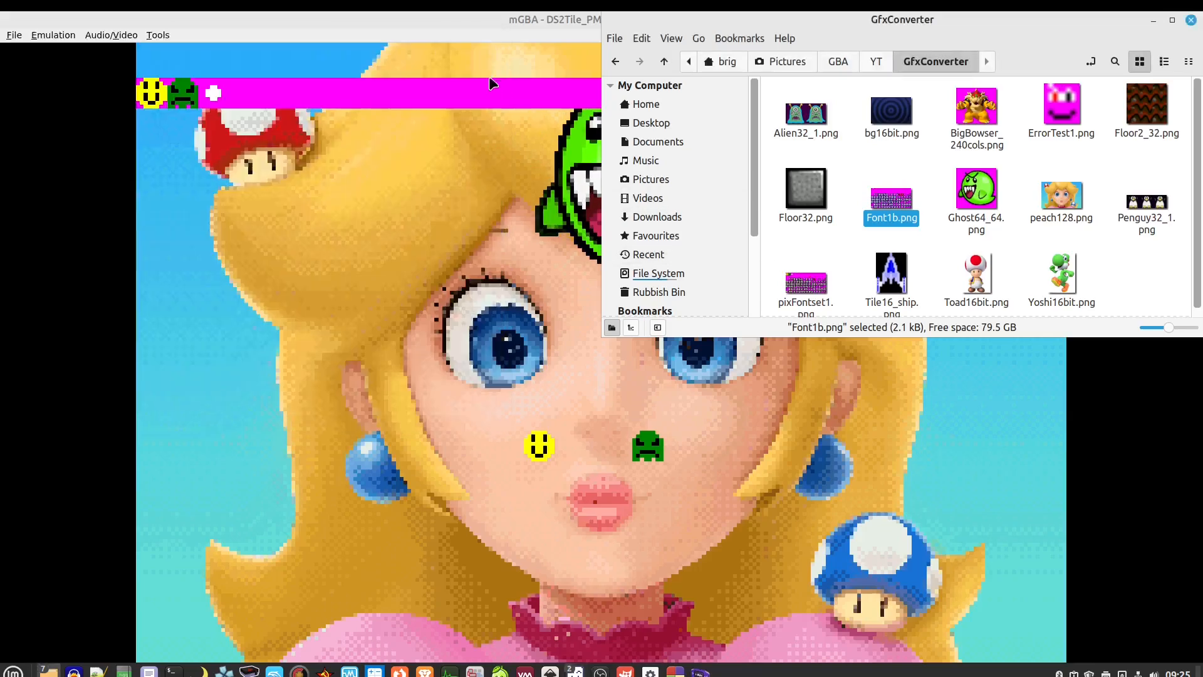
View the magenta pixFontset1.png font sheet in LibreSprite and close it
{"action": "right_click", "coordinate": [789, 275]}
{"action": "mouse_move", "coordinate": [827, 304]}
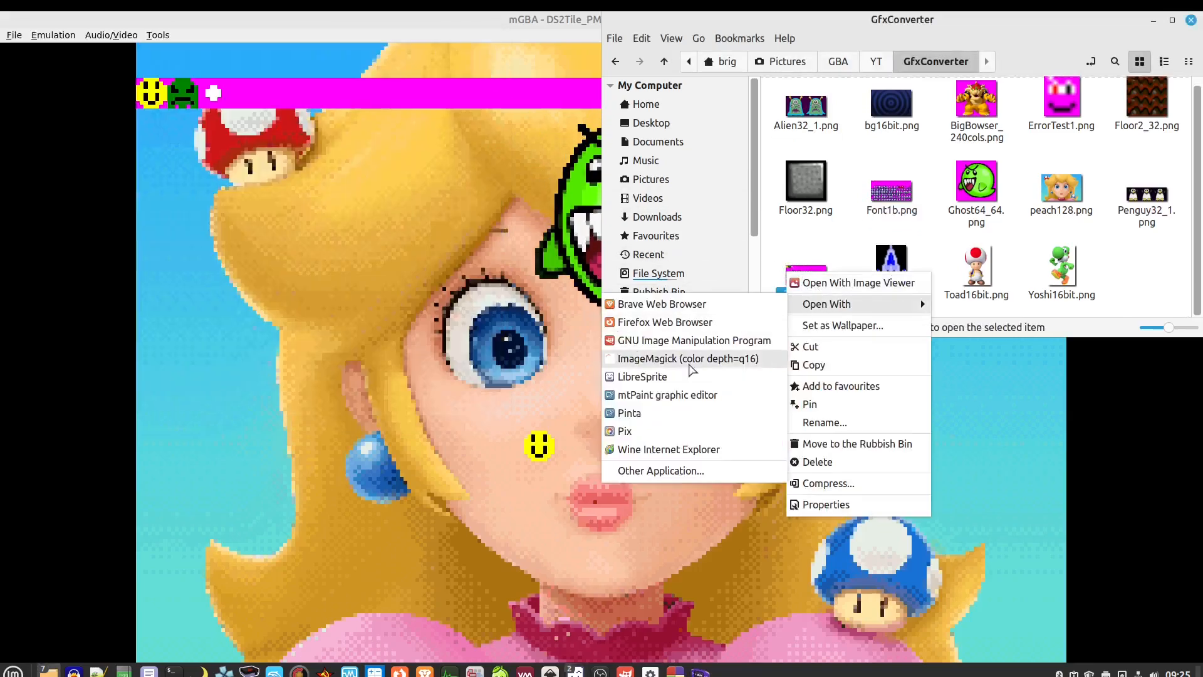
{"action": "left_click", "coordinate": [643, 376]}
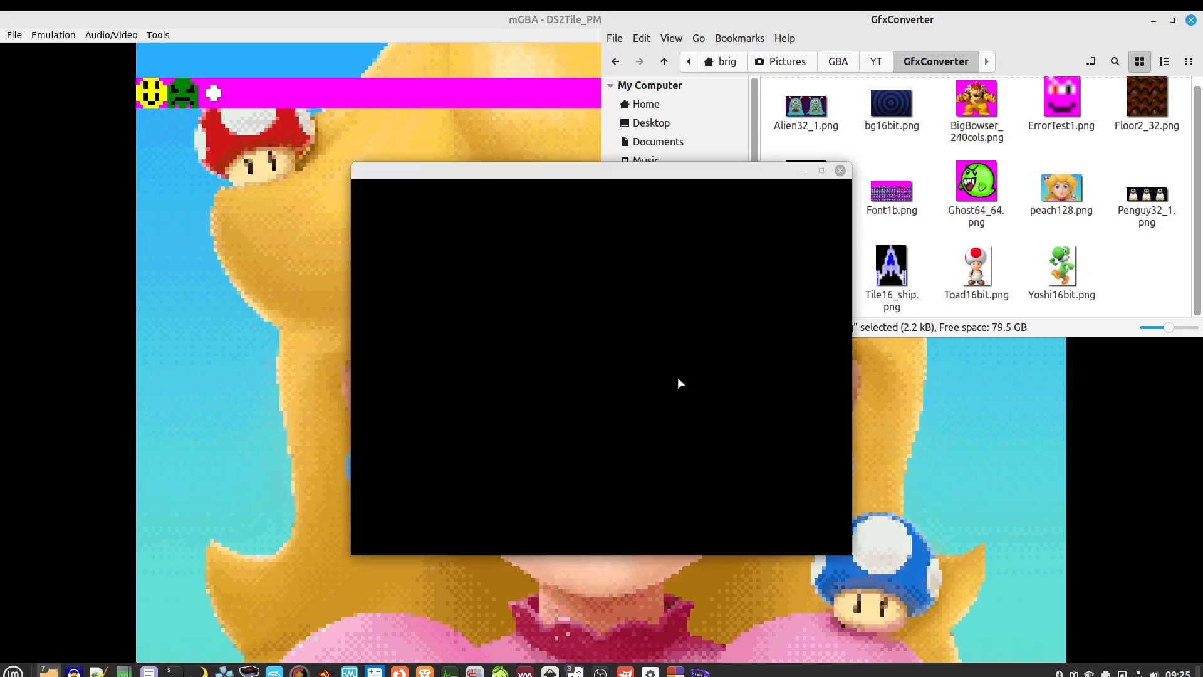
{"action": "scroll", "coordinate": [248, 254], "scroll_direction": "up", "scroll_amount": 1}
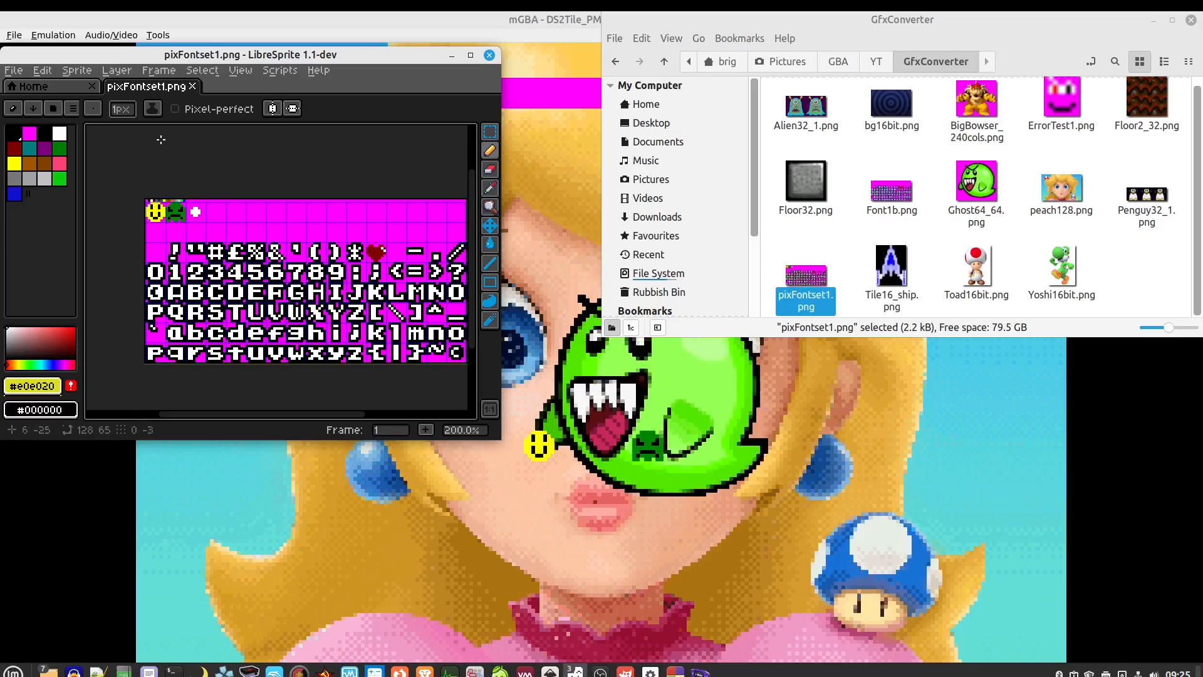
{"action": "left_click", "coordinate": [489, 57]}
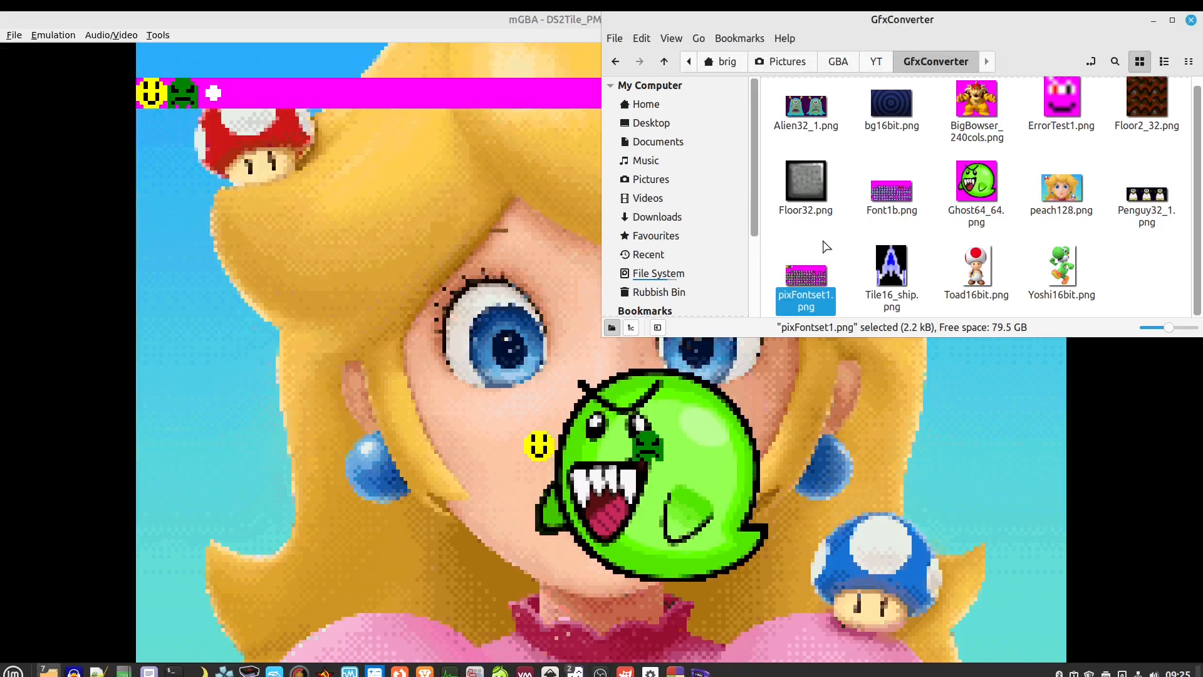
Quit the mGBA window running the 8-bit demo with File > Exit
{"action": "left_click", "coordinate": [397, 239]}
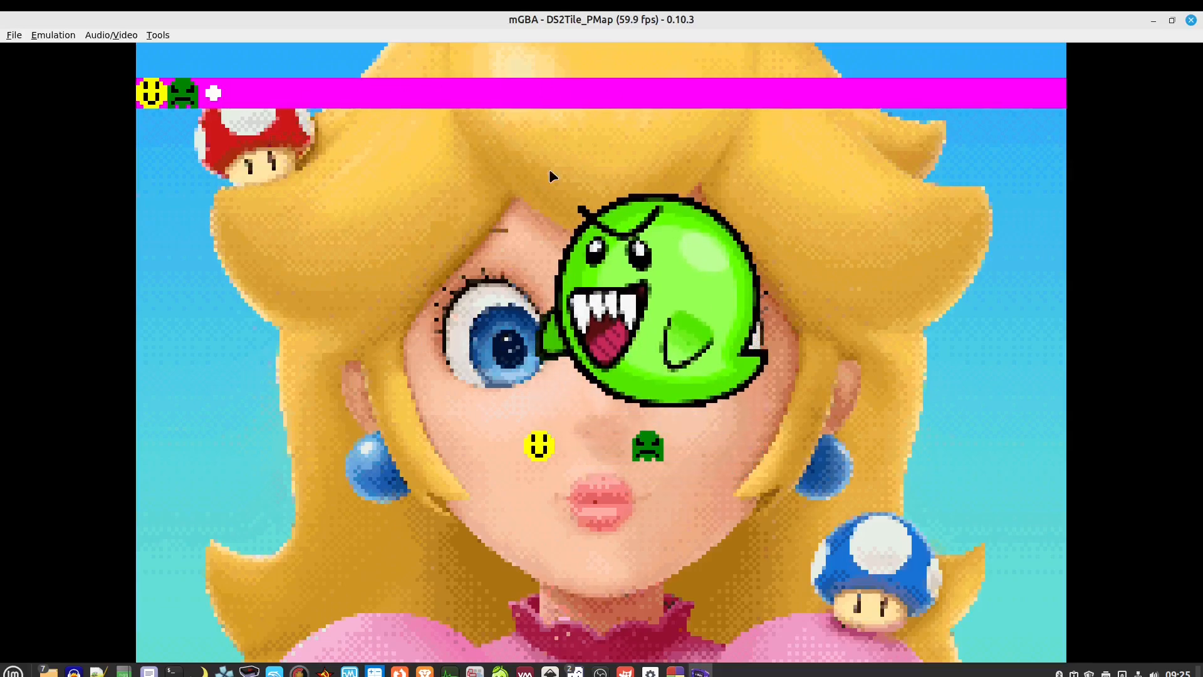
{"action": "left_click", "coordinate": [14, 35]}
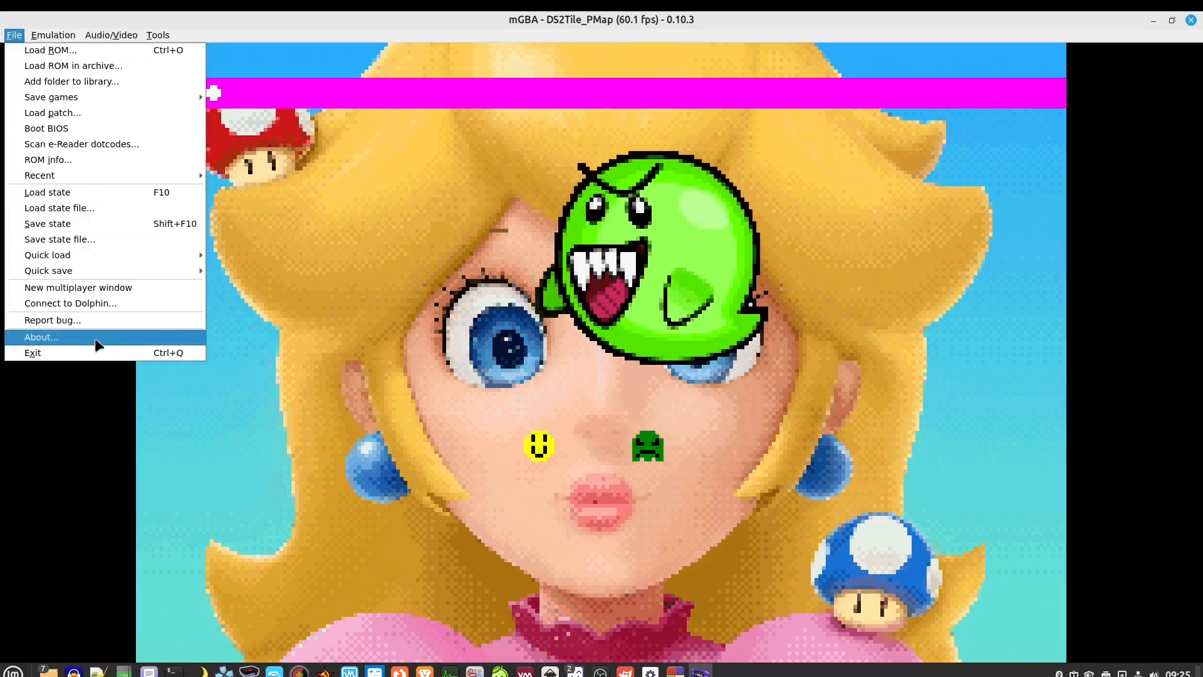
{"action": "left_click", "coordinate": [100, 355]}
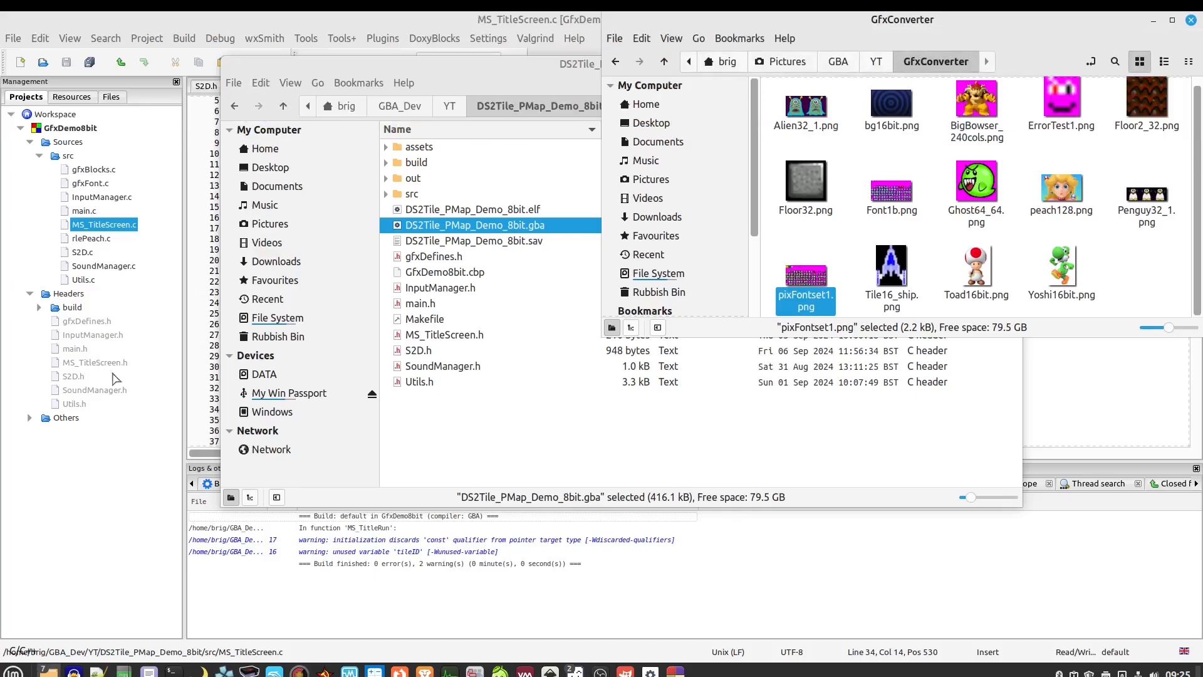
Open the DS2Tile_PMap_Demo_16bit folder from the YT folder, then return to Code::Blocks
{"action": "left_click", "coordinate": [491, 428]}
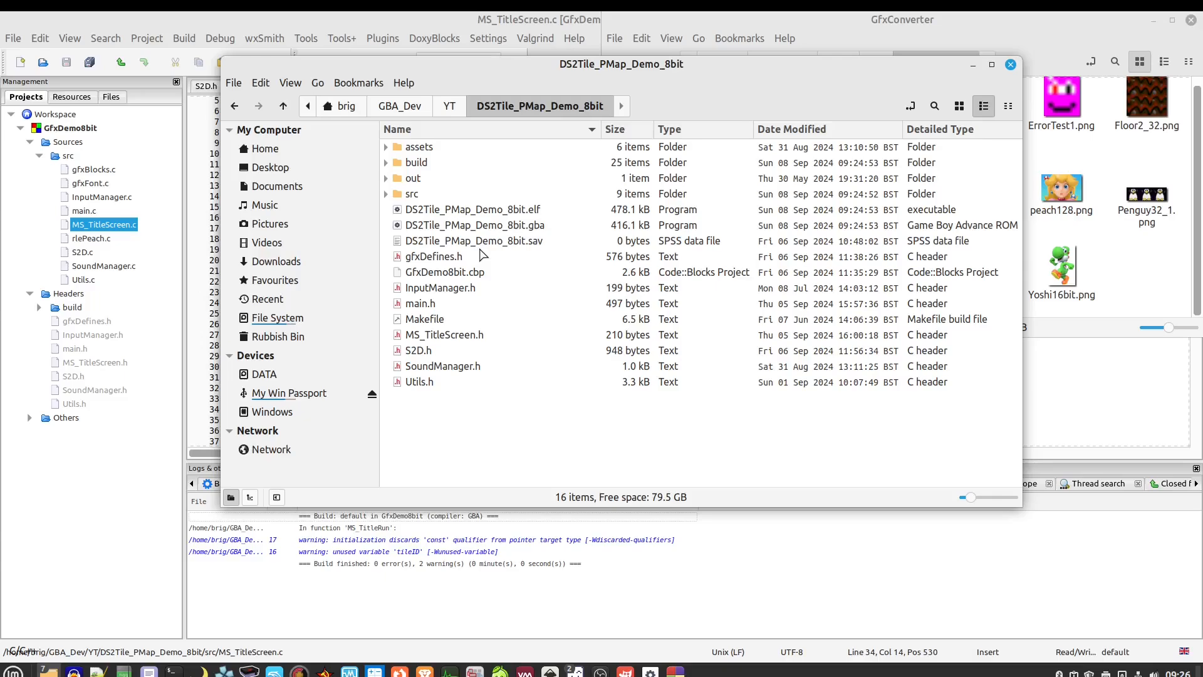
{"action": "left_click", "coordinate": [461, 100]}
{"action": "left_click", "coordinate": [589, 157]}
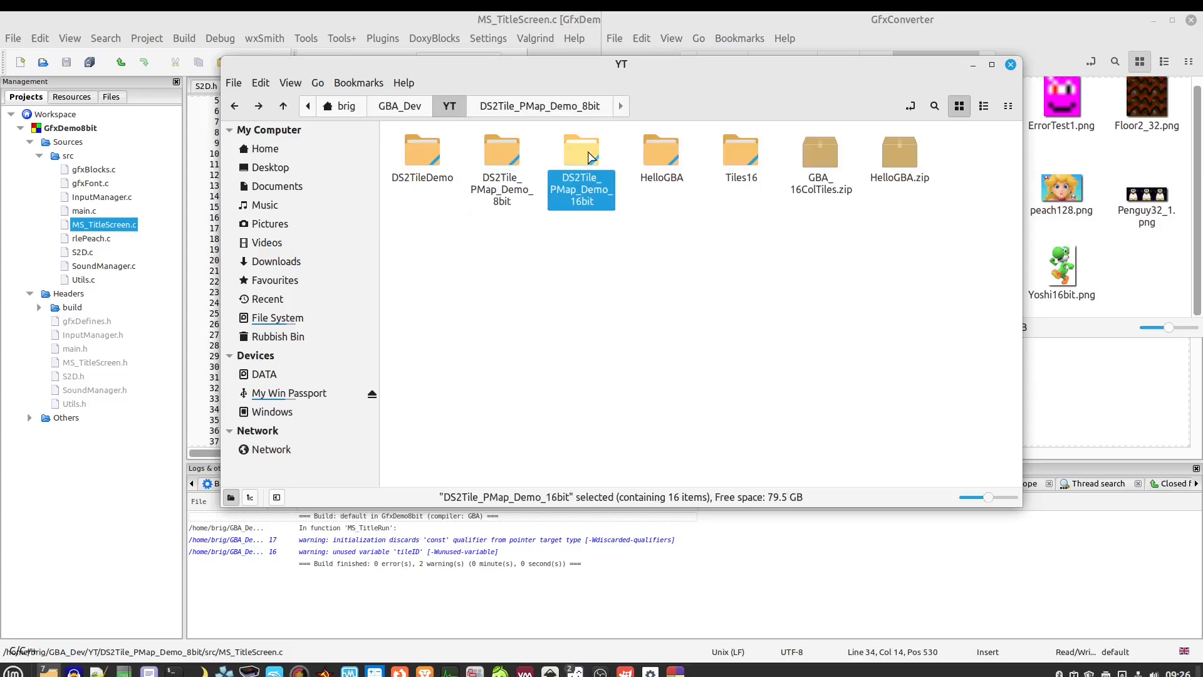
{"action": "double_click", "coordinate": [582, 157]}
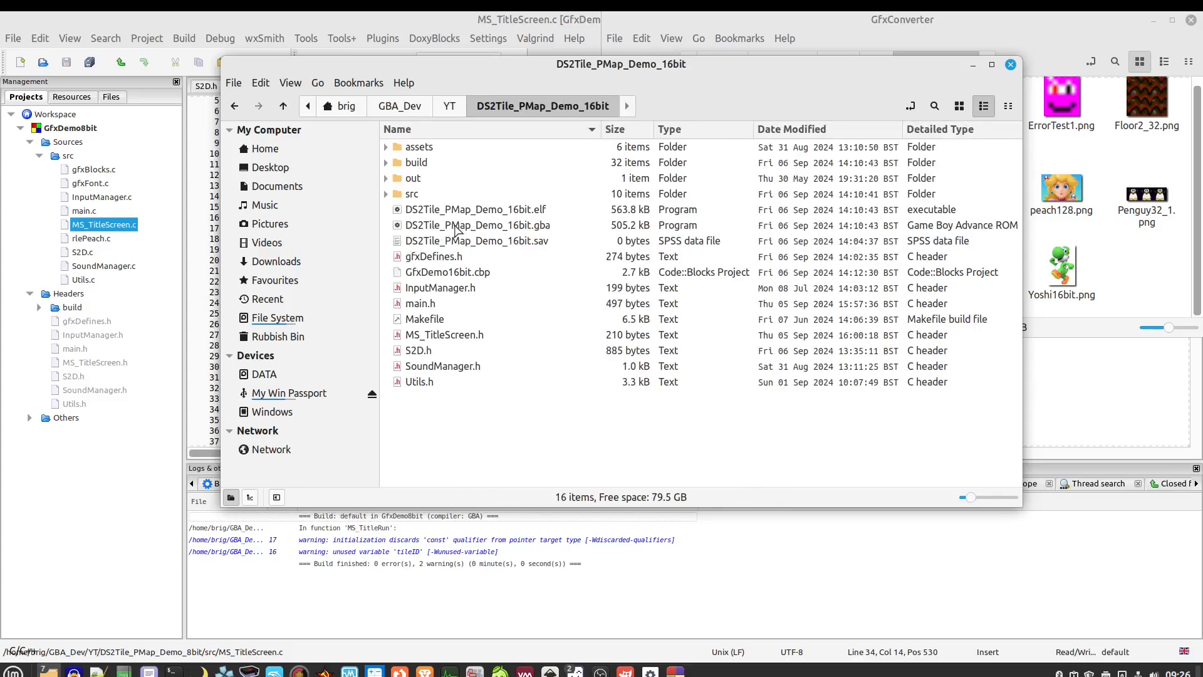
{"action": "left_click", "coordinate": [263, 25]}
{"action": "left_click", "coordinate": [15, 39]}
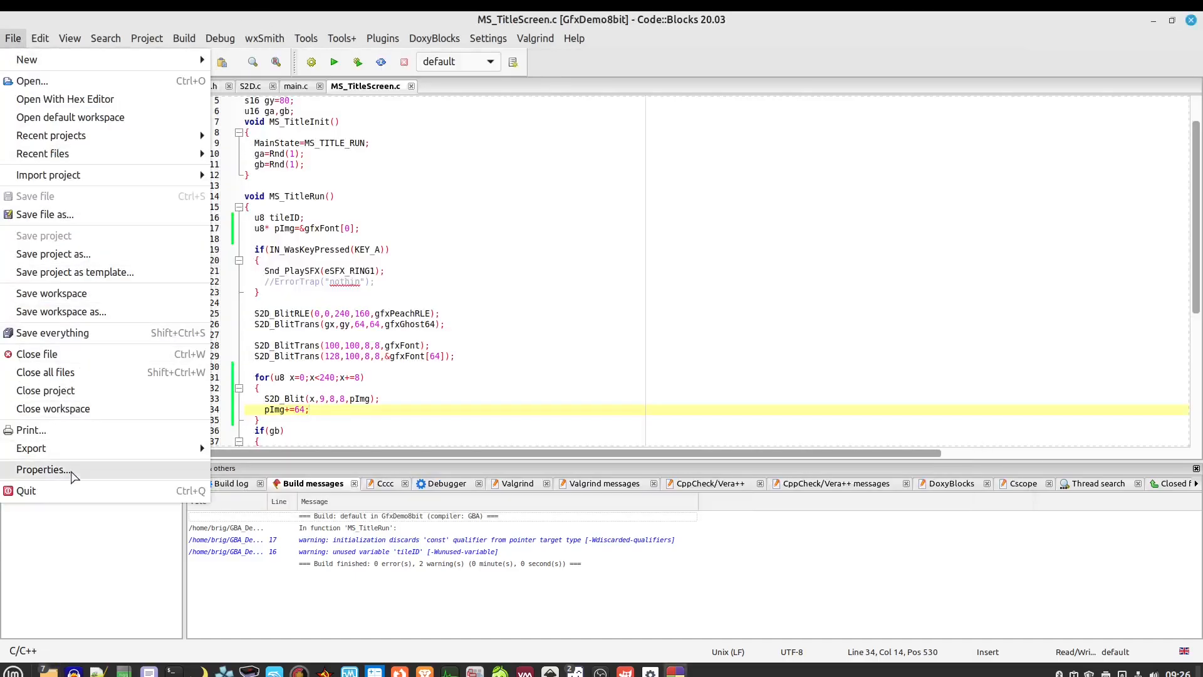
Quit Code::Blocks without saving the layout and run DS2Tile_PMap_Demo_16bit.gba in mGBA
{"action": "left_click", "coordinate": [37, 490]}
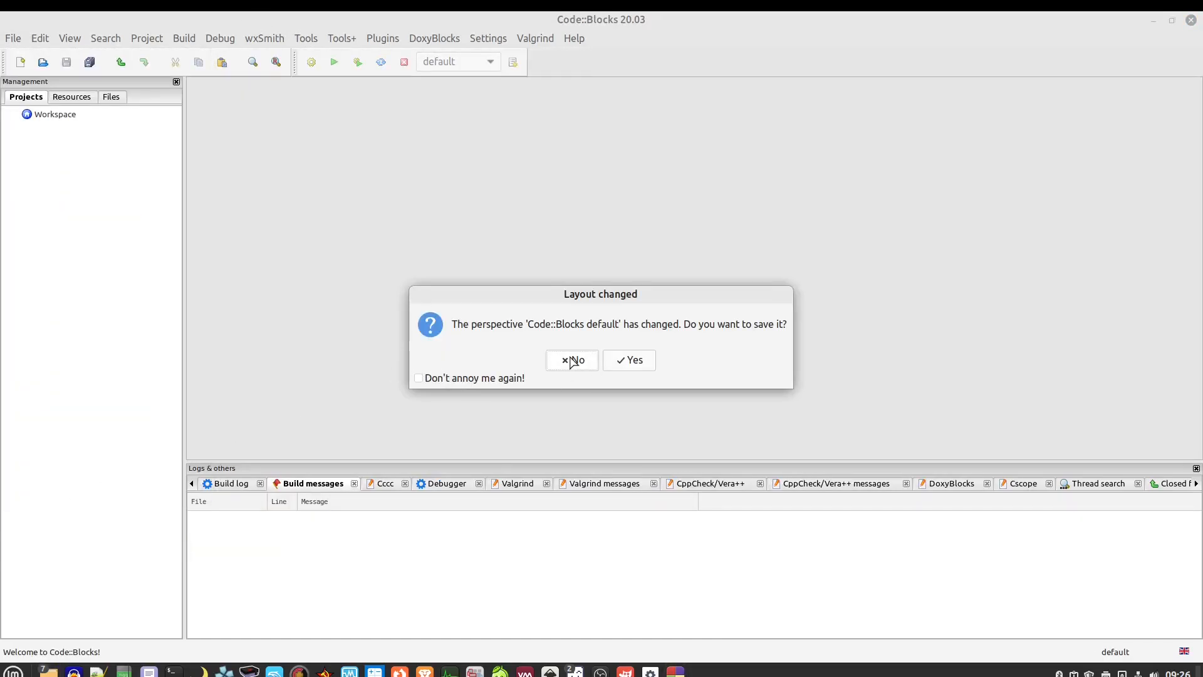
{"action": "left_click", "coordinate": [571, 360]}
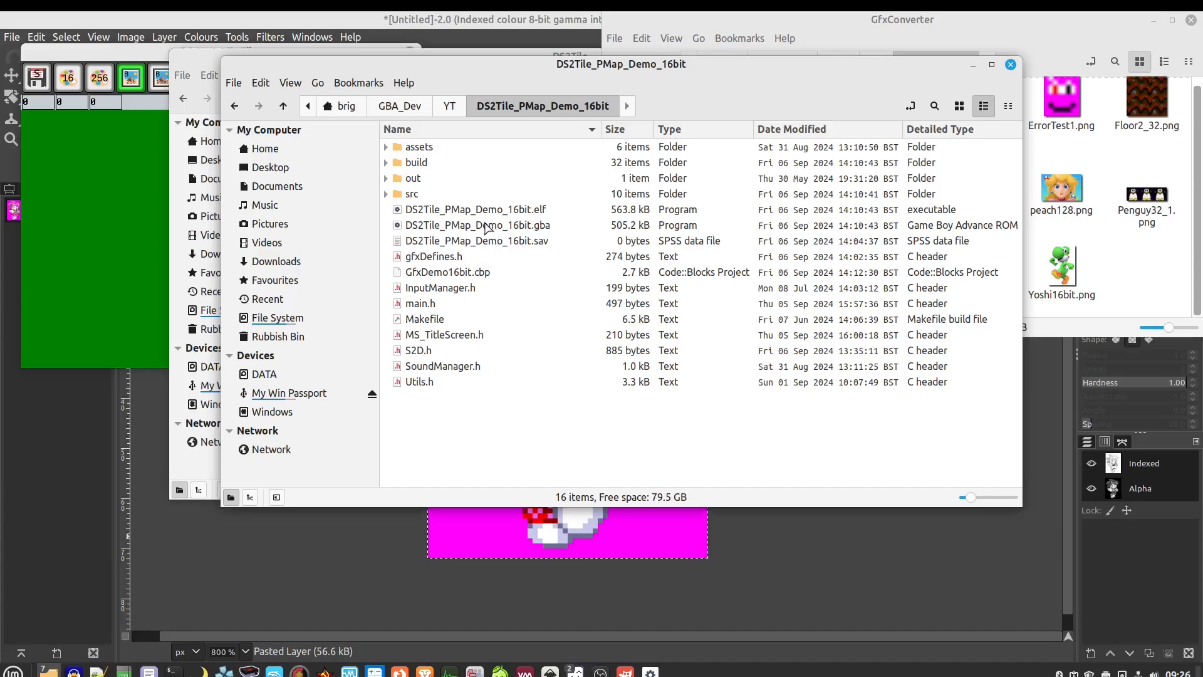
{"action": "left_click", "coordinate": [460, 227]}
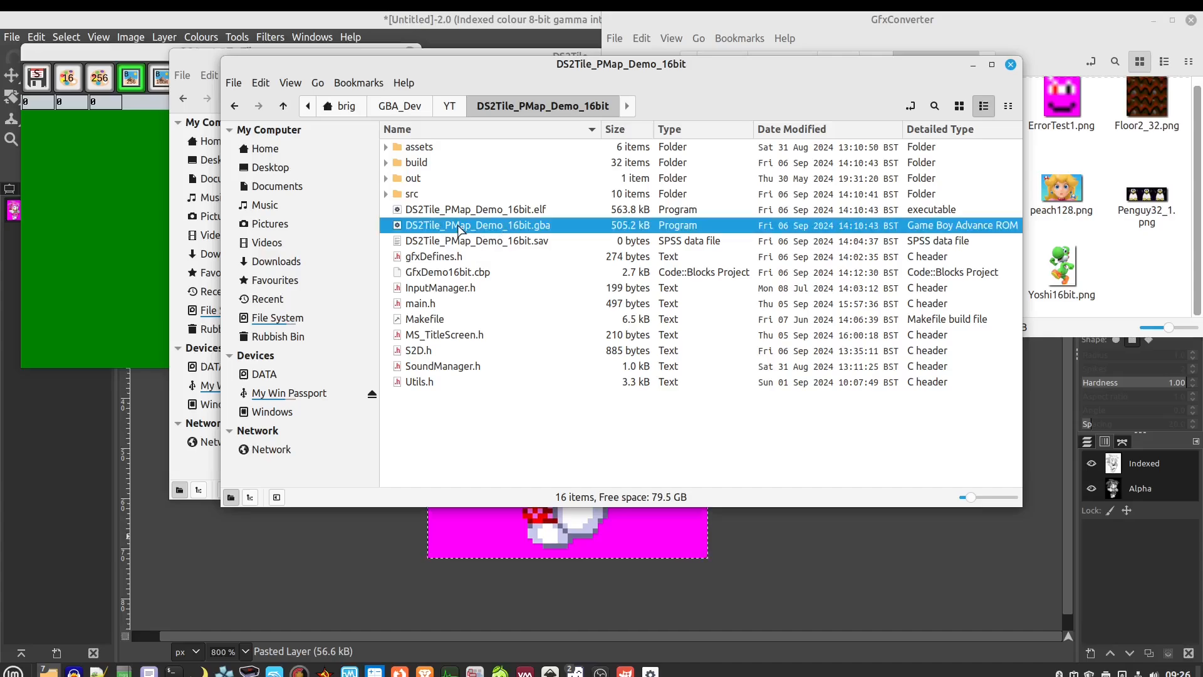
{"action": "double_click", "coordinate": [461, 226]}
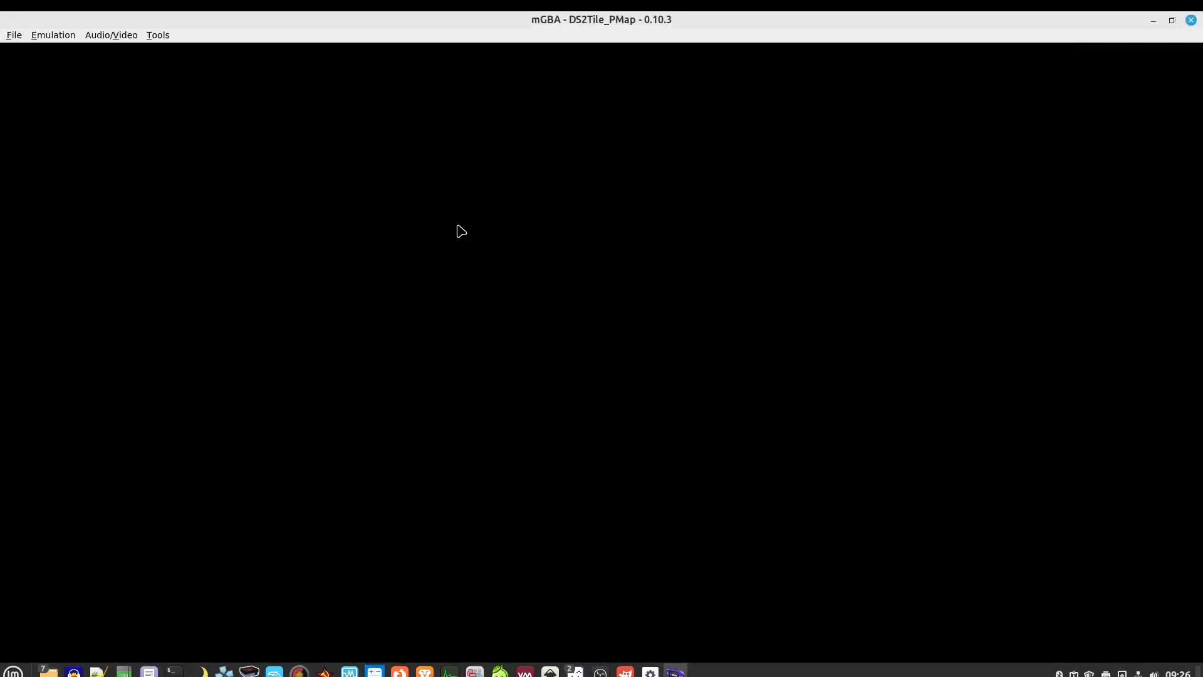
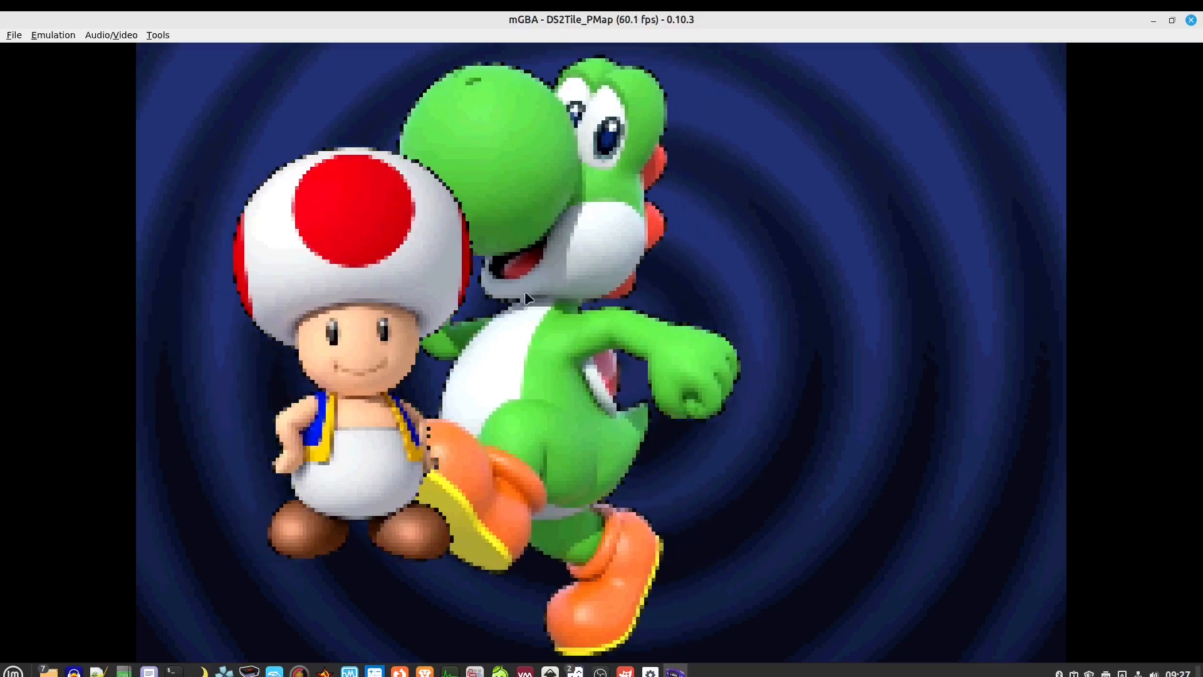
Exit mGBA from its File menu after the Toad and Yoshi demo has run
{"action": "left_click", "coordinate": [13, 35]}
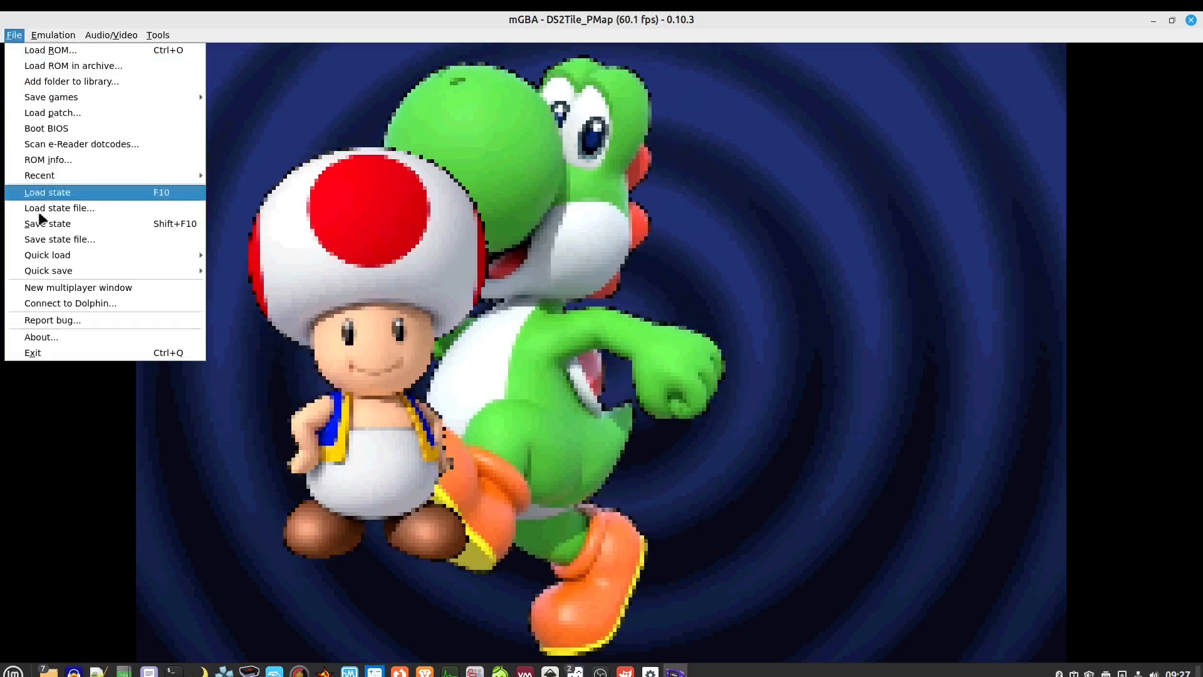
{"action": "left_click", "coordinate": [62, 352]}
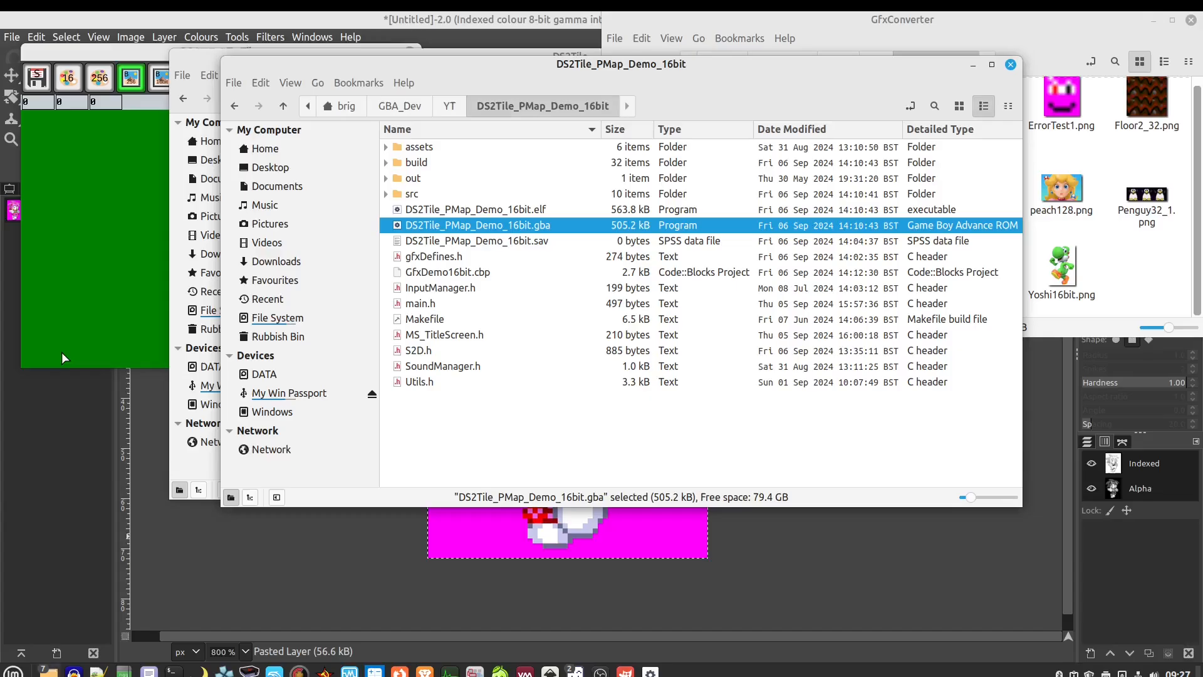
Open the GfxDemo16bit project and its S2D.h header, highlighting the S2D_BlitTrans declaration on line 33
{"action": "double_click", "coordinate": [432, 273]}
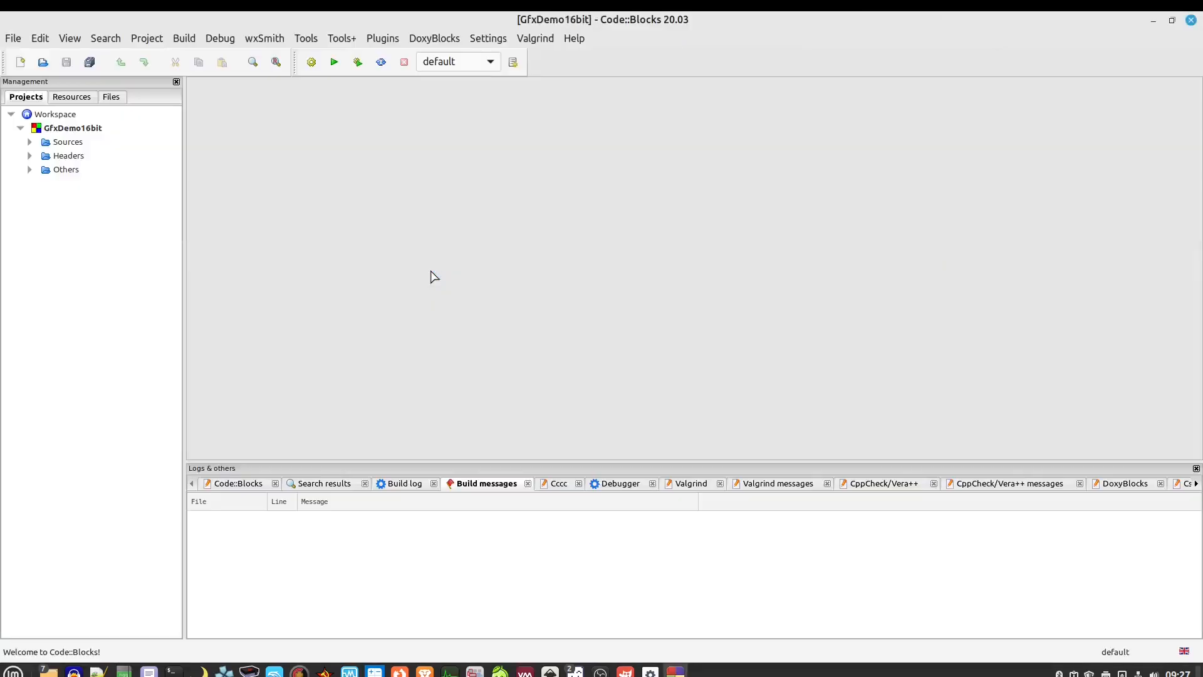
{"action": "left_click", "coordinate": [30, 142]}
{"action": "left_click", "coordinate": [45, 157]}
{"action": "left_click", "coordinate": [30, 169]}
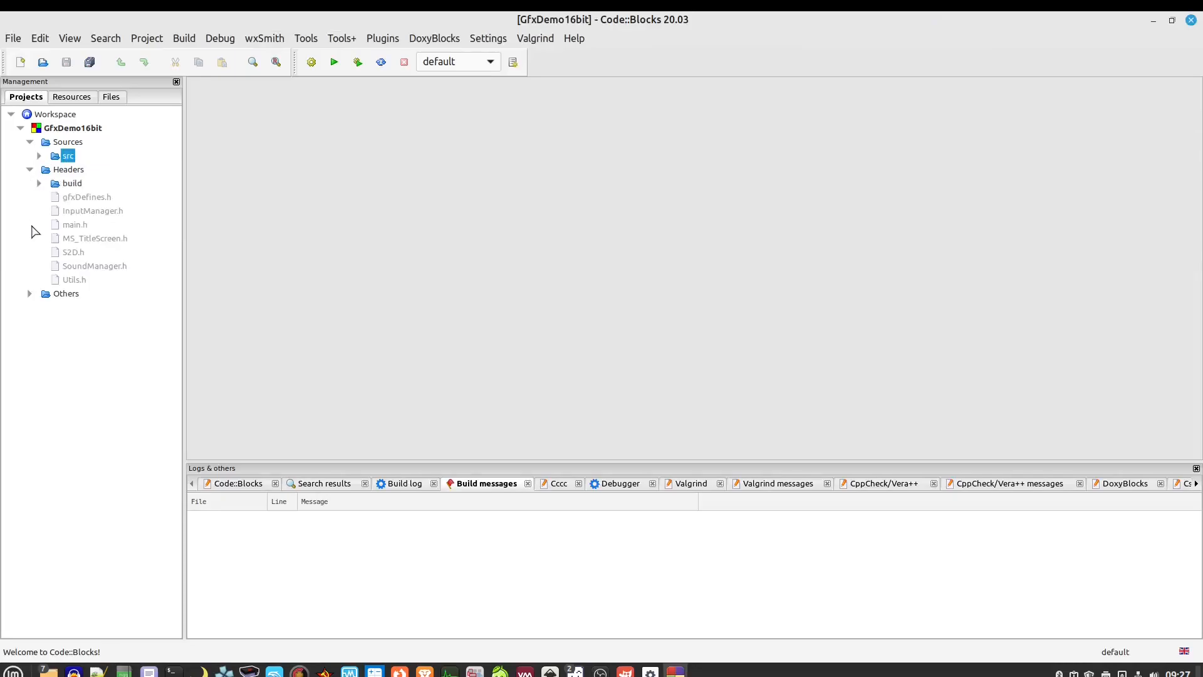
{"action": "double_click", "coordinate": [72, 252]}
{"action": "scroll", "coordinate": [418, 332], "scroll_direction": "down", "scroll_amount": 1}
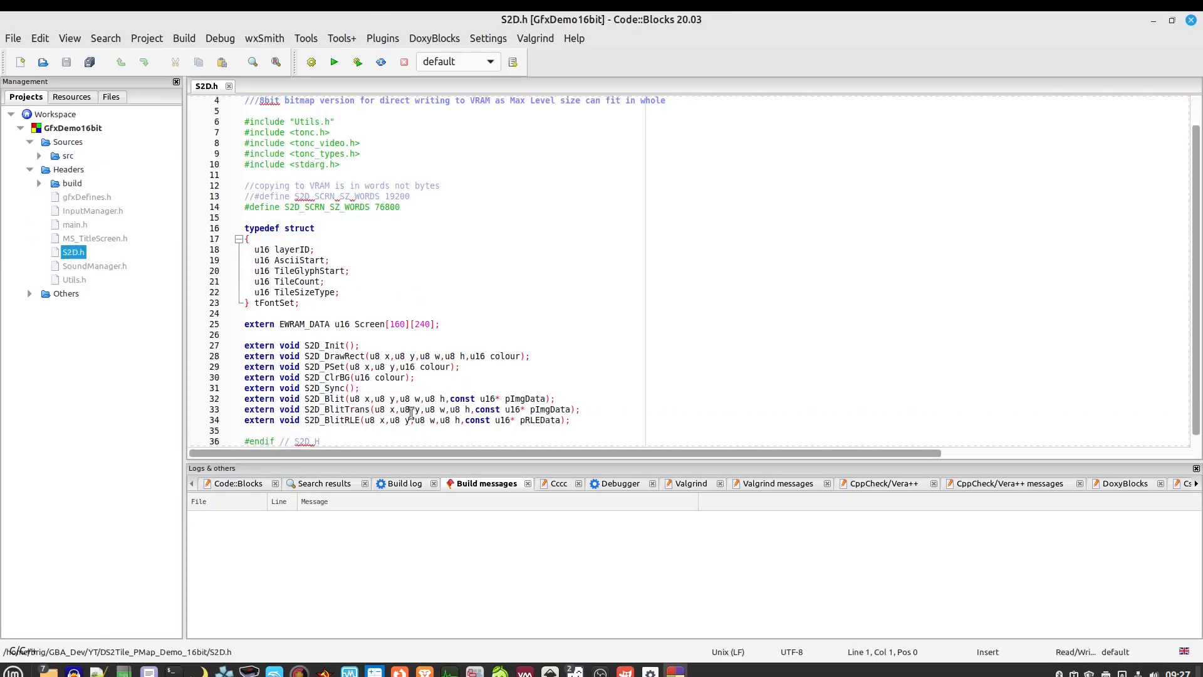
{"action": "left_click", "coordinate": [569, 409]}
{"action": "left_click_drag", "start_coordinate": [514, 404], "coordinate": [279, 409]}
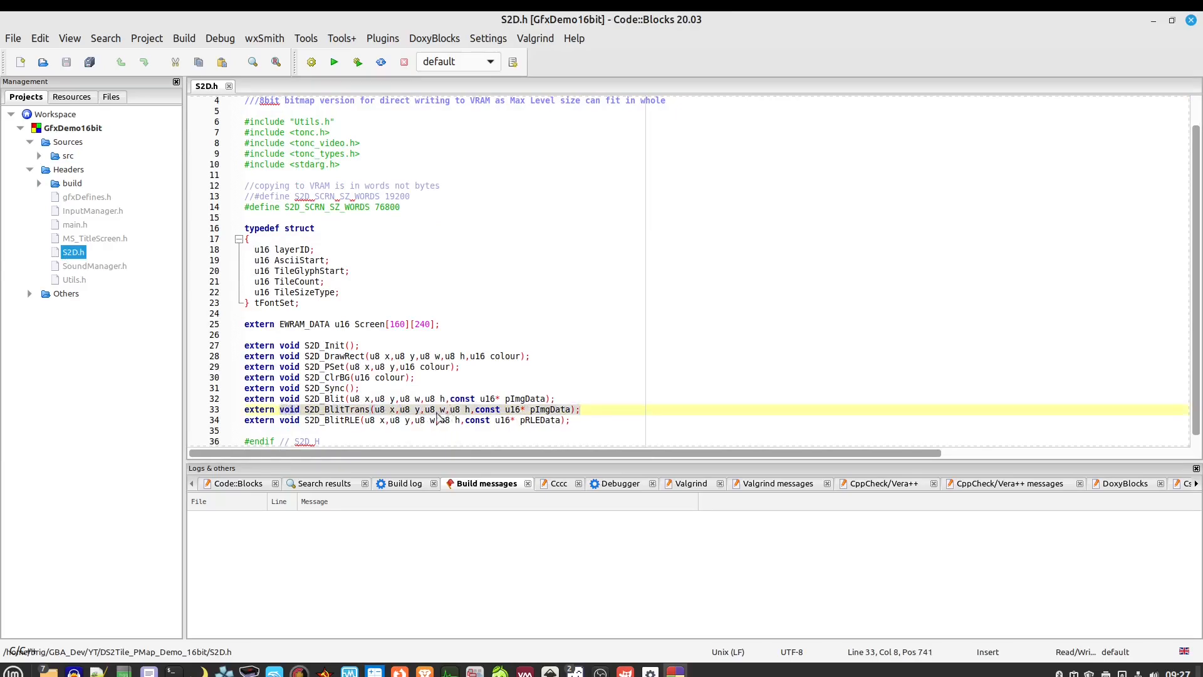
{"action": "left_click", "coordinate": [591, 410]}
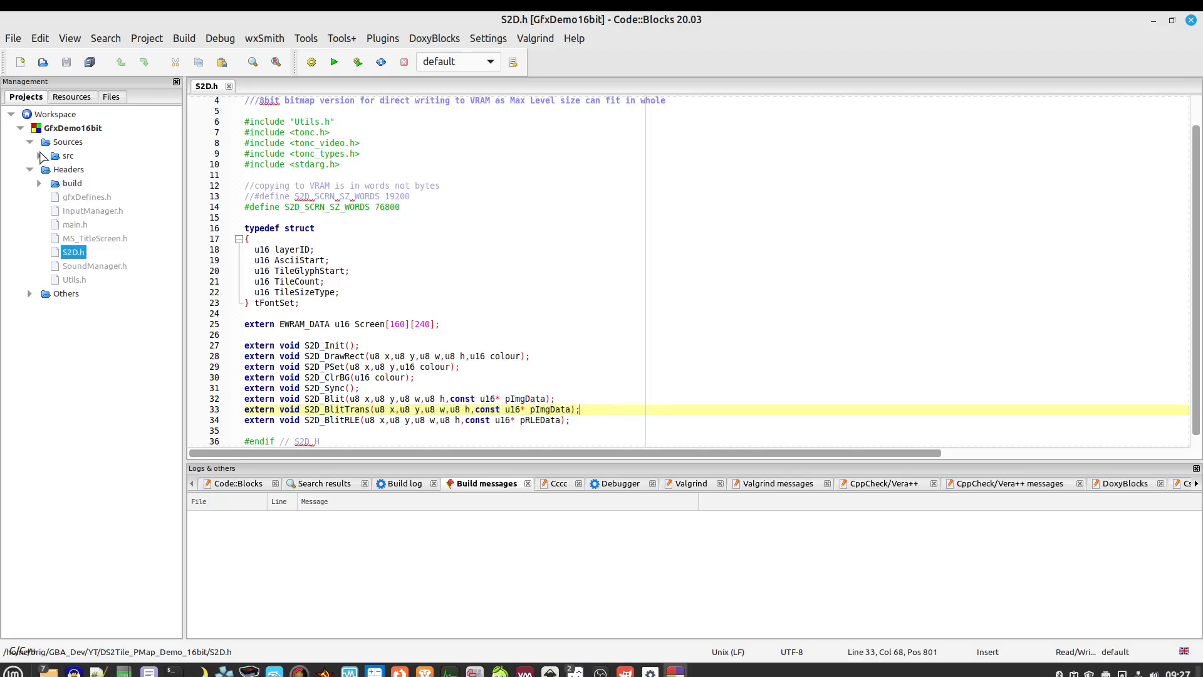
Open gfxYoshi.c, hide the logs panel with F2, and mark every 0x0000 pixel value
{"action": "left_click", "coordinate": [39, 156]}
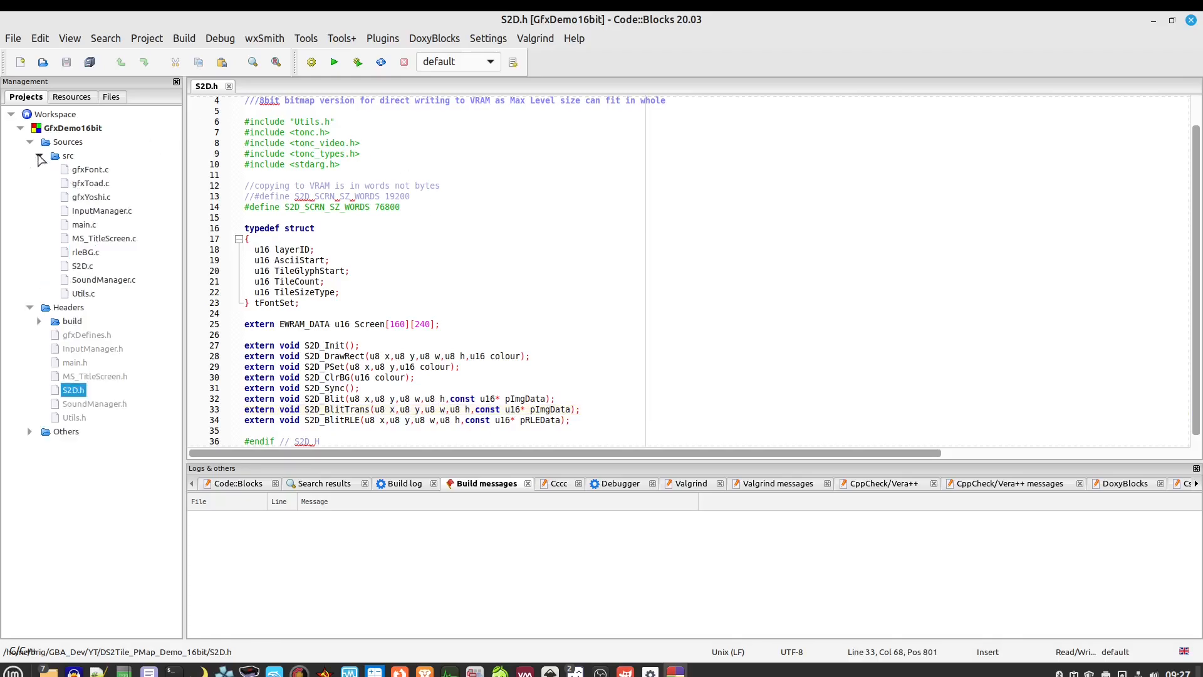
{"action": "double_click", "coordinate": [91, 197]}
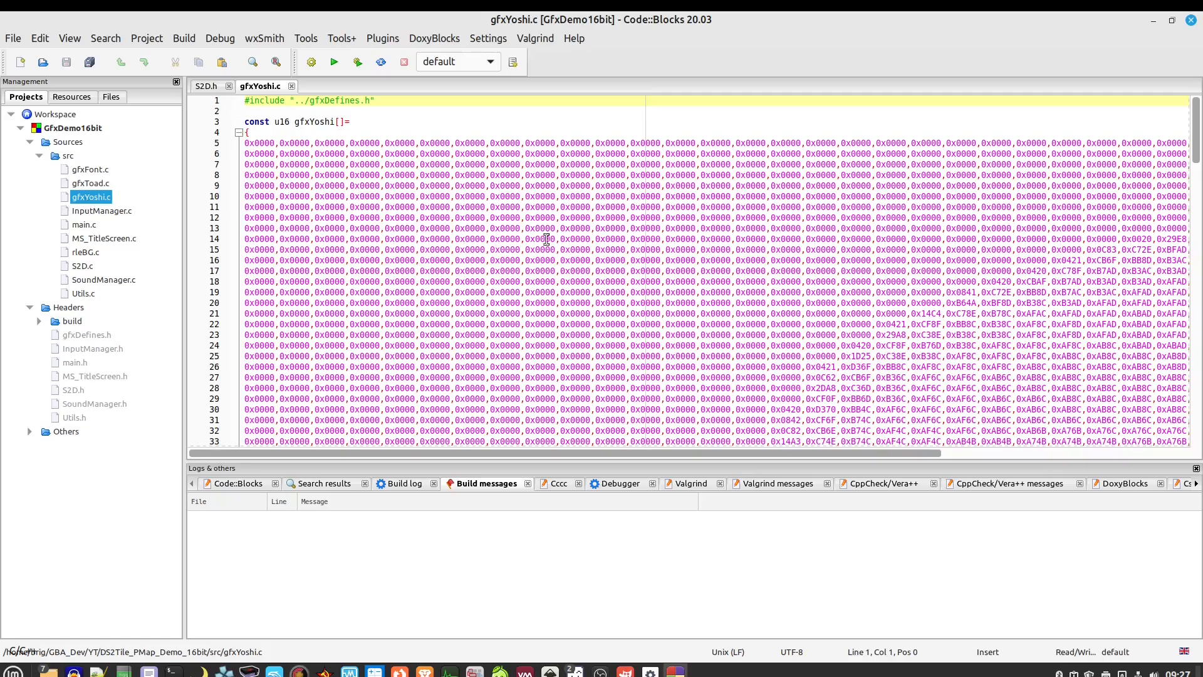
{"action": "left_click", "coordinate": [580, 238]}
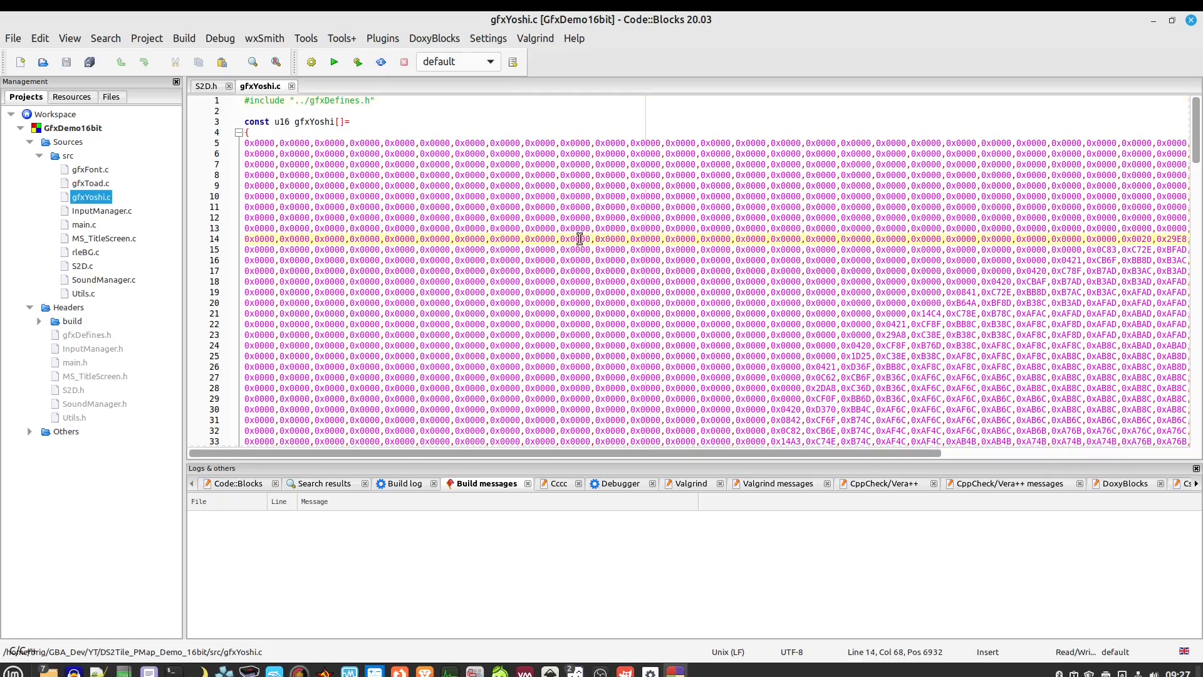
{"action": "key", "text": "F2"}
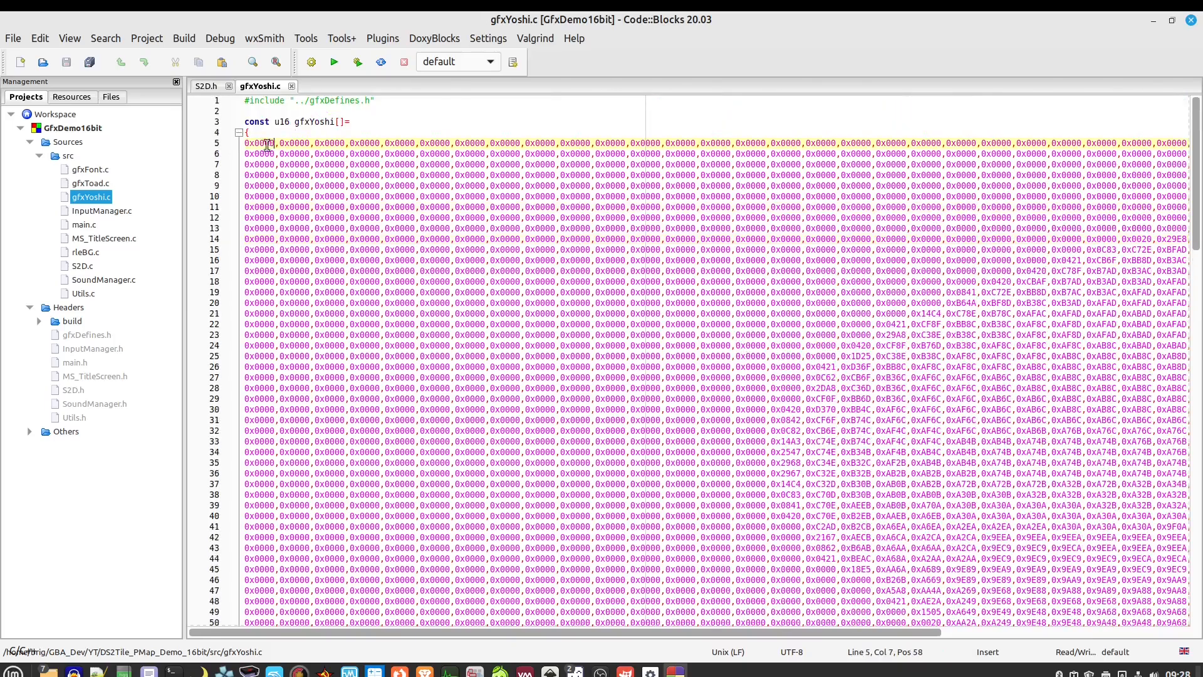
{"action": "left_click_drag", "start_coordinate": [275, 143], "coordinate": [244, 144]}
{"action": "left_click", "coordinate": [271, 143]}
Open Yoshi16bit.png from the GfxConverter folder in LibreSprite
{"action": "mouse_move", "coordinate": [49, 670]}
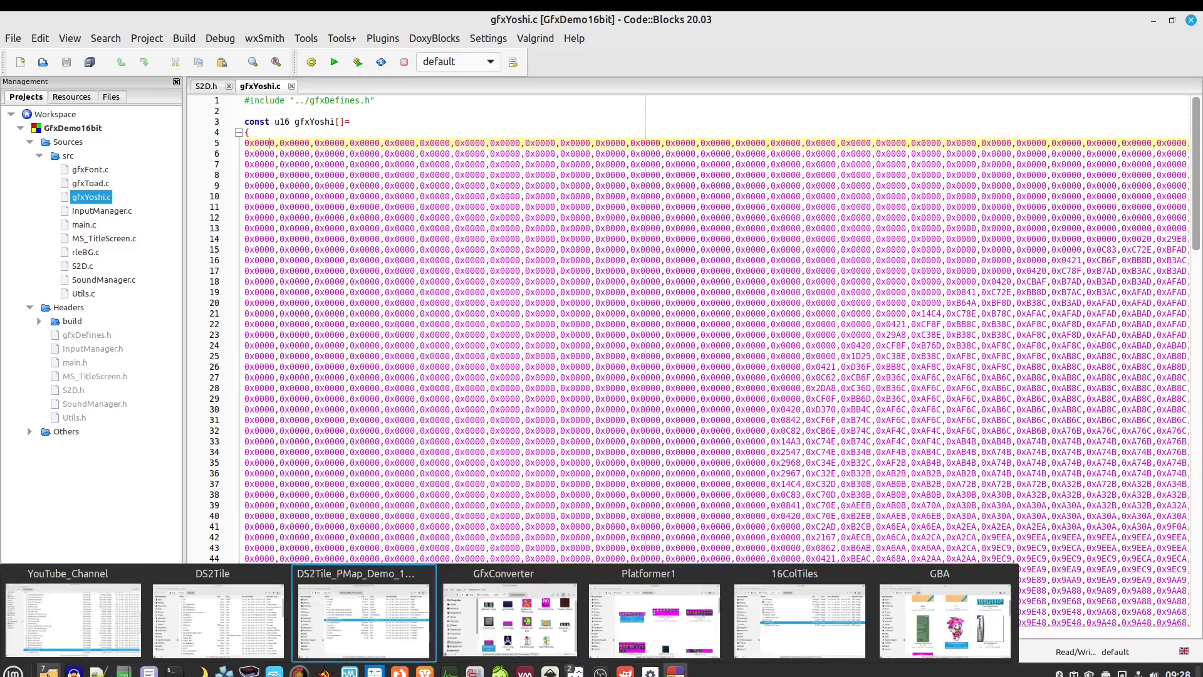
{"action": "left_click", "coordinate": [509, 611]}
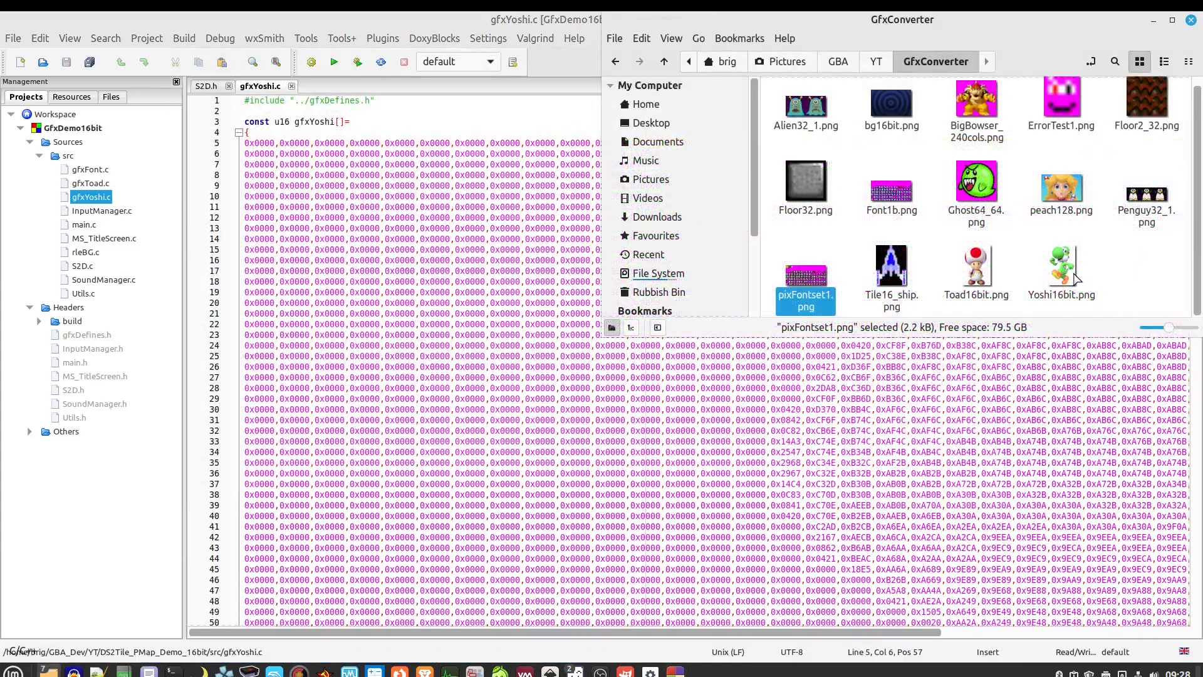
{"action": "left_click", "coordinate": [1058, 279]}
{"action": "right_click", "coordinate": [1057, 277]}
{"action": "mouse_move", "coordinate": [1096, 304]}
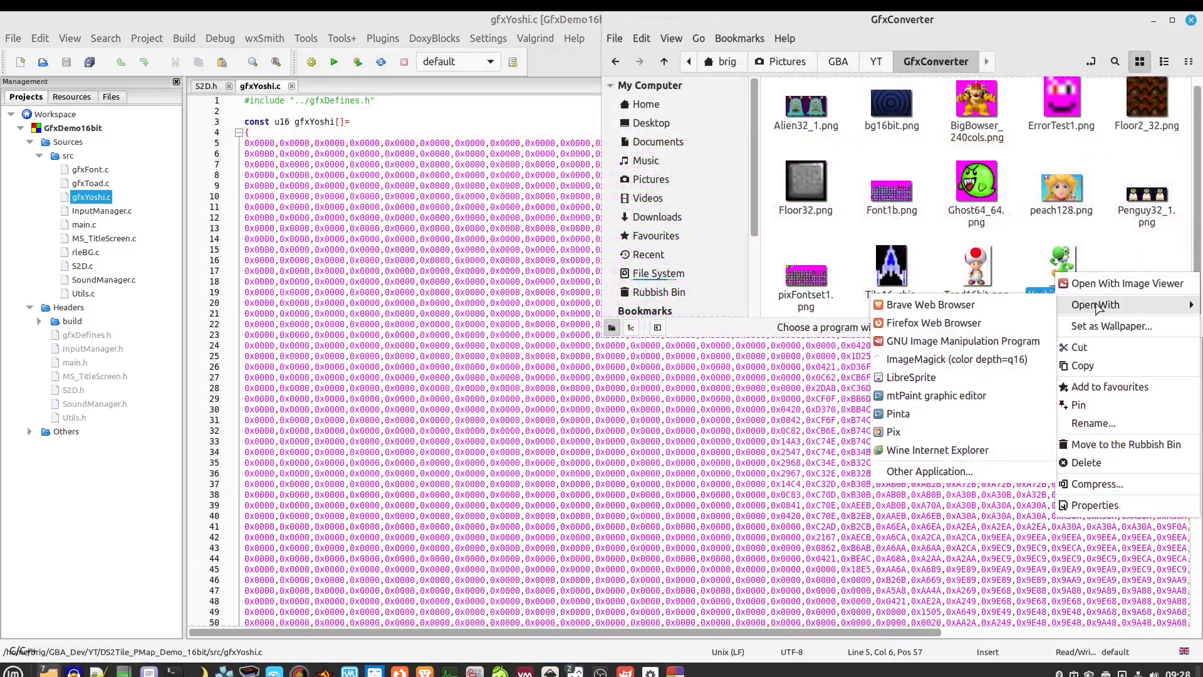
{"action": "left_click", "coordinate": [941, 378]}
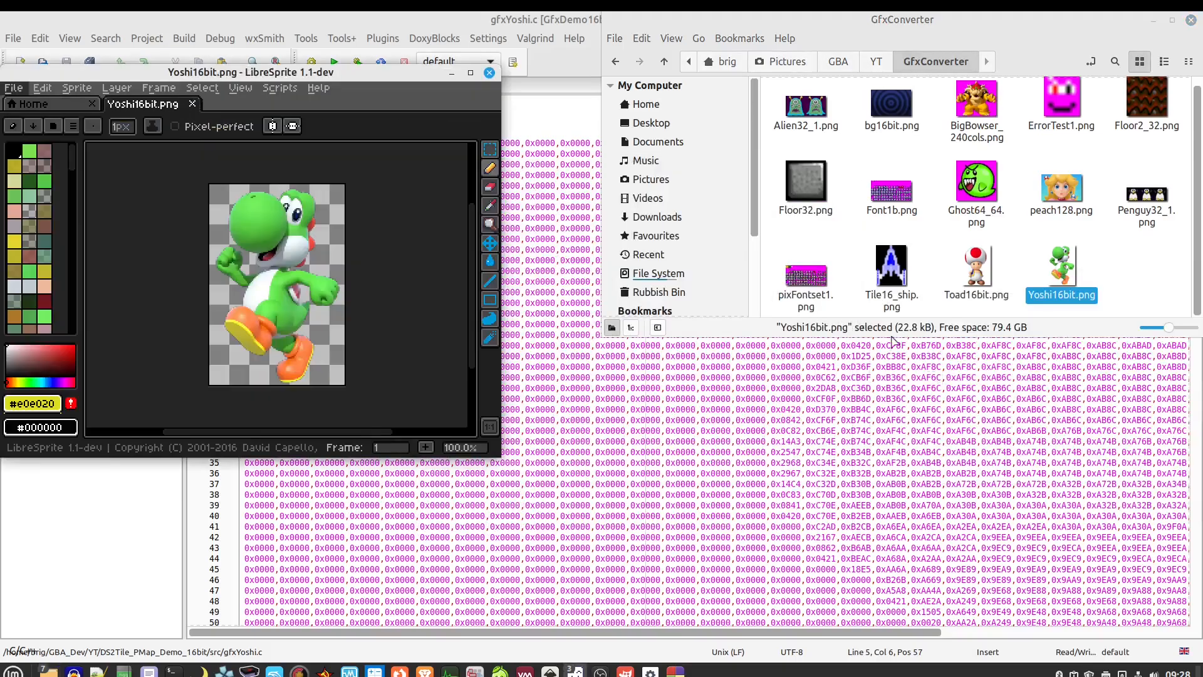
Zoom in and out on the 108×160 Yoshi sprite, close it, and return to Code::Blocks
{"action": "scroll", "coordinate": [232, 184], "scroll_direction": "up", "scroll_amount": 4}
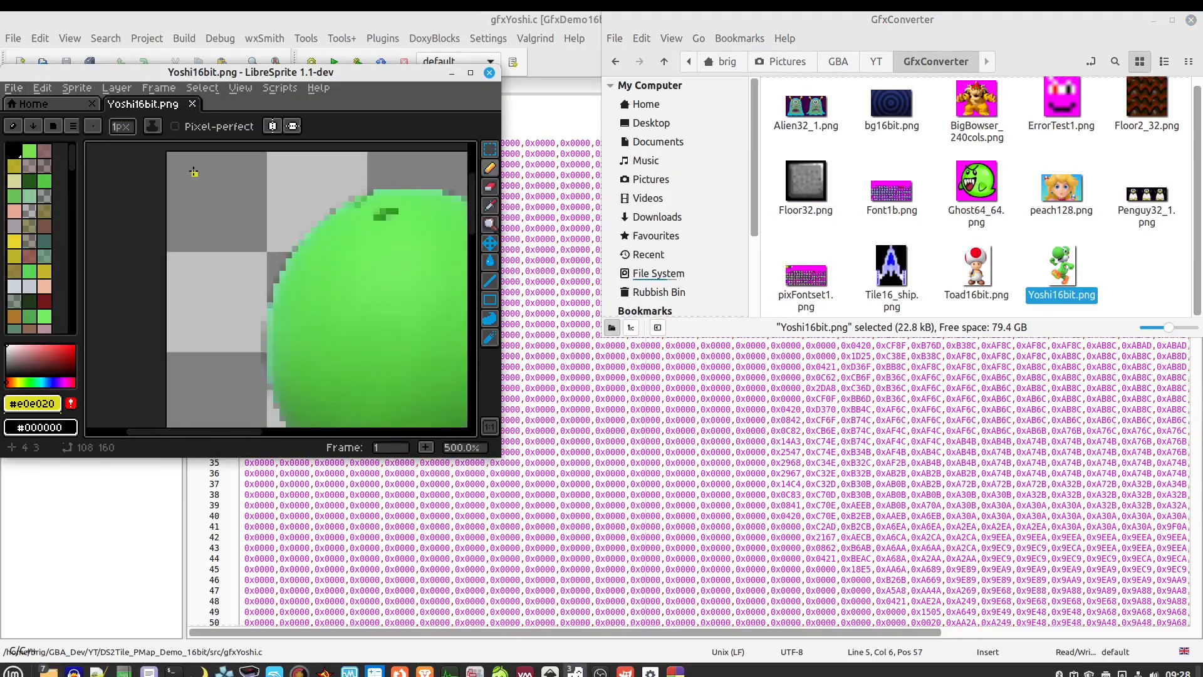
{"action": "scroll", "coordinate": [199, 188], "scroll_direction": "down", "scroll_amount": 4}
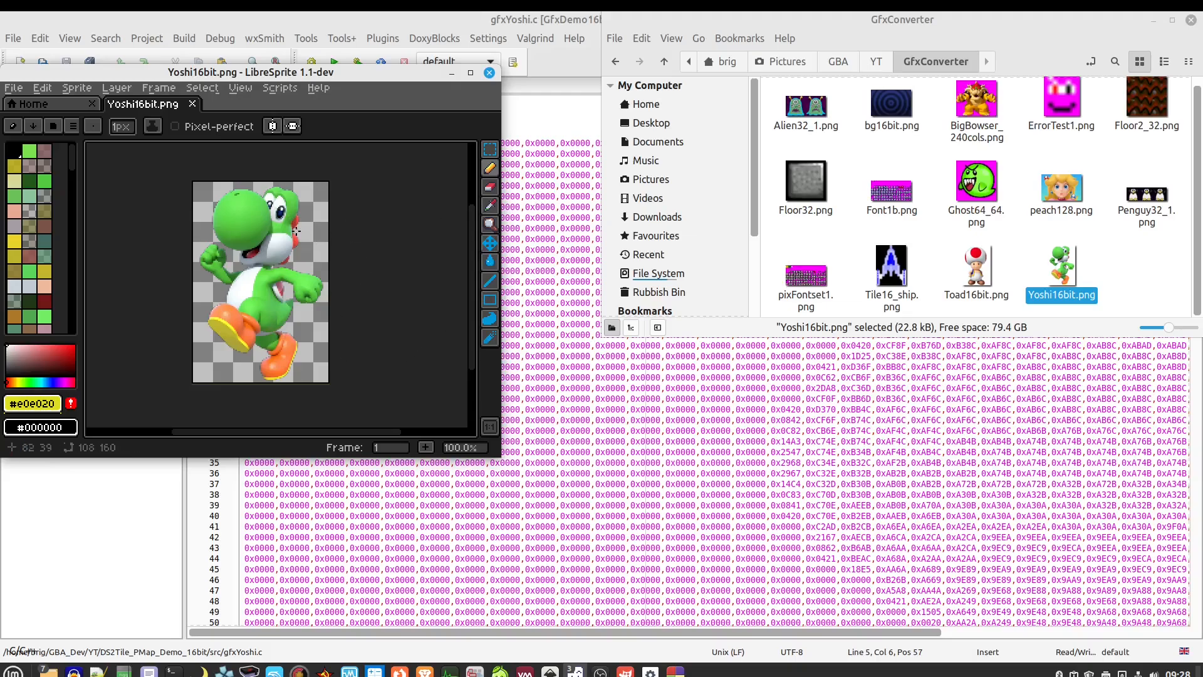
{"action": "left_click", "coordinate": [488, 73]}
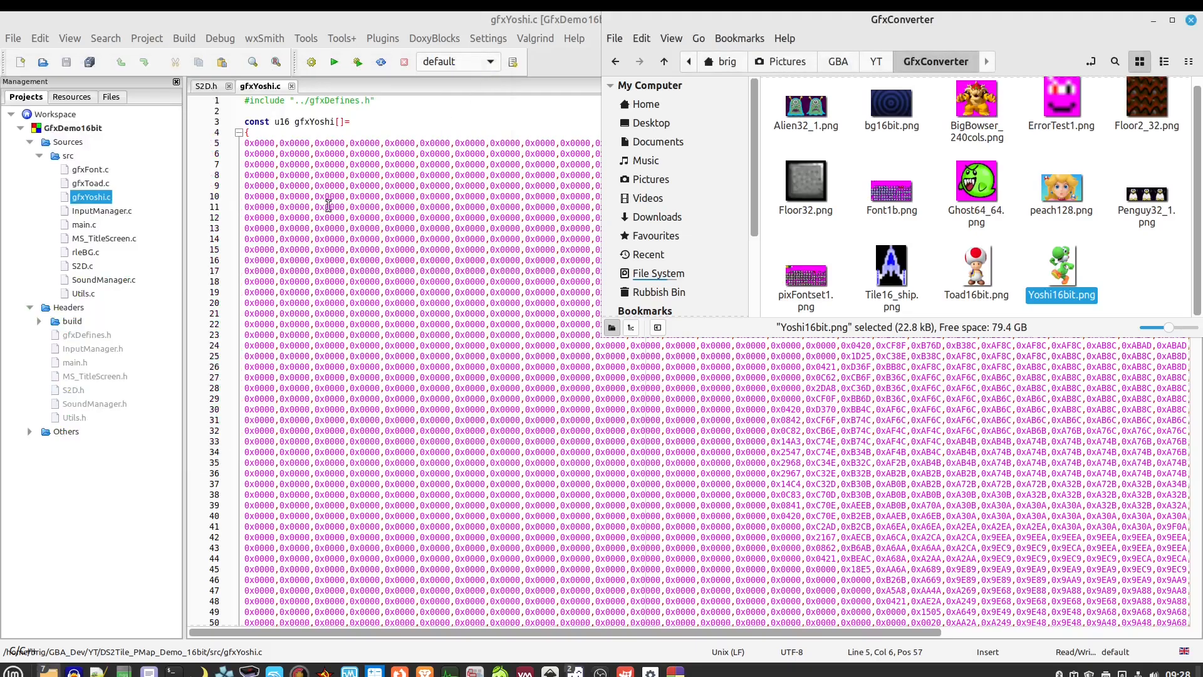
{"action": "left_click", "coordinate": [268, 147]}
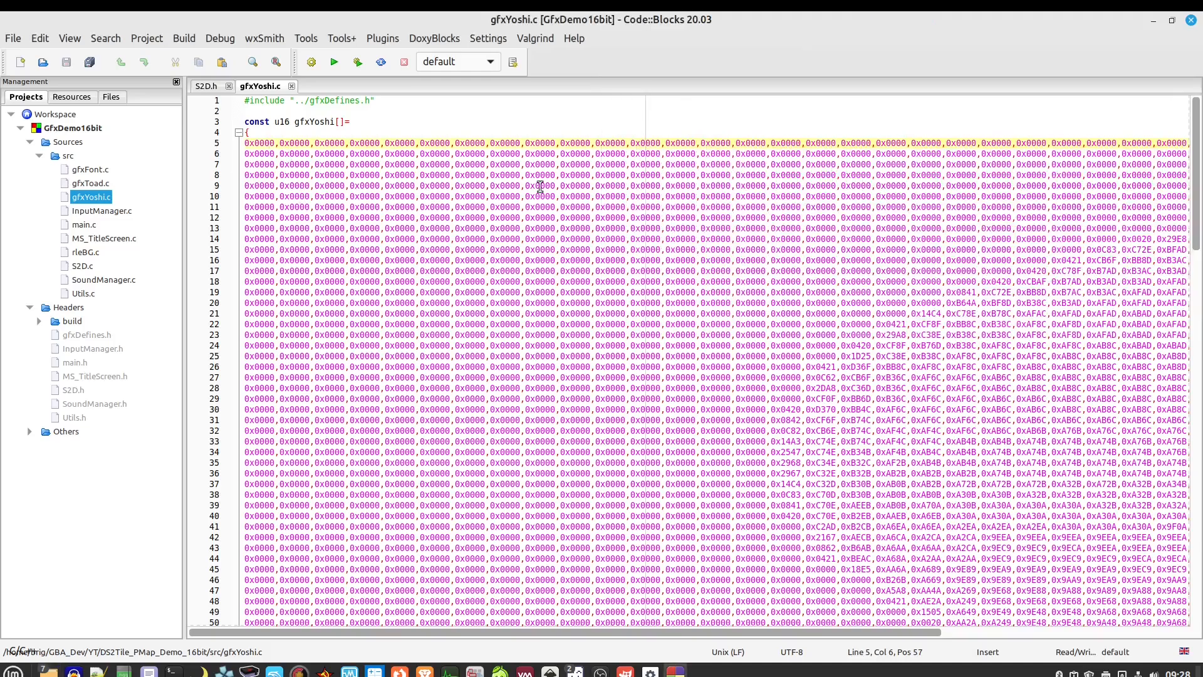
Mark the 0x0000 values in gfxYoshi.c and scroll through the pixel data
{"action": "left_click_drag", "start_coordinate": [273, 144], "coordinate": [245, 143]}
{"action": "left_click", "coordinate": [262, 146]}
{"action": "scroll", "coordinate": [762, 317], "scroll_direction": "down", "scroll_amount": 2}
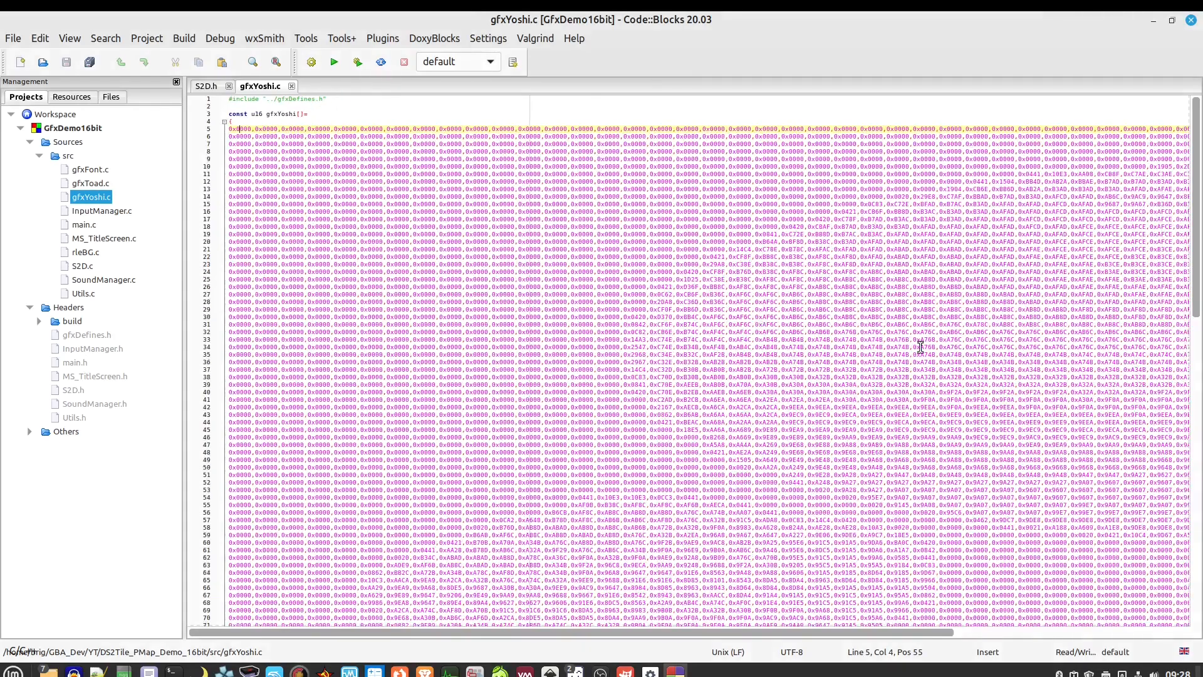
{"action": "left_click", "coordinate": [919, 347]}
{"action": "scroll", "coordinate": [812, 309], "scroll_direction": "down", "scroll_amount": 2}
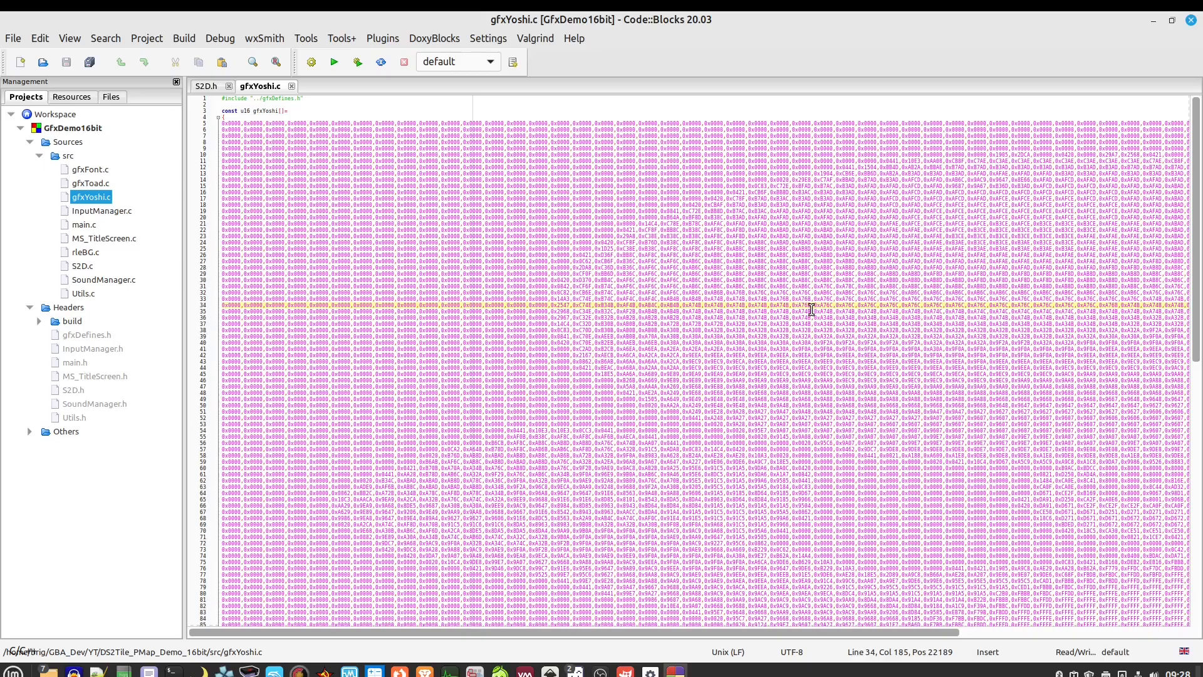
{"action": "scroll", "coordinate": [811, 309], "scroll_direction": "down", "scroll_amount": 1}
{"action": "scroll", "coordinate": [812, 309], "scroll_direction": "up", "scroll_amount": 1}
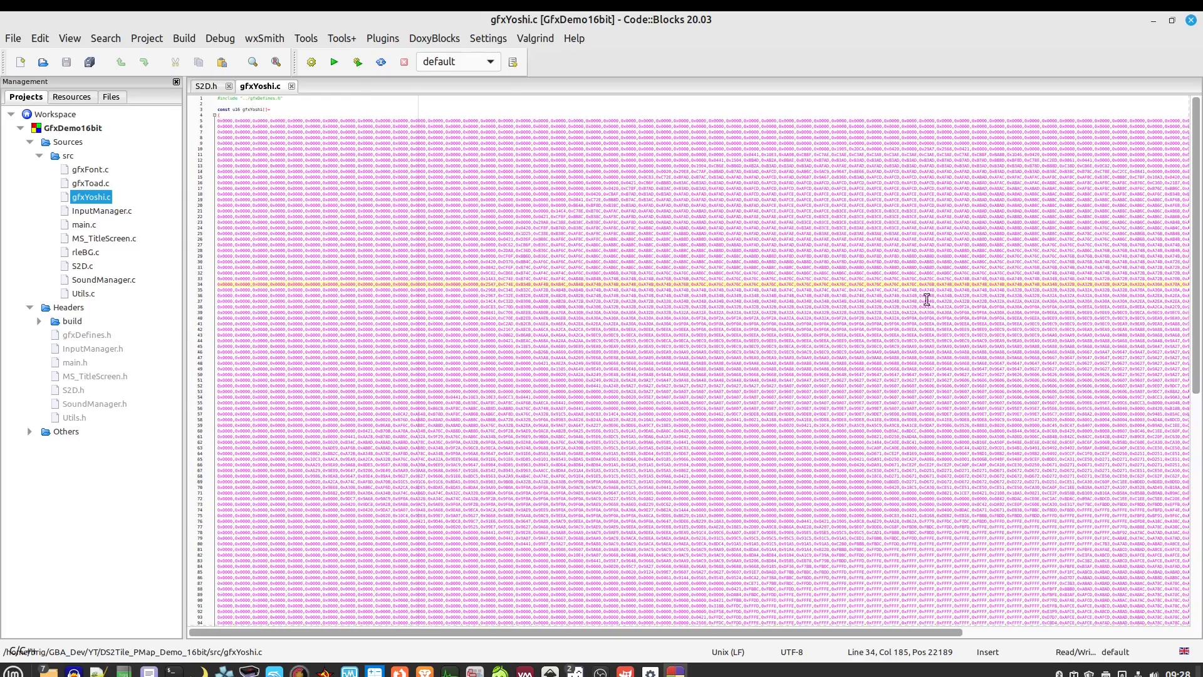
Close gfxYoshi.c and open S2D.c from the src folder
{"action": "left_click", "coordinate": [291, 86]}
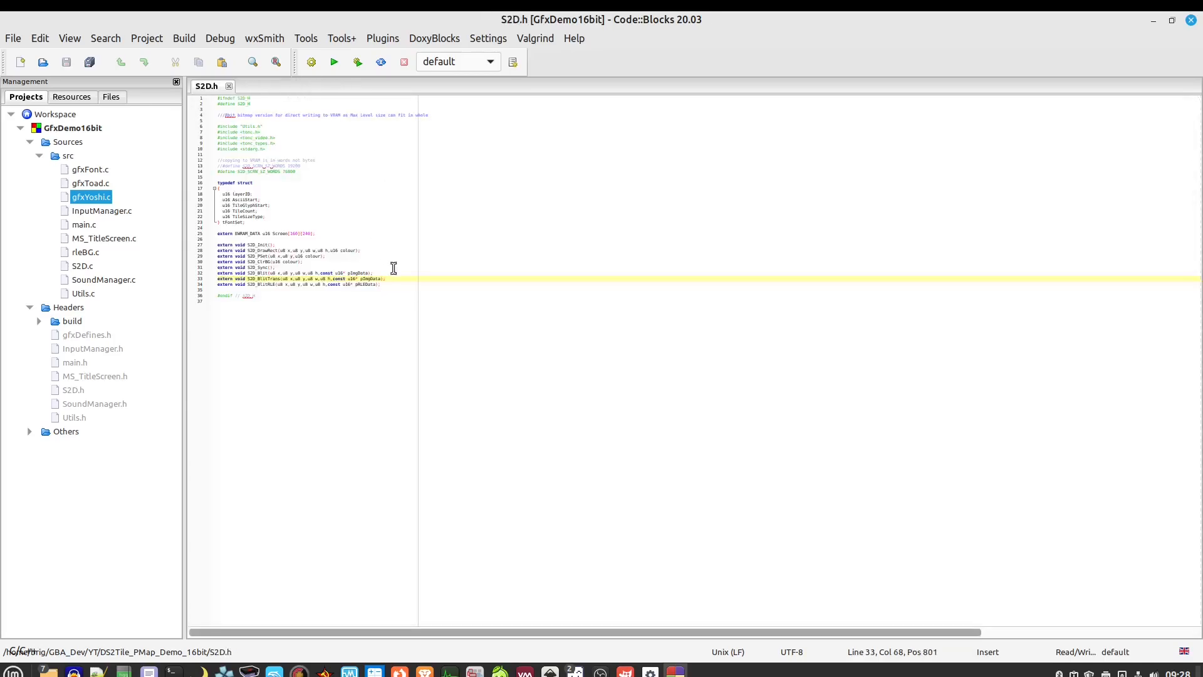
{"action": "scroll", "coordinate": [303, 240], "scroll_direction": "up", "scroll_amount": 5}
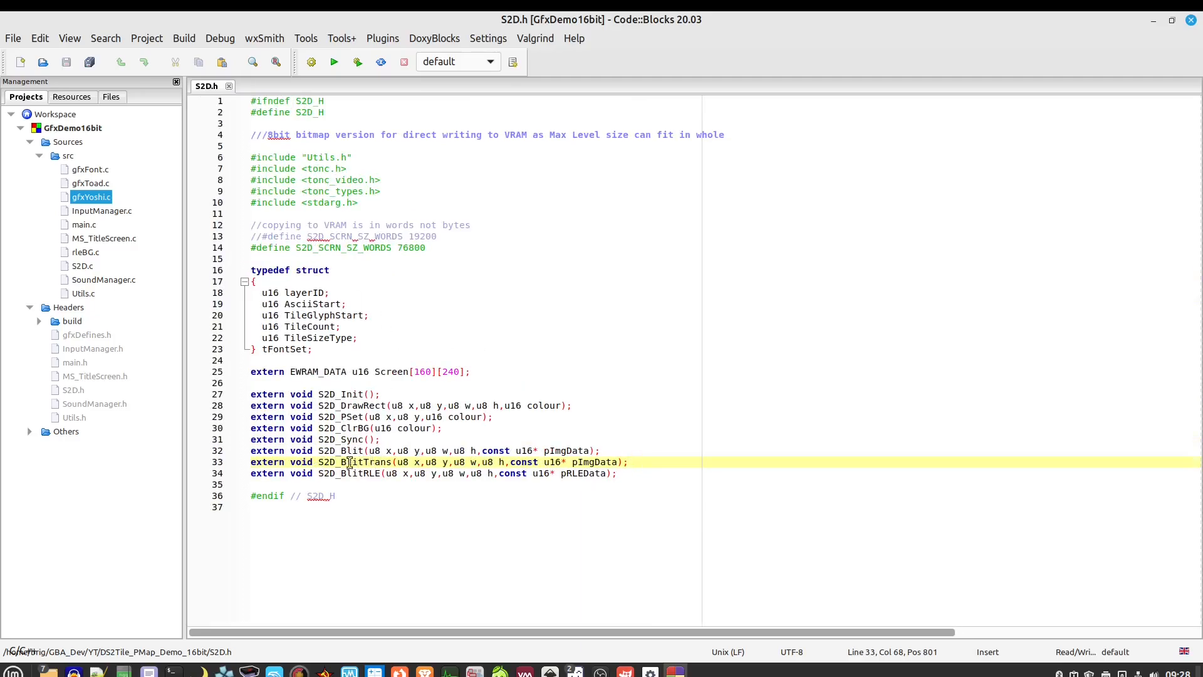
{"action": "double_click", "coordinate": [67, 267]}
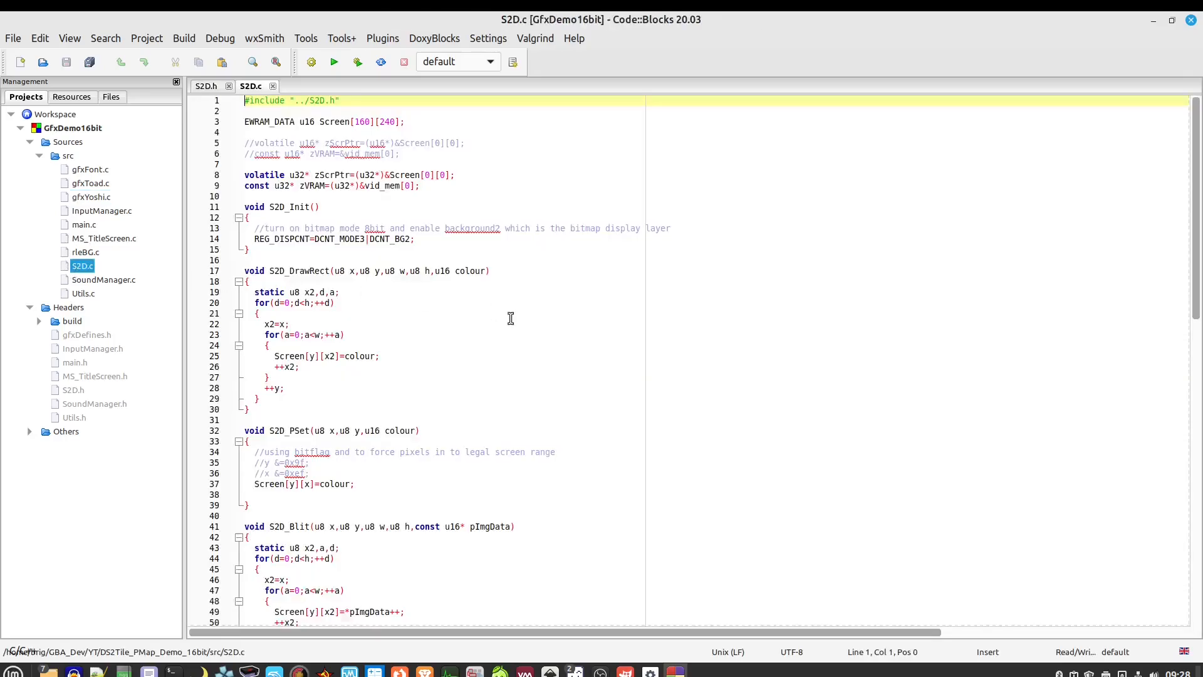
Highlight ink, pImgData++ and the ink condition in S2D.c's blit loop, then close Code::Blocks
{"action": "scroll", "coordinate": [510, 317], "scroll_direction": "down", "scroll_amount": 11}
{"action": "scroll", "coordinate": [510, 318], "scroll_direction": "down", "scroll_amount": 5}
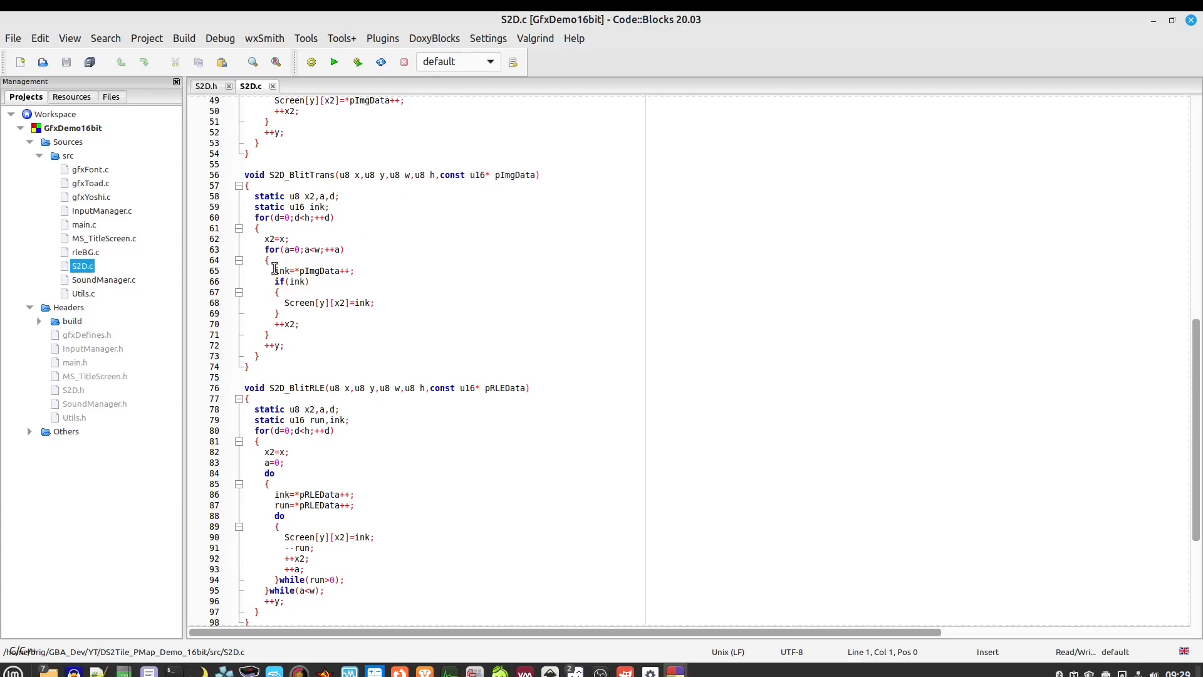
{"action": "double_click", "coordinate": [287, 271]}
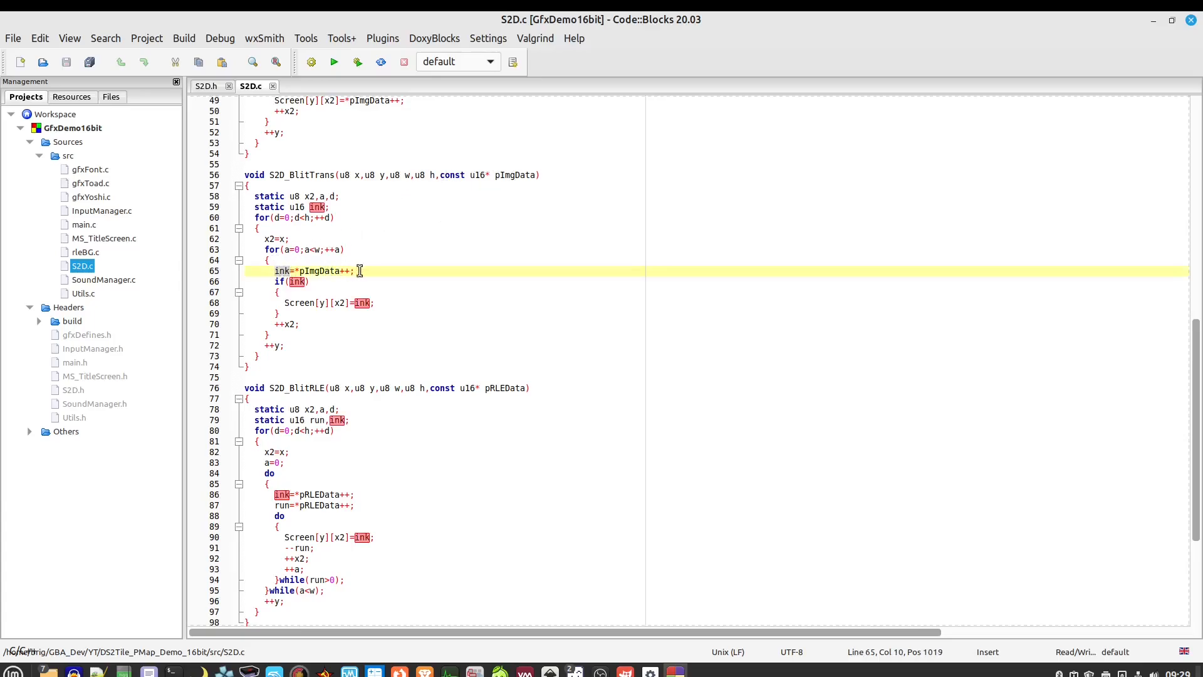
{"action": "left_click_drag", "start_coordinate": [354, 271], "coordinate": [299, 271]}
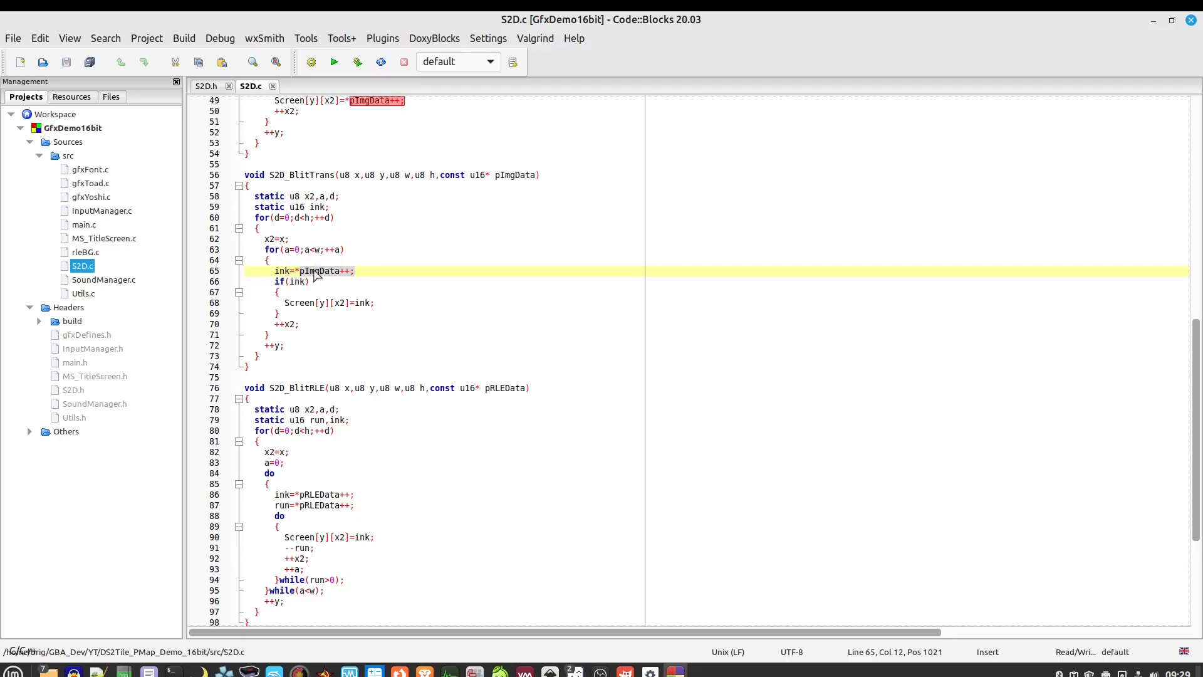
{"action": "left_click", "coordinate": [289, 270]}
{"action": "mouse_move", "coordinate": [289, 282]}
{"action": "left_mouse_down"}
{"action": "mouse_move", "coordinate": [317, 282]}
{"action": "mouse_move", "coordinate": [277, 284]}
{"action": "left_mouse_up"}
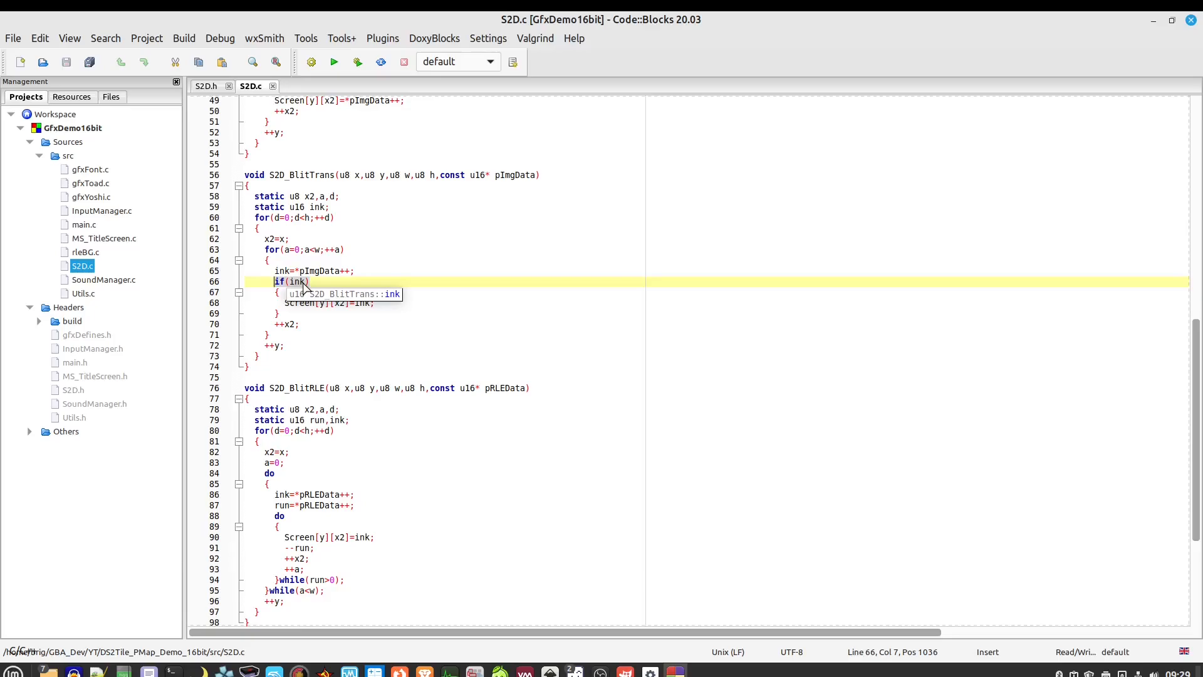
{"action": "left_click", "coordinate": [393, 306]}
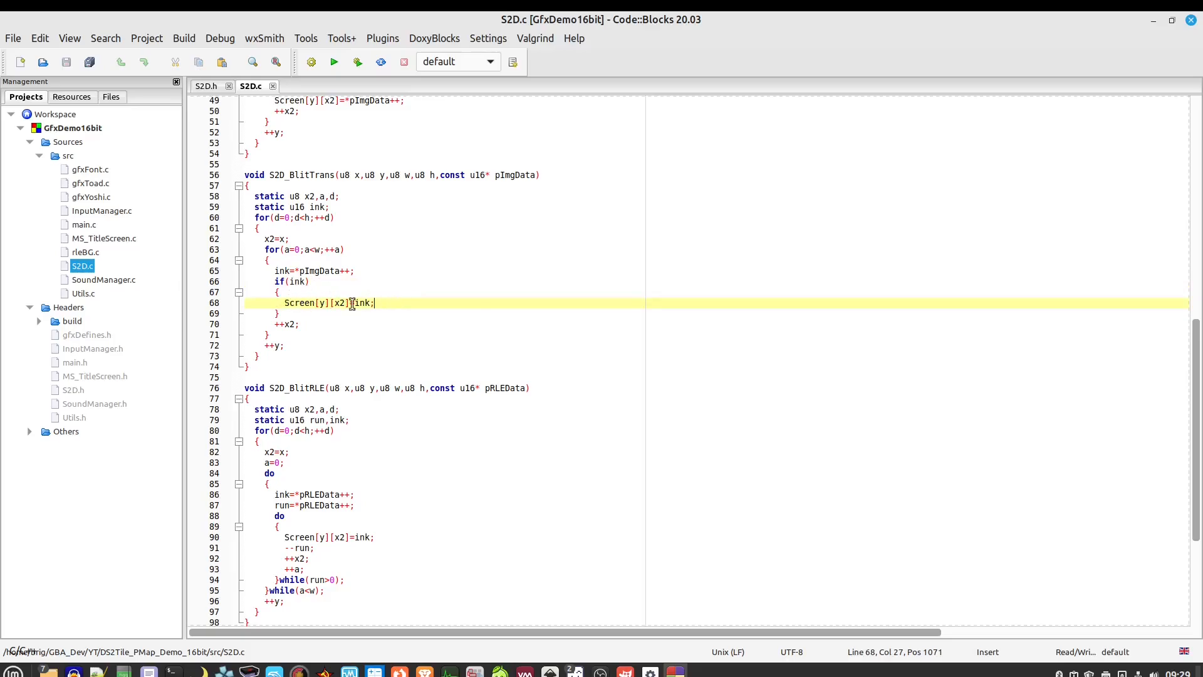
{"action": "mouse_move", "coordinate": [352, 304]}
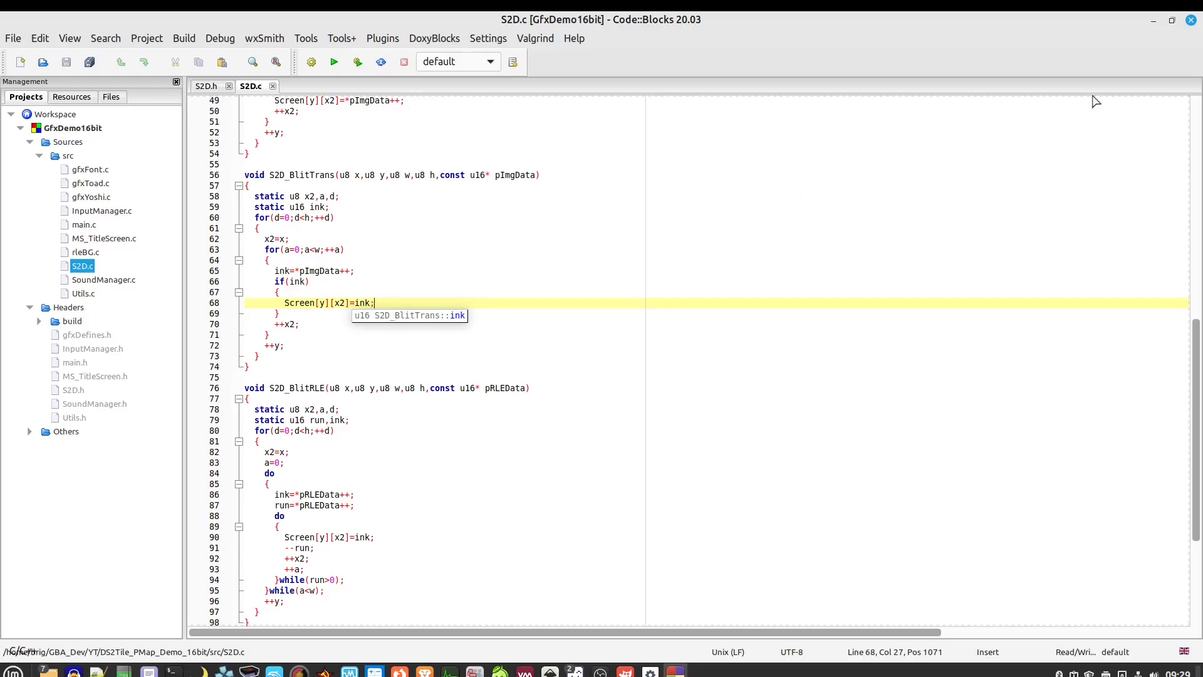
{"action": "left_click", "coordinate": [1190, 22]}
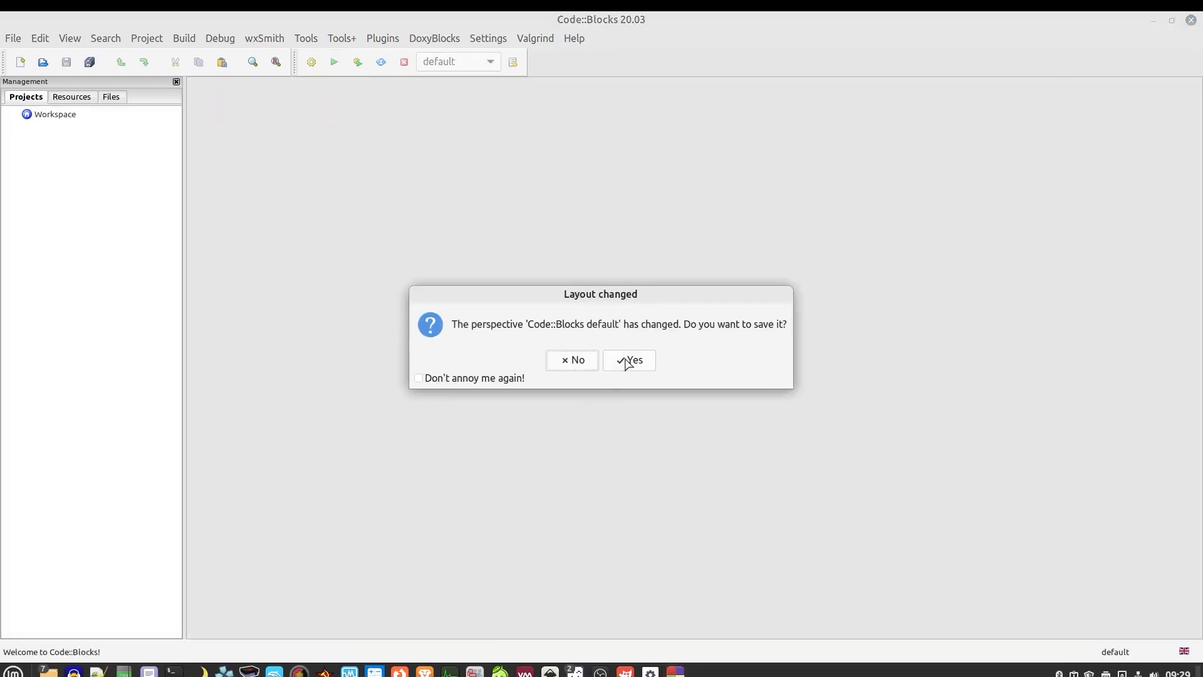
Discard the layout change, then view Alien32_1, Toad16bit and Yoshi16bit in DS Image To Tiles and toggle RLE
{"action": "left_click", "coordinate": [572, 360]}
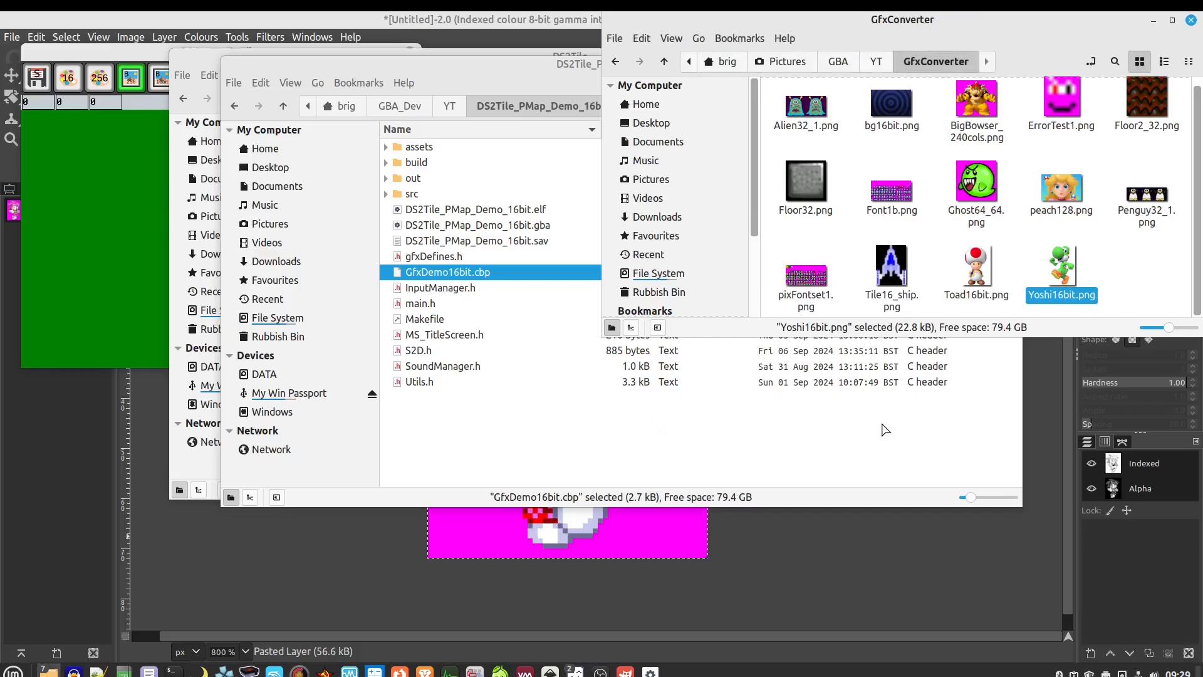
{"action": "left_click", "coordinate": [68, 208]}
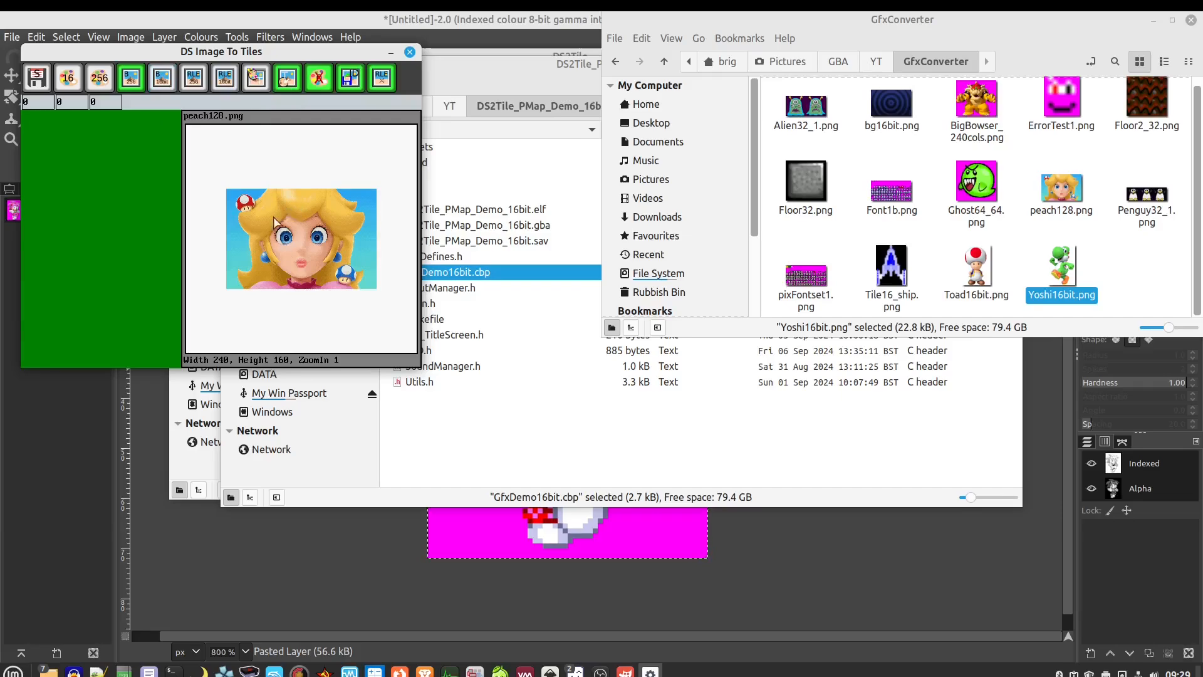
{"action": "left_click", "coordinate": [807, 113]}
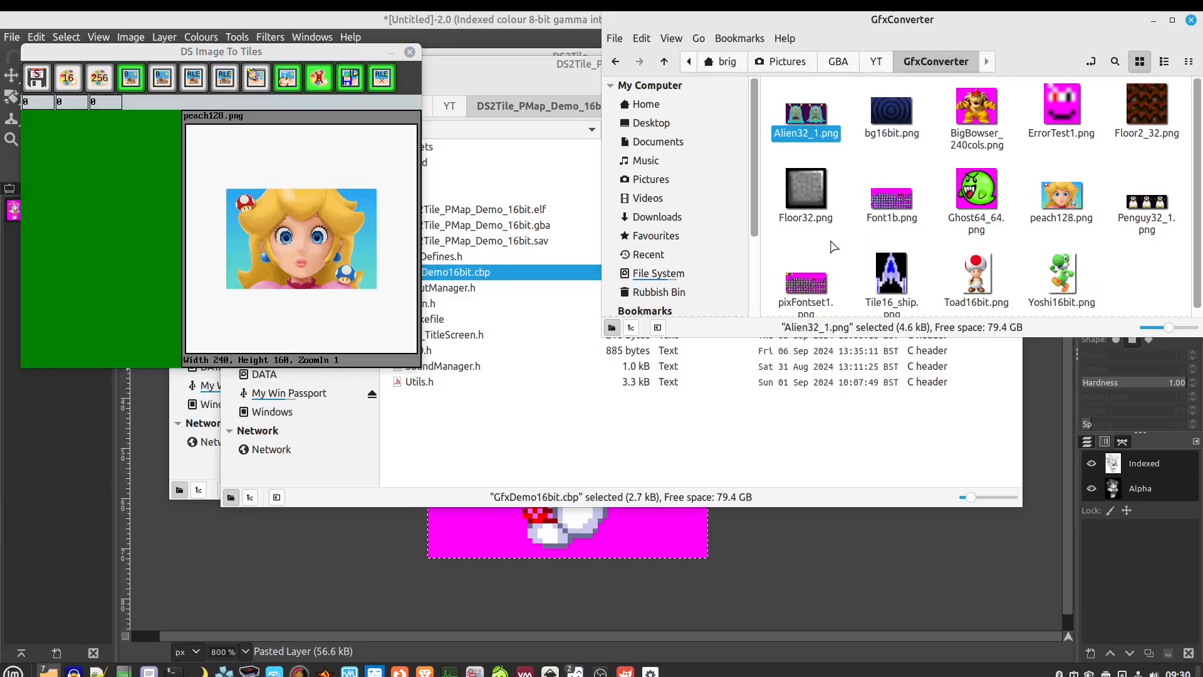
{"action": "scroll", "coordinate": [931, 273], "scroll_direction": "down", "scroll_amount": 1}
{"action": "left_click", "coordinate": [975, 271]}
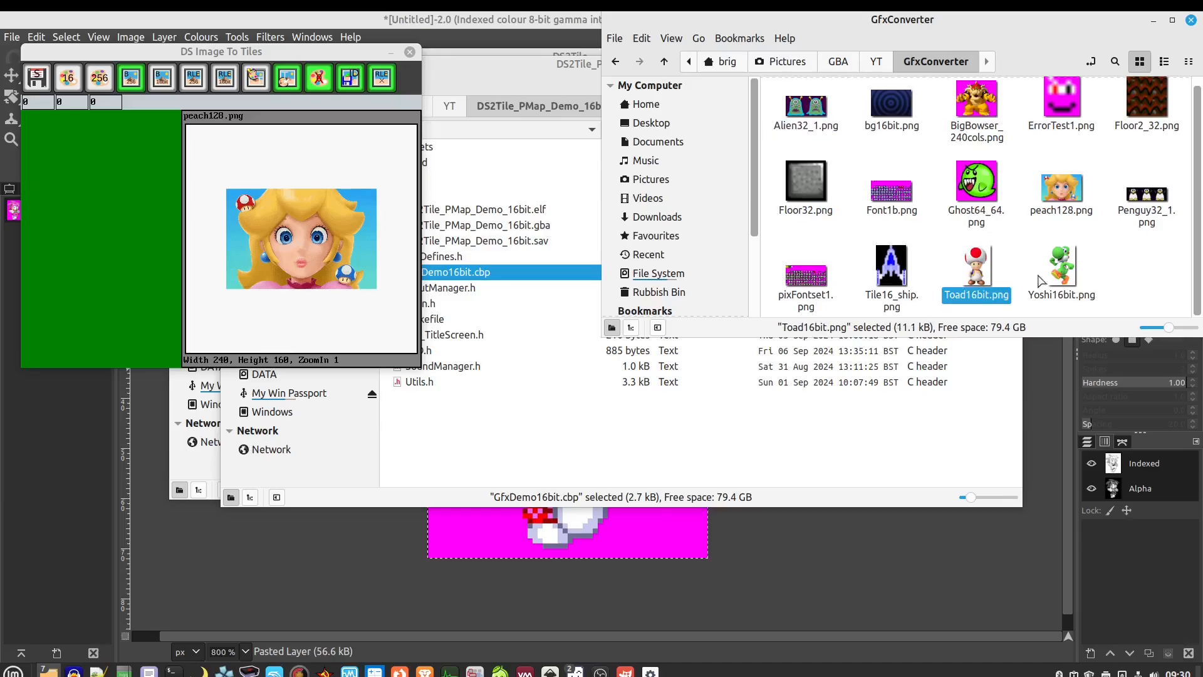
{"action": "left_click", "coordinate": [1068, 268]}
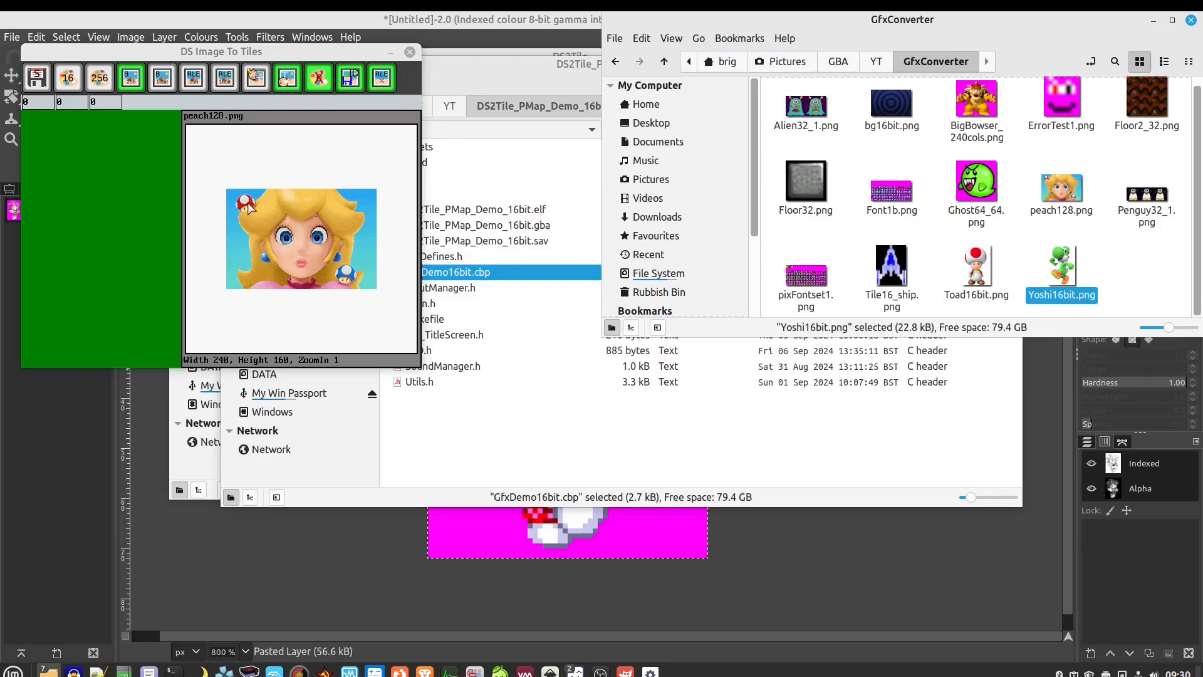
{"action": "left_click", "coordinate": [381, 77]}
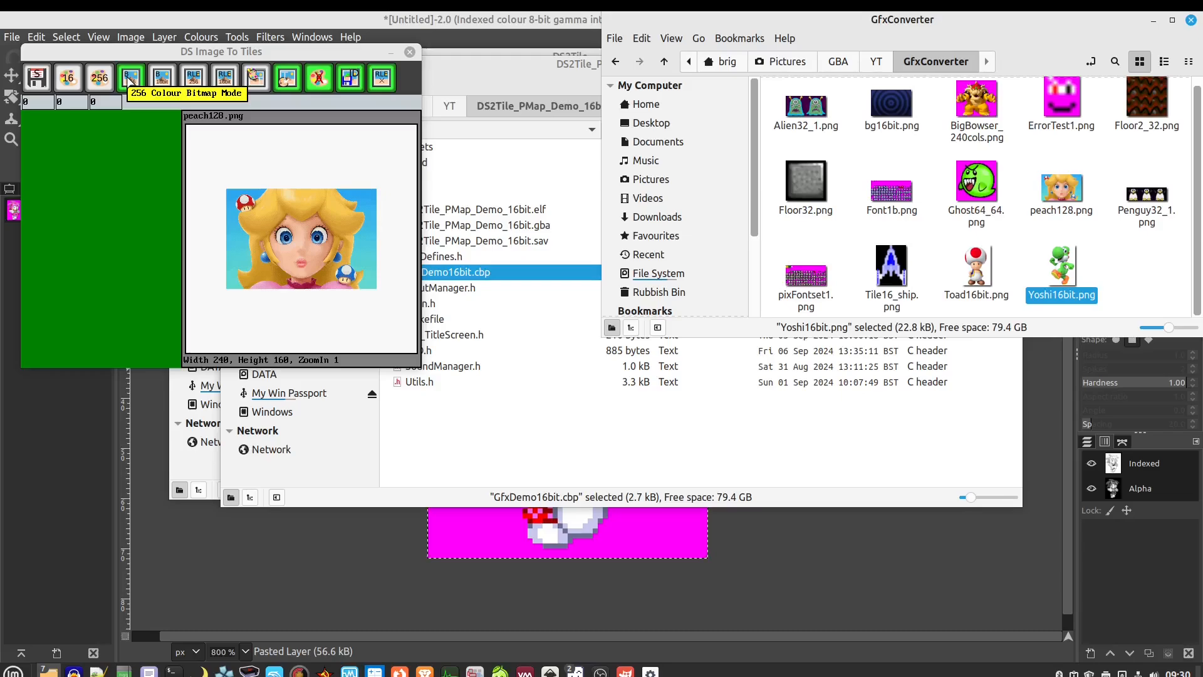
Open Lev1.png from YT > 16ColTiles in LibreSprite and maximize the window
{"action": "scroll", "coordinate": [1015, 188], "scroll_direction": "up", "scroll_amount": 1}
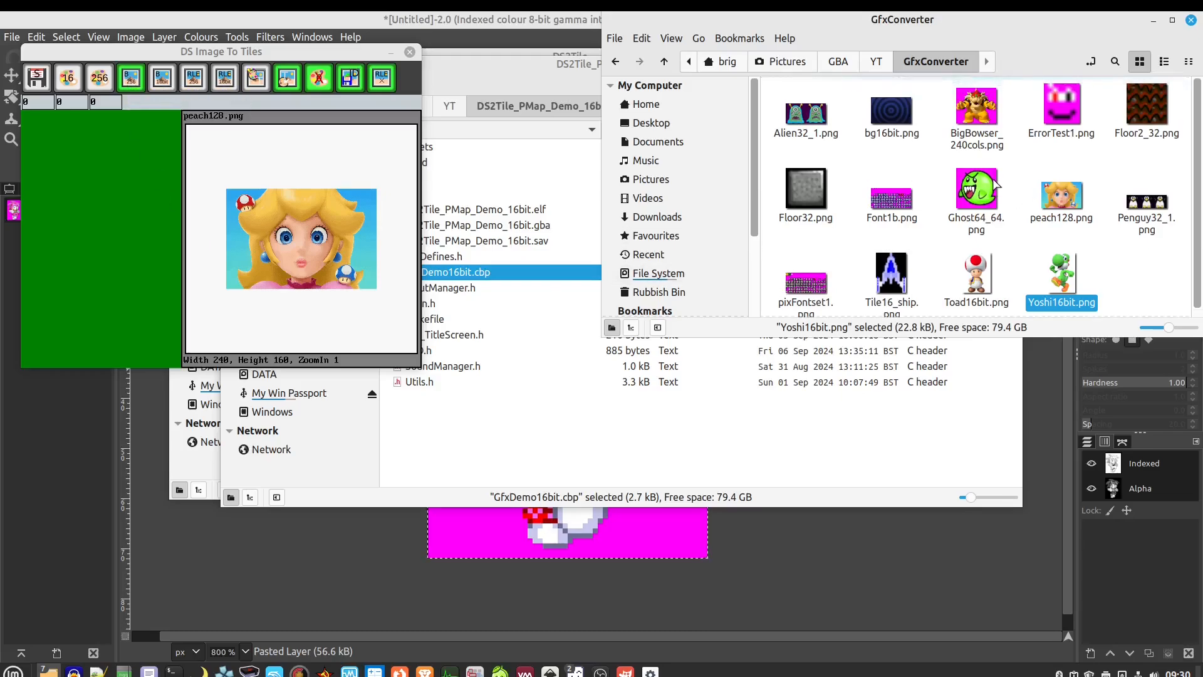
{"action": "left_click", "coordinate": [877, 61]}
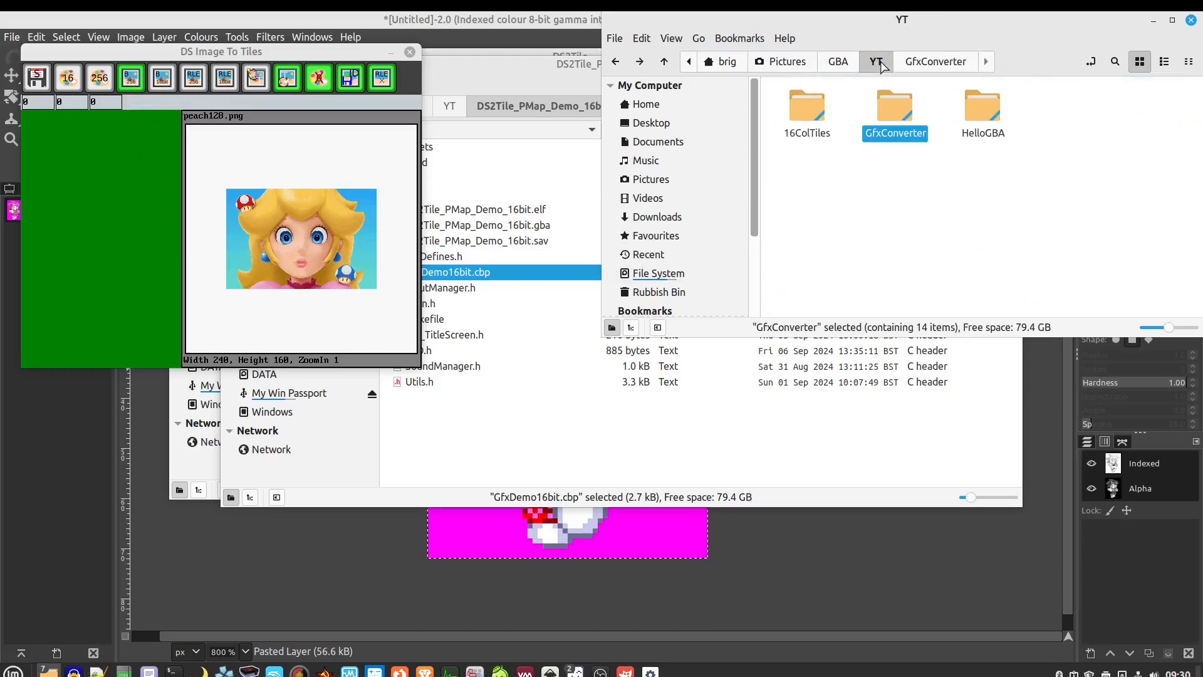
{"action": "double_click", "coordinate": [809, 108]}
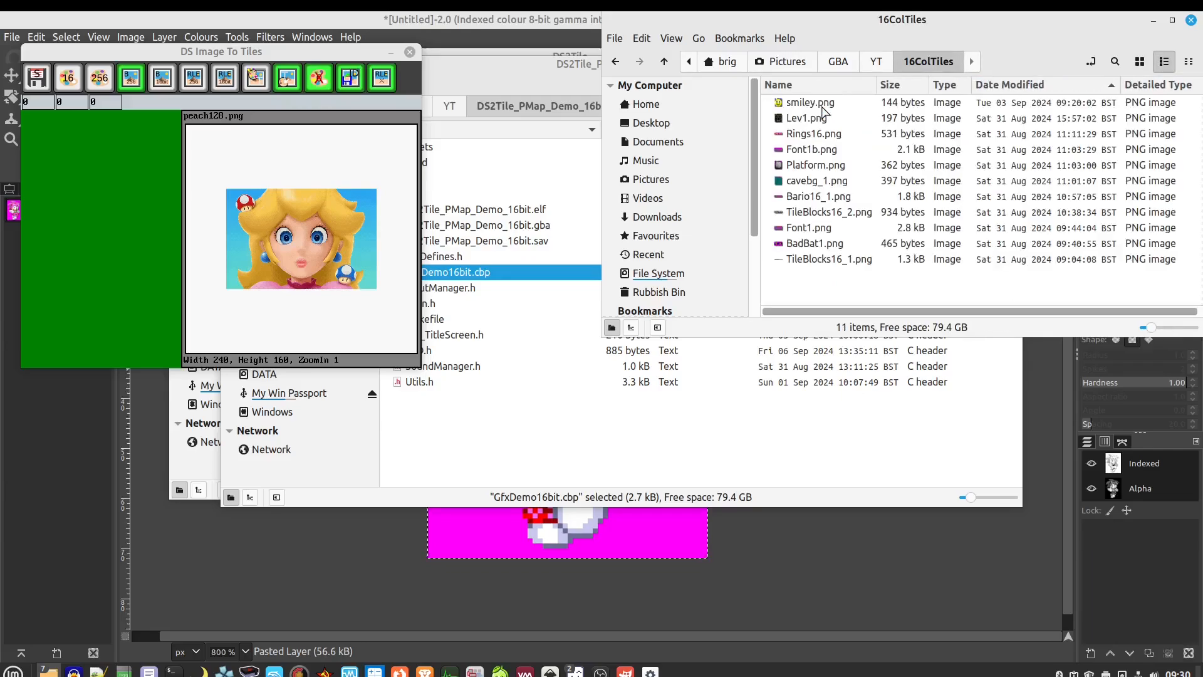
{"action": "left_click", "coordinate": [815, 118]}
{"action": "right_click", "coordinate": [816, 119]}
{"action": "mouse_move", "coordinate": [847, 157]}
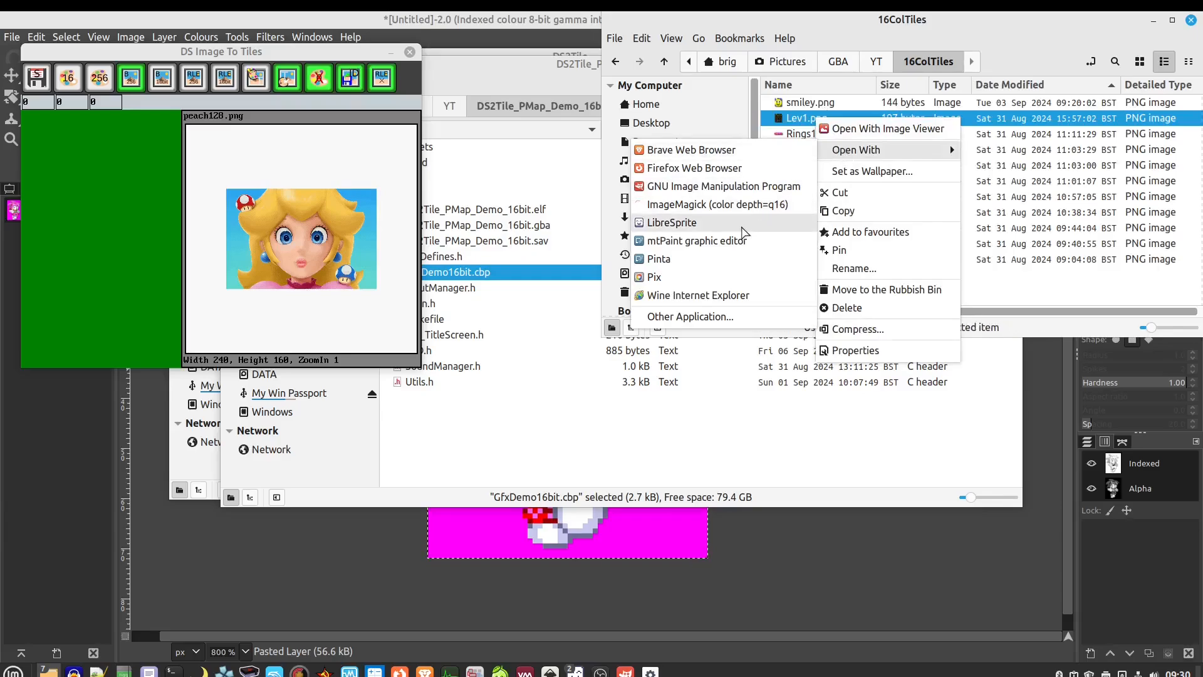
{"action": "left_click", "coordinate": [741, 225]}
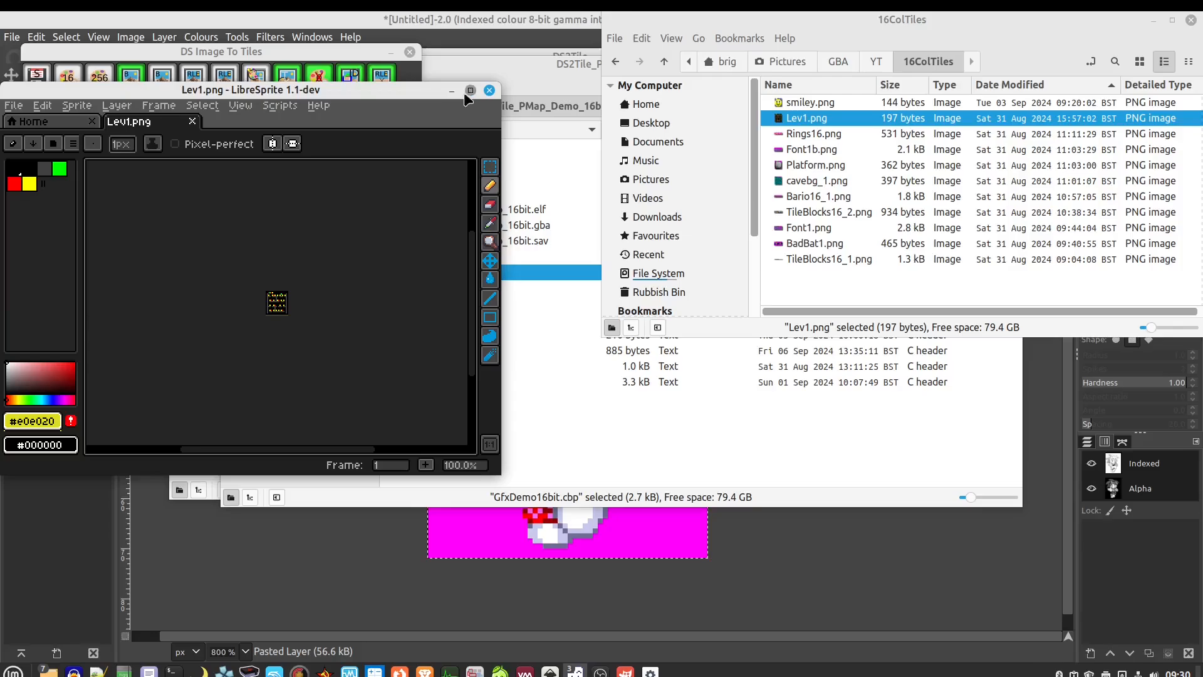
{"action": "left_click", "coordinate": [470, 89]}
{"action": "scroll", "coordinate": [258, 298], "scroll_direction": "up", "scroll_amount": 9}
Pan the 1600% Lev1 tile grid into view, close LibreSprite, and go up to Pictures
{"action": "left_click_drag", "start_coordinate": [270, 153], "coordinate": [352, 278]}
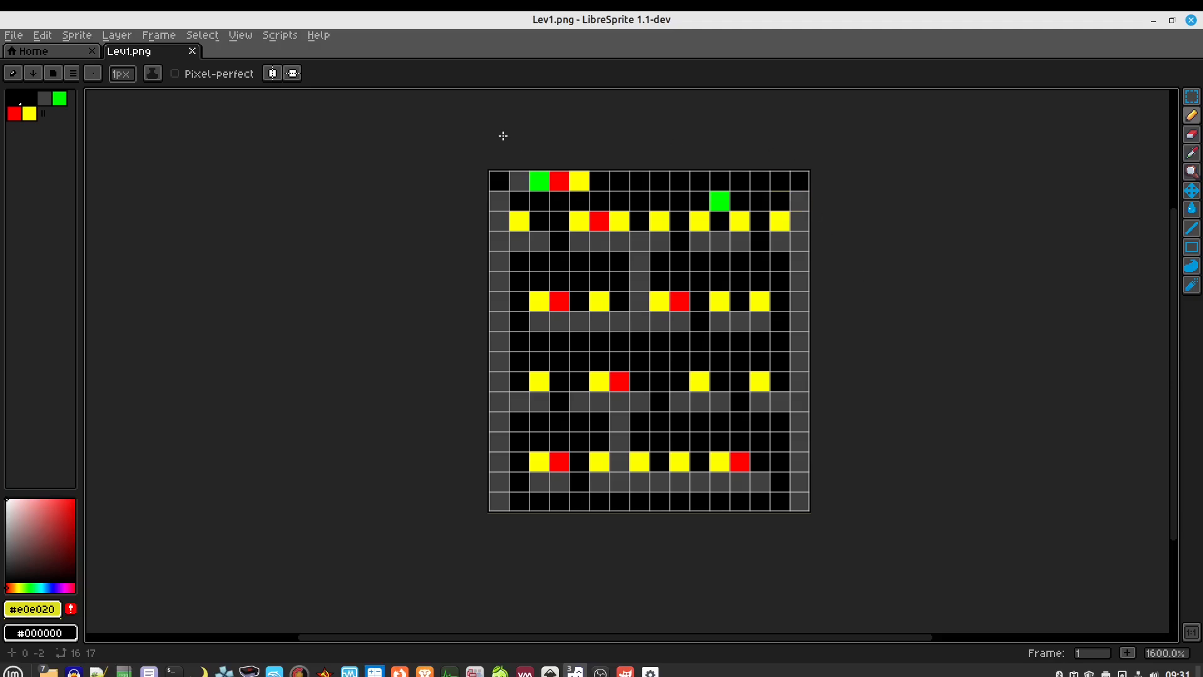
{"action": "left_click", "coordinate": [1192, 20]}
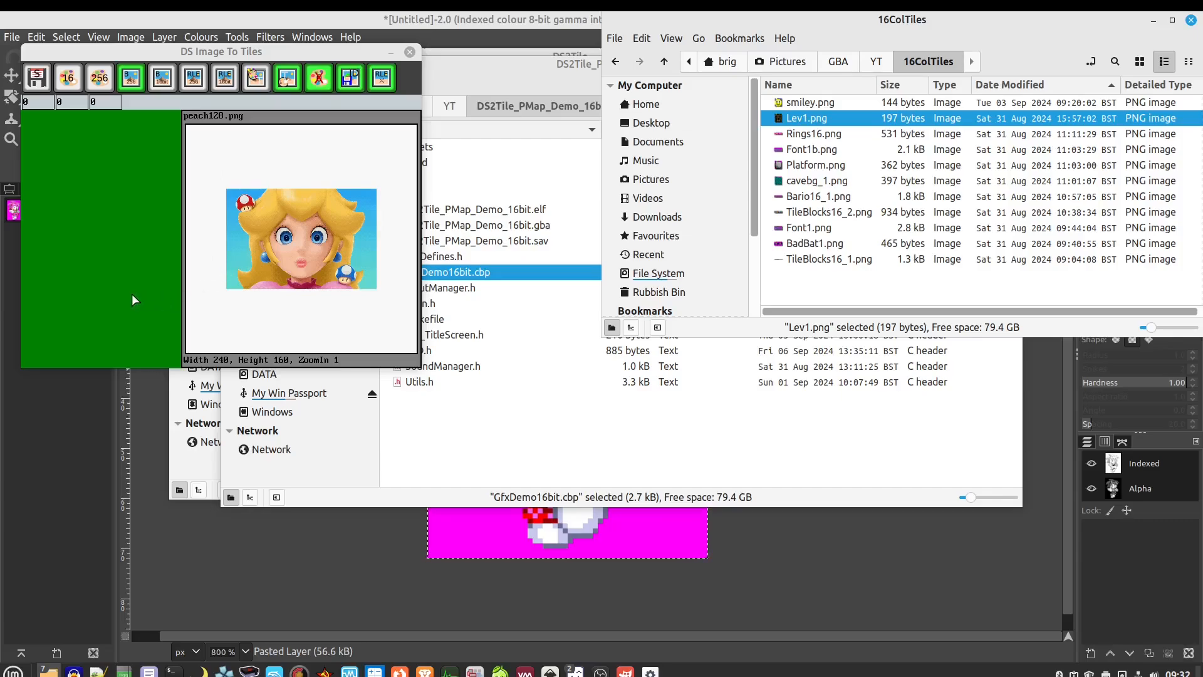
{"action": "left_click", "coordinate": [777, 63]}
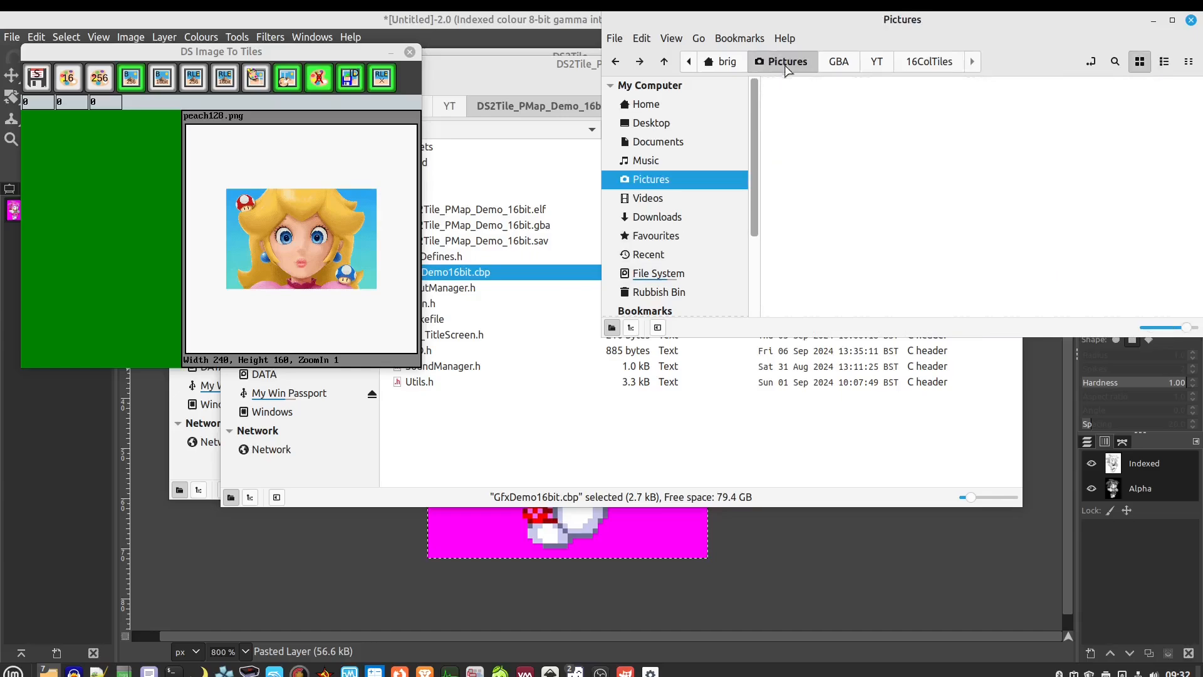
Open the DS folder, then switch to the home folder
{"action": "double_click", "coordinate": [1033, 105]}
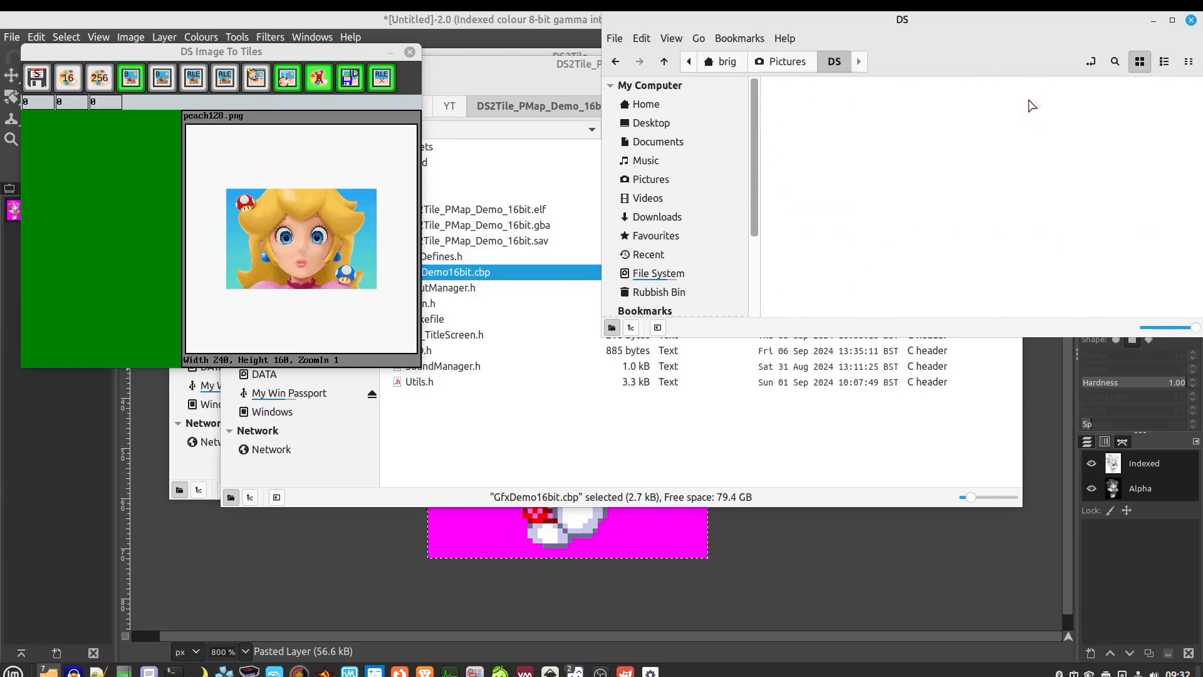
{"action": "scroll", "coordinate": [883, 194], "scroll_direction": "down", "scroll_amount": 5}
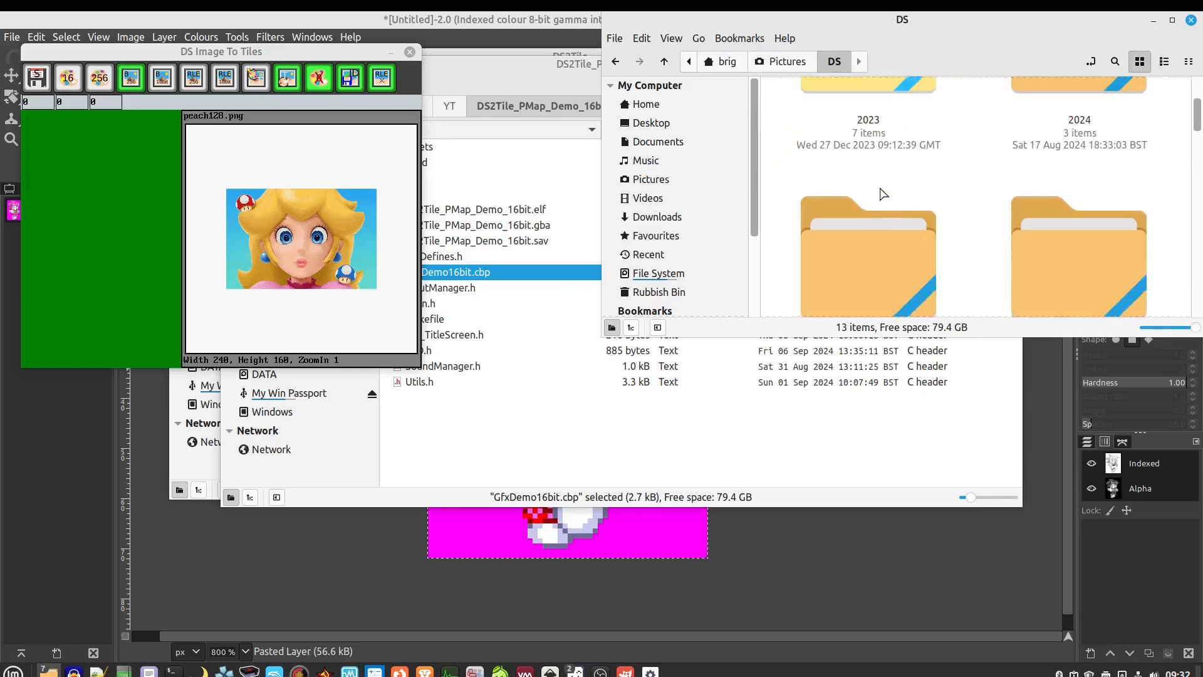
{"action": "scroll", "coordinate": [883, 194], "scroll_direction": "down", "scroll_amount": 5}
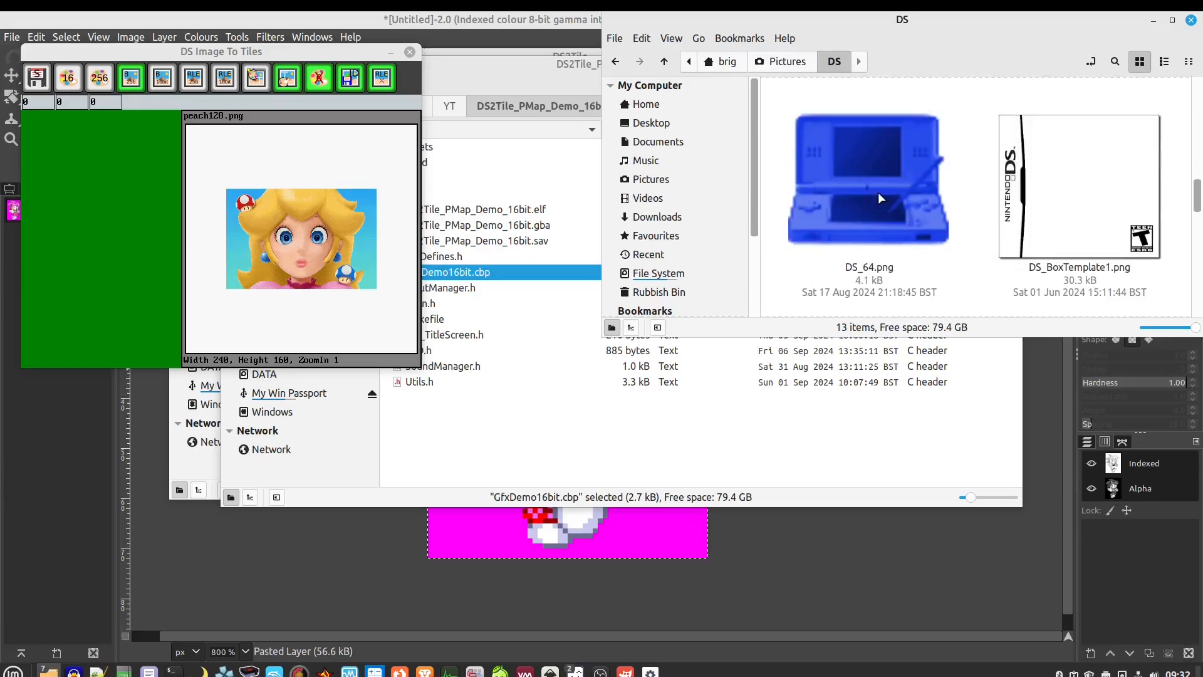
{"action": "scroll", "coordinate": [880, 207], "scroll_direction": "up", "scroll_amount": 5}
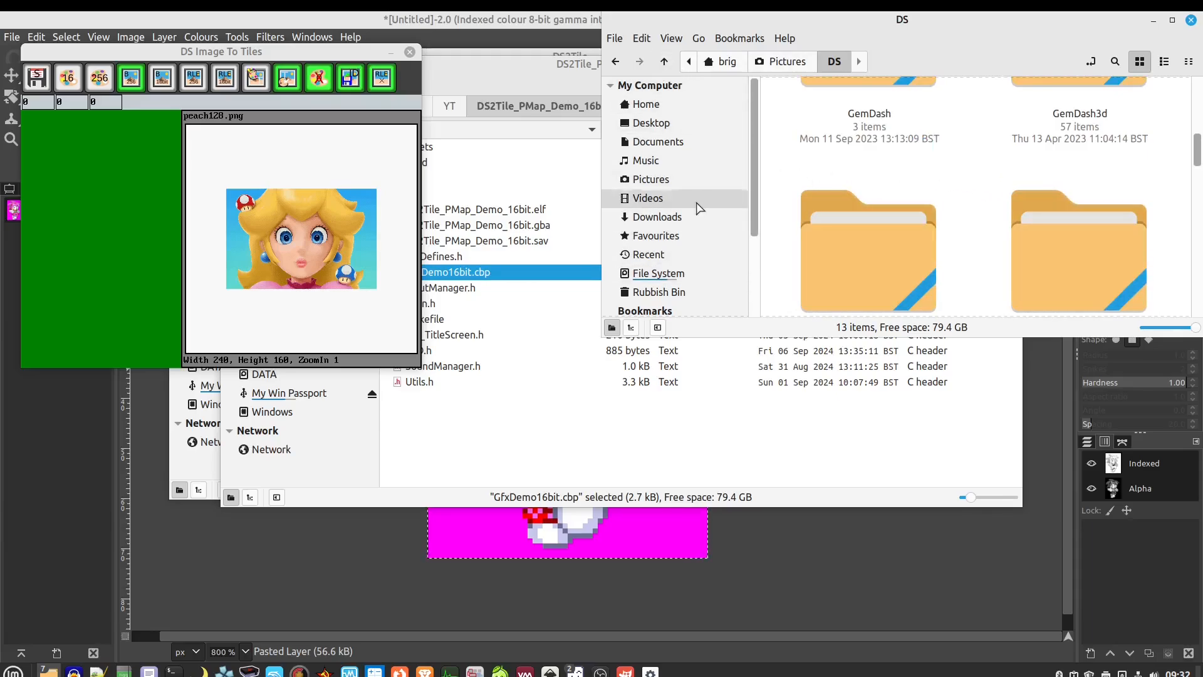
{"action": "left_click", "coordinate": [684, 107]}
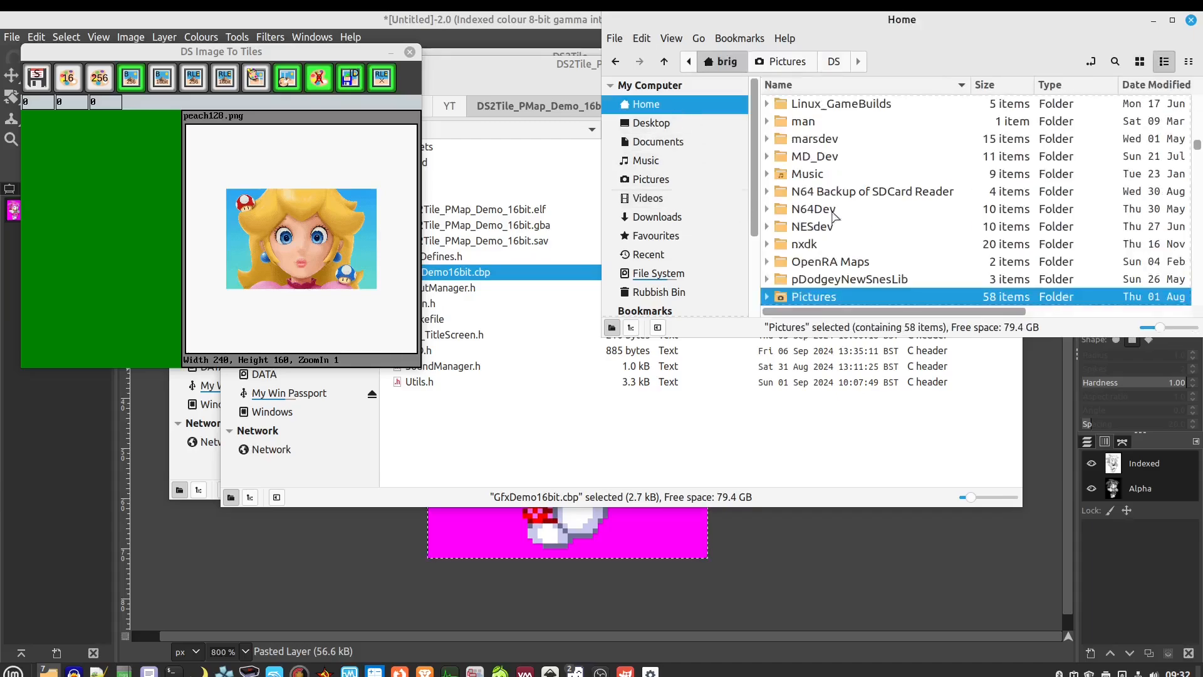
{"action": "scroll", "coordinate": [876, 241], "scroll_direction": "up", "scroll_amount": 8}
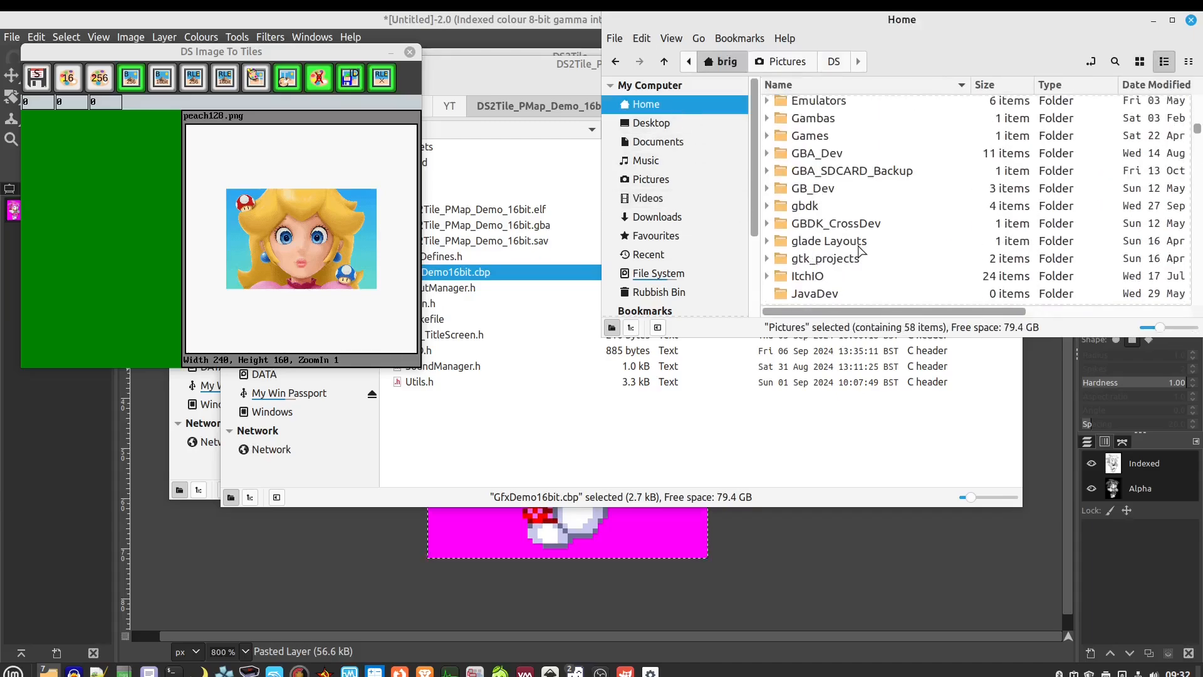
{"action": "scroll", "coordinate": [862, 252], "scroll_direction": "up", "scroll_amount": 3}
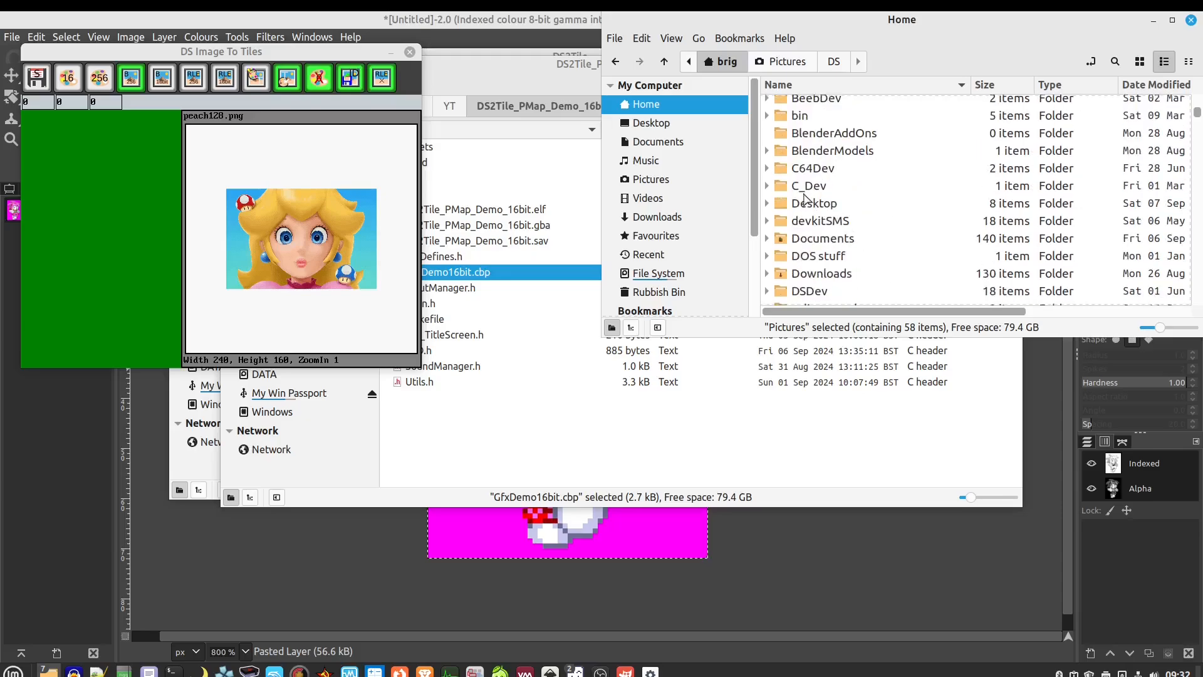
{"action": "scroll", "coordinate": [860, 225], "scroll_direction": "up", "scroll_amount": 2}
{"action": "scroll", "coordinate": [861, 225], "scroll_direction": "down", "scroll_amount": 3}
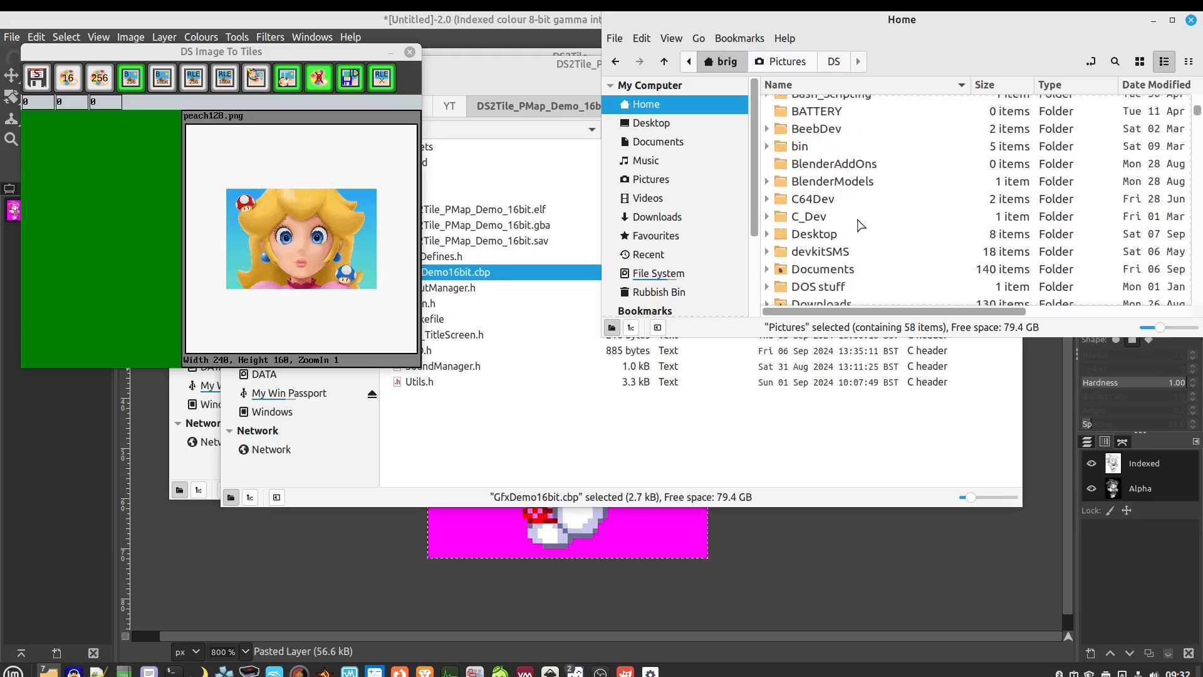
Go to DSDev > 2024 > YT > DS2TileDemo and run DS2TileDemo.nds
{"action": "double_click", "coordinate": [815, 261]}
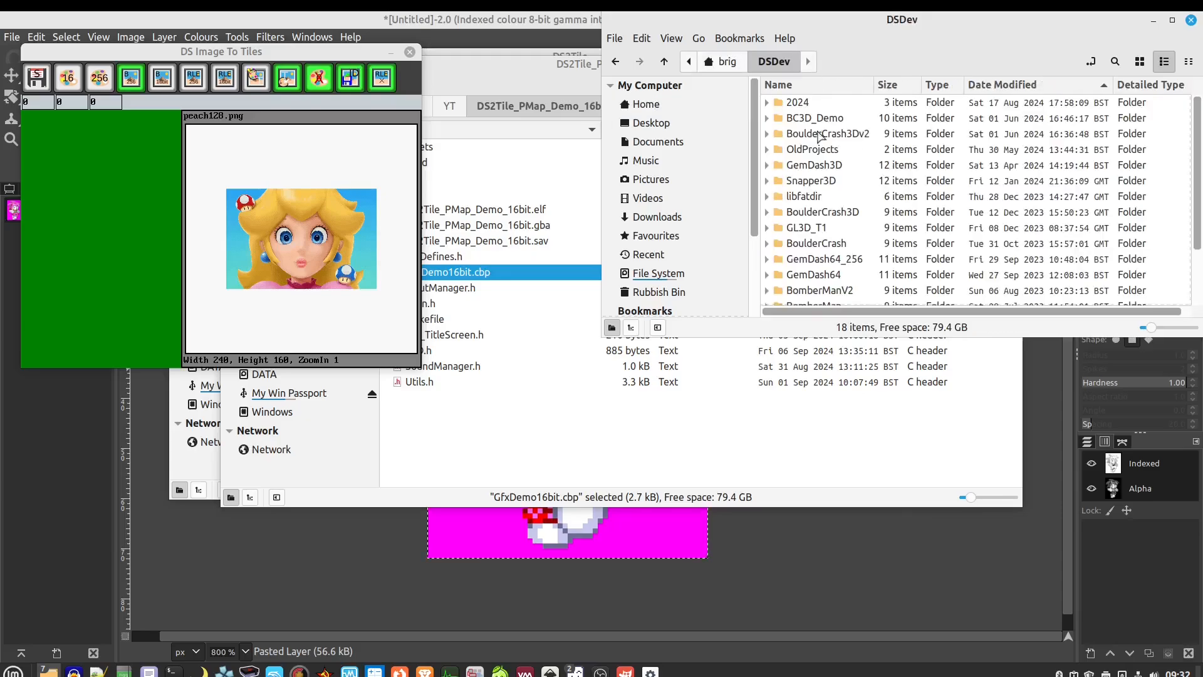
{"action": "double_click", "coordinate": [795, 105]}
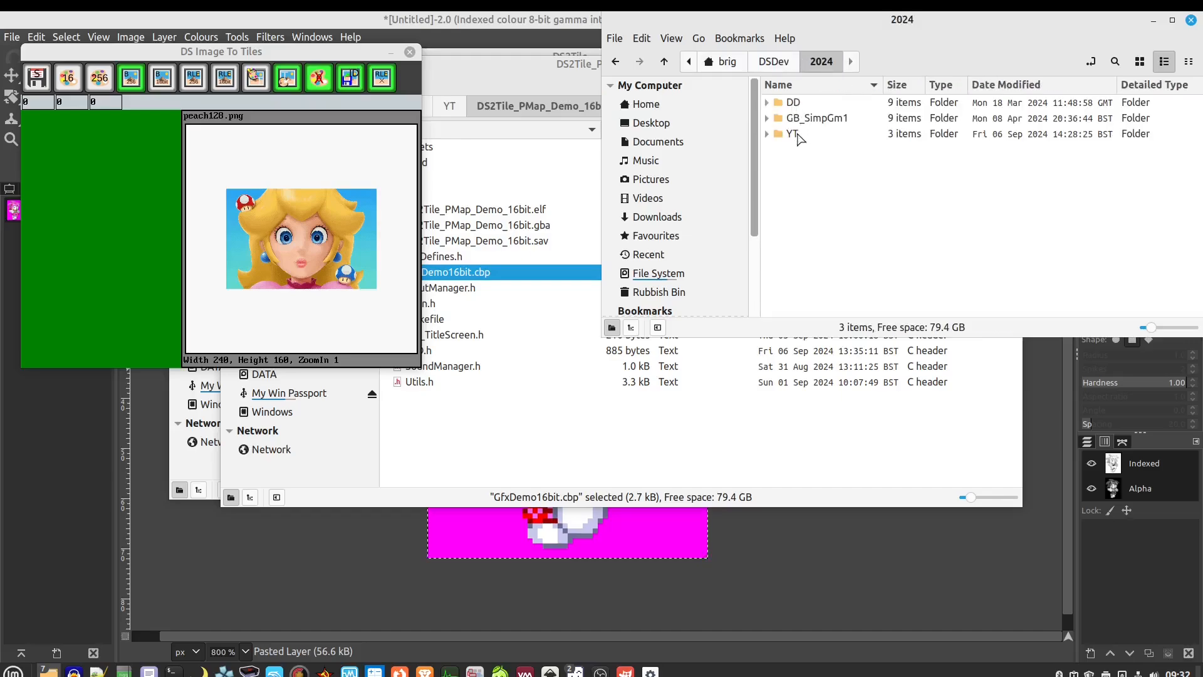
{"action": "double_click", "coordinate": [794, 134]}
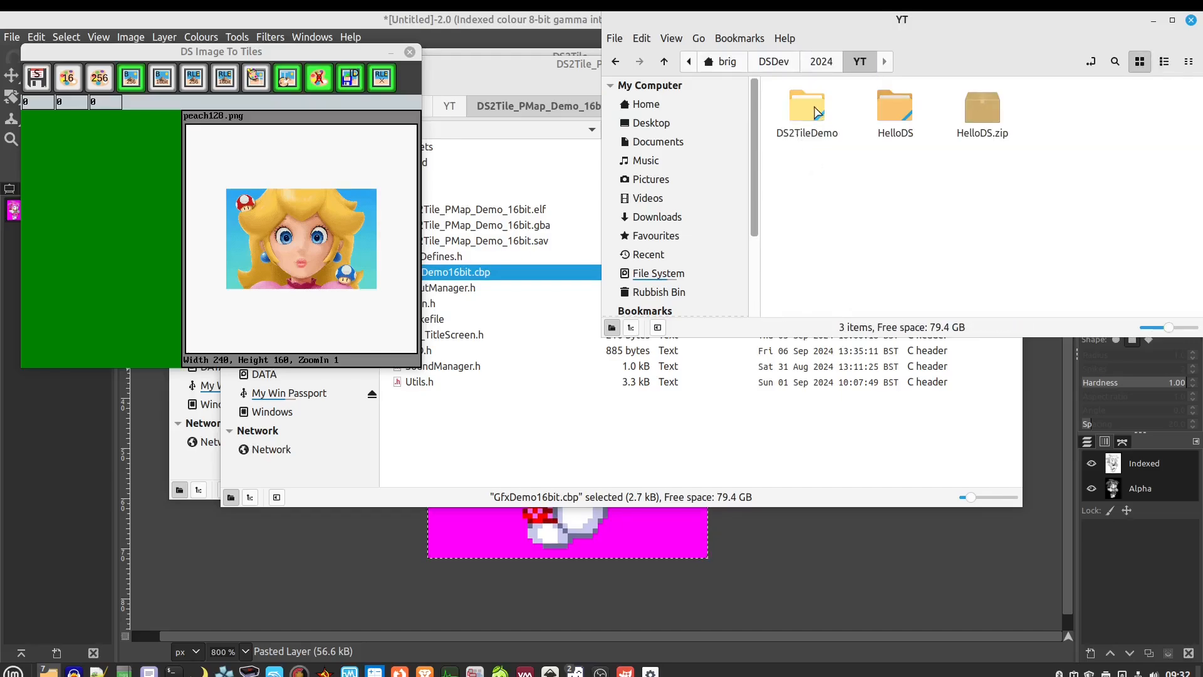
{"action": "double_click", "coordinate": [808, 109]}
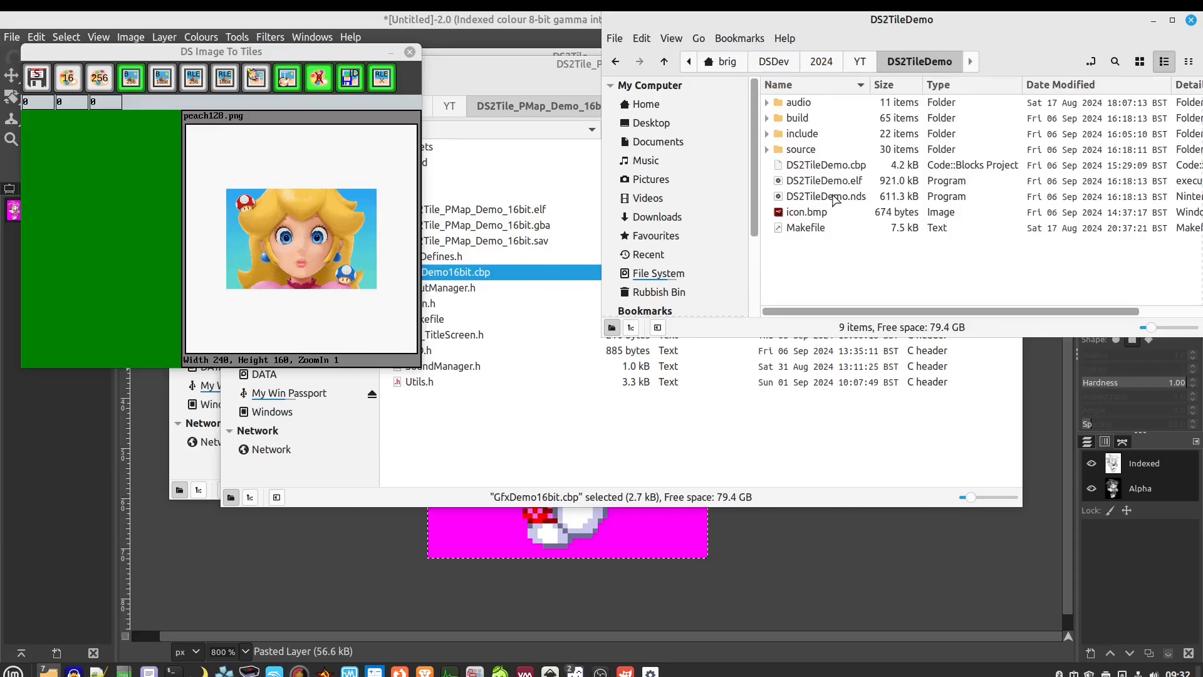
{"action": "double_click", "coordinate": [826, 196]}
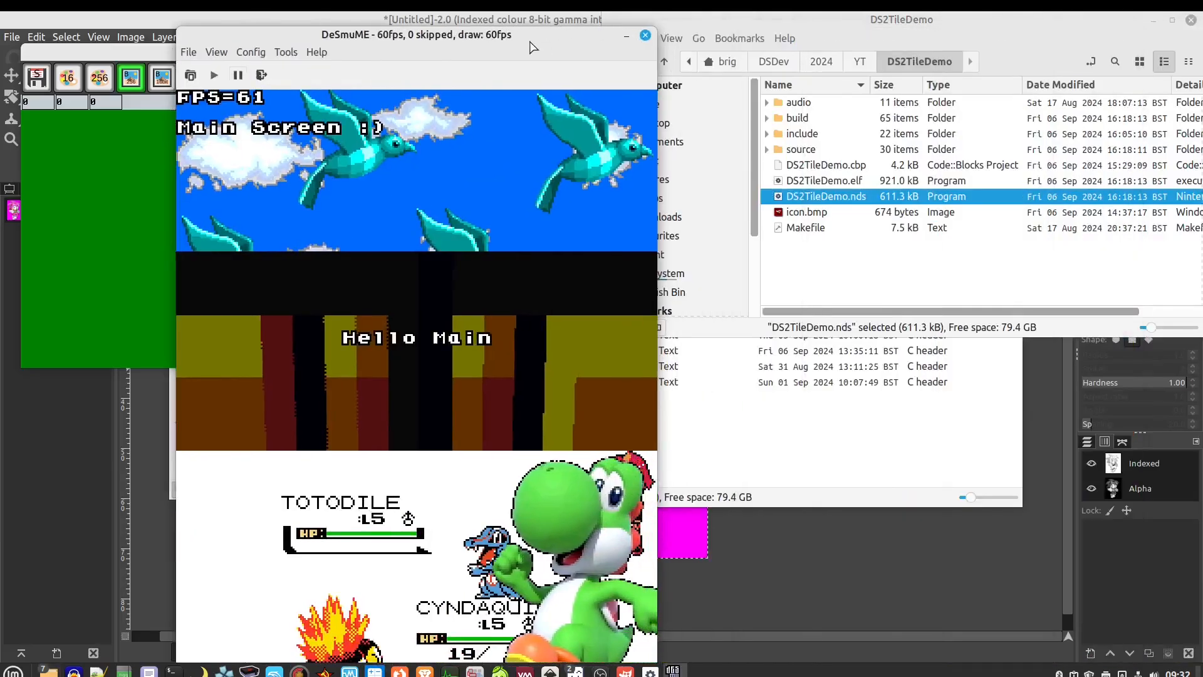
Move DeSmuME to the top of the screen, let the Yoshi and Toad demo run, then close it
{"action": "left_click_drag", "start_coordinate": [530, 41], "coordinate": [532, 24]}
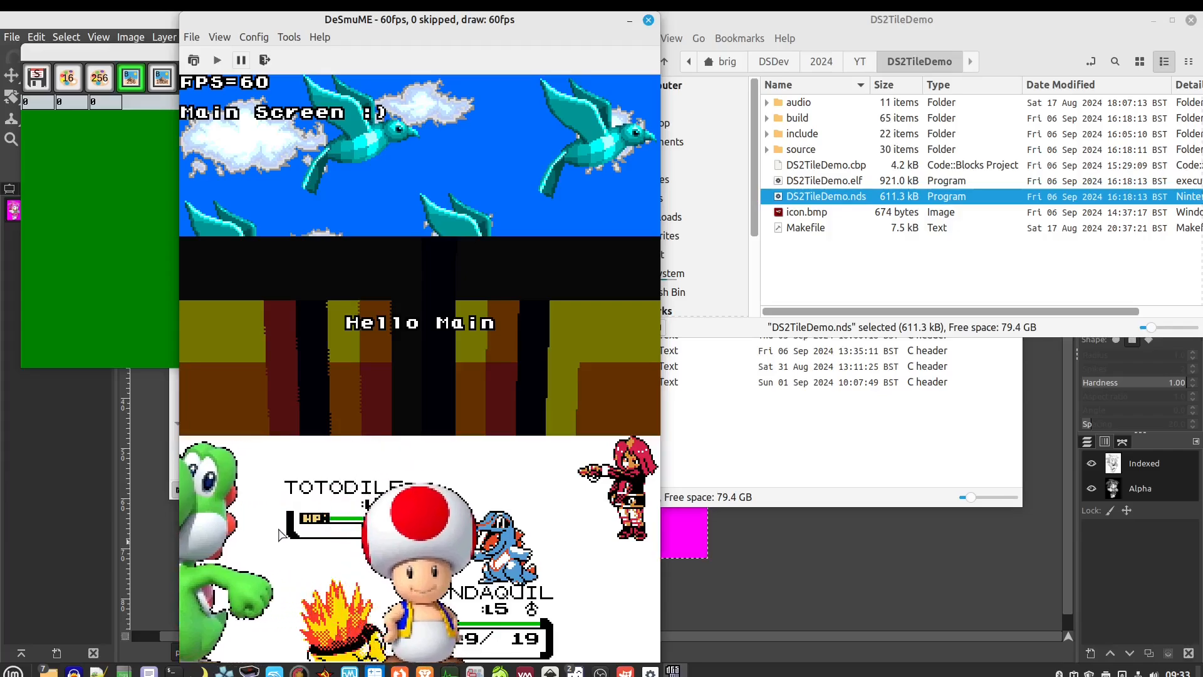
{"action": "left_click", "coordinate": [649, 21]}
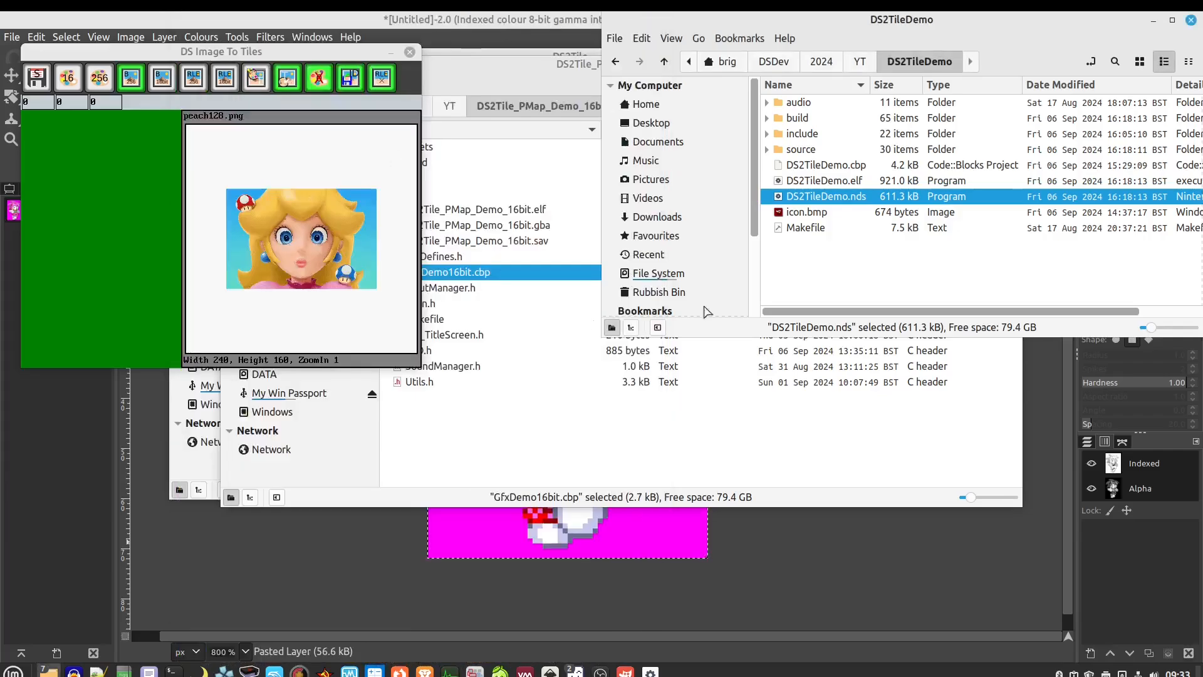
Expand the source and include folders in the Projects tree and open S2D.h
{"action": "left_click", "coordinate": [832, 168]}
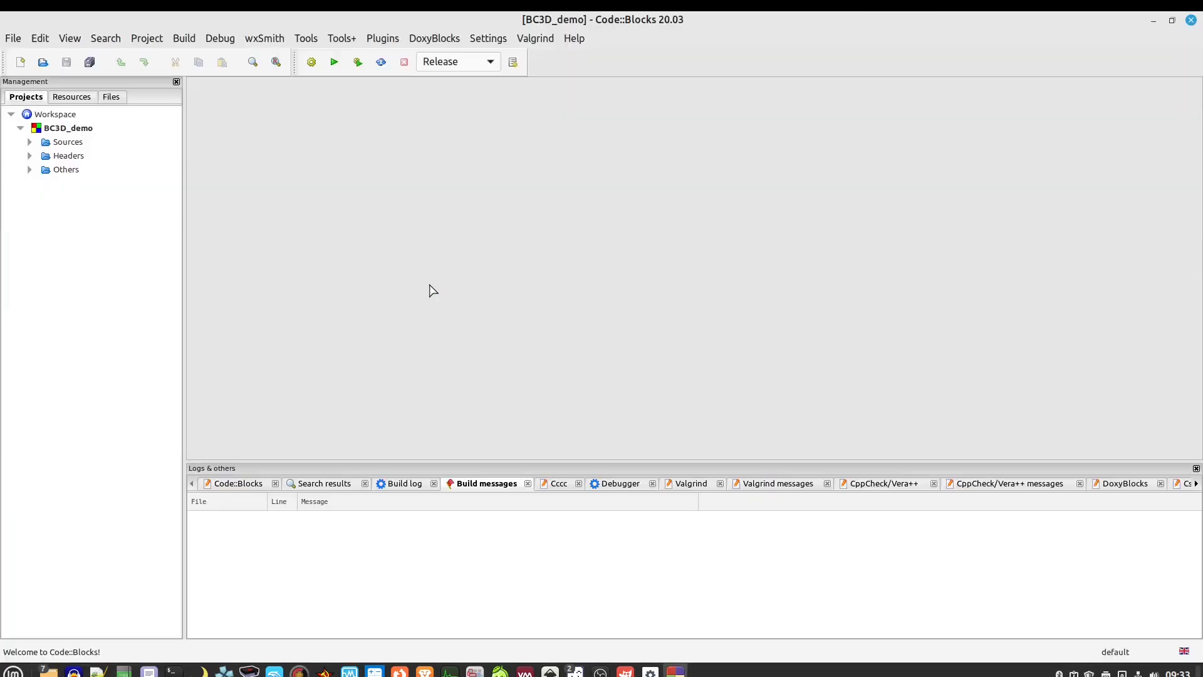
{"action": "left_click", "coordinate": [28, 142]}
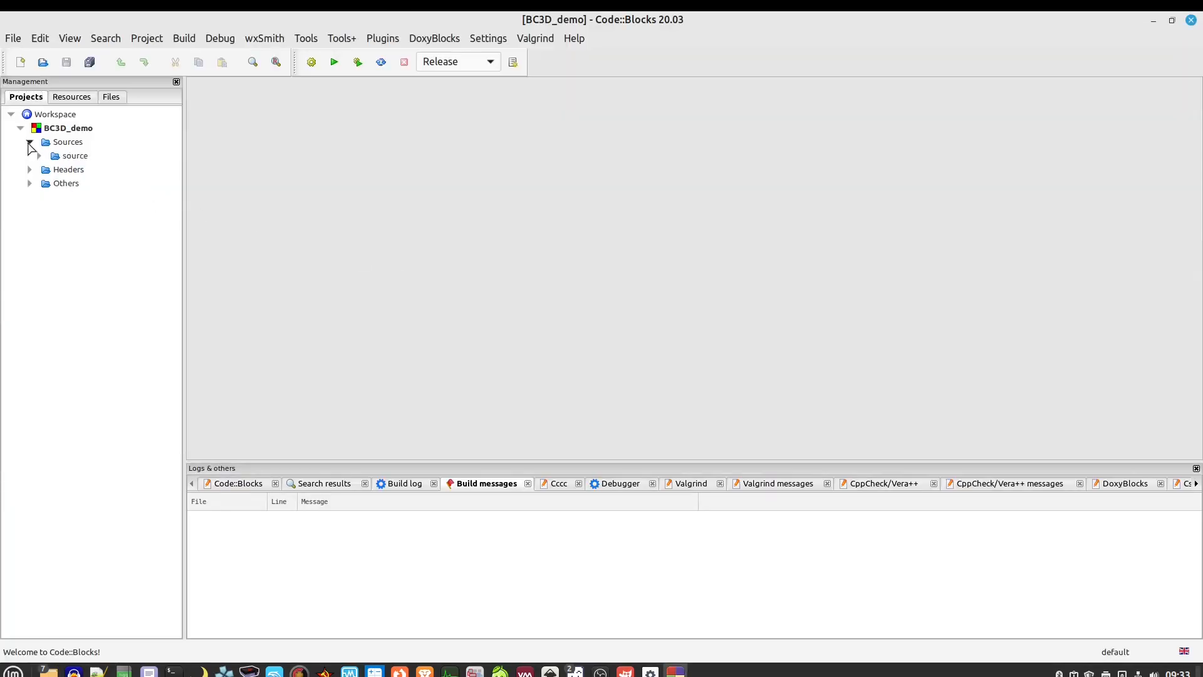
{"action": "left_click", "coordinate": [38, 156]}
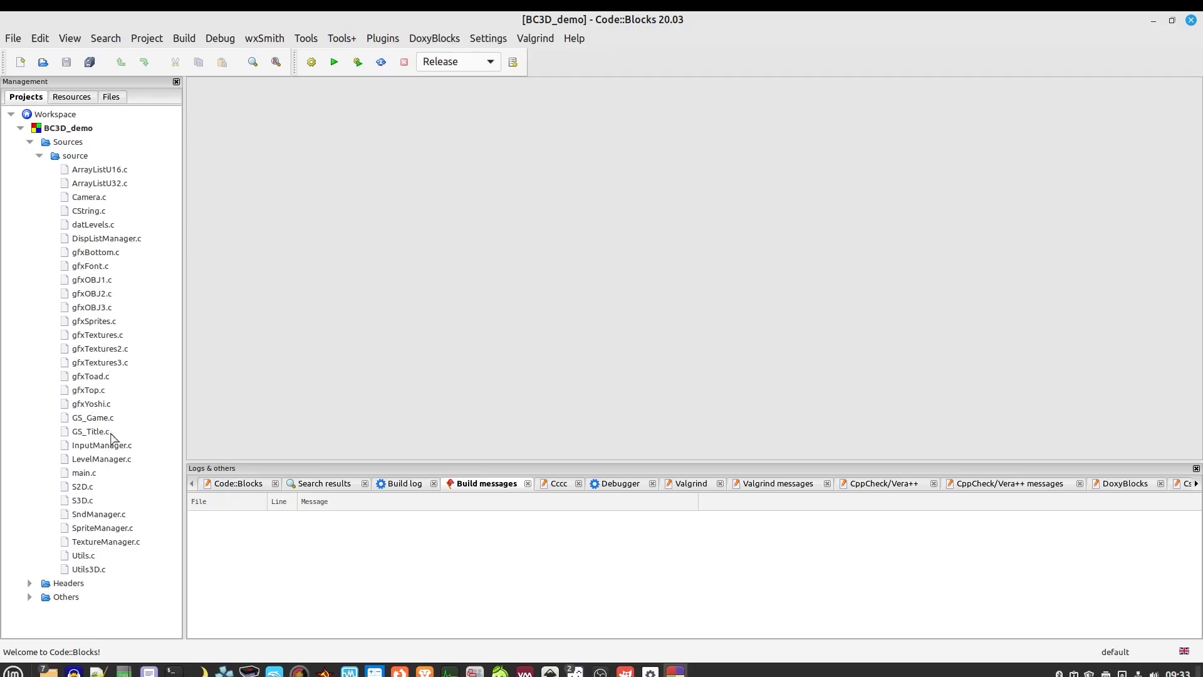
{"action": "left_click", "coordinate": [30, 584]}
{"action": "left_click", "coordinate": [39, 597]}
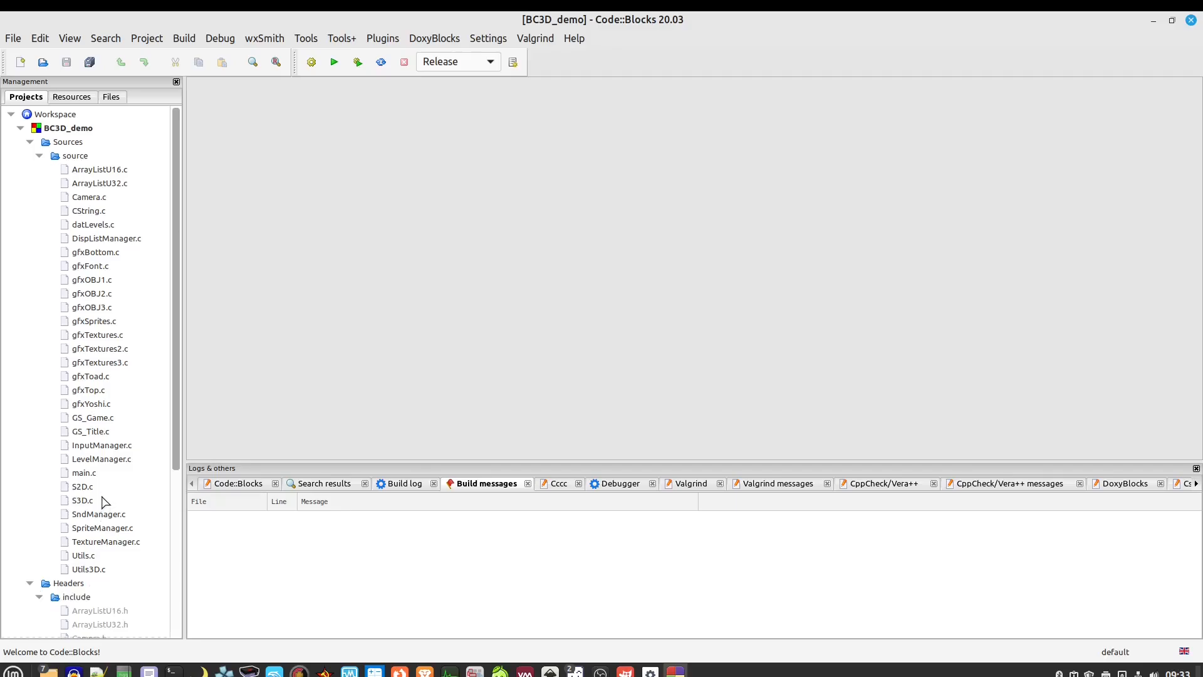
{"action": "scroll", "coordinate": [103, 502], "scroll_direction": "down", "scroll_amount": 4}
{"action": "scroll", "coordinate": [132, 448], "scroll_direction": "down", "scroll_amount": 2}
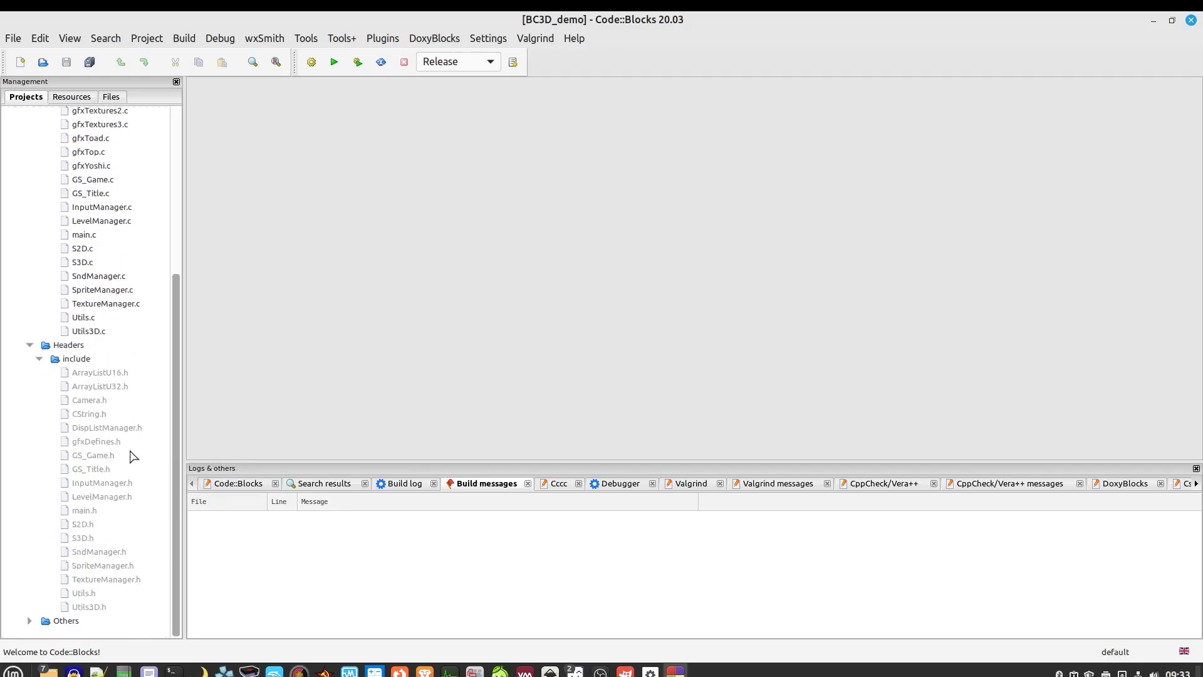
{"action": "double_click", "coordinate": [80, 527]}
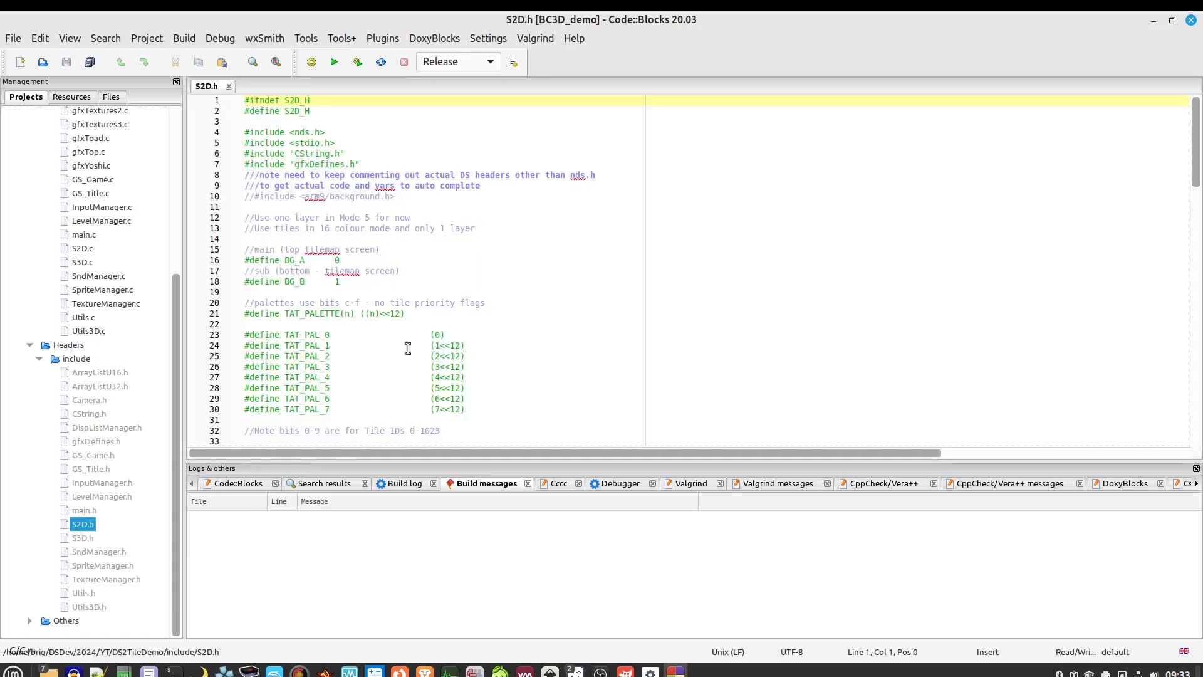
Hide the Logs & others panel with F2 so S2D.h fills the editor height
{"action": "scroll", "coordinate": [562, 375], "scroll_direction": "down", "scroll_amount": 10}
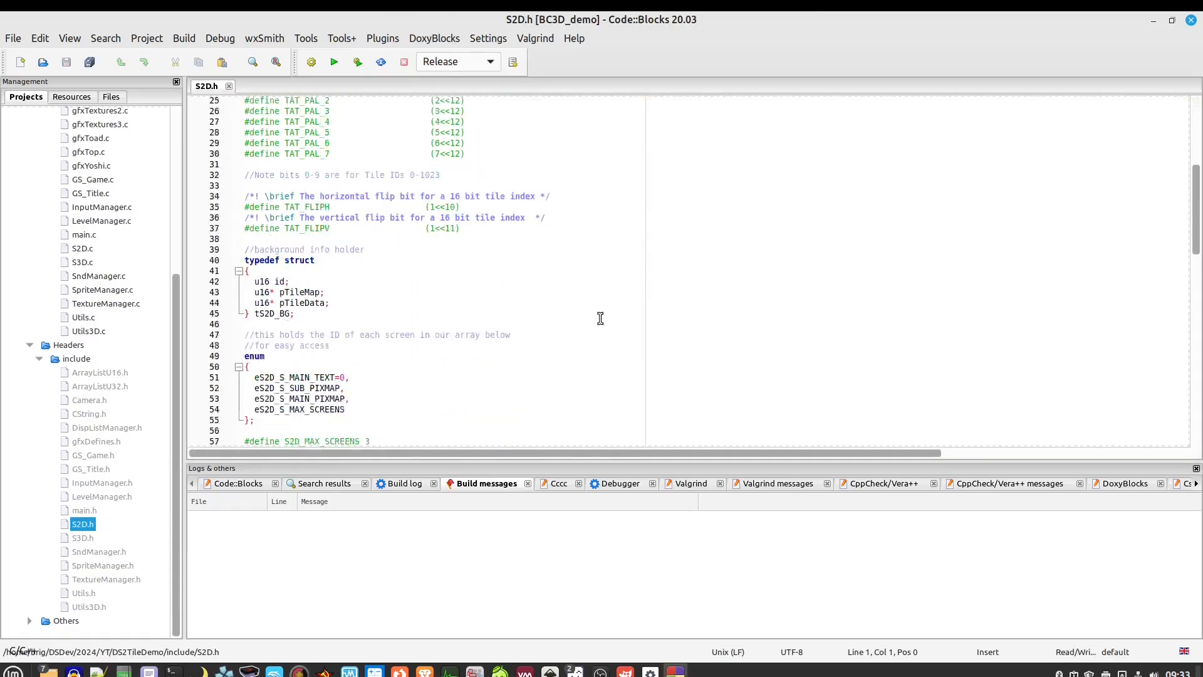
{"action": "key", "text": "F2"}
{"action": "scroll", "coordinate": [561, 323], "scroll_direction": "down", "scroll_amount": 3}
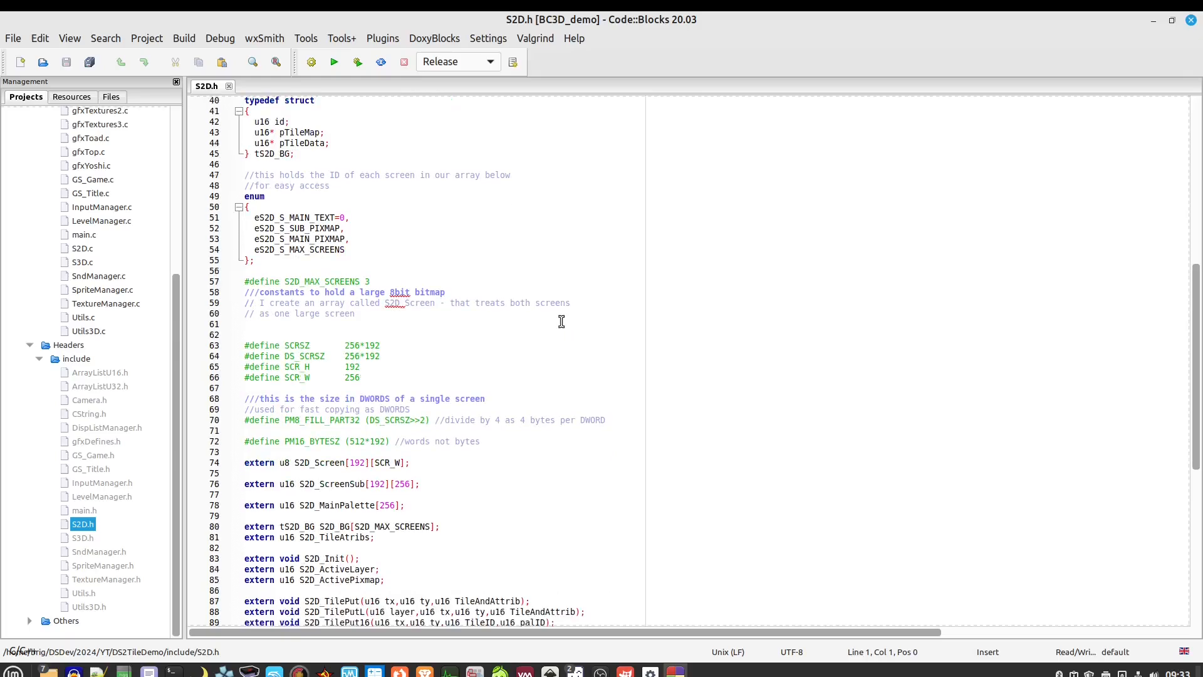
{"action": "scroll", "coordinate": [567, 323], "scroll_direction": "down", "scroll_amount": 2}
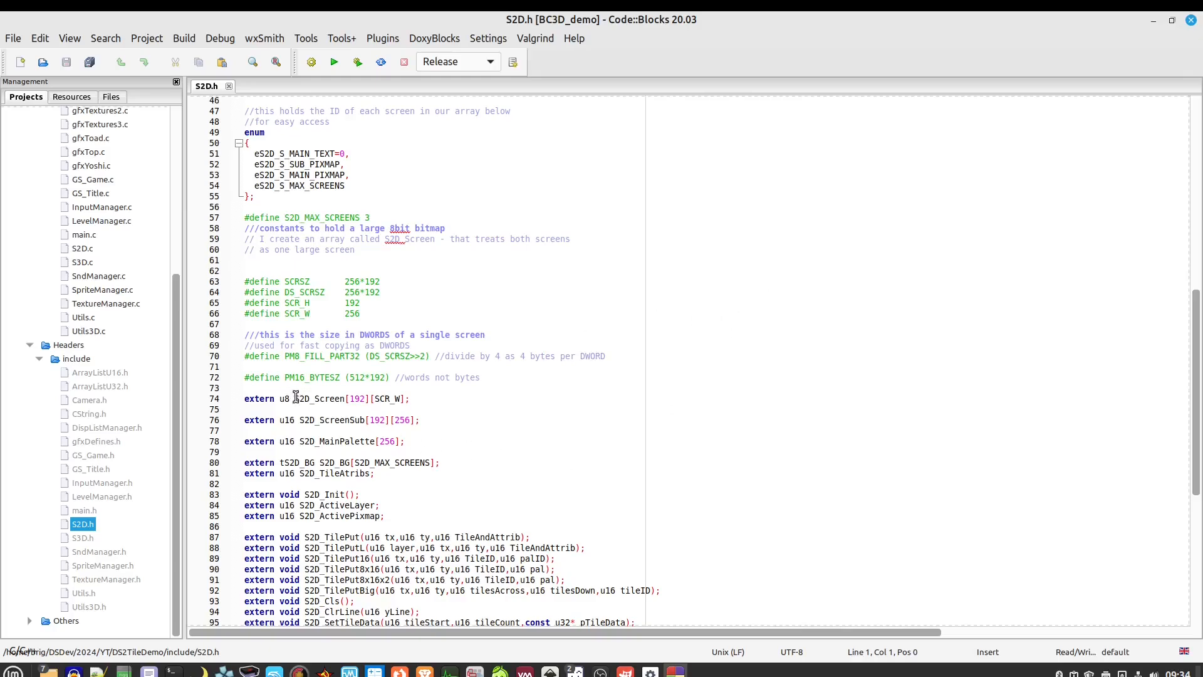
Highlight the S2D_Screen declaration on line 74 and S2D_ScreenSub on line 76
{"action": "left_click_drag", "start_coordinate": [296, 397], "coordinate": [405, 398]}
{"action": "left_click_drag", "start_coordinate": [281, 398], "coordinate": [404, 399]}
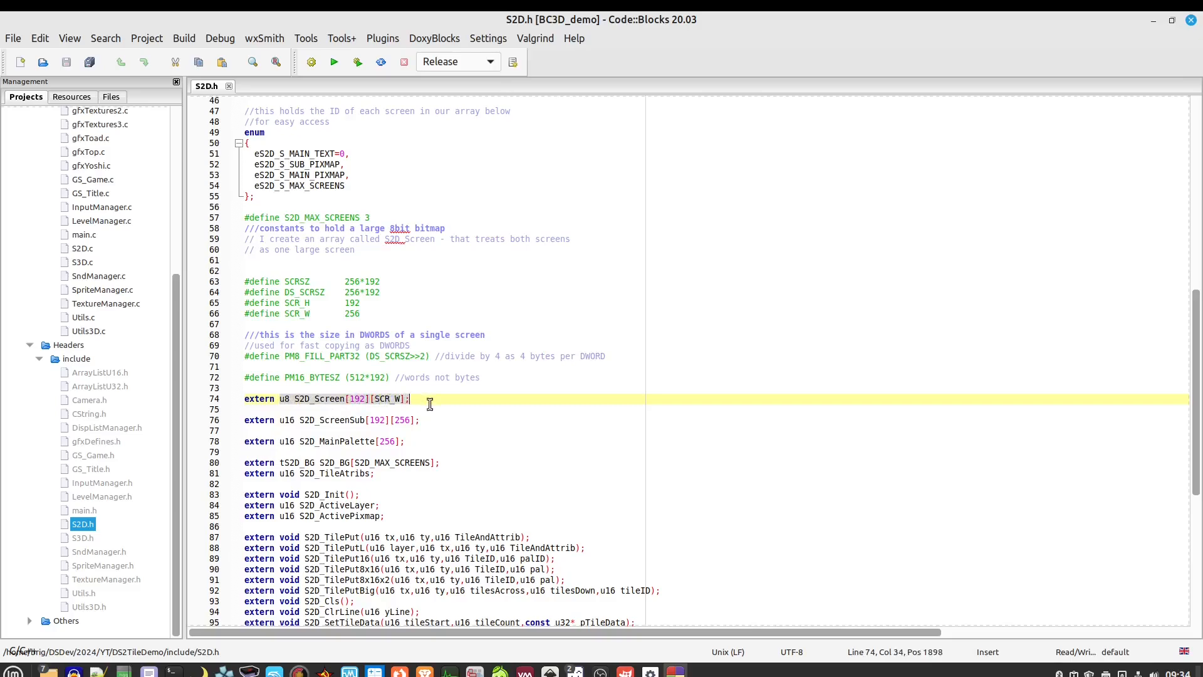
{"action": "scroll", "coordinate": [428, 404], "scroll_direction": "down", "scroll_amount": 2}
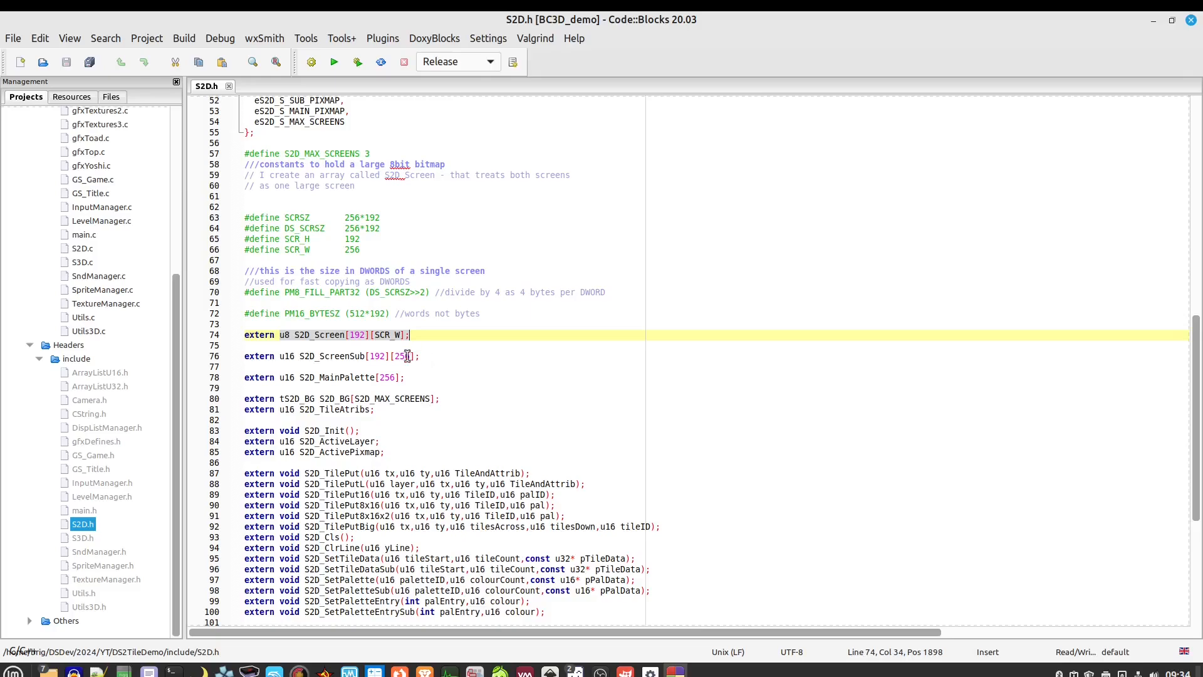
{"action": "left_click_drag", "start_coordinate": [280, 356], "coordinate": [419, 356]}
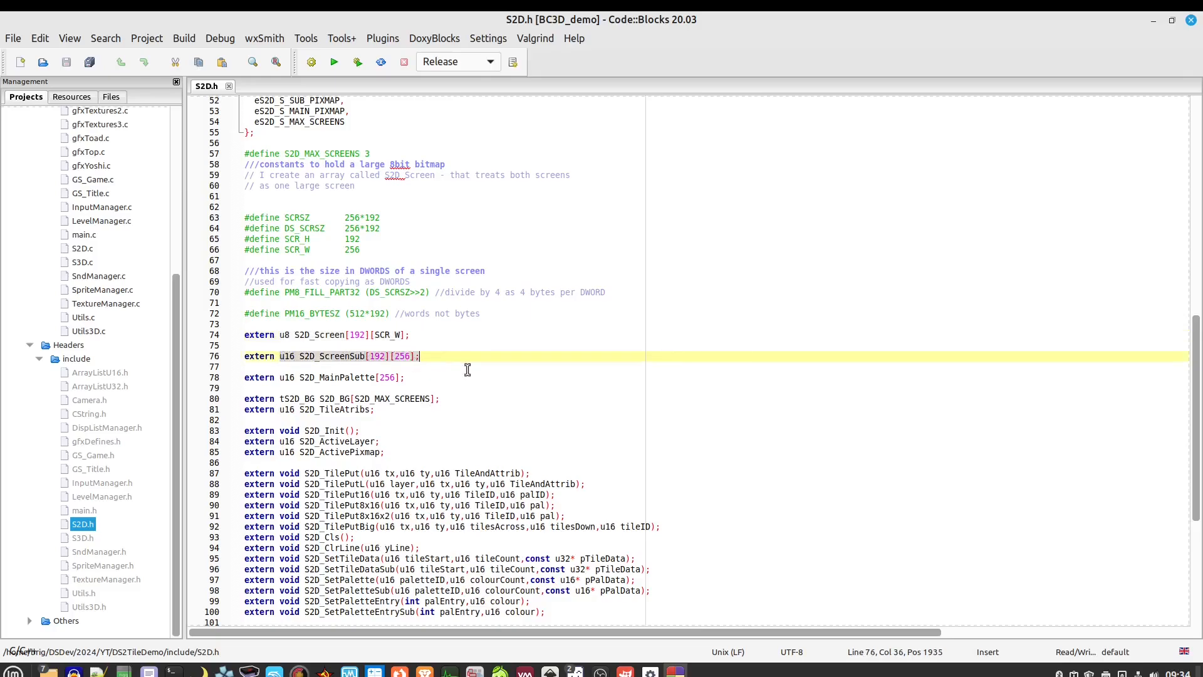
{"action": "scroll", "coordinate": [467, 370], "scroll_direction": "down", "scroll_amount": 6}
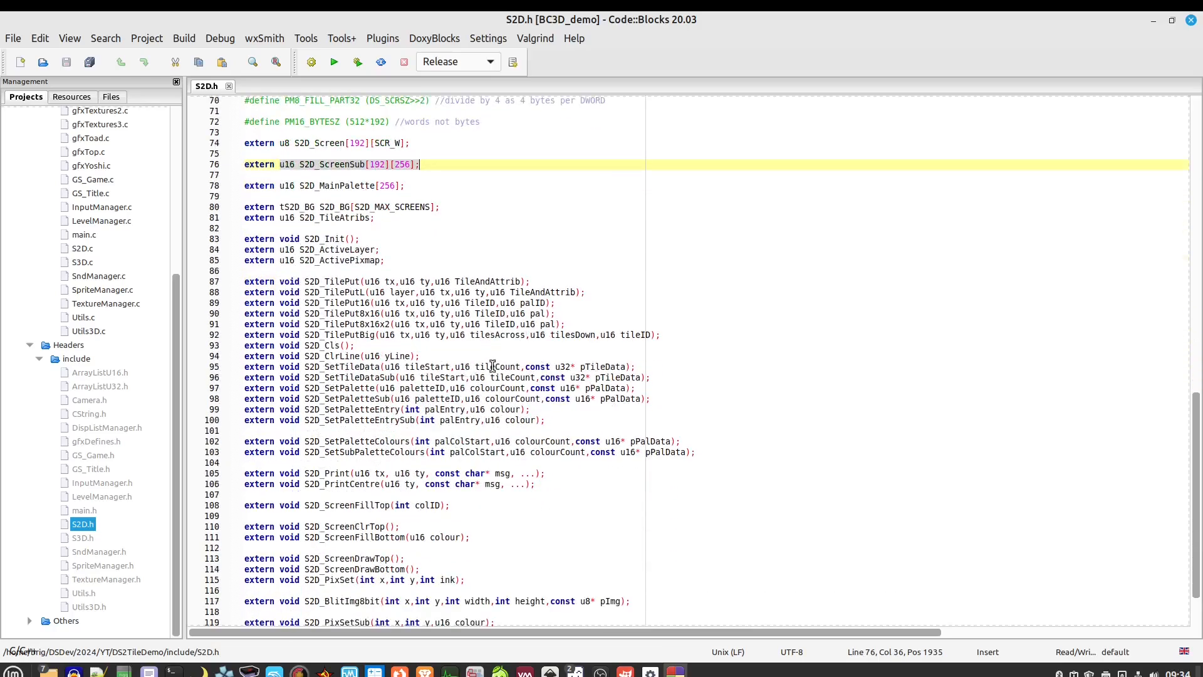
{"action": "mouse_move", "coordinate": [493, 366]}
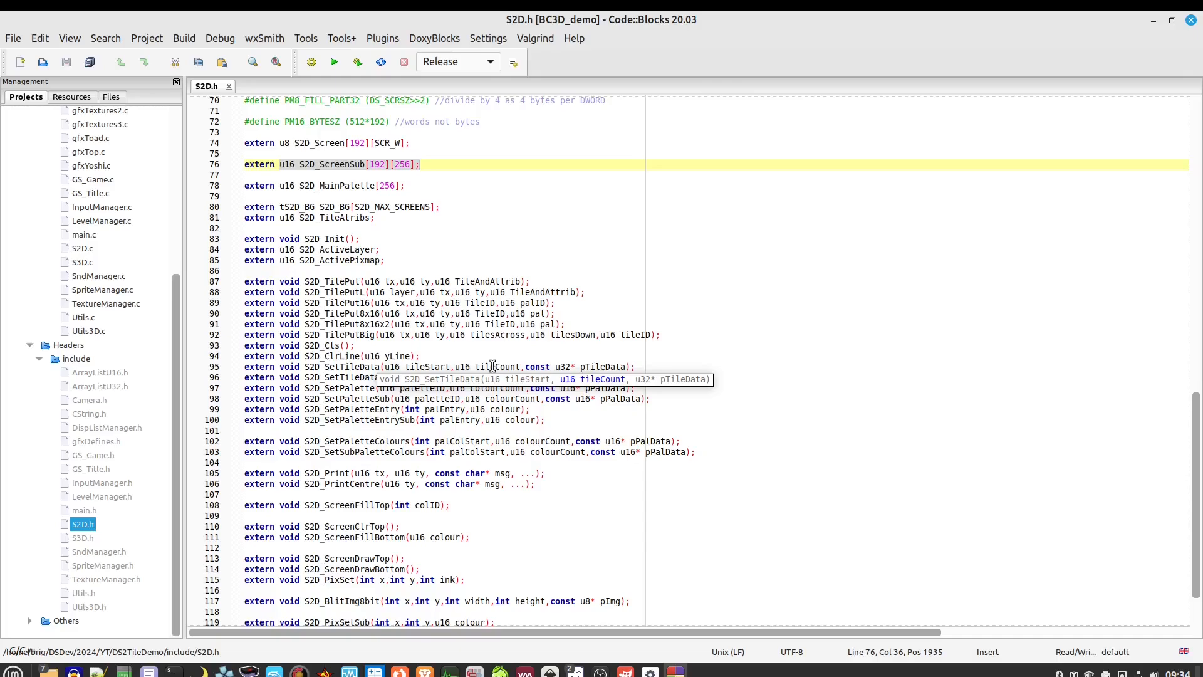
Highlight the declarations on lines 119–122, including the S2D_BlitBackDrop ones
{"action": "scroll", "coordinate": [451, 284], "scroll_direction": "down", "scroll_amount": 2}
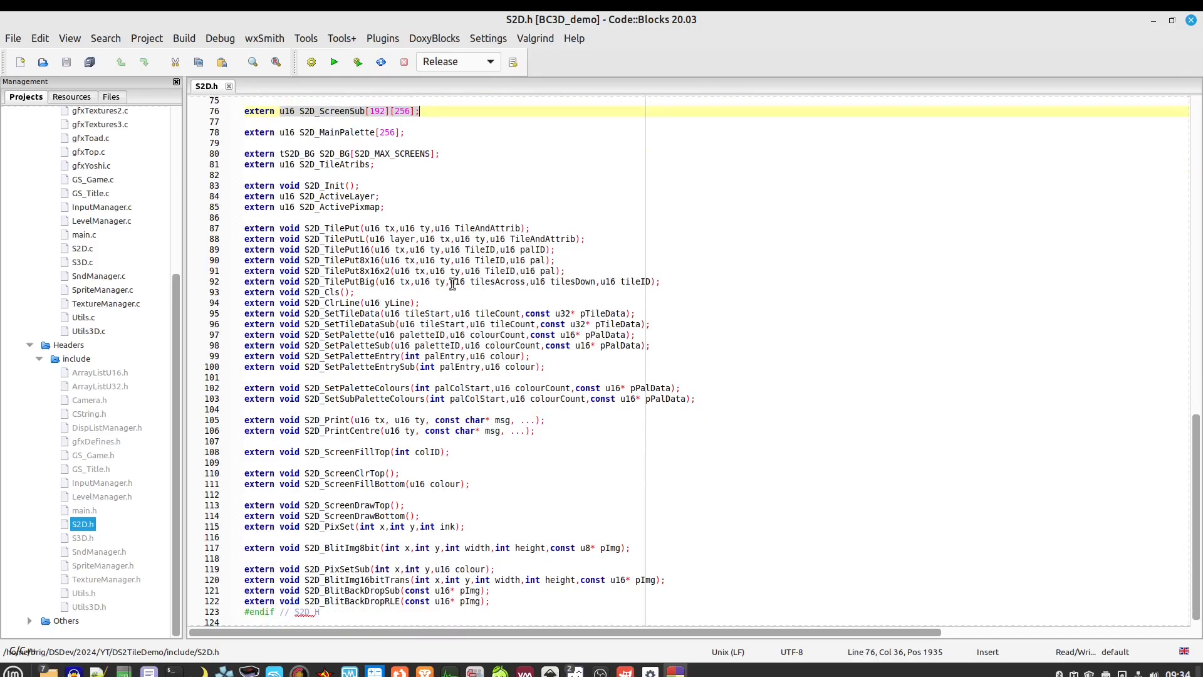
{"action": "left_click", "coordinate": [500, 600]}
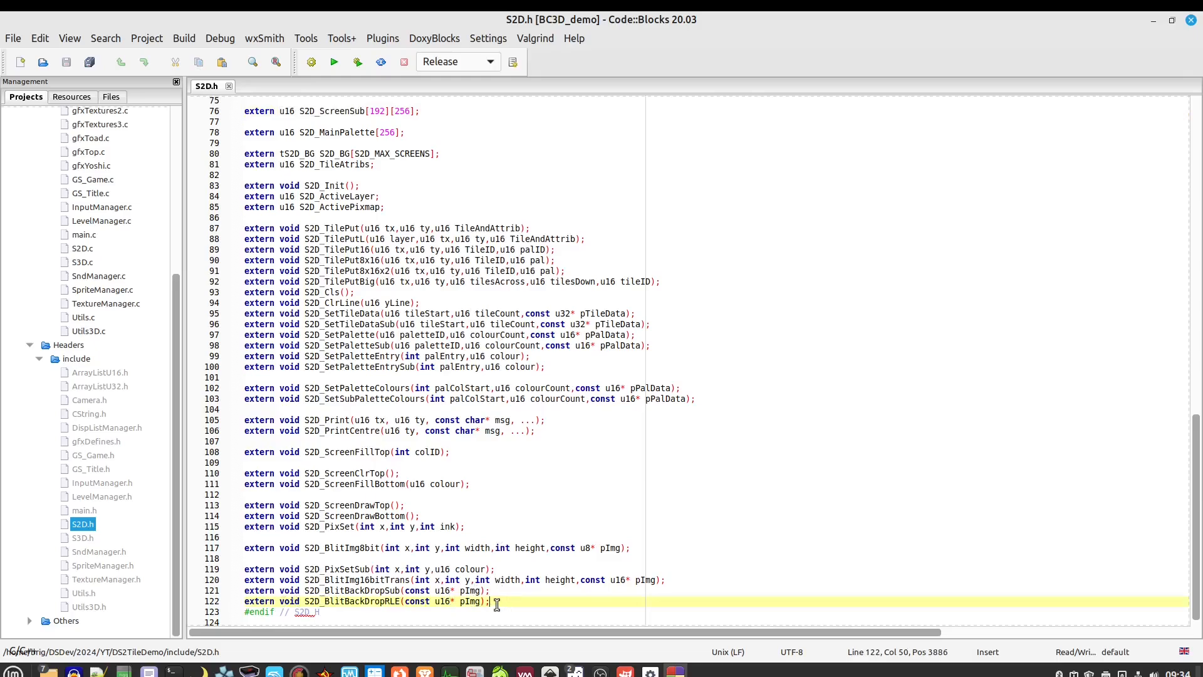
{"action": "left_click_drag", "start_coordinate": [491, 603], "coordinate": [276, 569]}
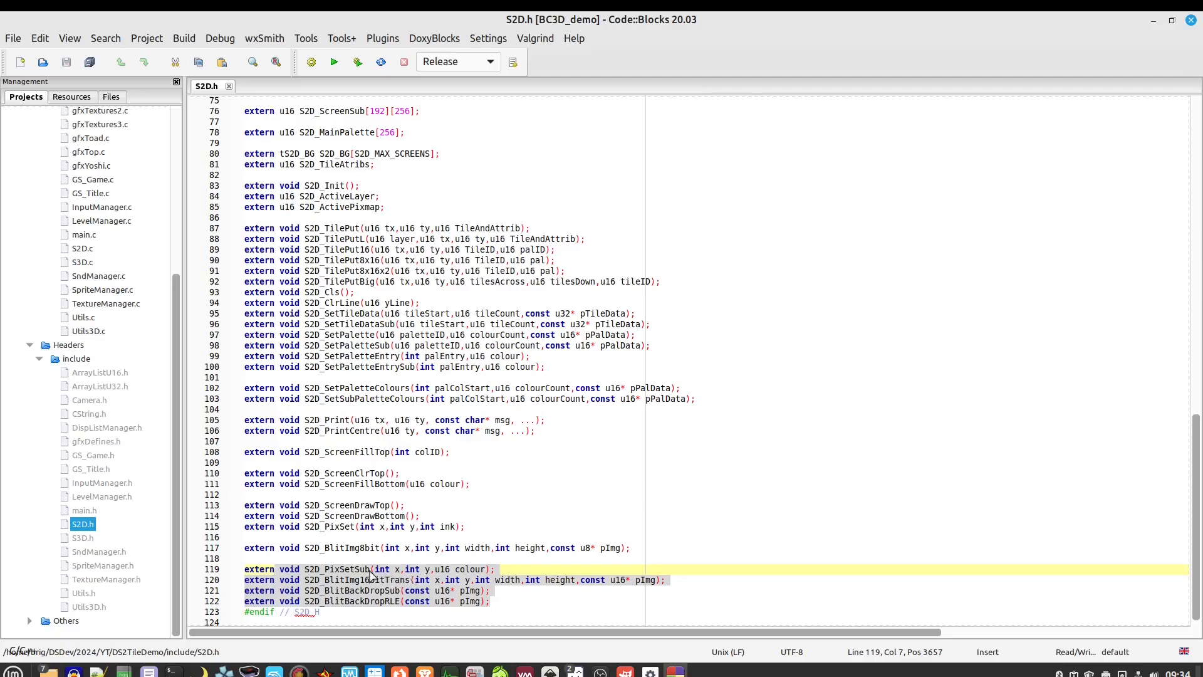
{"action": "left_click", "coordinate": [370, 571]}
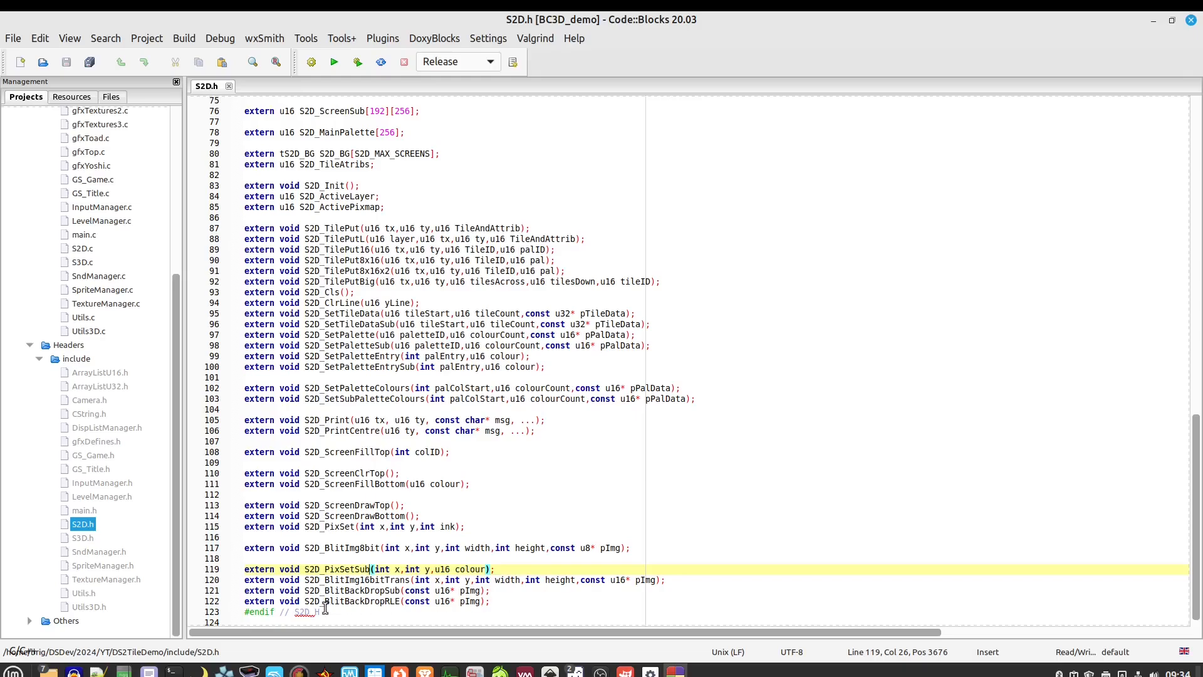
{"action": "left_click_drag", "start_coordinate": [304, 603], "coordinate": [493, 600]}
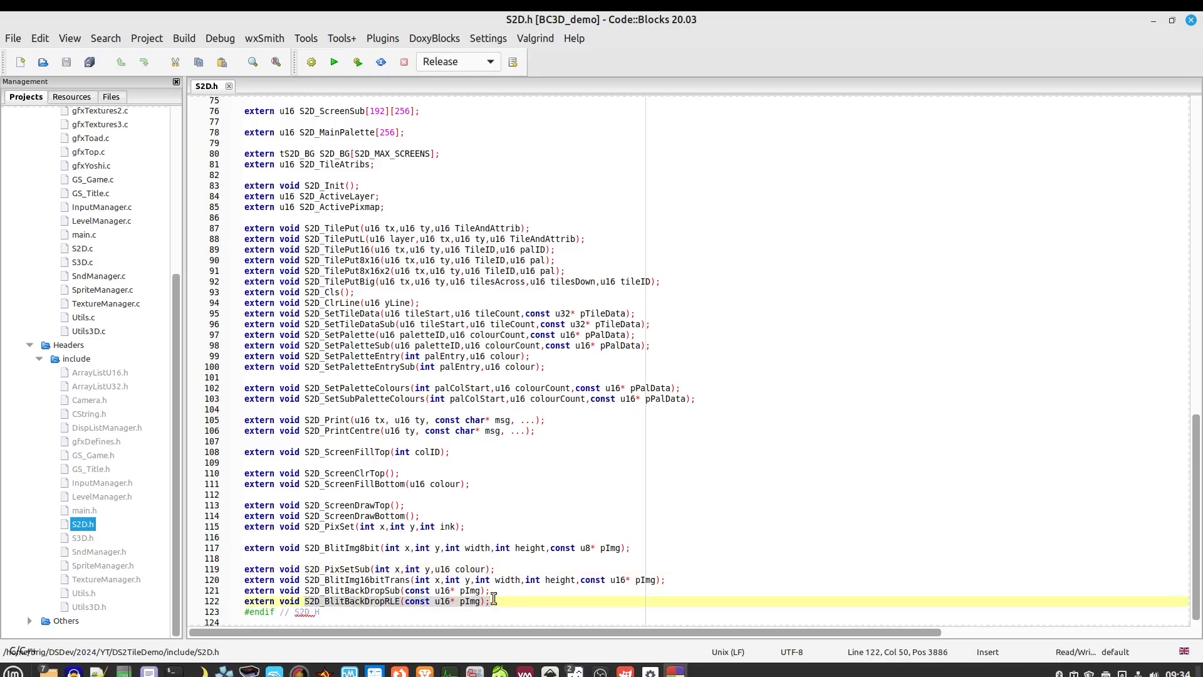
{"action": "left_click", "coordinate": [475, 602]}
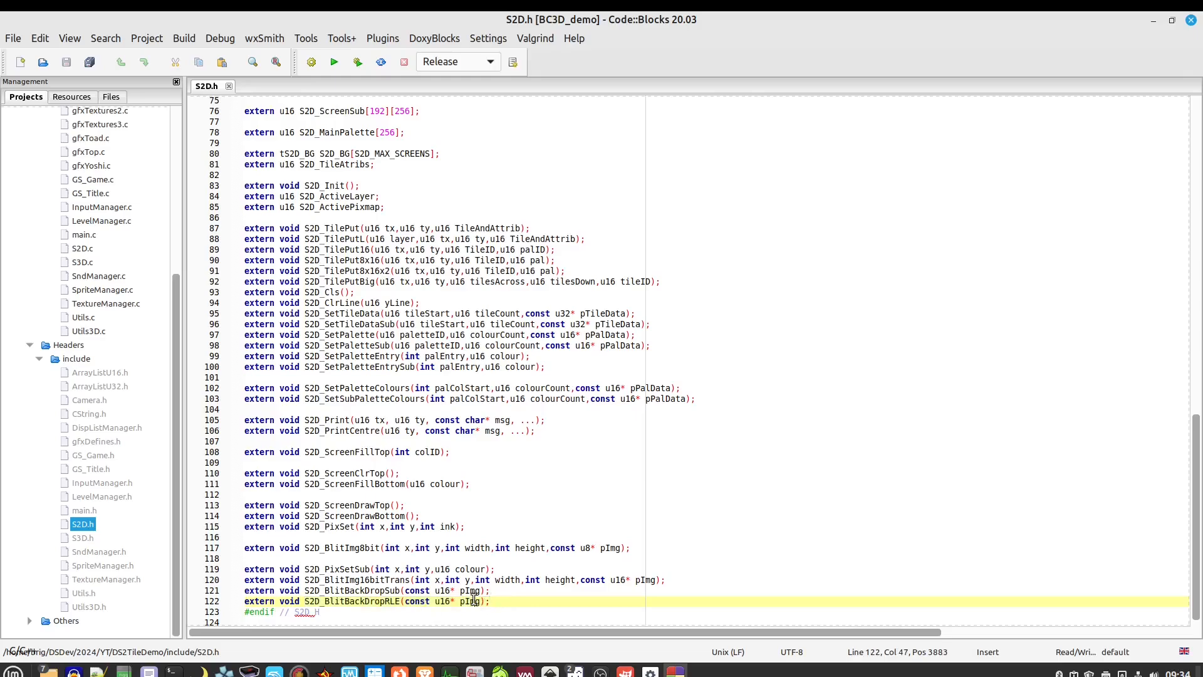
{"action": "left_click_drag", "start_coordinate": [495, 590], "coordinate": [309, 590]}
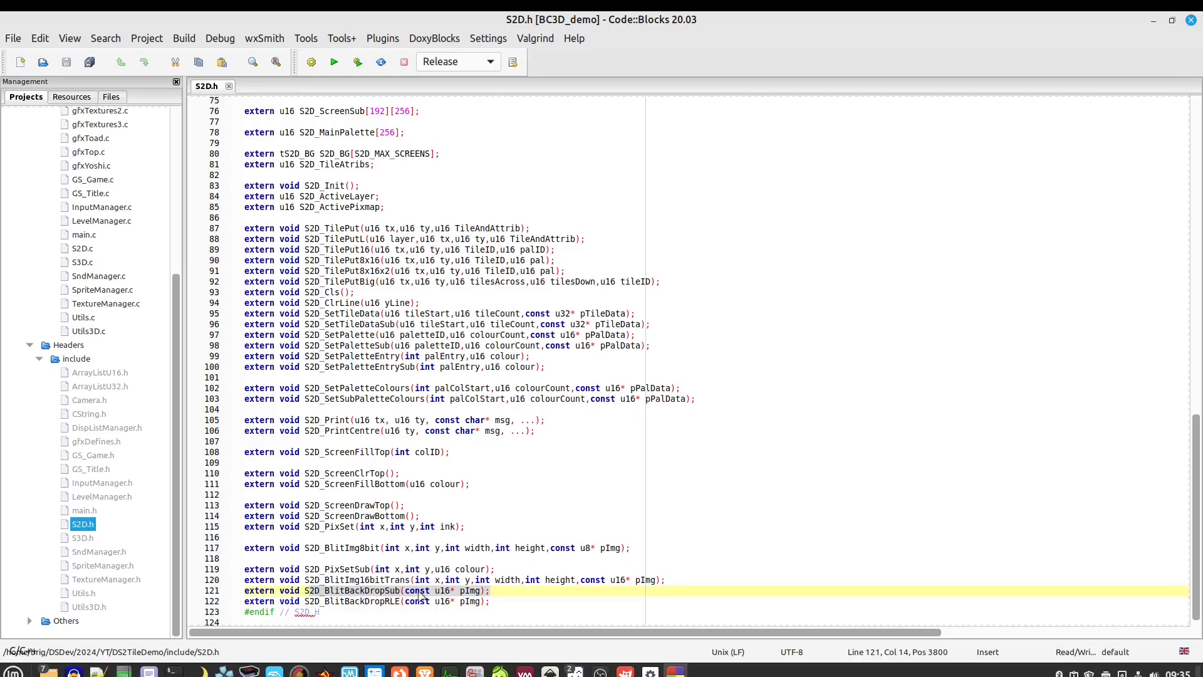
{"action": "left_click", "coordinate": [493, 590]}
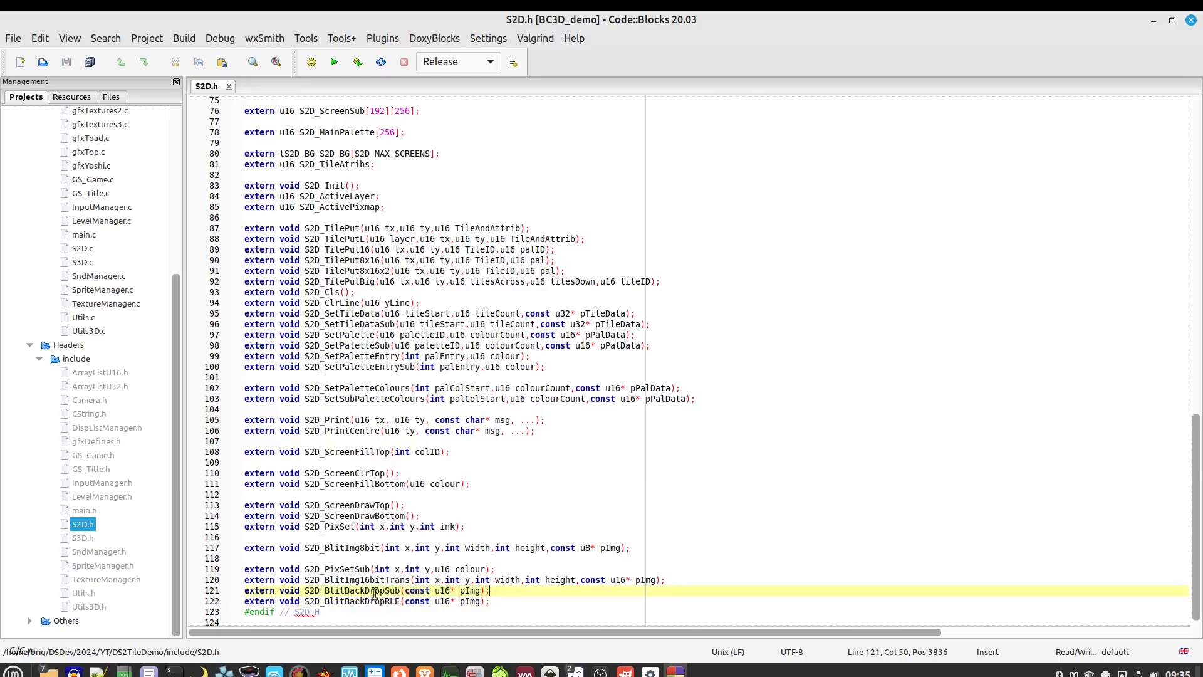
Highlight the S2D_BlitImg16bitTrans and S2D_PixSetSub declarations, then bring up S2D_PixSetSub's context menu
{"action": "mouse_move", "coordinate": [383, 594]}
{"action": "left_click_drag", "start_coordinate": [674, 580], "coordinate": [280, 581]}
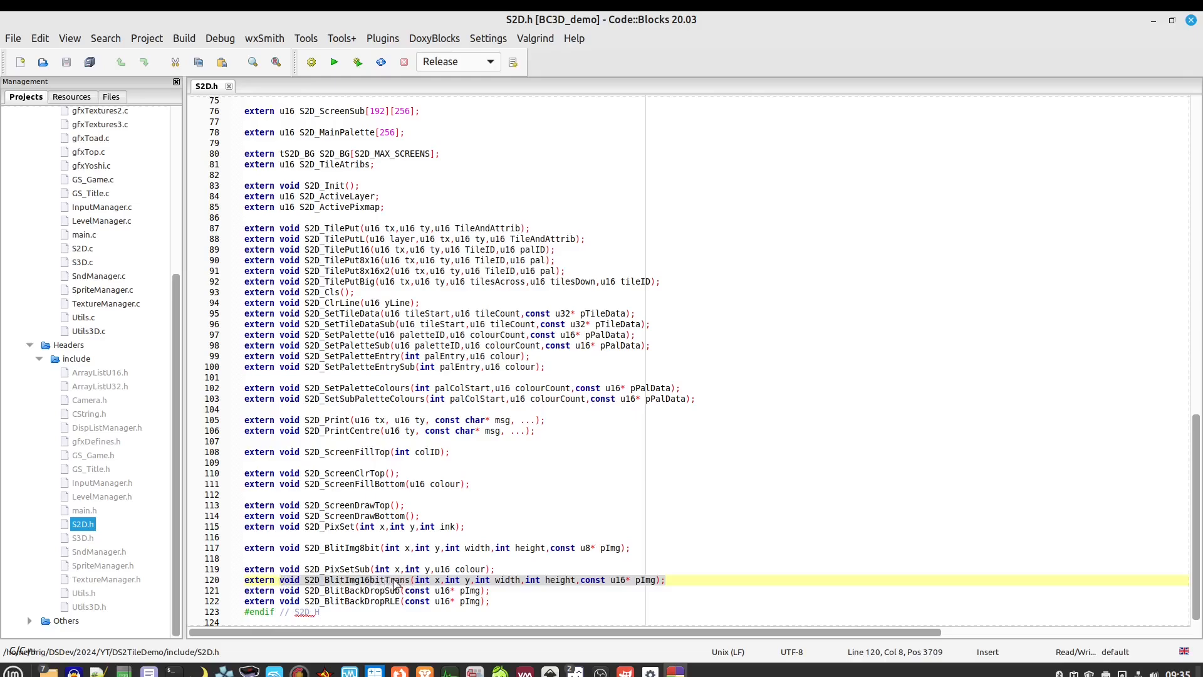
{"action": "left_click", "coordinate": [514, 569]}
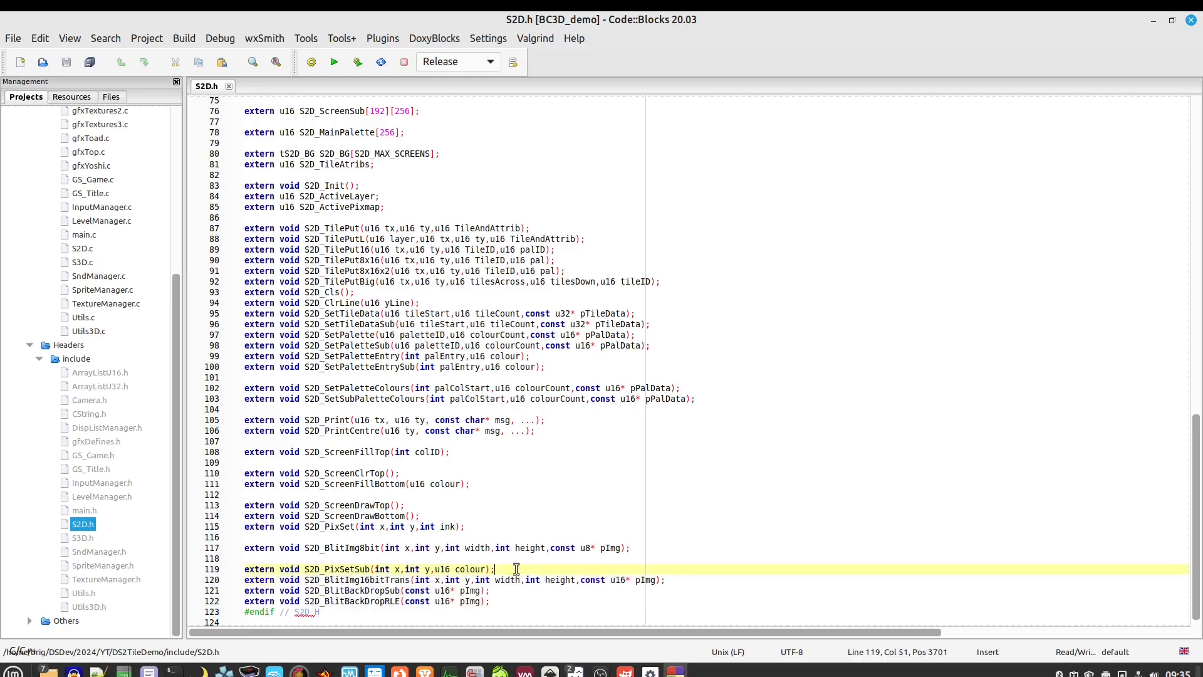
{"action": "left_click_drag", "start_coordinate": [515, 569], "coordinate": [280, 569]}
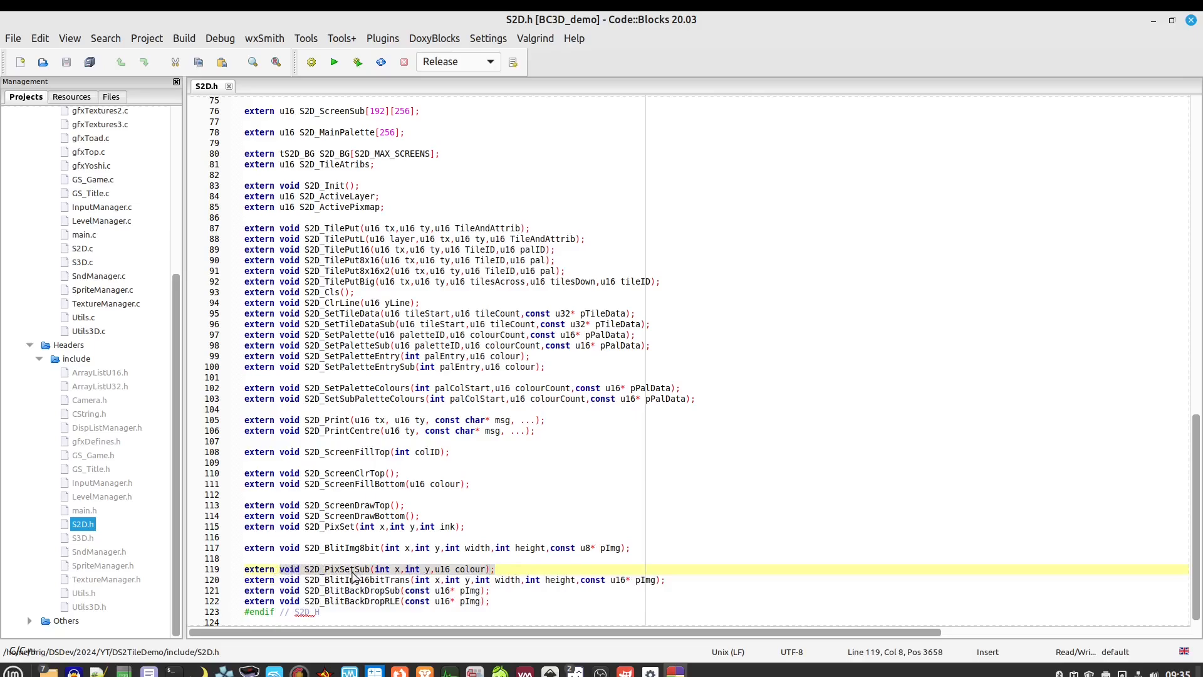
{"action": "left_click", "coordinate": [501, 570]}
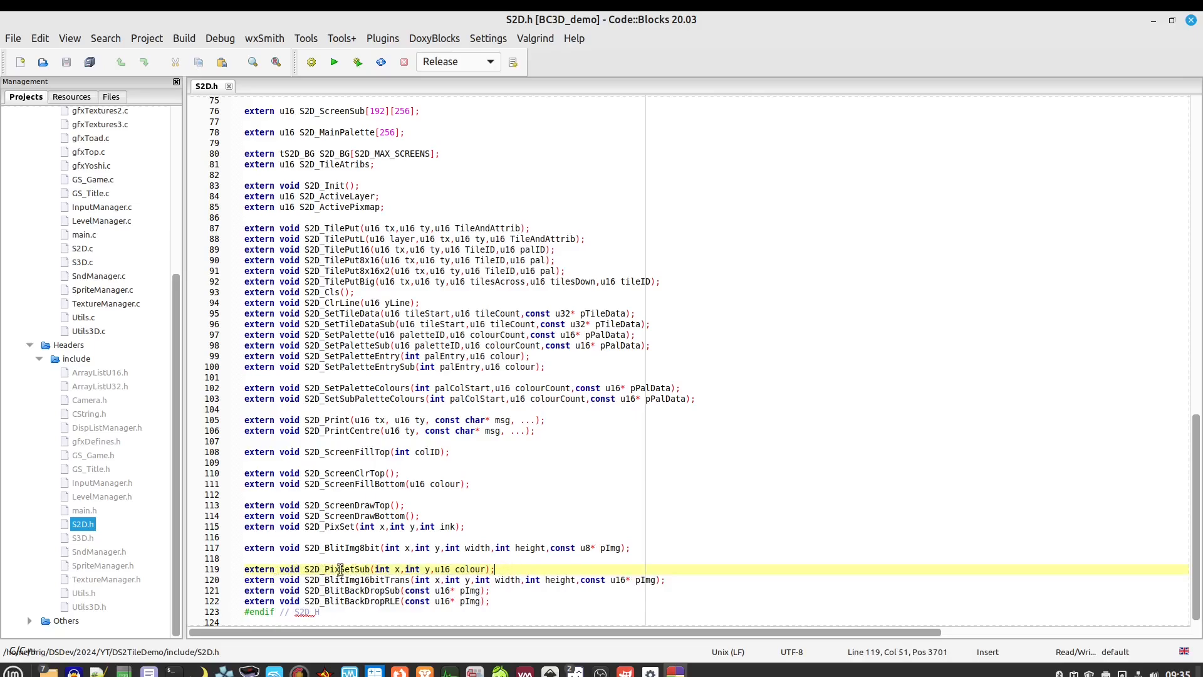
{"action": "right_click", "coordinate": [340, 569]}
Jump to S2D_PixSetSub's implementation in S2D.c, then open GS_Title.c
{"action": "left_click", "coordinate": [409, 275]}
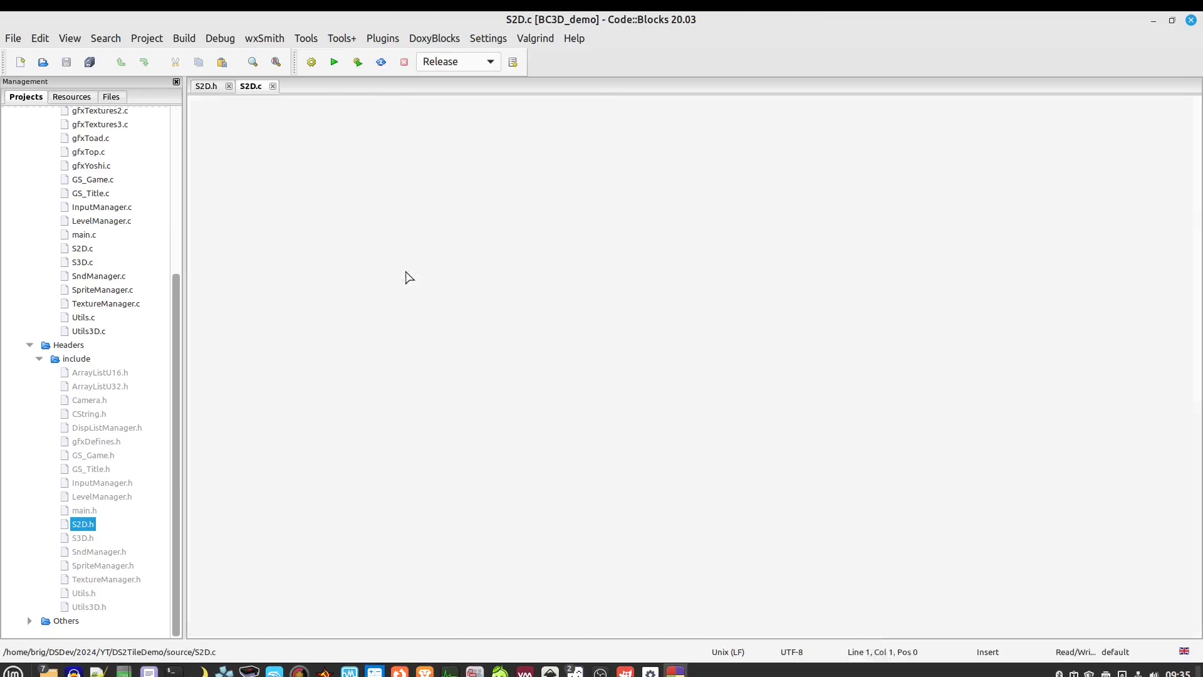
{"action": "scroll", "coordinate": [519, 326], "scroll_direction": "down", "scroll_amount": 7}
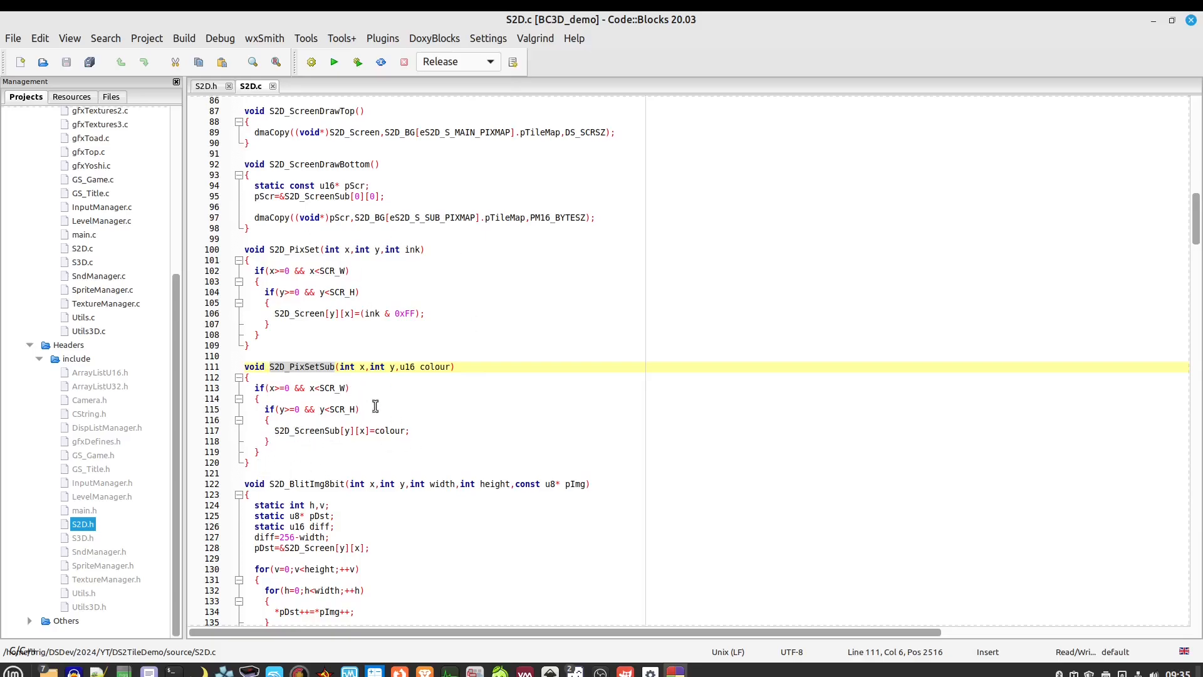
{"action": "double_click", "coordinate": [91, 194]}
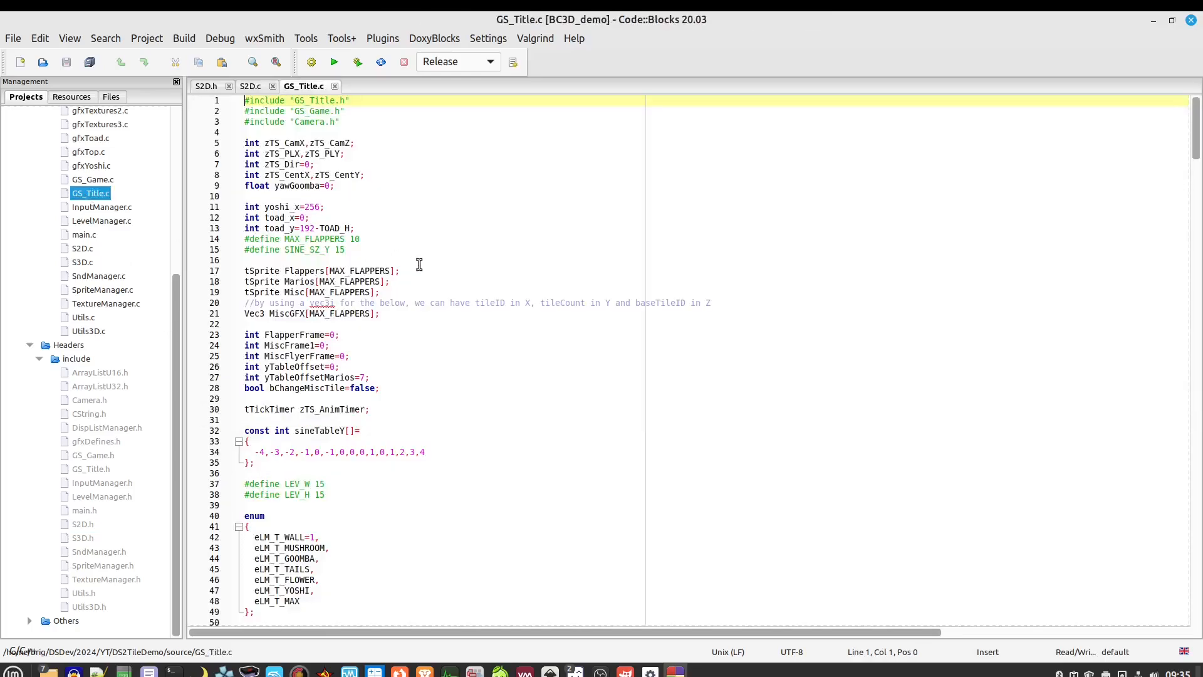
Scroll to TS_Run and highlight the backdrop, Yoshi and Toad drawing calls on lines 379–383
{"action": "scroll", "coordinate": [421, 406], "scroll_direction": "down", "scroll_amount": 20}
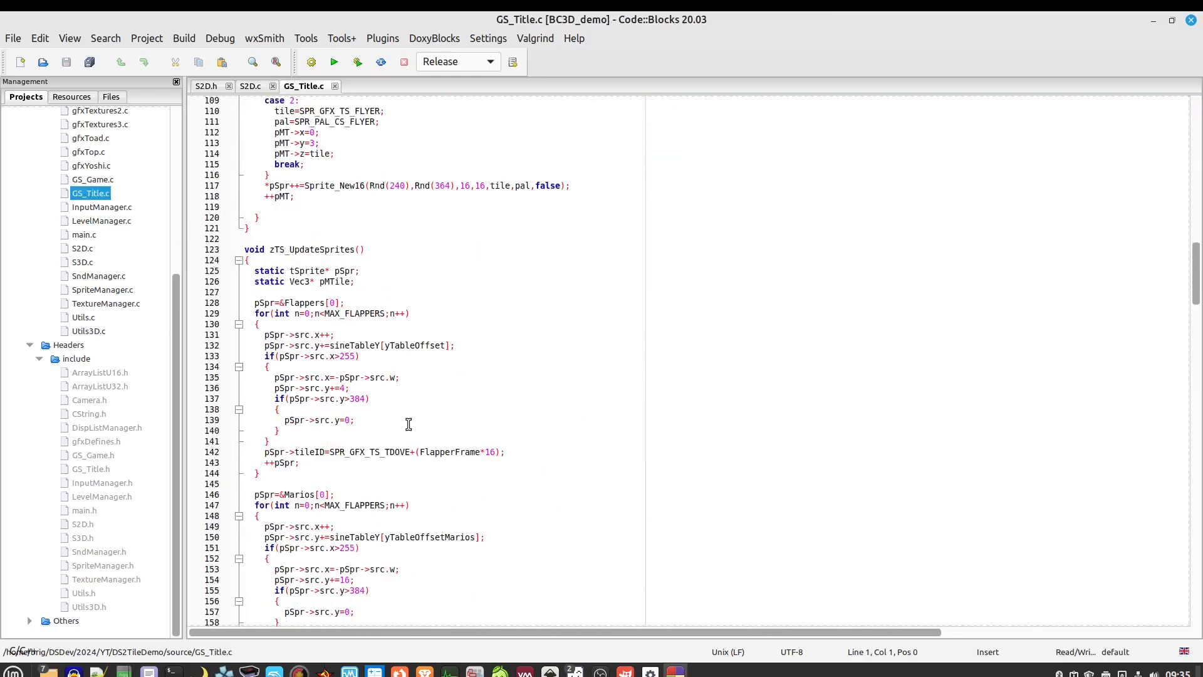
{"action": "scroll", "coordinate": [408, 425], "scroll_direction": "down", "scroll_amount": 20}
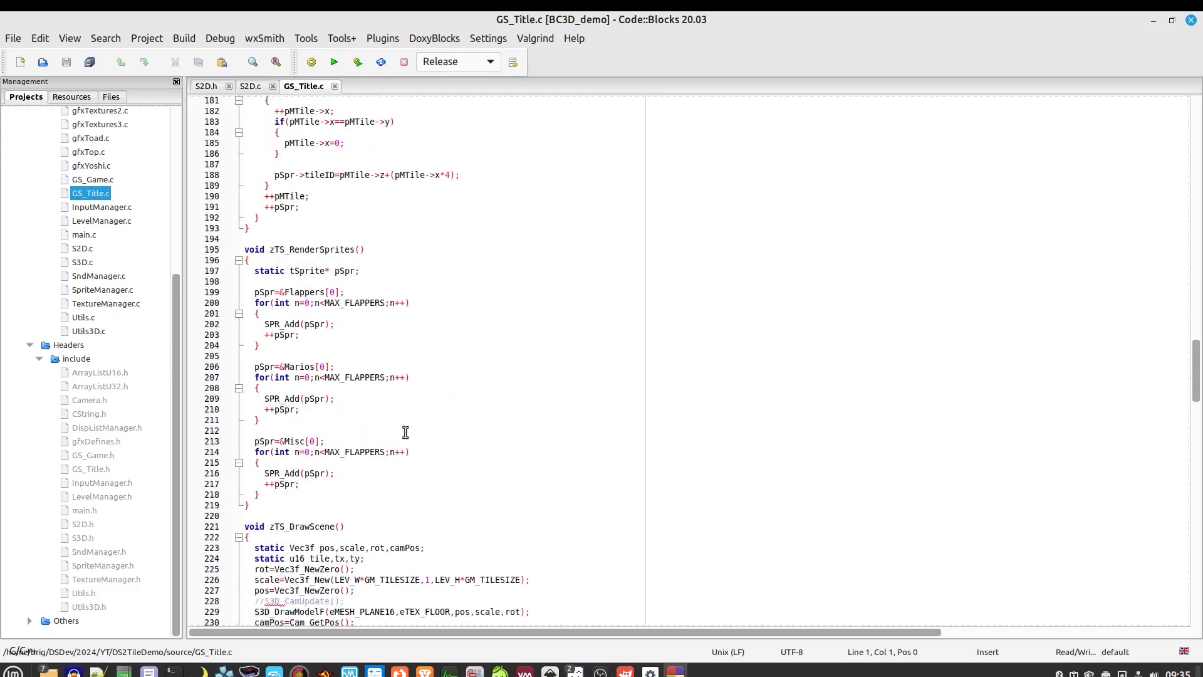
{"action": "scroll", "coordinate": [405, 432], "scroll_direction": "down", "scroll_amount": 12}
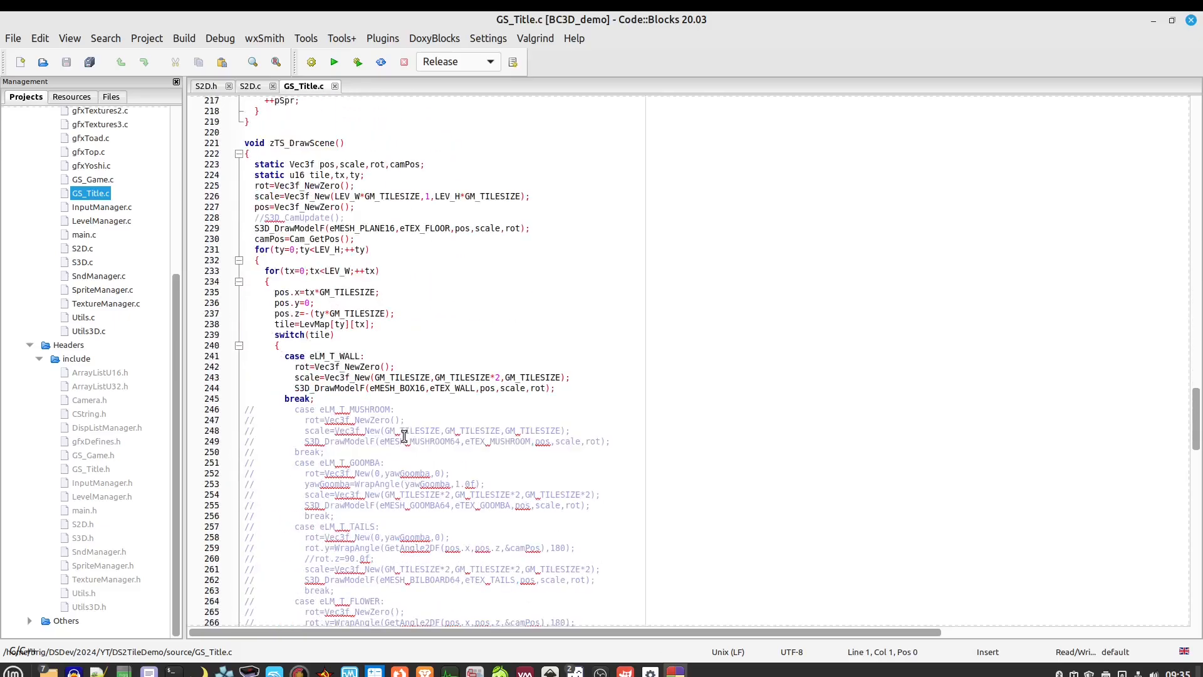
{"action": "scroll", "coordinate": [404, 437], "scroll_direction": "down", "scroll_amount": 20}
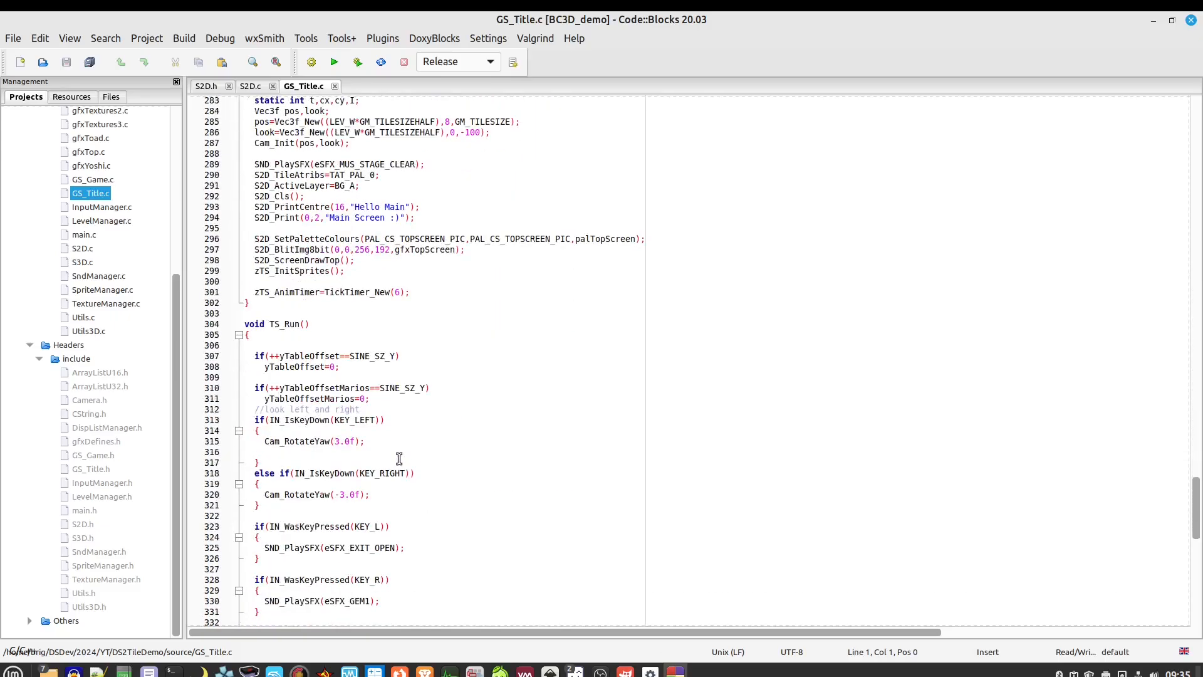
{"action": "scroll", "coordinate": [399, 459], "scroll_direction": "down", "scroll_amount": 4}
{"action": "scroll", "coordinate": [399, 459], "scroll_direction": "down", "scroll_amount": 17}
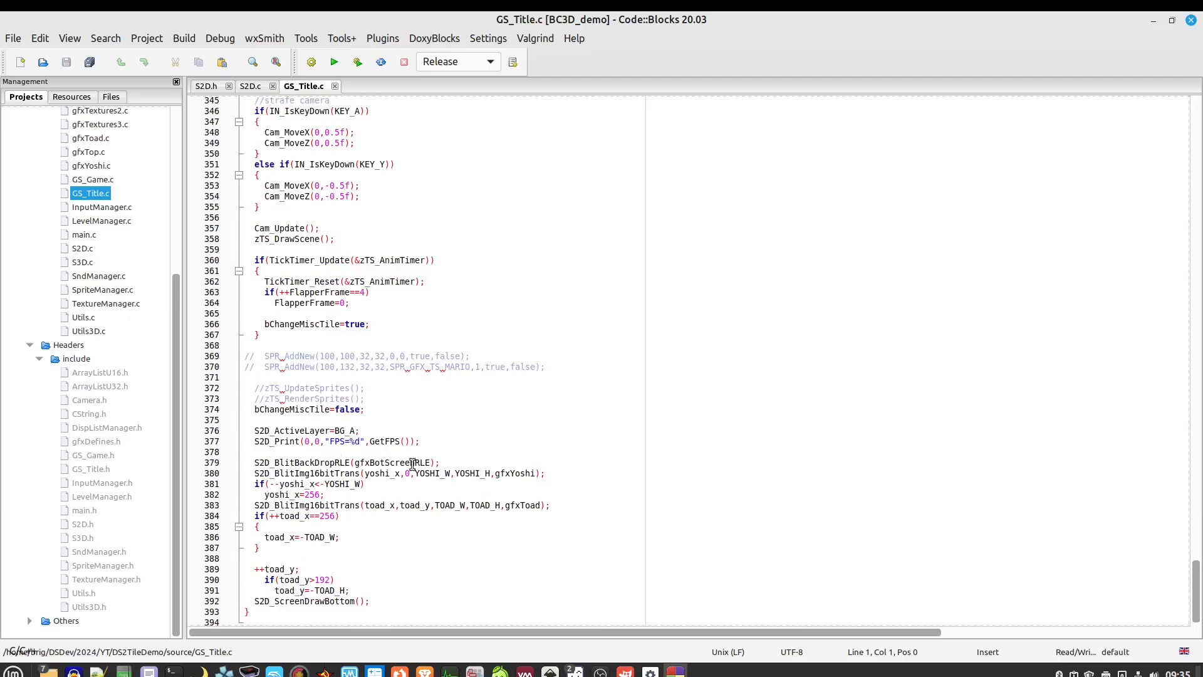
{"action": "left_click_drag", "start_coordinate": [457, 464], "coordinate": [246, 464]}
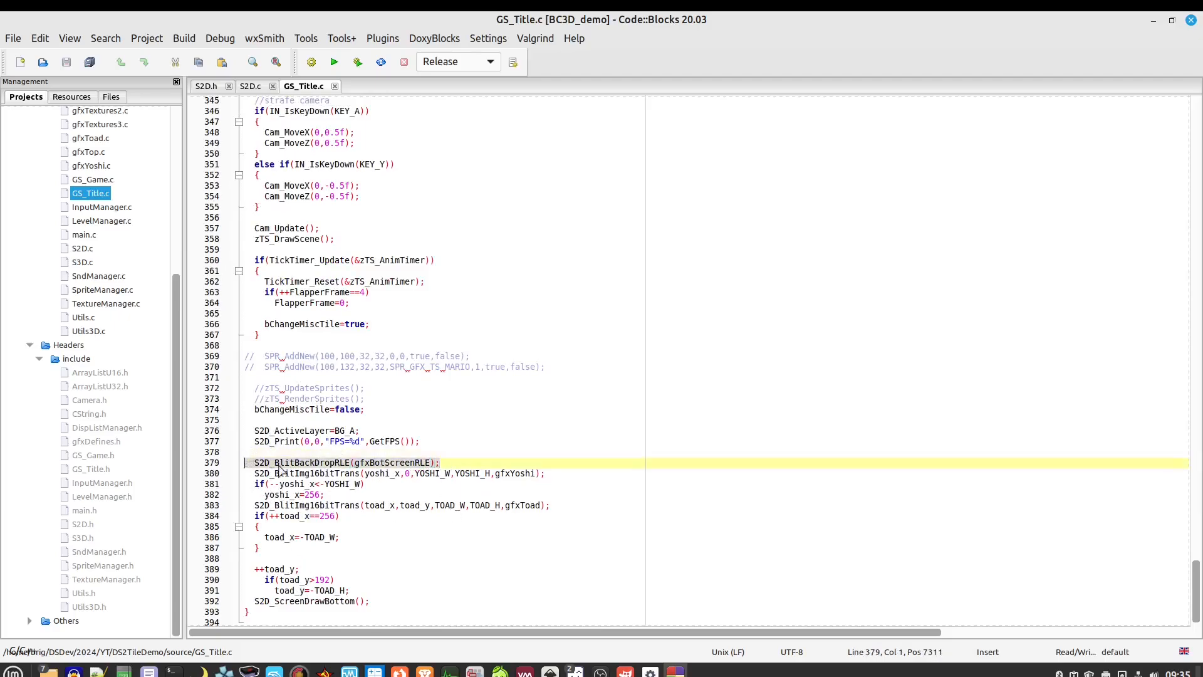
{"action": "left_click", "coordinate": [446, 464]}
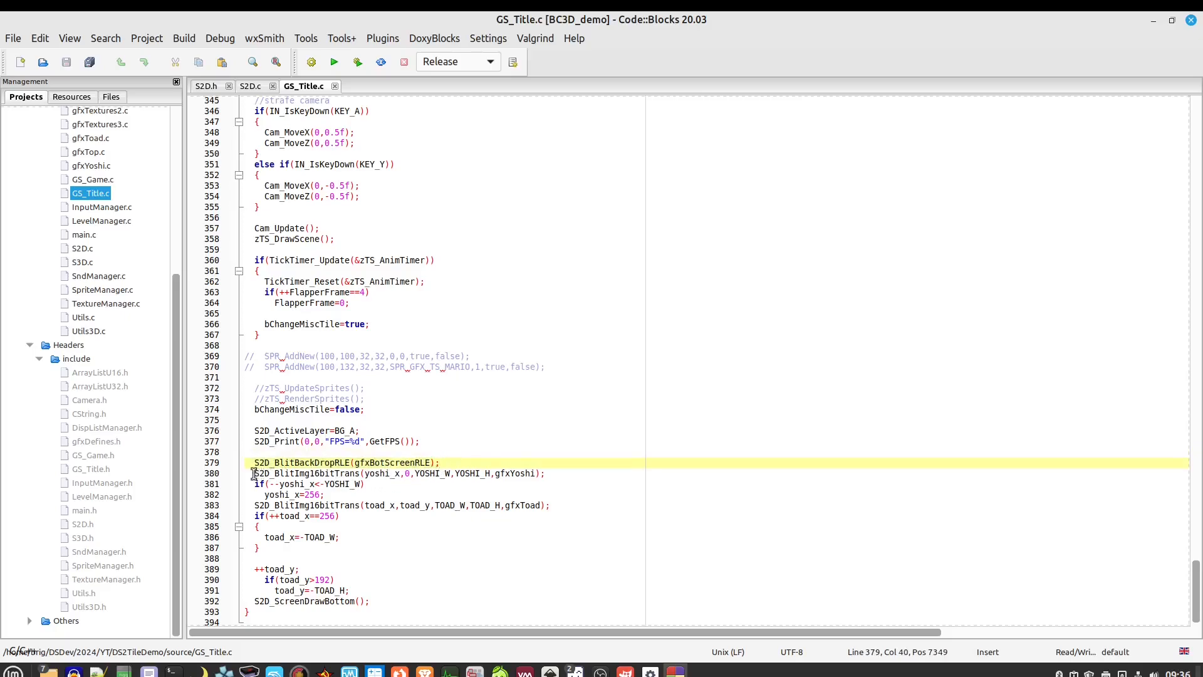
{"action": "left_click_drag", "start_coordinate": [253, 474], "coordinate": [249, 505]}
{"action": "left_click", "coordinate": [562, 507]}
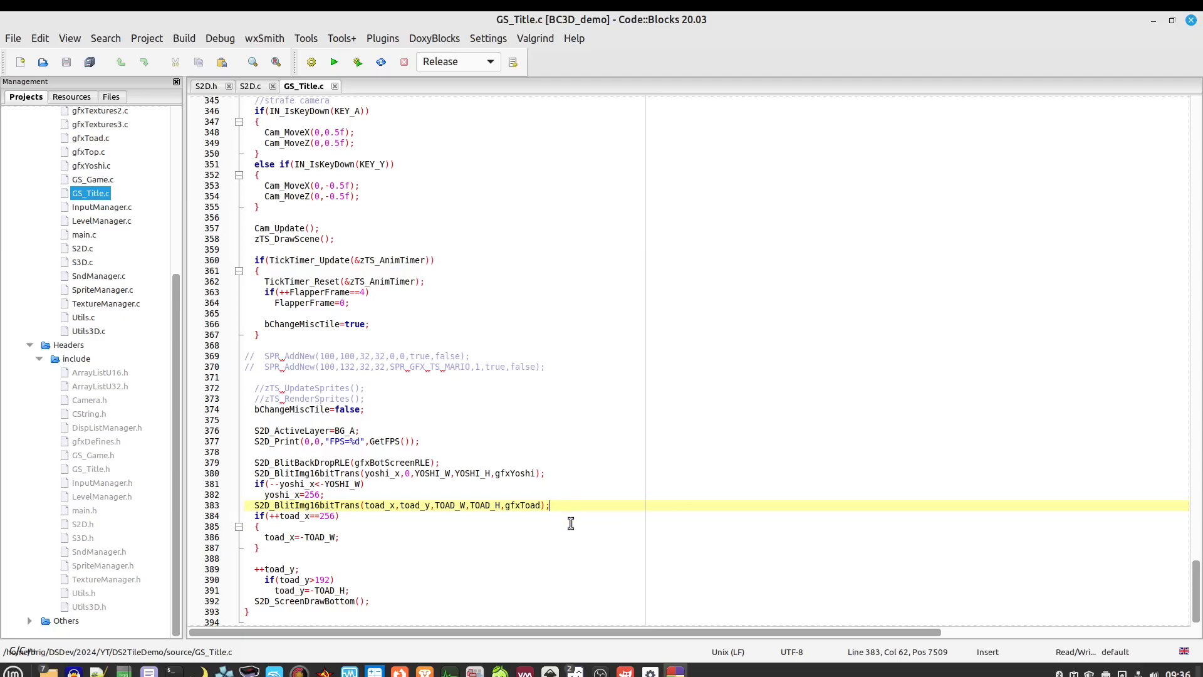
Show the pixel grid over the baddies1.png sprite sheet and marquee the first sprite cel
{"action": "mouse_move", "coordinate": [572, 665]}
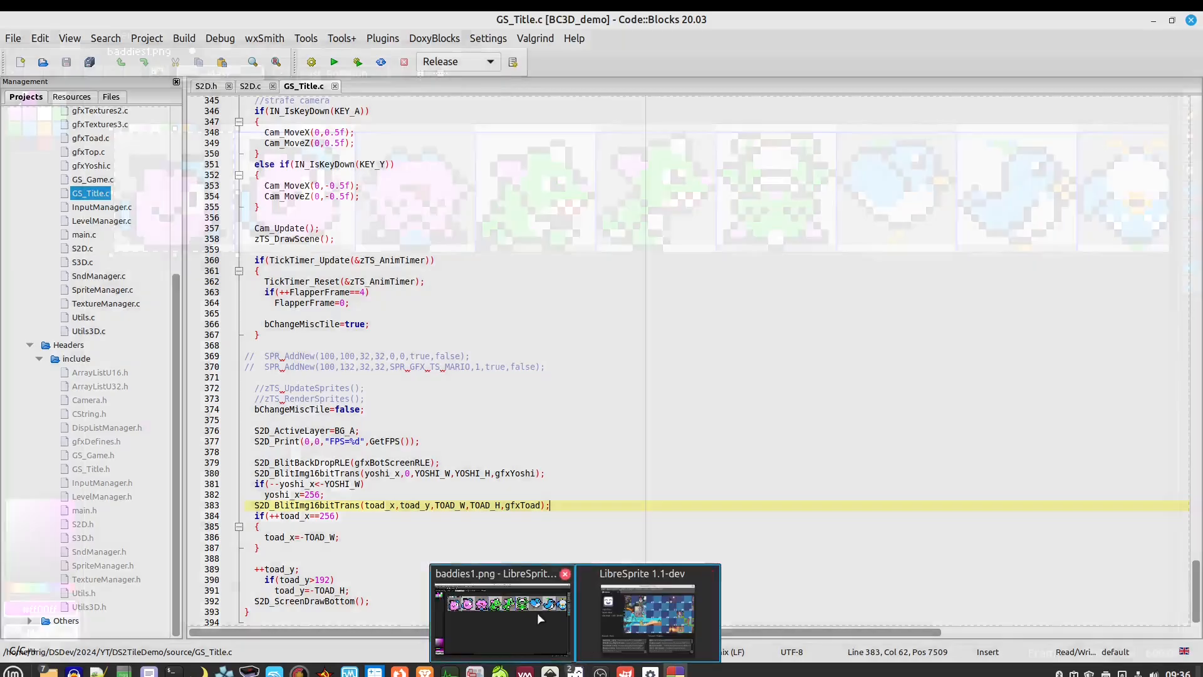
{"action": "left_click", "coordinate": [536, 611]}
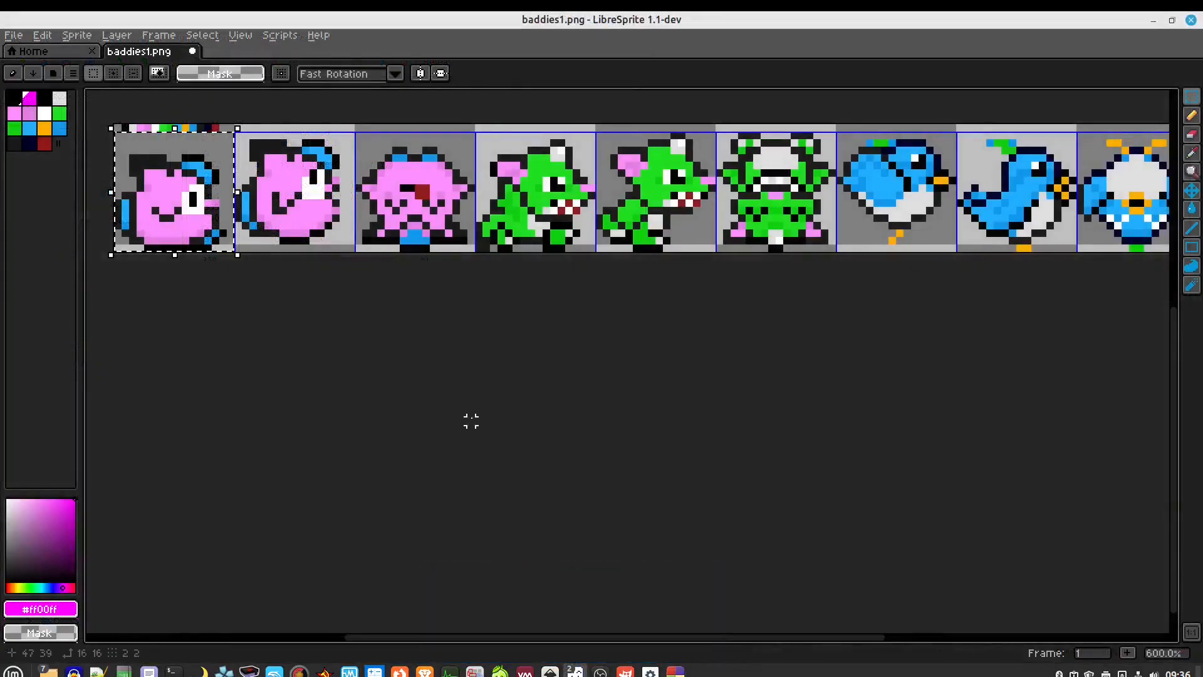
{"action": "left_click", "coordinate": [240, 35]}
{"action": "mouse_move", "coordinate": [268, 93]}
{"action": "left_click", "coordinate": [435, 127]}
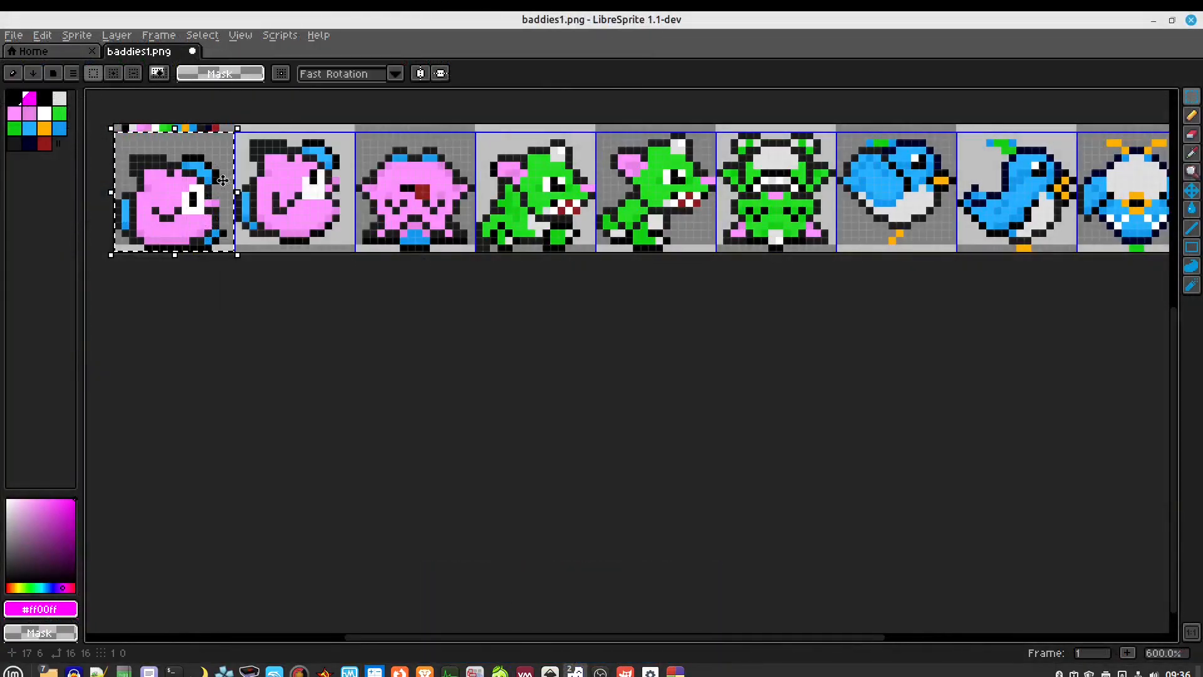
{"action": "left_click_drag", "start_coordinate": [196, 174], "coordinate": [437, 281]}
{"action": "scroll", "coordinate": [437, 281], "scroll_direction": "up", "scroll_amount": 3}
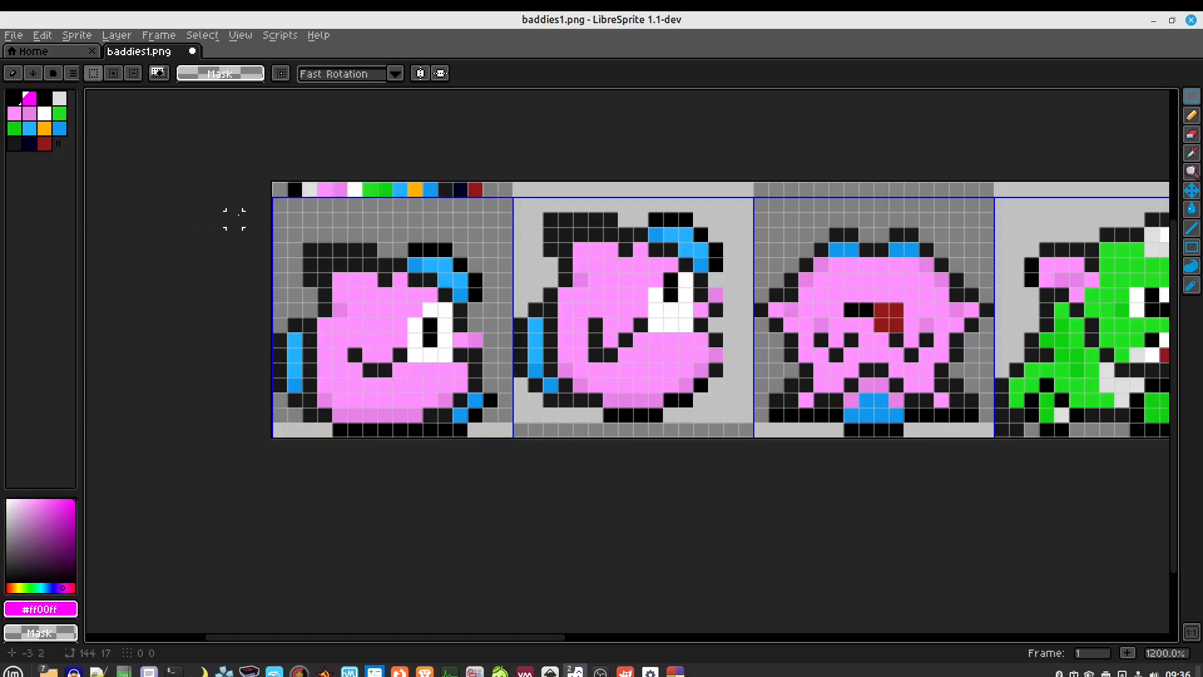
{"action": "left_click_drag", "start_coordinate": [279, 204], "coordinate": [514, 438]}
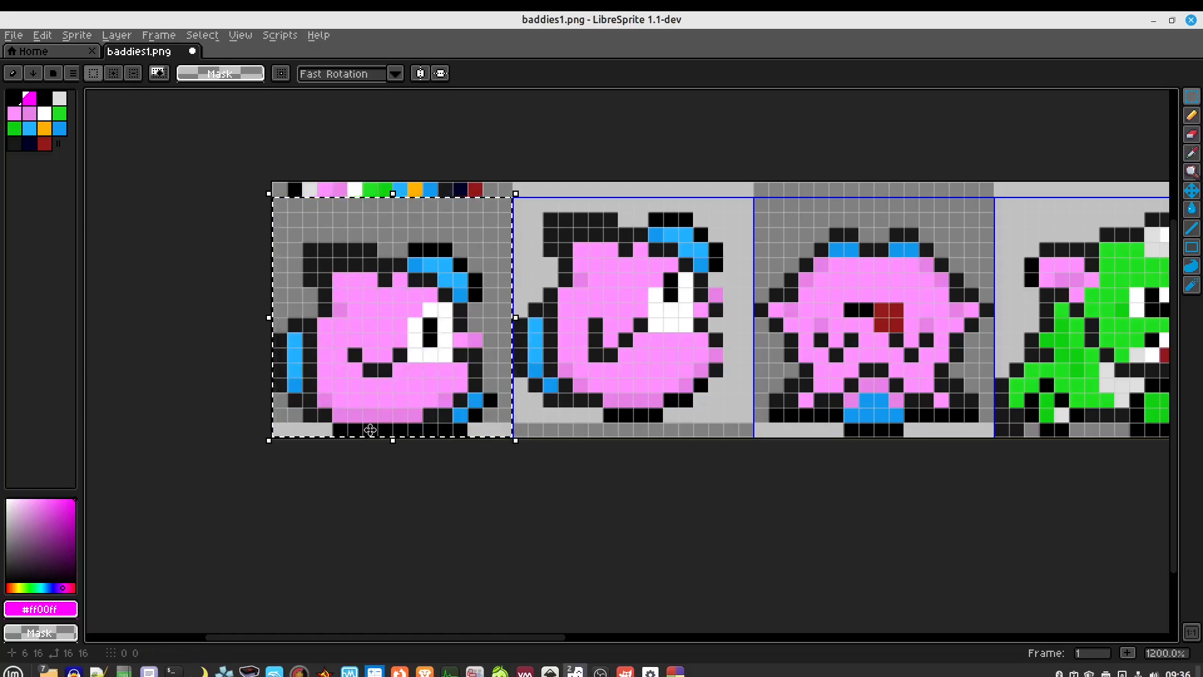
{"action": "scroll", "coordinate": [335, 350], "scroll_direction": "down", "scroll_amount": 3}
Close Code::Blocks, then start quitting LibreSprite
{"action": "mouse_move", "coordinate": [683, 668]}
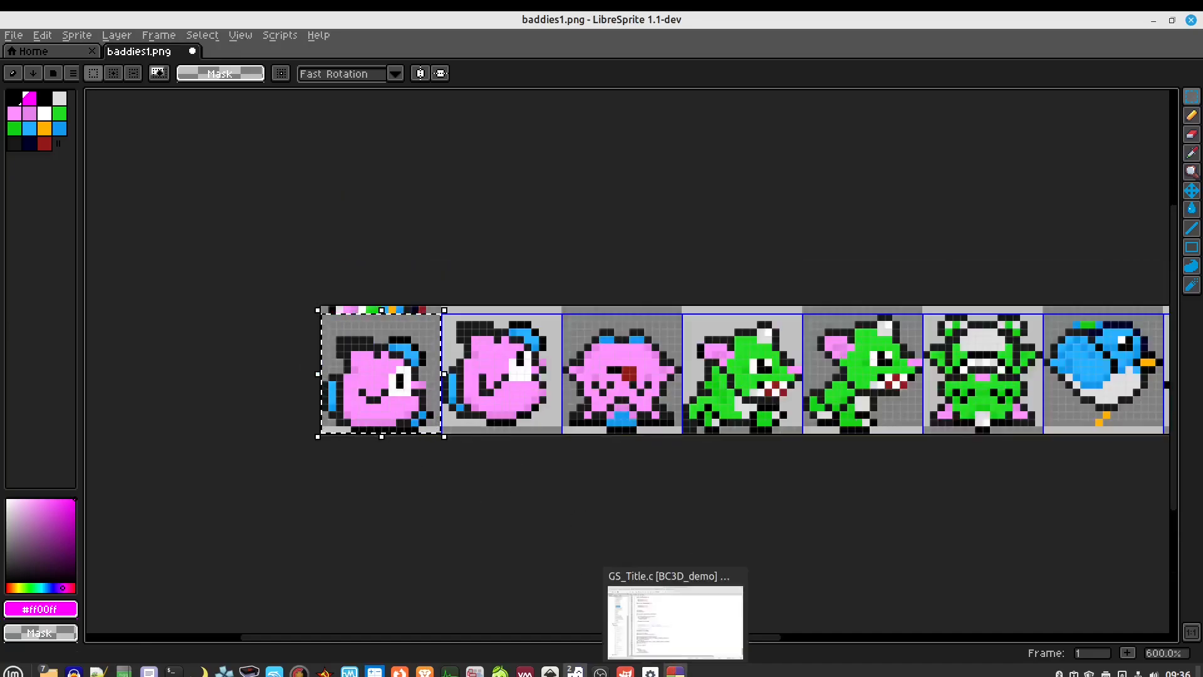
{"action": "left_click", "coordinate": [680, 626]}
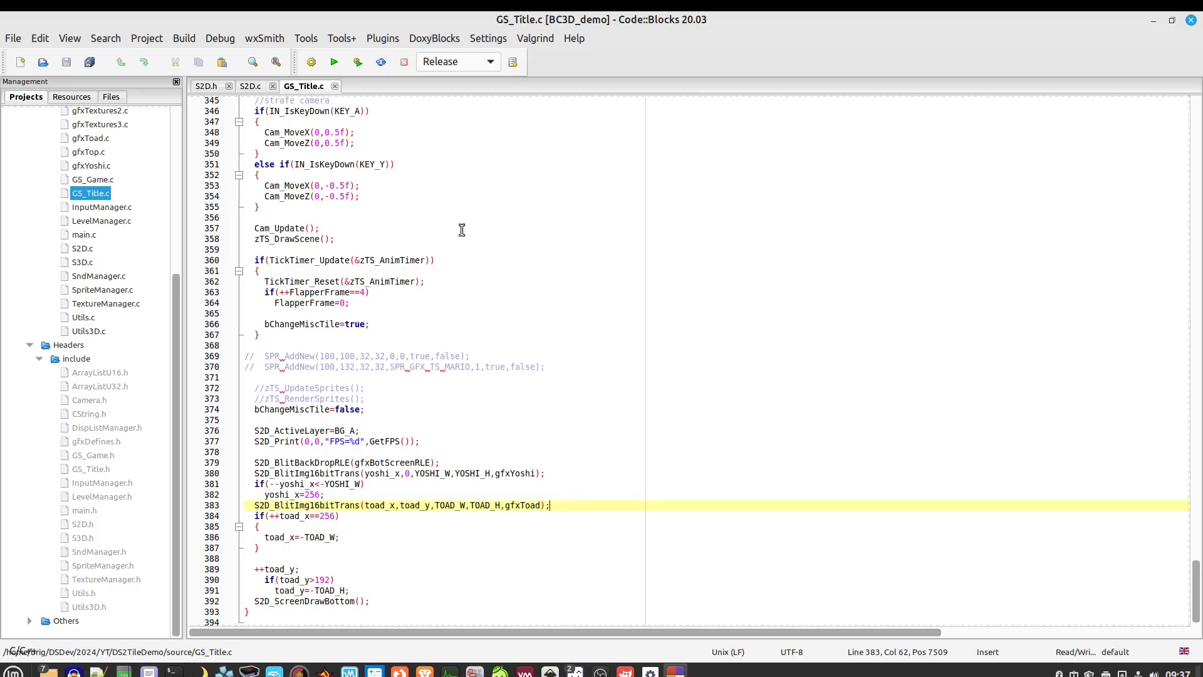
{"action": "left_click", "coordinate": [1191, 21]}
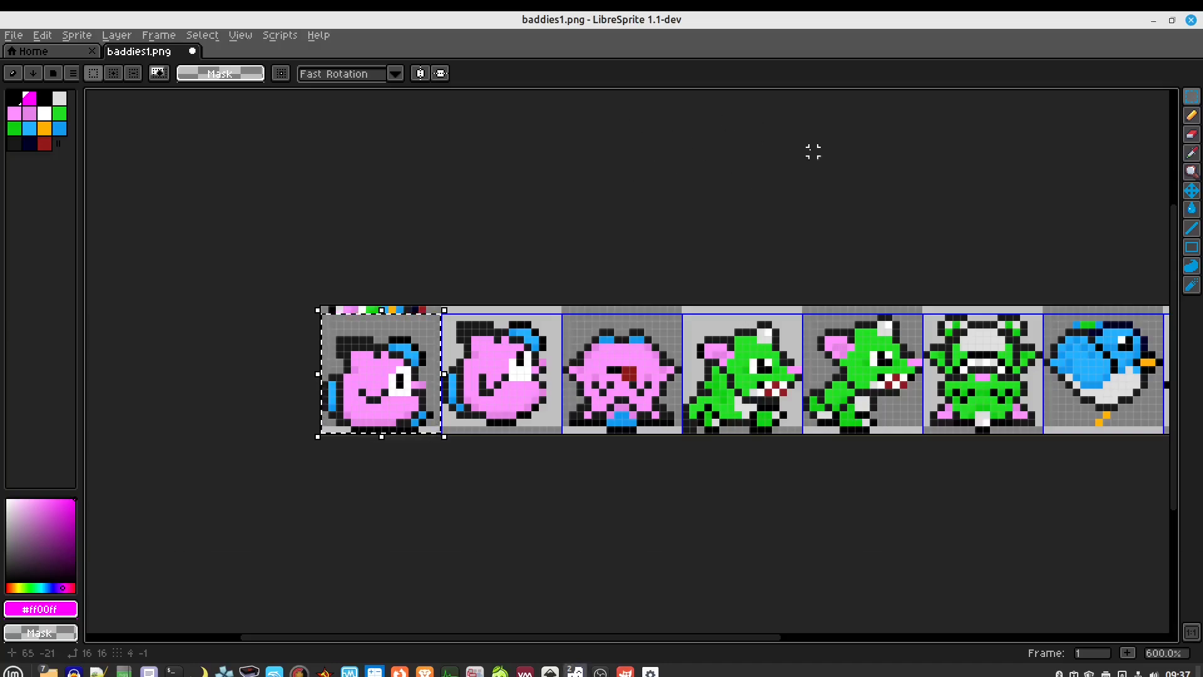
{"action": "left_click", "coordinate": [1191, 21]}
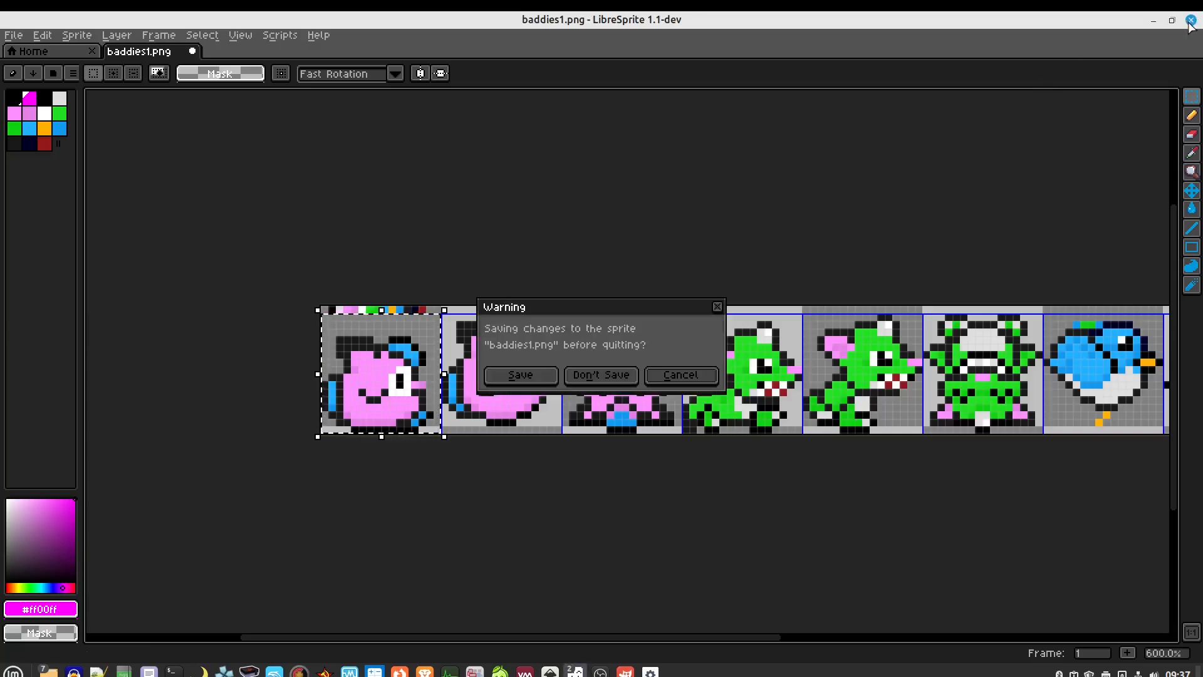
Discard the unsaved baddies1.png changes and bring the other Nemo window forward
{"action": "left_click", "coordinate": [589, 379]}
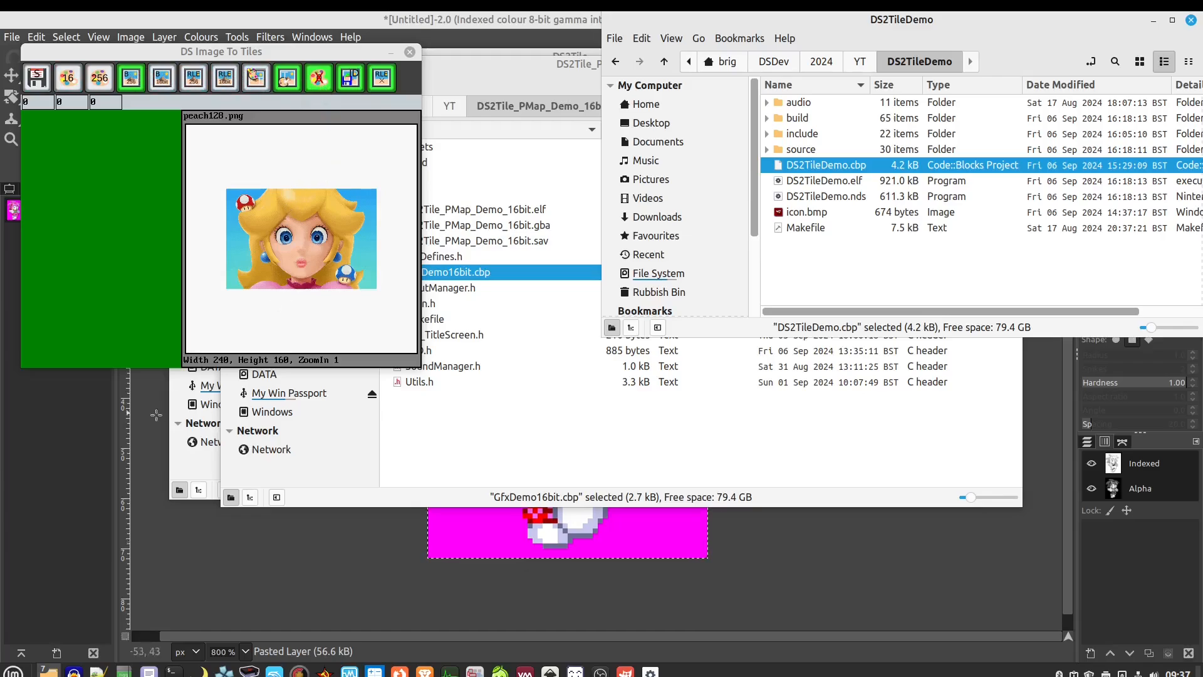
{"action": "mouse_move", "coordinate": [49, 669]}
{"action": "mouse_move", "coordinate": [97, 625]}
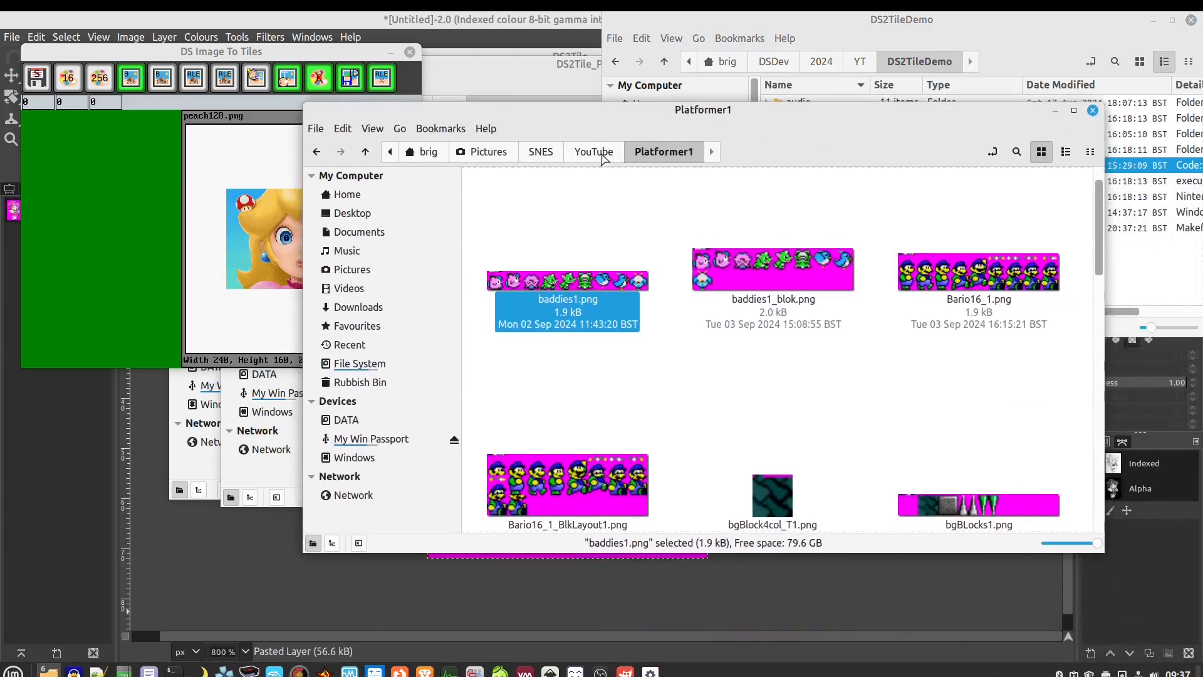
{"action": "left_click", "coordinate": [594, 152]}
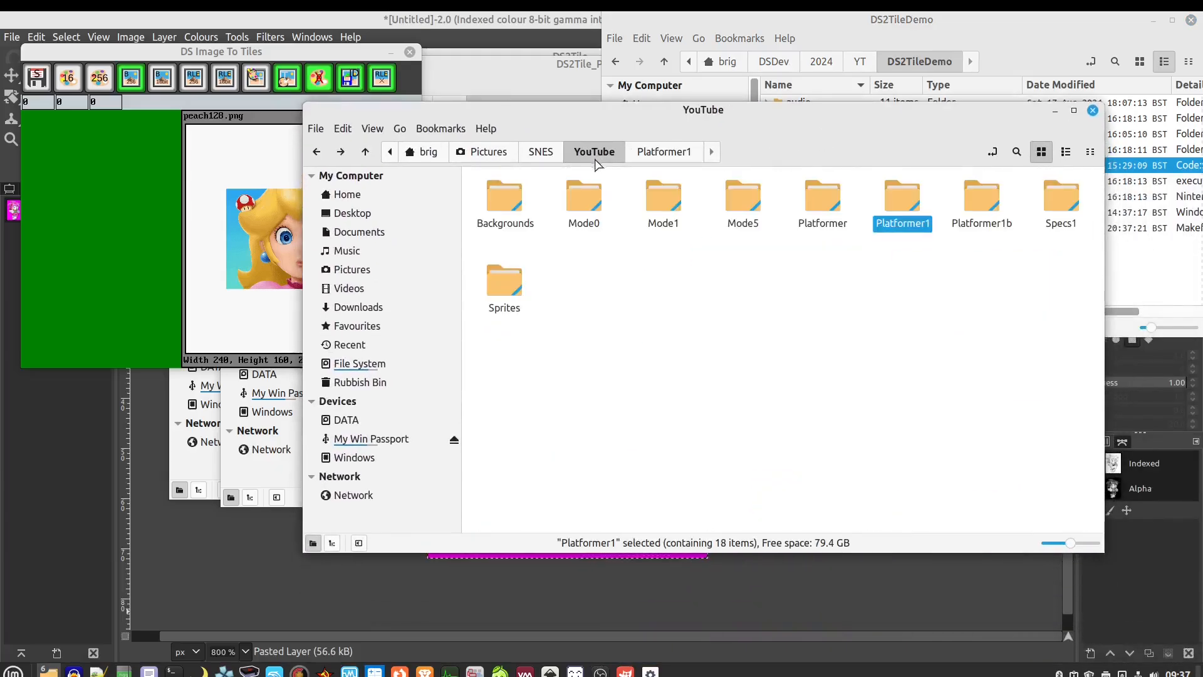
Navigate to Pictures › GBA › YT › GfxConverter and snap the window to the right half
{"action": "left_click", "coordinate": [541, 152]}
{"action": "left_click", "coordinate": [483, 152]}
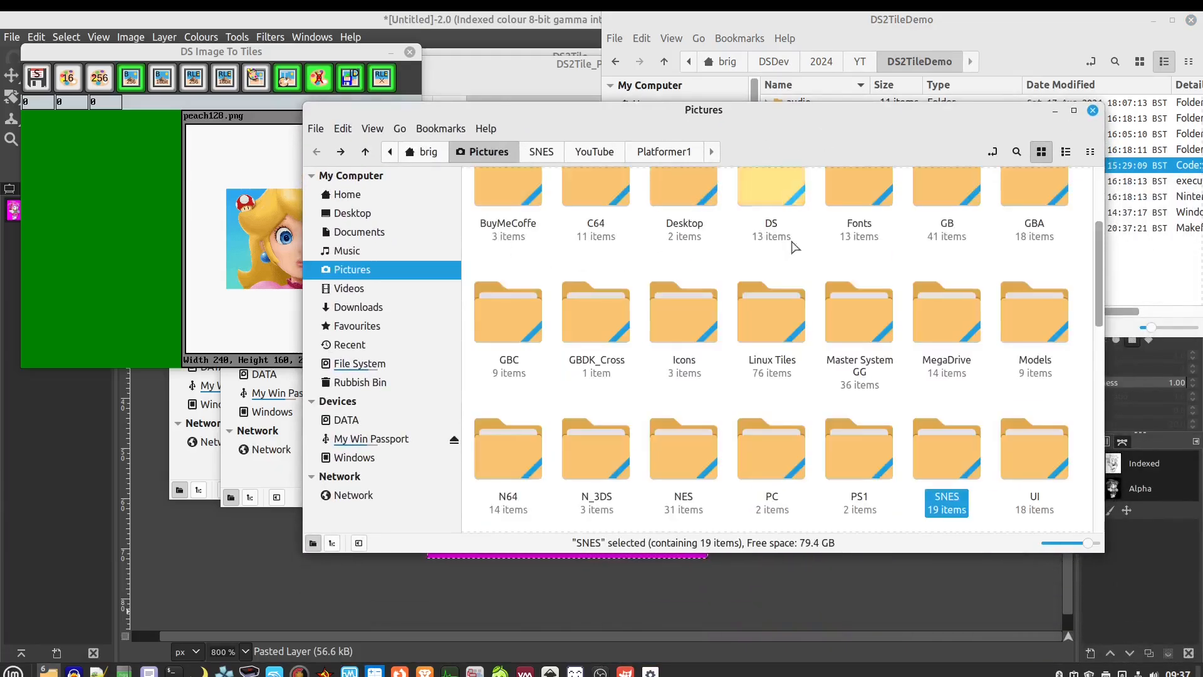
{"action": "scroll", "coordinate": [1034, 232], "scroll_direction": "up", "scroll_amount": 1}
{"action": "double_click", "coordinate": [1034, 232]}
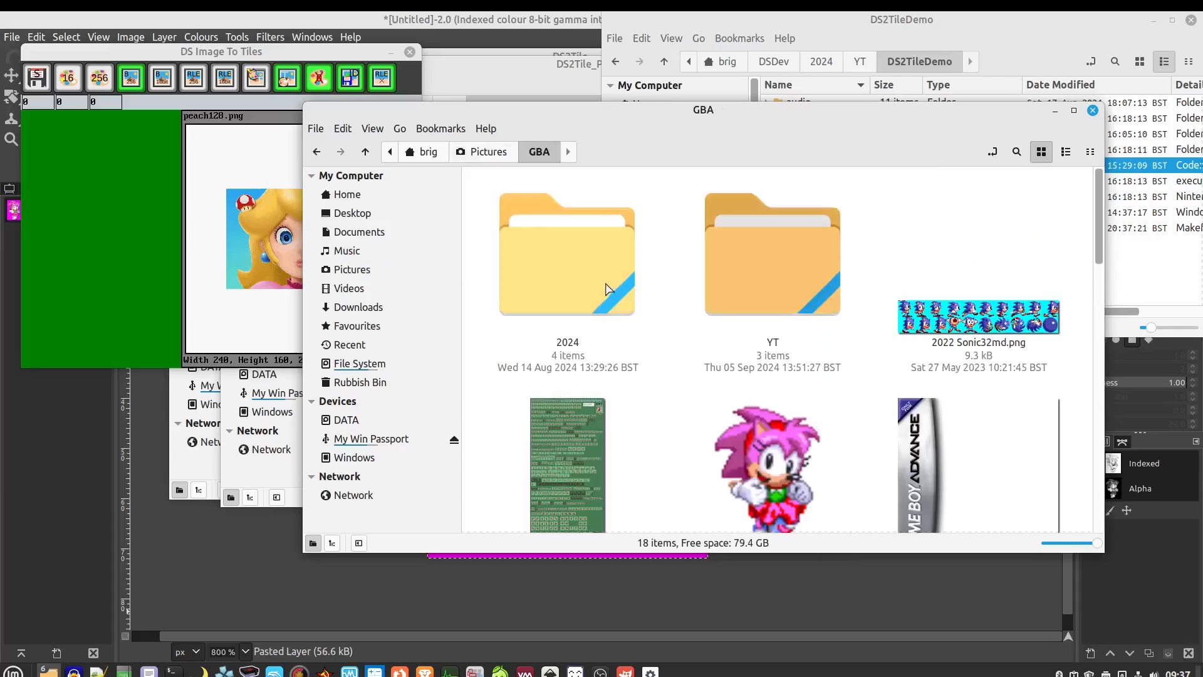
{"action": "double_click", "coordinate": [767, 290]}
{"action": "left_click", "coordinate": [594, 200]}
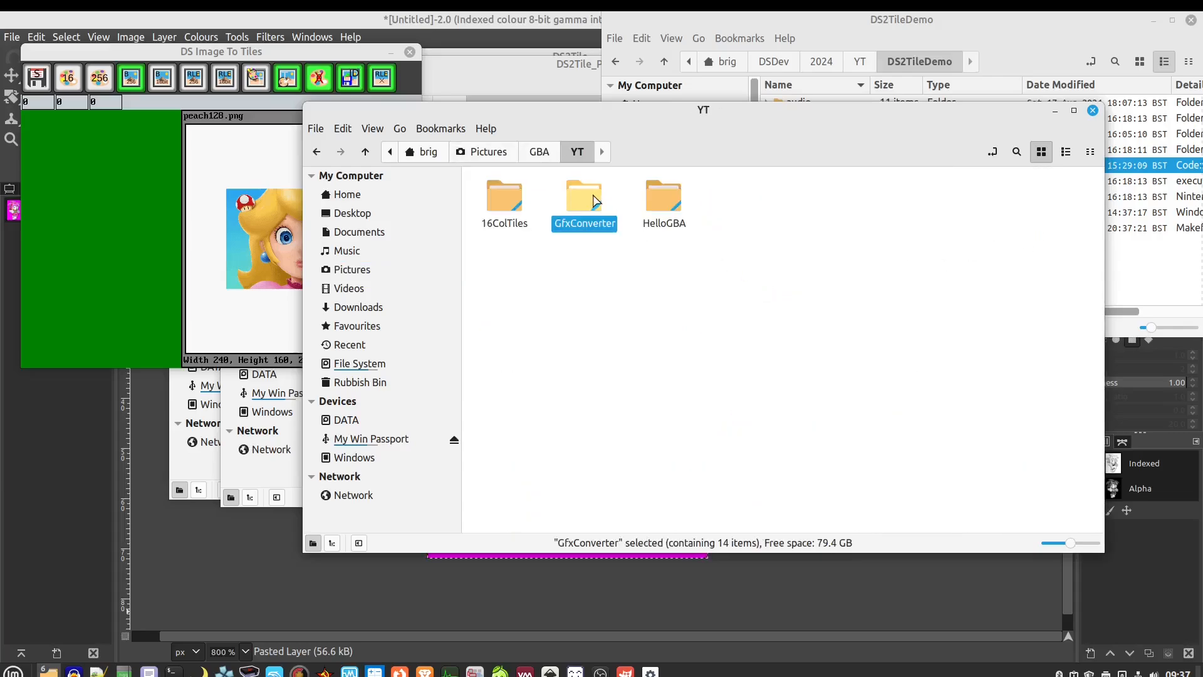
{"action": "double_click", "coordinate": [594, 200]}
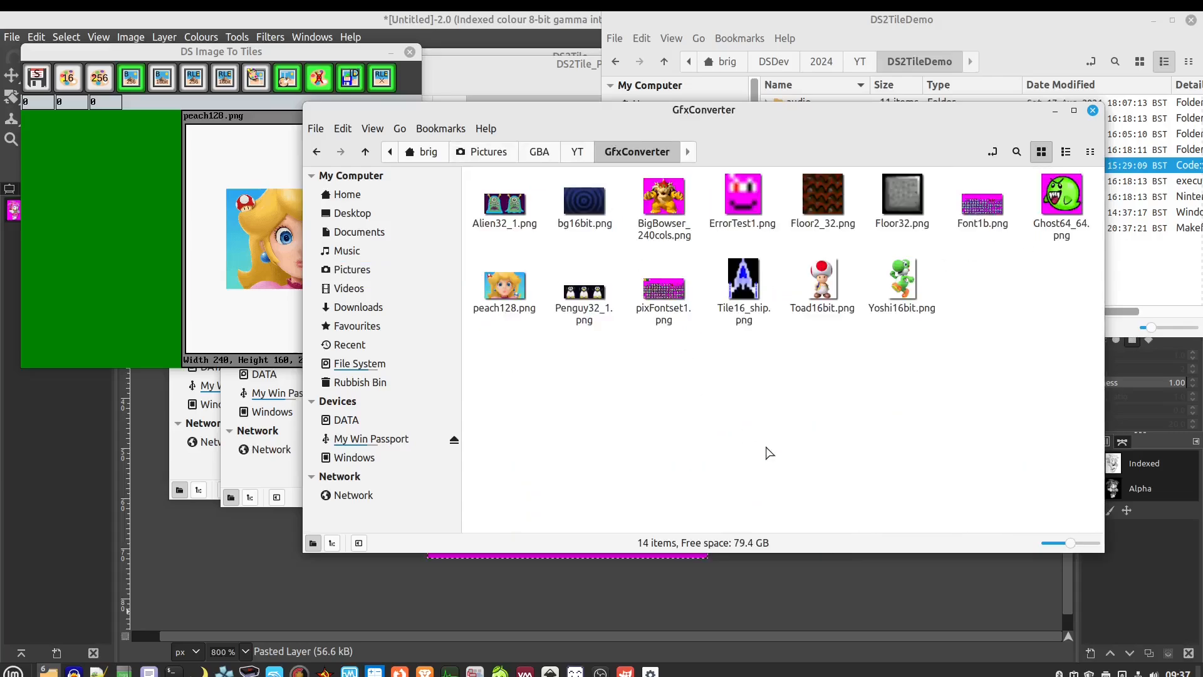
{"action": "key", "text": "super+Right"}
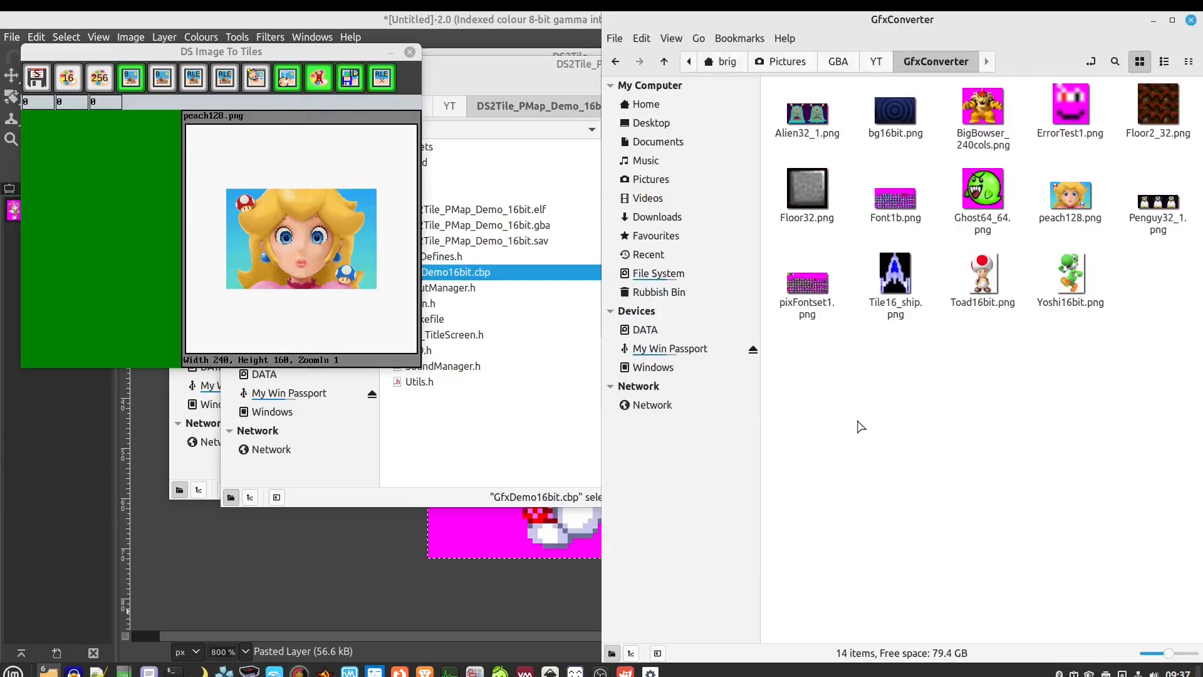
Set the converter to 16 colour tile mode, first field 0, with the palette from the image's top-left
{"action": "left_click", "coordinate": [67, 77]}
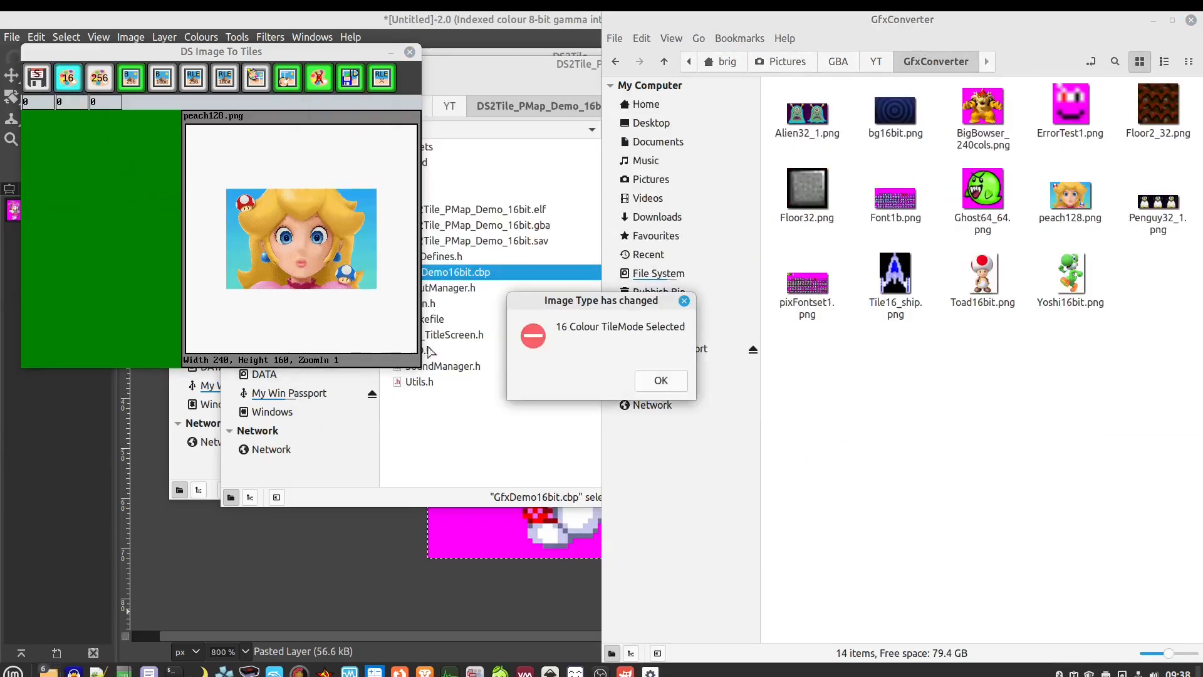
{"action": "left_click", "coordinate": [659, 379]}
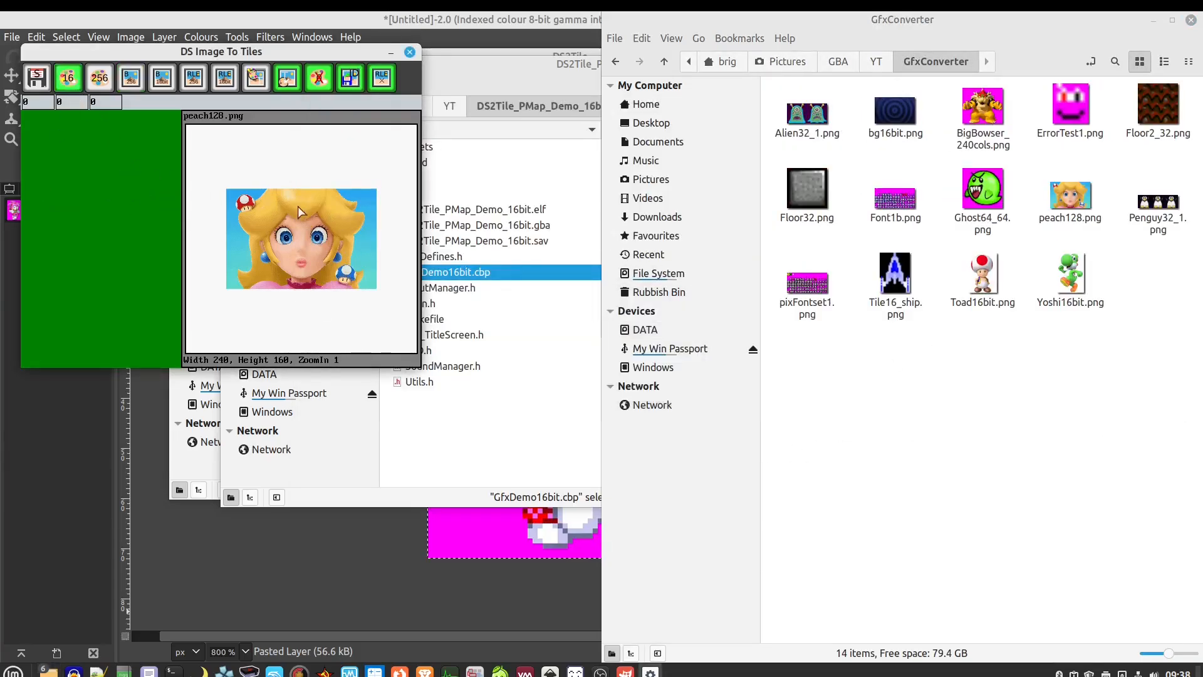
{"action": "left_click", "coordinate": [34, 103]}
{"action": "type", "text": "0"}
{"action": "key", "text": "Return"}
{"action": "left_click", "coordinate": [318, 82]}
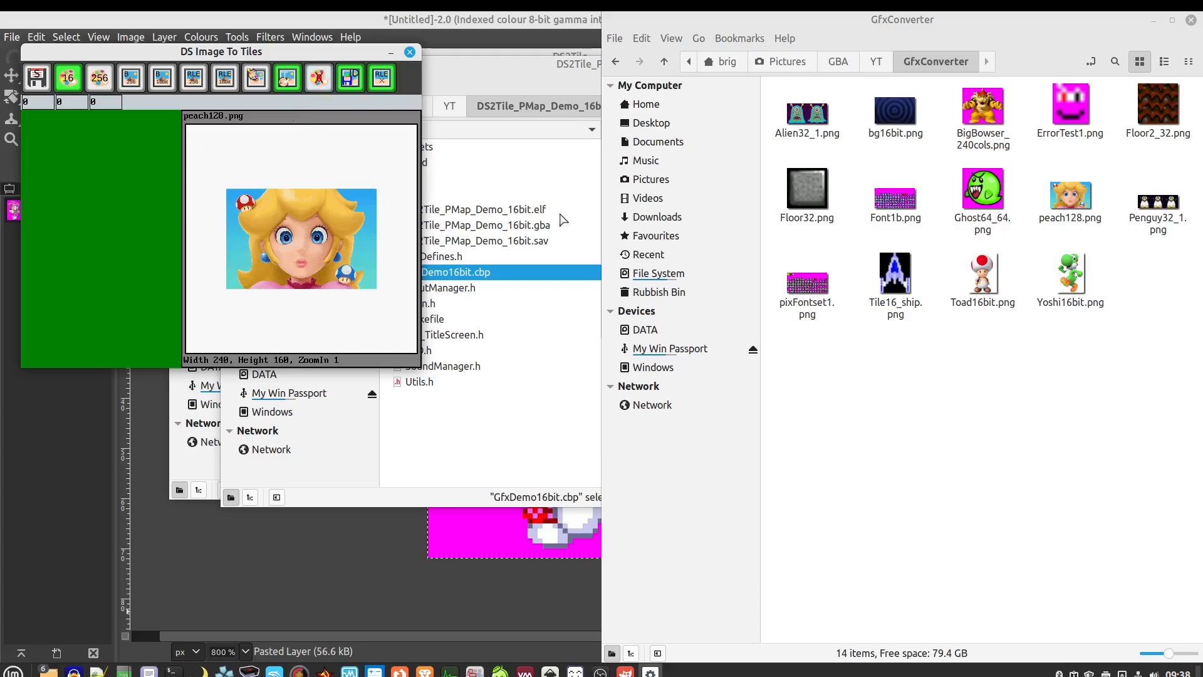
{"action": "left_click", "coordinate": [257, 78]}
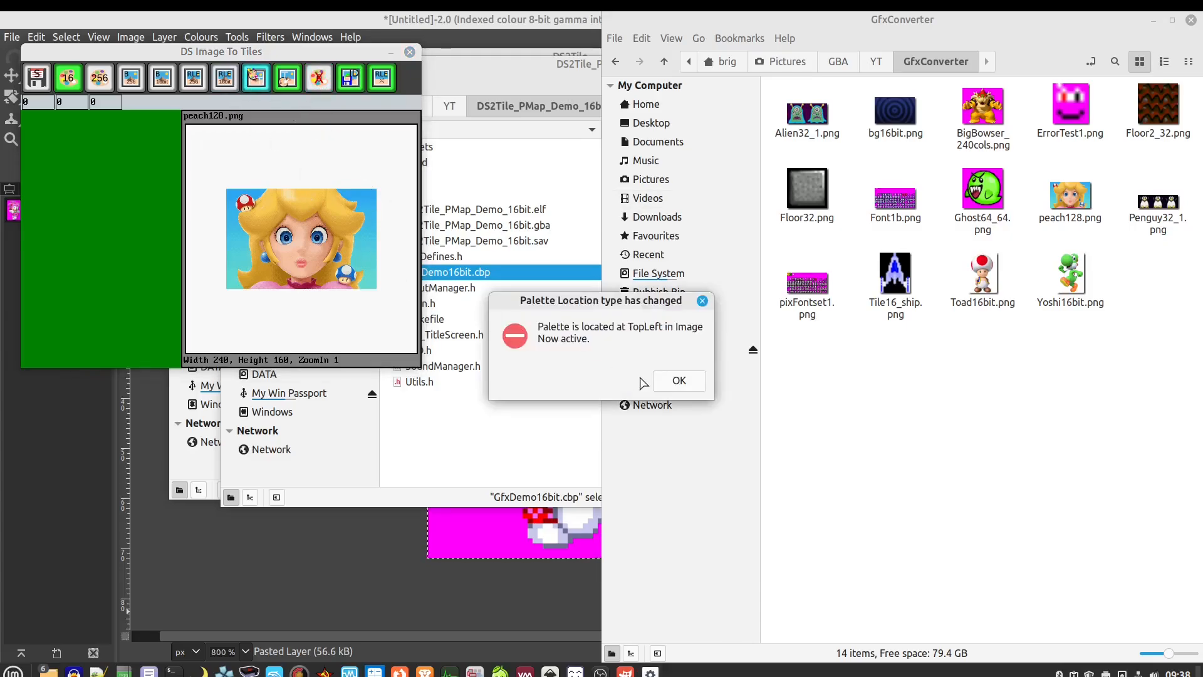
{"action": "left_click", "coordinate": [677, 382]}
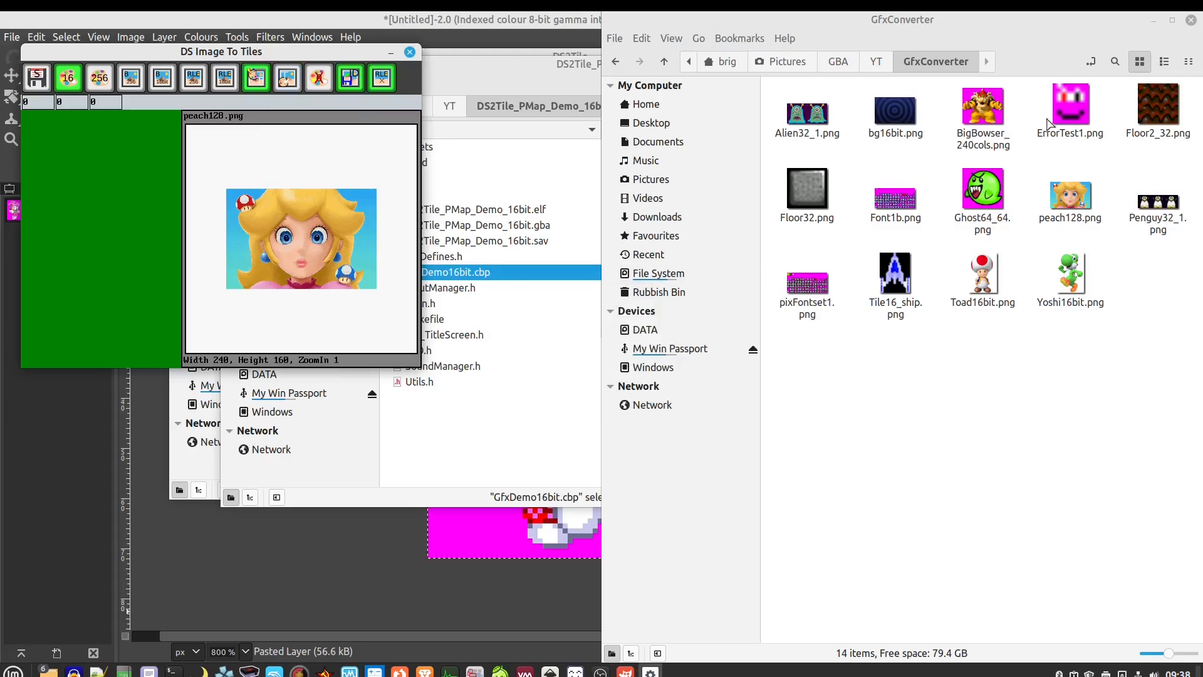
Load ErrorTest1.png into the converter and try saving it as tiles
{"action": "left_click", "coordinate": [1072, 106]}
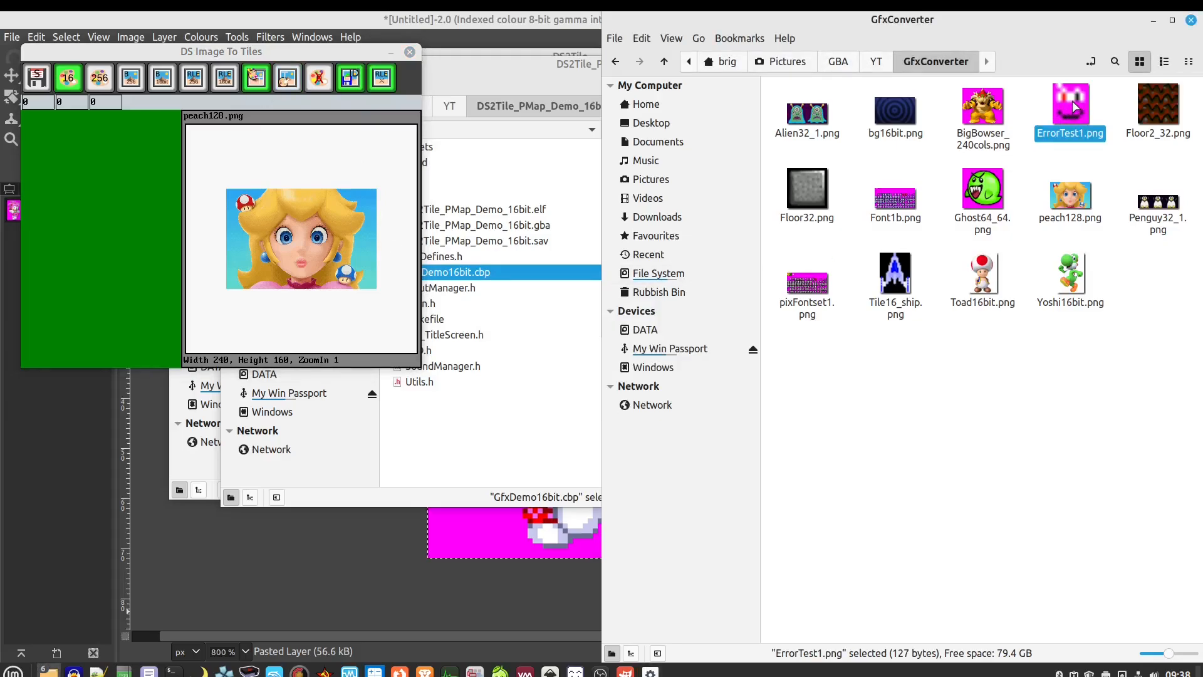
{"action": "left_click_drag", "start_coordinate": [1074, 106], "coordinate": [270, 217]}
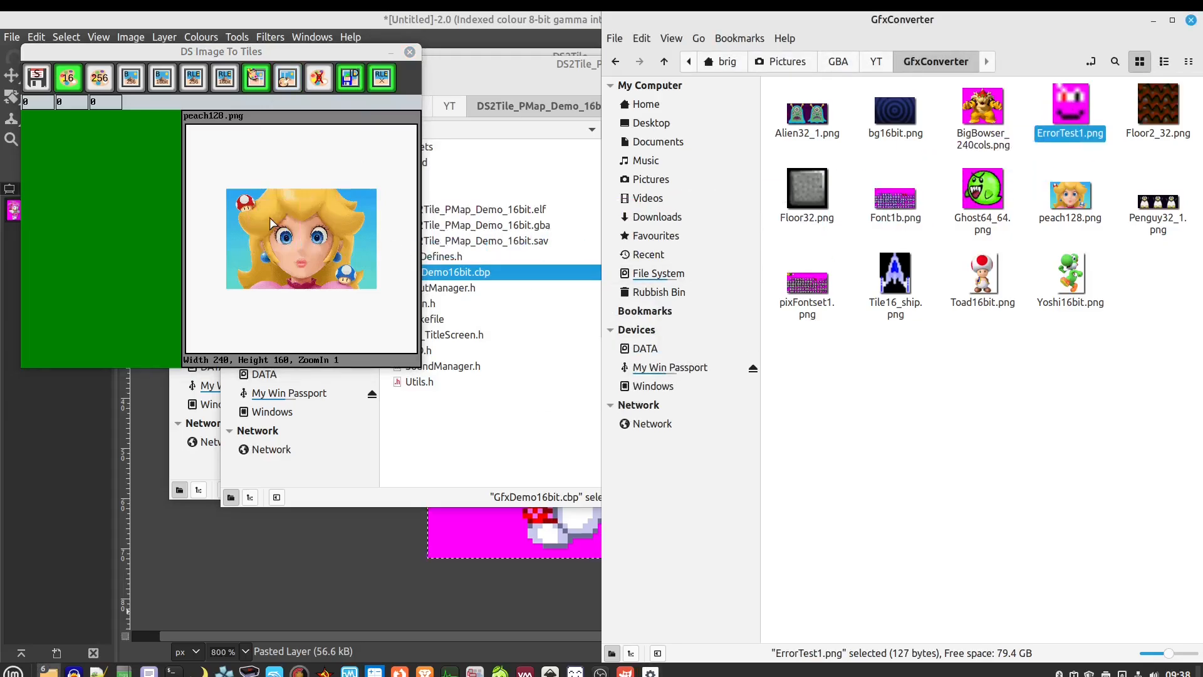
{"action": "left_click", "coordinate": [633, 379]}
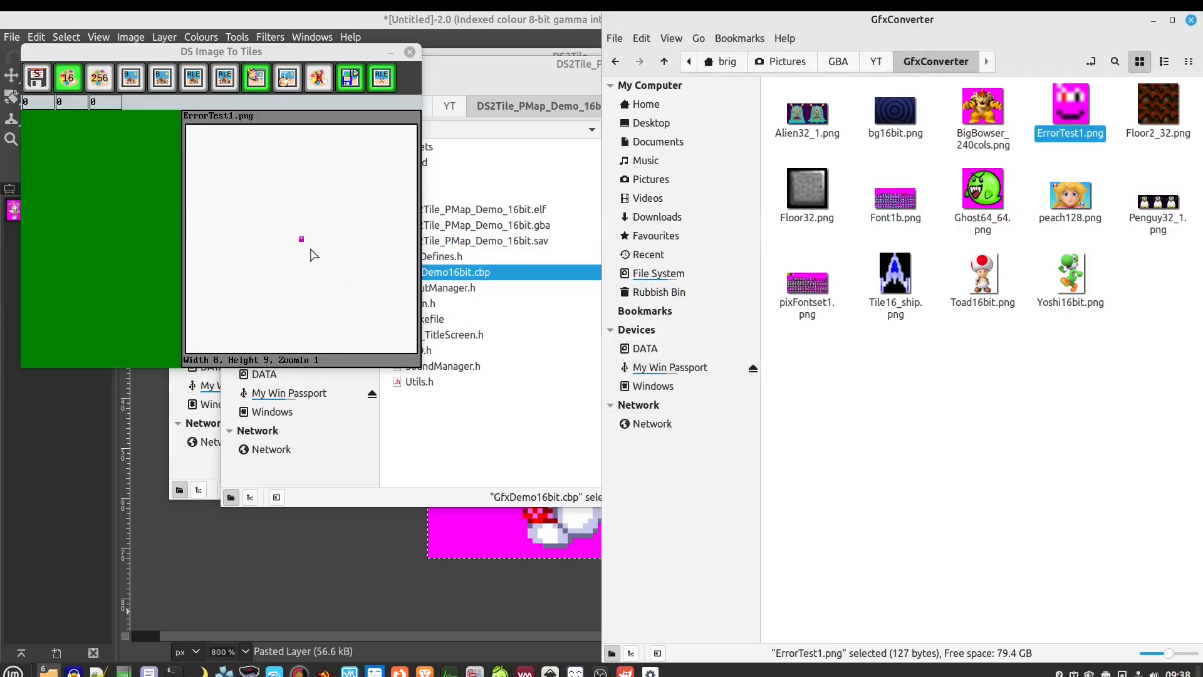
{"action": "scroll", "coordinate": [313, 254], "scroll_direction": "up", "scroll_amount": 11}
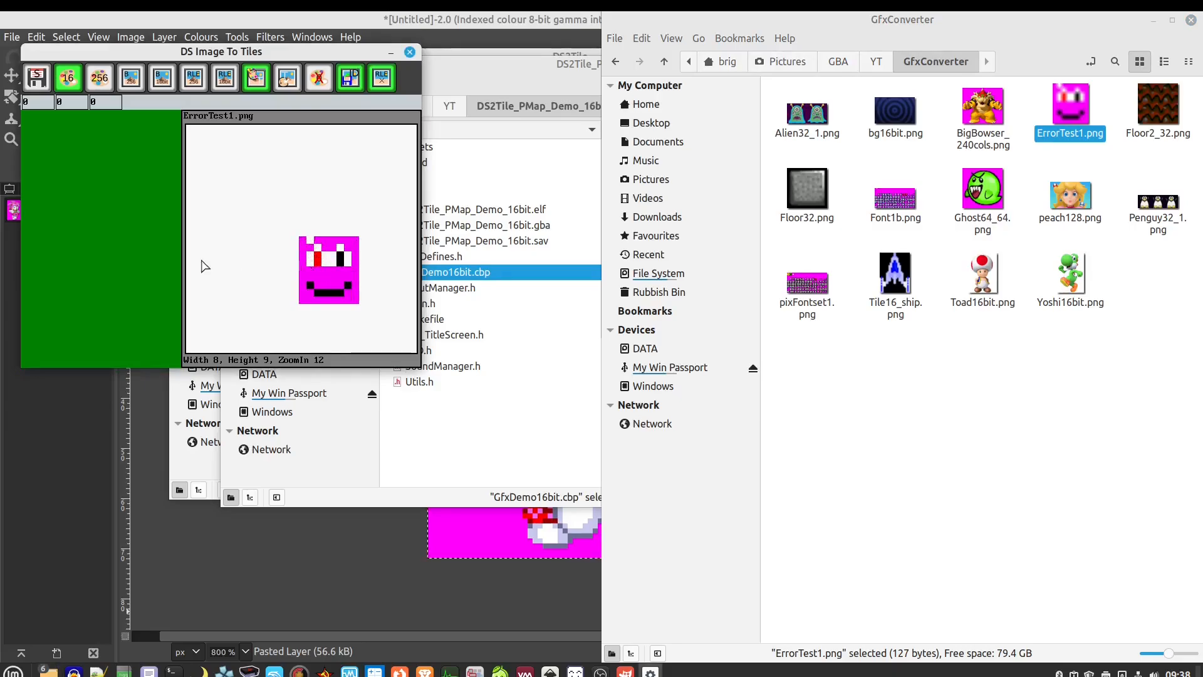
{"action": "left_click", "coordinate": [36, 77]}
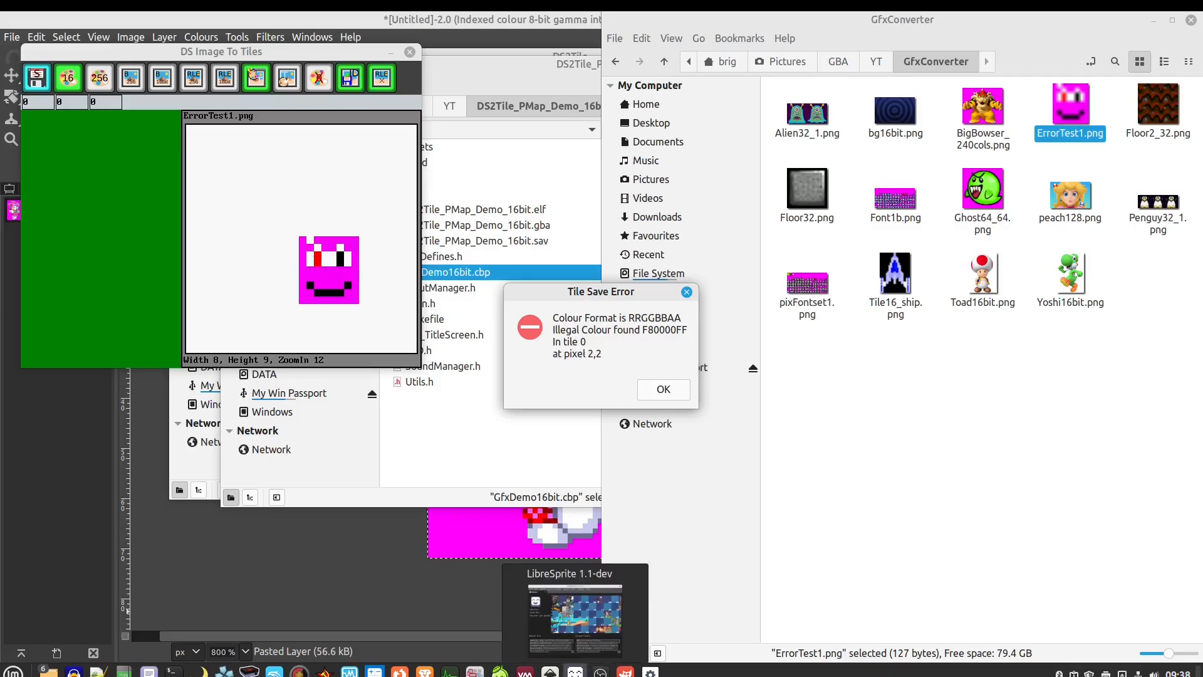
Open ErrorTest1.png in LibreSprite on the right half, with the tile error message beside it
{"action": "right_click", "coordinate": [1069, 104]}
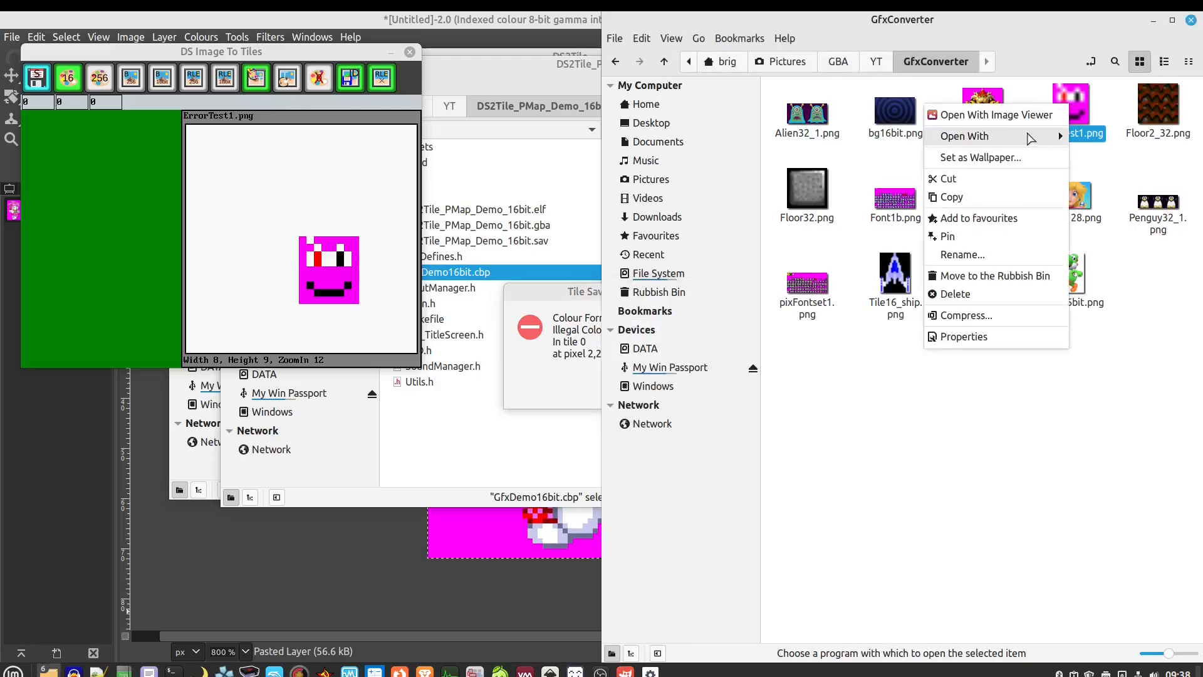
{"action": "mouse_move", "coordinate": [979, 139]}
{"action": "left_click", "coordinate": [791, 209]}
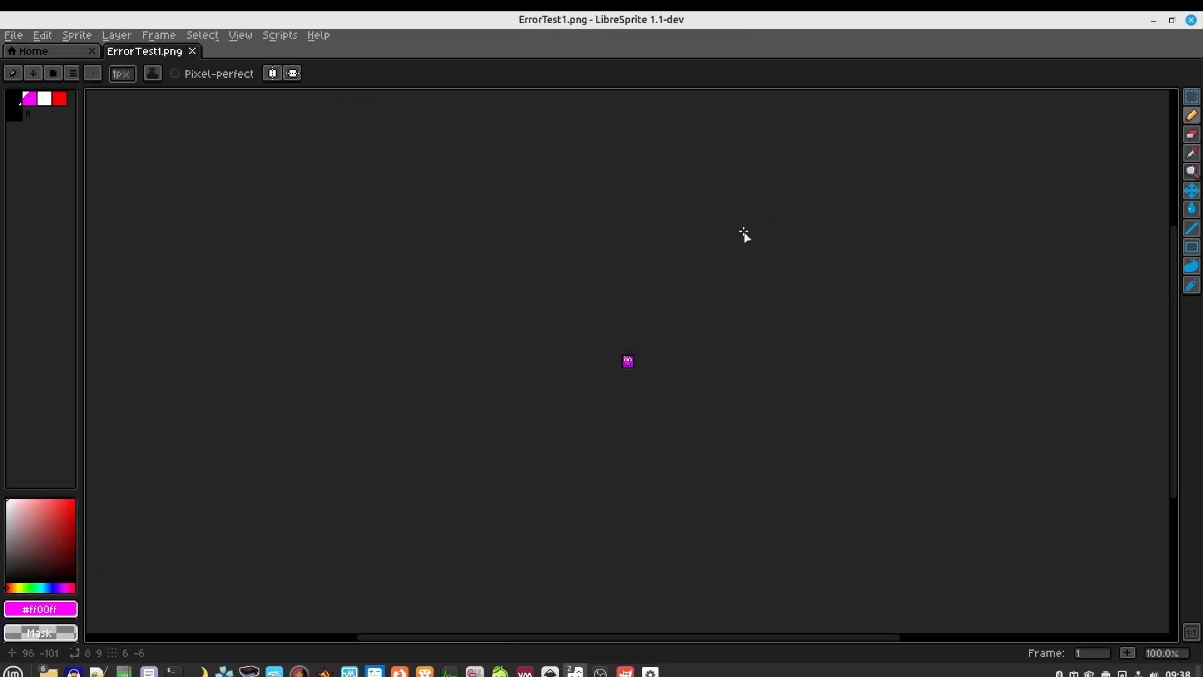
{"action": "key", "text": "super+Left"}
{"action": "key", "text": "super+Right"}
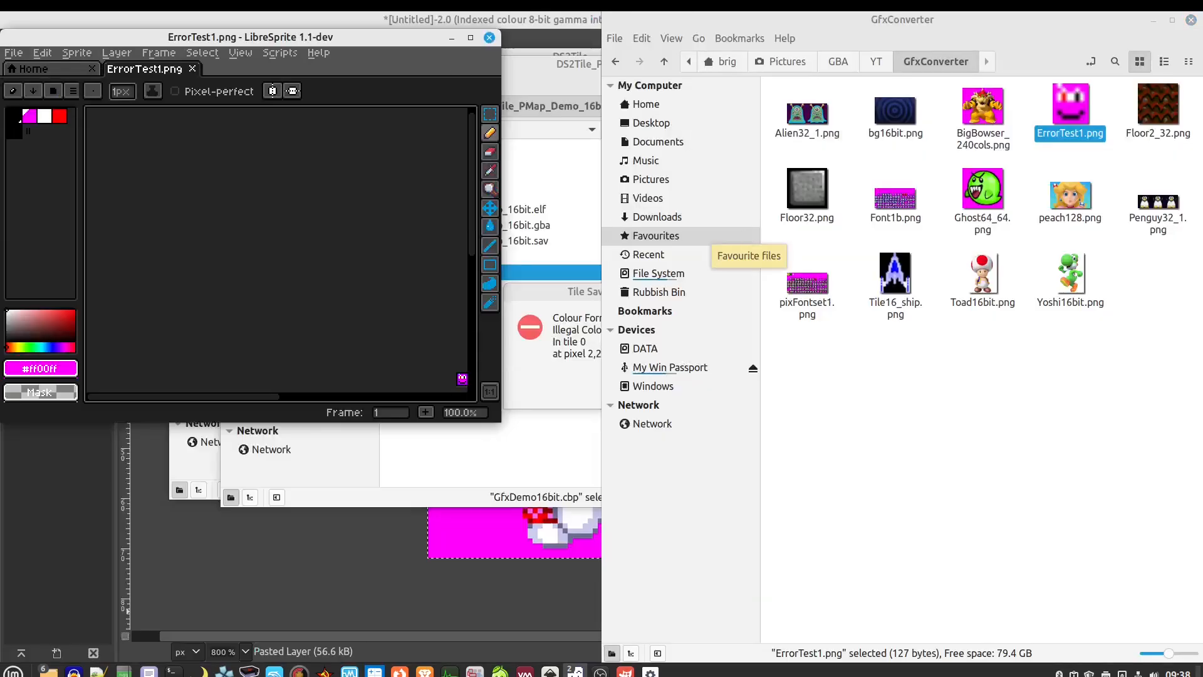
{"action": "key", "text": "super+Right"}
{"action": "left_click", "coordinate": [539, 301]}
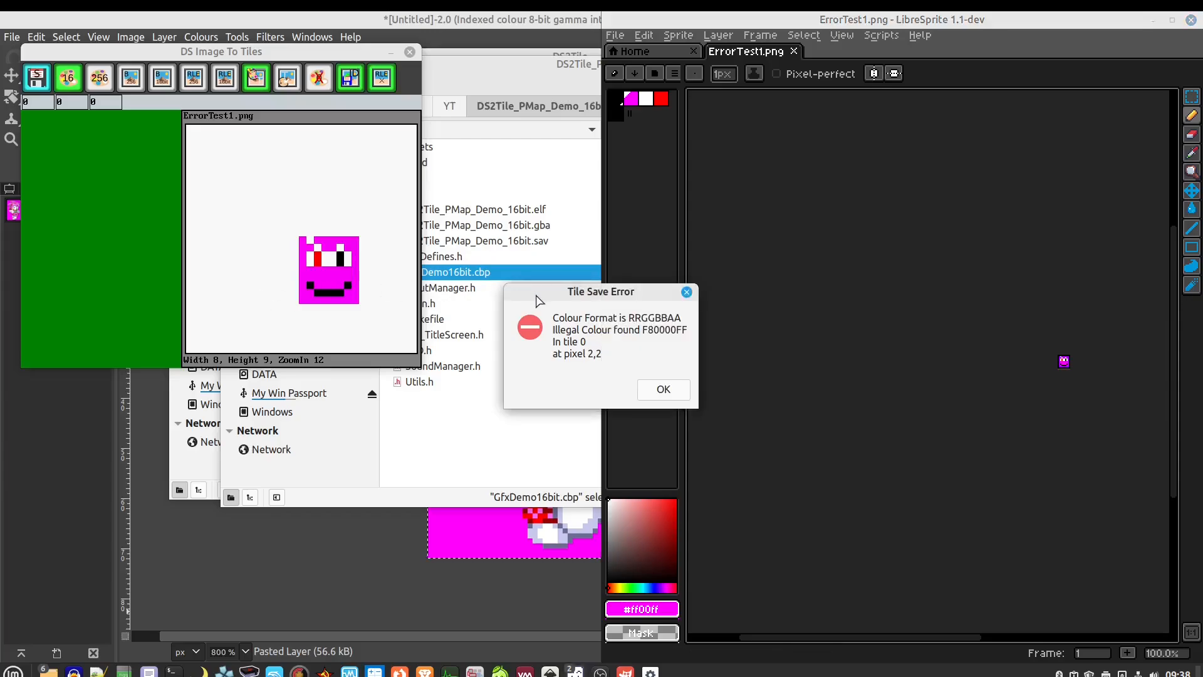
{"action": "left_click_drag", "start_coordinate": [571, 293], "coordinate": [307, 326]}
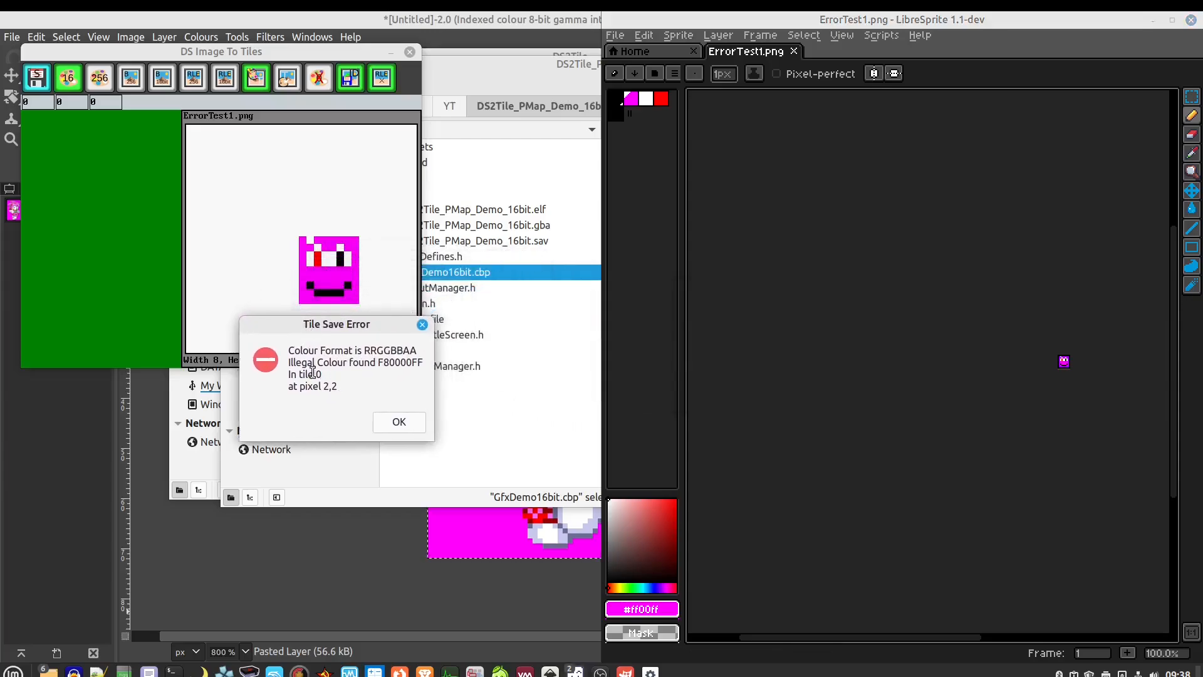
Zoom in on the sprite and test-paint the red eye pixels magenta, undoing the first attempts
{"action": "scroll", "coordinate": [1071, 389], "scroll_direction": "up", "scroll_amount": 3}
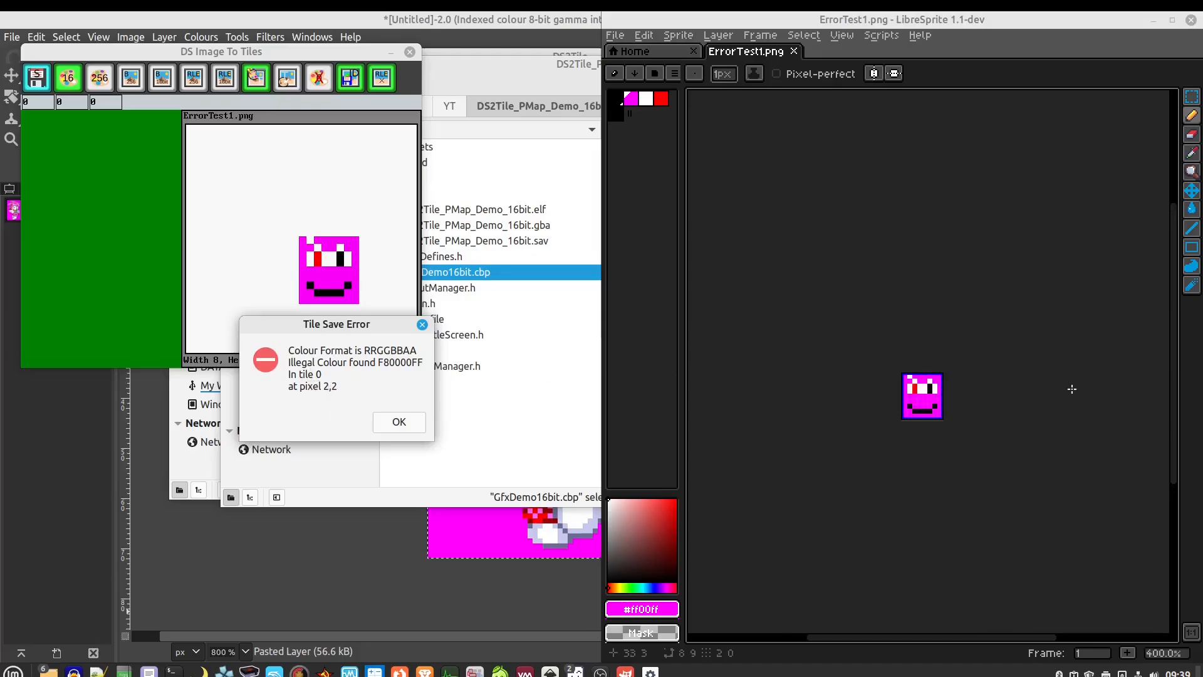
{"action": "scroll", "coordinate": [783, 413], "scroll_direction": "up", "scroll_amount": 4}
{"action": "scroll", "coordinate": [779, 244], "scroll_direction": "down", "scroll_amount": 1}
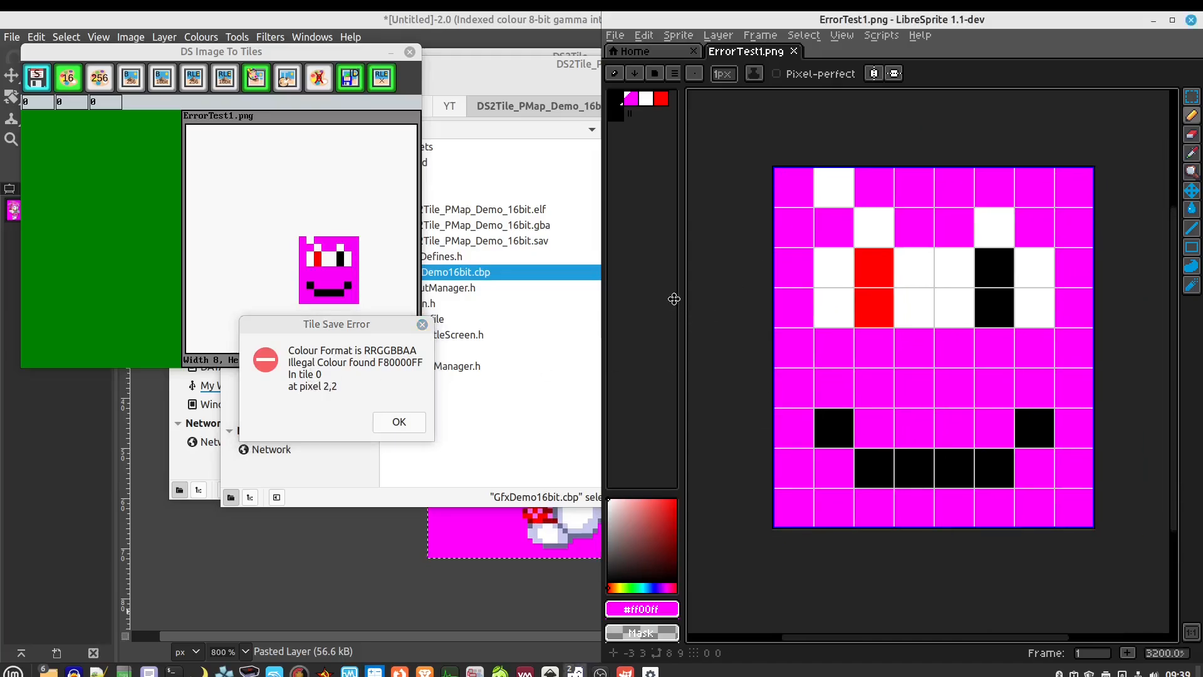
{"action": "left_click_drag", "start_coordinate": [674, 299], "coordinate": [672, 295]}
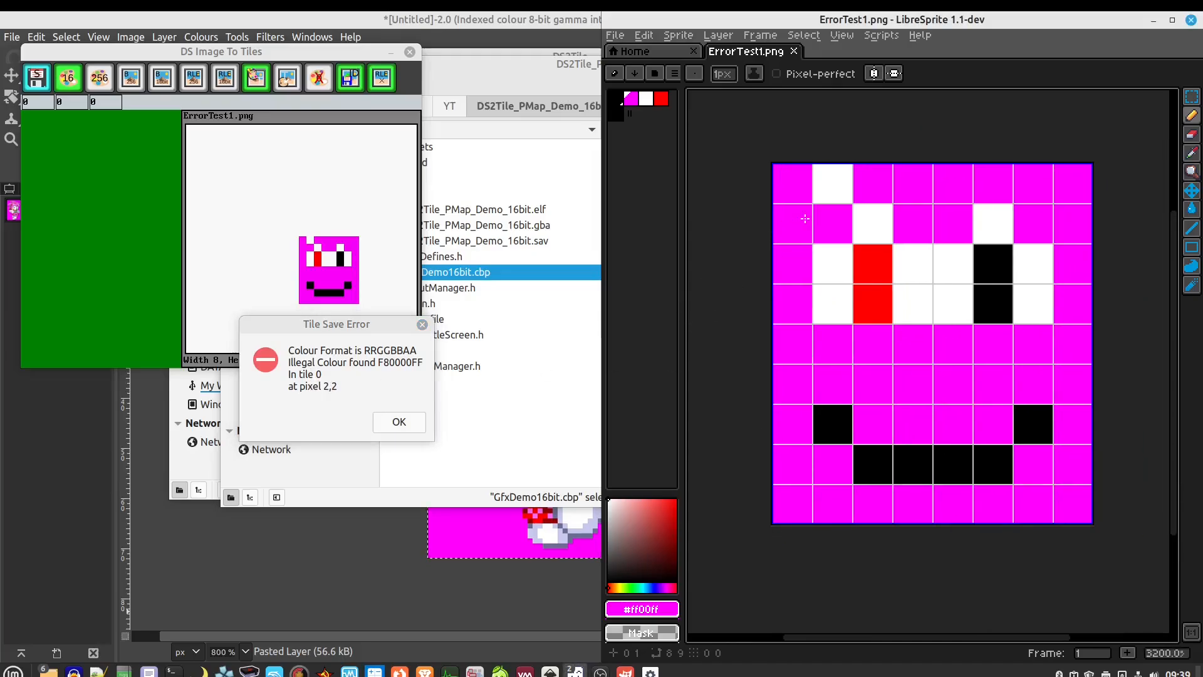
{"action": "left_click", "coordinate": [830, 254]}
{"action": "key", "text": "ctrl+z"}
{"action": "left_click", "coordinate": [868, 268]}
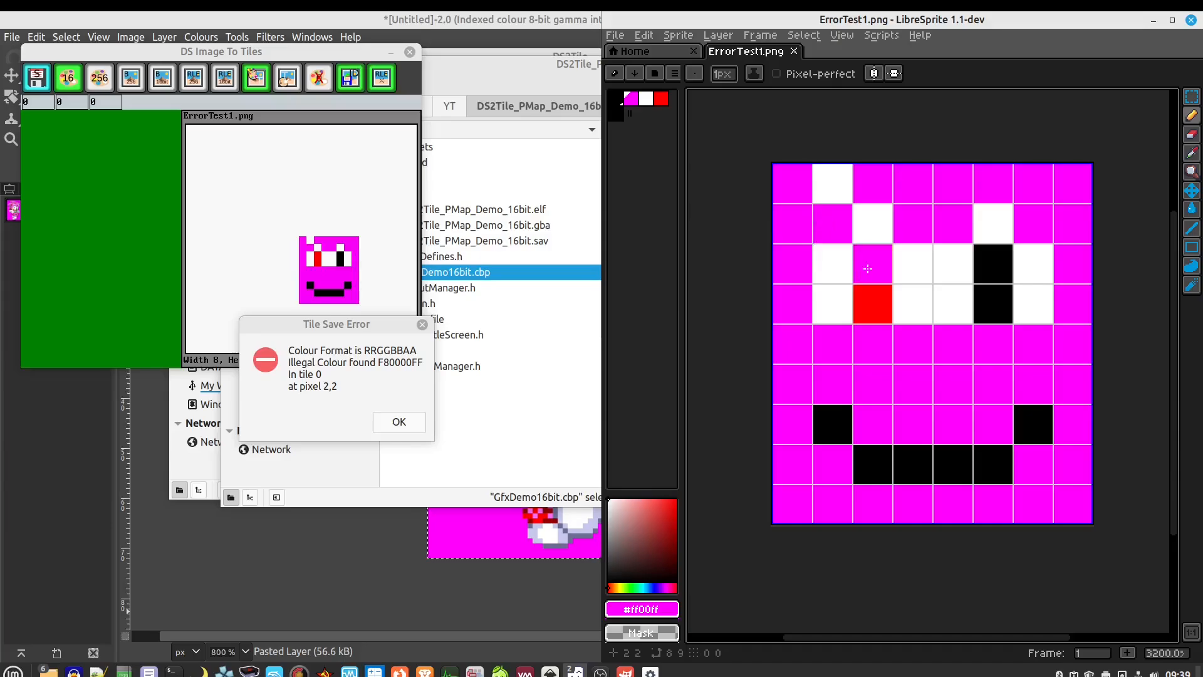
{"action": "key", "text": "ctrl+z"}
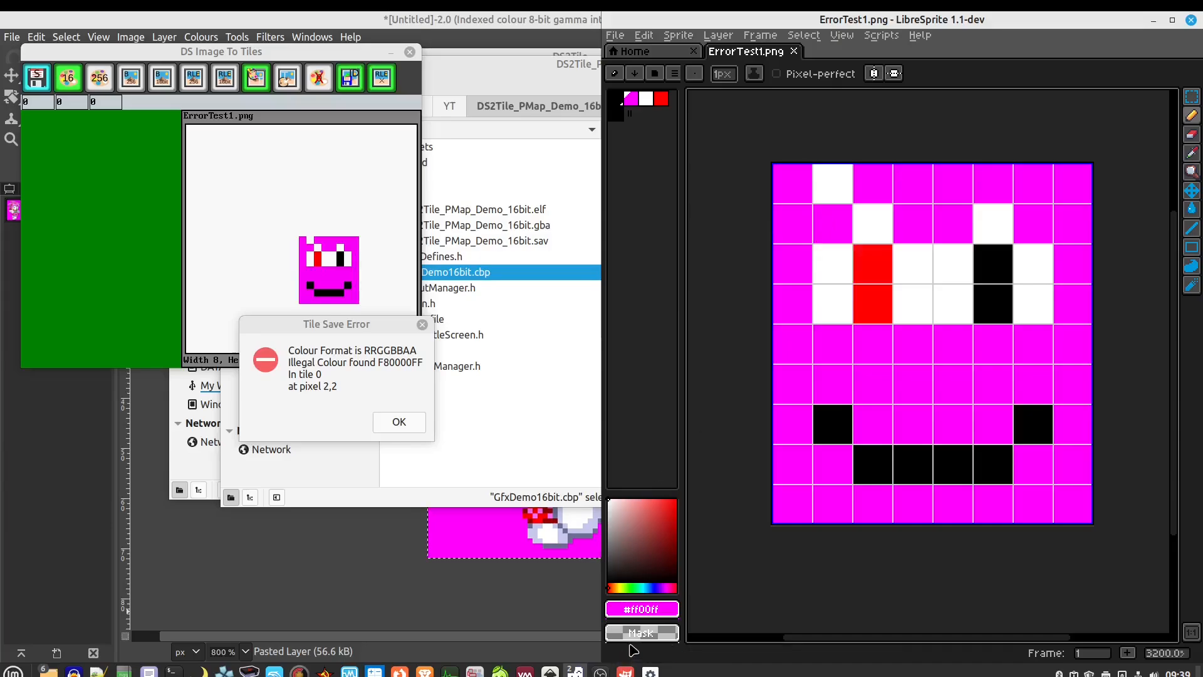
{"action": "left_click", "coordinate": [855, 298]}
Highlight F8 in the error, then compute 255/8 = 31 and 31 × 8 = 248 in Uno Calculator
{"action": "left_click_drag", "start_coordinate": [379, 362], "coordinate": [390, 367]}
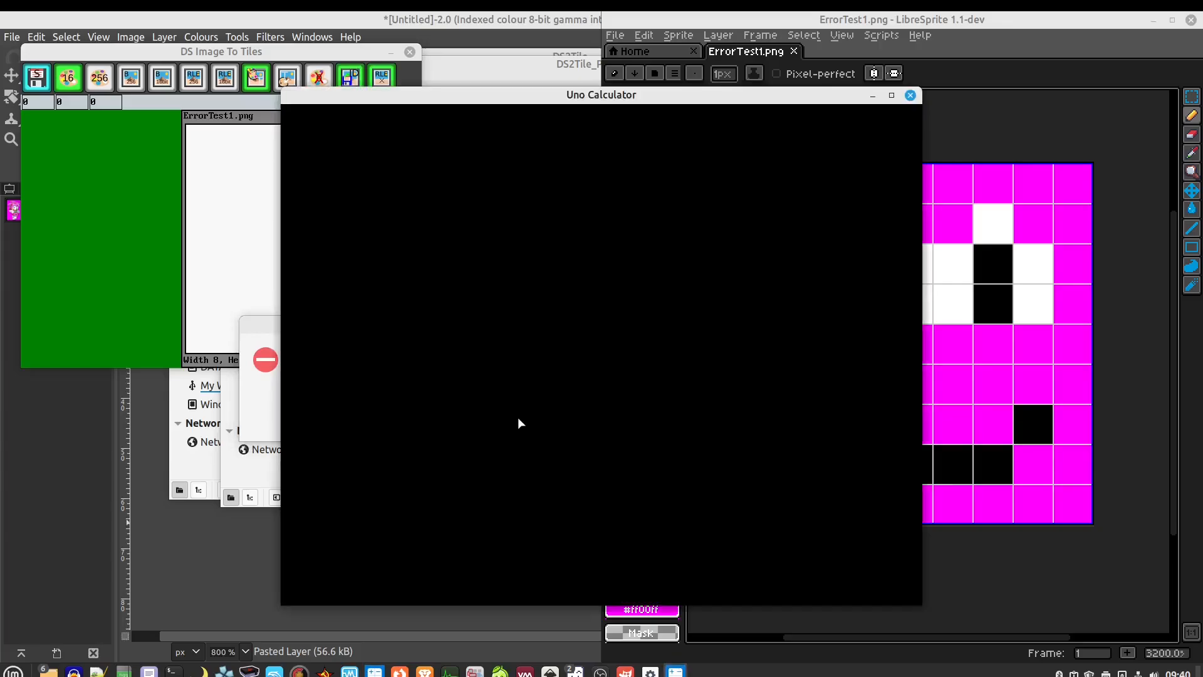
{"action": "type", "text": "255"}
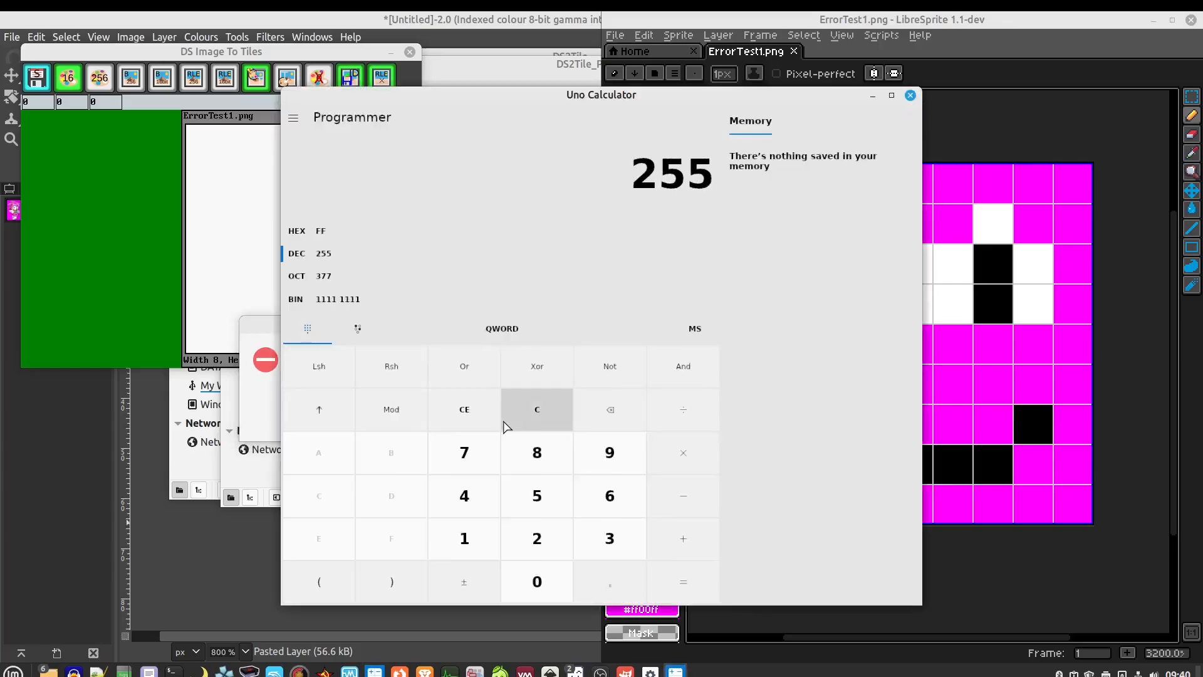
{"action": "type", "text": "/8"}
{"action": "key", "text": "Return"}
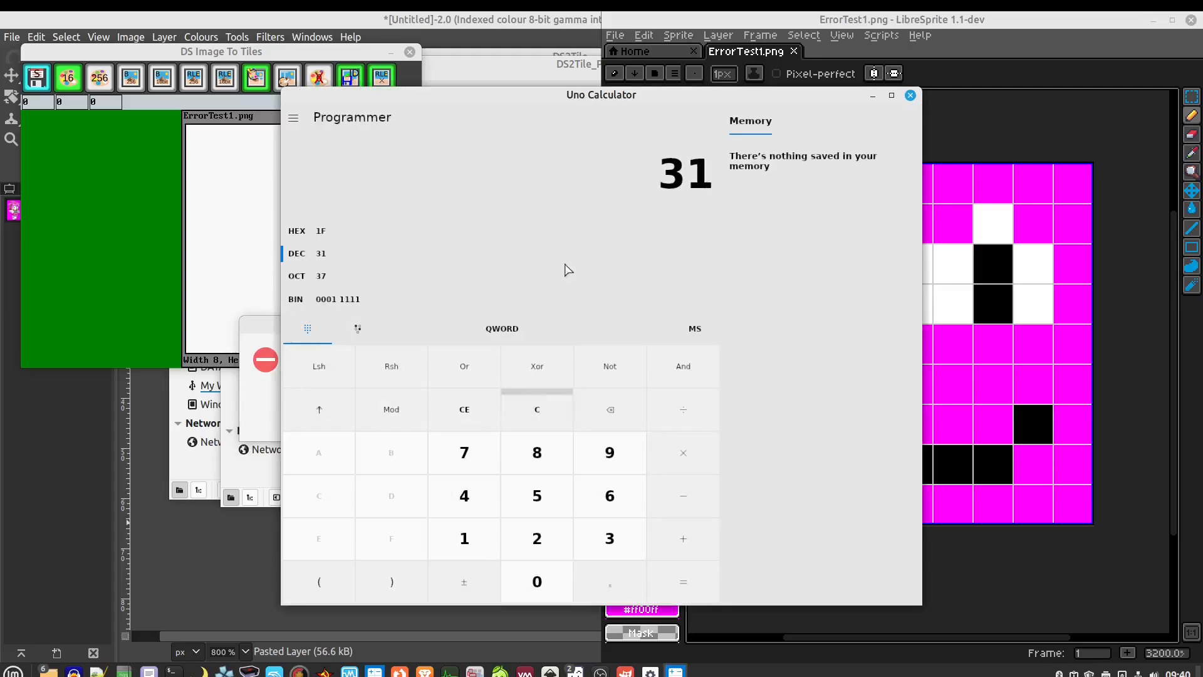
{"action": "left_click", "coordinate": [689, 455]}
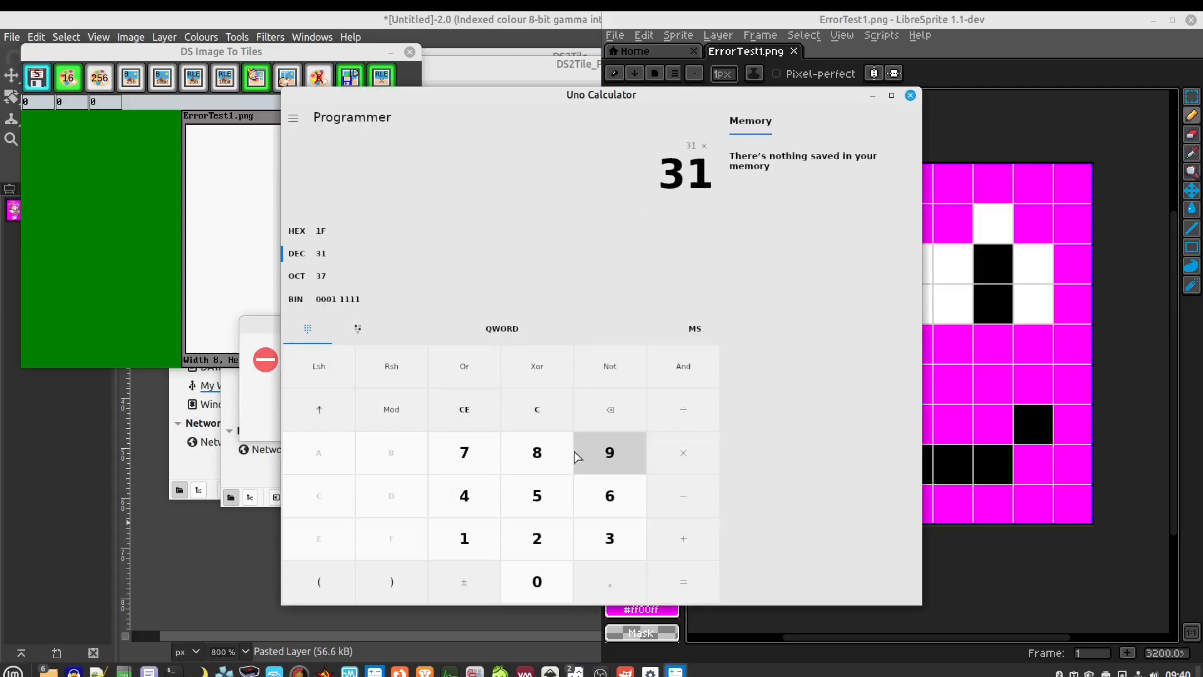
{"action": "left_click", "coordinate": [537, 452]}
{"action": "left_click", "coordinate": [681, 580]}
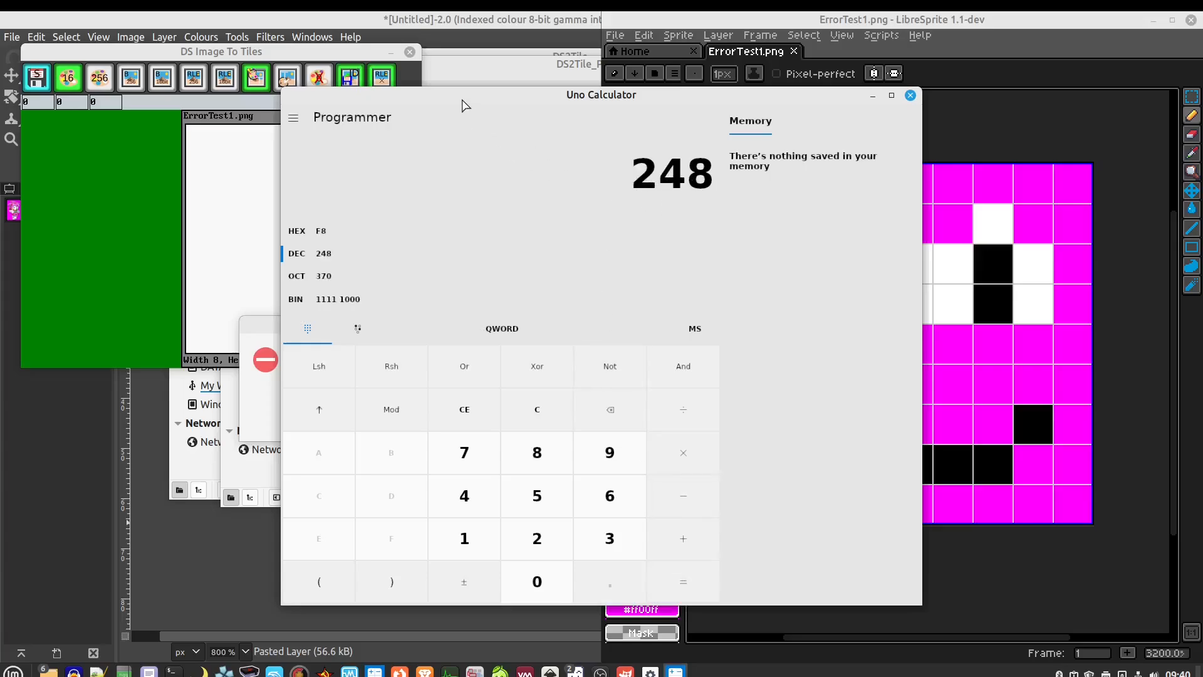
{"action": "left_click_drag", "start_coordinate": [462, 100], "coordinate": [1202, 244]}
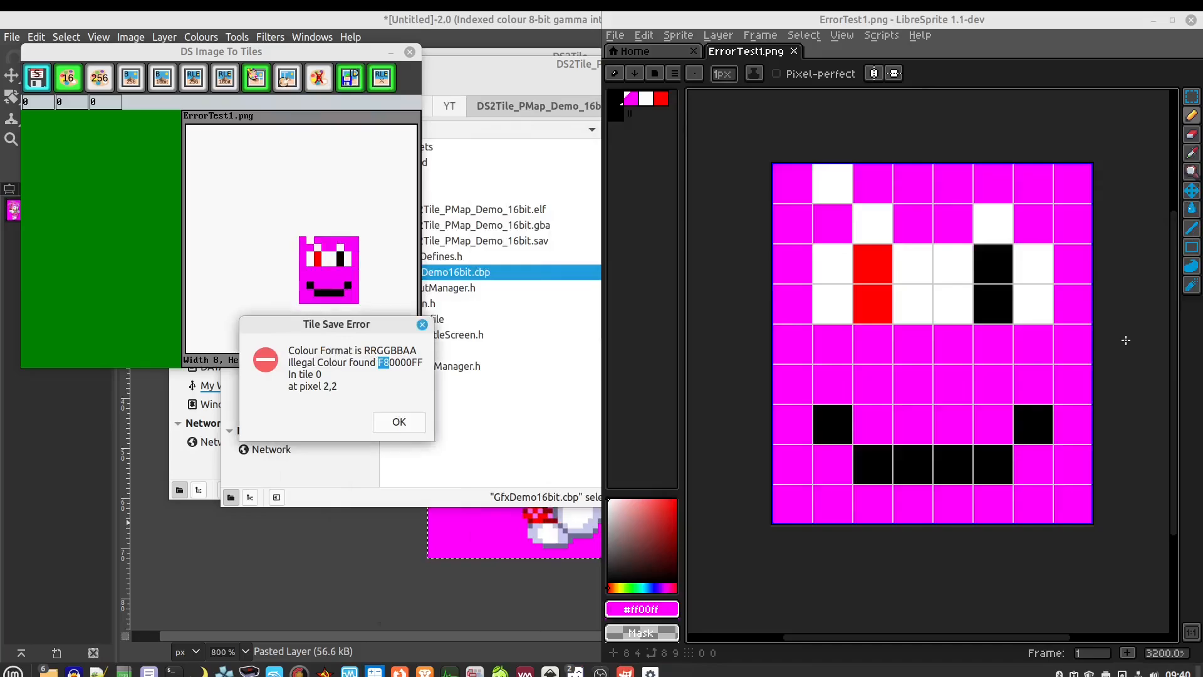
Restore the red eye pixel and eyedrop its red as the pencil colour
{"action": "left_click", "coordinate": [871, 277]}
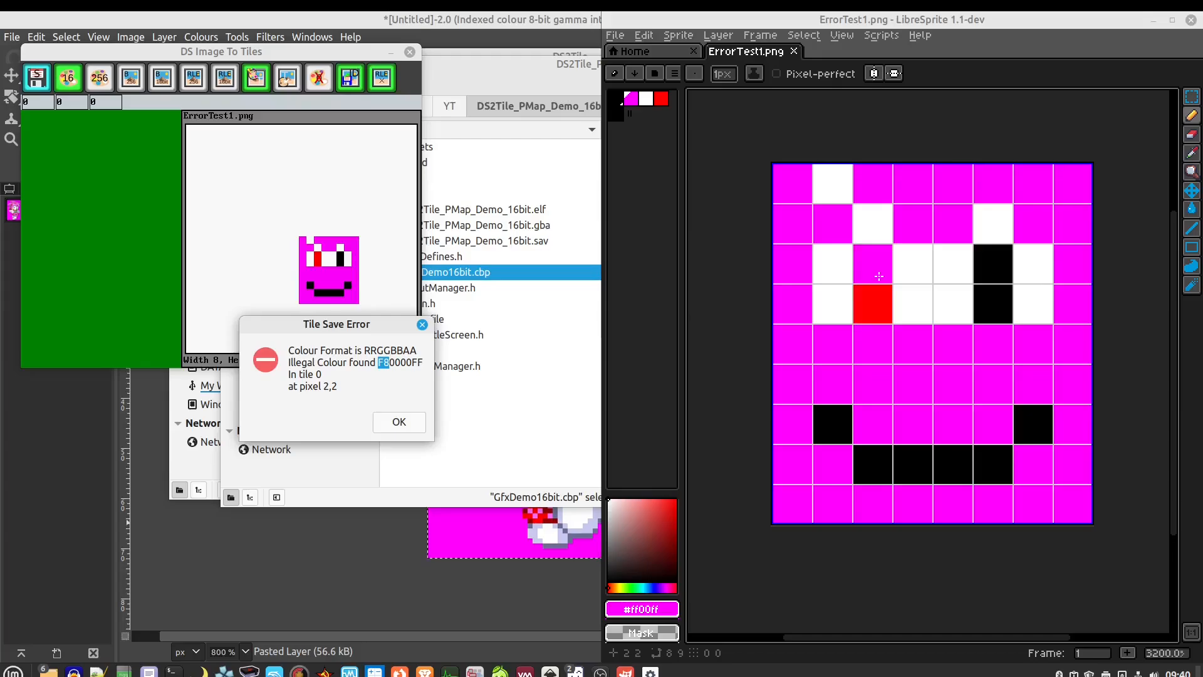
{"action": "right_click", "coordinate": [875, 270]}
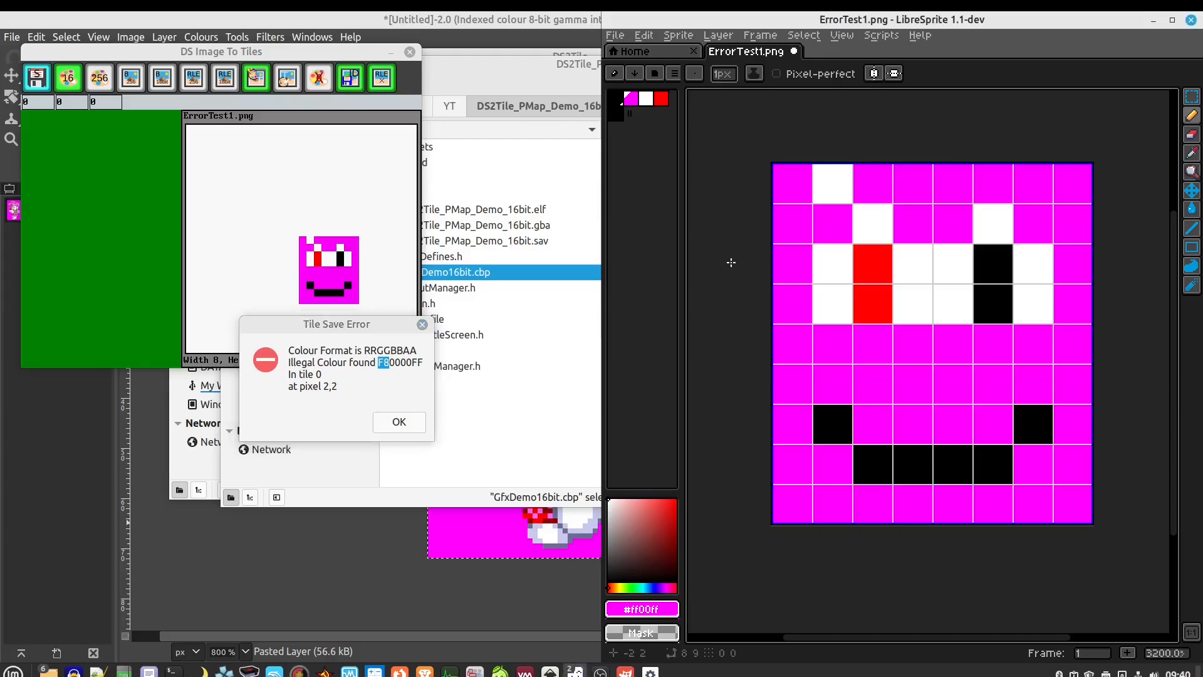
{"action": "key", "text": "i"}
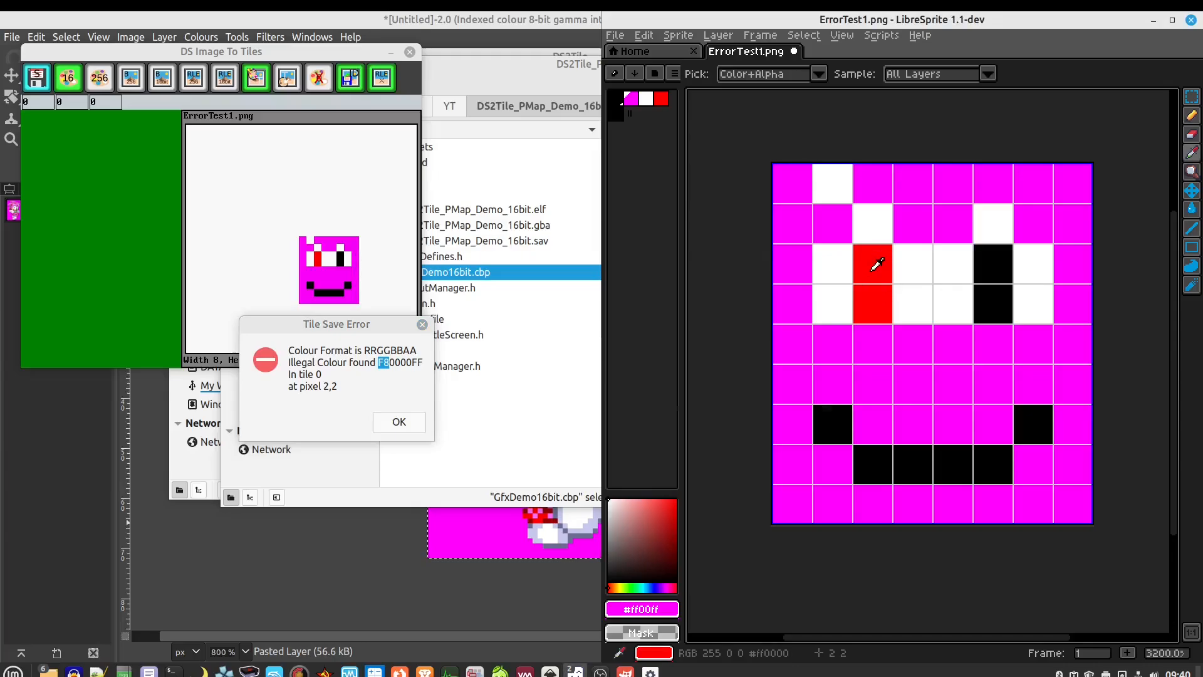
{"action": "left_click", "coordinate": [876, 259]}
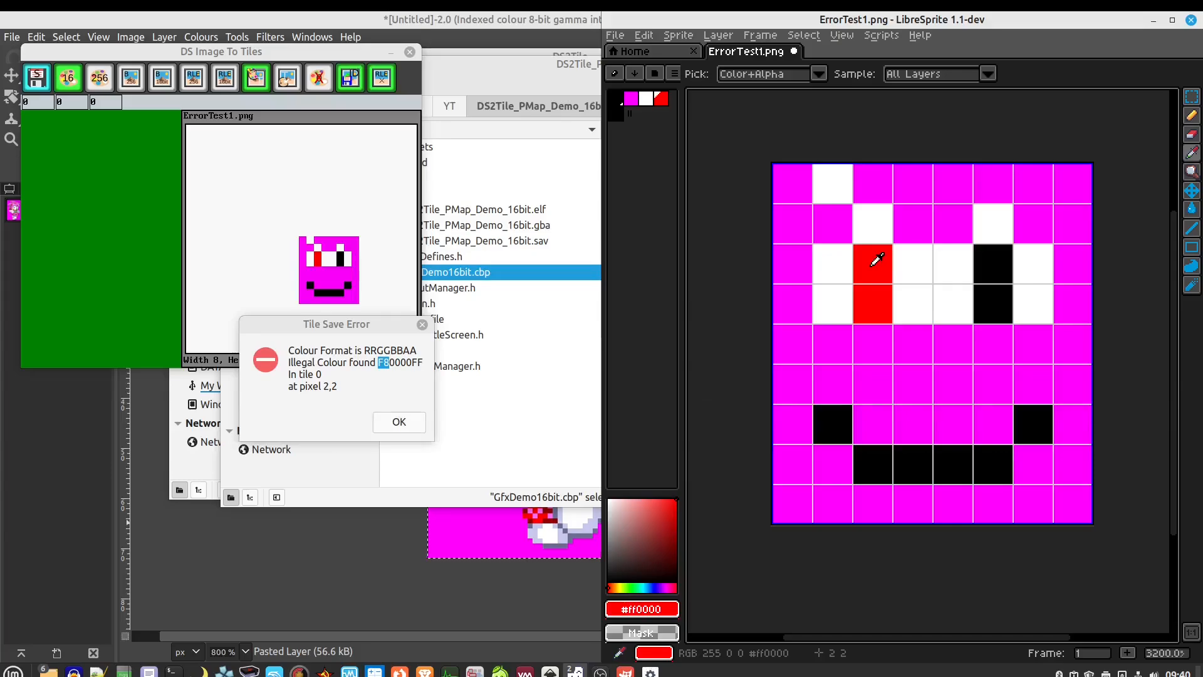
{"action": "key", "text": "b"}
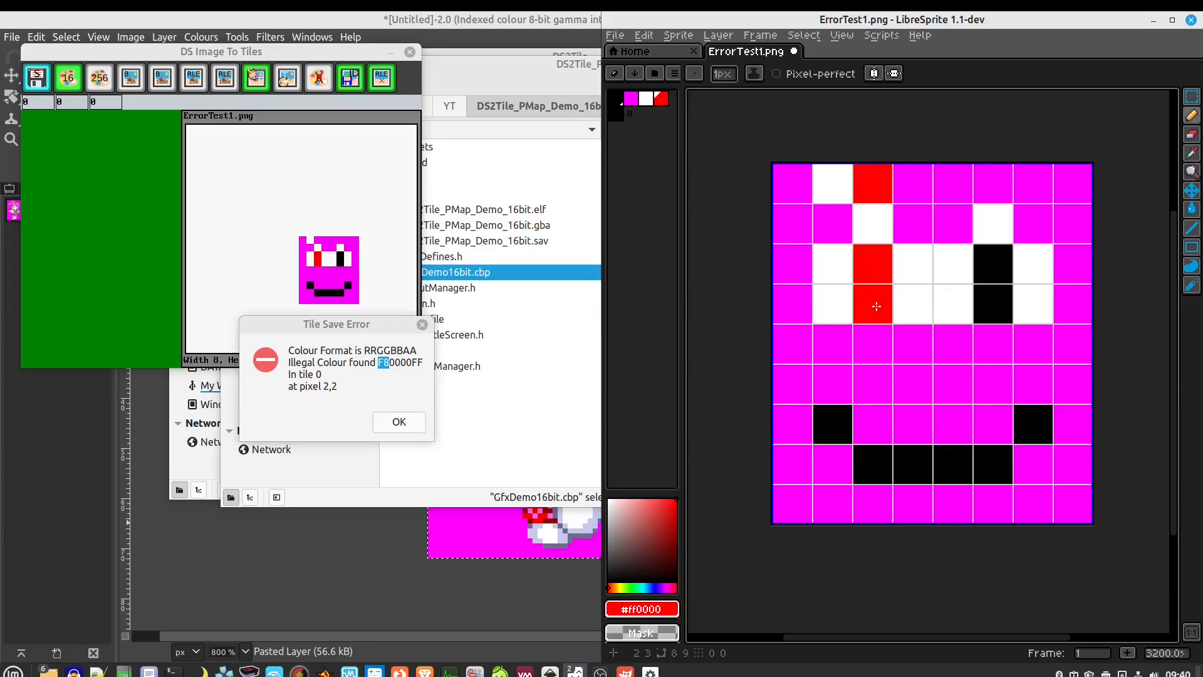
Save ErrorTest1.png and dismiss both DS Image To Tiles error messages
{"action": "key", "text": "ctrl+s"}
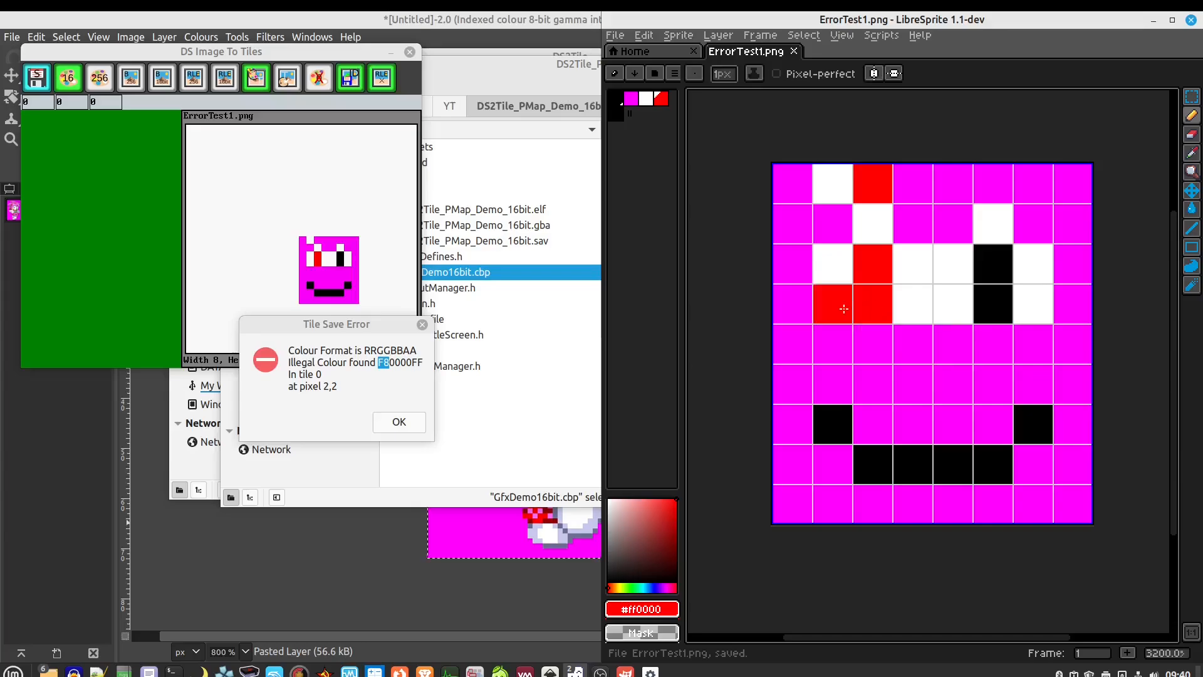
{"action": "left_click", "coordinate": [399, 422]}
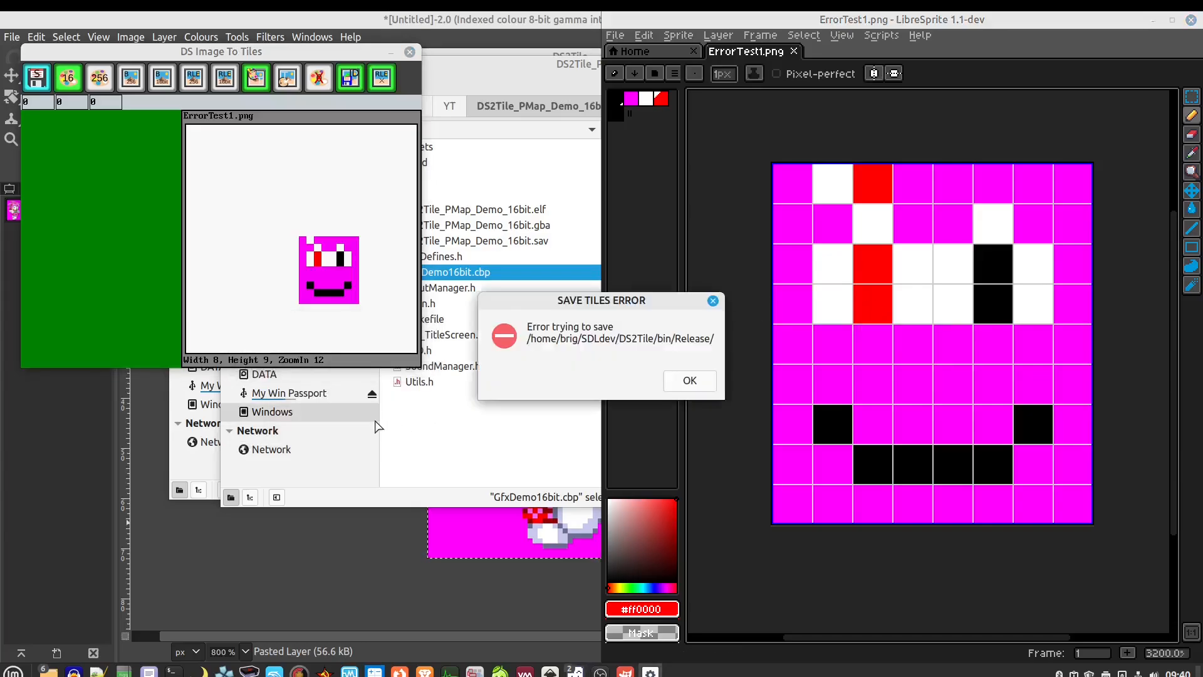
{"action": "left_click", "coordinate": [689, 380]}
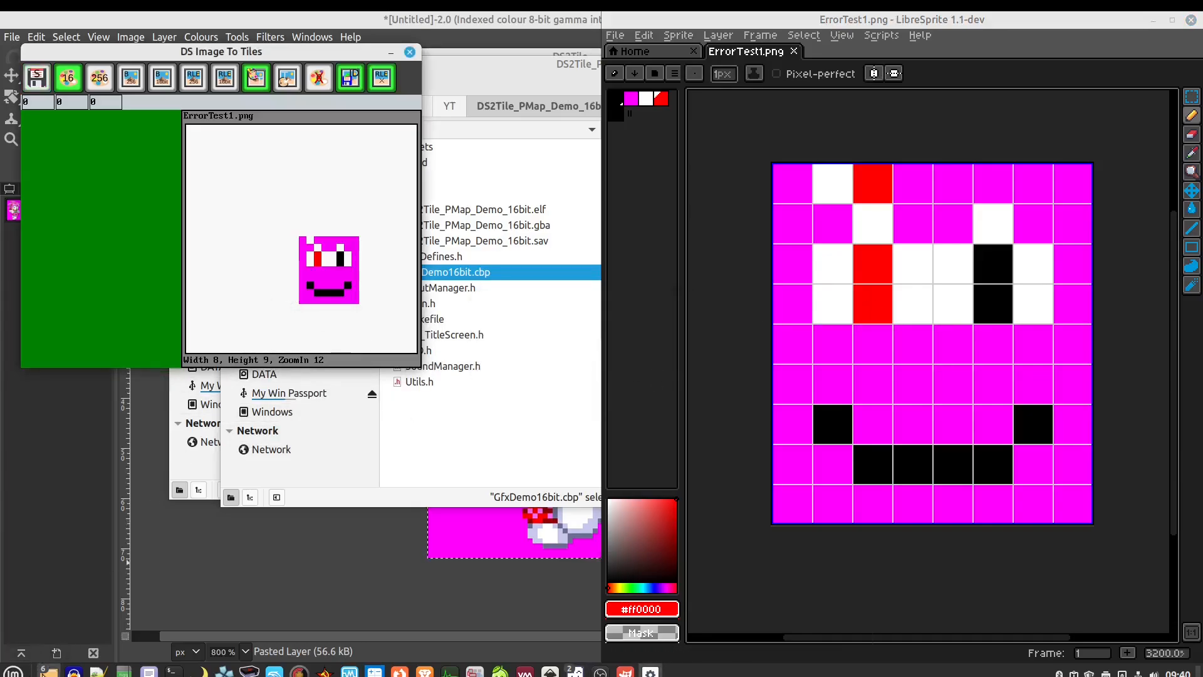
Reload the edited ErrorTest1.png into the converter, confirm its three colours, and retry saving tiles
{"action": "mouse_move", "coordinate": [48, 669]}
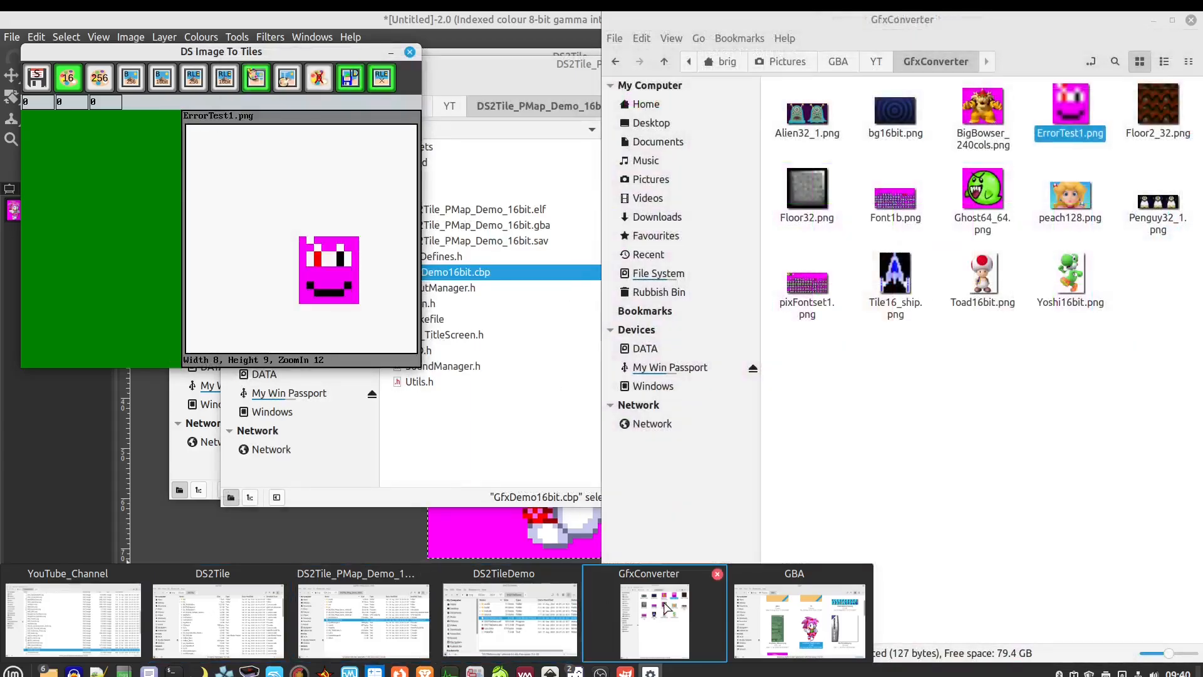
{"action": "left_click", "coordinate": [655, 621]}
{"action": "left_click", "coordinate": [903, 448]}
{"action": "left_click", "coordinate": [1073, 106]}
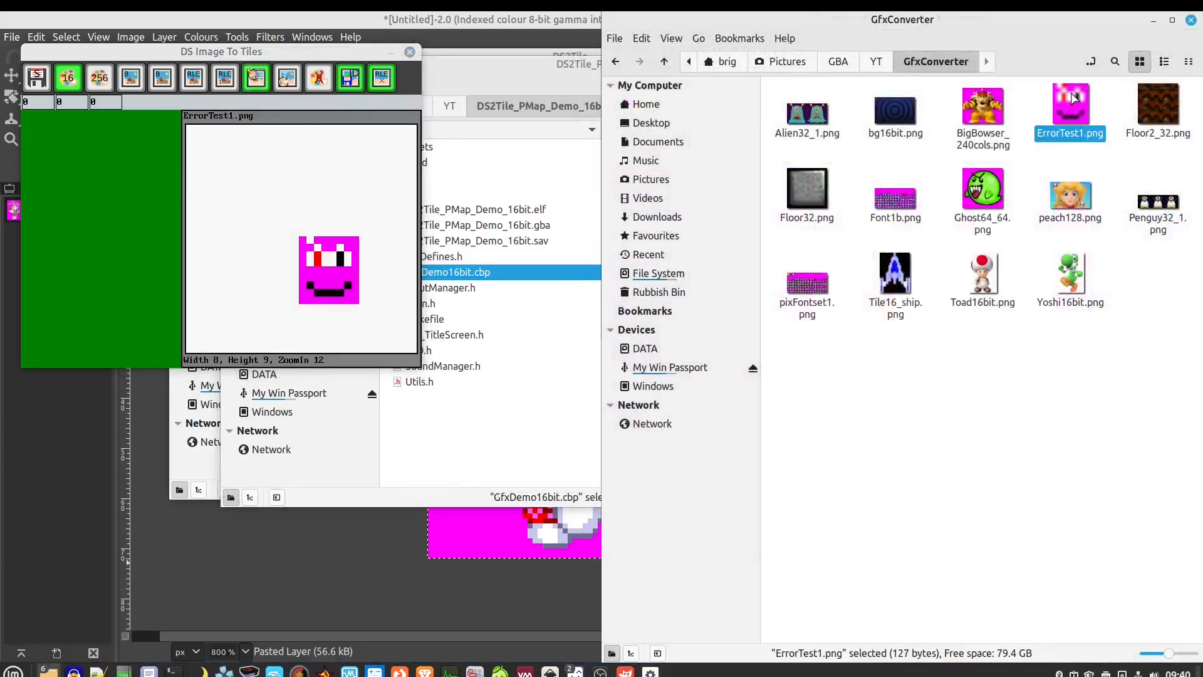
{"action": "left_click_drag", "start_coordinate": [1073, 105], "coordinate": [284, 229]}
{"action": "left_click", "coordinate": [283, 233]}
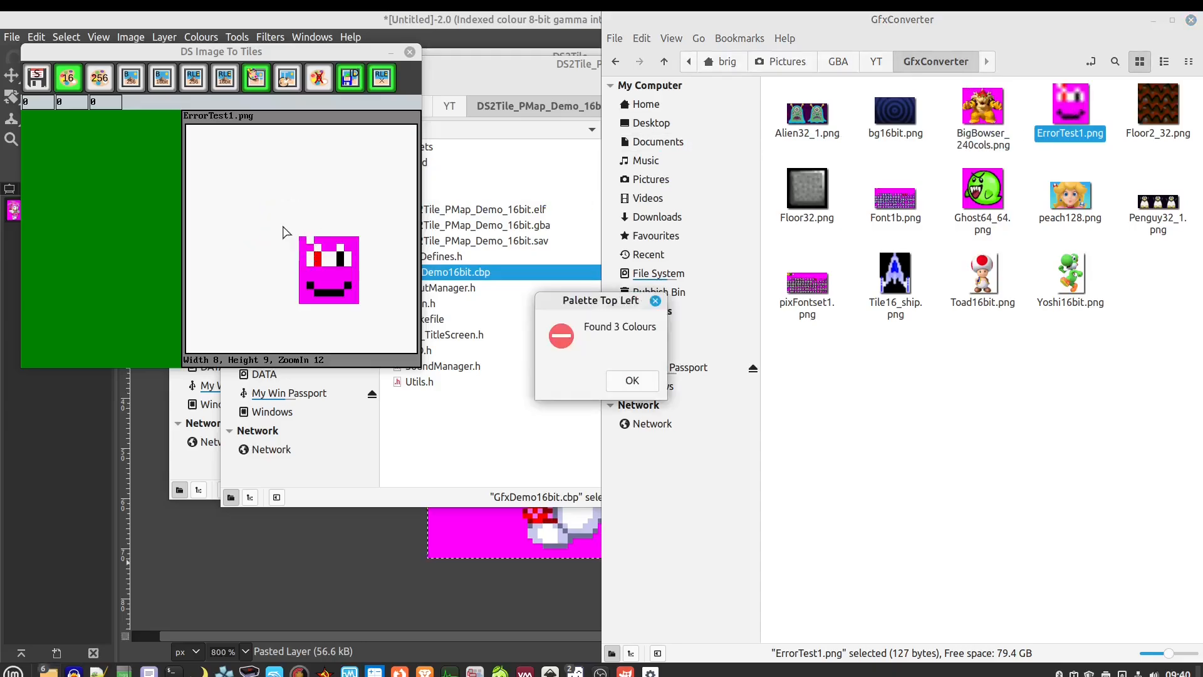
{"action": "left_click", "coordinate": [629, 379]}
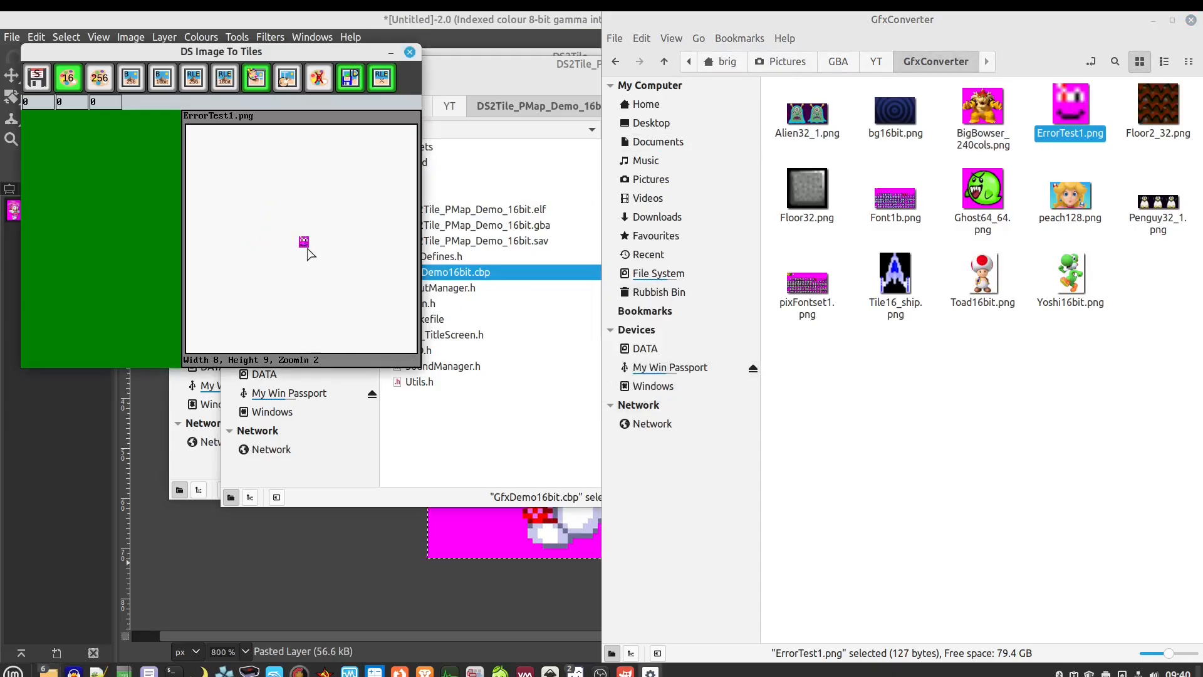
{"action": "scroll", "coordinate": [313, 253], "scroll_direction": "up", "scroll_amount": 9}
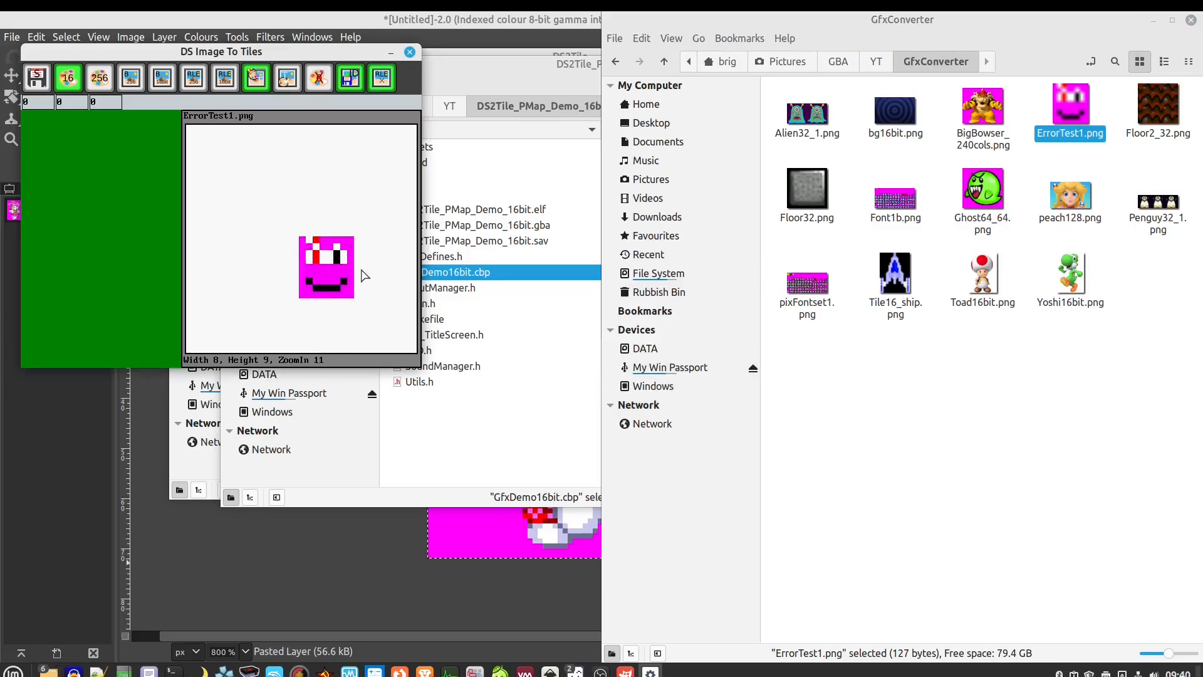
{"action": "scroll", "coordinate": [370, 279], "scroll_direction": "up", "scroll_amount": 1}
{"action": "left_click", "coordinate": [36, 79]}
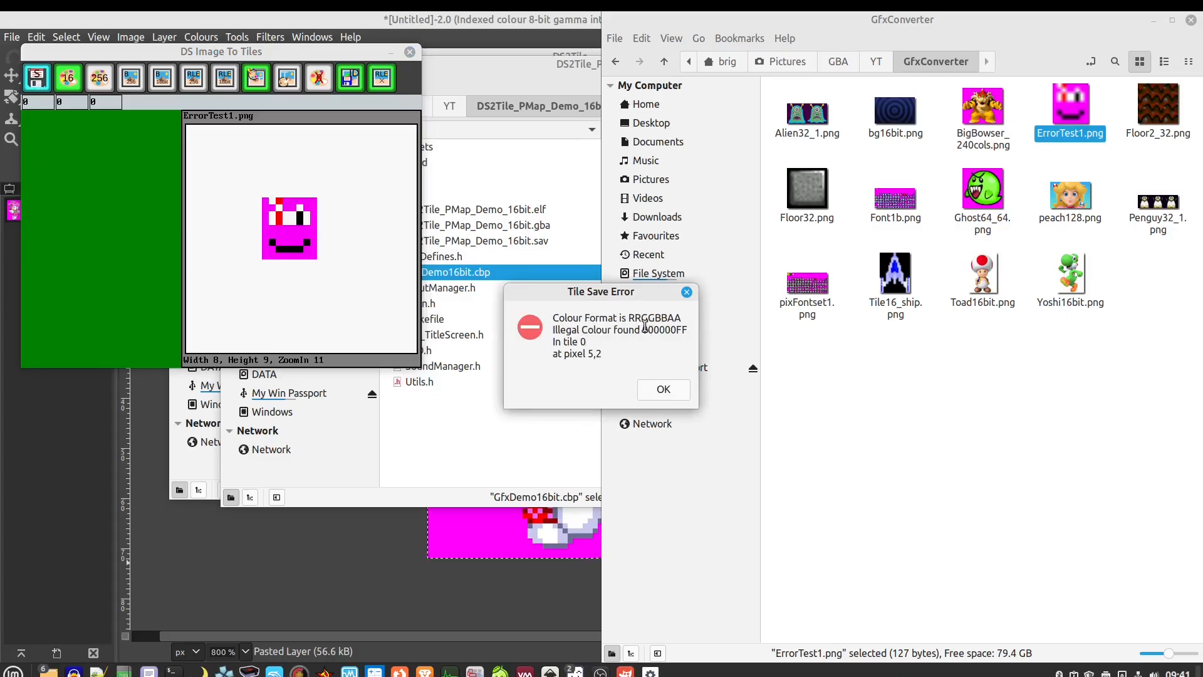
Highlight the illegal colour 000000FF in the error and bring ErrorTest1.png forward in LibreSprite
{"action": "left_click_drag", "start_coordinate": [645, 326], "coordinate": [667, 341]}
{"action": "left_click_drag", "start_coordinate": [690, 327], "coordinate": [679, 334]}
{"action": "left_click", "coordinate": [682, 332]}
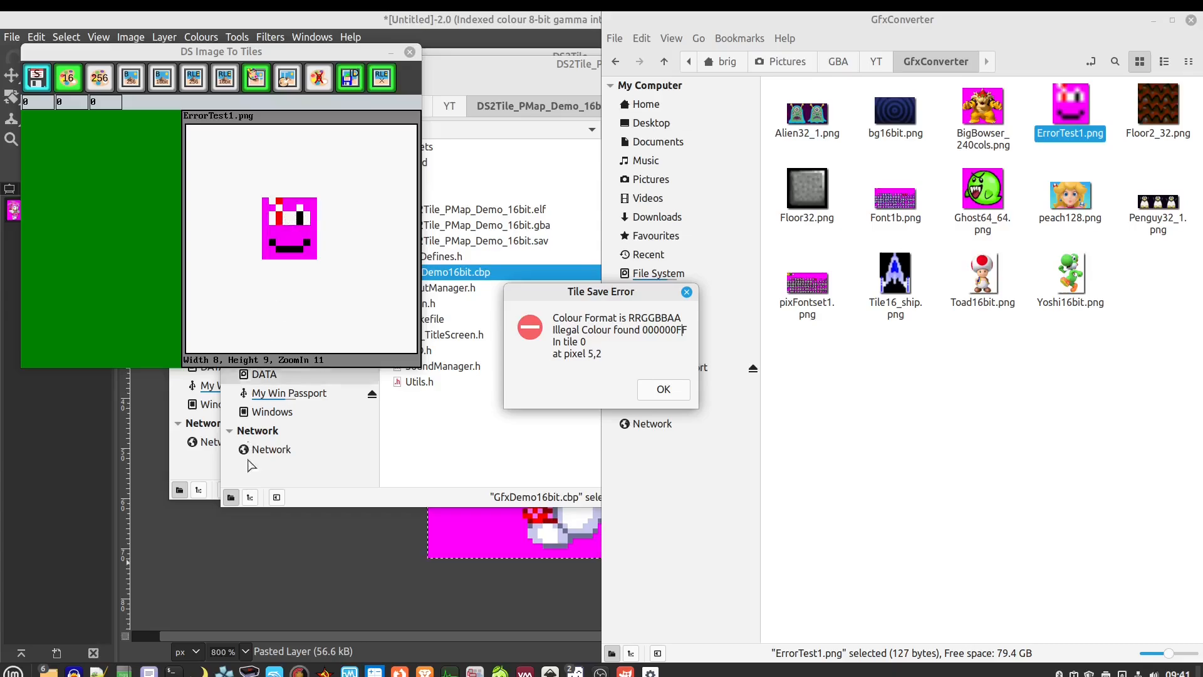
{"action": "mouse_move", "coordinate": [574, 670]}
{"action": "left_click", "coordinate": [647, 621]}
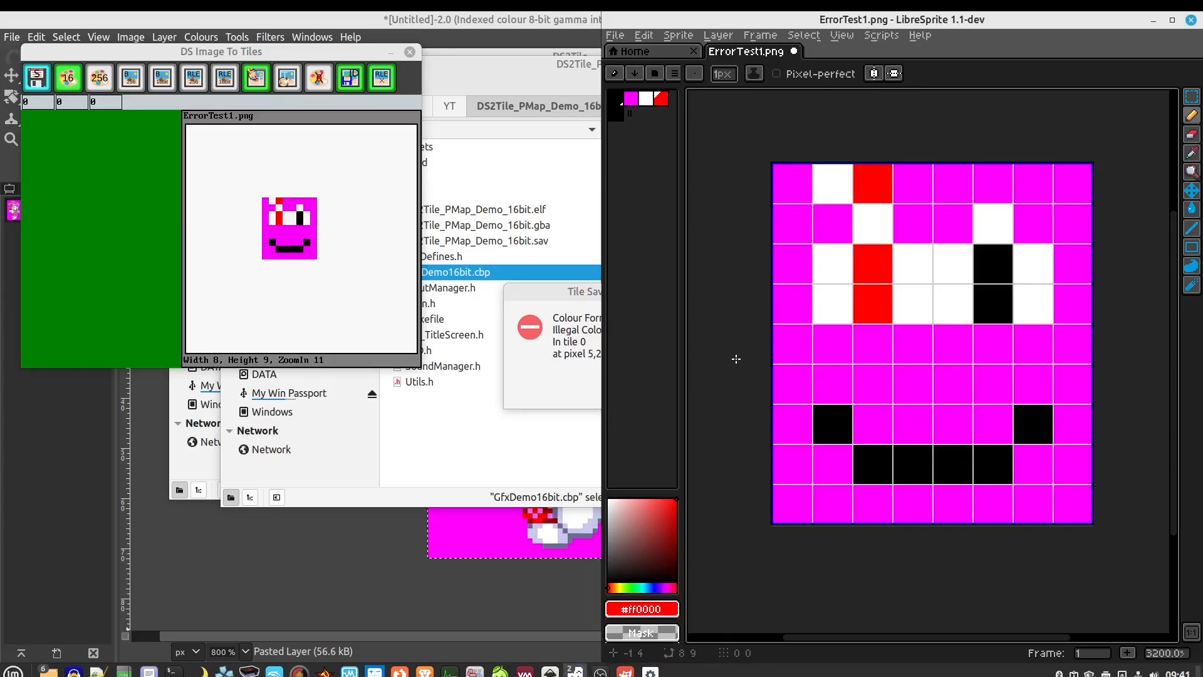
Sample the eye's black with the eyedropper and paint the fourth top-row pixel black
{"action": "key", "text": "i"}
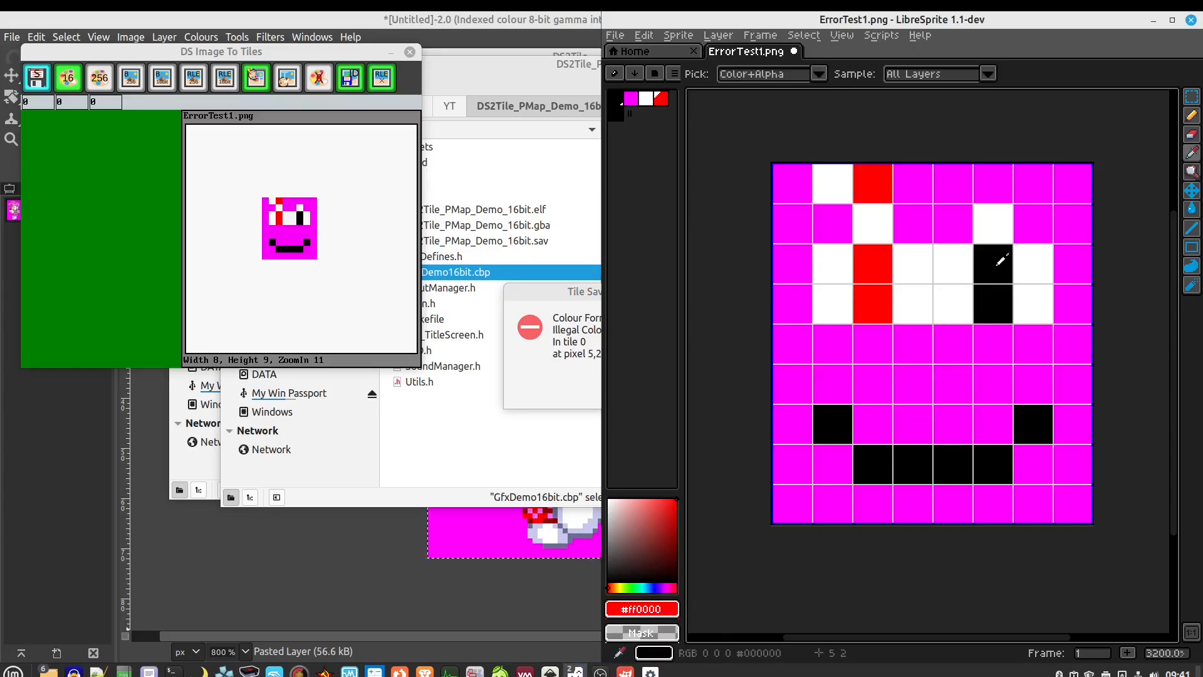
{"action": "left_click", "coordinate": [998, 263]}
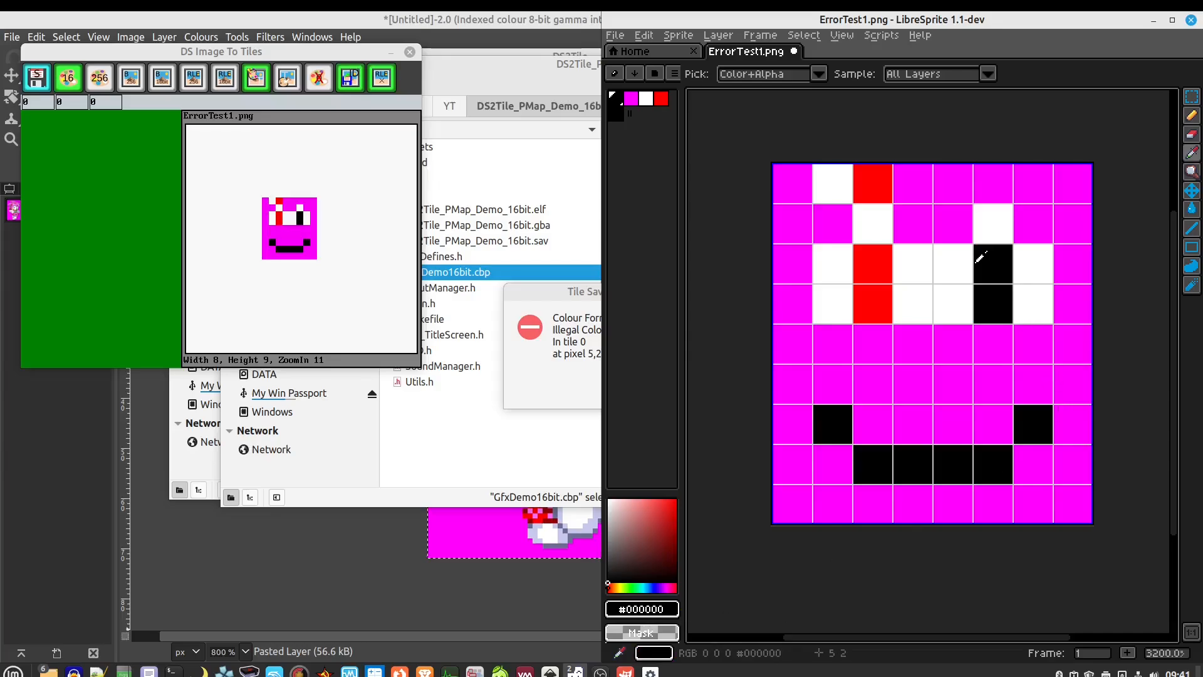
{"action": "key", "text": "b"}
{"action": "left_click", "coordinate": [913, 183]}
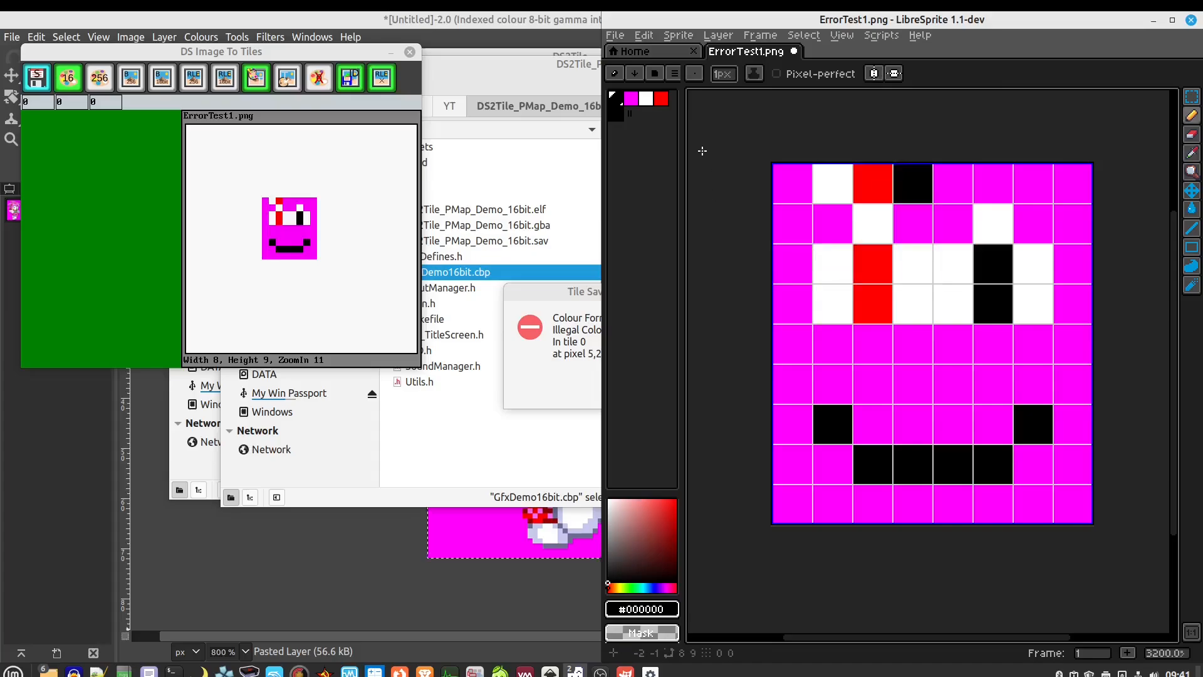
Save the recoloured ErrorTest1 sprite, dismissing the tile save error messages
{"action": "left_click", "coordinate": [615, 36]}
{"action": "left_click", "coordinate": [637, 106]}
{"action": "left_click", "coordinate": [549, 370]}
{"action": "left_click", "coordinate": [664, 388]}
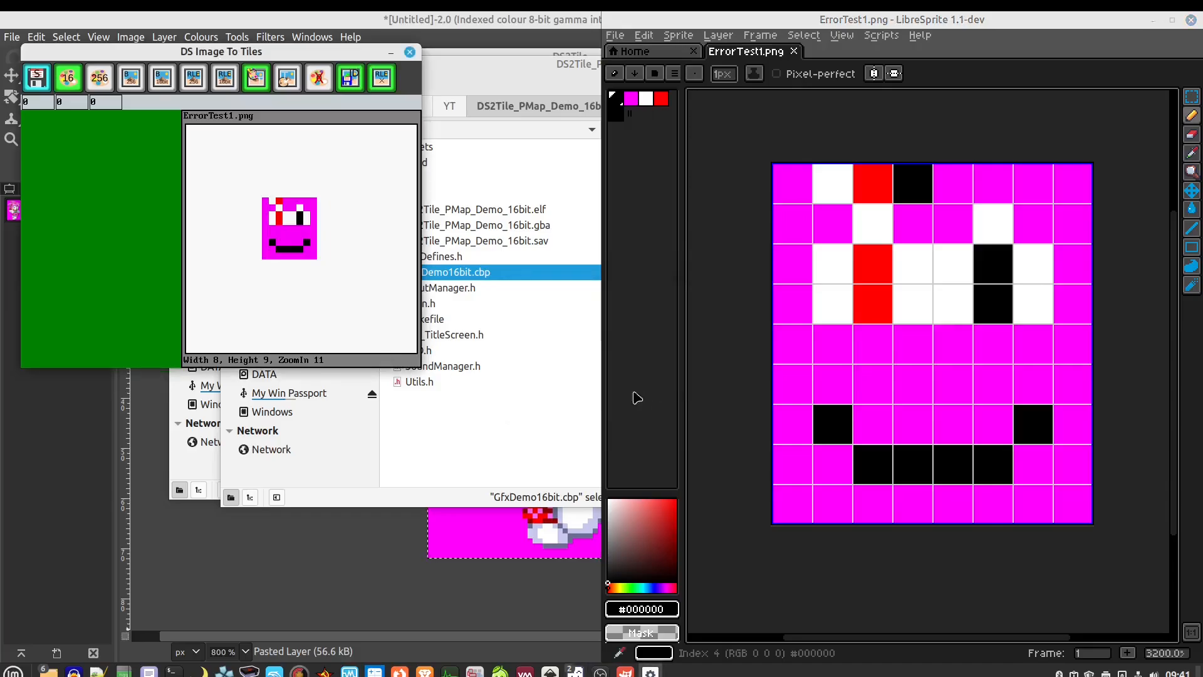
{"action": "left_click", "coordinate": [691, 379]}
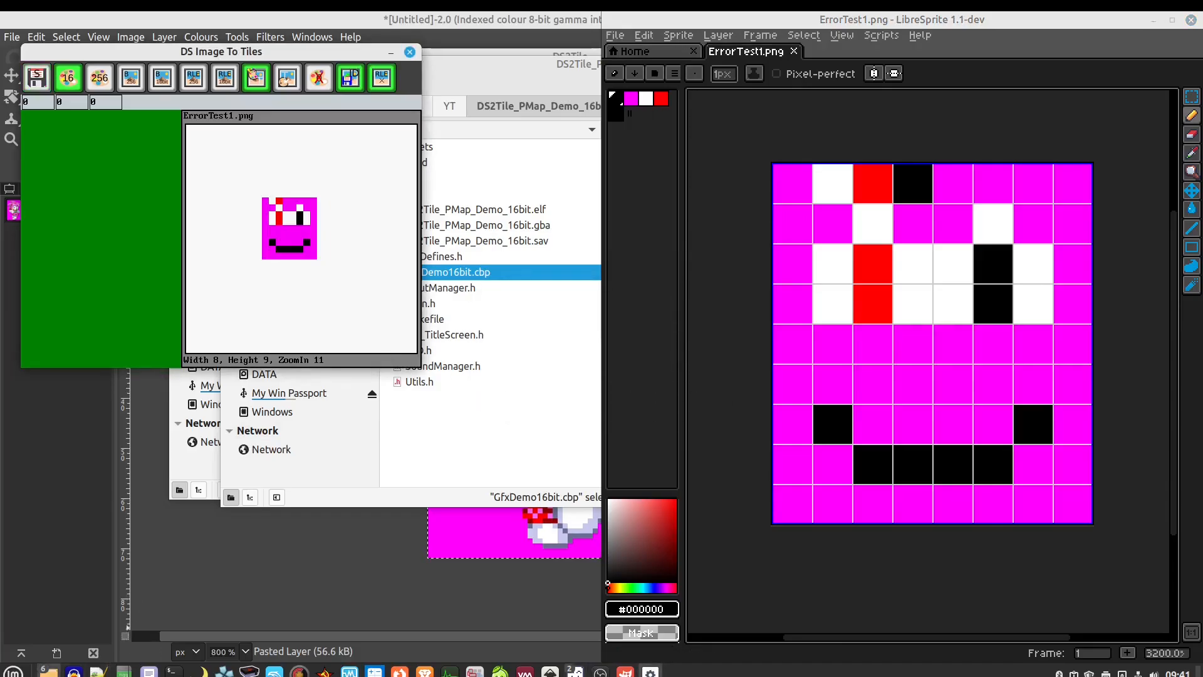
Load the edited ErrorTest1.png into DS Image To Tiles, then zoom and centre the preview
{"action": "mouse_move", "coordinate": [49, 671]}
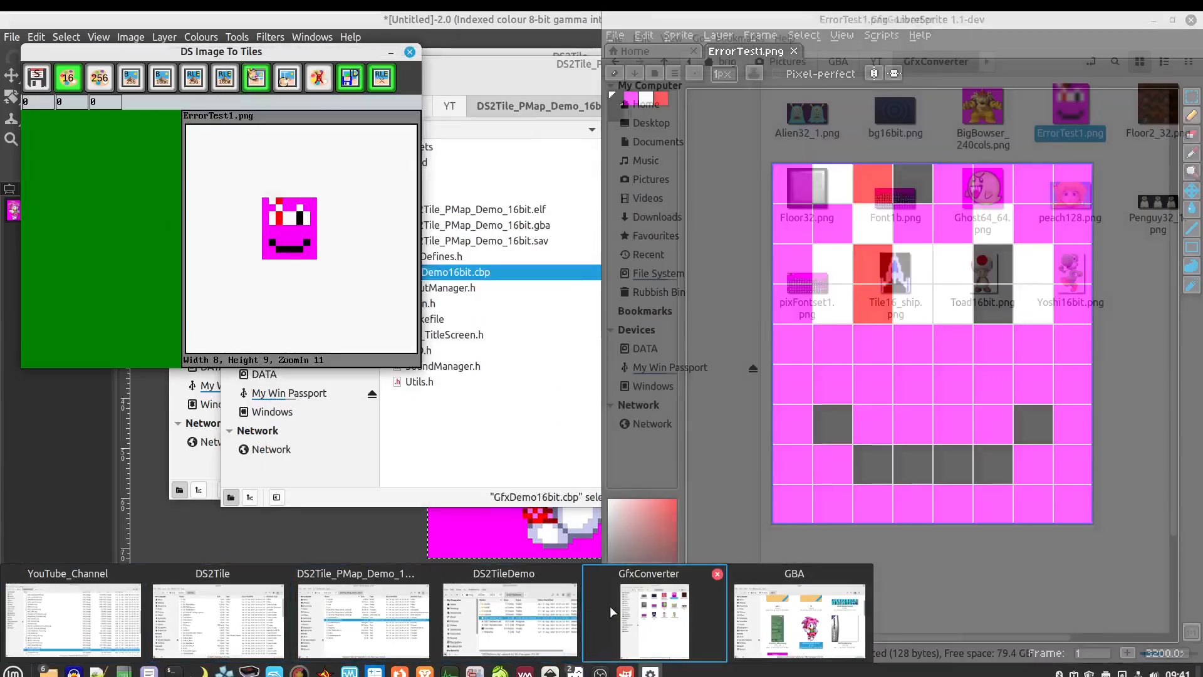
{"action": "left_click", "coordinate": [611, 606]}
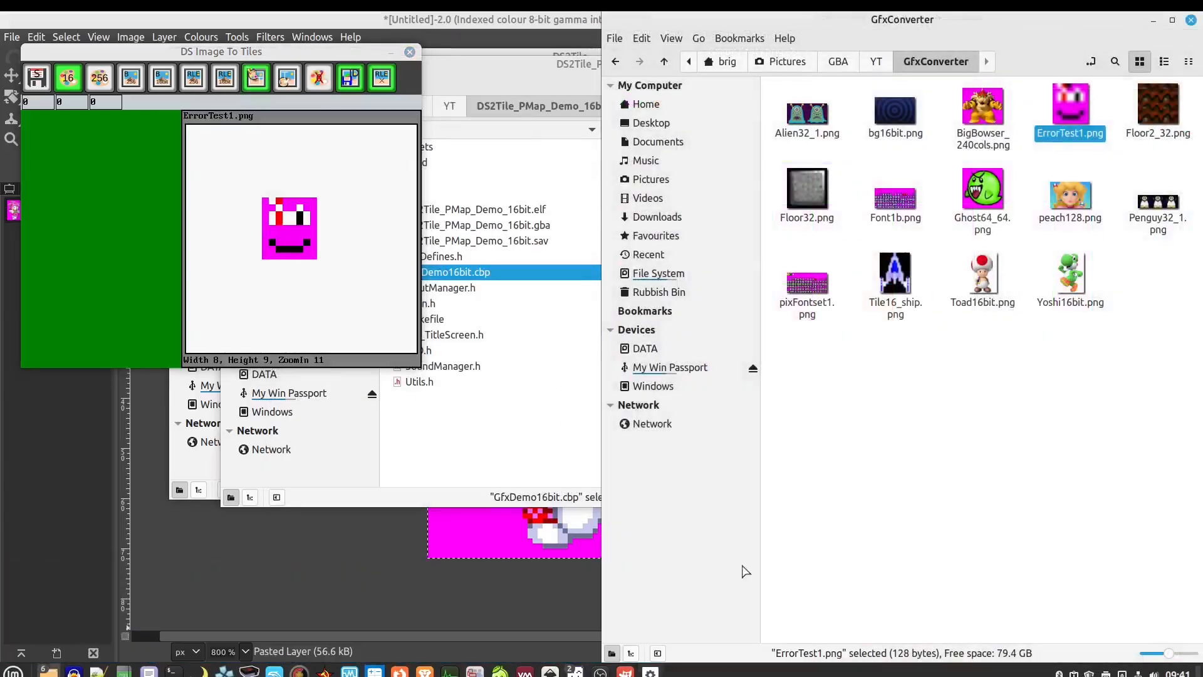
{"action": "left_click_drag", "start_coordinate": [1070, 103], "coordinate": [294, 231]}
{"action": "left_click", "coordinate": [644, 383]}
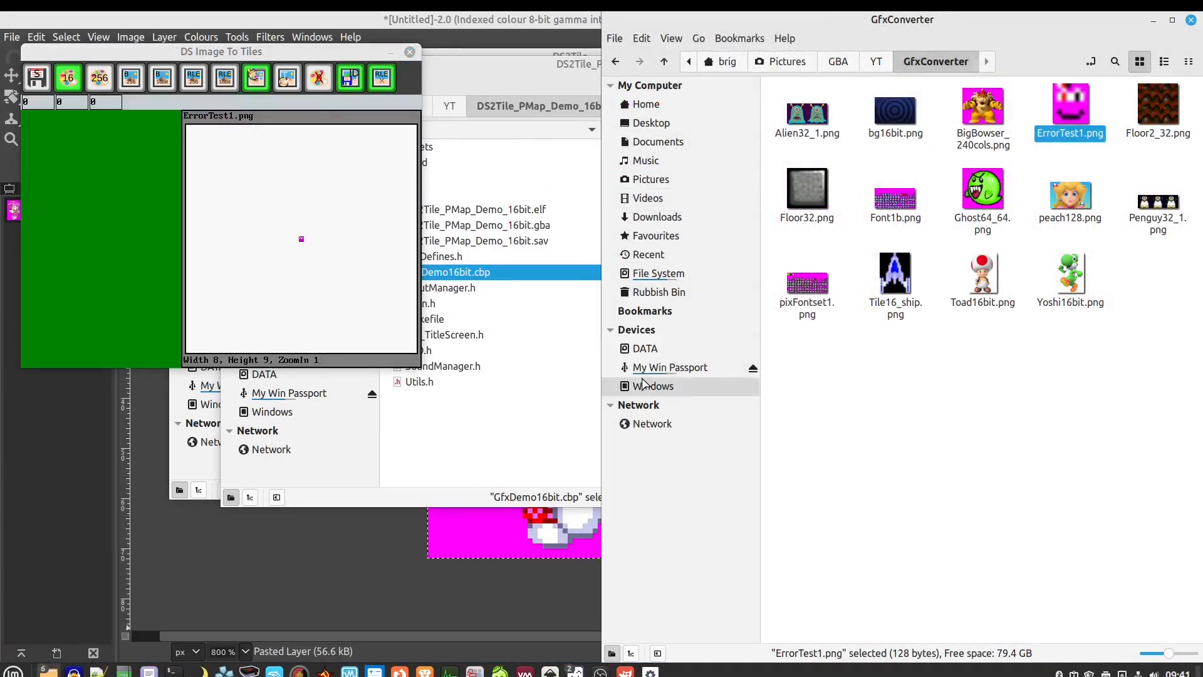
{"action": "left_click", "coordinate": [303, 238]}
{"action": "scroll", "coordinate": [311, 247], "scroll_direction": "up", "scroll_amount": 8}
{"action": "scroll", "coordinate": [318, 266], "scroll_direction": "up", "scroll_amount": 1}
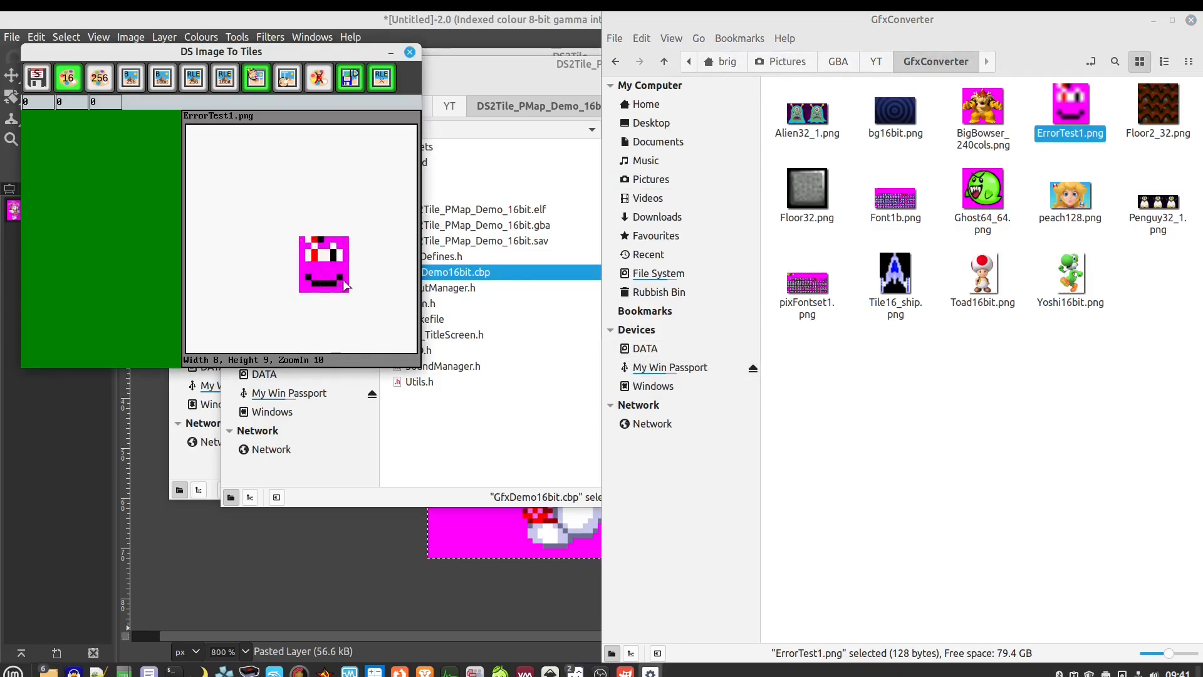
{"action": "left_click_drag", "start_coordinate": [341, 282], "coordinate": [307, 256]}
Start saving tiles named from DS2Tile_Info.txt.txt, cancel, and close the converter
{"action": "left_click", "coordinate": [37, 78]}
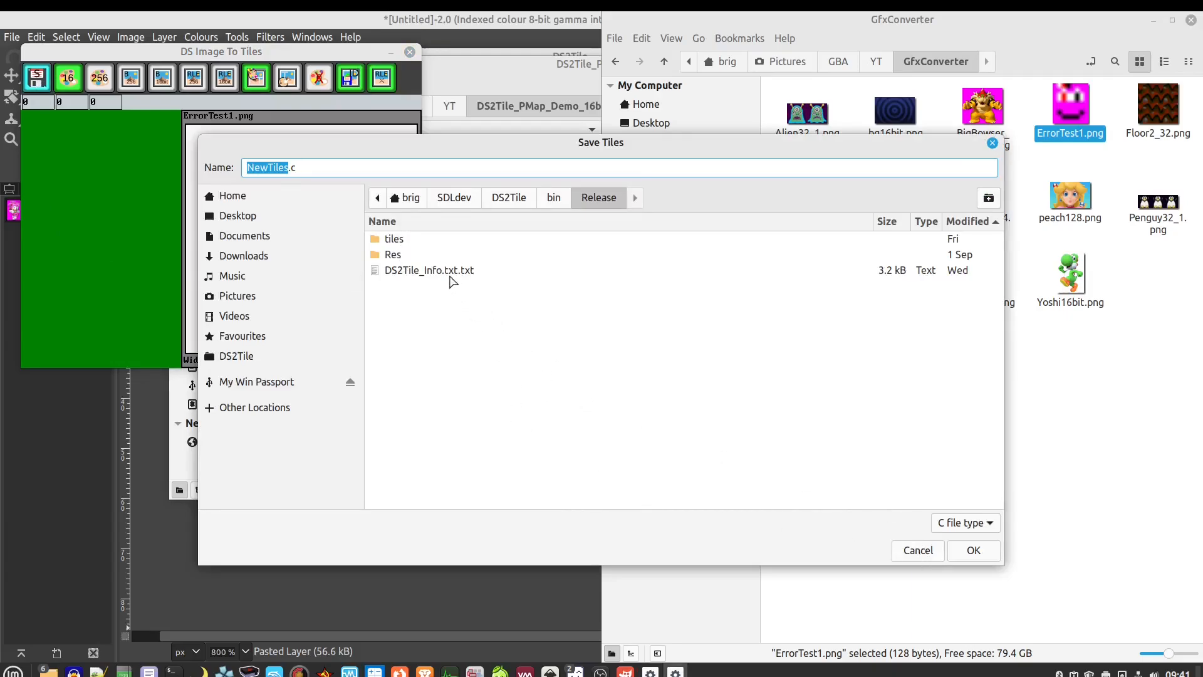
{"action": "left_click", "coordinate": [452, 273]}
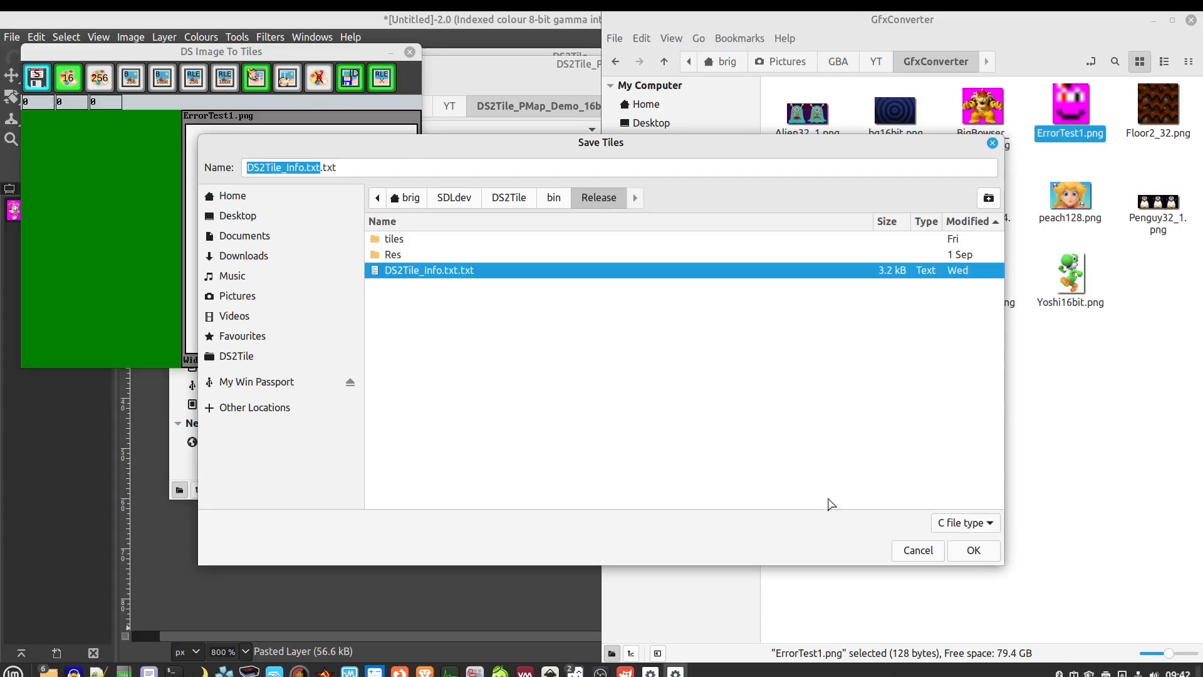
{"action": "left_click", "coordinate": [919, 550]}
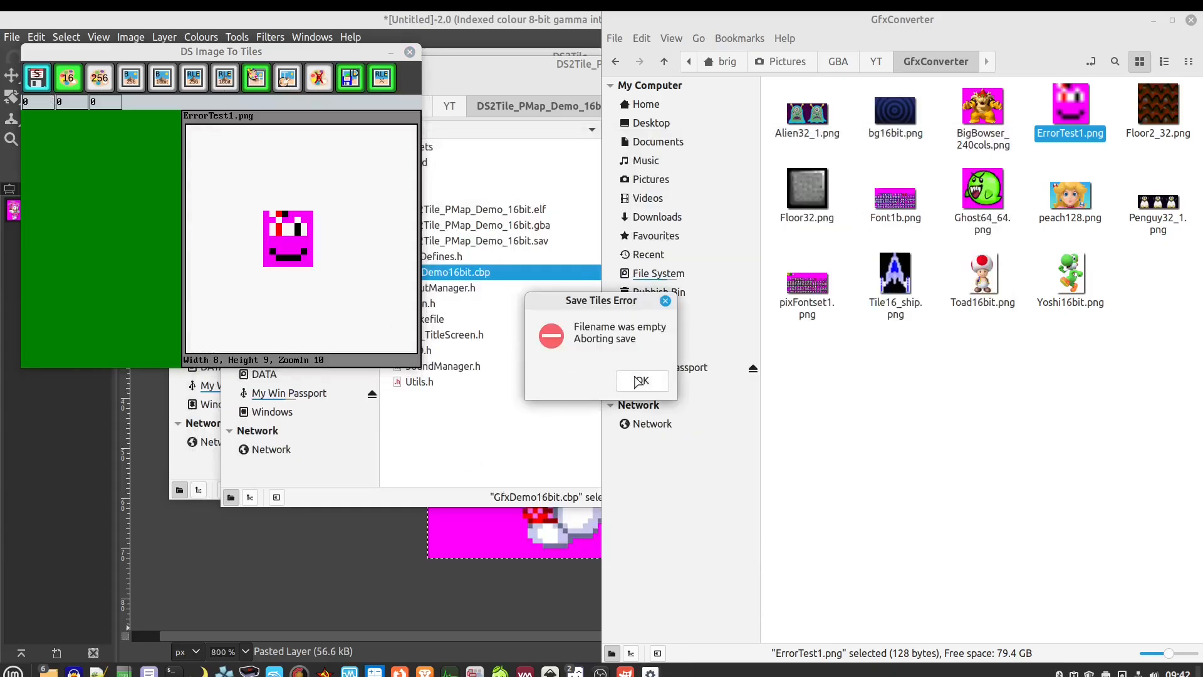
{"action": "left_click", "coordinate": [643, 380]}
{"action": "left_click", "coordinate": [410, 52]}
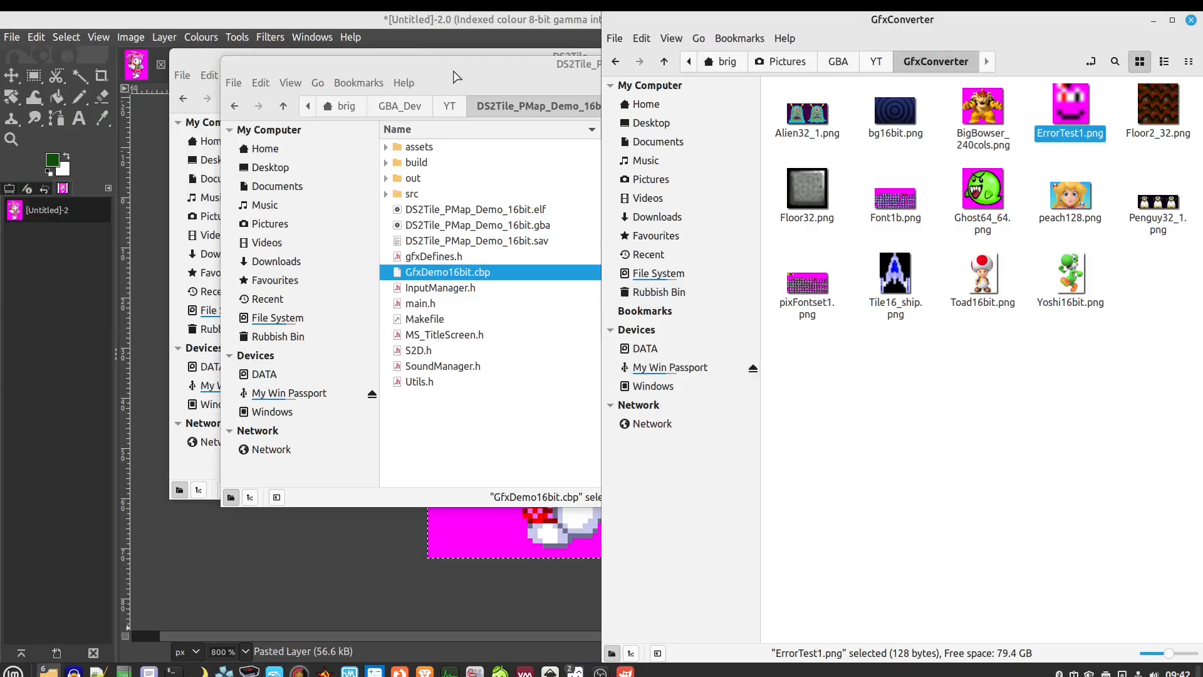
Close the DS2Tile_PMap_Demo_16bit and DS2Tile folder windows
{"action": "left_click", "coordinate": [501, 321]}
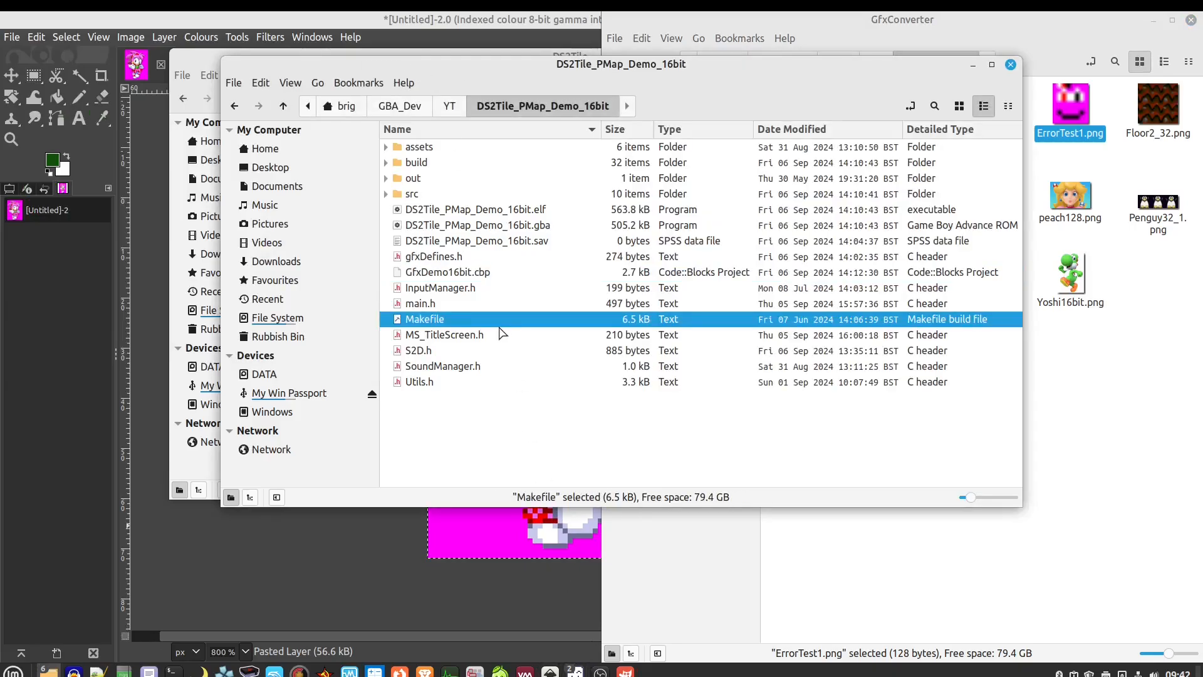
{"action": "left_click", "coordinate": [1010, 65]}
{"action": "left_click", "coordinate": [466, 67]}
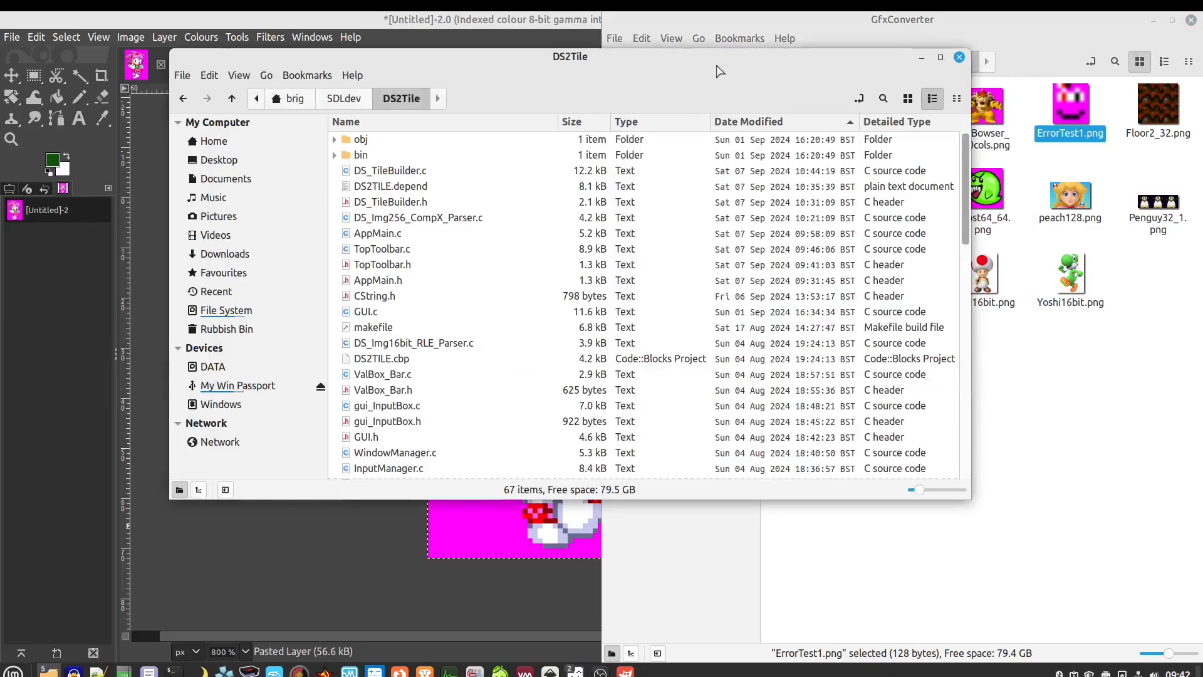
{"action": "left_click", "coordinate": [958, 56]}
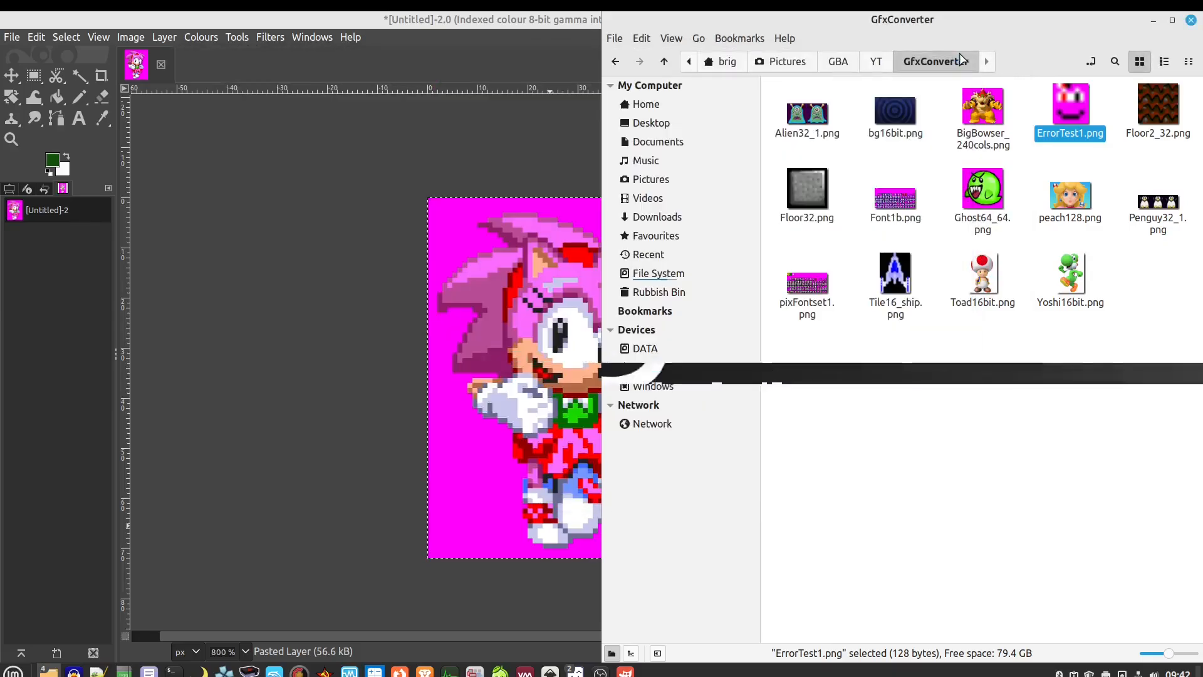
Quit GIMP discarding the unsaved image, then close the GBA folder window
{"action": "left_click", "coordinate": [492, 40]}
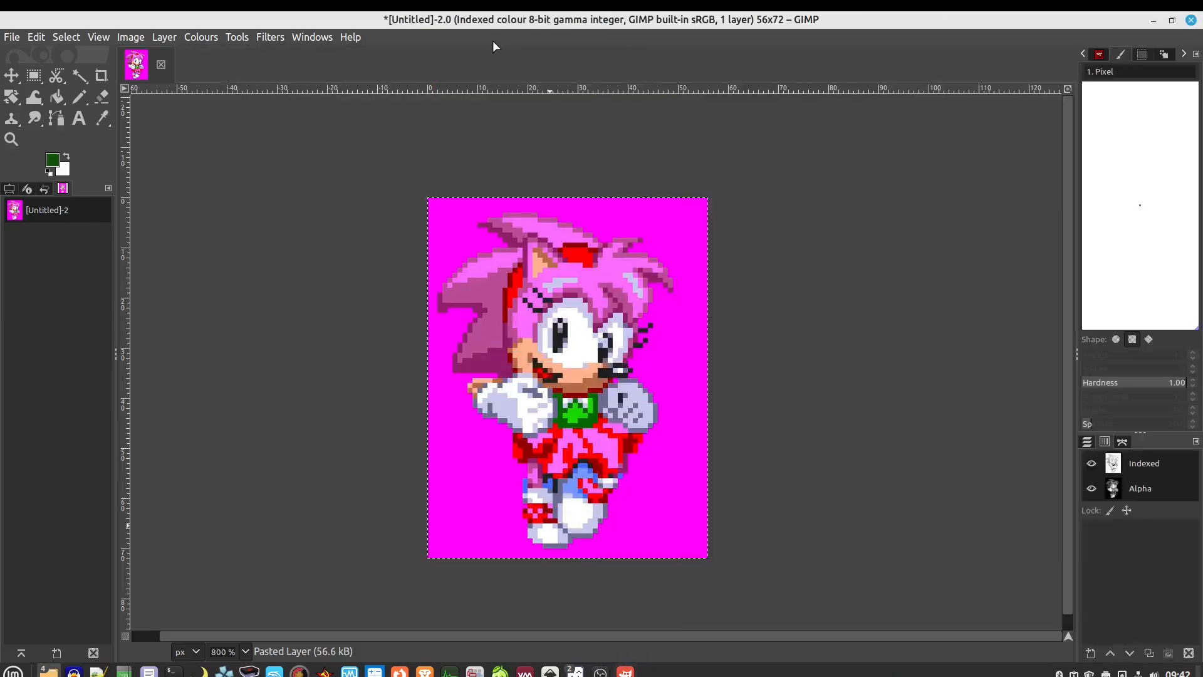
{"action": "left_click", "coordinate": [1190, 21]}
{"action": "left_click", "coordinate": [679, 428]}
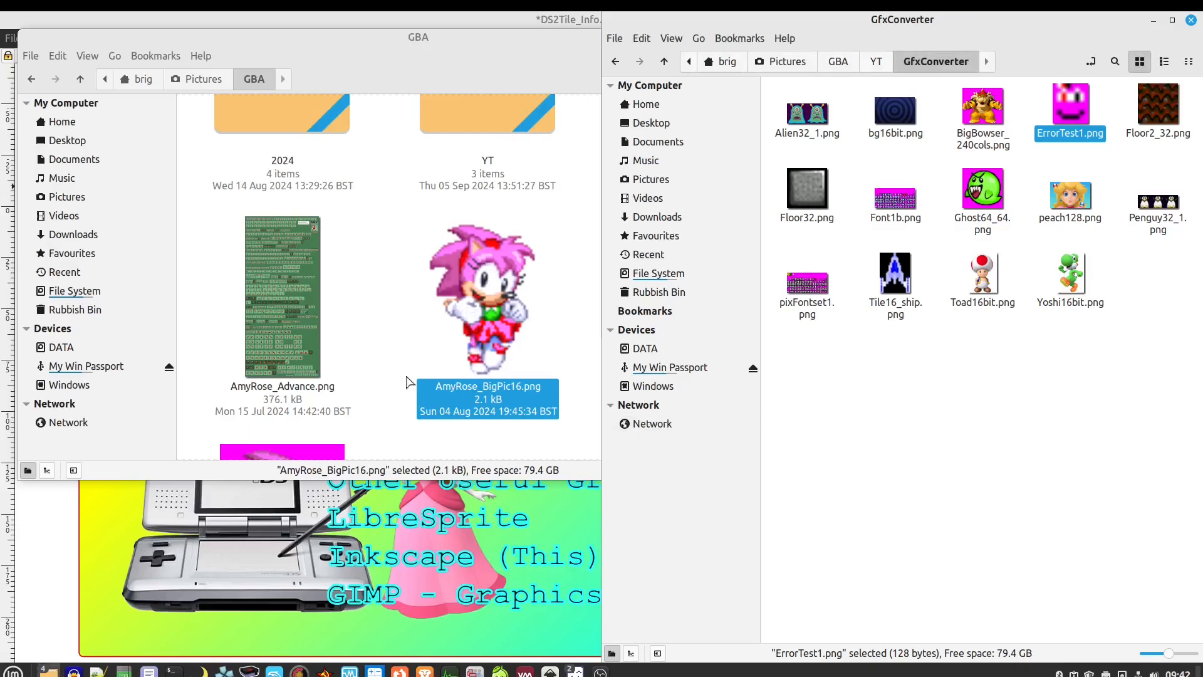
{"action": "left_click", "coordinate": [533, 71]}
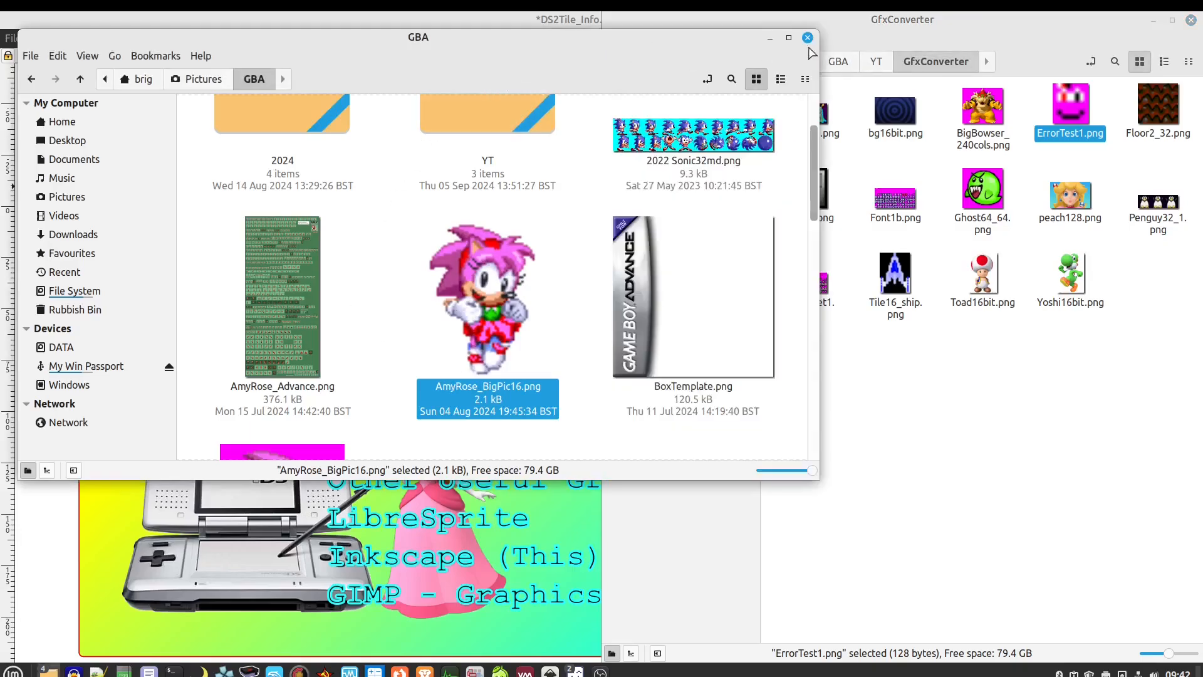
{"action": "left_click", "coordinate": [808, 38]}
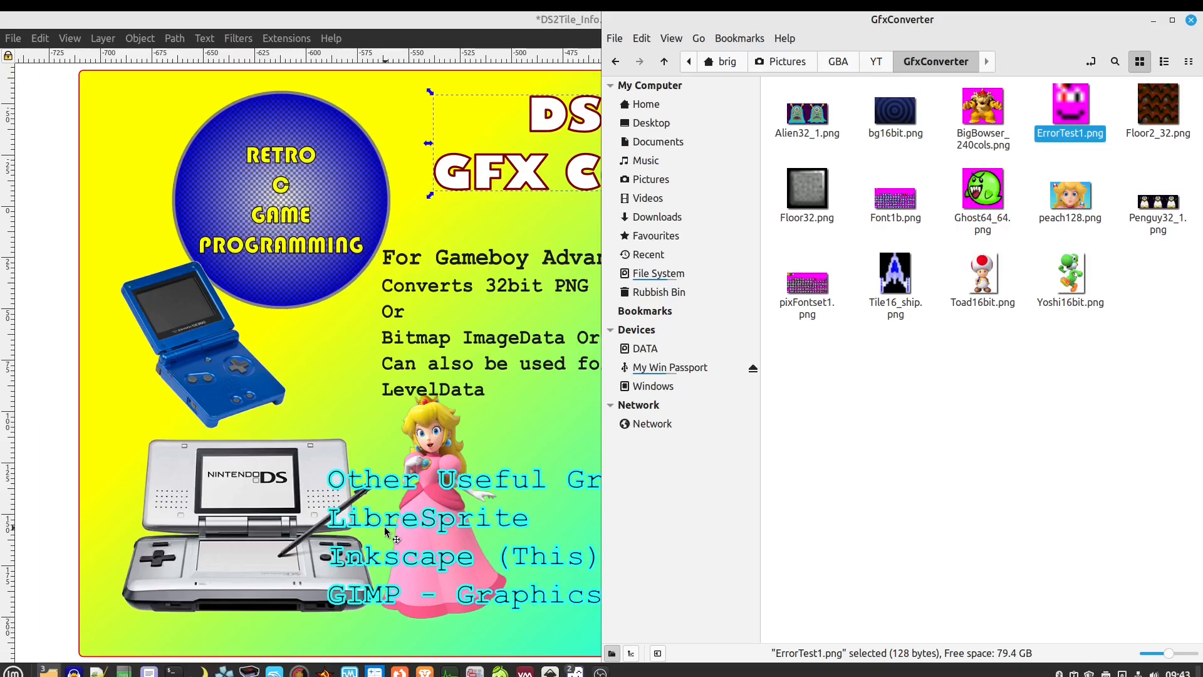
Close the GfxConverter, LibreSprite and DS2TileDemo windows and minimise the unsaved links document
{"action": "left_click", "coordinate": [943, 510]}
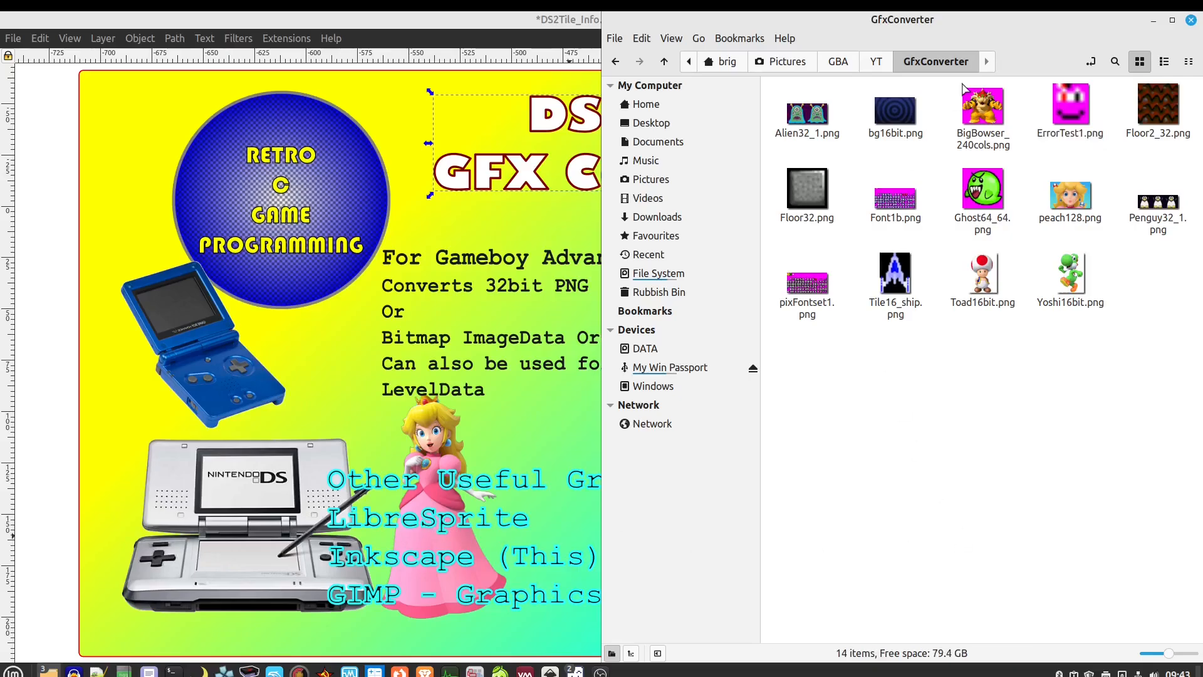
{"action": "left_click", "coordinate": [1191, 20]}
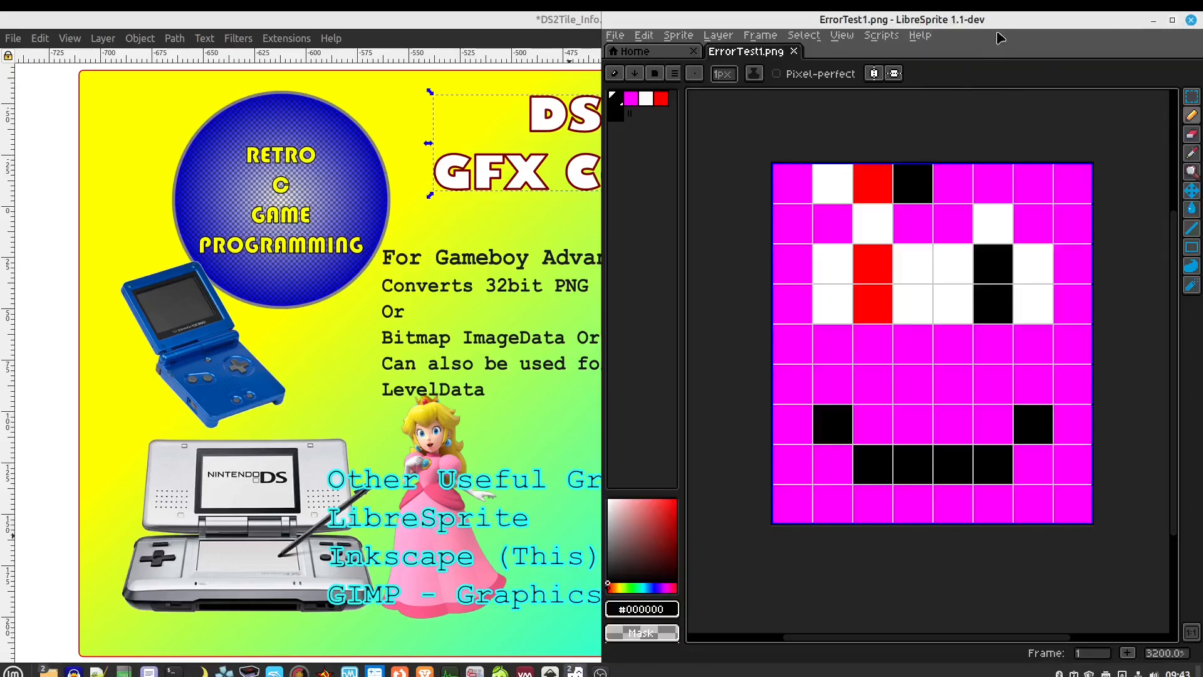
{"action": "left_click", "coordinate": [1191, 20]}
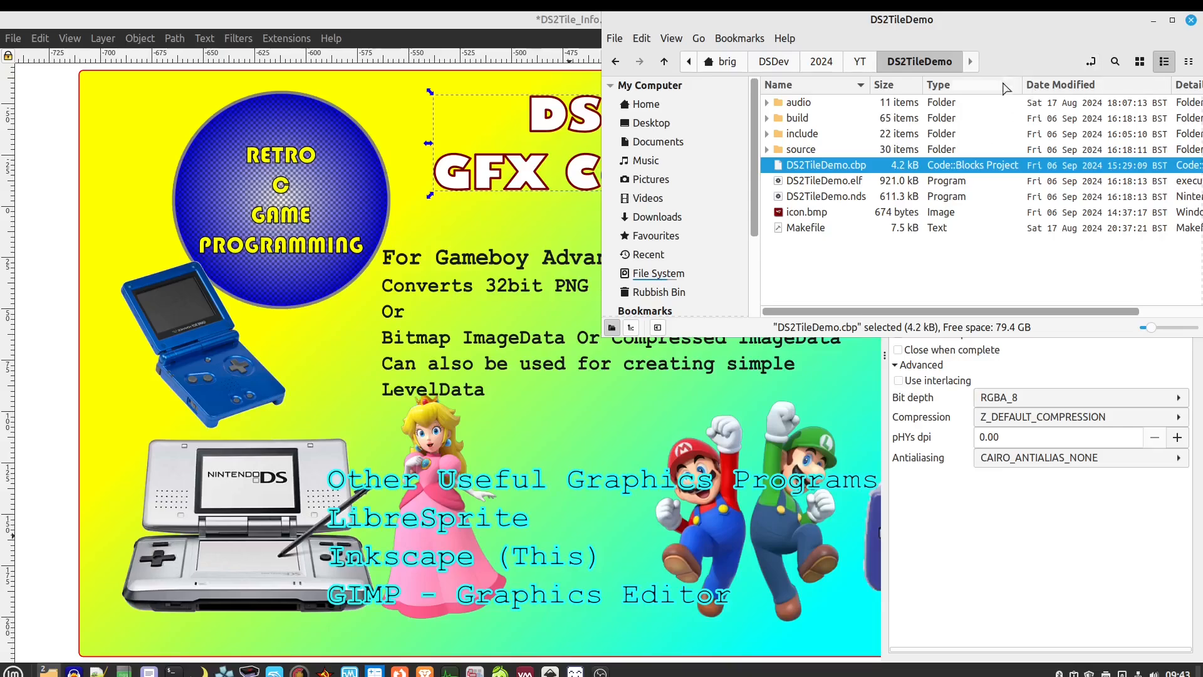
{"action": "left_click", "coordinate": [1190, 19]}
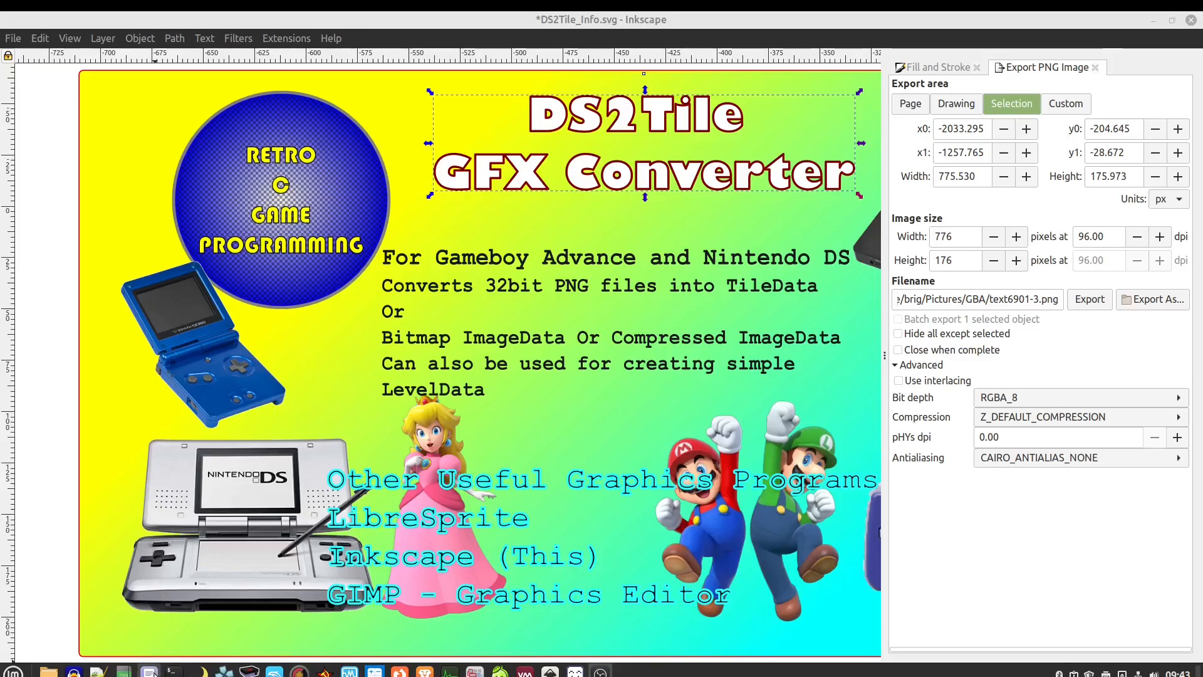
{"action": "mouse_move", "coordinate": [149, 672]}
{"action": "left_click", "coordinate": [156, 633]}
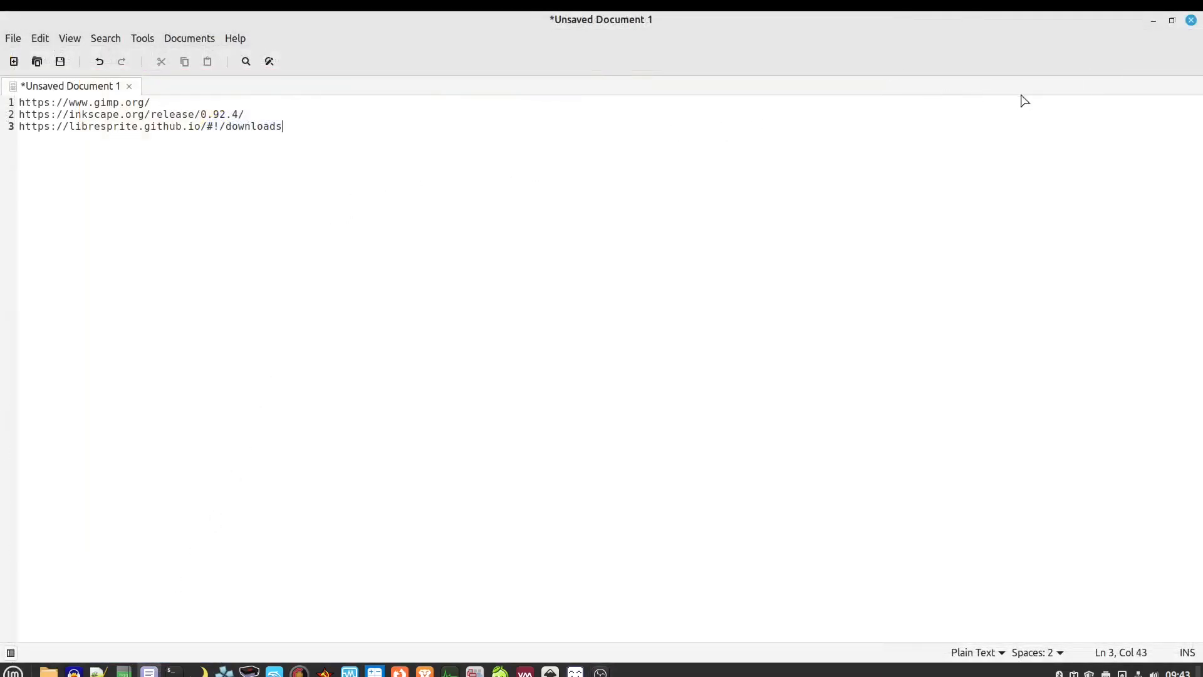
{"action": "left_click", "coordinate": [1153, 21]}
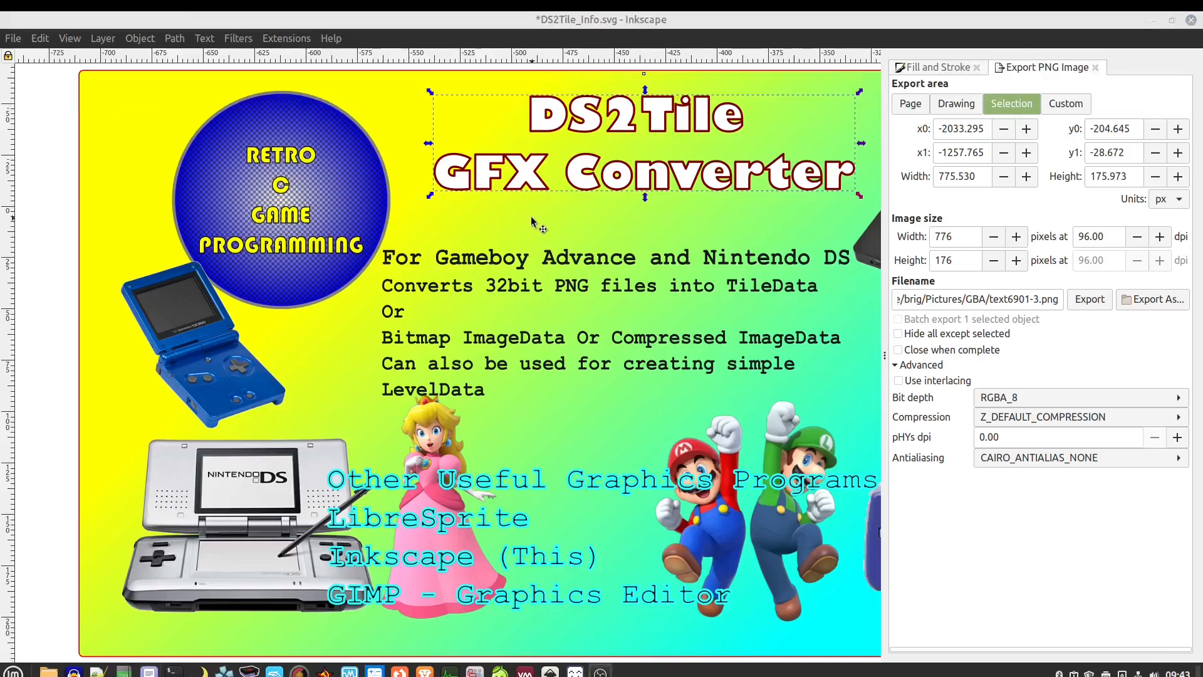
Close the off-screen LibreSprite window and deselect so PNG export covers the whole 1920×1080 drawing
{"action": "left_click", "coordinate": [710, 24]}
{"action": "left_click_drag", "start_coordinate": [1202, 169], "coordinate": [867, 109]}
{"action": "left_click", "coordinate": [994, 111]}
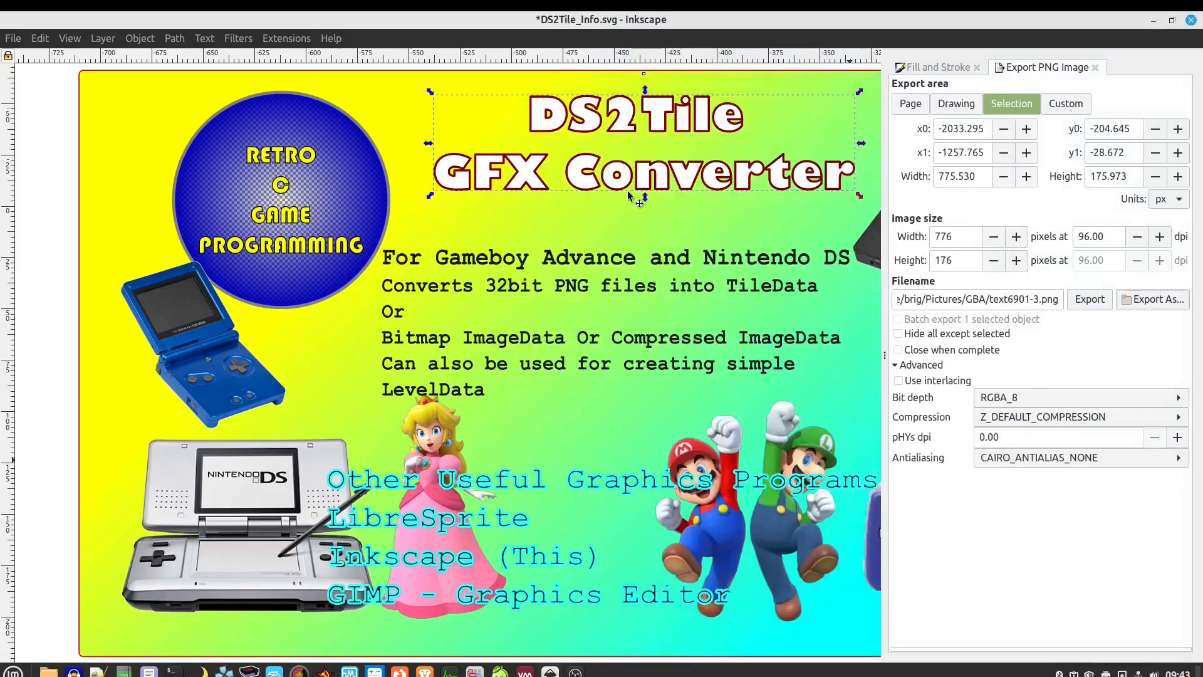
{"action": "left_click", "coordinate": [61, 246]}
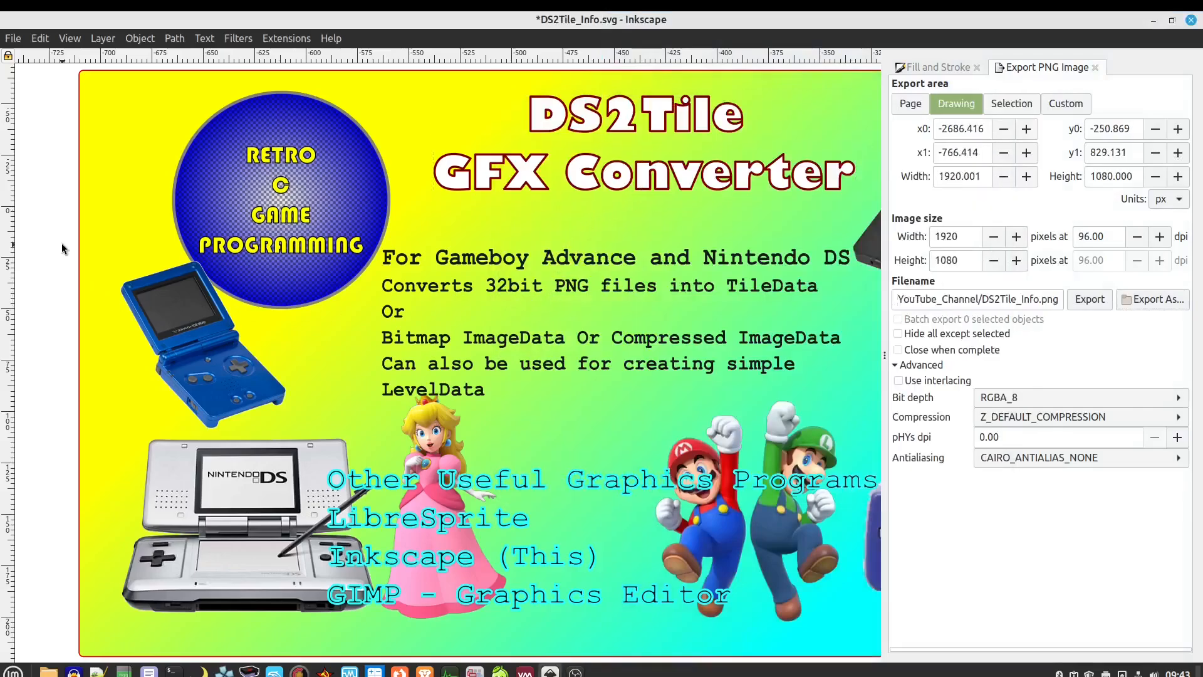